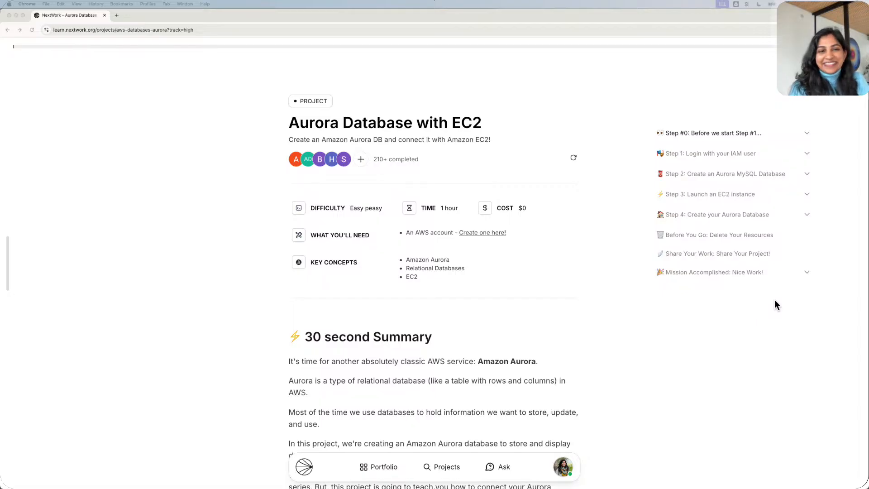
Read the project overview, the 30 second summary and the architecture diagram, down to the mode choices.
{"action": "scroll", "coordinate": [460, 300], "scroll_direction": "down", "scroll_amount": 3}
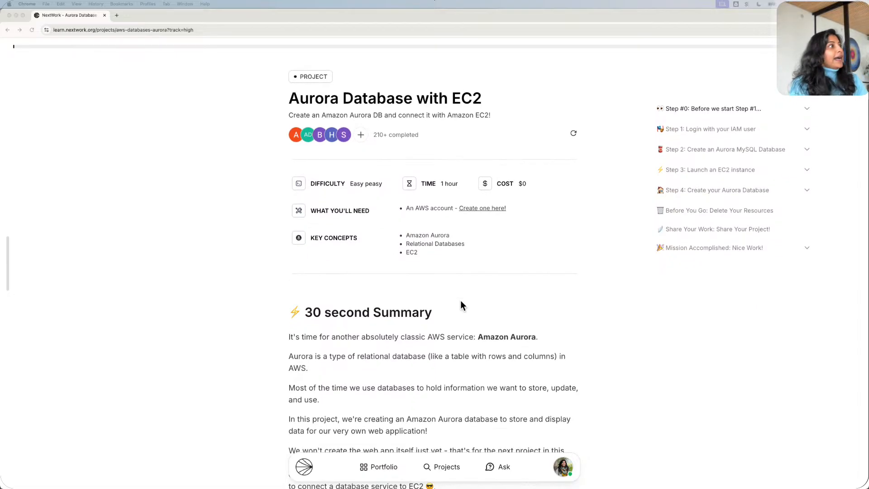
{"action": "scroll", "coordinate": [461, 302], "scroll_direction": "down", "scroll_amount": 1}
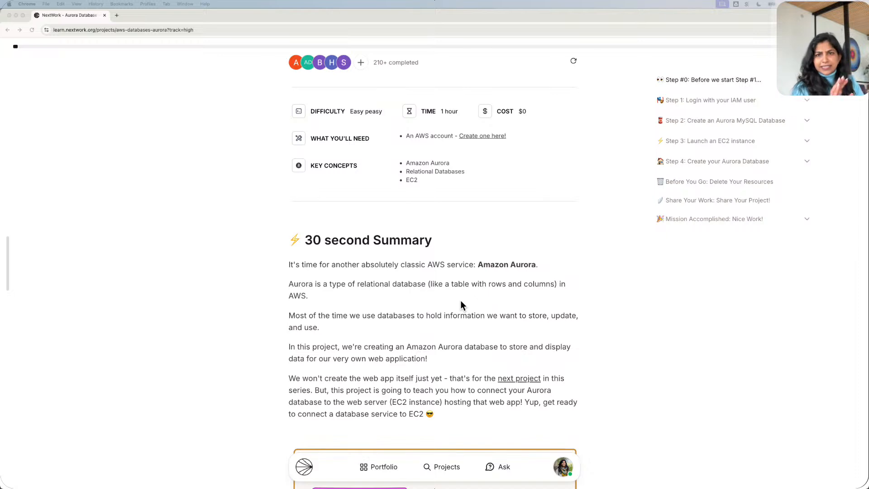
{"action": "scroll", "coordinate": [461, 301], "scroll_direction": "down", "scroll_amount": 1}
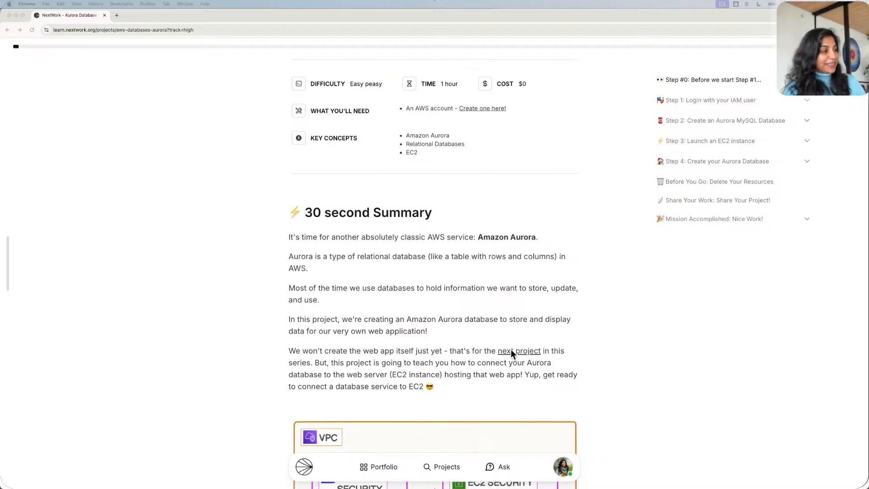
{"action": "scroll", "coordinate": [511, 350], "scroll_direction": "down", "scroll_amount": 5}
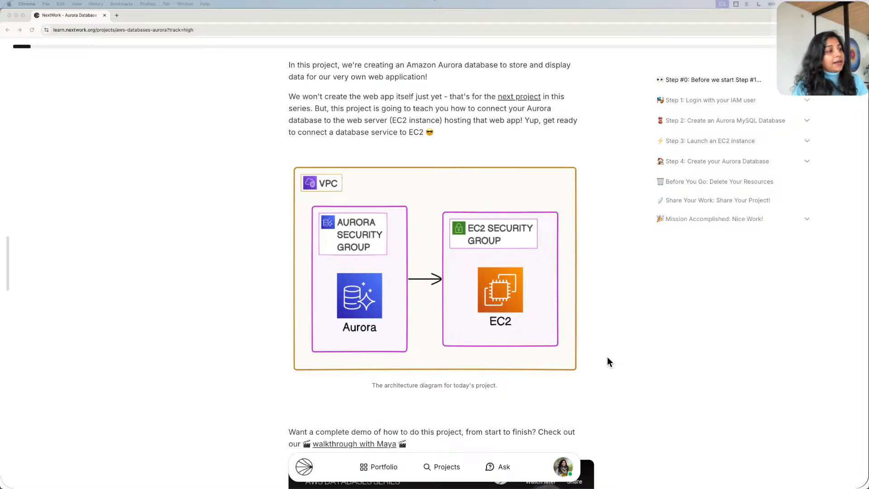
{"action": "scroll", "coordinate": [606, 357], "scroll_direction": "down", "scroll_amount": 1}
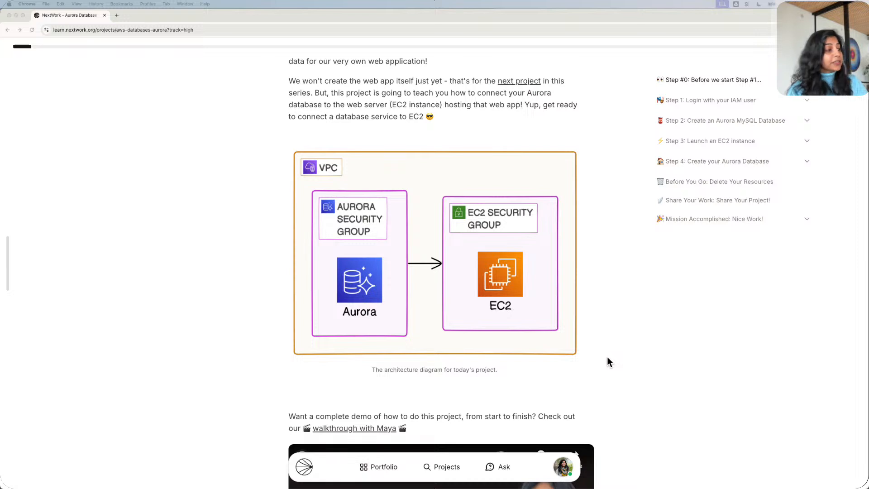
{"action": "scroll", "coordinate": [607, 357], "scroll_direction": "down", "scroll_amount": 5}
{"action": "scroll", "coordinate": [608, 361], "scroll_direction": "down", "scroll_amount": 15}
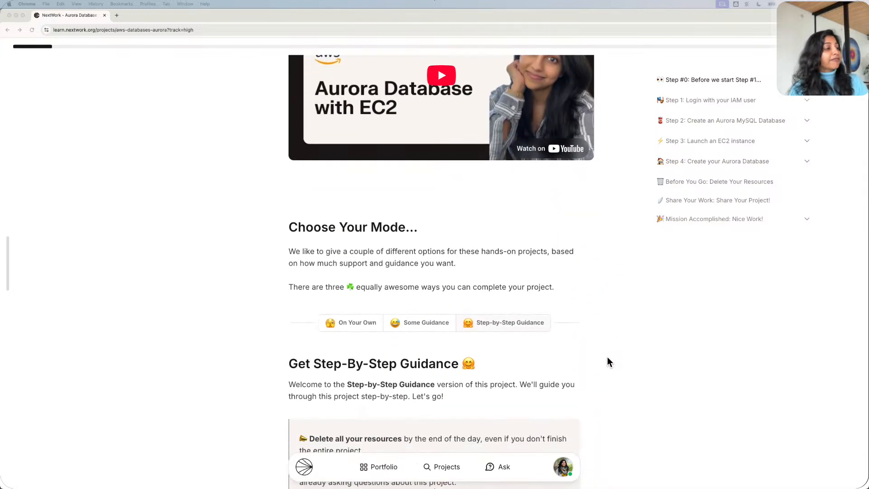
{"action": "scroll", "coordinate": [607, 357], "scroll_direction": "down", "scroll_amount": 1}
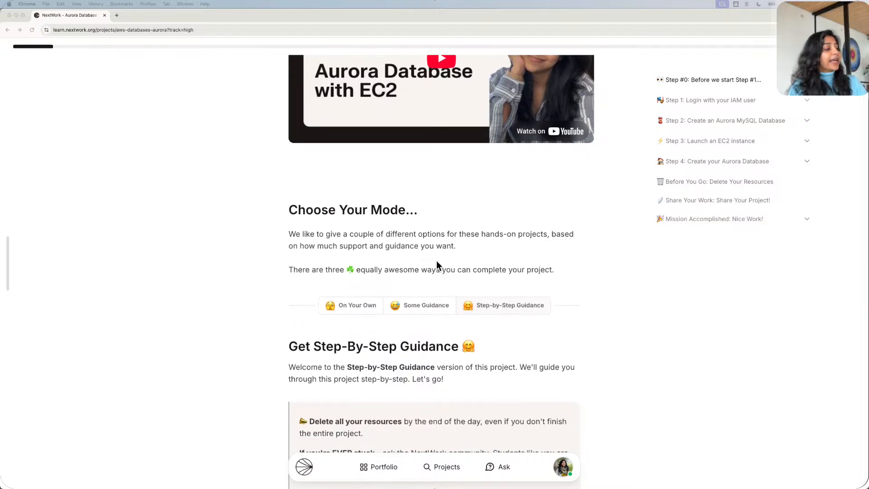
Preview the On Your Own mode, return to Step-by-Step Guidance and read its introductory notes down to Step #0.
{"action": "left_click", "coordinate": [365, 301]}
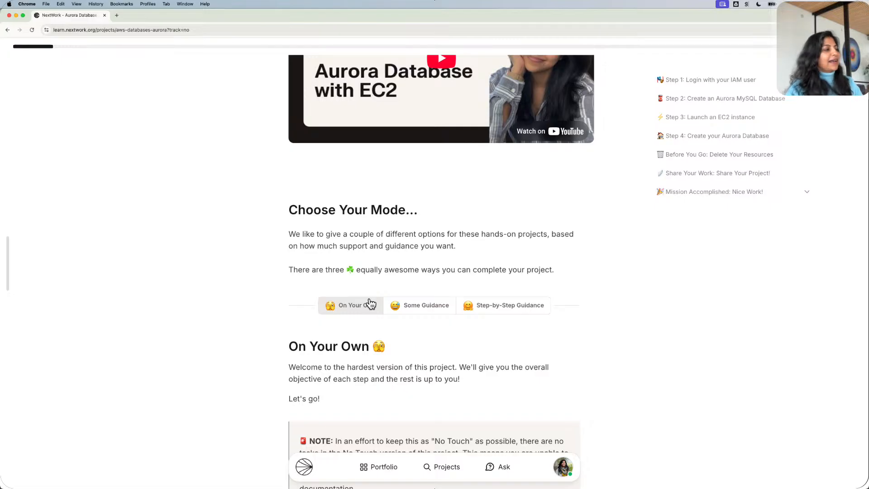
{"action": "left_click", "coordinate": [529, 300]}
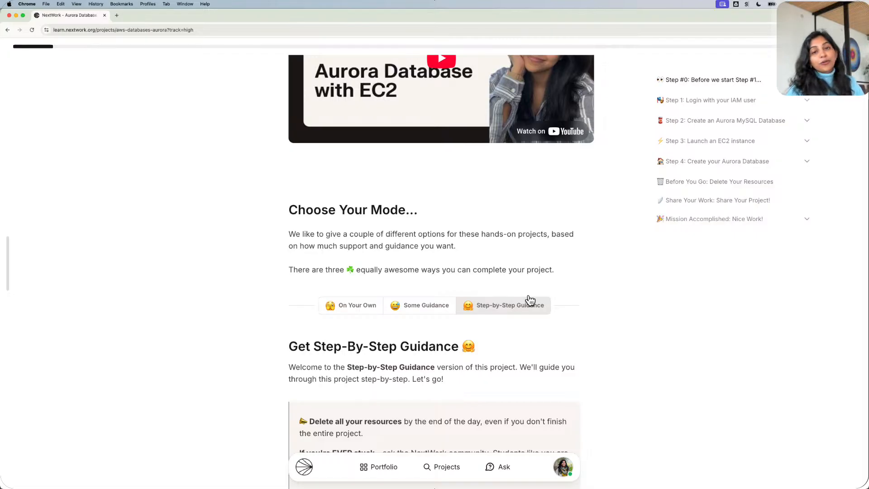
{"action": "scroll", "coordinate": [529, 300], "scroll_direction": "down", "scroll_amount": 5}
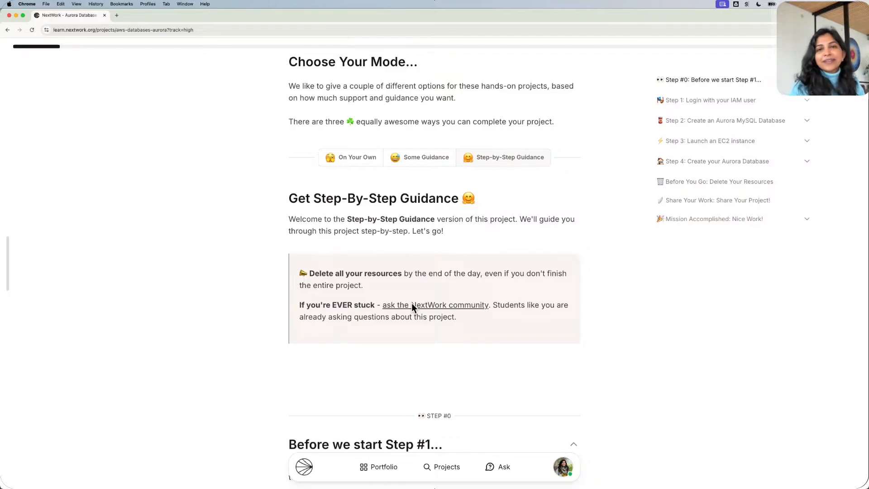
{"action": "scroll", "coordinate": [412, 305], "scroll_direction": "down", "scroll_amount": 5}
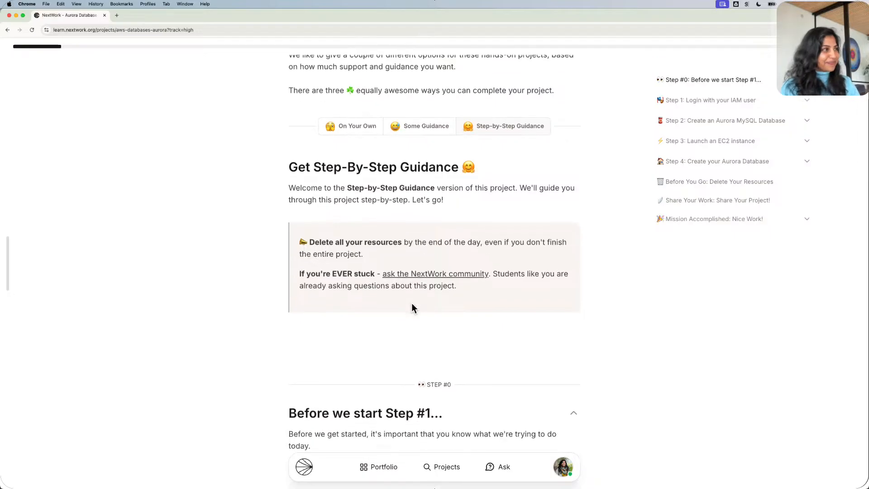
{"action": "scroll", "coordinate": [411, 307], "scroll_direction": "down", "scroll_amount": 3}
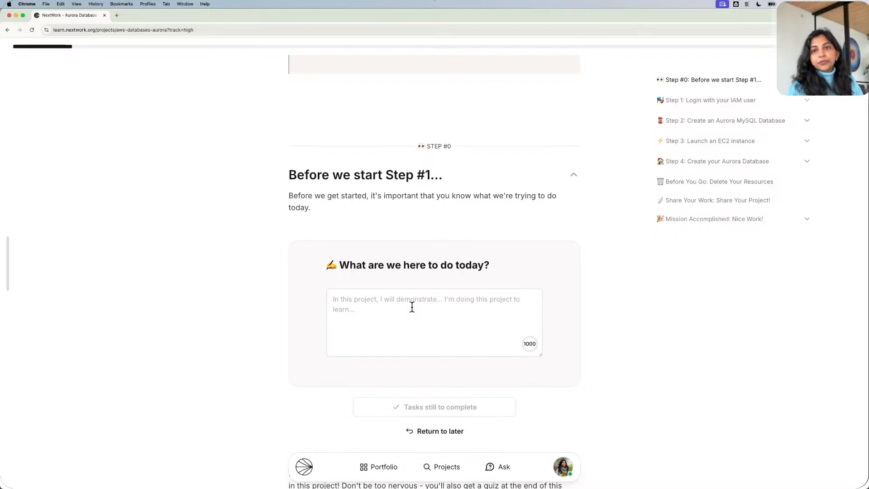
Begin the Step #0 answer with "In this project, I will demonstrate how to create an Amazon Aurora database and connect it with an EC2 instance.".
{"action": "left_click", "coordinate": [412, 307]}
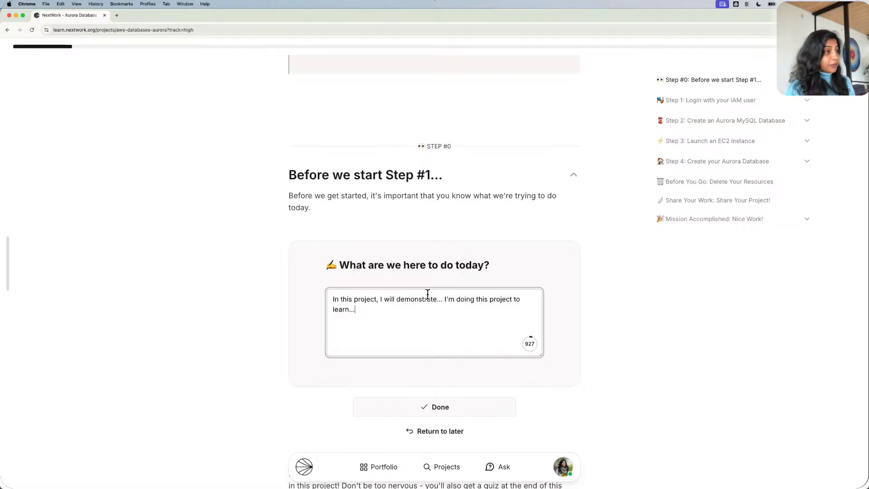
{"action": "left_click", "coordinate": [444, 299]}
{"action": "key", "text": "BackSpace"}
{"action": "key", "text": "BackSpace"}
{"action": "key", "text": "BackSpace"}
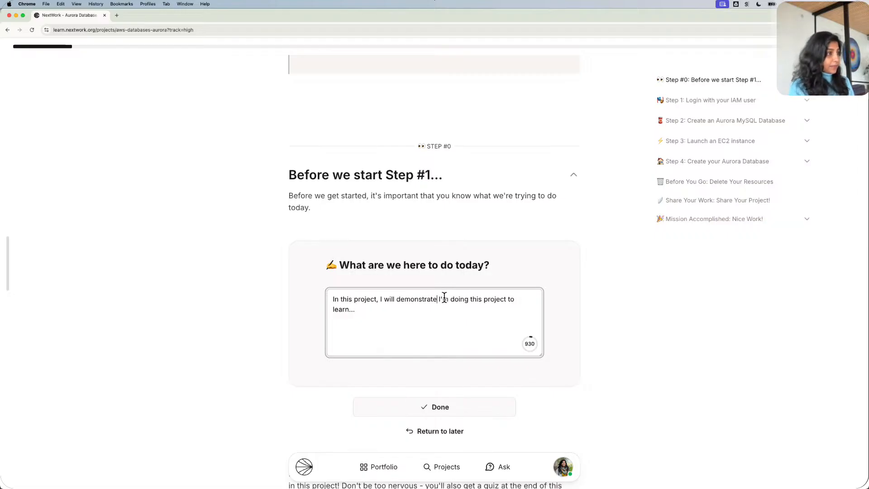
{"action": "type", "text": "how"}
{"action": "type", "text": " to creat"}
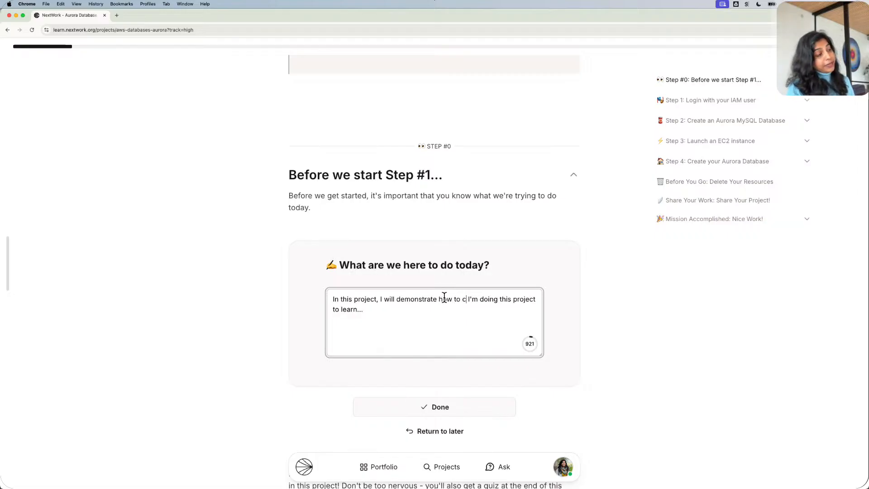
{"action": "type", "text": "e an "}
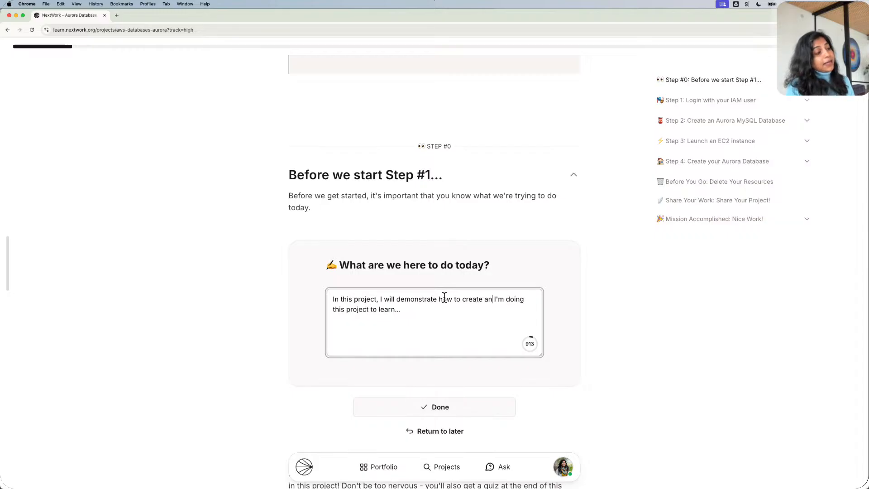
{"action": "type", "text": "Amazon"}
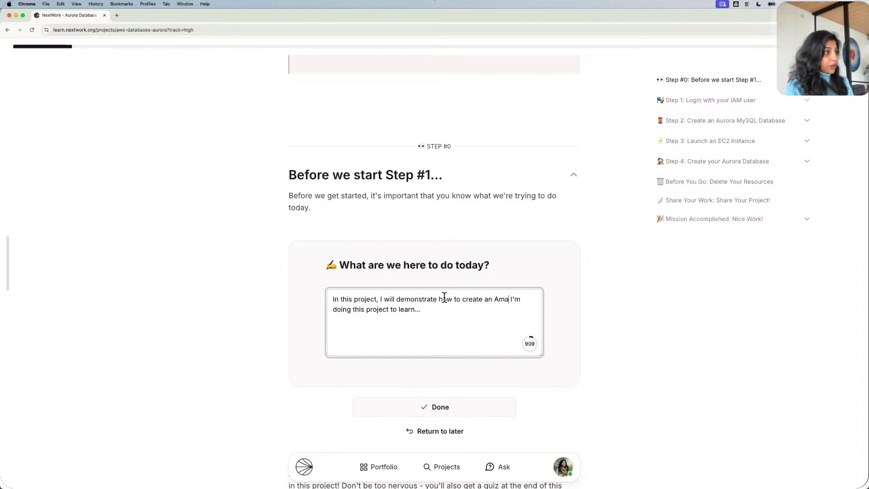
{"action": "type", "text": " Aurora"}
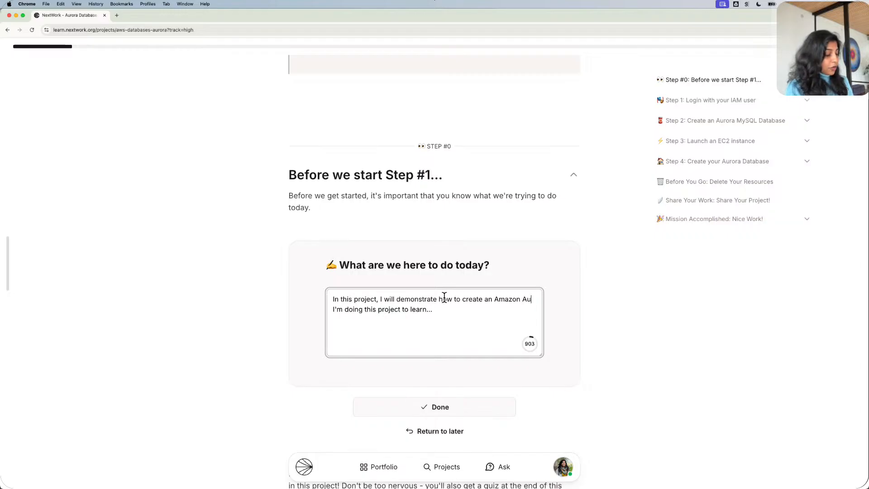
{"action": "type", "text": " databa"}
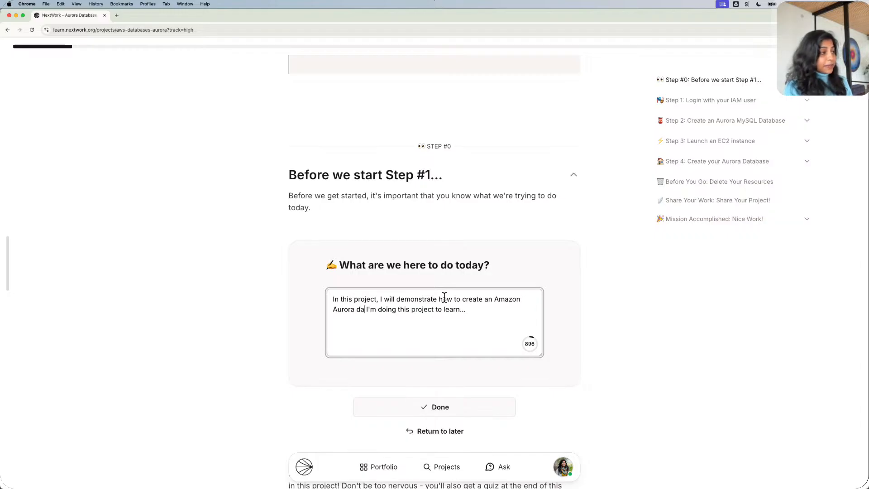
{"action": "type", "text": "se and "}
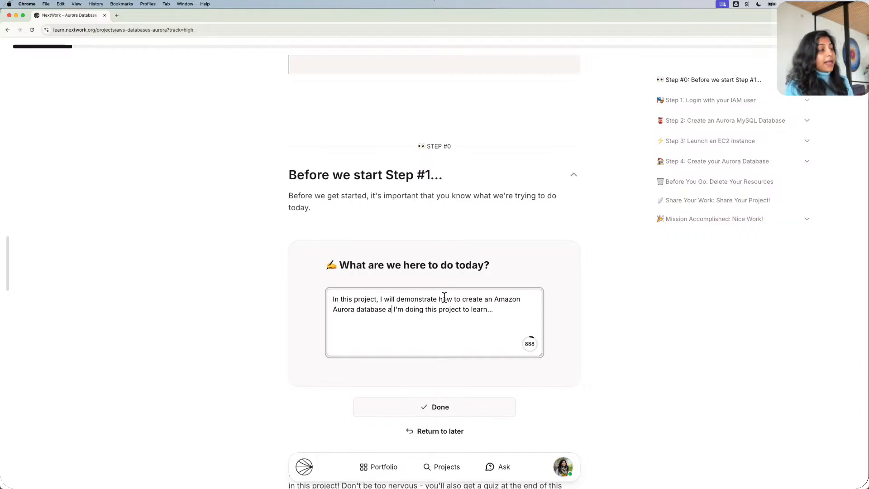
{"action": "type", "text": "connec"}
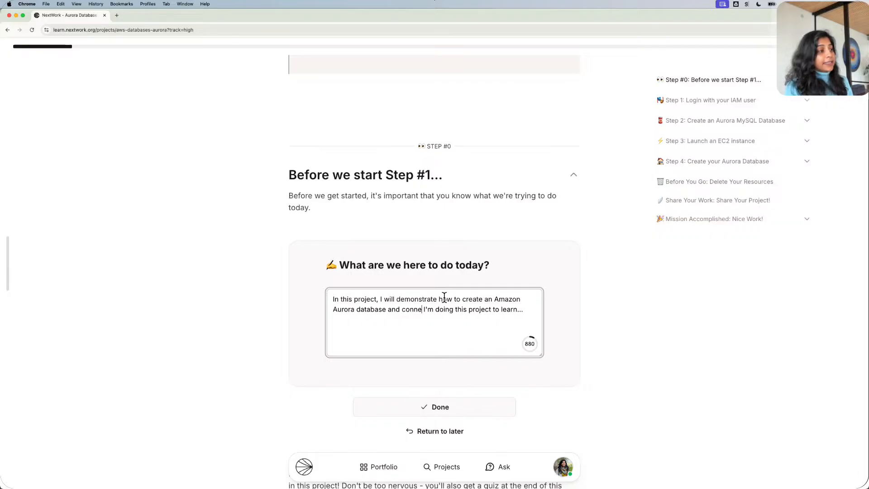
{"action": "type", "text": "t it with "}
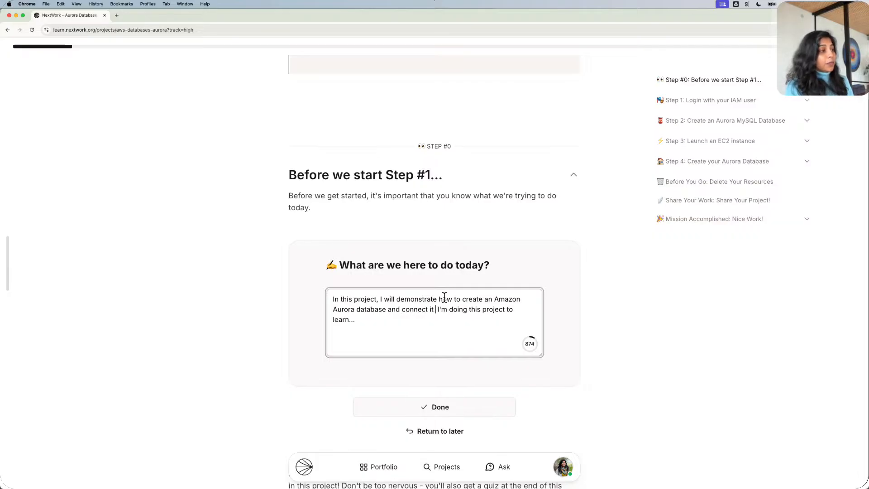
{"action": "type", "text": "an "}
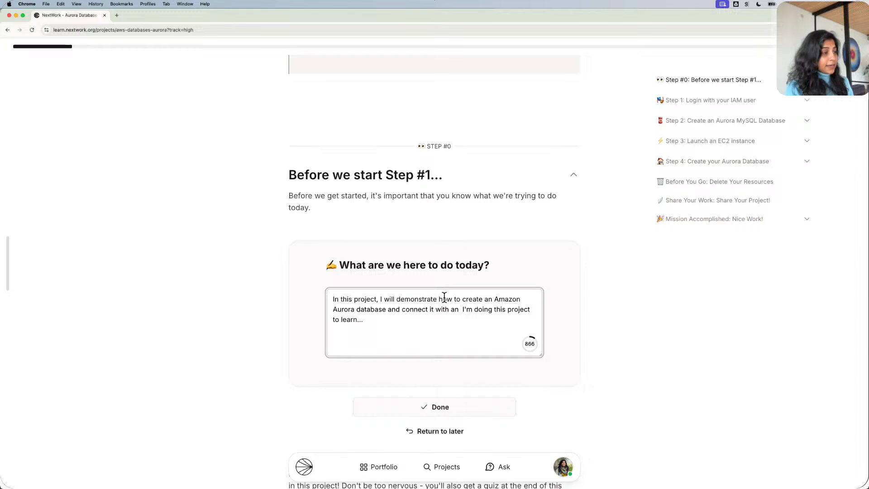
{"action": "type", "text": "EC"}
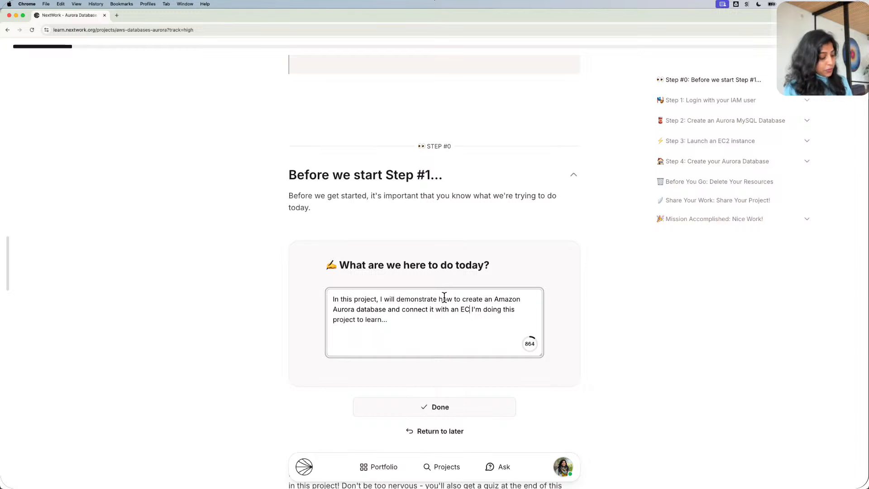
{"action": "type", "text": "2 instanc"}
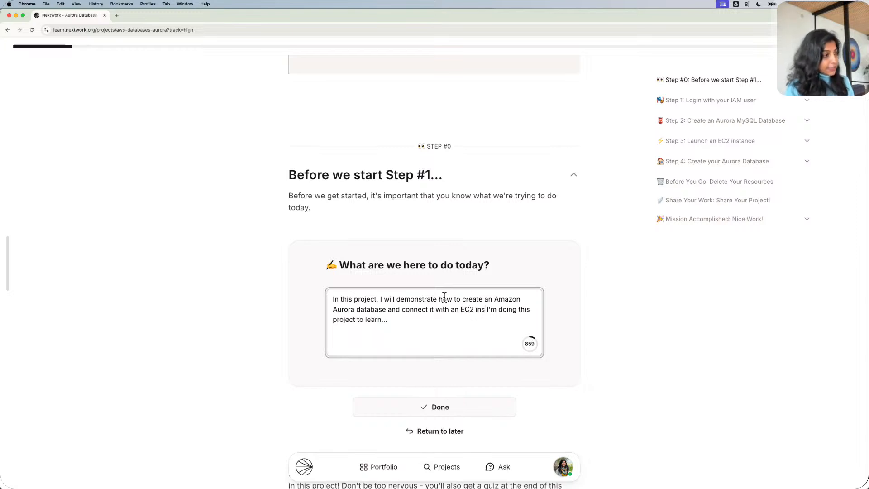
{"action": "type", "text": "e"}
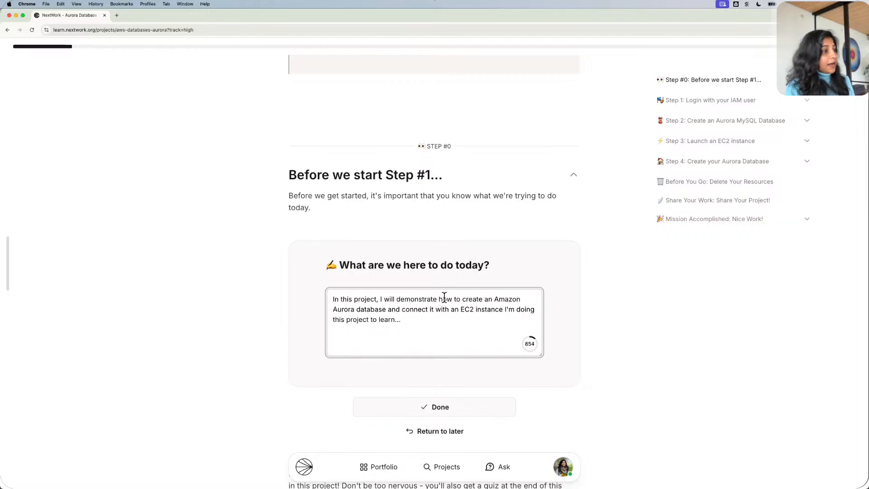
{"action": "type", "text": "."}
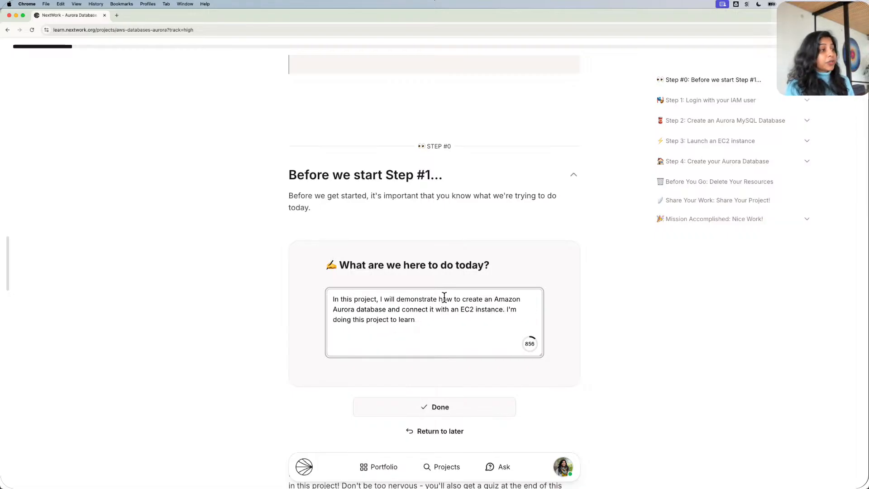
Continue the Step #0 answer with "I'm doing this project to learn how to create the database and connect to an EC2 instance".
{"action": "type", "text": " I'm doing this project to learn how to"}
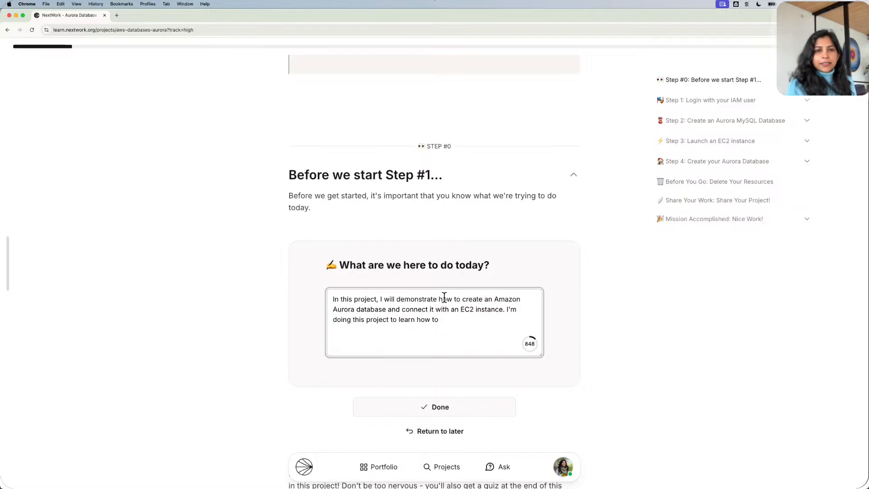
{"action": "type", "text": "cor"}
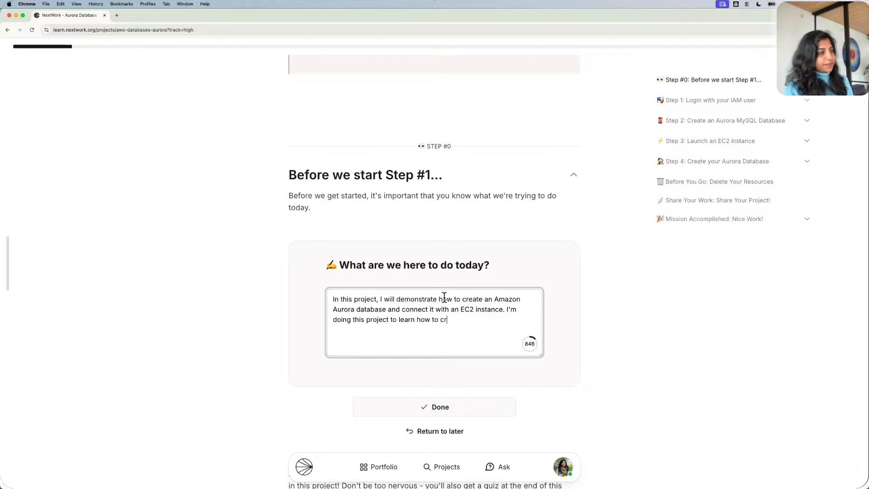
{"action": "type", "text": "eate the d"}
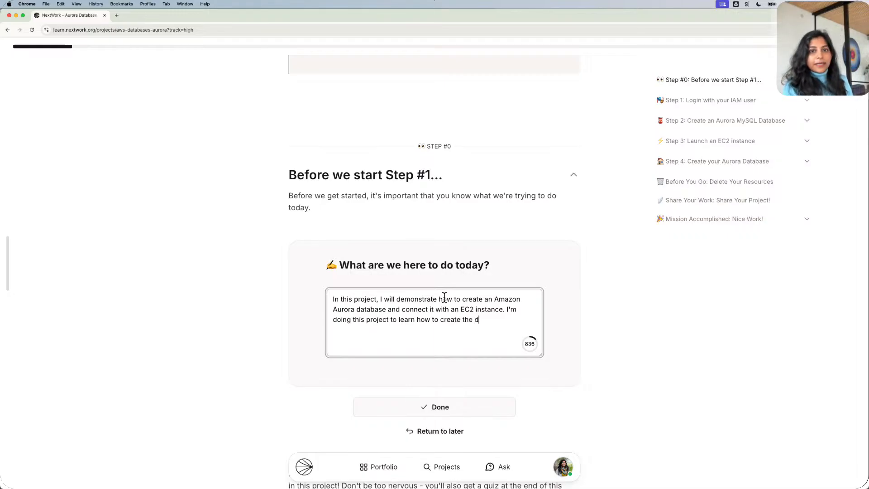
{"action": "type", "text": "atase and"}
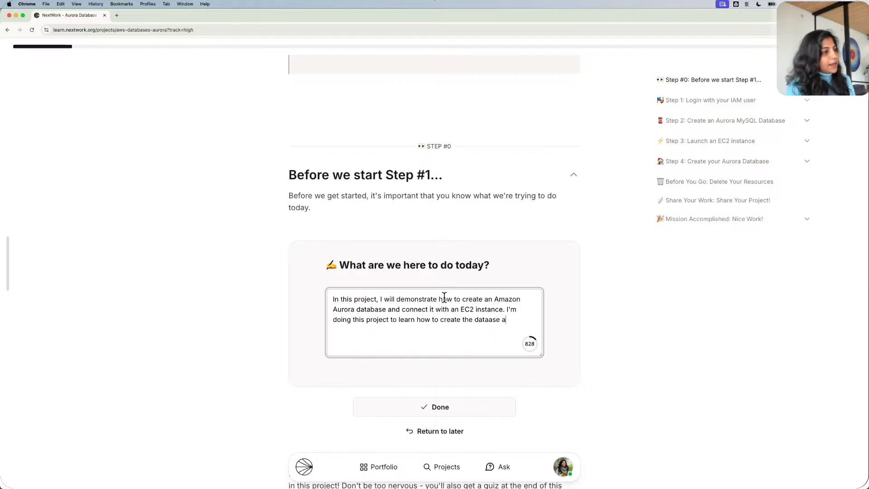
{"action": "key", "text": "BackSpace"}
{"action": "key", "text": "BackSpace"}
{"action": "key", "text": "BackSpace"}
{"action": "key", "text": "BackSpace"}
{"action": "key", "text": "BackSpace"}
{"action": "key", "text": "BackSpace"}
{"action": "key", "text": "BackSpace"}
{"action": "type", "text": "ba"}
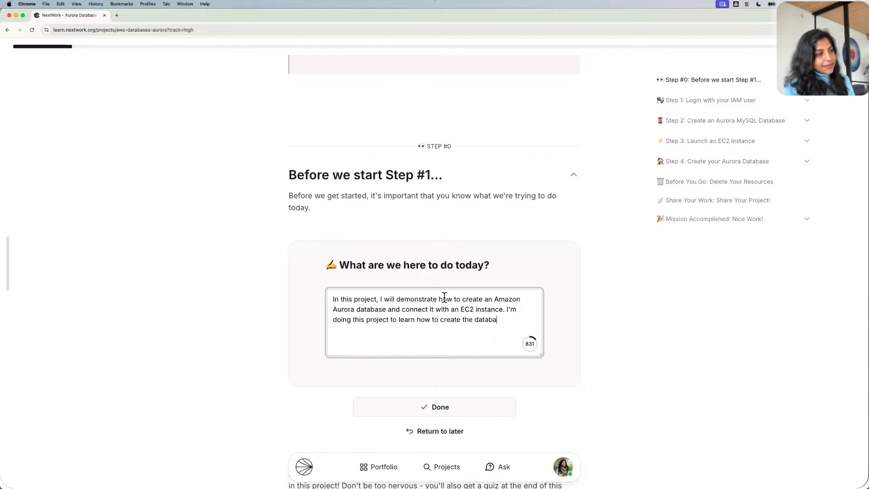
{"action": "type", "text": "se and conne"}
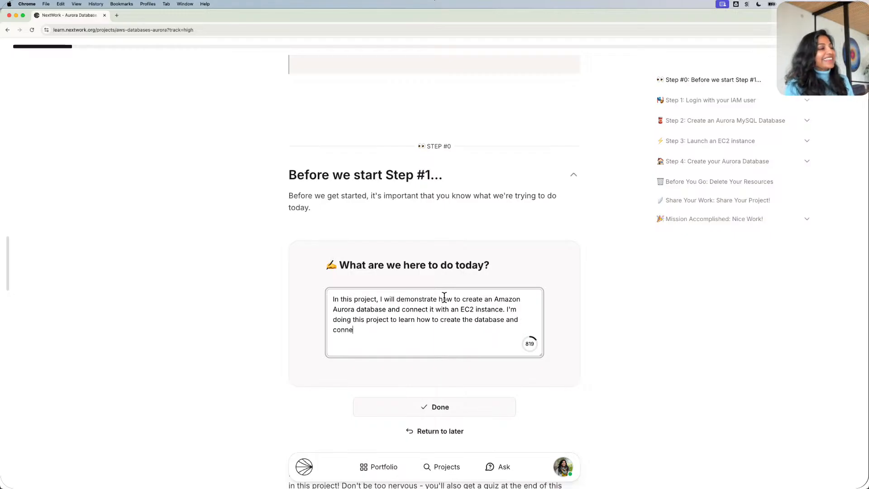
{"action": "type", "text": "ct to an EX"}
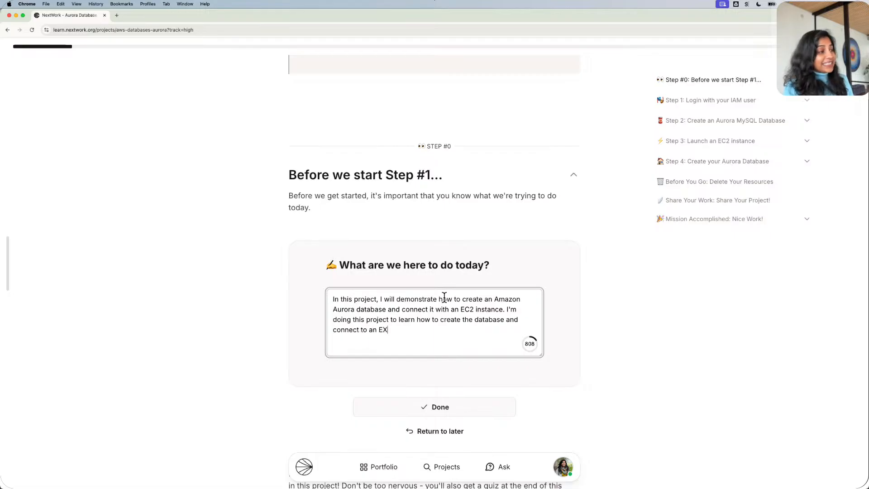
{"action": "key", "text": "BackSpace"}
{"action": "type", "text": "C2 instance "}
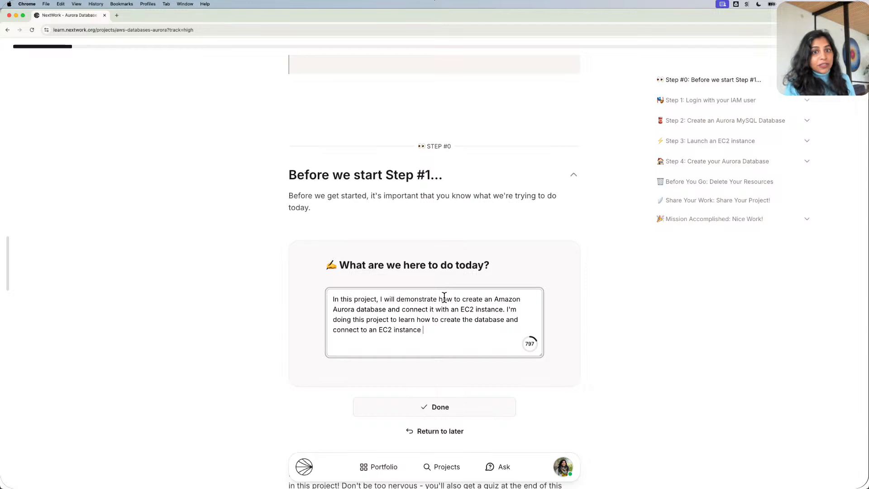
End the Step #0 answer with "so that I can host a web app in the future." and mark the task done.
{"action": "type", "text": "so that I can "}
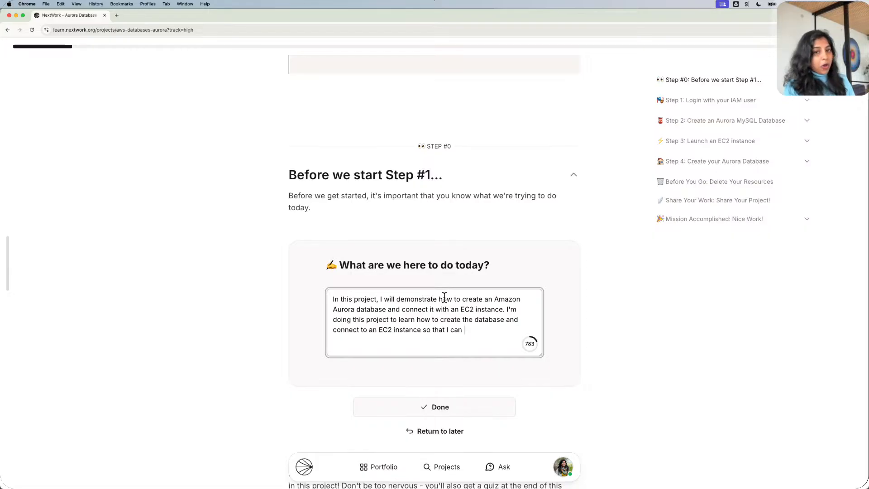
{"action": "type", "text": "host a"}
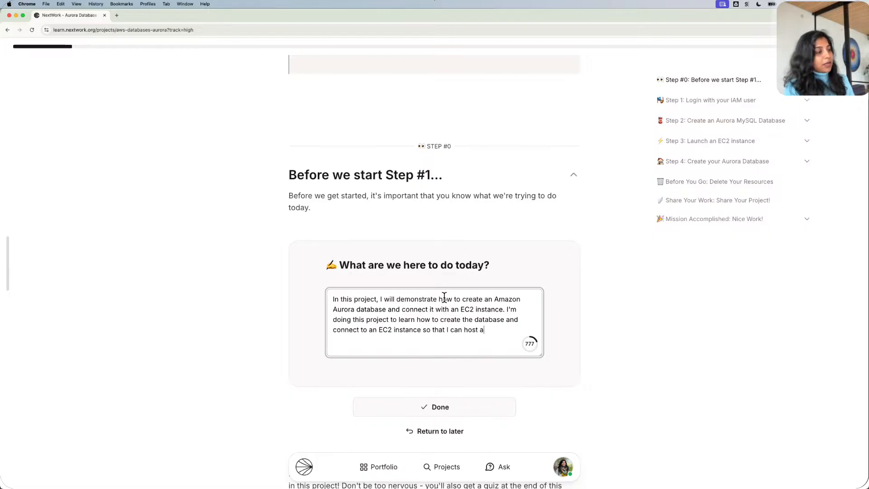
{"action": "type", "text": " web app"}
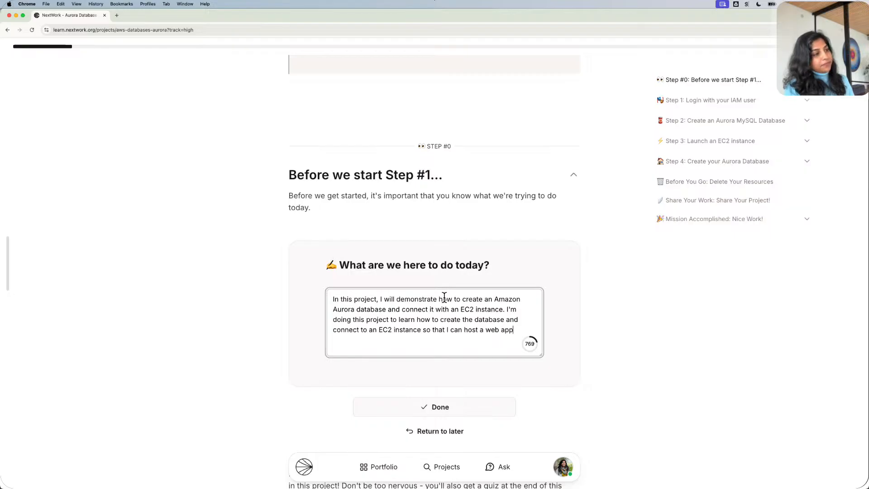
{"action": "type", "text": " i"}
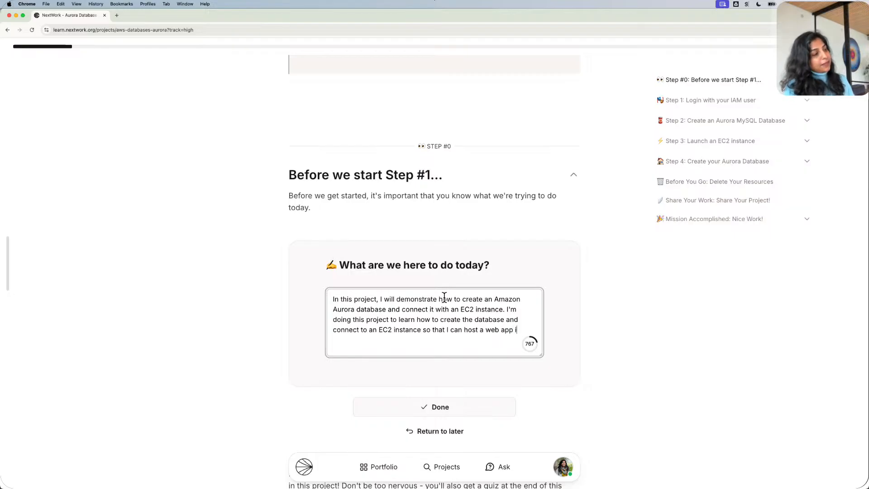
{"action": "type", "text": "n the futur"}
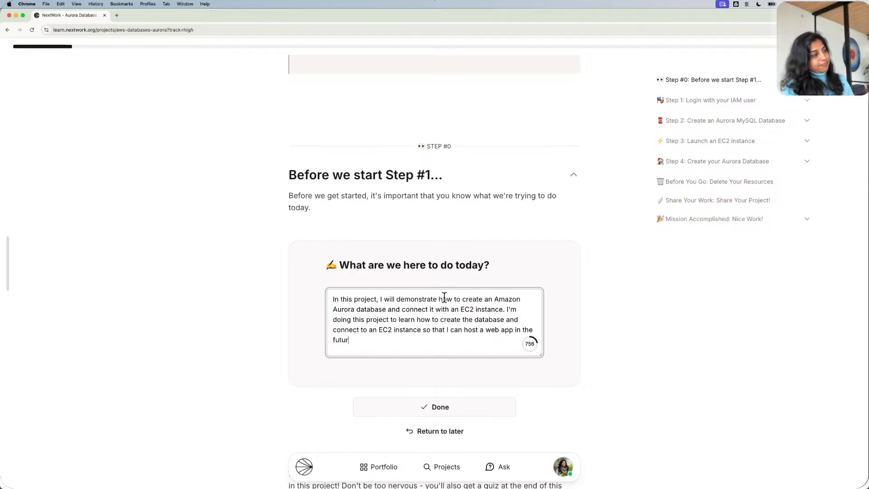
{"action": "type", "text": "e."}
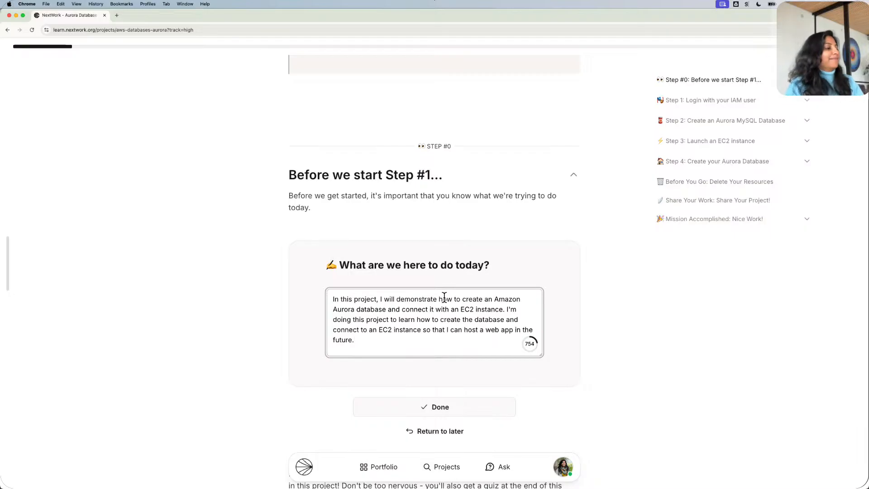
{"action": "left_click", "coordinate": [398, 400]}
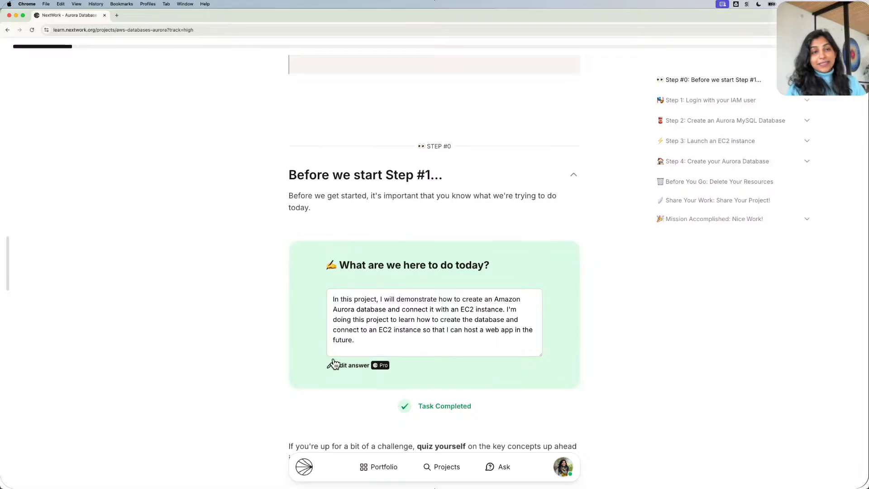
Start the AWS Aurora Quiz and answer question 1, on why an EC2 instance is needed, with "To host a web application server.".
{"action": "scroll", "coordinate": [333, 362], "scroll_direction": "down", "scroll_amount": 6}
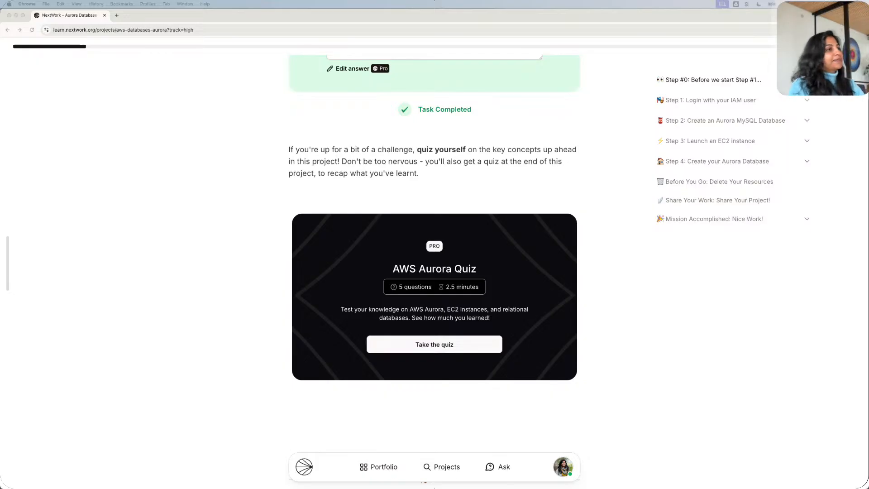
{"action": "left_click", "coordinate": [595, 187]}
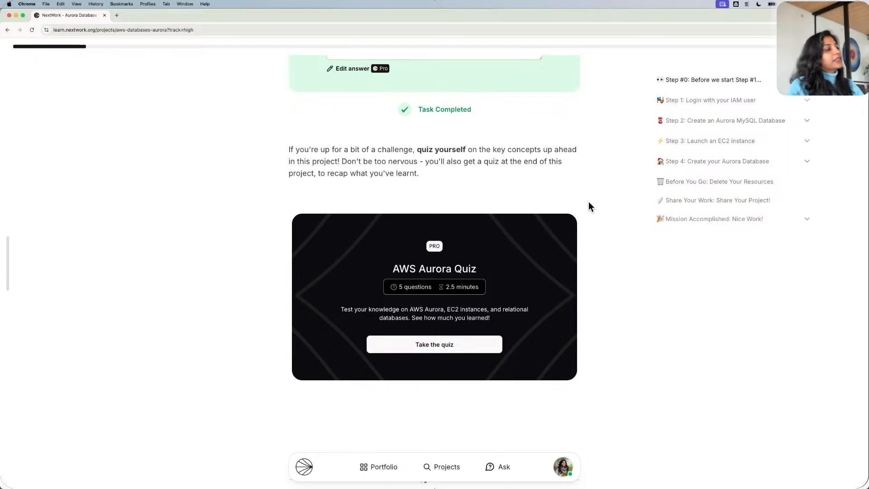
{"action": "left_click", "coordinate": [456, 343]}
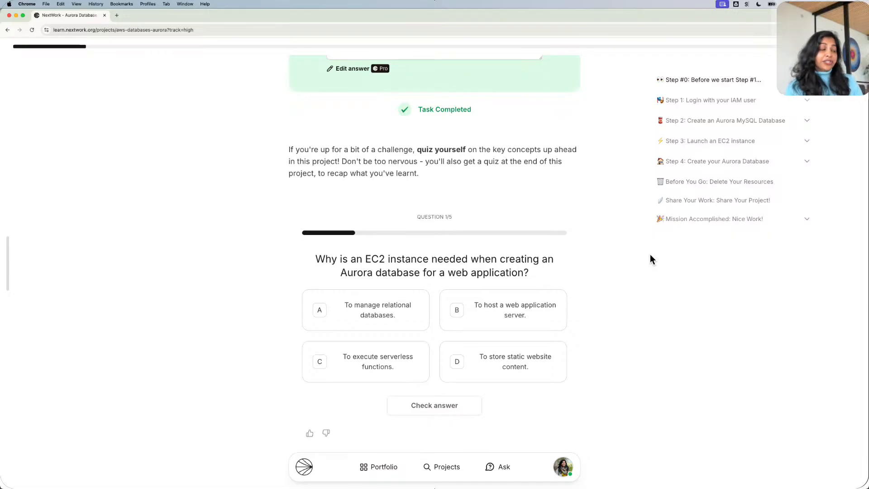
{"action": "scroll", "coordinate": [650, 254], "scroll_direction": "down", "scroll_amount": 2}
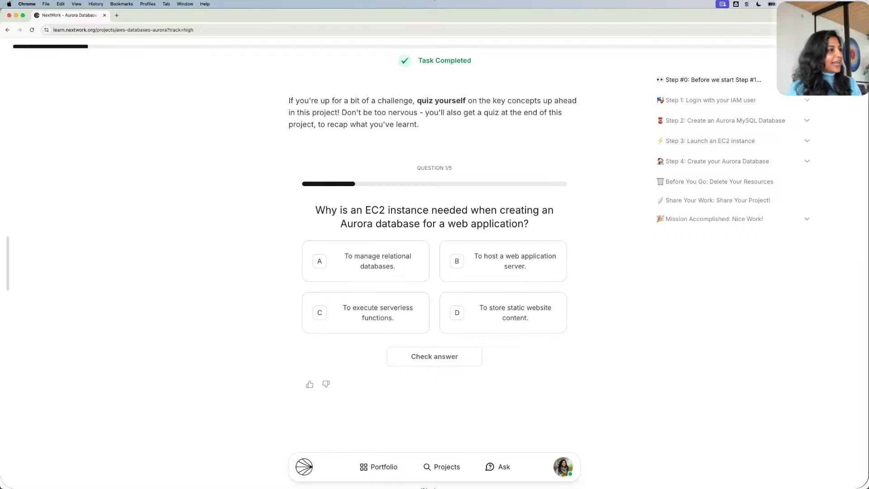
{"action": "left_click", "coordinate": [512, 254]}
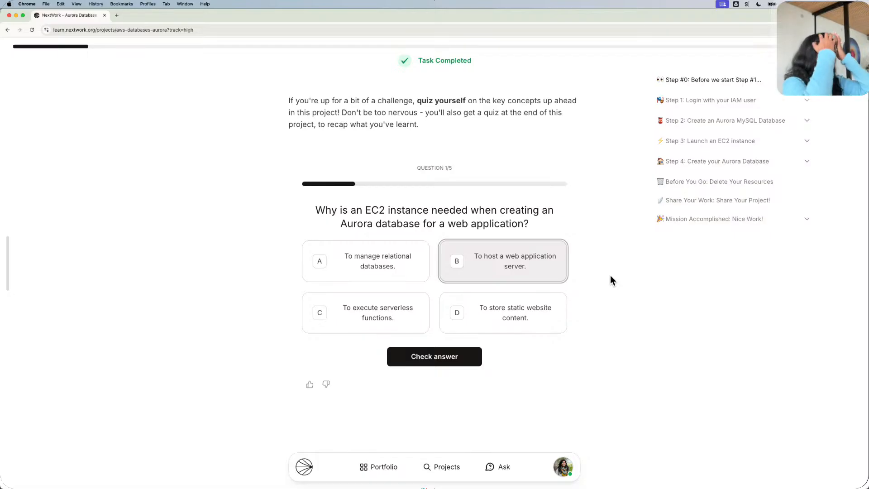
{"action": "left_click", "coordinate": [422, 358]}
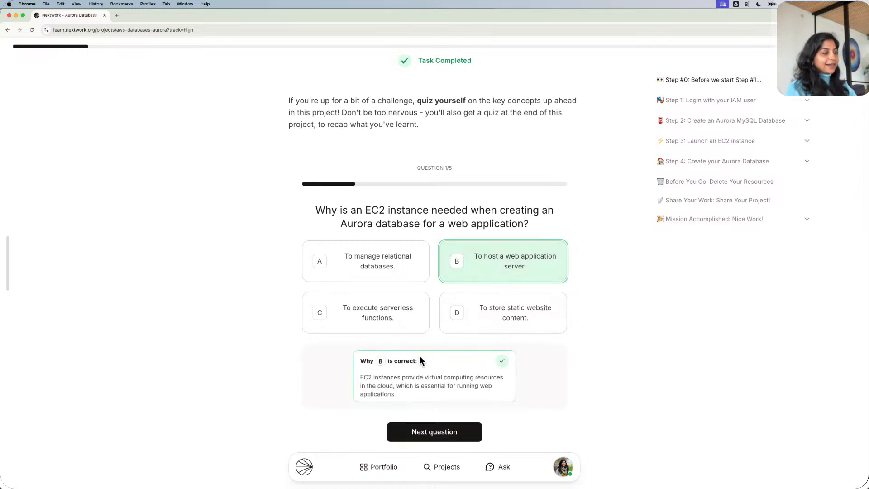
Answer quiz question 2, on the purpose of creating a key pair, with "To securely log in to your EC2 instance.".
{"action": "scroll", "coordinate": [672, 230], "scroll_direction": "down", "scroll_amount": 1}
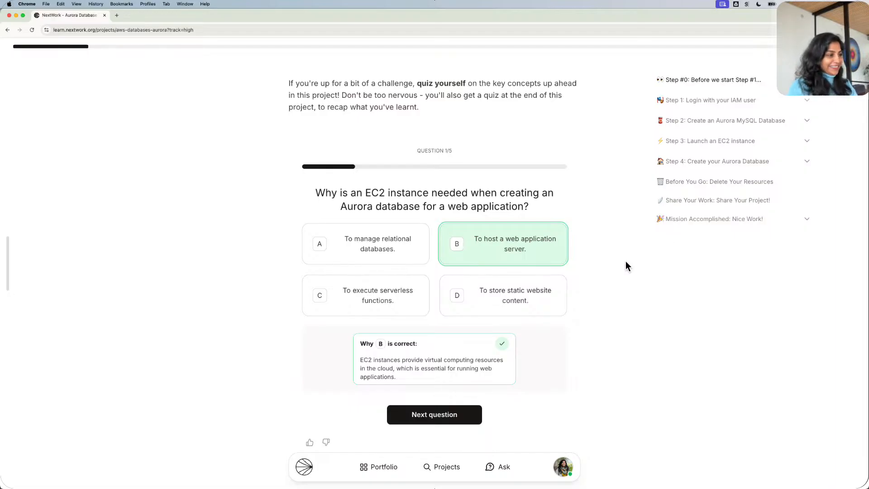
{"action": "left_click", "coordinate": [441, 406]}
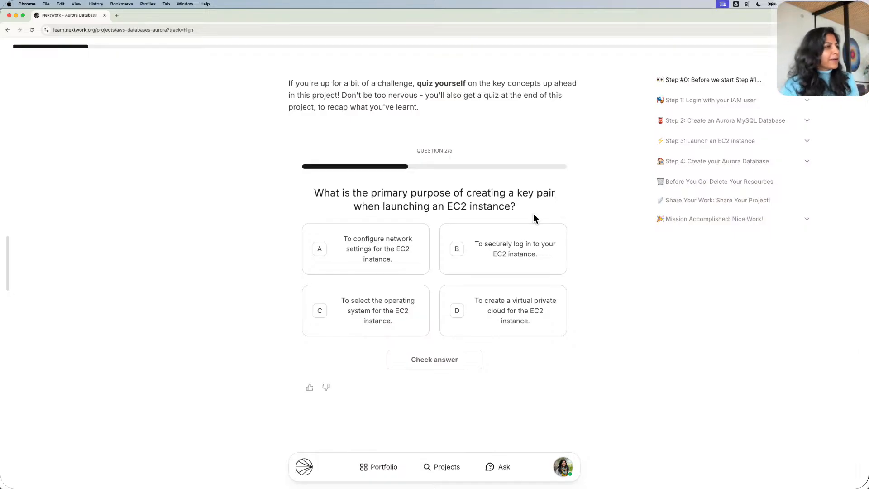
{"action": "left_click", "coordinate": [508, 243]}
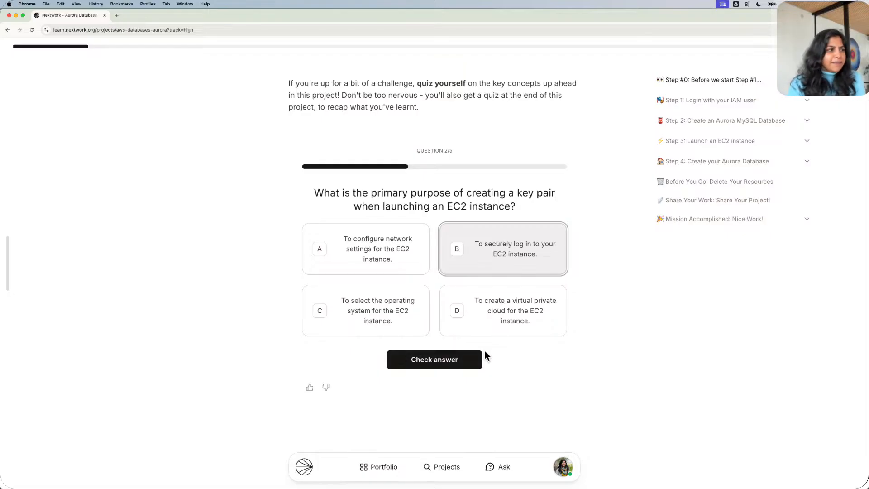
{"action": "left_click", "coordinate": [455, 357]}
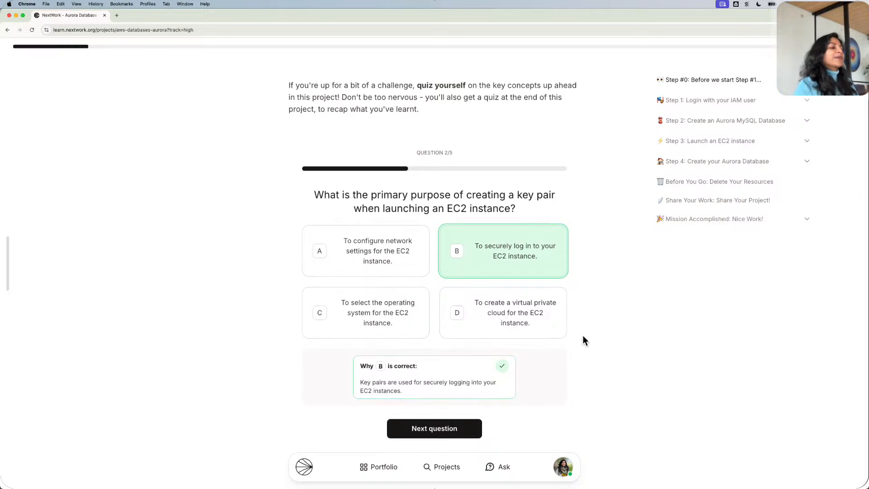
Answer quiz question 3, on when to choose AWS Aurora, with "When you need a large-scale database with peak performance and high uptime.".
{"action": "scroll", "coordinate": [584, 337], "scroll_direction": "down", "scroll_amount": 2}
{"action": "left_click", "coordinate": [456, 393]}
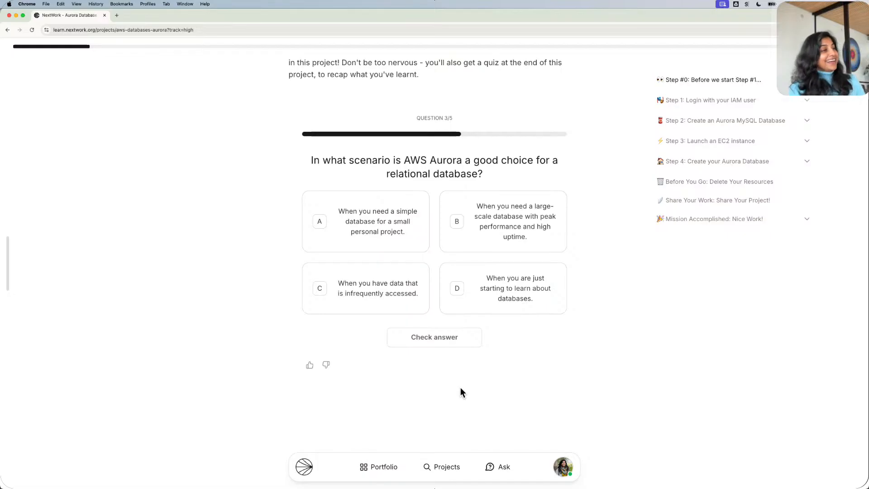
{"action": "left_click", "coordinate": [524, 223]}
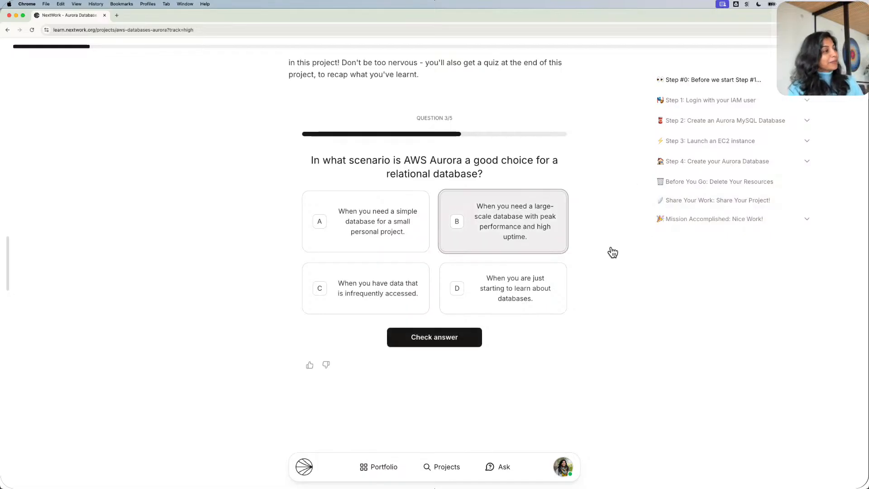
{"action": "left_click", "coordinate": [443, 340]}
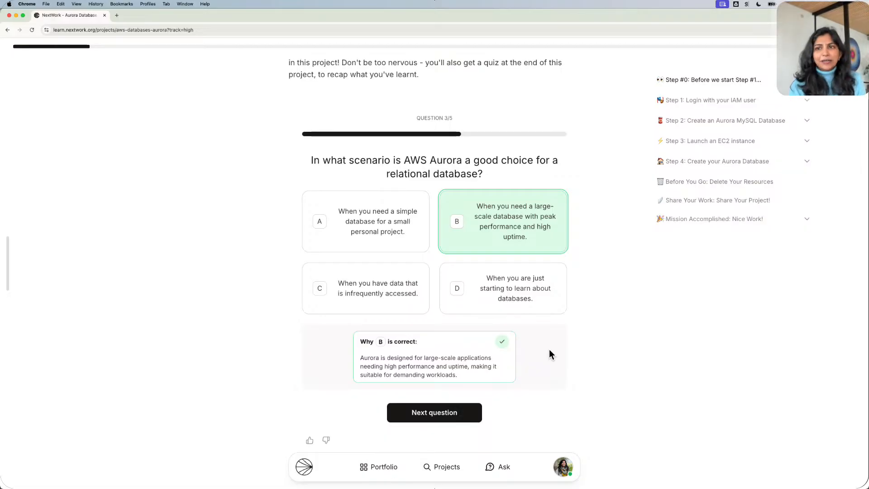
Answer quiz question 4, on preferring IAM users, with "To avoid using the root user for everyday tasks, enhancing security.".
{"action": "left_click", "coordinate": [425, 413]}
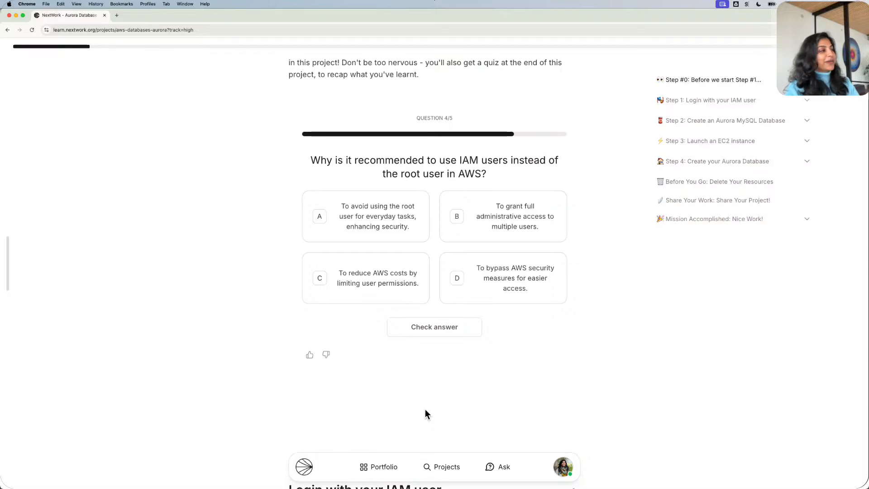
{"action": "left_click", "coordinate": [376, 228]}
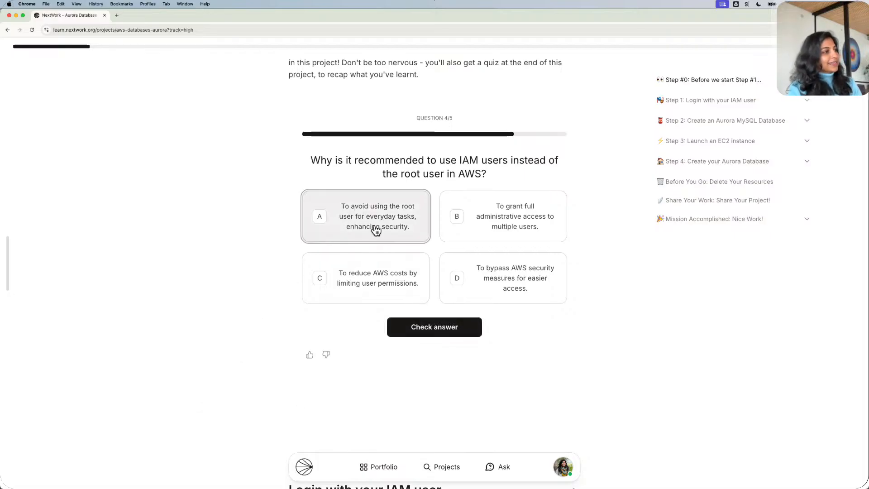
{"action": "left_click", "coordinate": [417, 324]}
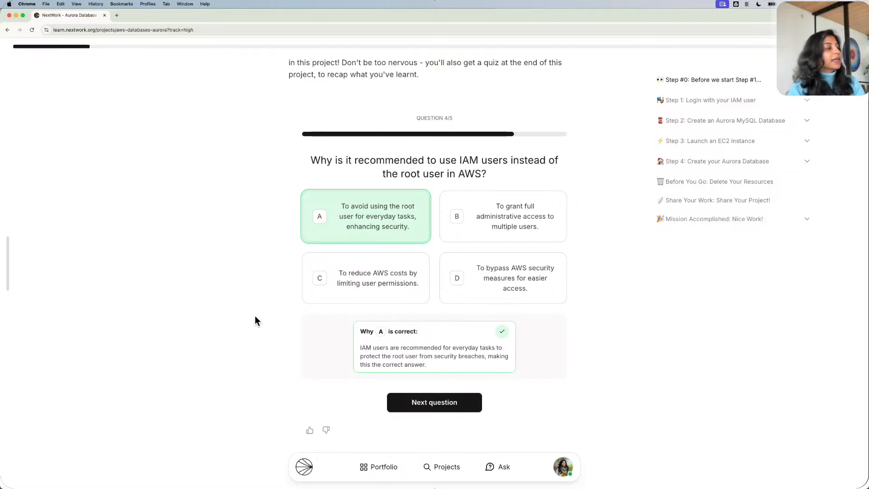
Answer quiz question 5, on Aurora clusters, with "To separate read and write operations for better performance and redundancy." and complete the quiz.
{"action": "left_click", "coordinate": [452, 400]}
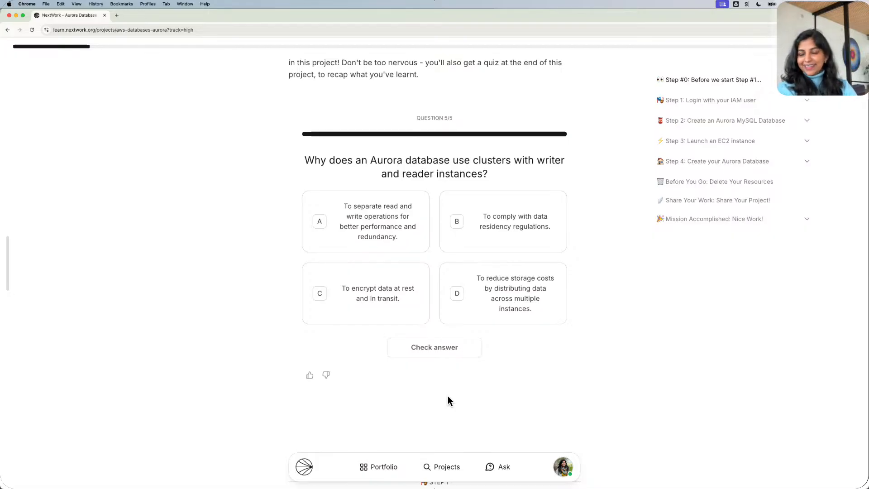
{"action": "left_click", "coordinate": [351, 201]}
{"action": "left_click", "coordinate": [464, 345]}
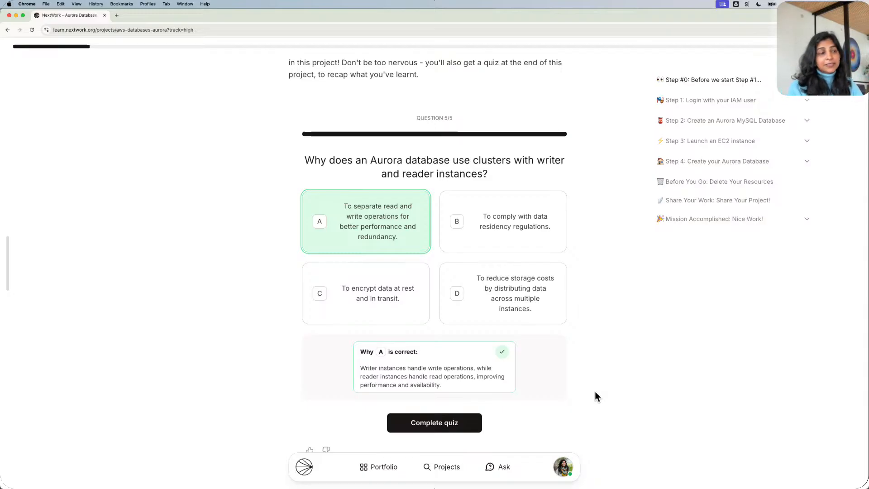
{"action": "scroll", "coordinate": [594, 392], "scroll_direction": "down", "scroll_amount": 2}
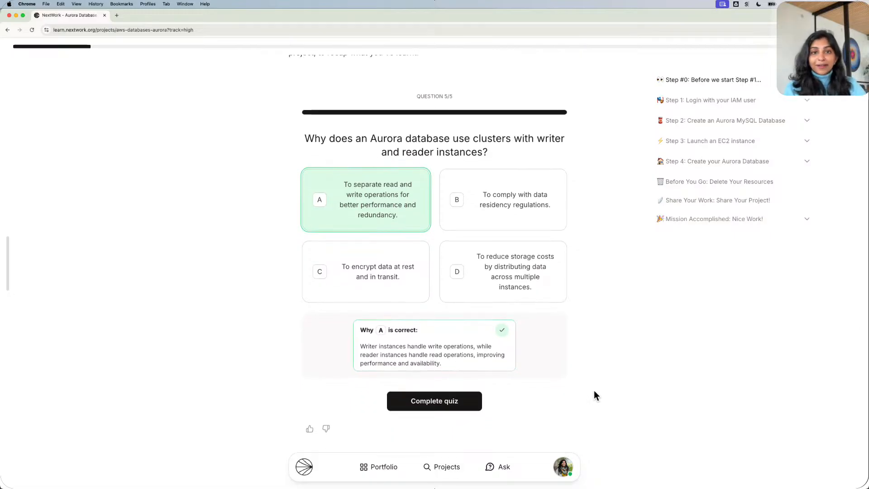
{"action": "left_click", "coordinate": [461, 398]}
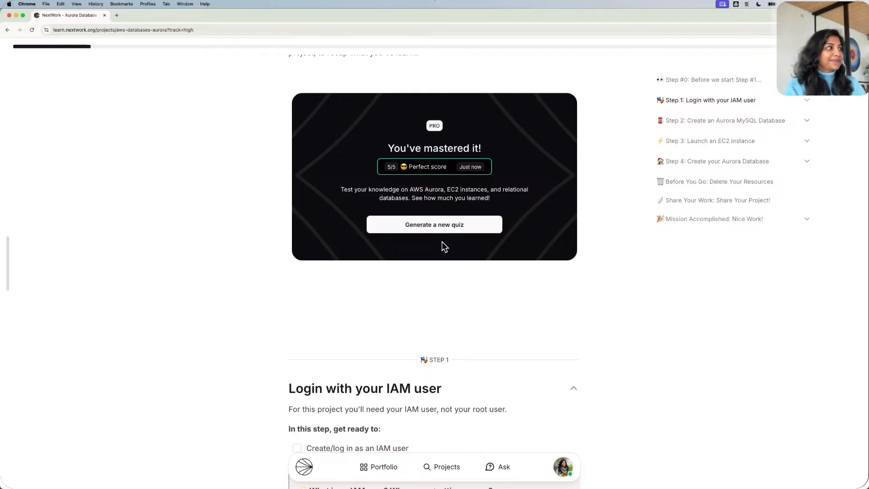
Begin the Step 1 answer on what this step does with "In this step, I will create and make sure that I have an IAM user".
{"action": "scroll", "coordinate": [442, 244], "scroll_direction": "down", "scroll_amount": 4}
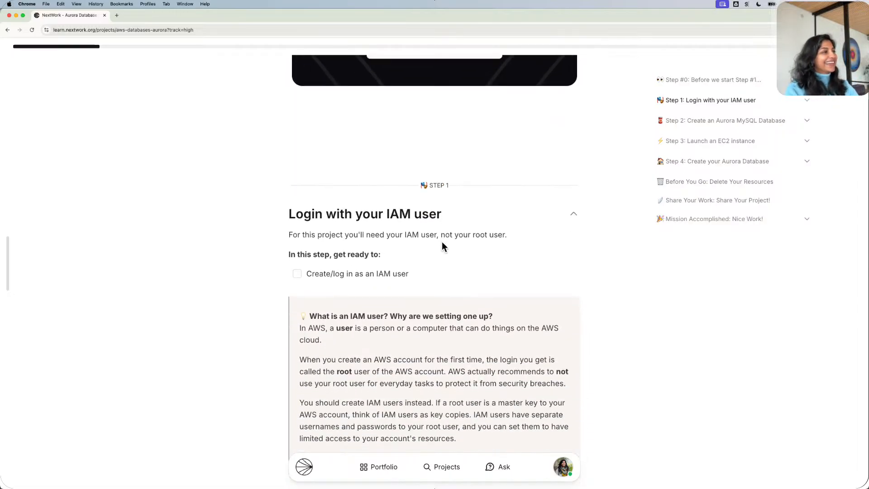
{"action": "scroll", "coordinate": [442, 247], "scroll_direction": "down", "scroll_amount": 2}
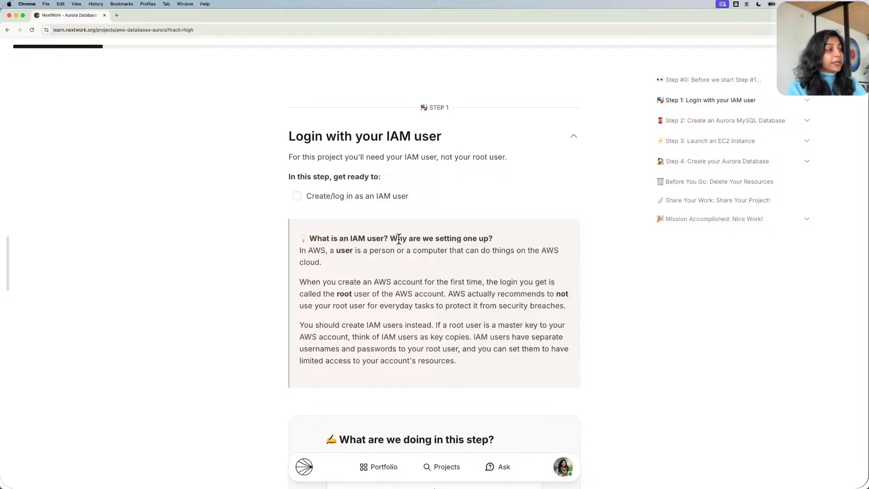
{"action": "scroll", "coordinate": [399, 239], "scroll_direction": "down", "scroll_amount": 5}
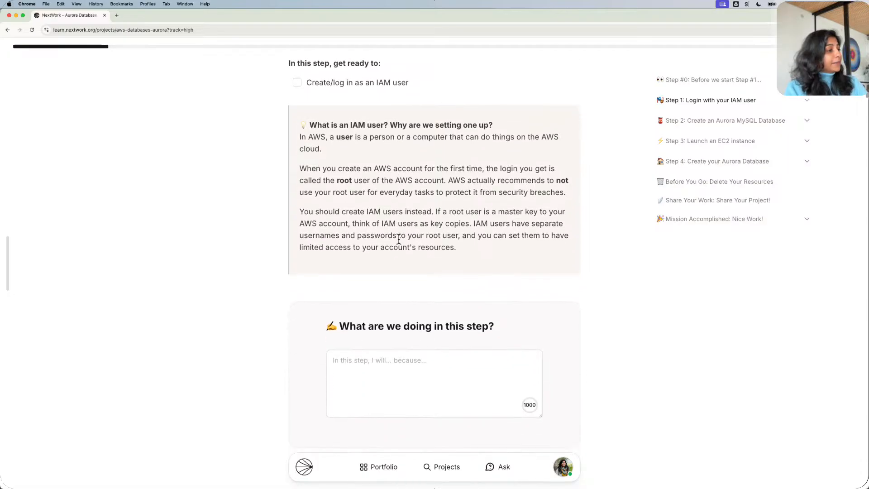
{"action": "left_click", "coordinate": [379, 356]}
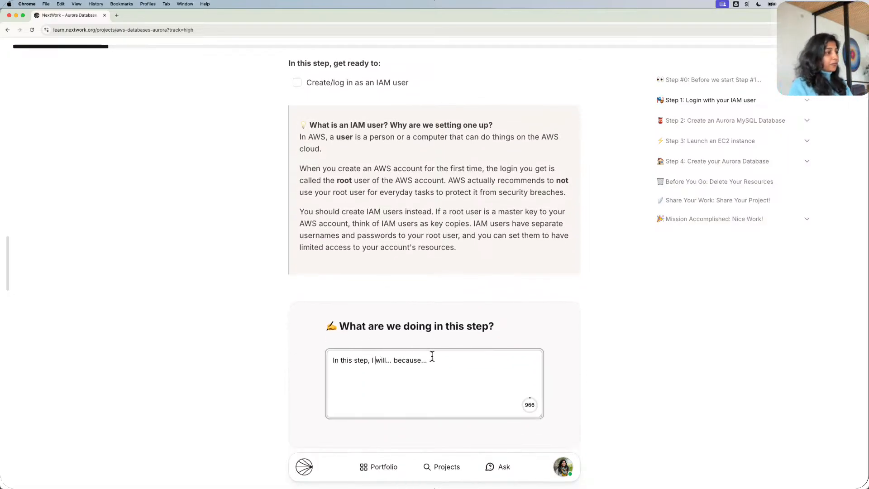
{"action": "left_click", "coordinate": [392, 358]}
{"action": "key", "text": "BackSpace"}
{"action": "key", "text": "BackSpace"}
{"action": "key", "text": "BackSpace"}
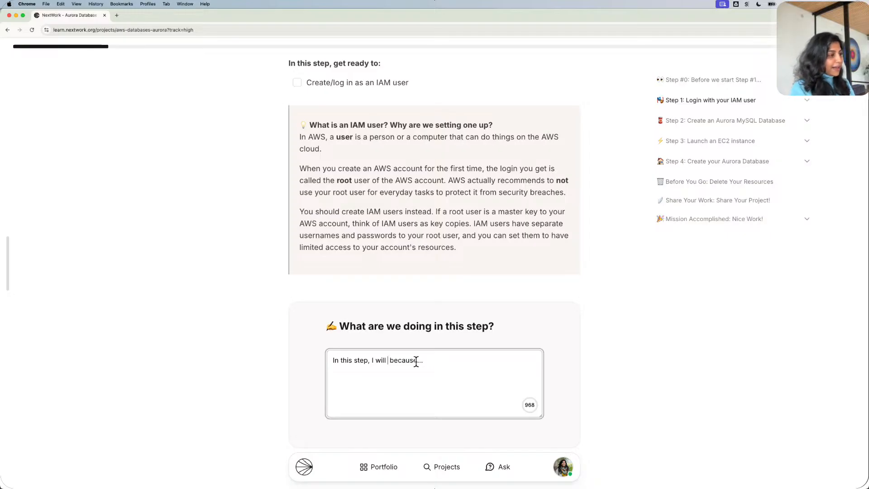
{"action": "type", "text": "create"}
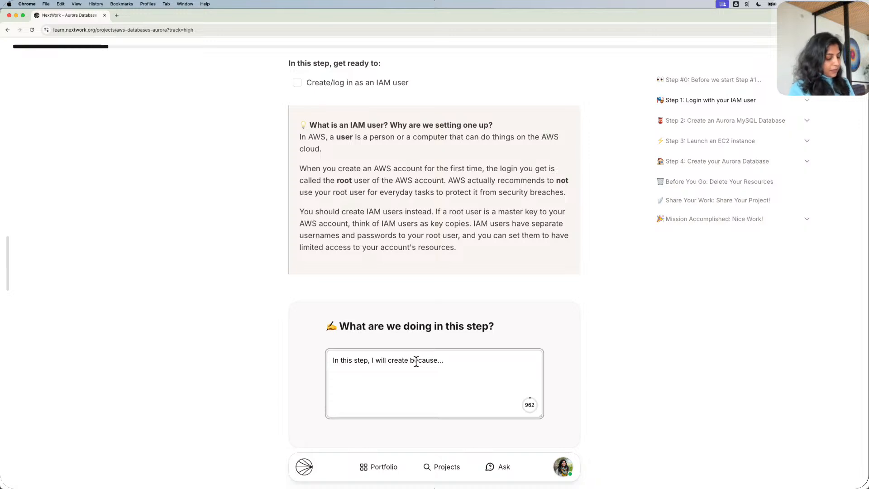
{"action": "type", "text": " and make su"}
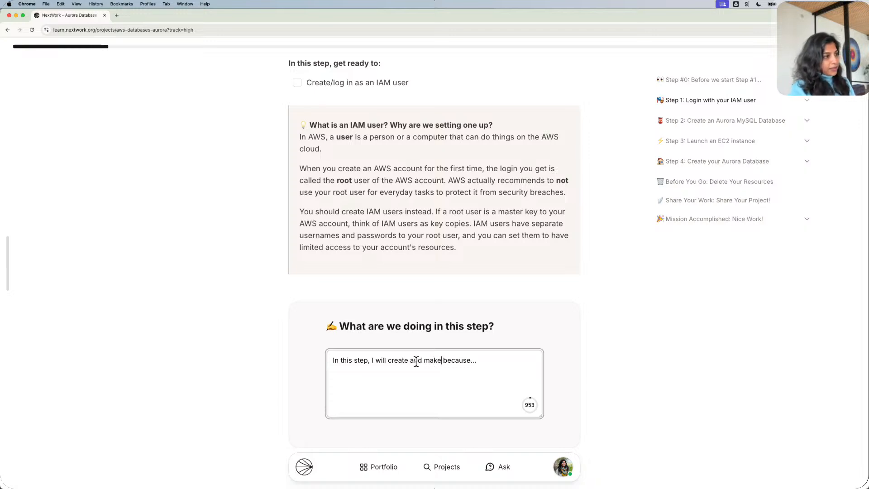
{"action": "type", "text": "re that I have"}
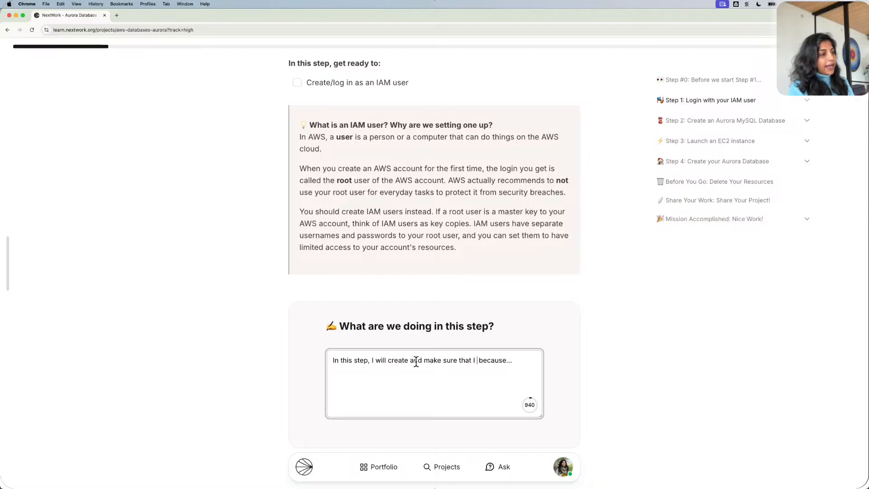
{"action": "type", "text": " an IAM us"}
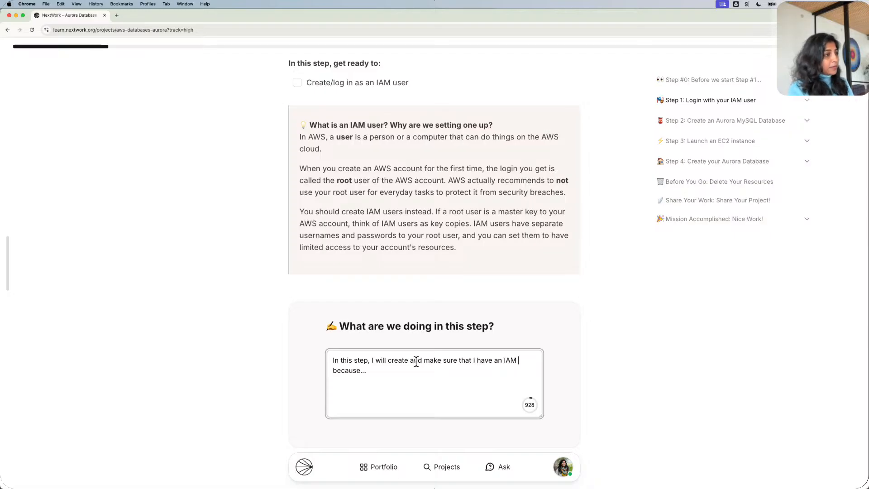
{"action": "type", "text": "er"}
Finish the answer with "because I want to securely manage the ways in which I access and use AWS resources." and mark it done.
{"action": "key", "text": "BackSpace"}
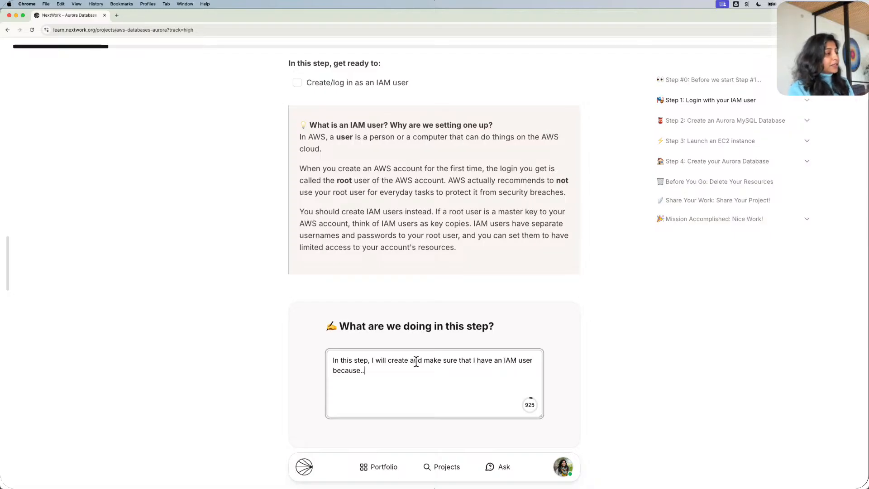
{"action": "key", "text": "BackSpace"}
{"action": "type", "text": "I wan"}
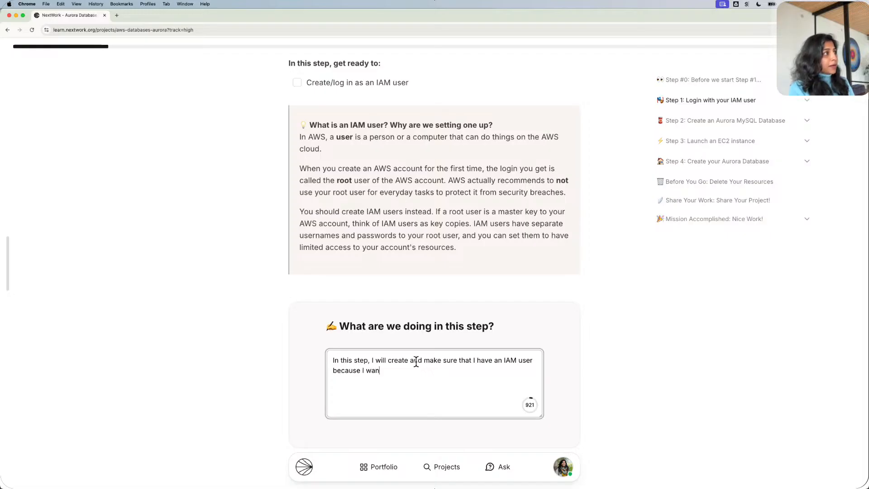
{"action": "type", "text": "t to "}
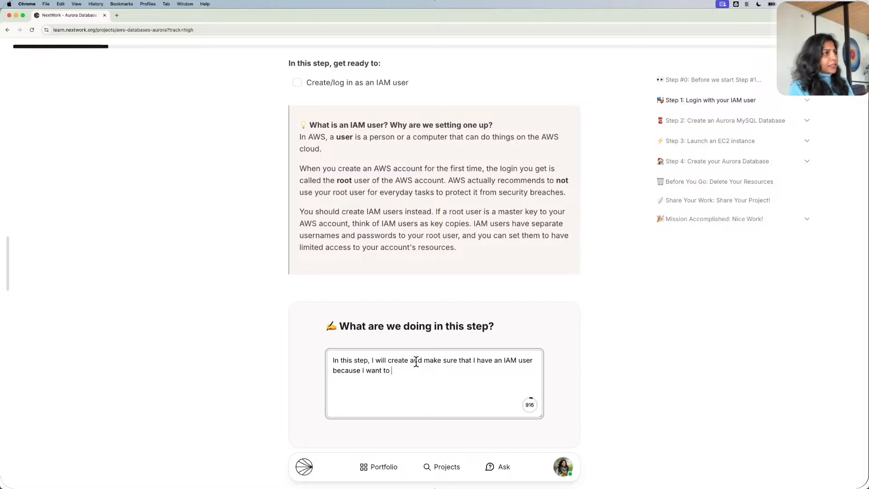
{"action": "type", "text": "securel"}
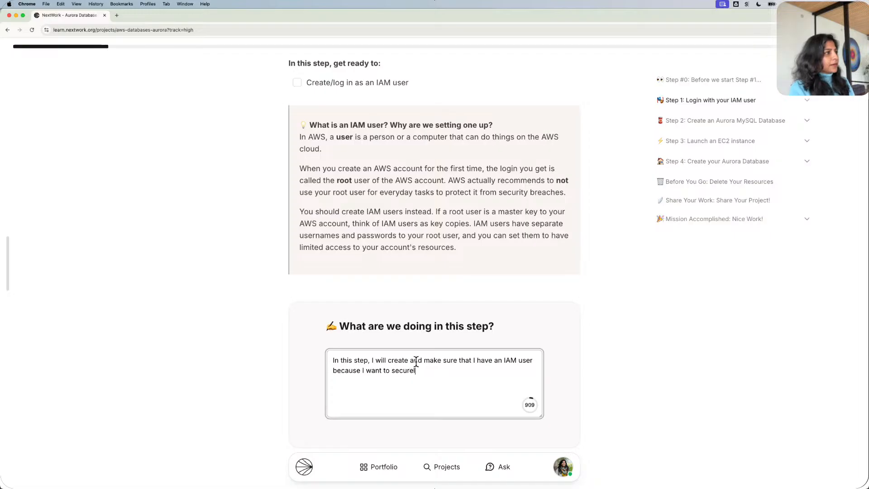
{"action": "type", "text": "y manage t"}
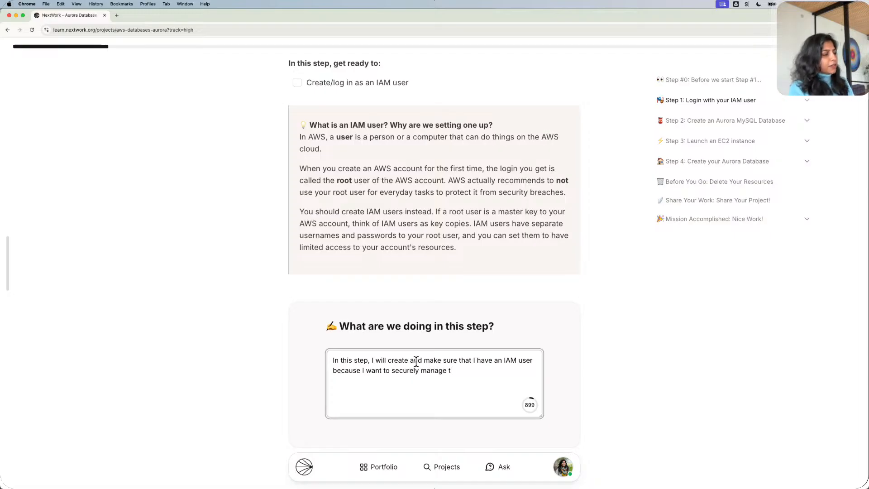
{"action": "type", "text": "he ways in w"}
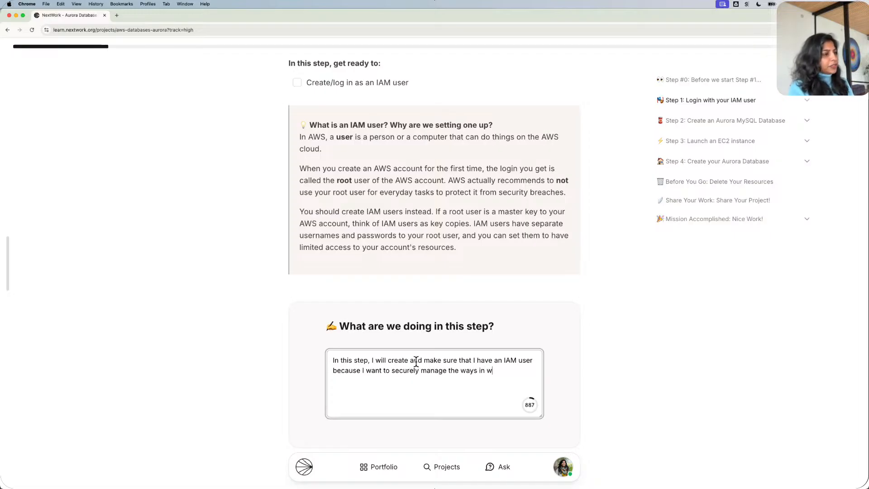
{"action": "type", "text": "hich I acce"}
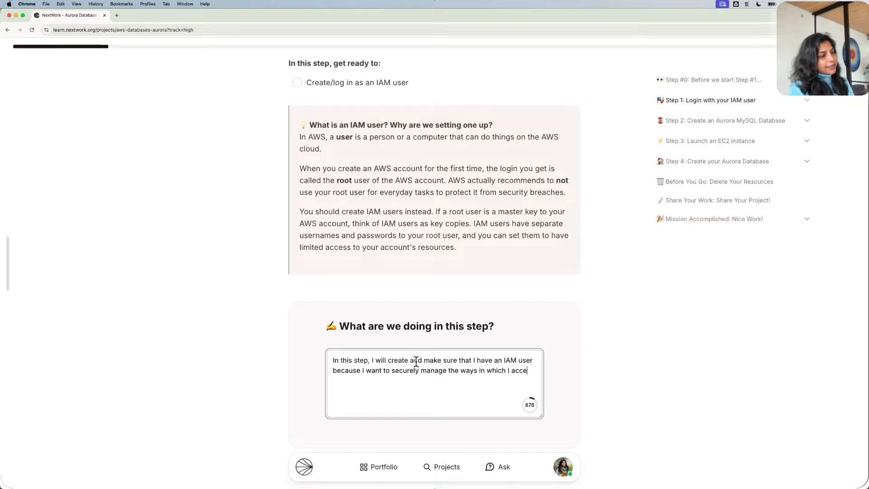
{"action": "type", "text": "ss and use"}
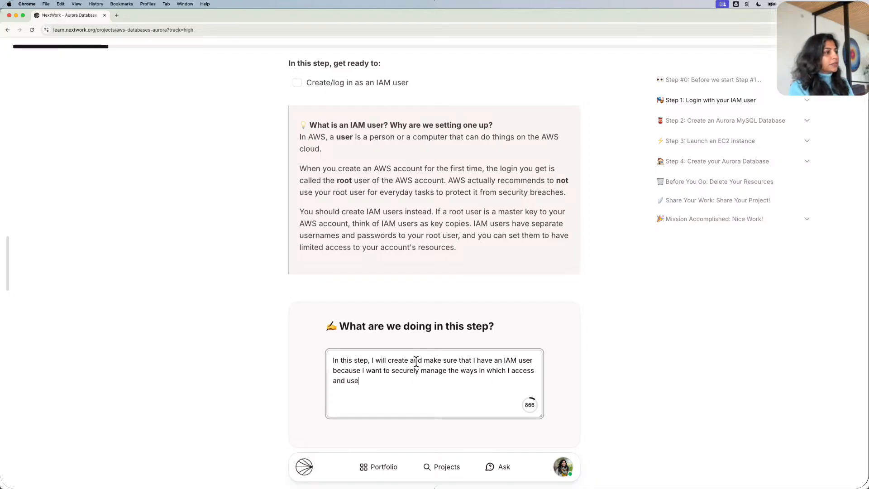
{"action": "type", "text": " AWS "}
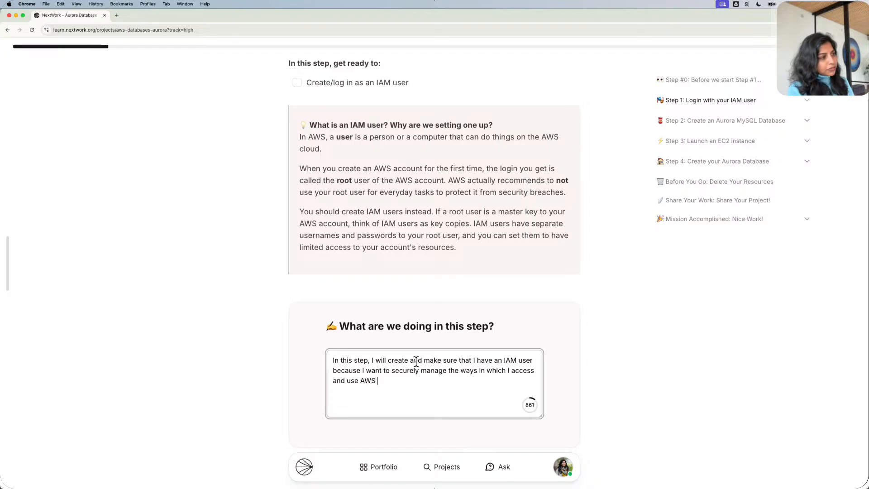
{"action": "type", "text": "resources."}
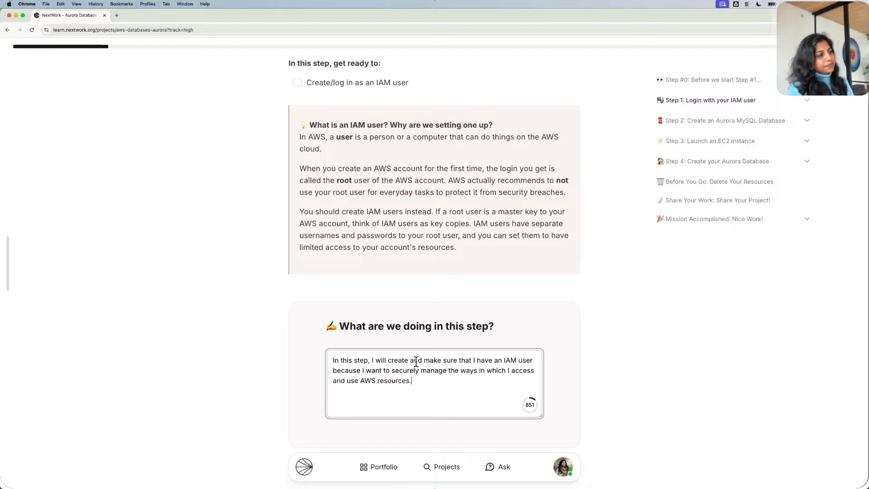
{"action": "scroll", "coordinate": [423, 355], "scroll_direction": "down", "scroll_amount": 1}
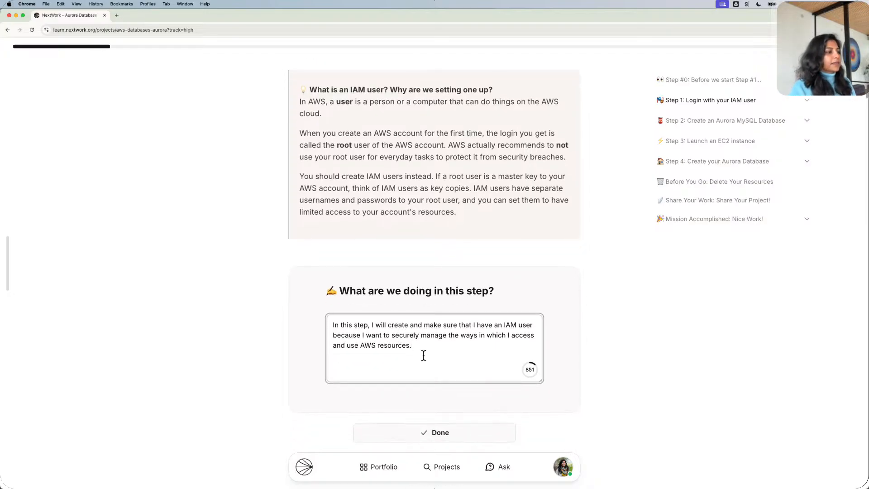
{"action": "left_click", "coordinate": [444, 426]}
Choose "No, I need to create one" for the IAM user question and read through the creation and sign-in instructions.
{"action": "scroll", "coordinate": [650, 371], "scroll_direction": "down", "scroll_amount": 2}
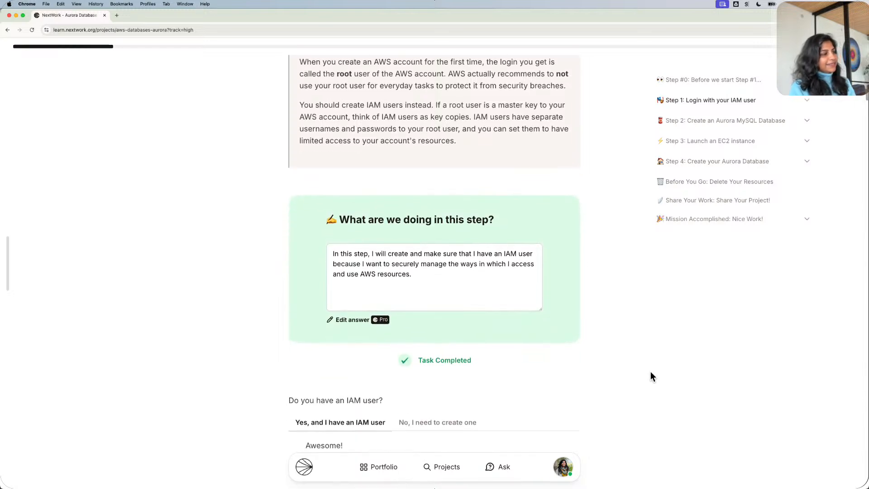
{"action": "scroll", "coordinate": [650, 372], "scroll_direction": "down", "scroll_amount": 3}
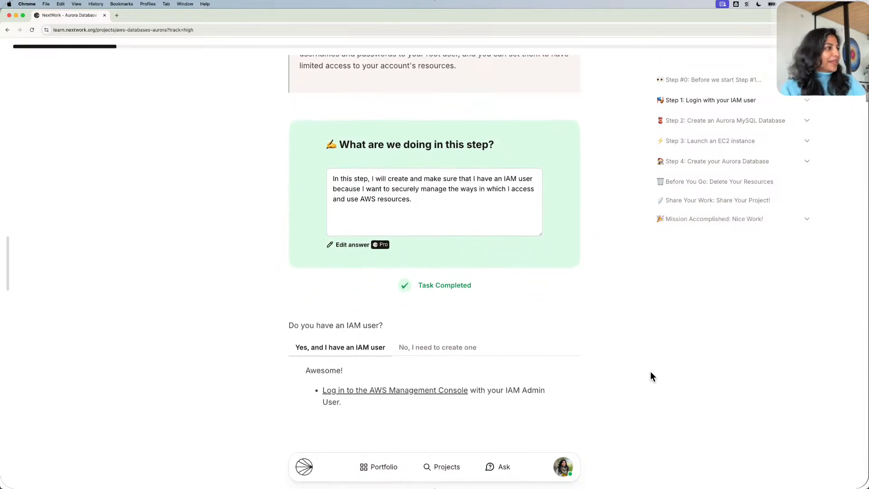
{"action": "scroll", "coordinate": [650, 371], "scroll_direction": "down", "scroll_amount": 2}
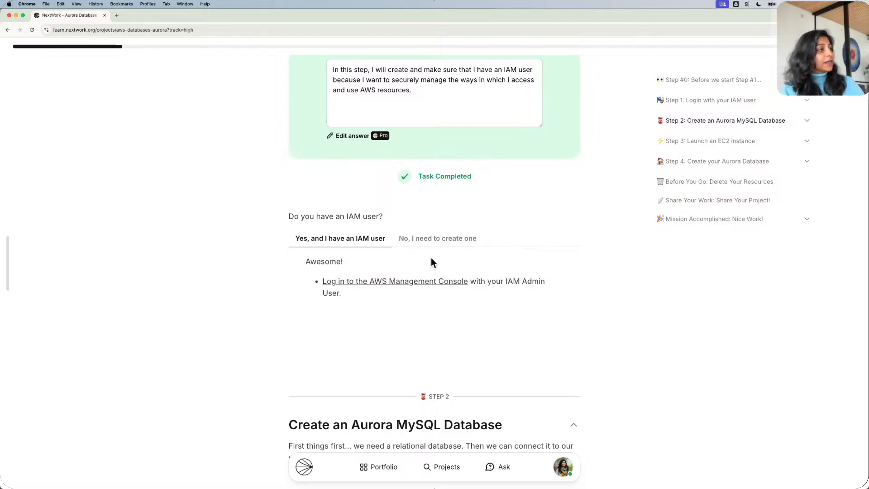
{"action": "left_click", "coordinate": [427, 233]}
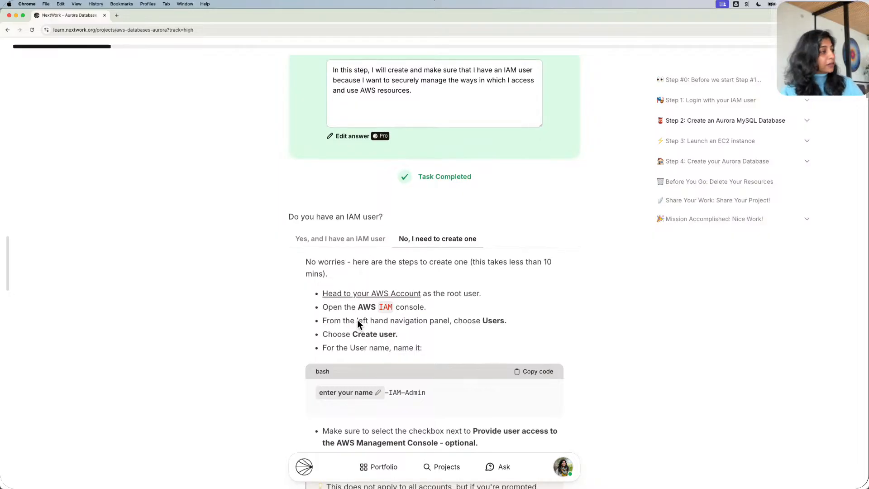
{"action": "scroll", "coordinate": [357, 319], "scroll_direction": "down", "scroll_amount": 5}
{"action": "scroll", "coordinate": [361, 323], "scroll_direction": "down", "scroll_amount": 15}
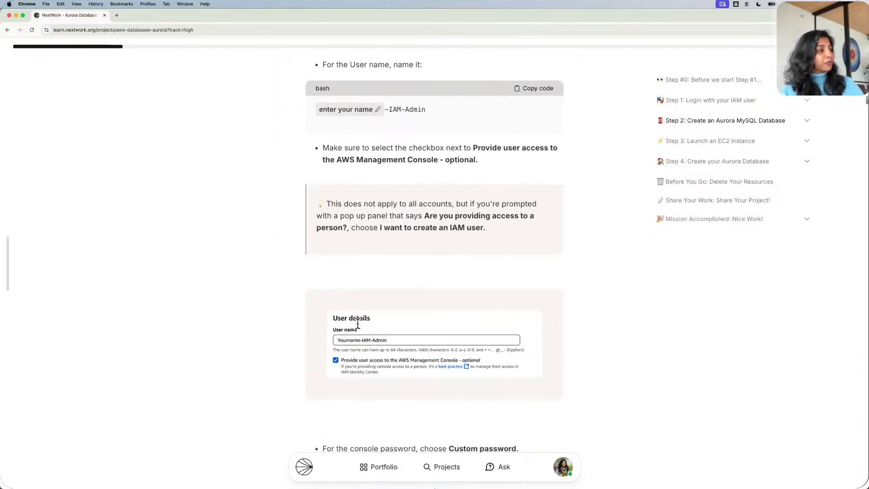
{"action": "scroll", "coordinate": [357, 323], "scroll_direction": "down", "scroll_amount": 11}
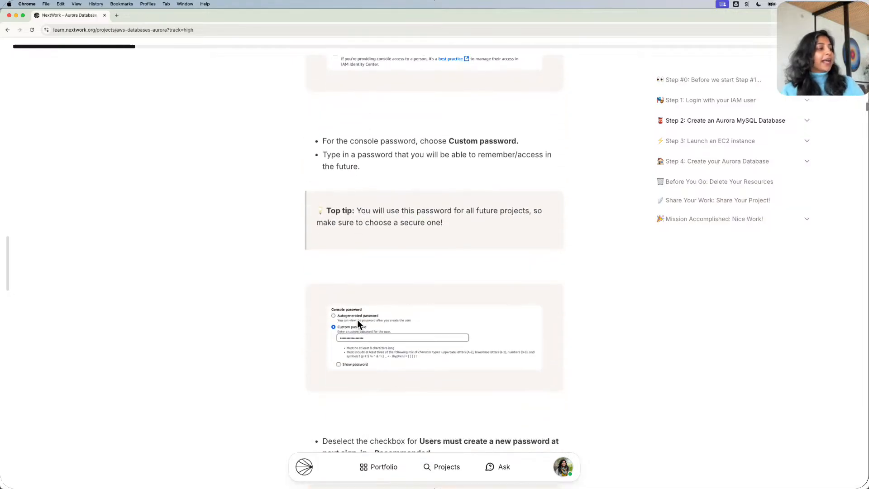
{"action": "scroll", "coordinate": [358, 321], "scroll_direction": "down", "scroll_amount": 5}
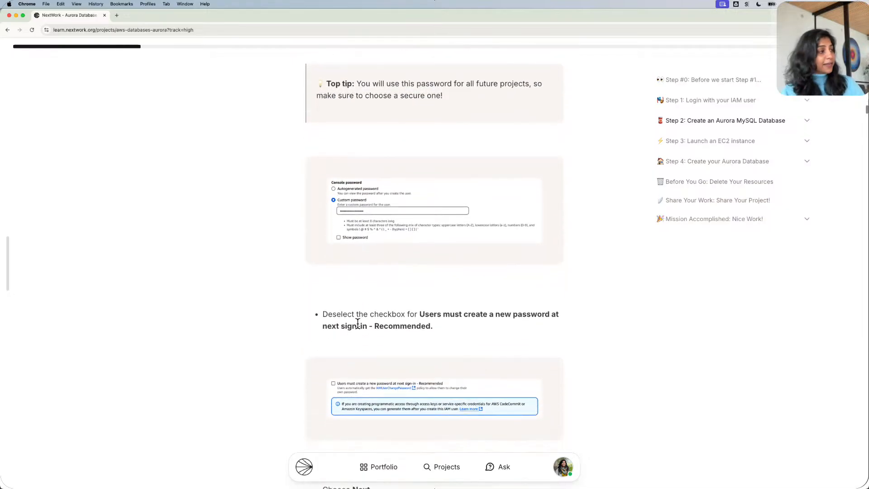
{"action": "scroll", "coordinate": [360, 323], "scroll_direction": "down", "scroll_amount": 8}
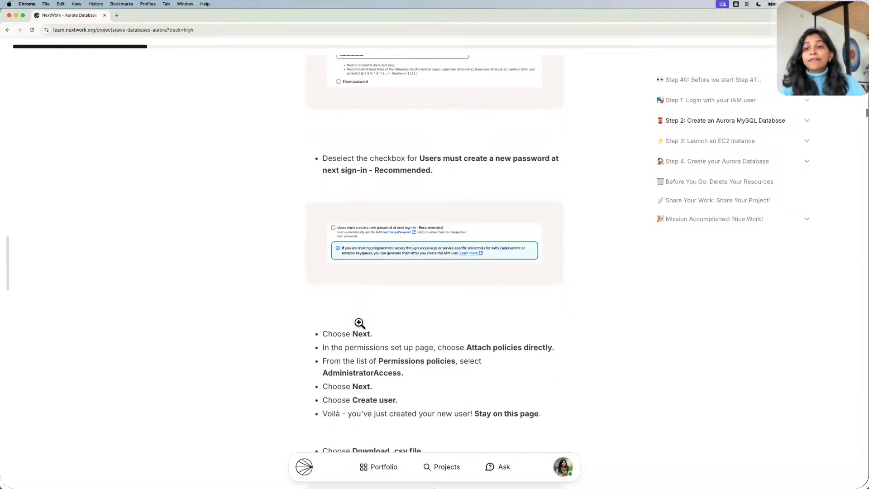
{"action": "scroll", "coordinate": [357, 321], "scroll_direction": "down", "scroll_amount": 15}
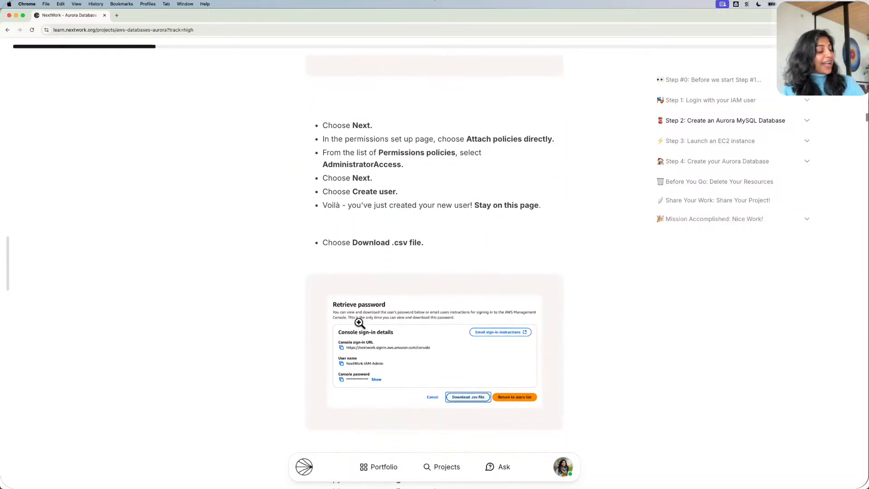
{"action": "scroll", "coordinate": [359, 323], "scroll_direction": "down", "scroll_amount": 15}
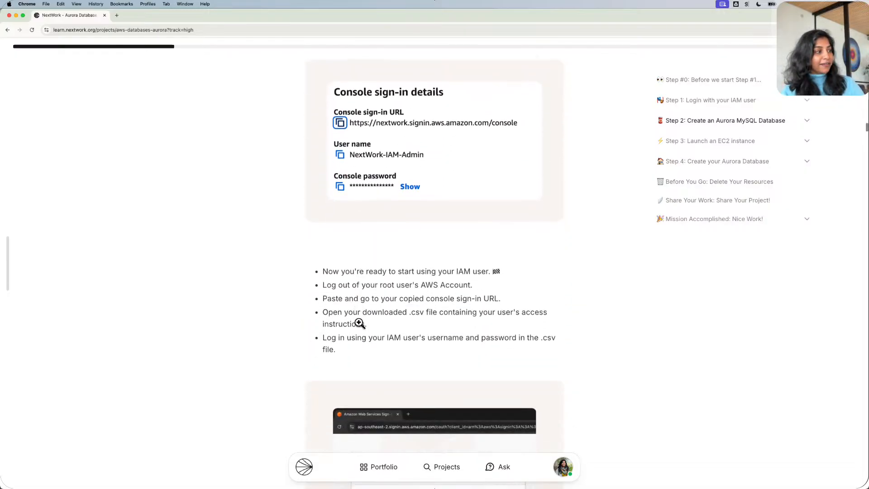
{"action": "scroll", "coordinate": [358, 323], "scroll_direction": "down", "scroll_amount": 14}
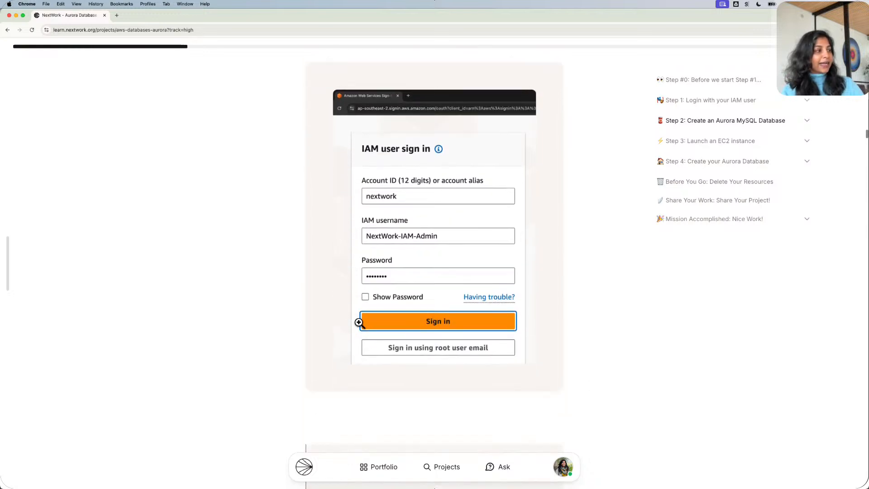
{"action": "scroll", "coordinate": [358, 324], "scroll_direction": "down", "scroll_amount": 1}
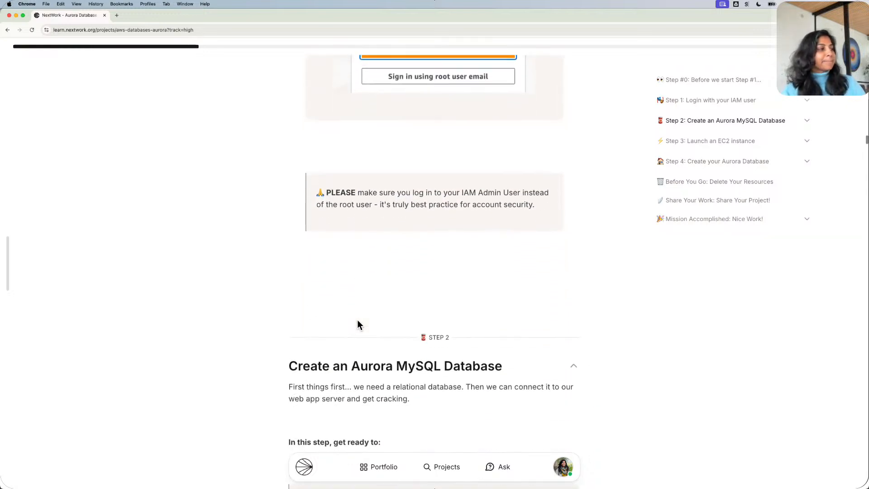
Place the project guide beside the AWS Console Home window, check the console's signed-in IAM user and return to the guide.
{"action": "double_click", "coordinate": [181, 8]}
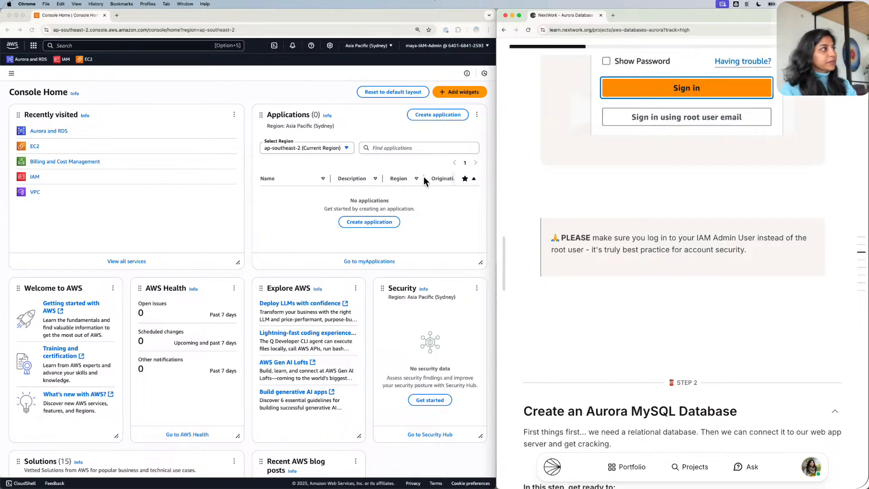
{"action": "left_click", "coordinate": [416, 42]}
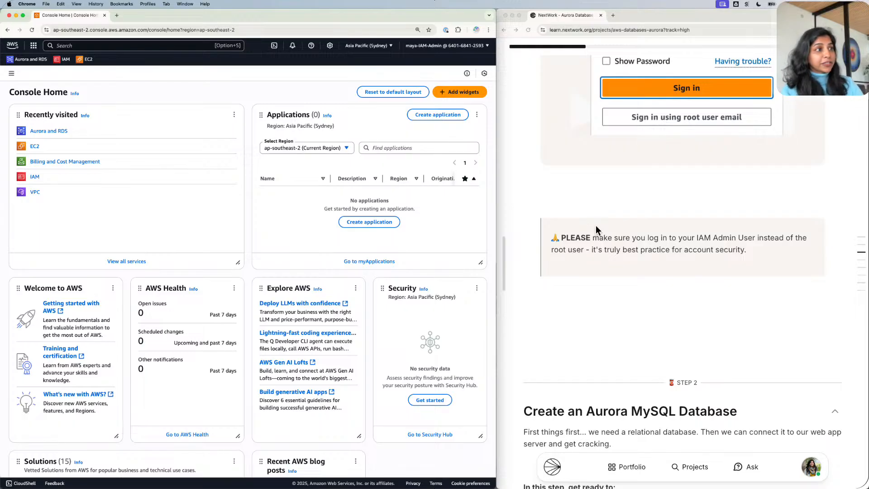
{"action": "left_click", "coordinate": [694, 280]}
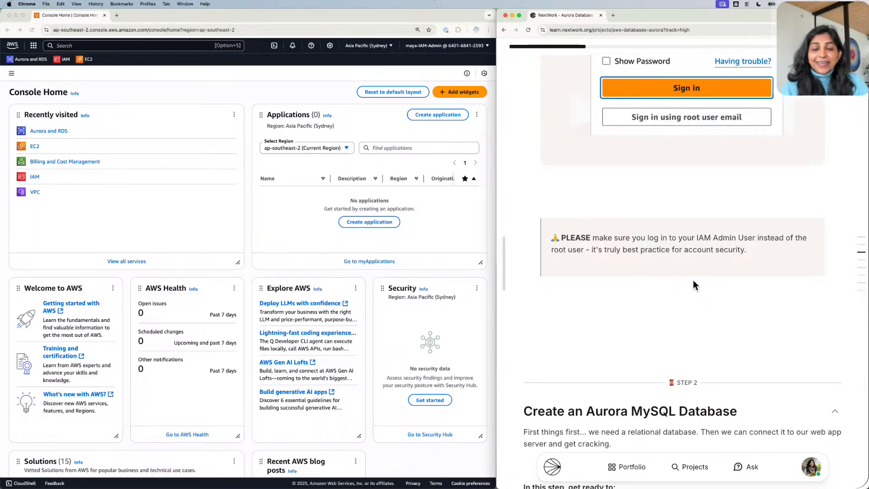
Read the introduction to Step 2, Create an Aurora MySQL Database, including what a relational database is.
{"action": "scroll", "coordinate": [693, 280], "scroll_direction": "down", "scroll_amount": 5}
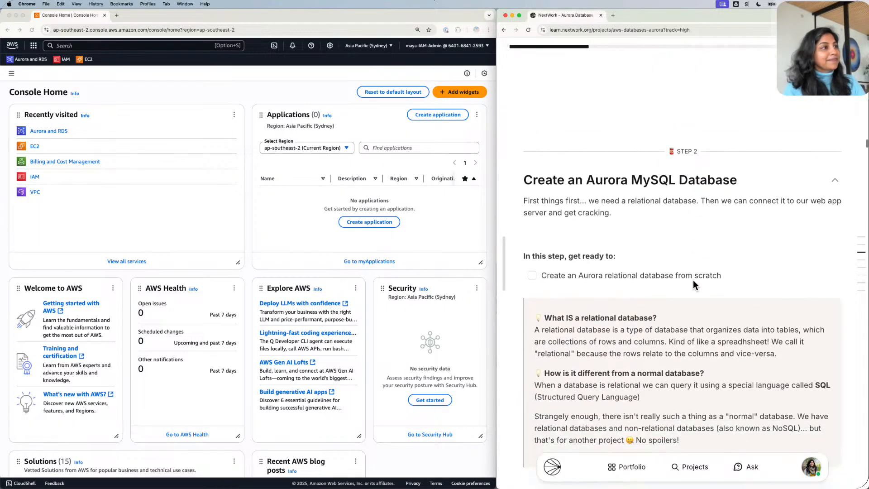
{"action": "scroll", "coordinate": [693, 284], "scroll_direction": "down", "scroll_amount": 1}
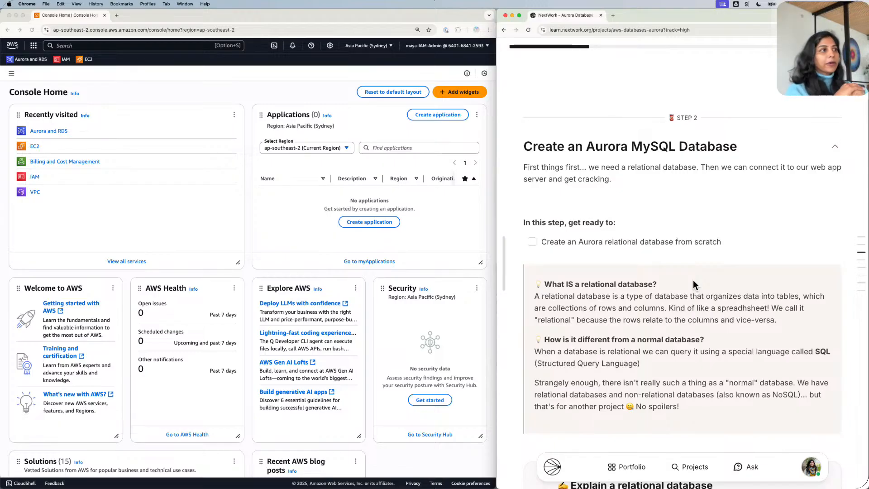
{"action": "scroll", "coordinate": [693, 282], "scroll_direction": "down", "scroll_amount": 1}
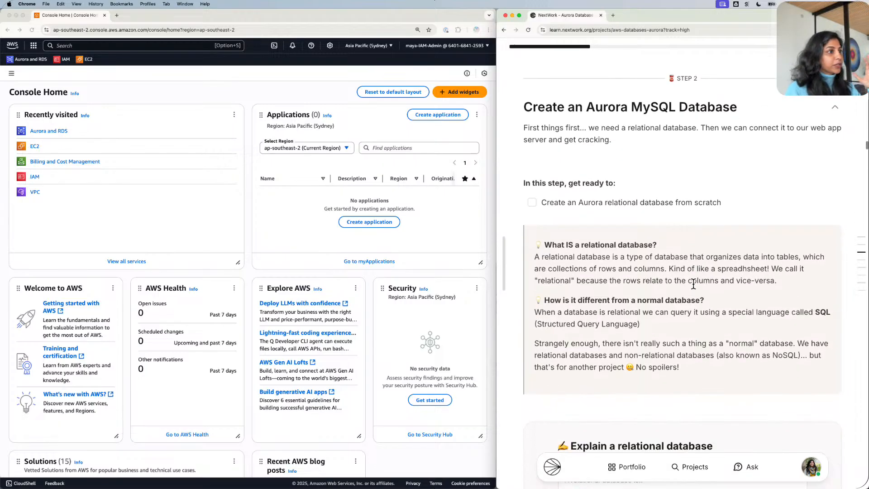
{"action": "scroll", "coordinate": [694, 283], "scroll_direction": "down", "scroll_amount": 1}
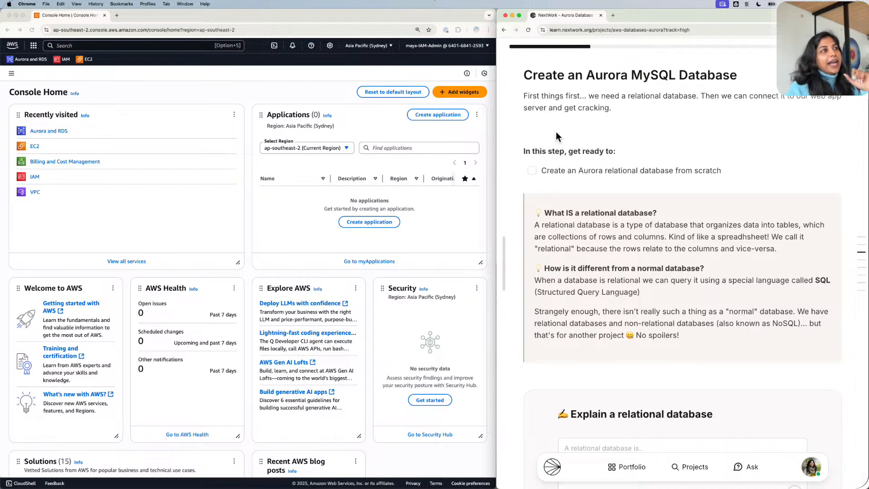
{"action": "left_click_drag", "start_coordinate": [619, 94], "coordinate": [697, 96]}
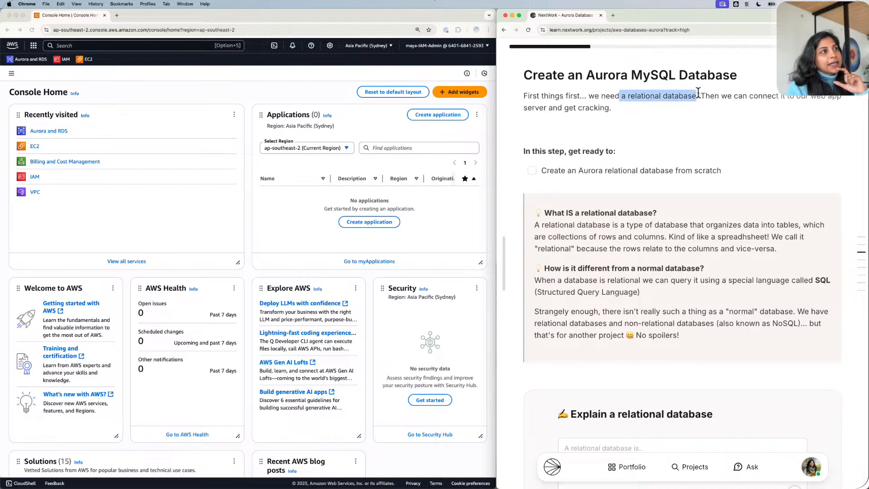
{"action": "left_click", "coordinate": [667, 77]}
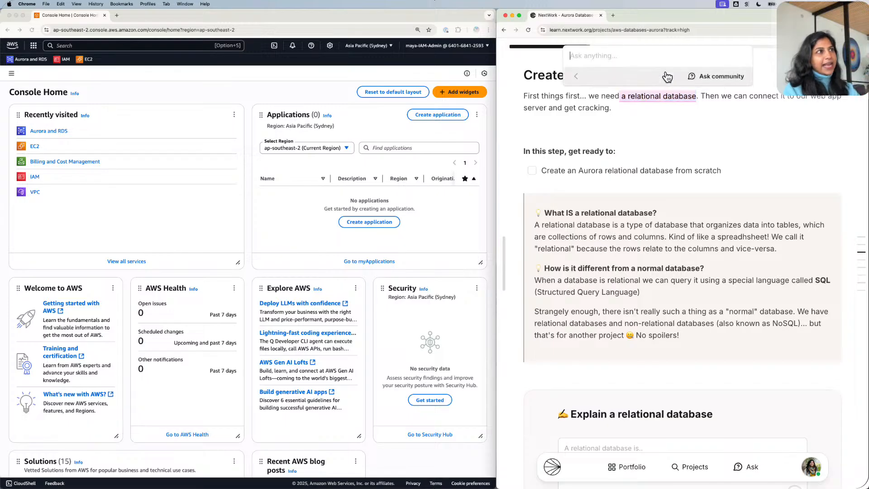
{"action": "left_click", "coordinate": [660, 103]}
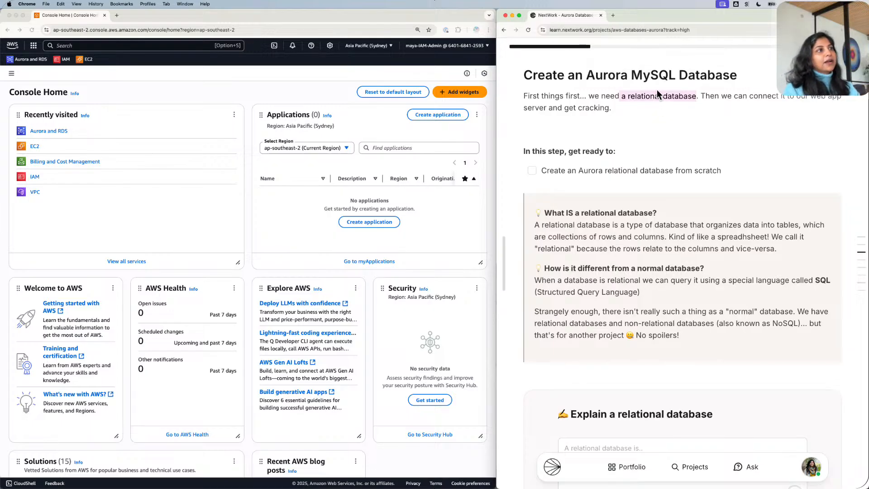
{"action": "left_click", "coordinate": [656, 93]}
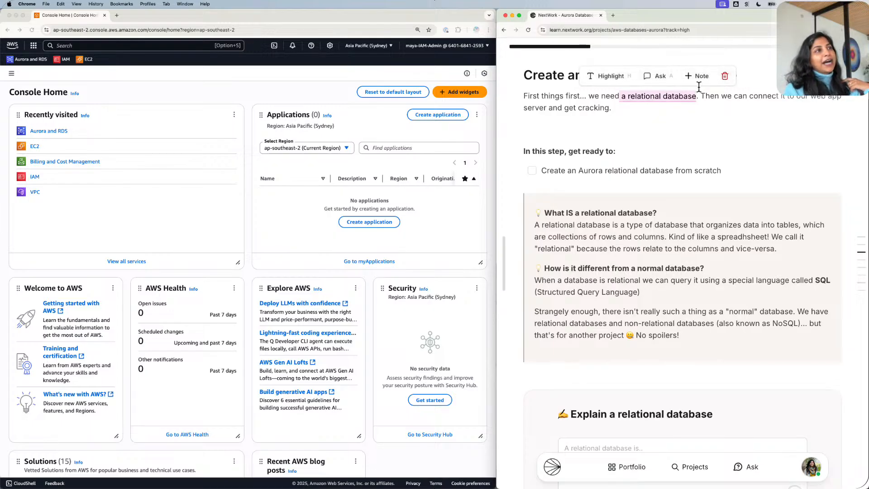
{"action": "left_click", "coordinate": [729, 74]}
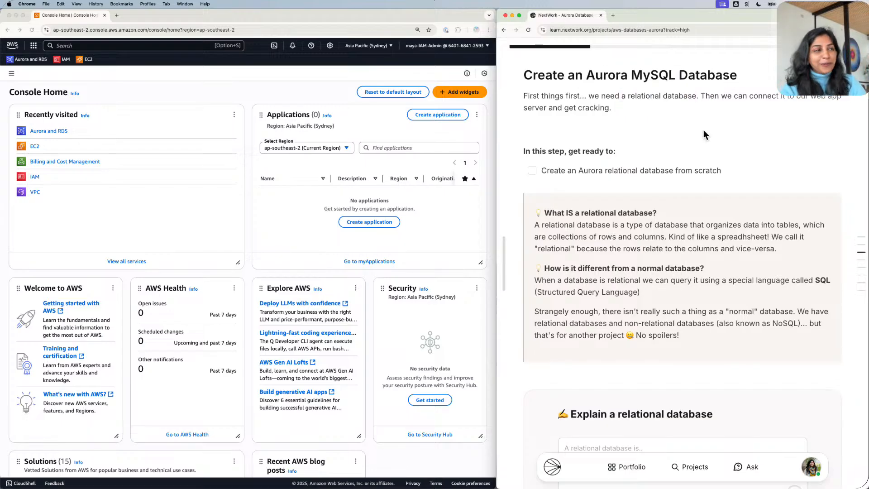
Add an Examples note to the whole "What IS a relational database?" explanation in Step 2.
{"action": "scroll", "coordinate": [703, 134], "scroll_direction": "down", "scroll_amount": 1}
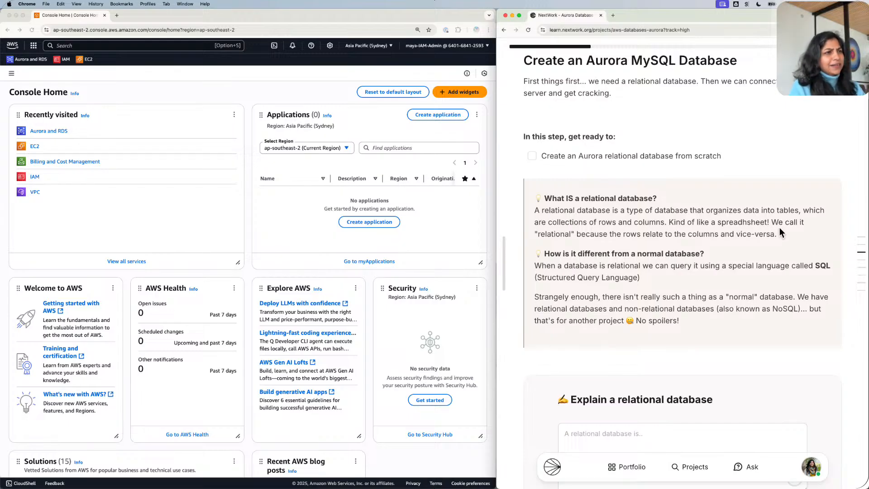
{"action": "left_click_drag", "start_coordinate": [779, 232], "coordinate": [525, 194]}
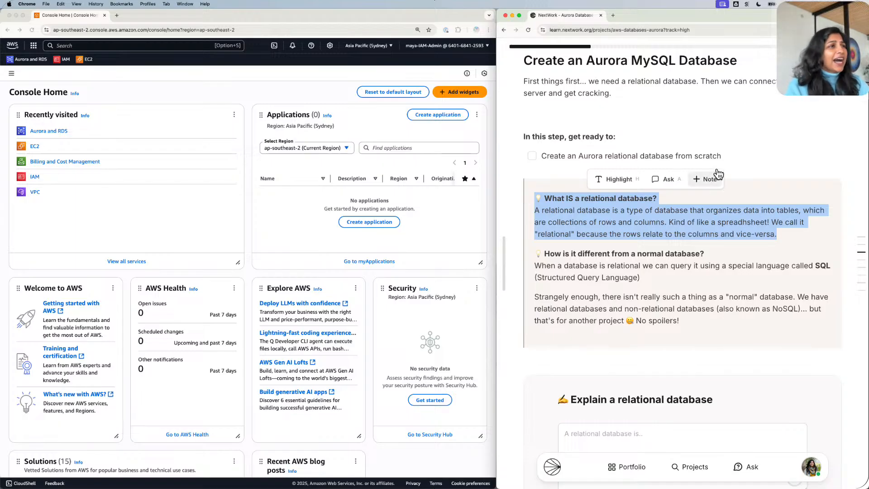
{"action": "left_click", "coordinate": [706, 178]}
{"action": "left_click", "coordinate": [686, 106]}
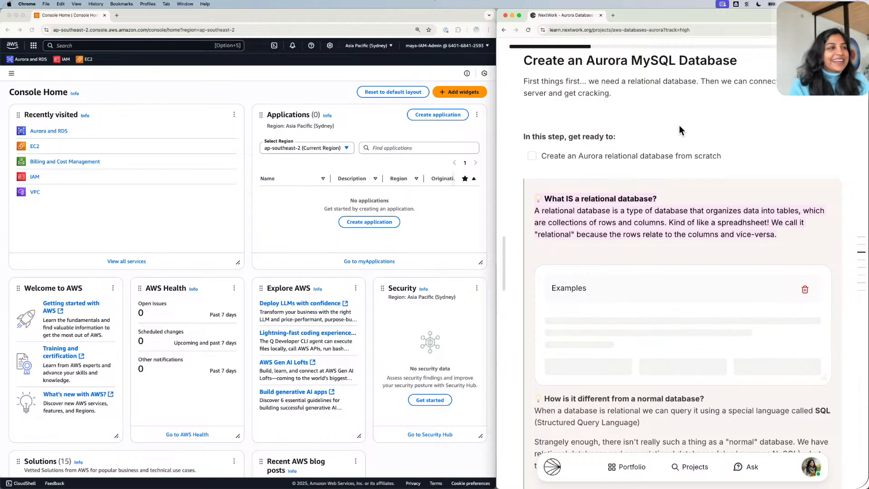
Read through the real-world Coca-Cola and American Express examples of relational databases and delete the Examples note.
{"action": "scroll", "coordinate": [680, 130], "scroll_direction": "down", "scroll_amount": 1}
{"action": "scroll", "coordinate": [680, 129], "scroll_direction": "down", "scroll_amount": 1}
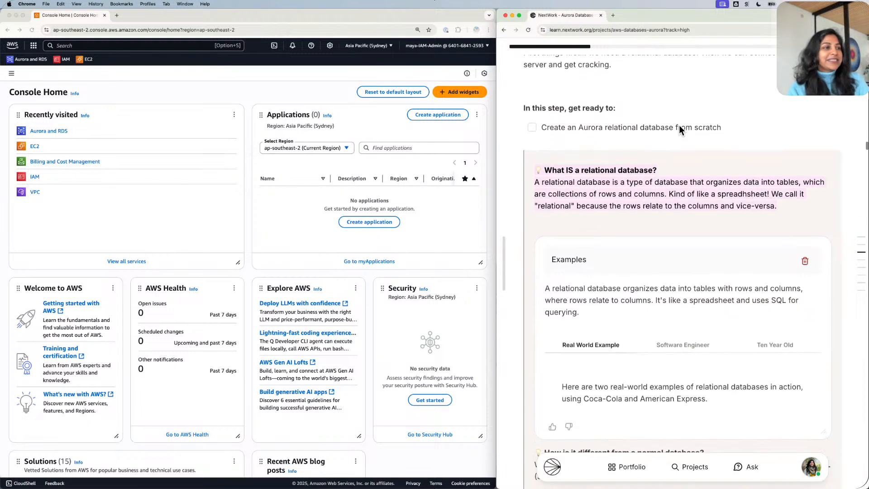
{"action": "scroll", "coordinate": [680, 130], "scroll_direction": "down", "scroll_amount": 3}
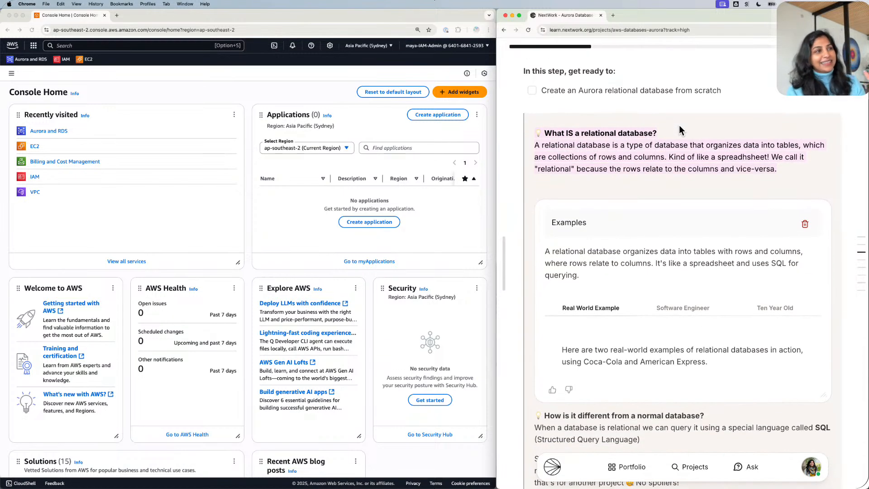
{"action": "scroll", "coordinate": [655, 226], "scroll_direction": "down", "scroll_amount": 1}
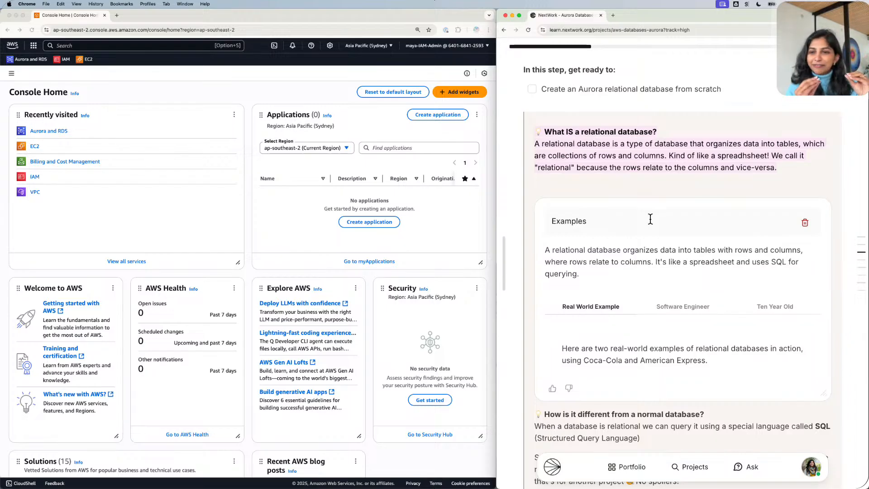
{"action": "scroll", "coordinate": [650, 219], "scroll_direction": "down", "scroll_amount": 3}
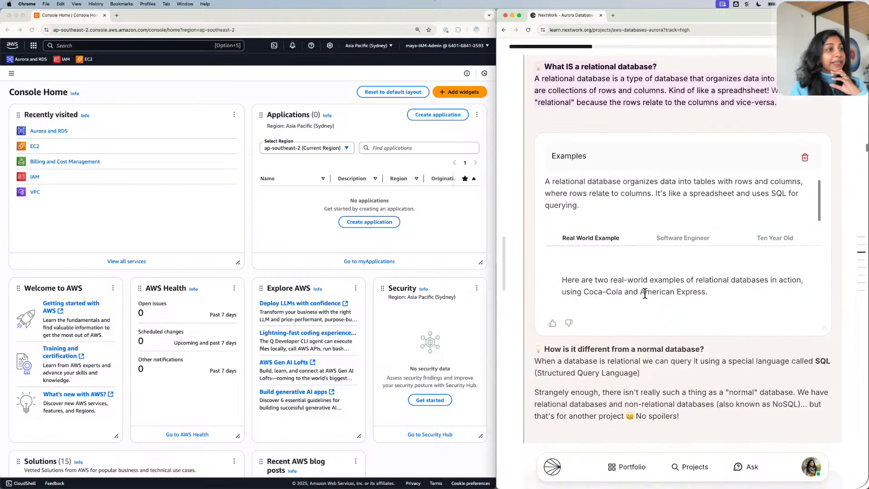
{"action": "scroll", "coordinate": [644, 293], "scroll_direction": "down", "scroll_amount": 2}
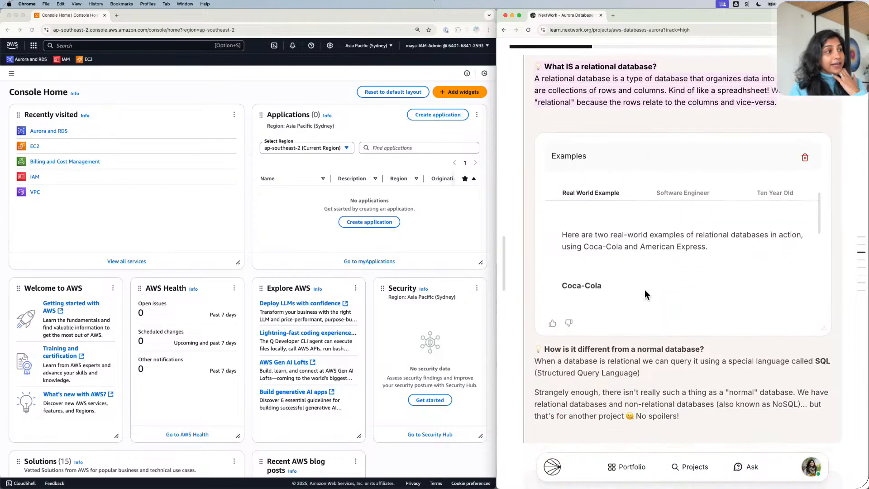
{"action": "scroll", "coordinate": [644, 293], "scroll_direction": "down", "scroll_amount": 1}
{"action": "scroll", "coordinate": [644, 293], "scroll_direction": "down", "scroll_amount": 1}
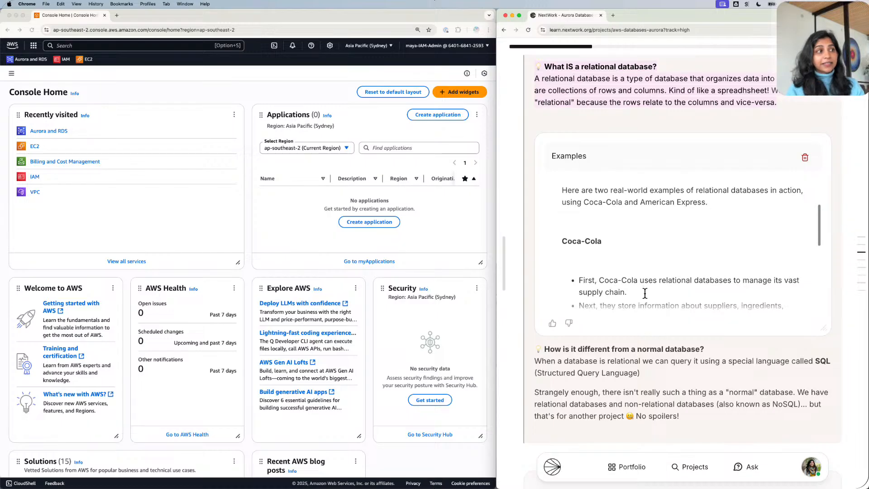
{"action": "scroll", "coordinate": [644, 293], "scroll_direction": "down", "scroll_amount": 3}
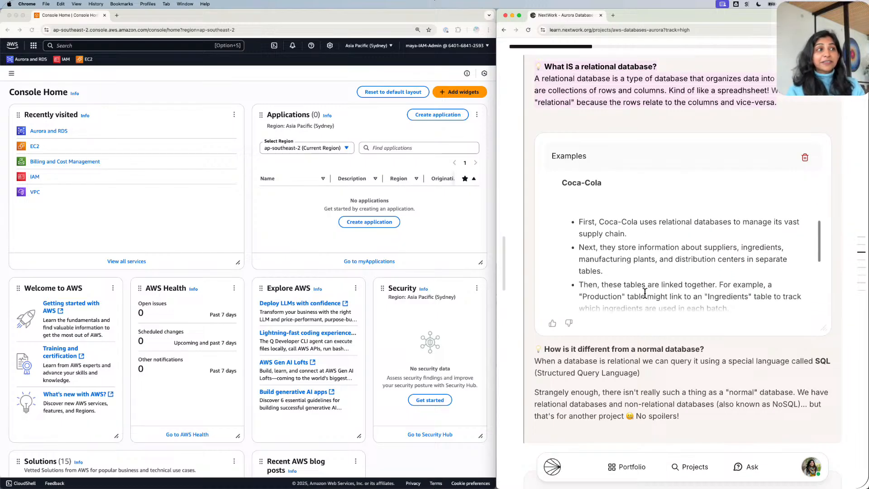
{"action": "scroll", "coordinate": [645, 293], "scroll_direction": "down", "scroll_amount": 1}
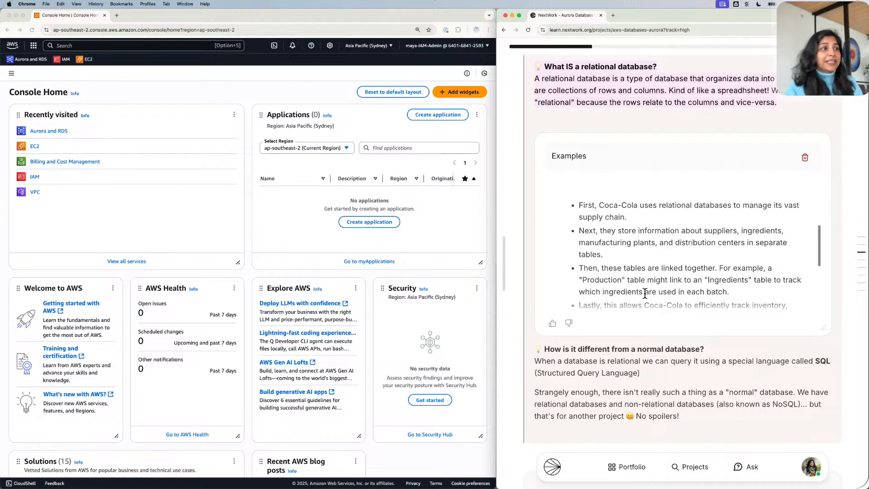
{"action": "scroll", "coordinate": [645, 293], "scroll_direction": "down", "scroll_amount": 3}
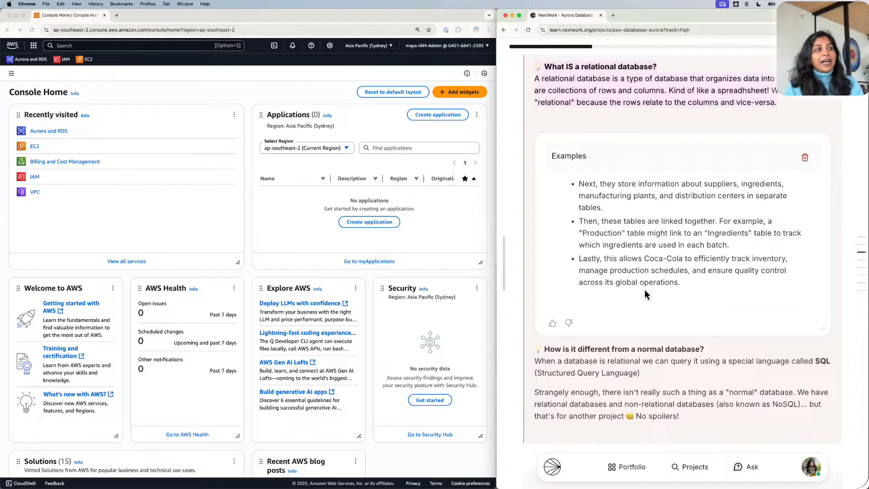
{"action": "scroll", "coordinate": [645, 291], "scroll_direction": "down", "scroll_amount": 5}
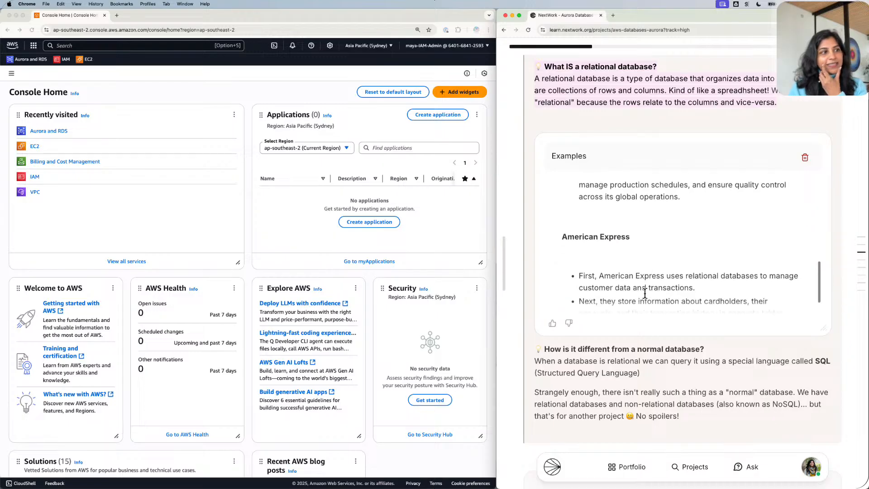
{"action": "scroll", "coordinate": [645, 293], "scroll_direction": "down", "scroll_amount": 3}
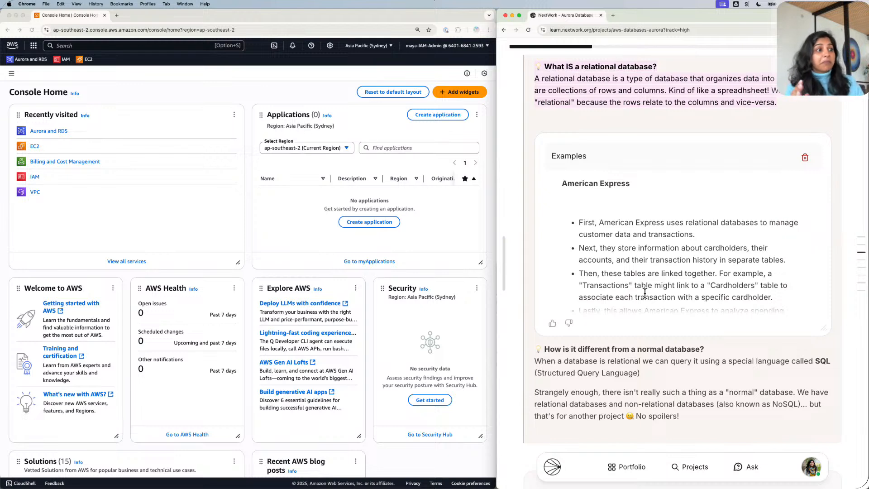
{"action": "scroll", "coordinate": [645, 293], "scroll_direction": "down", "scroll_amount": 3}
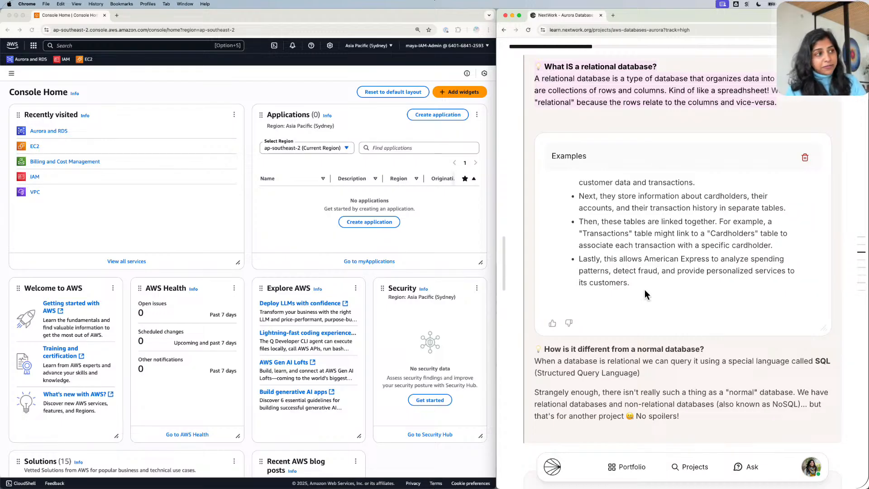
{"action": "scroll", "coordinate": [644, 293], "scroll_direction": "up", "scroll_amount": 1}
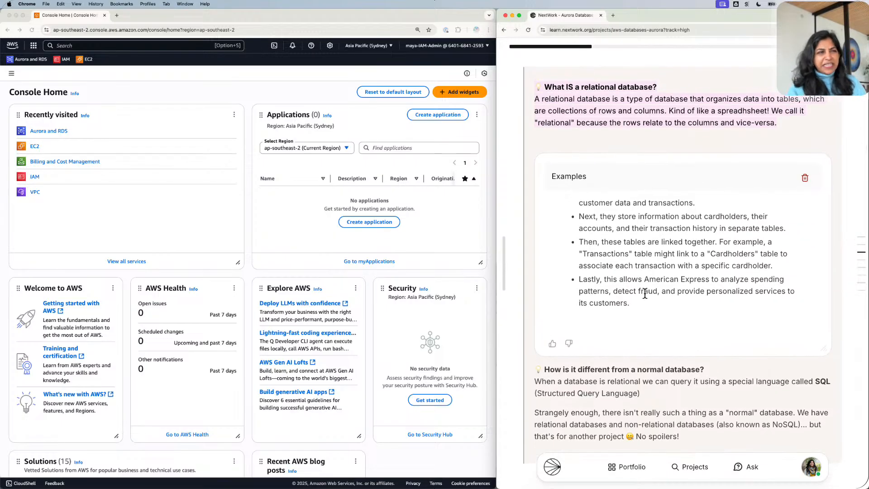
{"action": "left_click", "coordinate": [807, 177]}
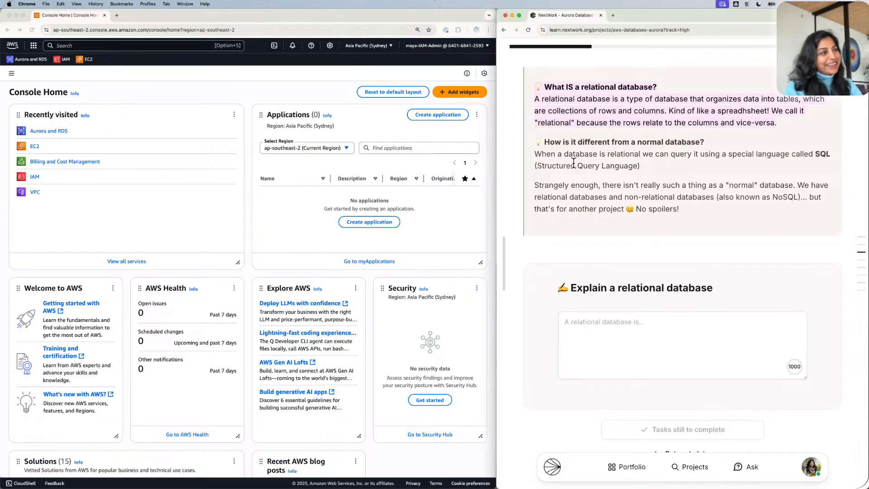
Begin the "Explain a relational database" answer with "A relational database is a type of database that organizes data into tables (with rows and columns)".
{"action": "scroll", "coordinate": [573, 162], "scroll_direction": "down", "scroll_amount": 1}
{"action": "left_click", "coordinate": [651, 297]}
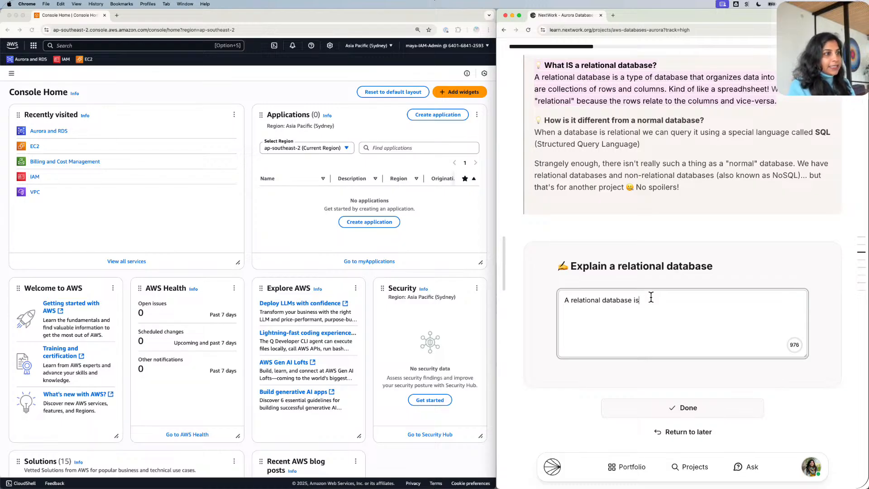
{"action": "type", "text": "y"}
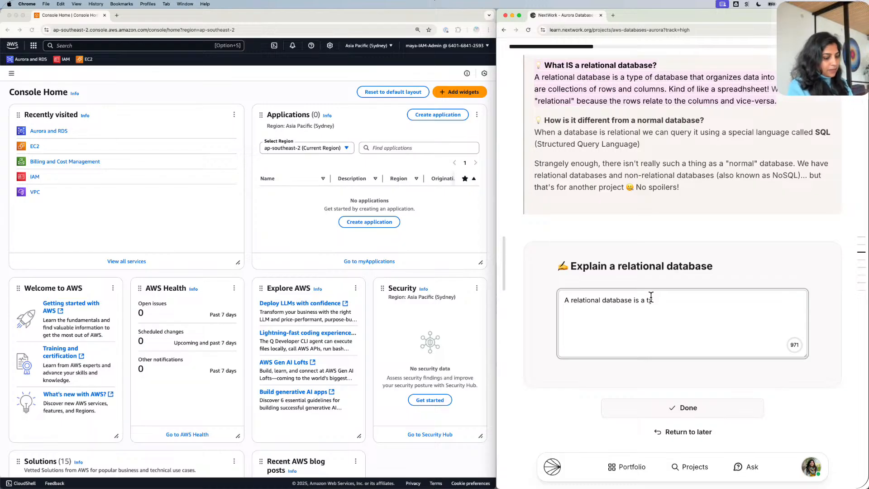
{"action": "type", "text": "pe of "}
{"action": "type", "text": "databas"}
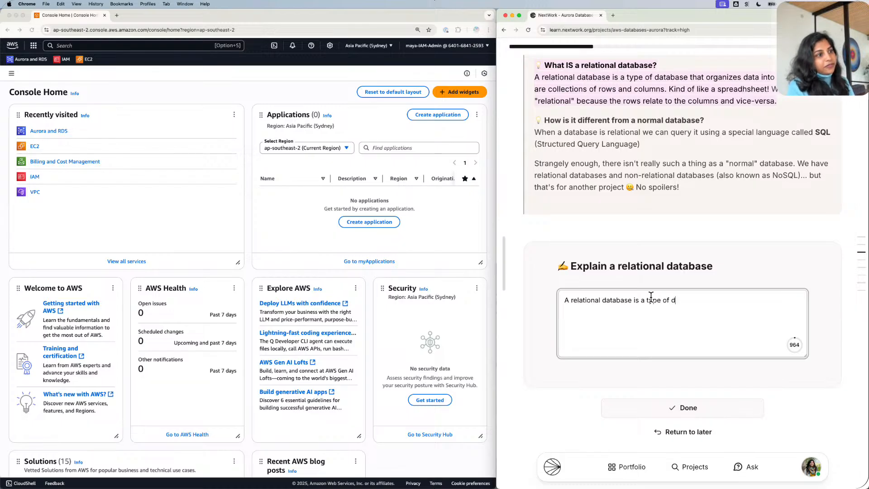
{"action": "type", "text": "e t"}
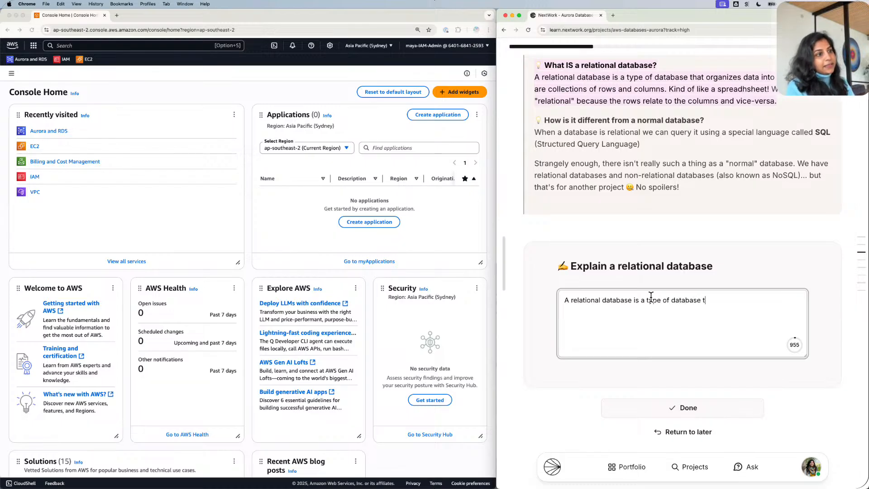
{"action": "type", "text": "hat organiz"}
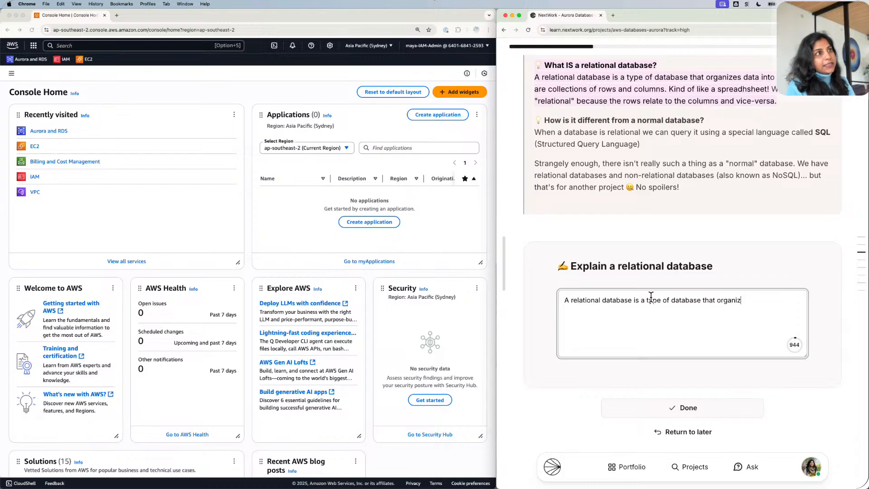
{"action": "type", "text": "es data i"}
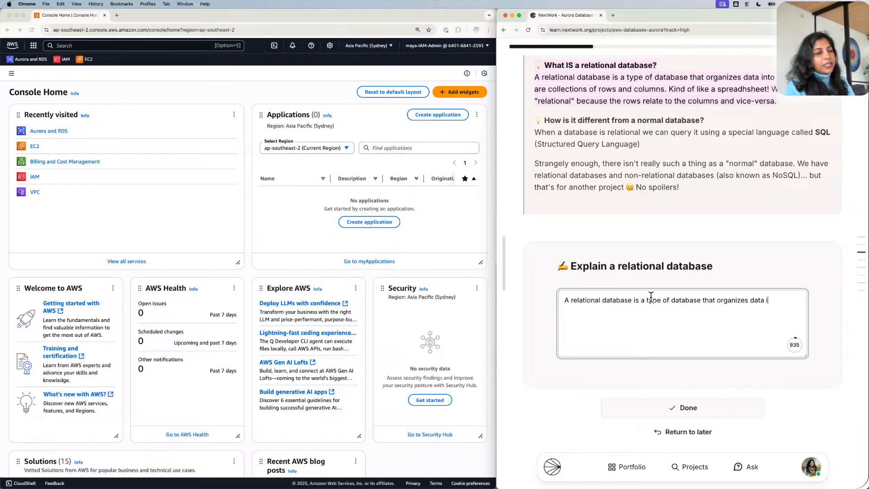
{"action": "type", "text": "nto "}
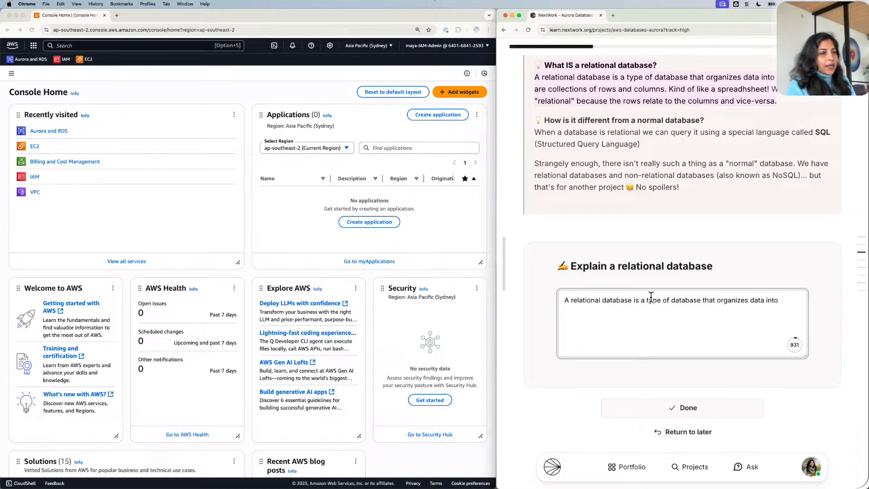
{"action": "type", "text": "tables"}
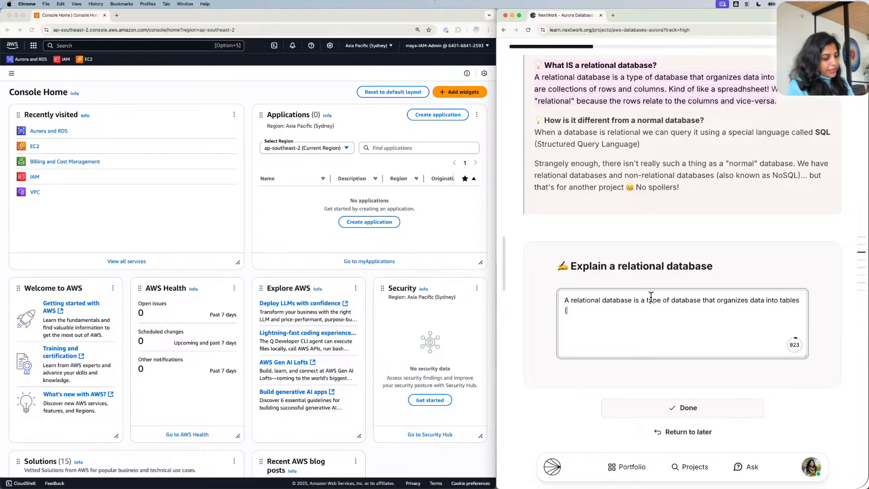
{"action": "type", "text": " (with "}
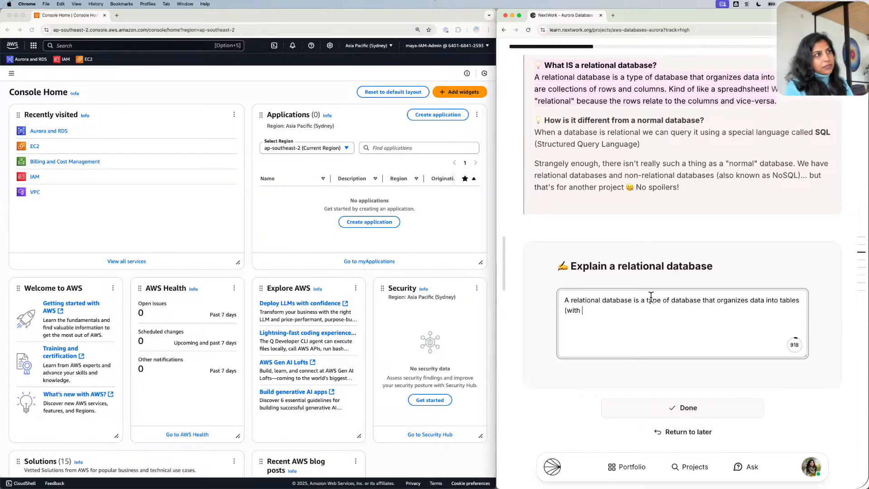
{"action": "type", "text": "rows and"}
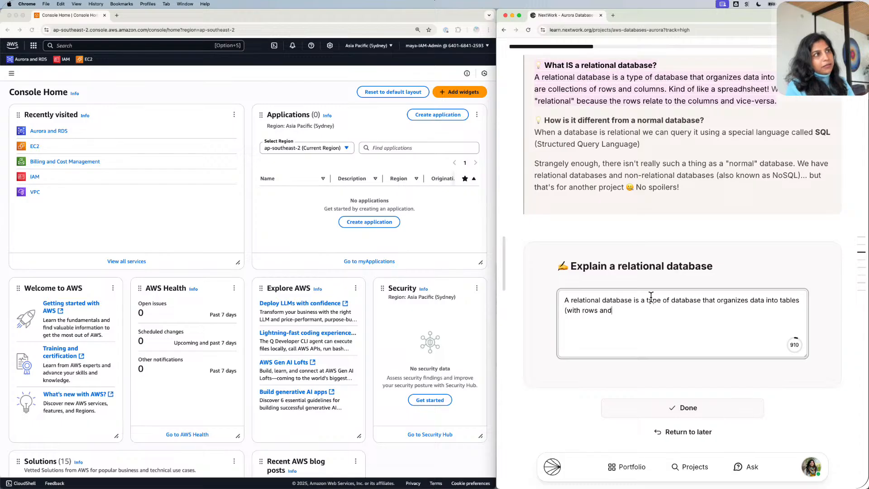
{"action": "type", "text": " oclumb"}
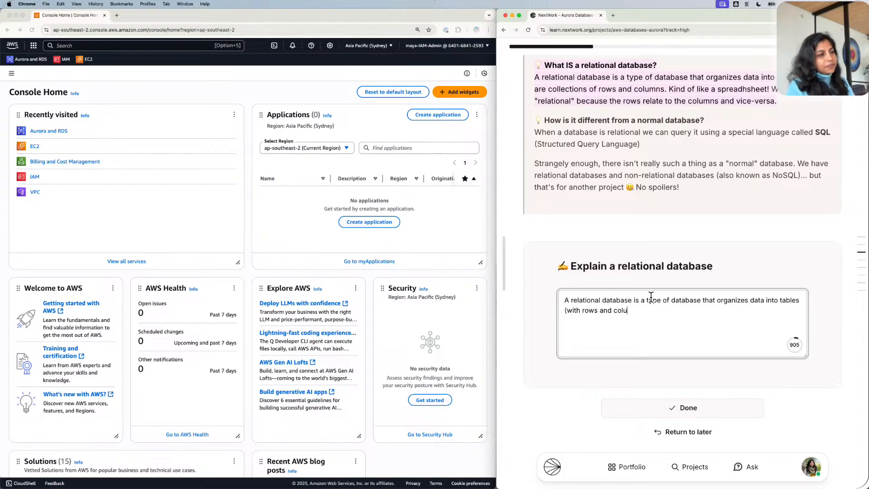
{"action": "key", "text": "BackSpace"}
{"action": "type", "text": "ns)"}
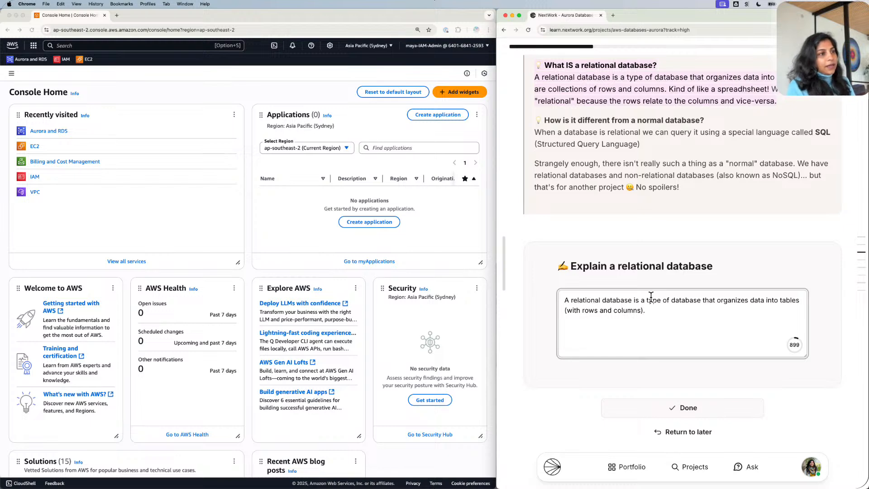
Add "It is called relational because of how the rows relate to the columns." to the answer and mark the task as done.
{"action": "type", "text": ". It "}
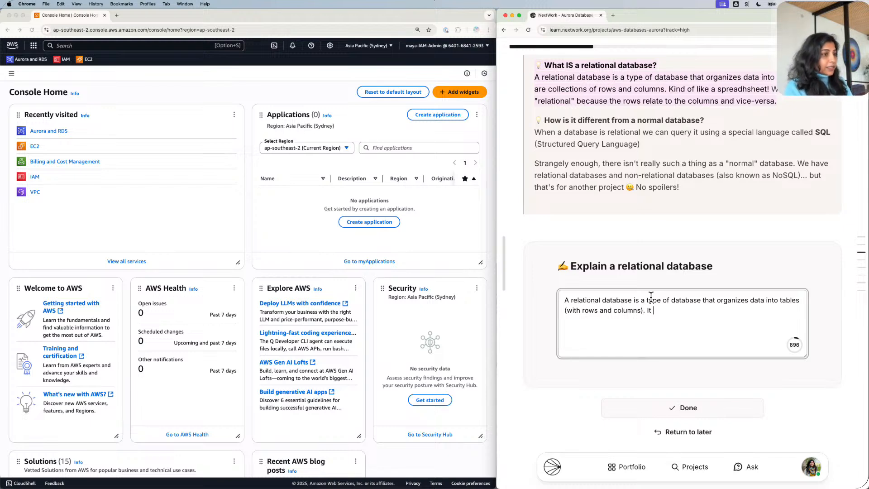
{"action": "type", "text": "is calle"}
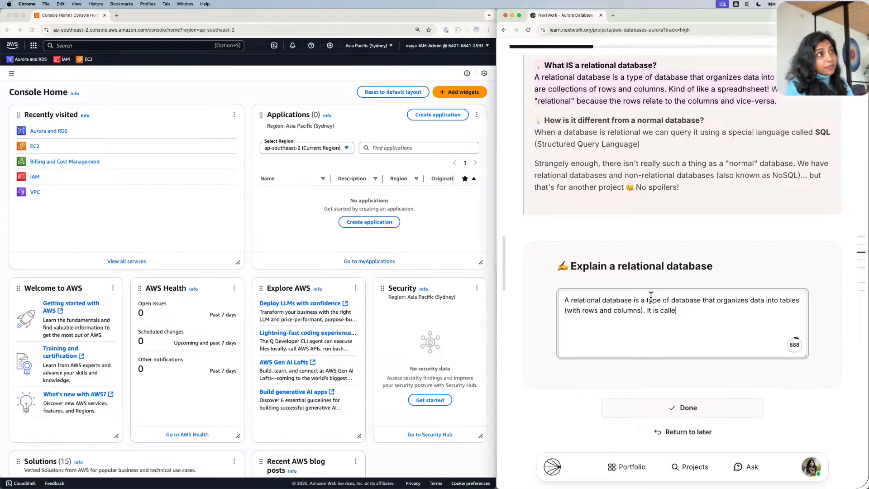
{"action": "type", "text": "d relatio"}
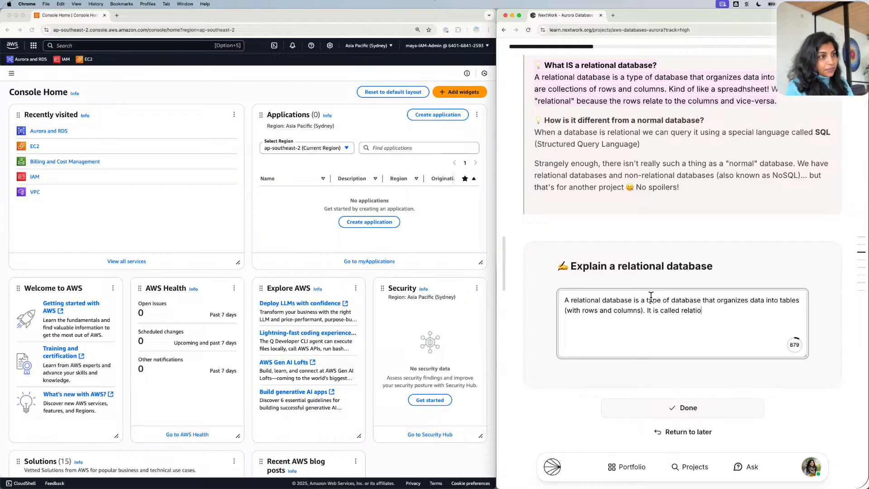
{"action": "type", "text": "nsl beca"}
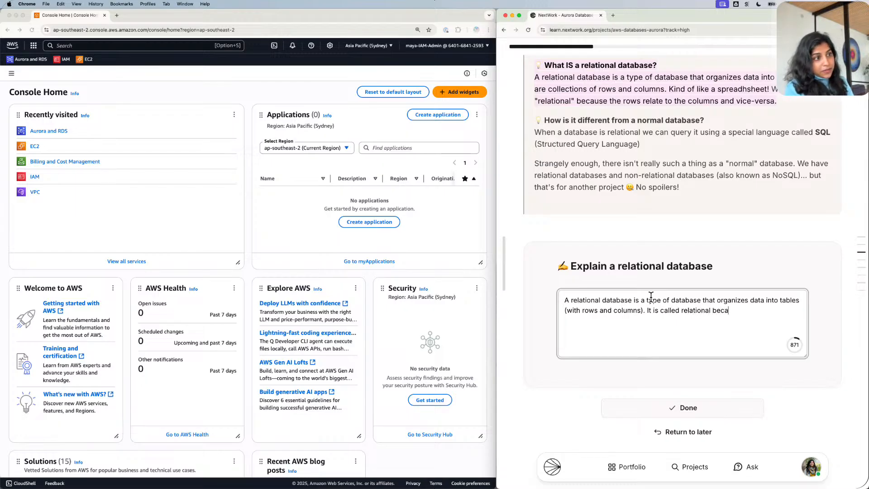
{"action": "type", "text": "use of howe"}
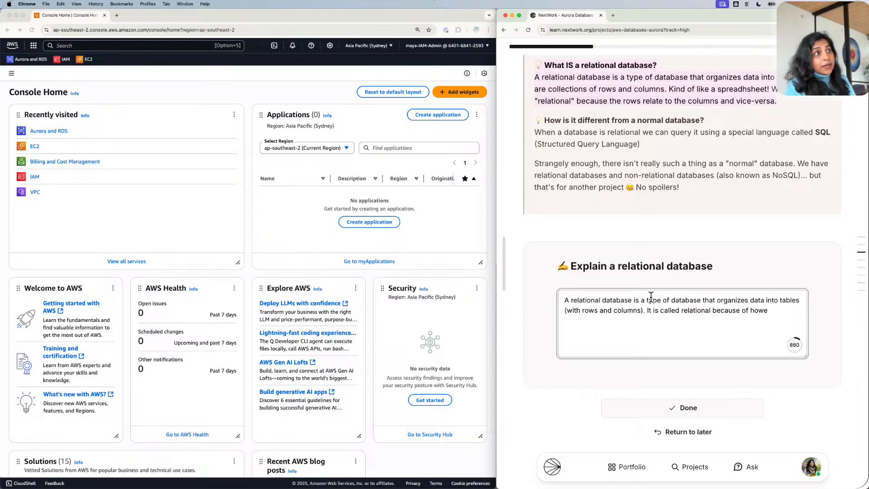
{"action": "key", "text": "BackSpace"}
{"action": "type", "text": "the ro"}
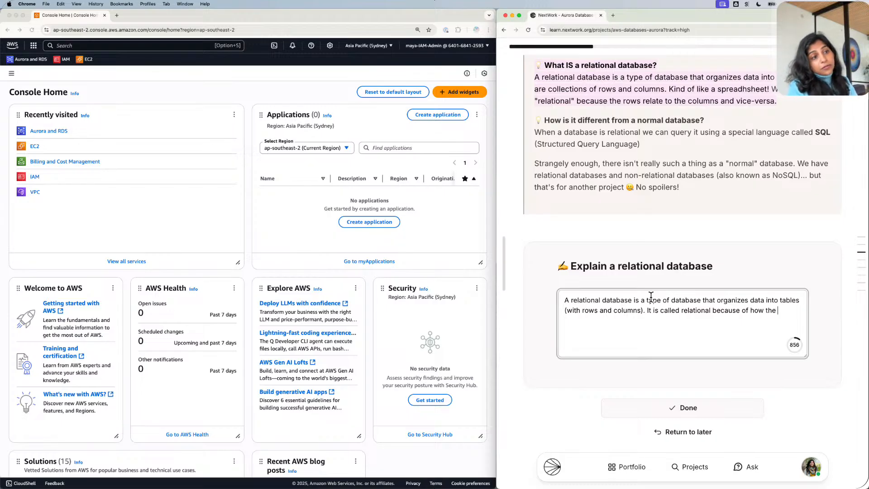
{"action": "type", "text": "ws rela"}
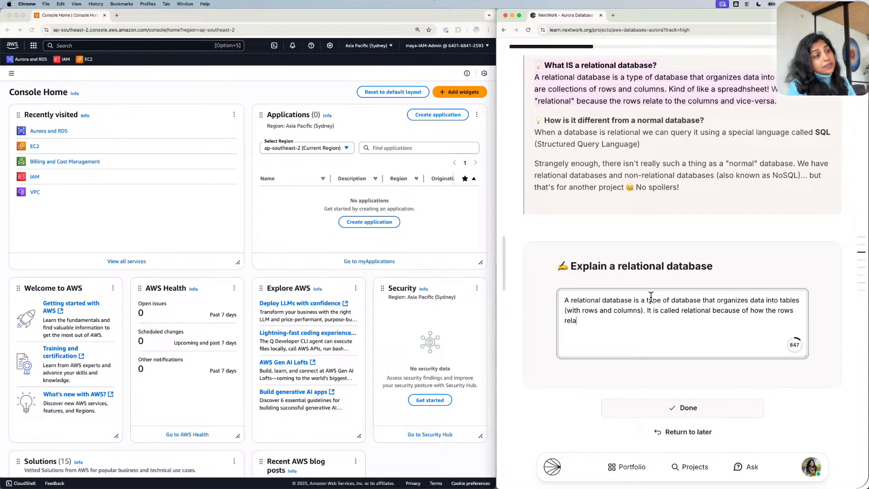
{"action": "type", "text": "te to the "}
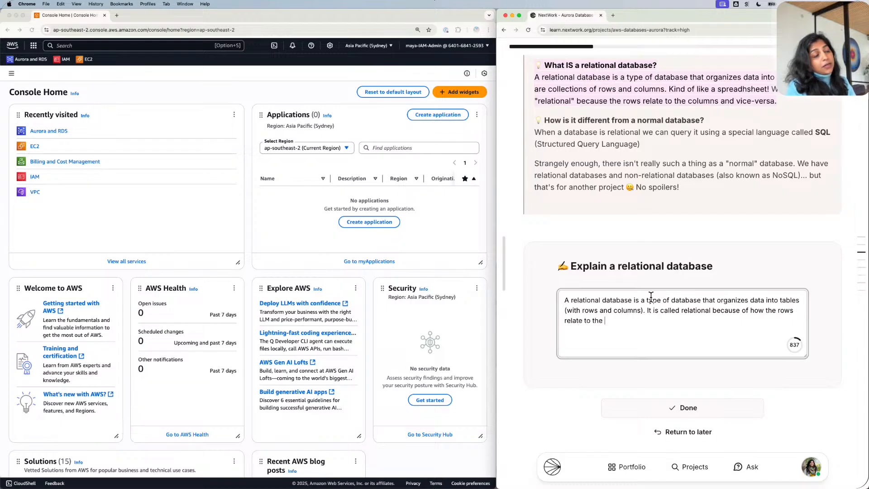
{"action": "type", "text": "columns."}
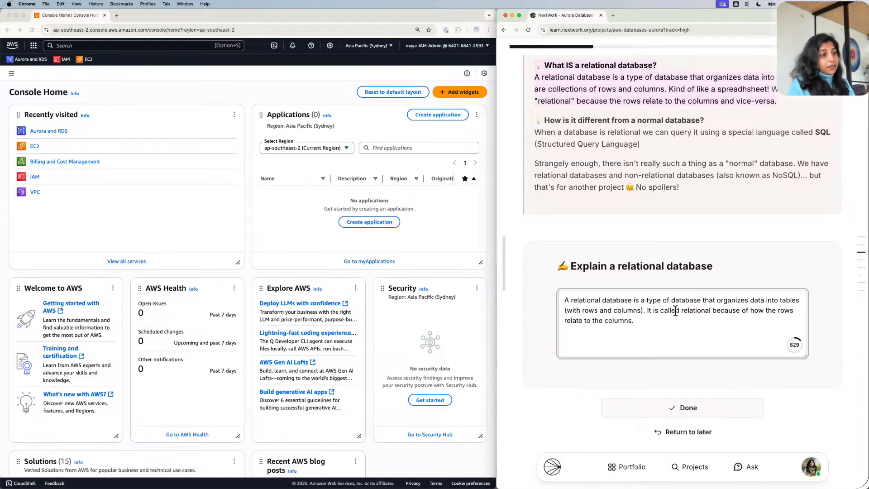
{"action": "left_click", "coordinate": [699, 402]}
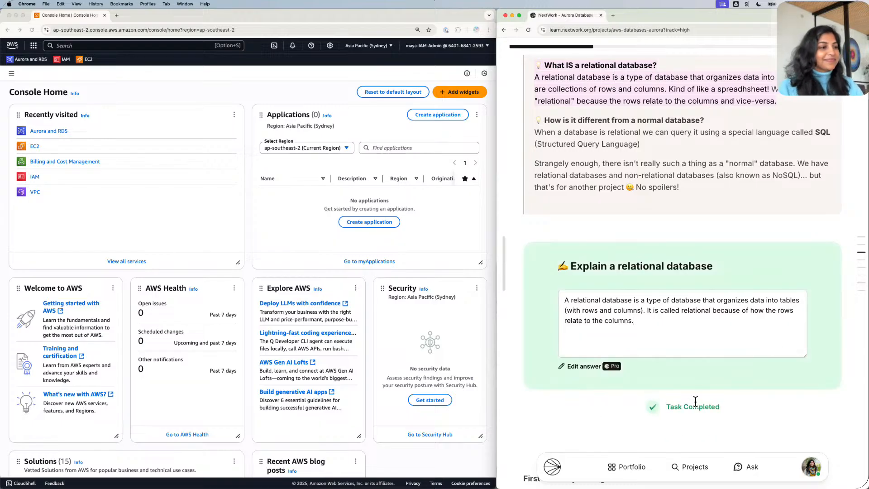
Read the Region instructions in Step 2 and check which Region is selected in the AWS console's Region list.
{"action": "scroll", "coordinate": [703, 388], "scroll_direction": "down", "scroll_amount": 3}
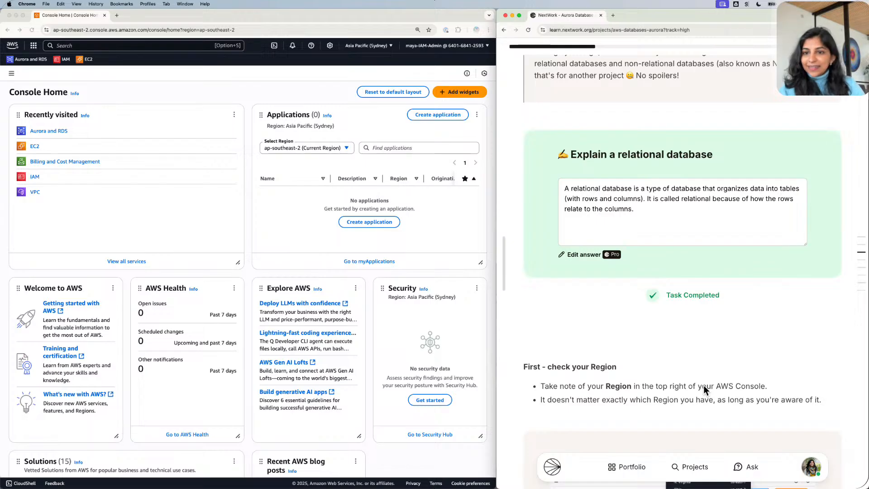
{"action": "scroll", "coordinate": [703, 388], "scroll_direction": "down", "scroll_amount": 1}
{"action": "scroll", "coordinate": [703, 388], "scroll_direction": "down", "scroll_amount": 2}
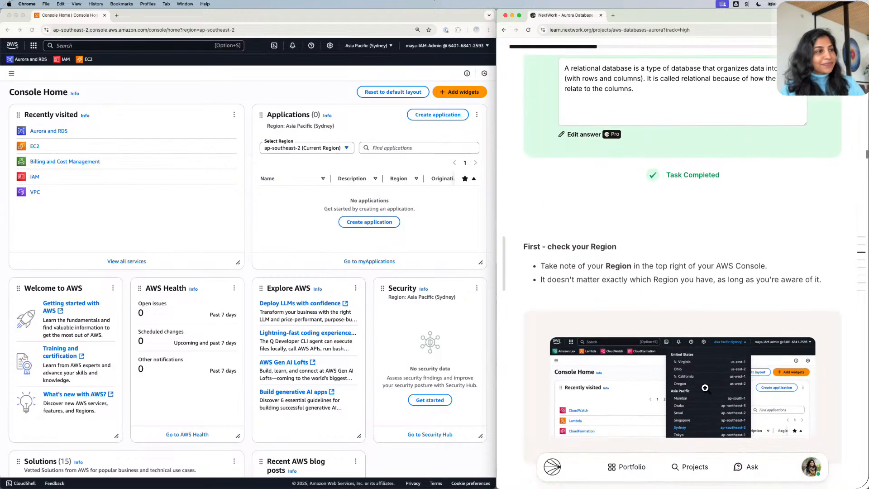
{"action": "scroll", "coordinate": [704, 387], "scroll_direction": "down", "scroll_amount": 4}
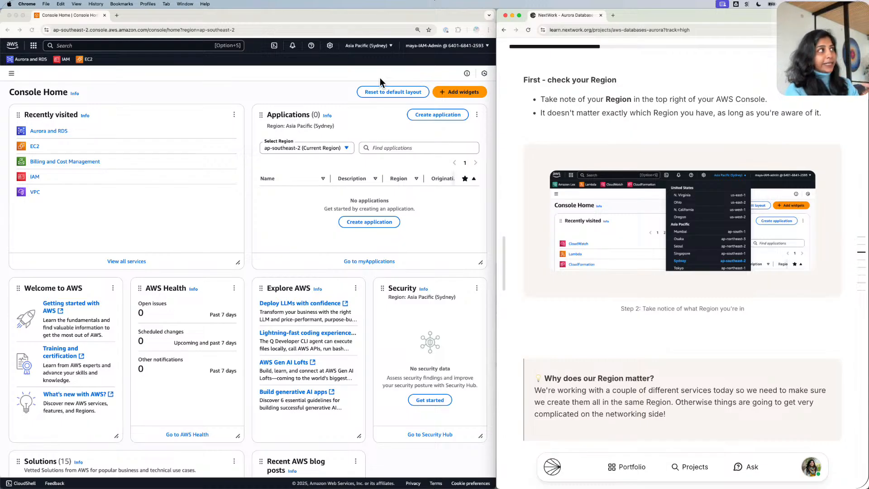
{"action": "left_click", "coordinate": [382, 46]}
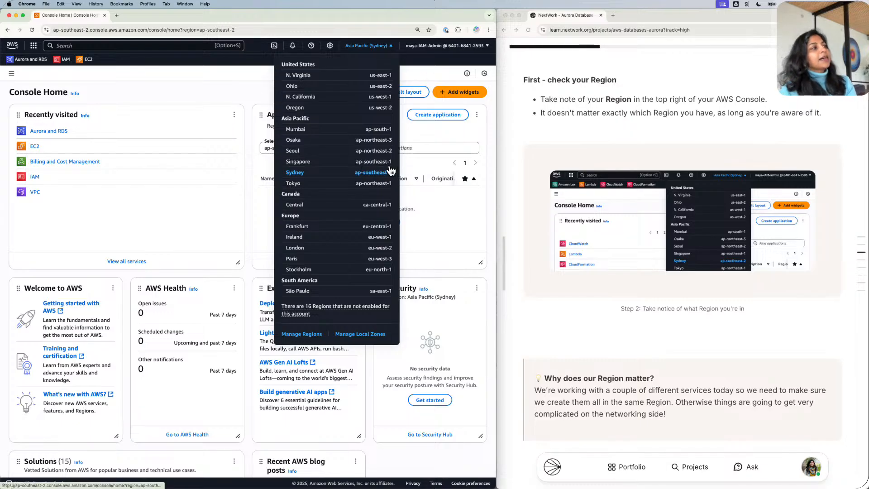
{"action": "left_click", "coordinate": [265, 79]}
{"action": "scroll", "coordinate": [589, 157], "scroll_direction": "down", "scroll_amount": 5}
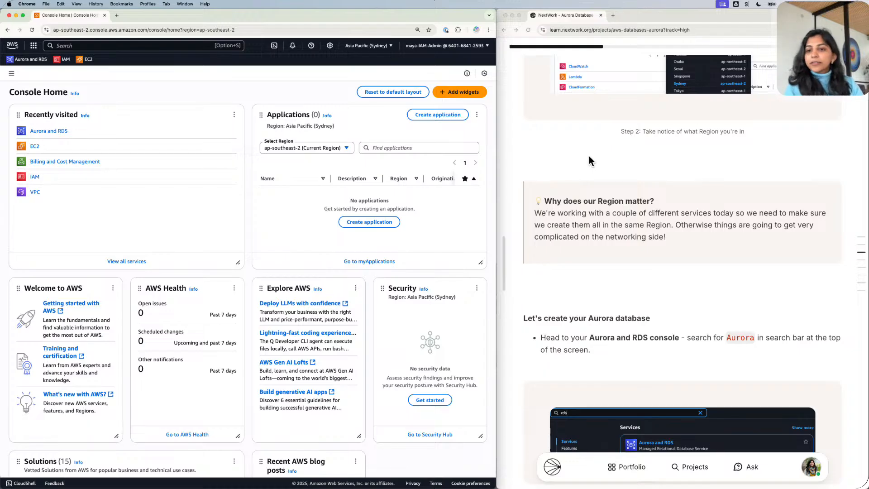
Search the AWS console for the term "Aurora" copied from the guide and open the Aurora and RDS dashboard.
{"action": "scroll", "coordinate": [590, 161], "scroll_direction": "down", "scroll_amount": 5}
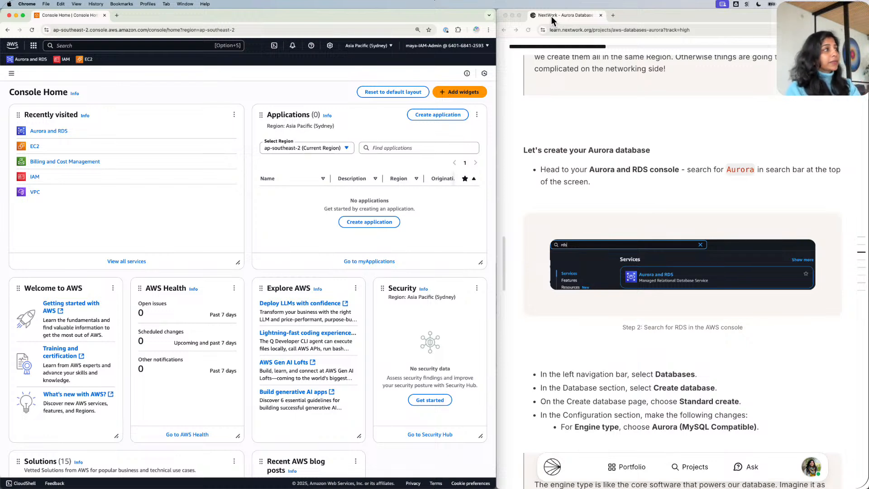
{"action": "left_click", "coordinate": [749, 167]}
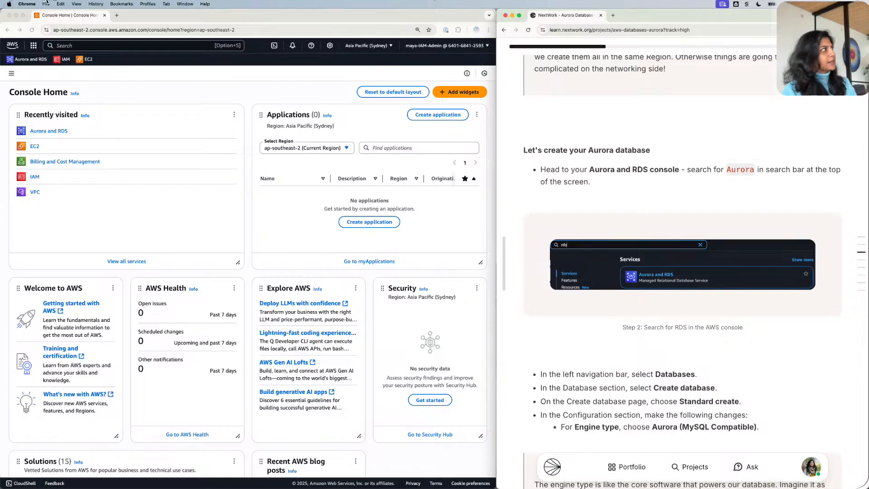
{"action": "left_click", "coordinate": [84, 46]}
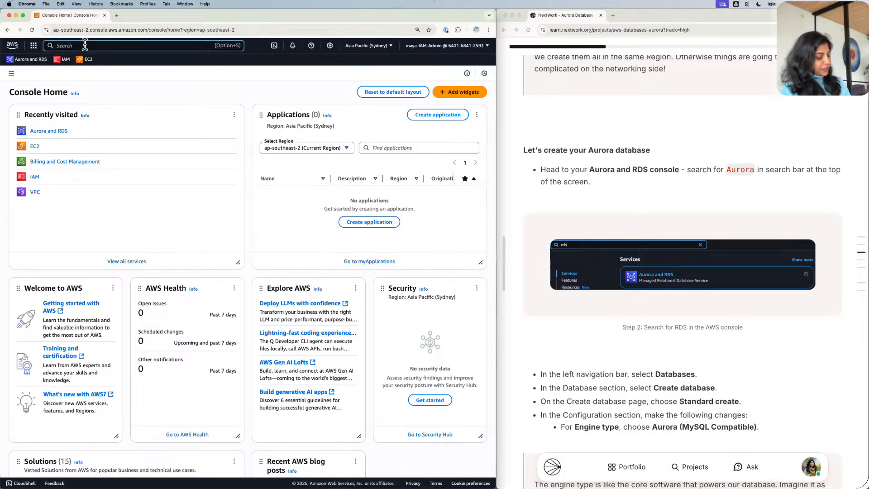
{"action": "key", "text": "super+v"}
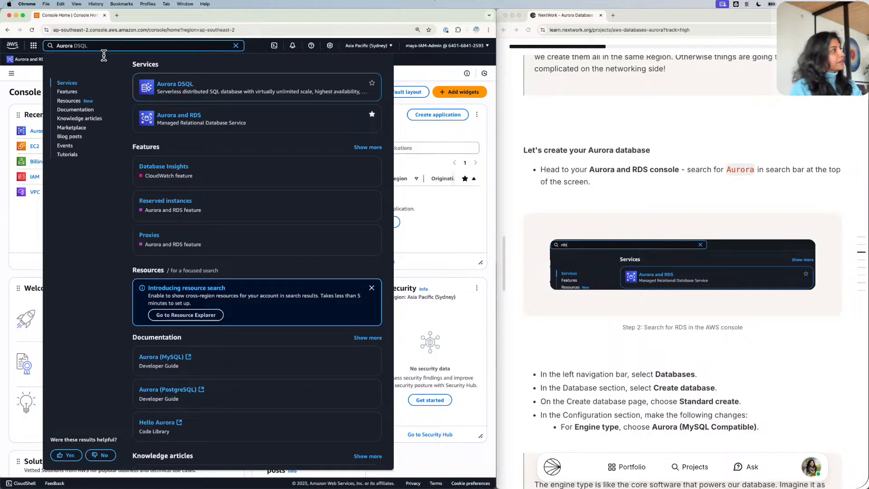
{"action": "mouse_move", "coordinate": [374, 113]}
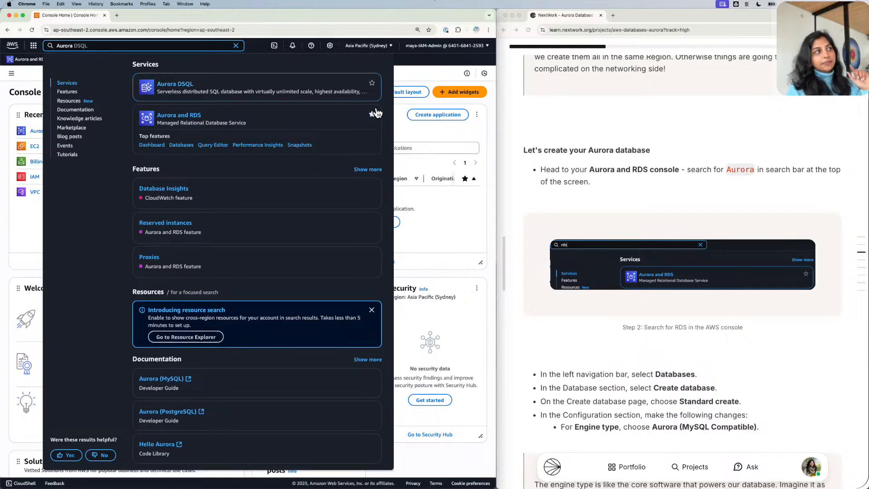
{"action": "left_click", "coordinate": [38, 73]}
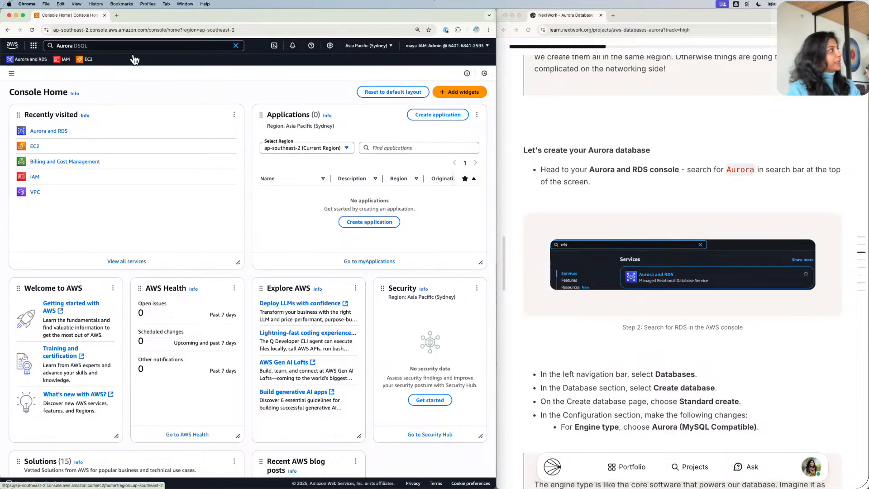
{"action": "left_click", "coordinate": [19, 59]}
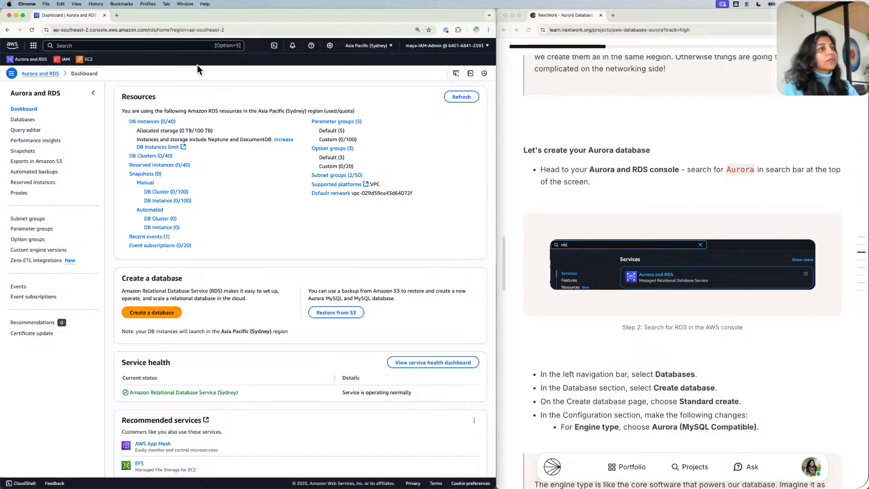
{"action": "scroll", "coordinate": [624, 80], "scroll_direction": "down", "scroll_amount": 4}
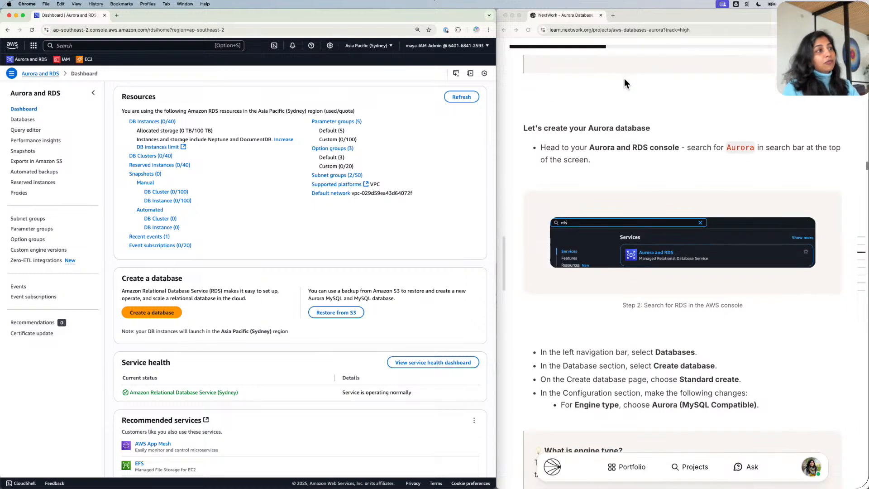
Follow the guide to the Databases list in Aurora and RDS and start creating a new database.
{"action": "scroll", "coordinate": [623, 78], "scroll_direction": "down", "scroll_amount": 2}
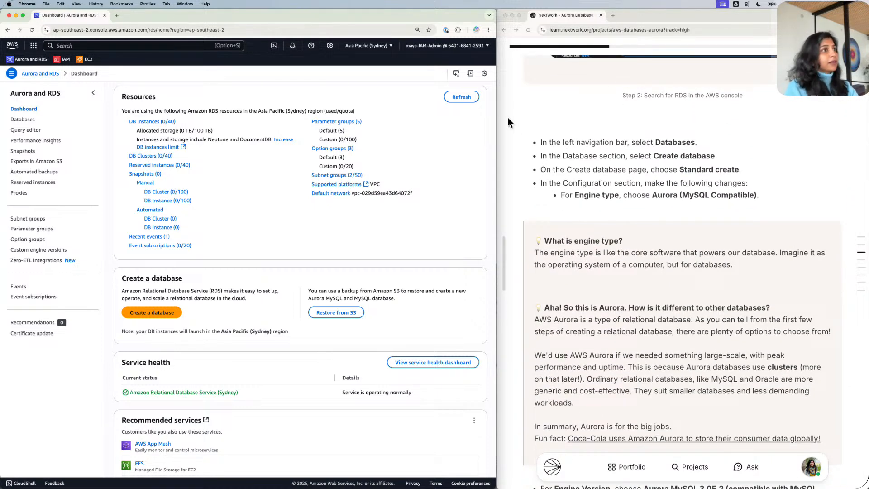
{"action": "scroll", "coordinate": [534, 136], "scroll_direction": "down", "scroll_amount": 1}
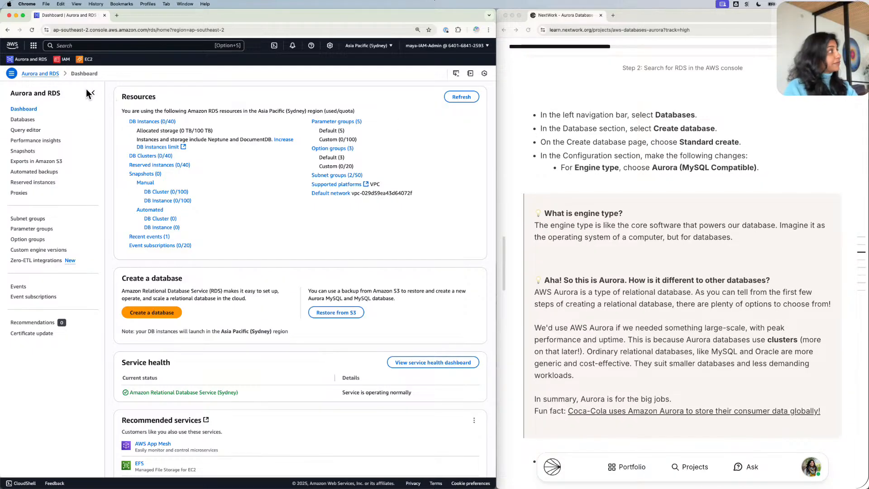
{"action": "left_click", "coordinate": [32, 119]}
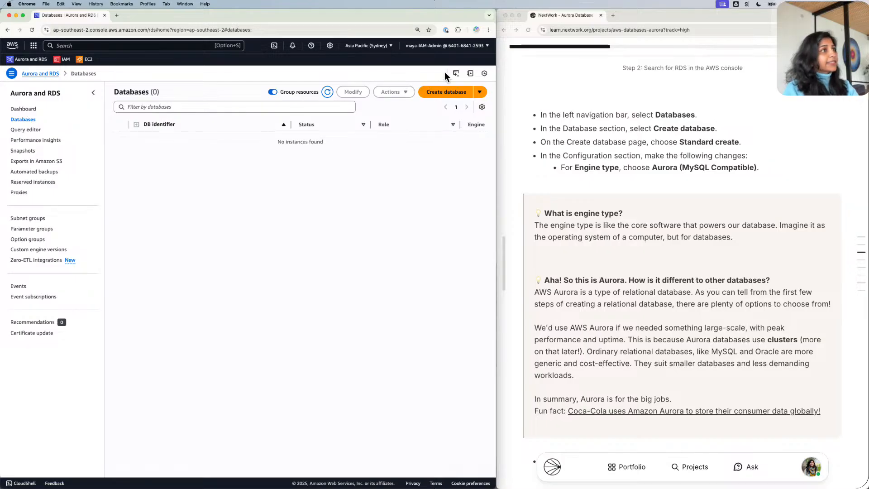
{"action": "left_click", "coordinate": [451, 89]}
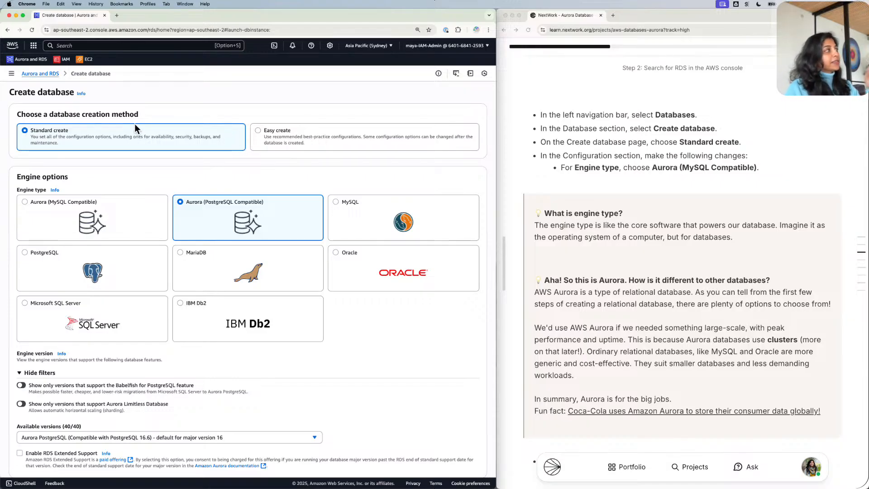
Ask about "Standard create" in the guide, "what's the difference between standard create and easy create?", and delete the question after reading the answer.
{"action": "left_click", "coordinate": [726, 141]}
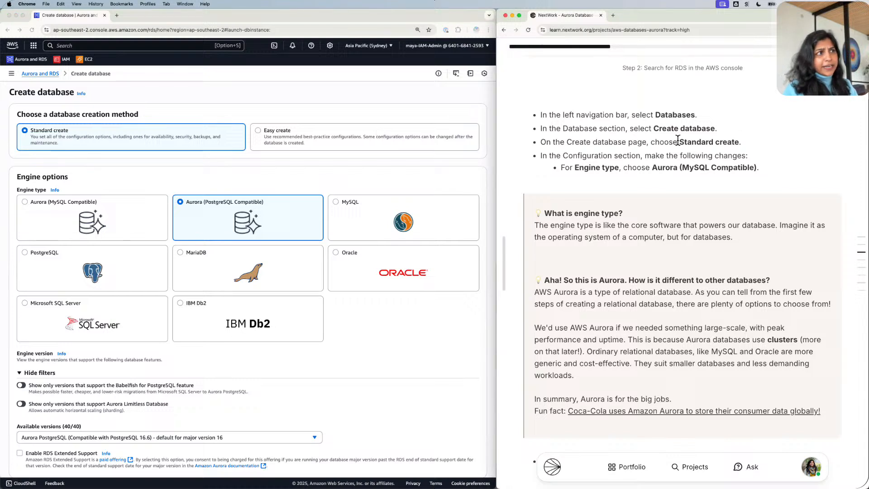
{"action": "left_click_drag", "start_coordinate": [679, 142], "coordinate": [733, 138]}
{"action": "left_click", "coordinate": [715, 122]}
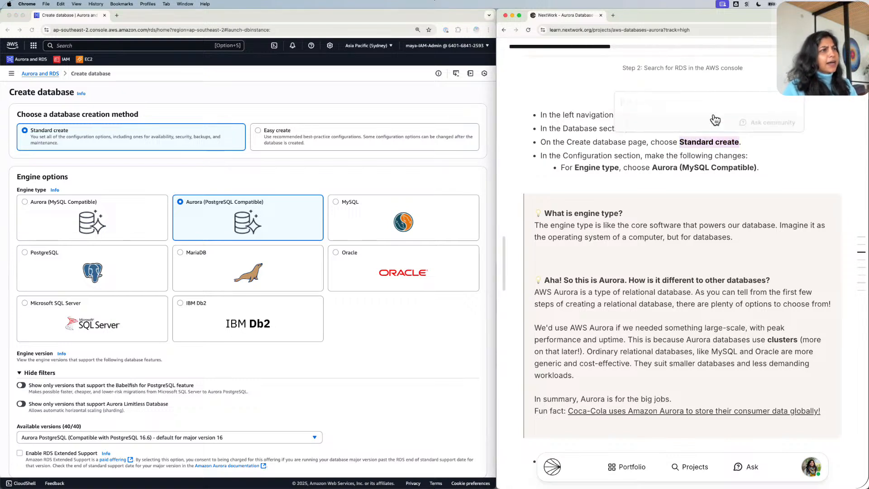
{"action": "type", "text": "what's the differe"}
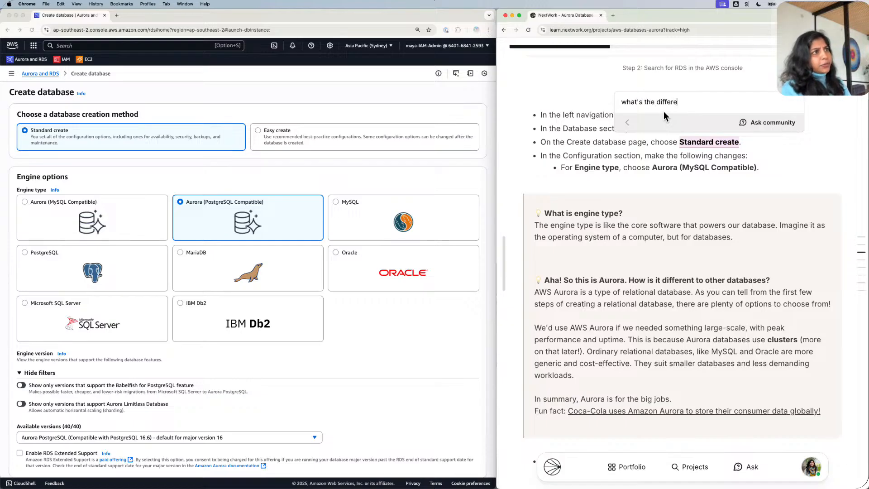
{"action": "type", "text": "nce betwee"}
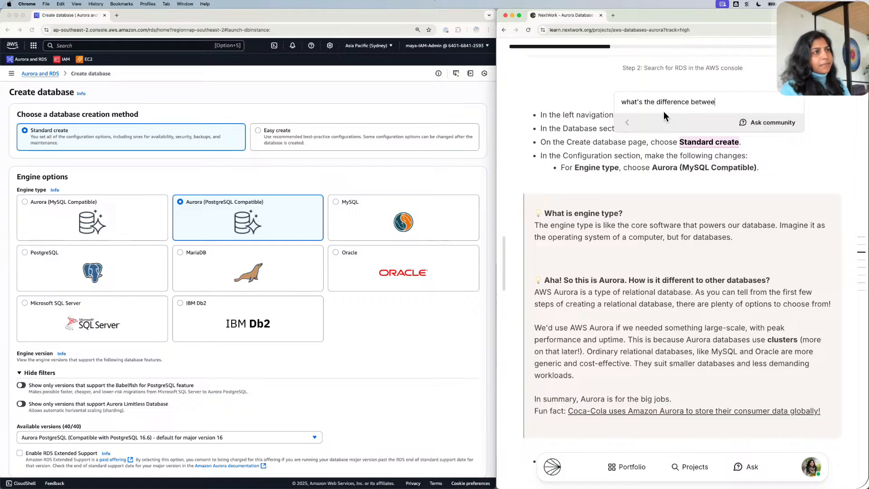
{"action": "type", "text": "n standar"}
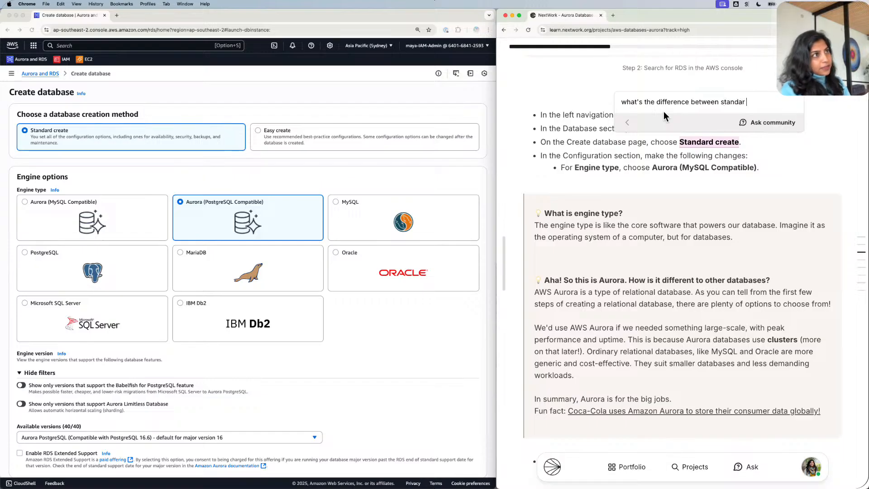
{"action": "type", "text": "d create"}
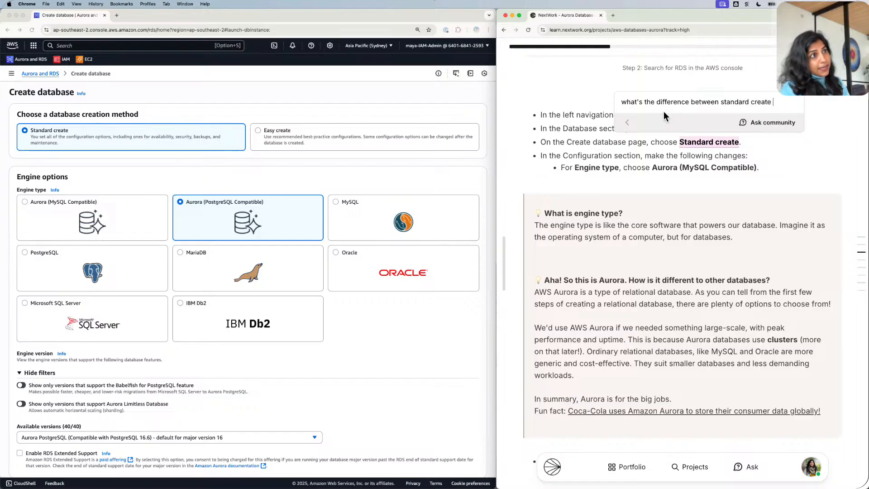
{"action": "type", "text": " and "}
{"action": "type", "text": "easy cr"}
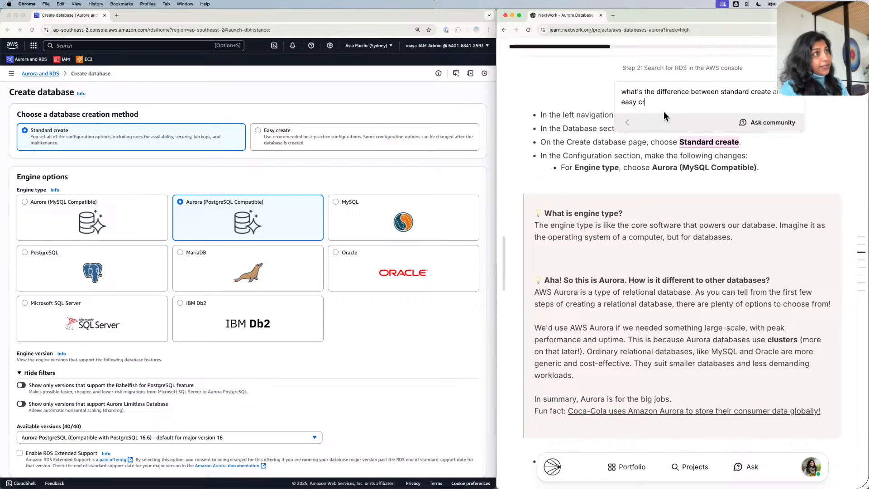
{"action": "type", "text": "eate?"}
{"action": "key", "text": "Return"}
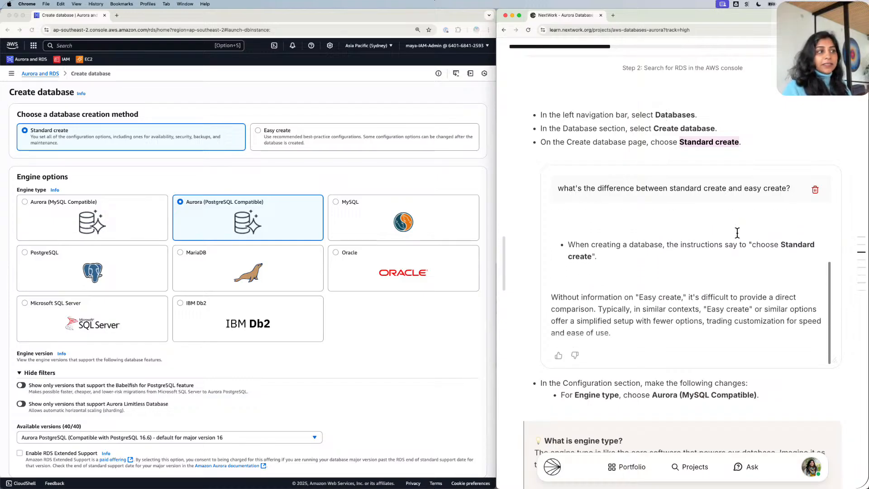
{"action": "scroll", "coordinate": [737, 233], "scroll_direction": "up", "scroll_amount": 4}
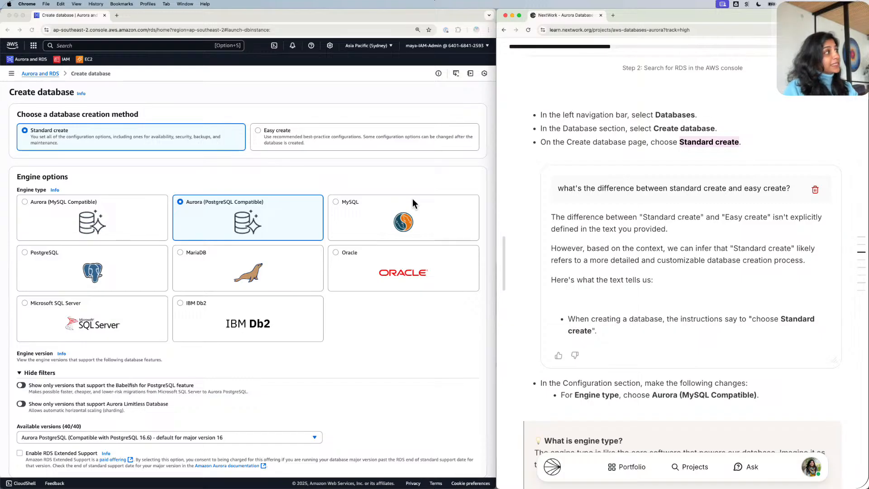
{"action": "left_click", "coordinate": [815, 189]}
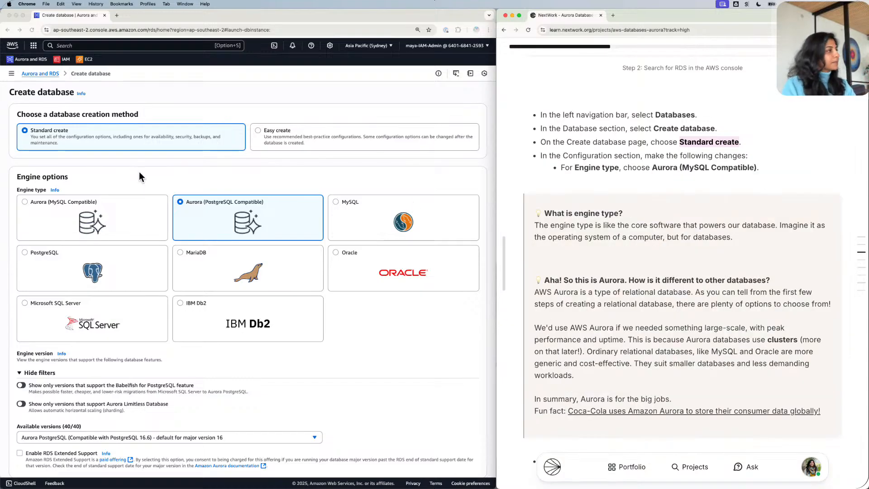
Choose Aurora (MySQL Compatible) as the engine type for the new database.
{"action": "scroll", "coordinate": [621, 134], "scroll_direction": "down", "scroll_amount": 1}
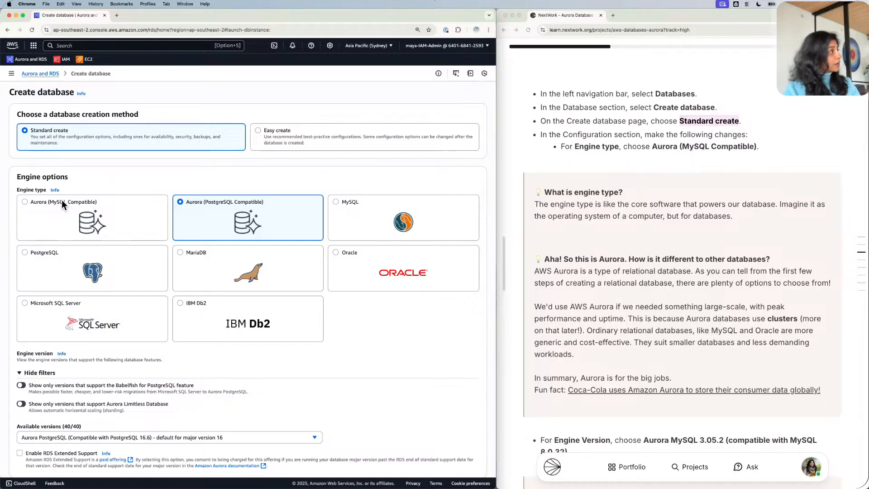
{"action": "left_click", "coordinate": [50, 199]}
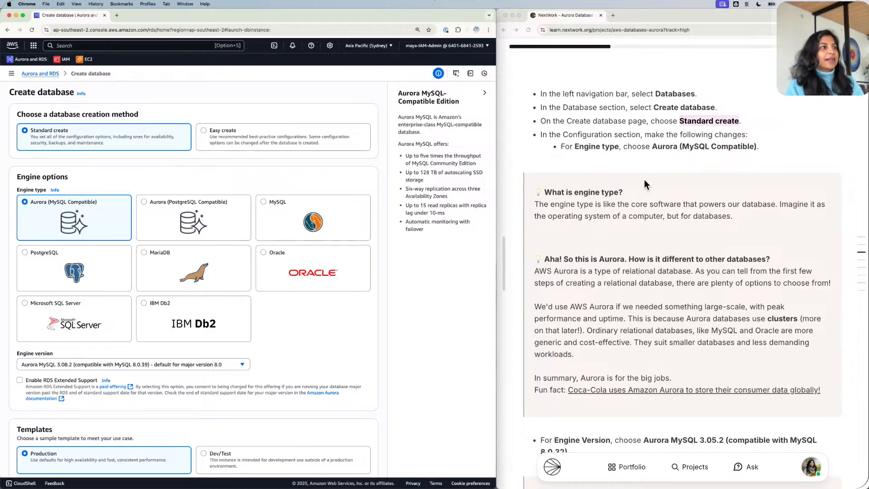
Read the guide's explanations of engine type and of how Aurora differs from other relational databases.
{"action": "scroll", "coordinate": [644, 179], "scroll_direction": "down", "scroll_amount": 2}
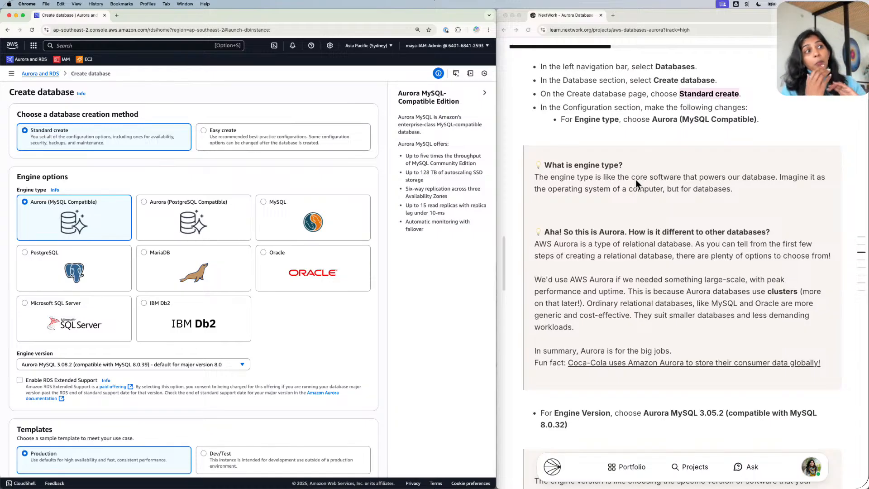
{"action": "scroll", "coordinate": [635, 179], "scroll_direction": "down", "scroll_amount": 3}
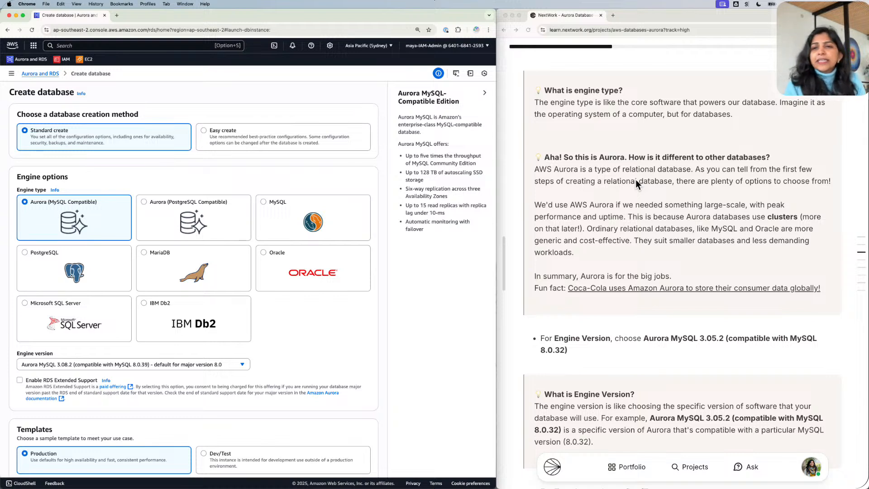
{"action": "left_click", "coordinate": [558, 168]}
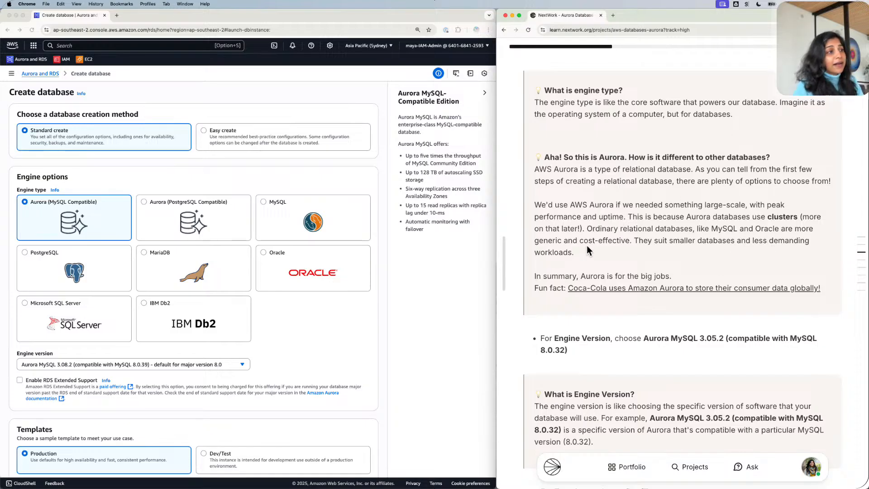
{"action": "left_click_drag", "start_coordinate": [586, 250], "coordinate": [534, 205]}
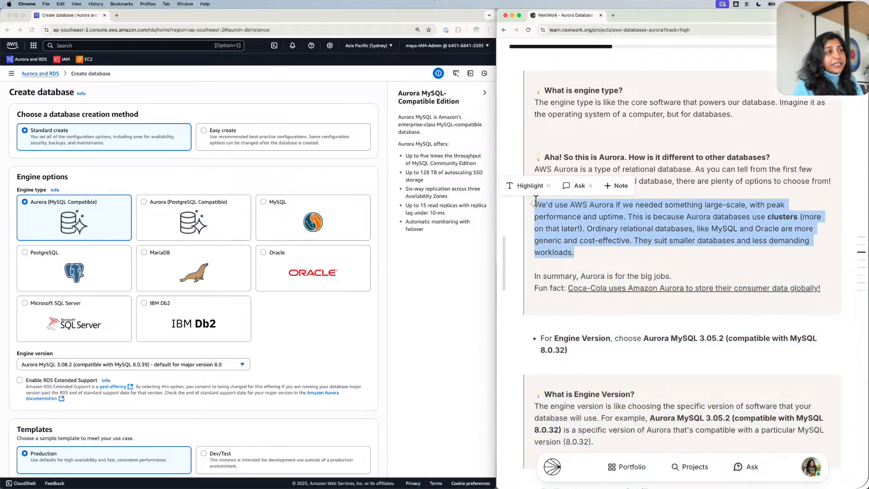
{"action": "left_click", "coordinate": [611, 183]}
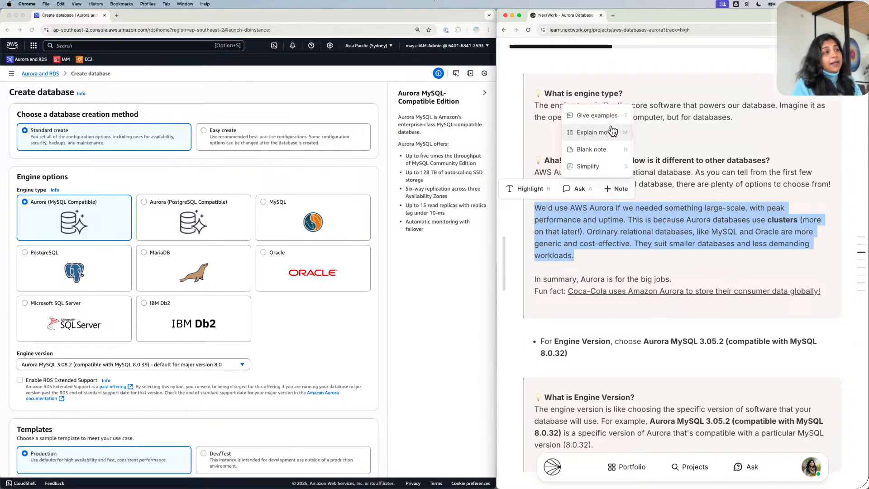
{"action": "scroll", "coordinate": [609, 163], "scroll_direction": "down", "scroll_amount": 1}
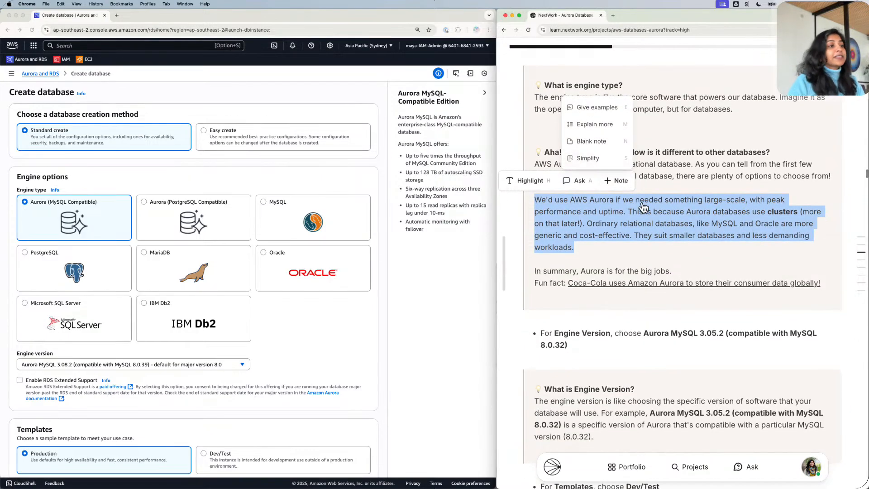
{"action": "left_click", "coordinate": [642, 209]}
{"action": "scroll", "coordinate": [639, 210], "scroll_direction": "down", "scroll_amount": 2}
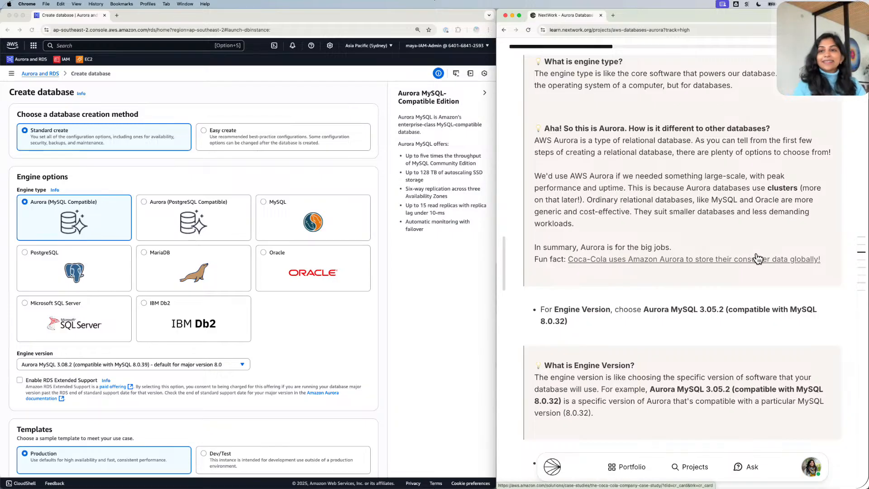
Check the guide's engine version instruction, browse the available versions and select Aurora MySQL 3.08.2 (compatible with MySQL 8.0.39).
{"action": "scroll", "coordinate": [698, 309], "scroll_direction": "down", "scroll_amount": 4}
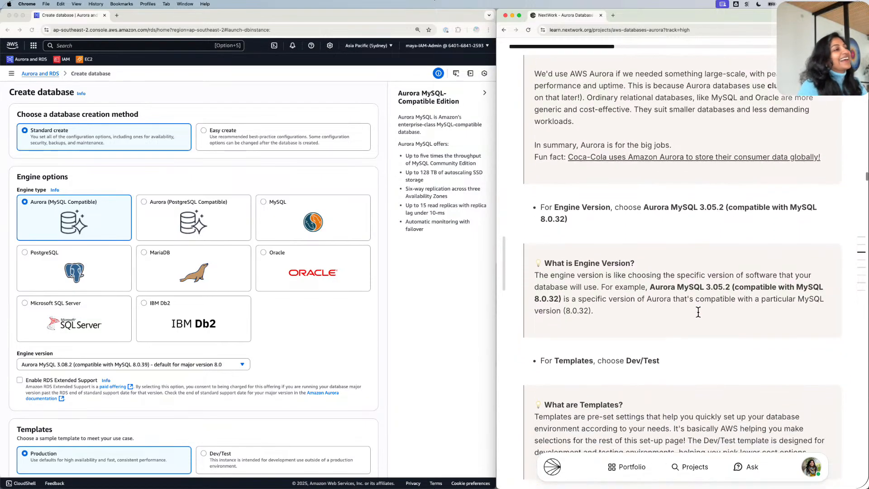
{"action": "scroll", "coordinate": [698, 308], "scroll_direction": "down", "scroll_amount": 2}
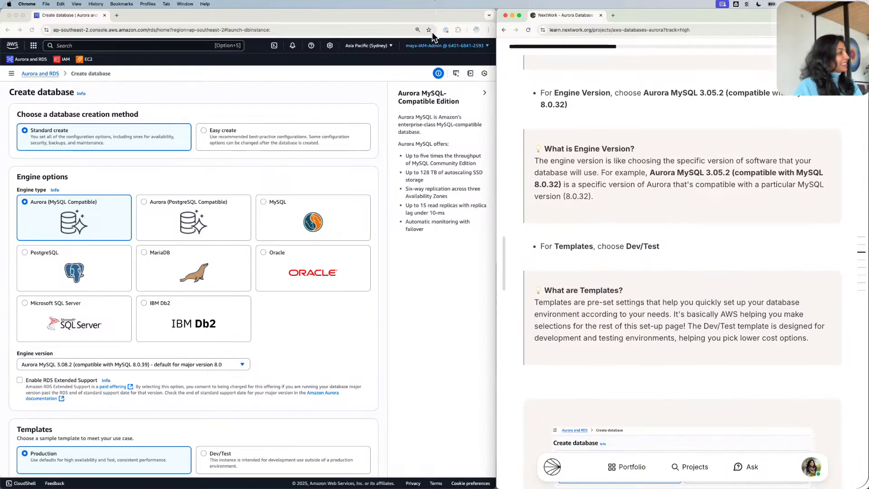
{"action": "scroll", "coordinate": [195, 159], "scroll_direction": "down", "scroll_amount": 1}
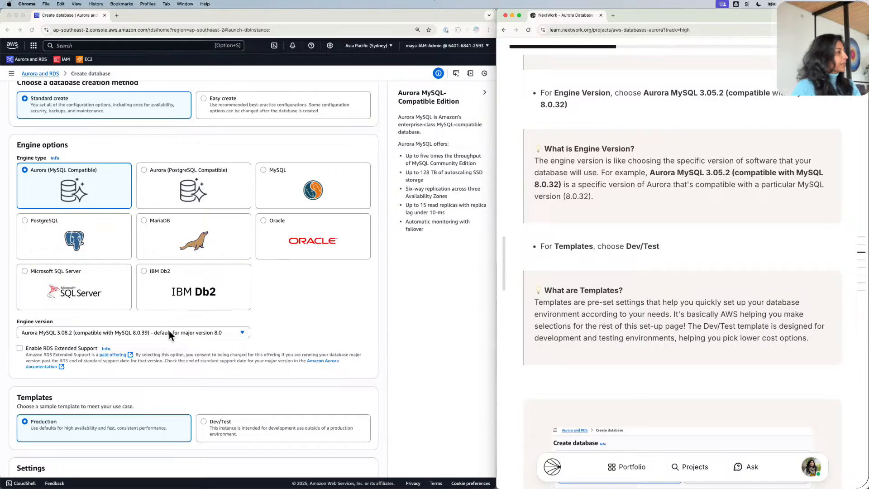
{"action": "left_click", "coordinate": [66, 328]}
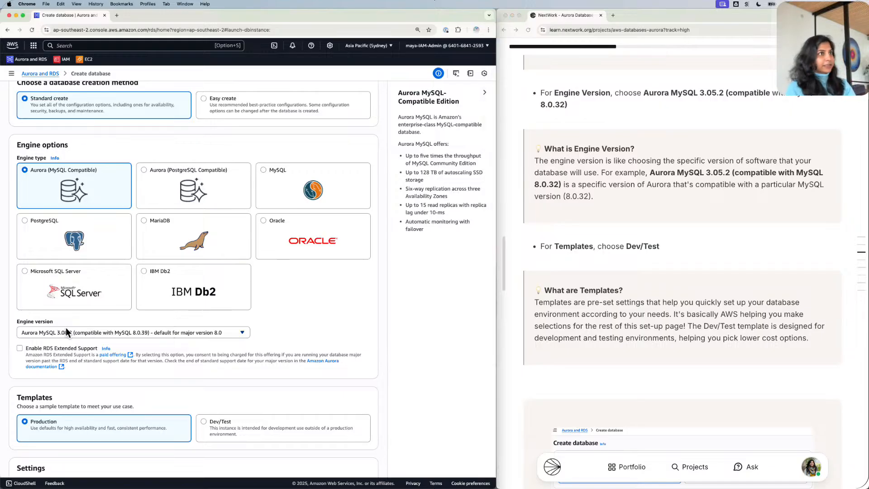
{"action": "left_click", "coordinate": [93, 329]}
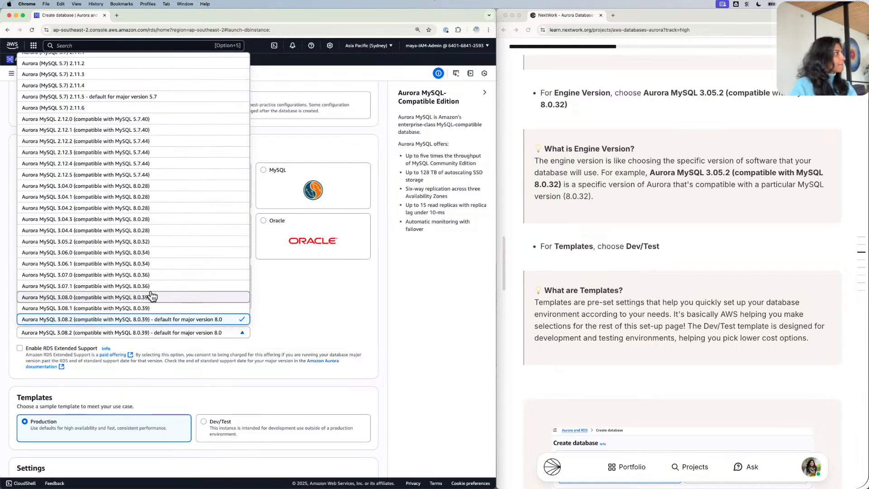
{"action": "left_click", "coordinate": [149, 319]}
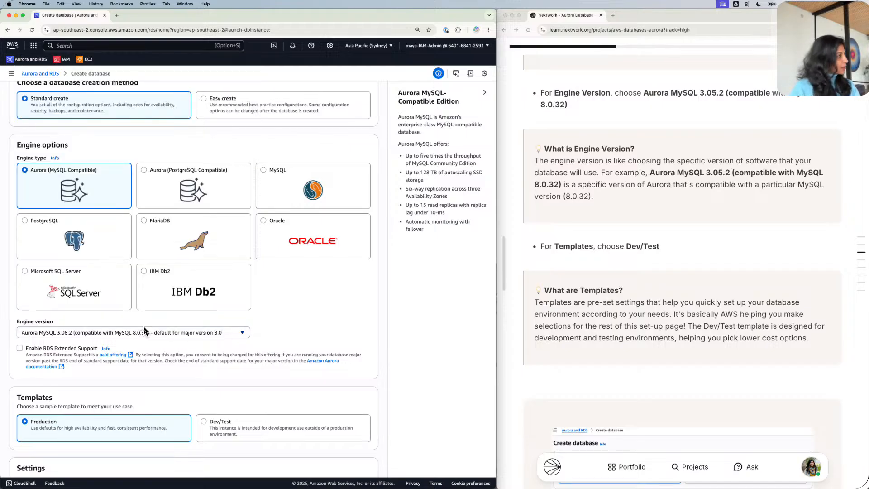
{"action": "left_click", "coordinate": [143, 328]}
{"action": "scroll", "coordinate": [156, 300], "scroll_direction": "down", "scroll_amount": 1}
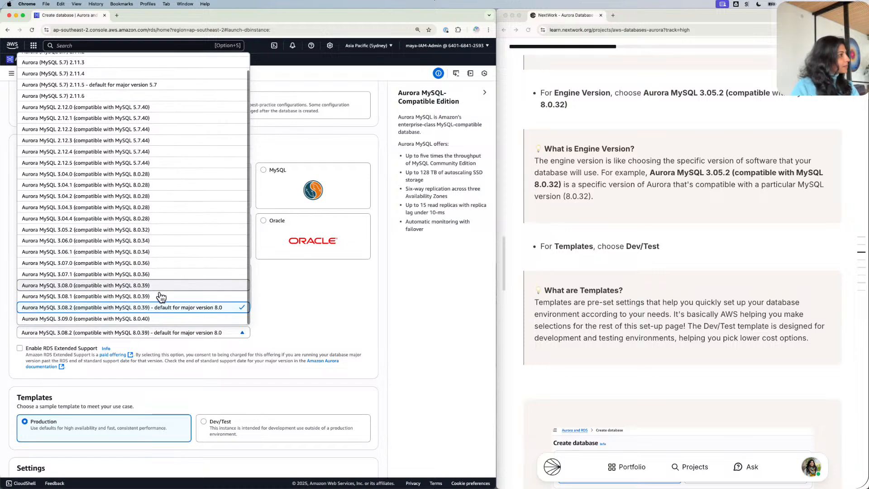
{"action": "left_click", "coordinate": [178, 305]}
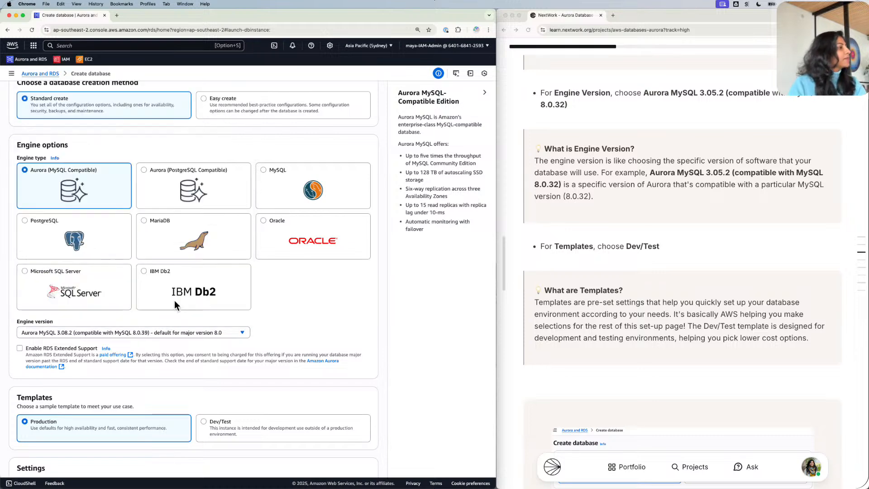
Set the database template to Dev/Test and bring the cluster settings and credentials into view.
{"action": "scroll", "coordinate": [229, 332], "scroll_direction": "down", "scroll_amount": 3}
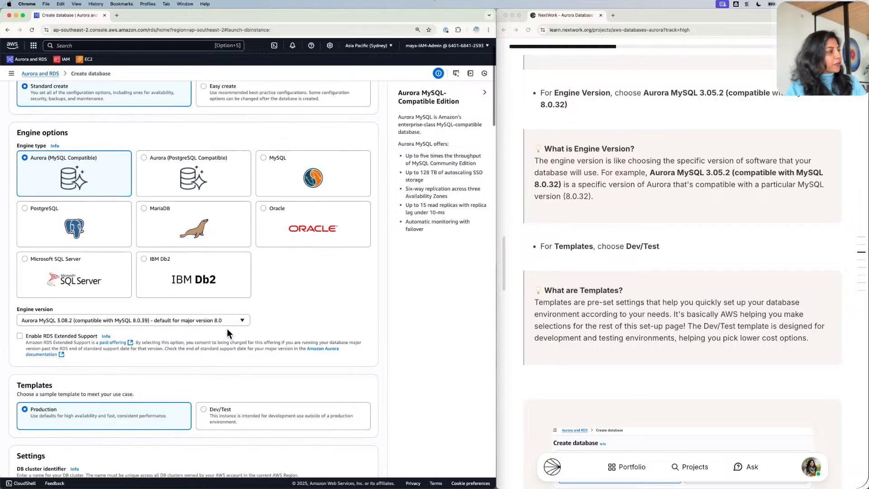
{"action": "scroll", "coordinate": [227, 332], "scroll_direction": "down", "scroll_amount": 2}
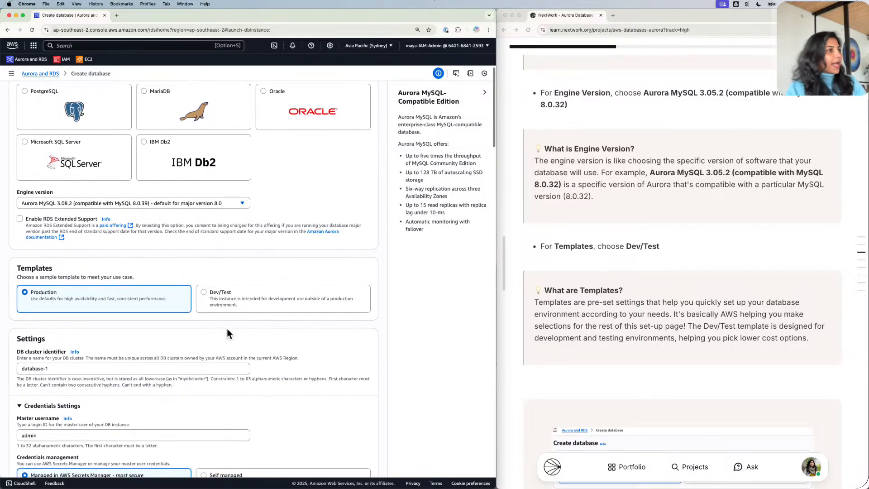
{"action": "left_click", "coordinate": [205, 287]}
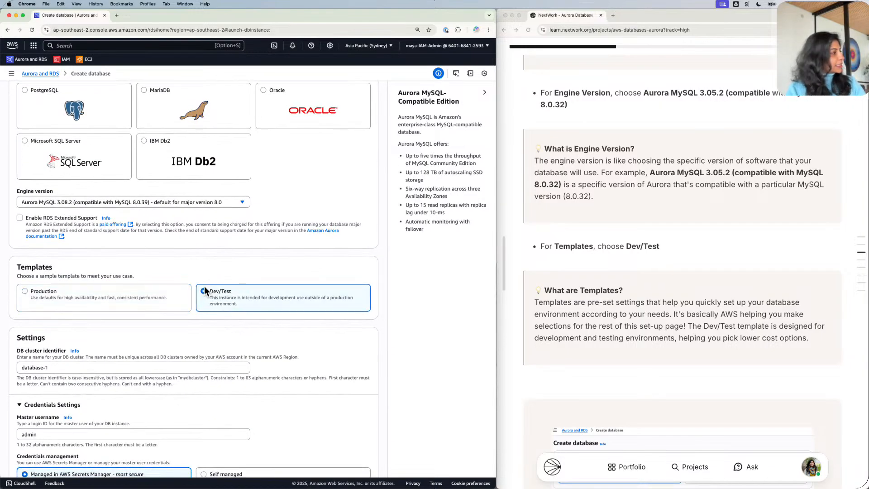
{"action": "scroll", "coordinate": [272, 306], "scroll_direction": "down", "scroll_amount": 2}
{"action": "scroll", "coordinate": [272, 308], "scroll_direction": "down", "scroll_amount": 4}
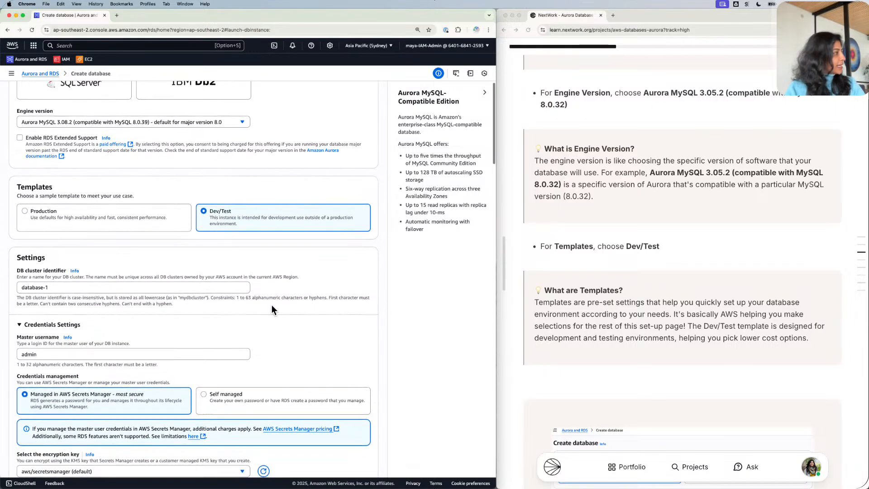
Read the guide's template explanation and compare its Create database reference image with the console's engine version and template settings.
{"action": "scroll", "coordinate": [733, 276], "scroll_direction": "down", "scroll_amount": 3}
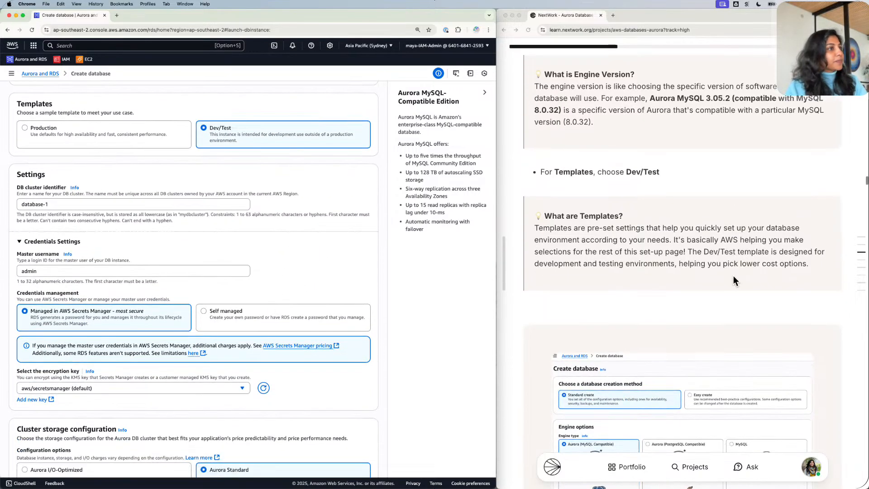
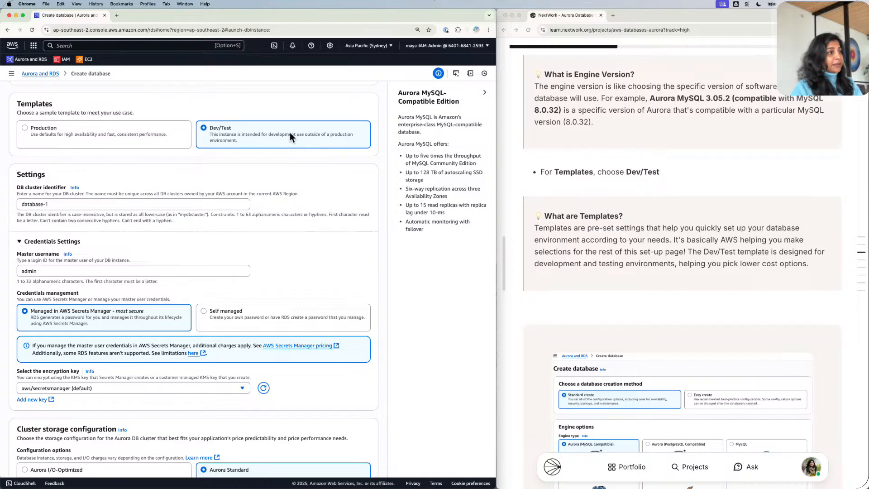
{"action": "scroll", "coordinate": [296, 143], "scroll_direction": "down", "scroll_amount": 1}
{"action": "scroll", "coordinate": [685, 243], "scroll_direction": "down", "scroll_amount": 5}
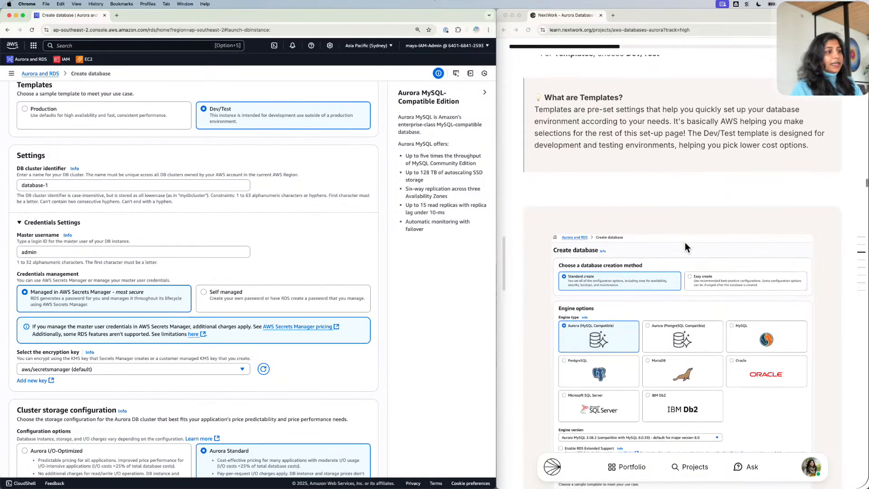
{"action": "scroll", "coordinate": [685, 243], "scroll_direction": "down", "scroll_amount": 8}
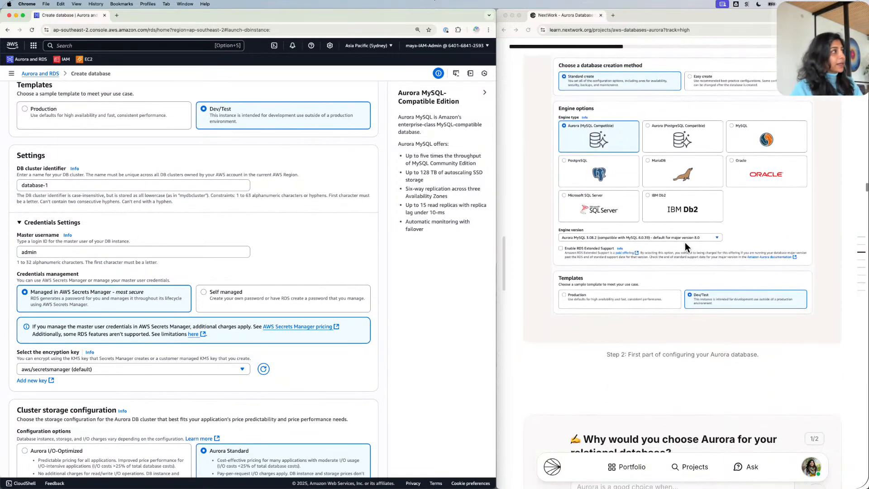
{"action": "scroll", "coordinate": [278, 195], "scroll_direction": "up", "scroll_amount": 5}
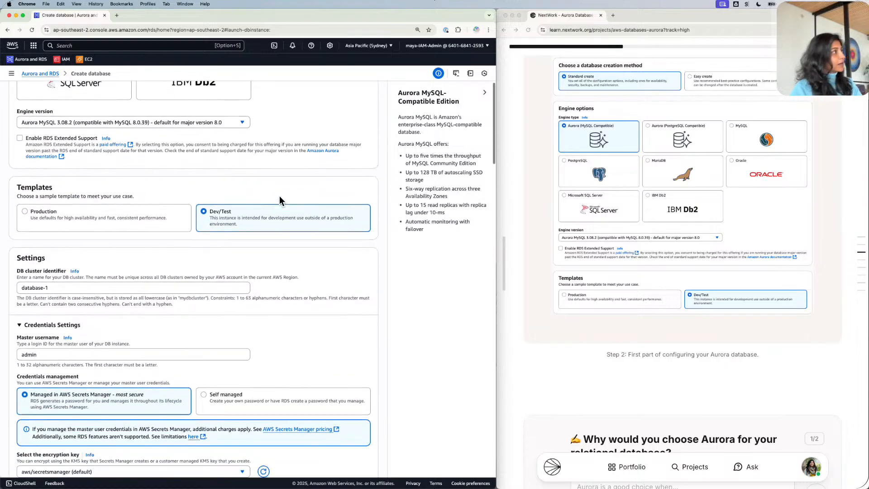
{"action": "scroll", "coordinate": [279, 195], "scroll_direction": "down", "scroll_amount": 1}
{"action": "scroll", "coordinate": [723, 244], "scroll_direction": "down", "scroll_amount": 7}
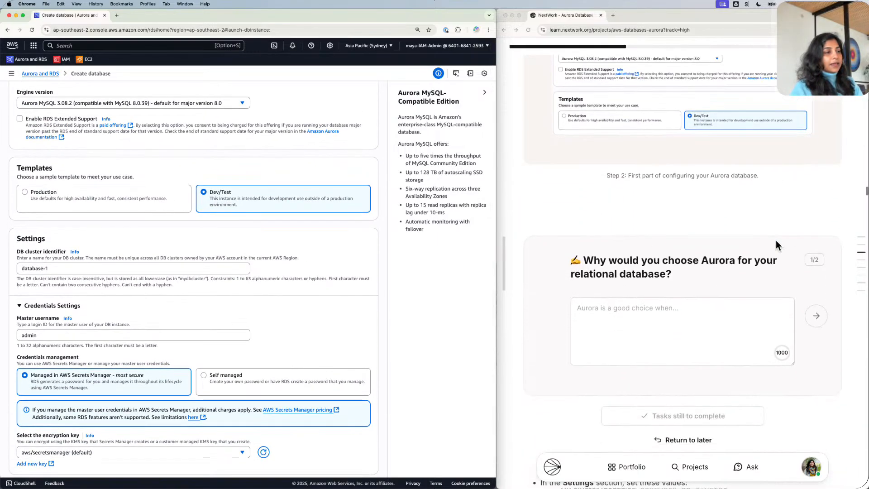
{"action": "scroll", "coordinate": [775, 245], "scroll_direction": "down", "scroll_amount": 4}
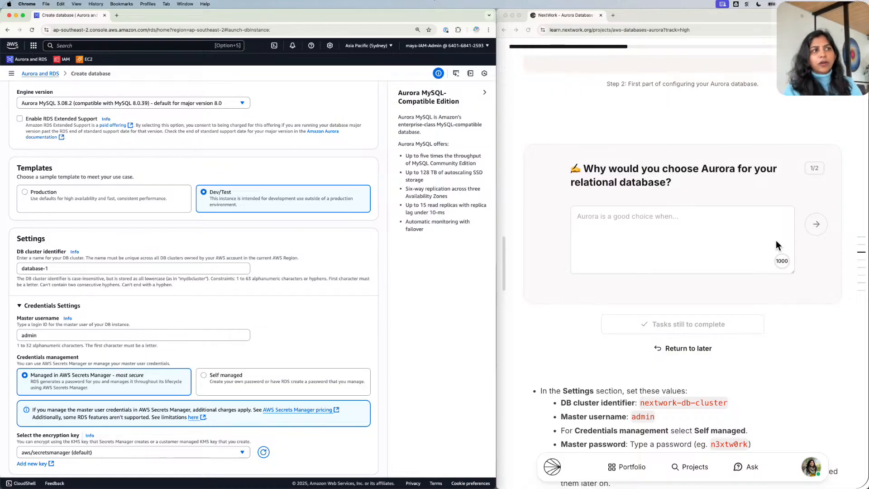
{"action": "scroll", "coordinate": [769, 244], "scroll_direction": "up", "scroll_amount": 1}
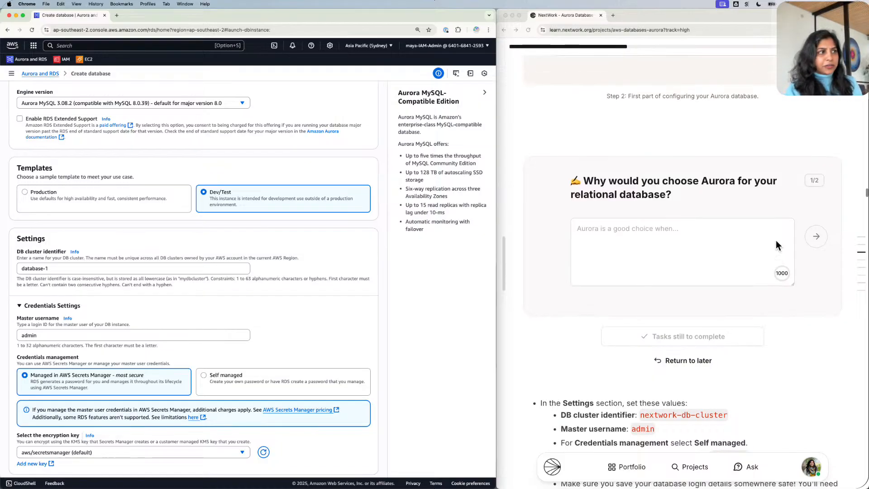
Begin the guide's answer on choosing Aurora: "Aurora is a good choice when you have a large-scale application that you need a relational database for.".
{"action": "left_click", "coordinate": [738, 243]}
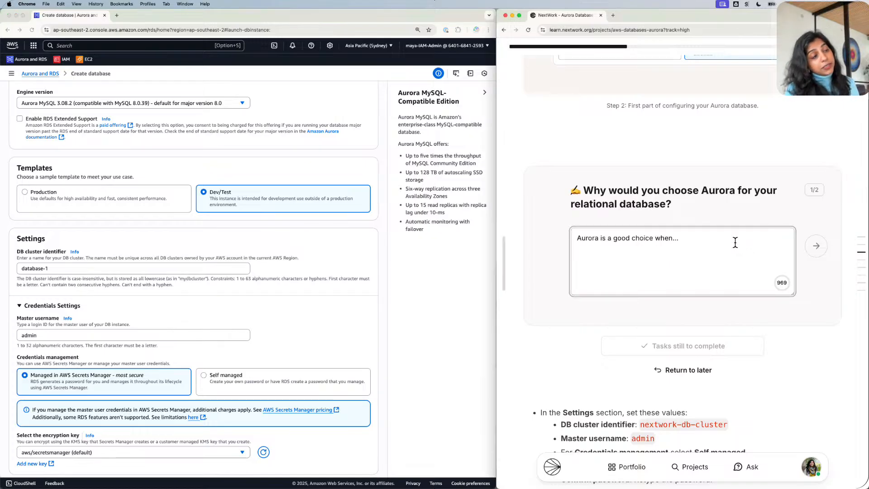
{"action": "key", "text": "BackSpace"}
{"action": "key", "text": "BackSpace"}
{"action": "key", "text": "BackSpace"}
{"action": "type", "text": "you"}
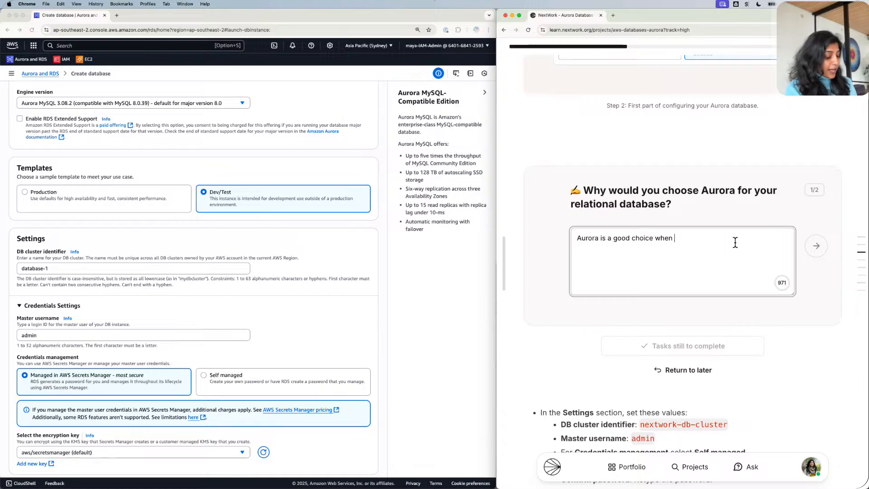
{"action": "type", "text": " have a"}
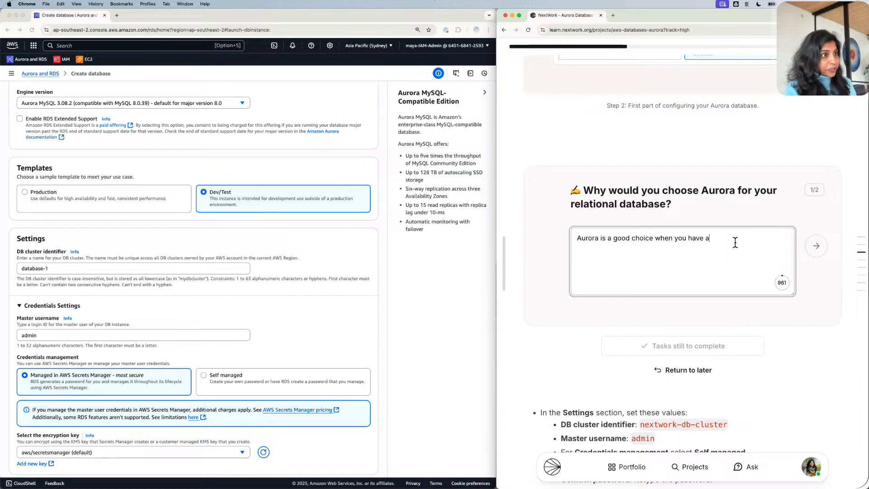
{"action": "type", "text": " large-scale a"}
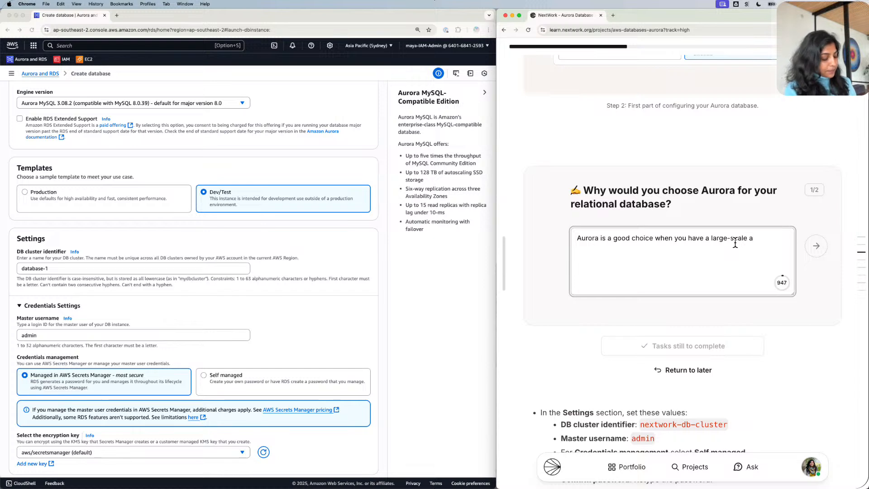
{"action": "type", "text": "pplica"}
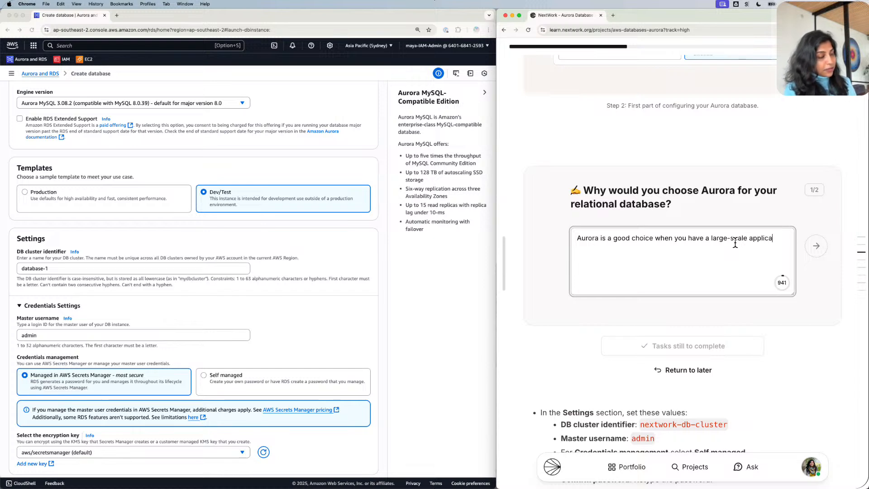
{"action": "type", "text": "tion that you ne"}
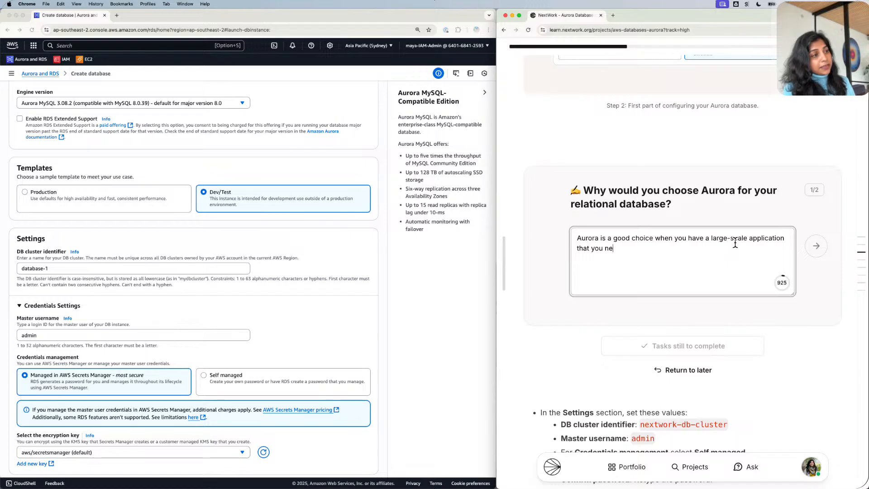
{"action": "type", "text": "ed a r"}
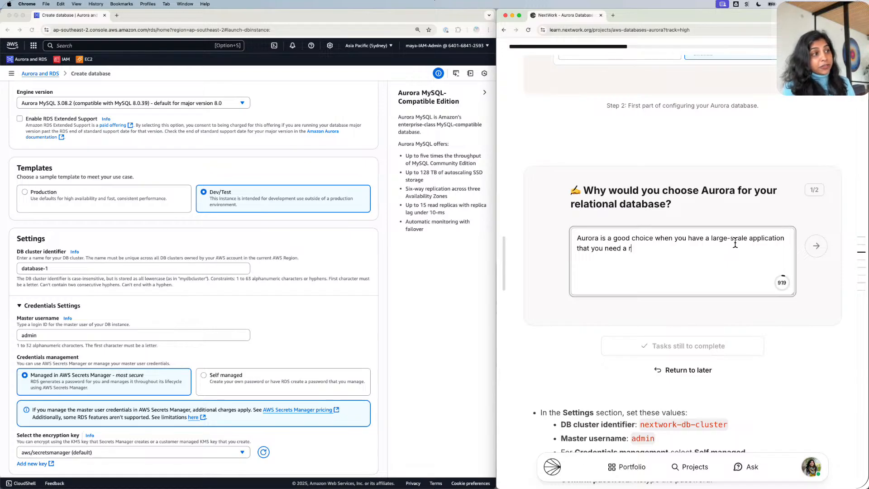
{"action": "type", "text": "elational d"}
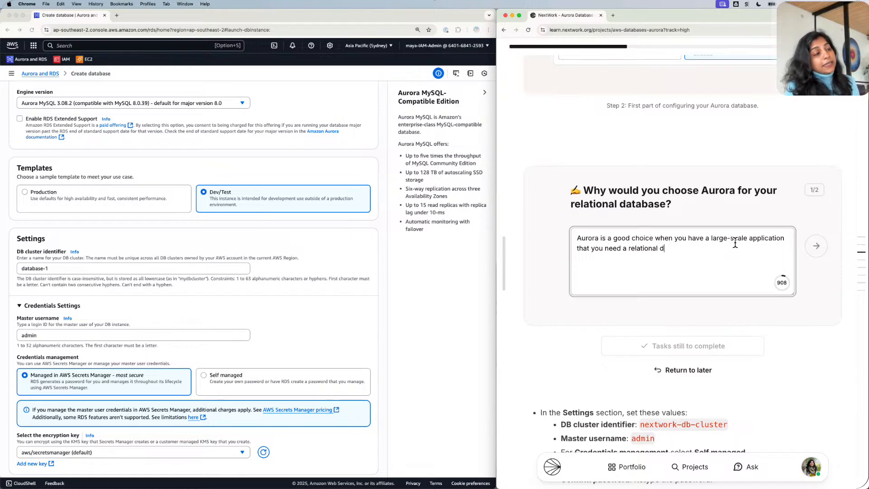
{"action": "type", "text": "atabase"}
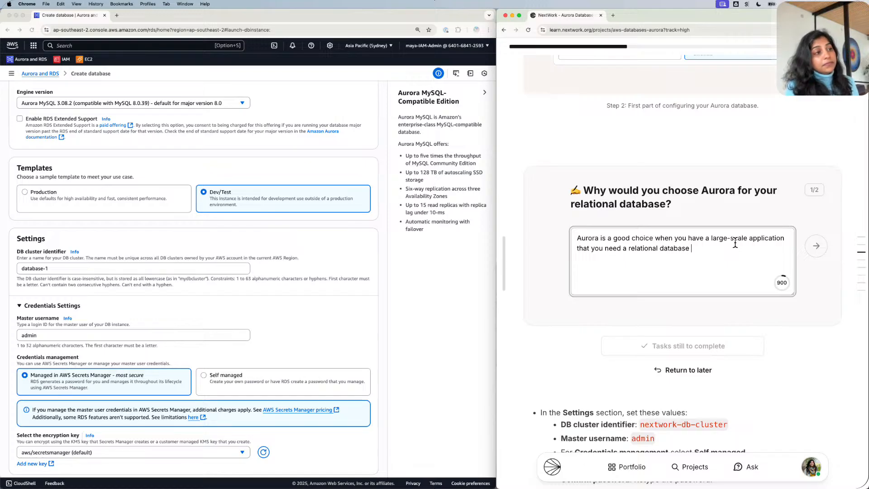
{"action": "type", "text": " for. T"}
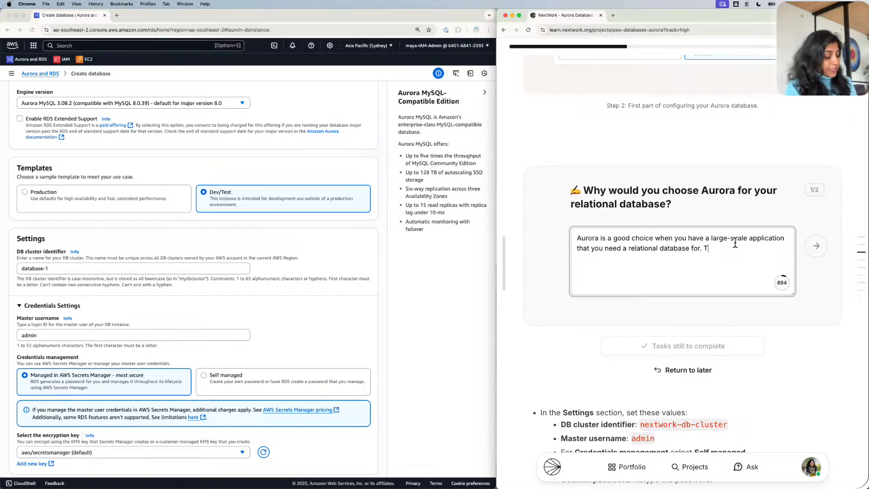
Complete the answer with "This is because Aurora uses clusters which are great for more efficient practices." and advance to the screenshot task.
{"action": "type", "text": "his is beca"}
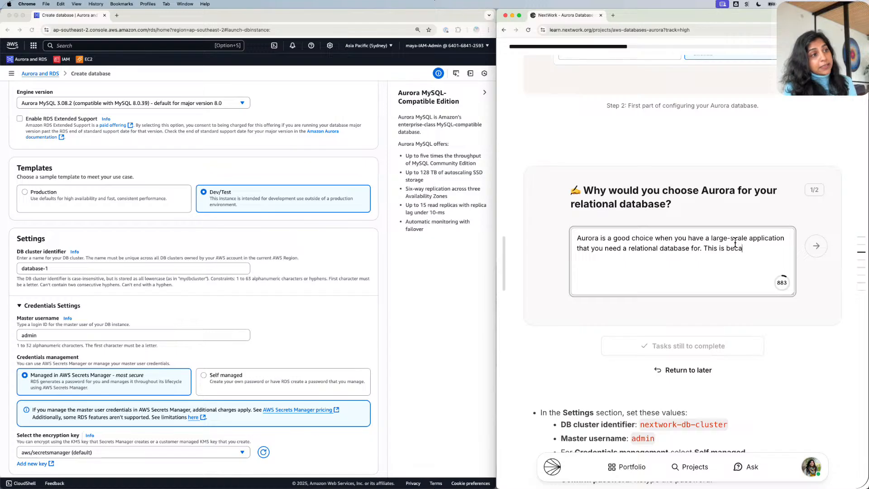
{"action": "type", "text": "use Auto"}
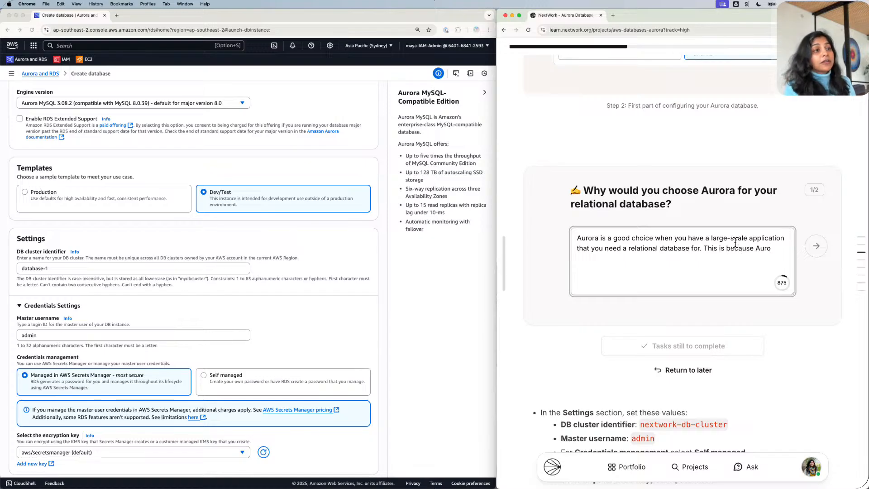
{"action": "type", "text": "ra uses"}
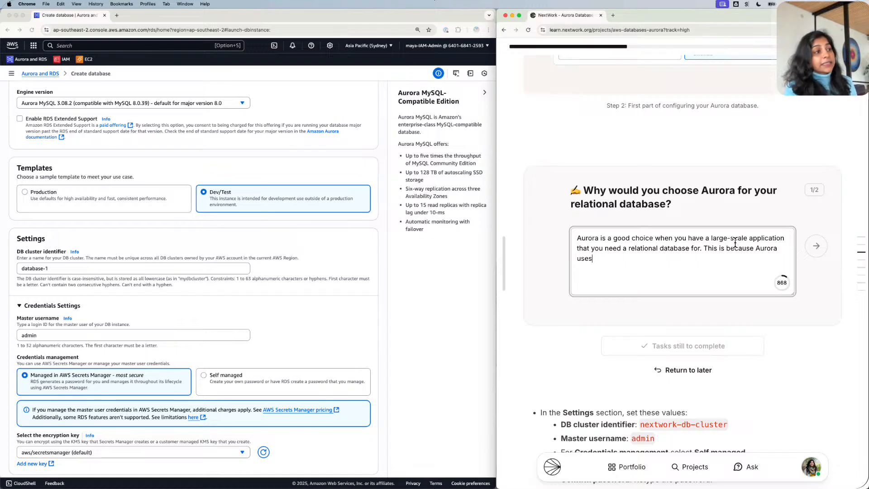
{"action": "type", "text": " cluster"}
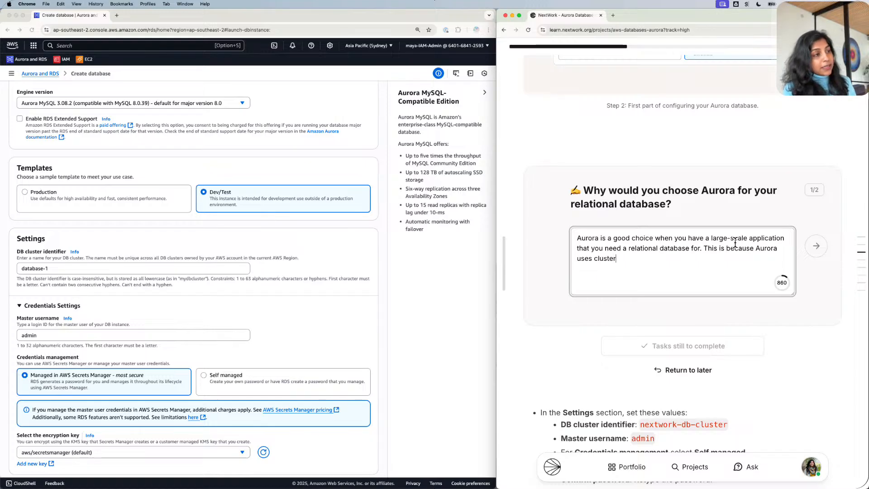
{"action": "type", "text": "s which ae"}
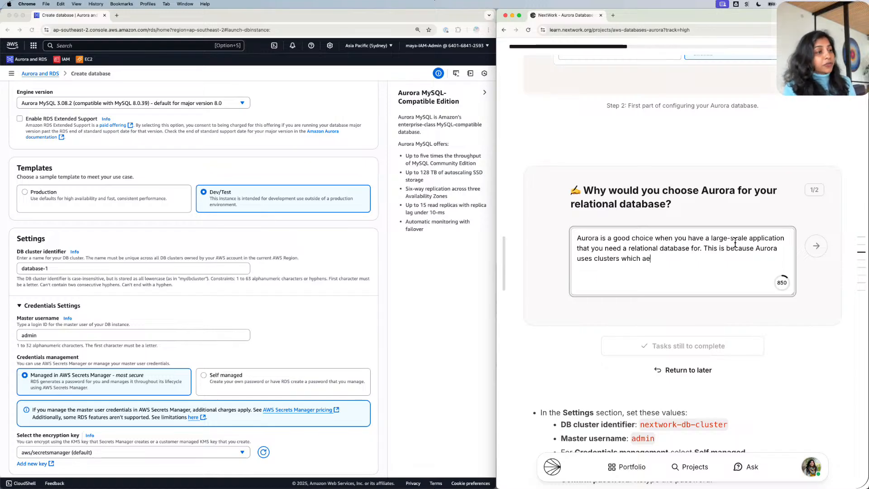
{"action": "key", "text": "BackSpace"}
{"action": "type", "text": "re gre"}
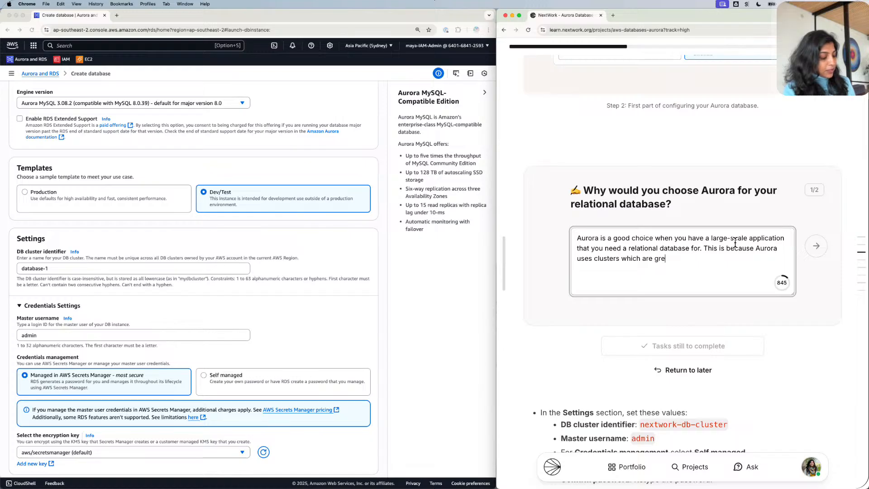
{"action": "type", "text": "at for "}
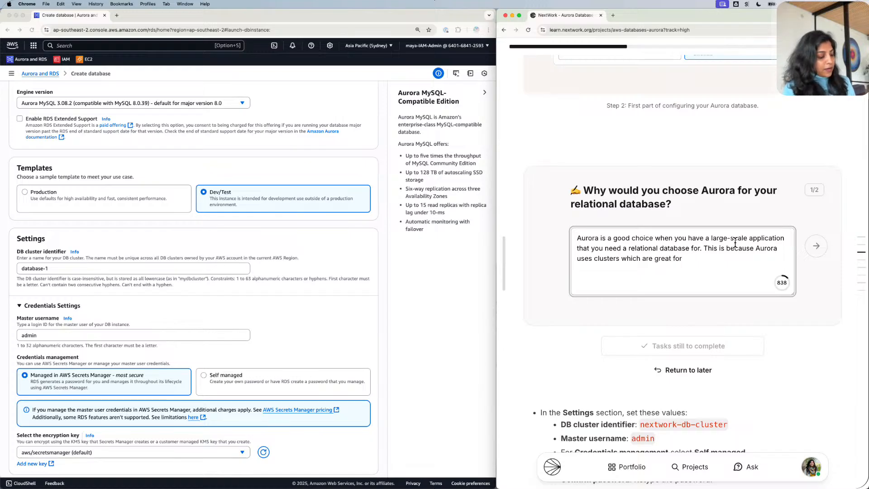
{"action": "type", "text": "or"}
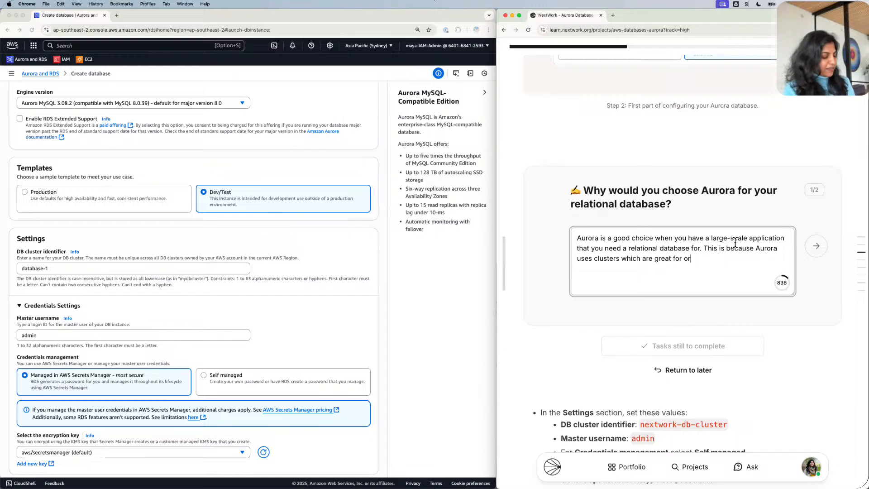
{"action": "key", "text": "BackSpace"}
{"action": "key", "text": "BackSpace"}
{"action": "type", "text": "more "}
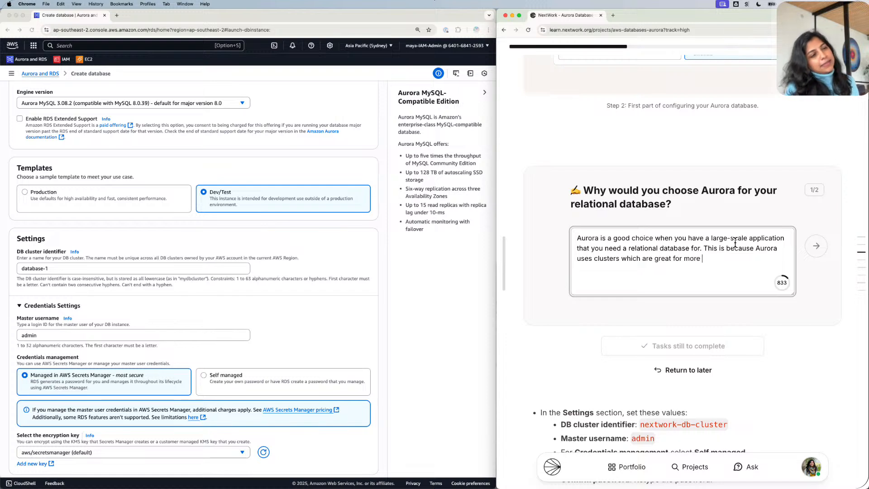
{"action": "type", "text": "efficien"}
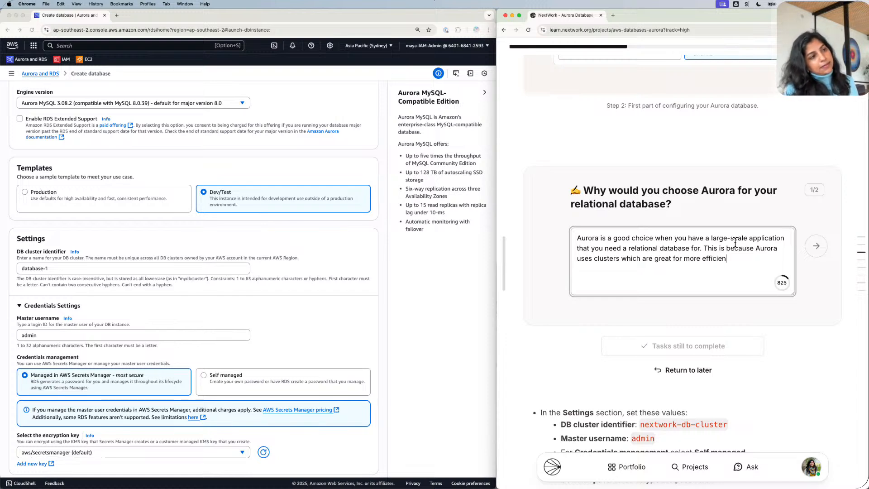
{"action": "type", "text": "t practi"}
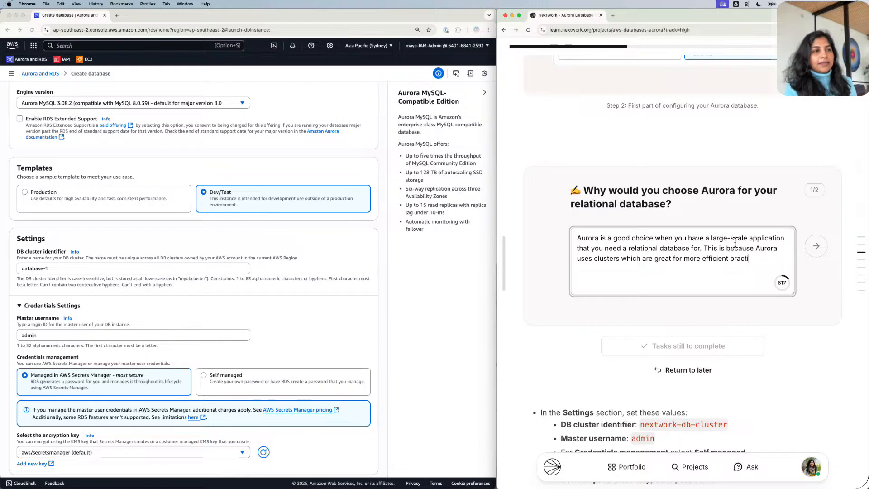
{"action": "type", "text": "ces."}
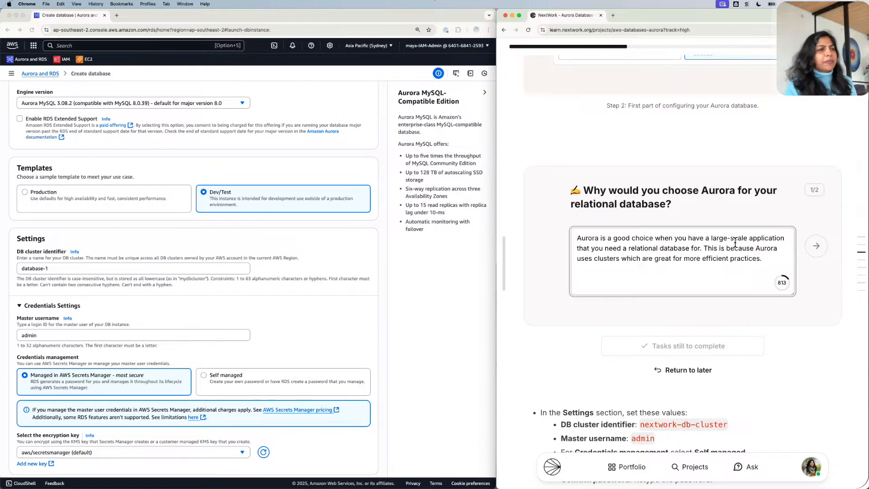
{"action": "left_click", "coordinate": [819, 242]}
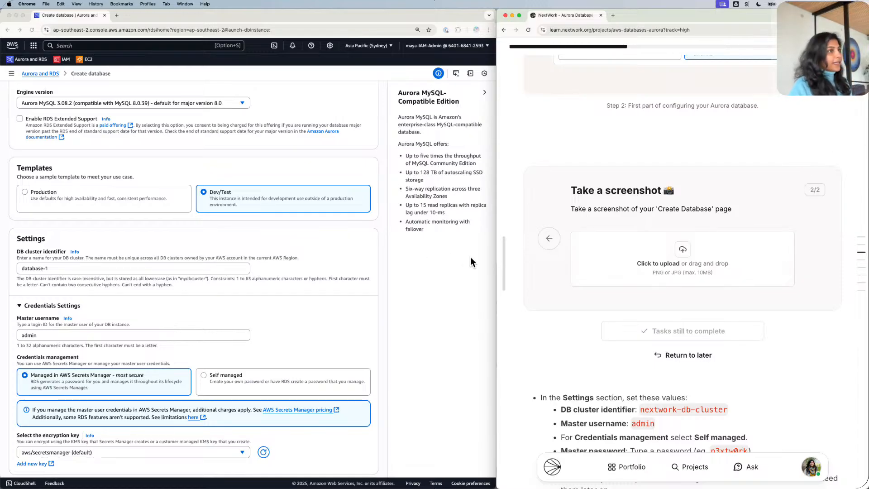
Capture the Create database settings from the creation method through the templates and upload the image to complete the guide's screenshot task.
{"action": "scroll", "coordinate": [471, 259], "scroll_direction": "up", "scroll_amount": 1}
{"action": "scroll", "coordinate": [470, 256], "scroll_direction": "up", "scroll_amount": 5}
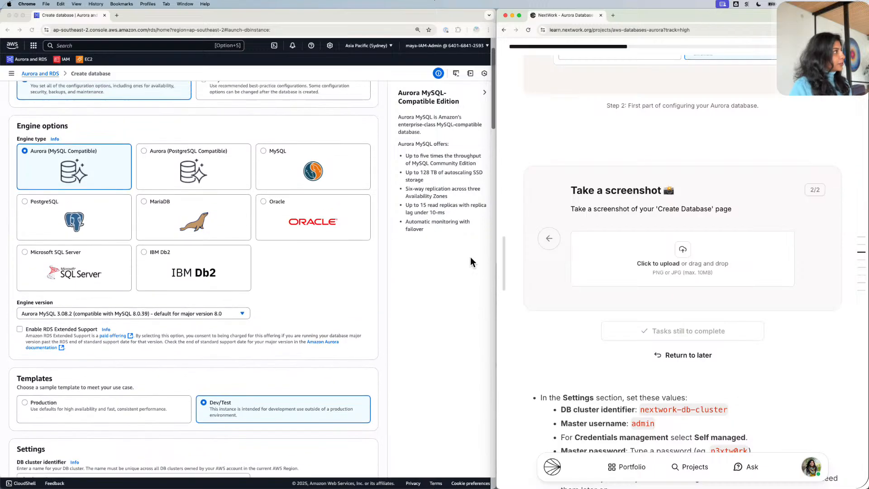
{"action": "scroll", "coordinate": [470, 257], "scroll_direction": "up", "scroll_amount": 1}
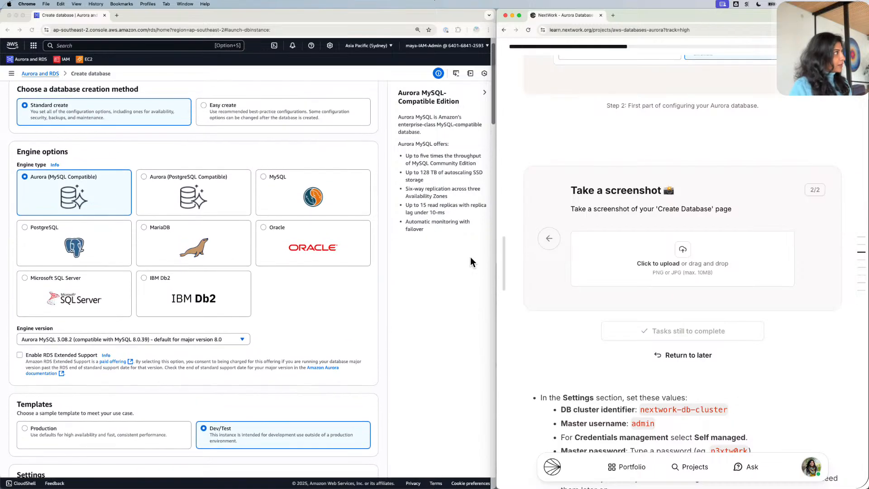
{"action": "key", "text": "super+shift+4"}
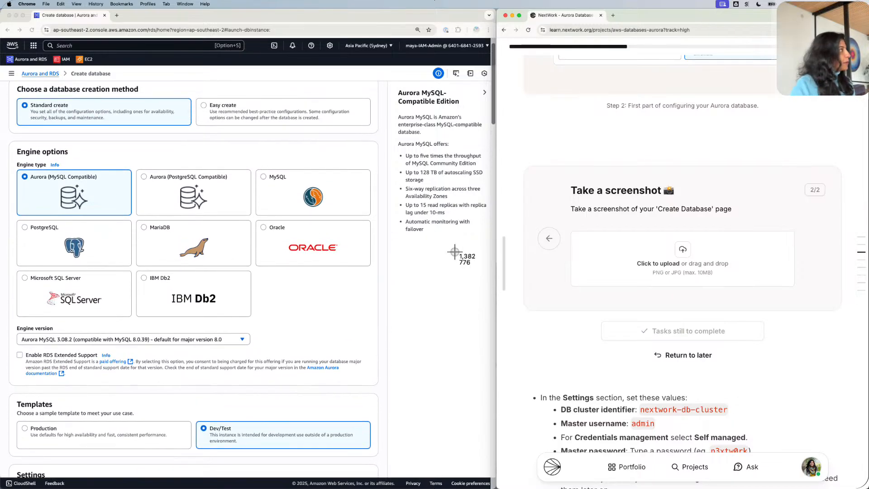
{"action": "key", "text": "Escape"}
{"action": "scroll", "coordinate": [112, 141], "scroll_direction": "up", "scroll_amount": 1}
{"action": "scroll", "coordinate": [111, 141], "scroll_direction": "down", "scroll_amount": 1}
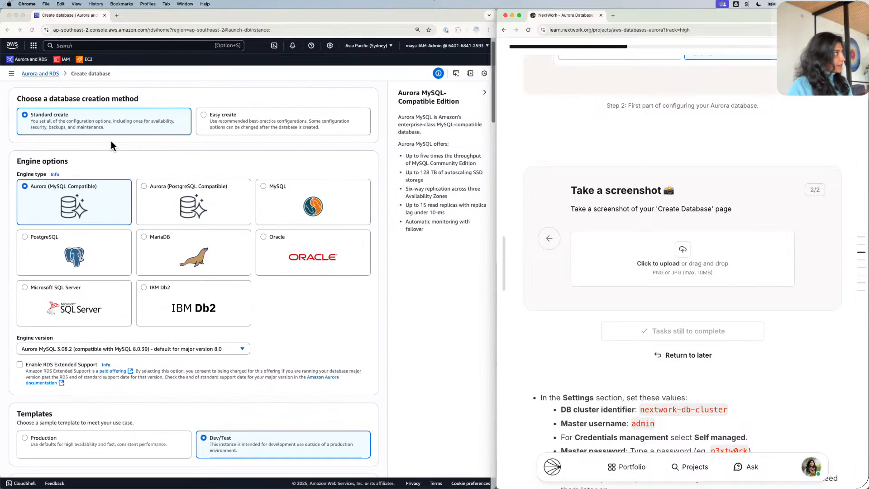
{"action": "scroll", "coordinate": [111, 142], "scroll_direction": "down", "scroll_amount": 1}
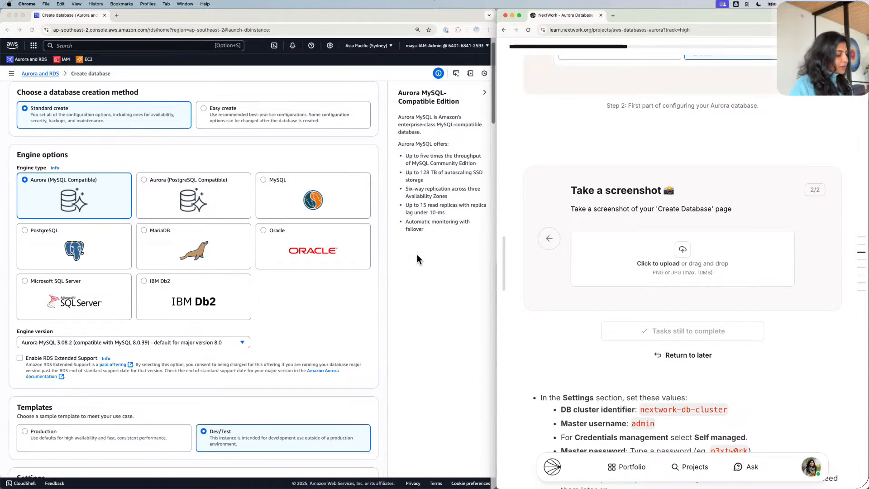
{"action": "key", "text": "super+shift+4"}
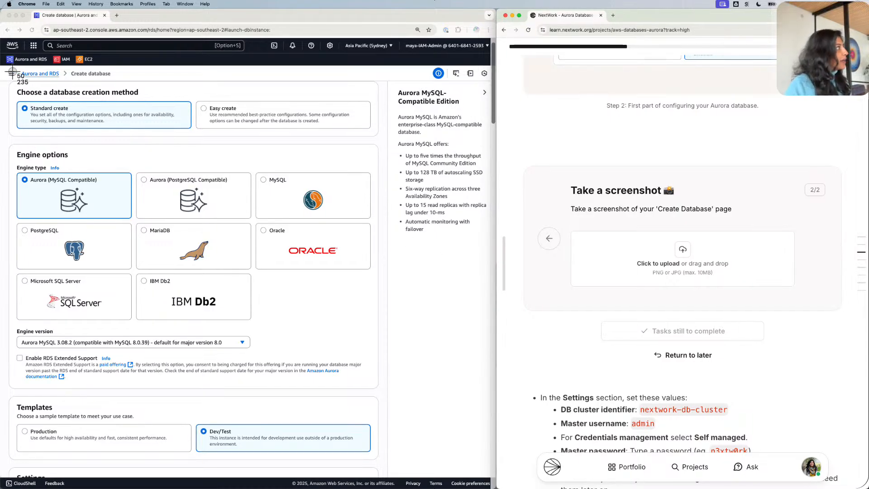
{"action": "left_click_drag", "start_coordinate": [13, 85], "coordinate": [382, 451]}
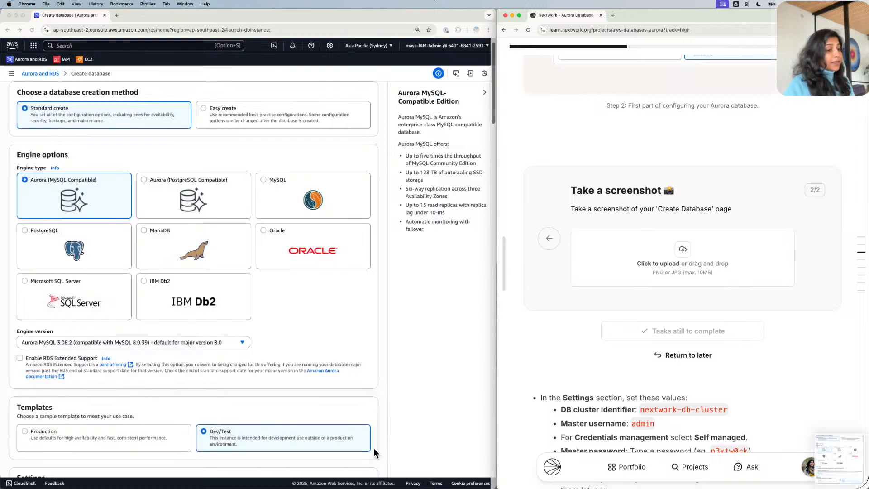
{"action": "left_click_drag", "start_coordinate": [846, 459], "coordinate": [620, 257]}
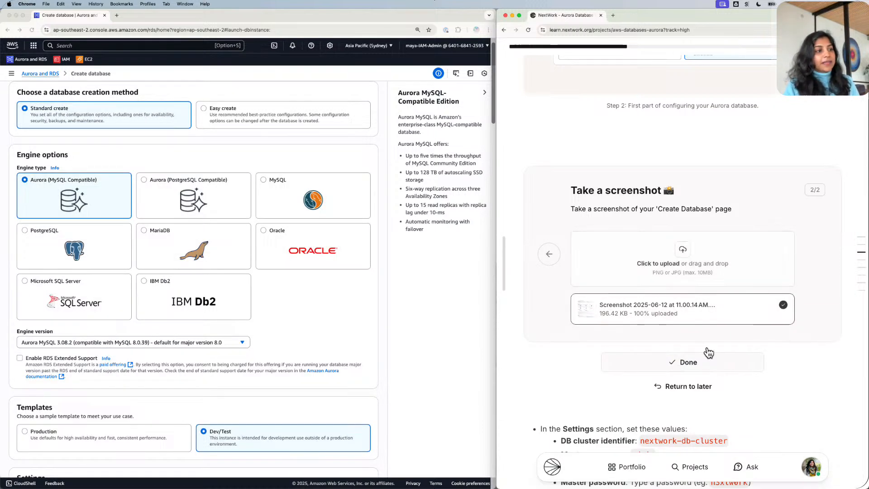
{"action": "left_click", "coordinate": [692, 358]}
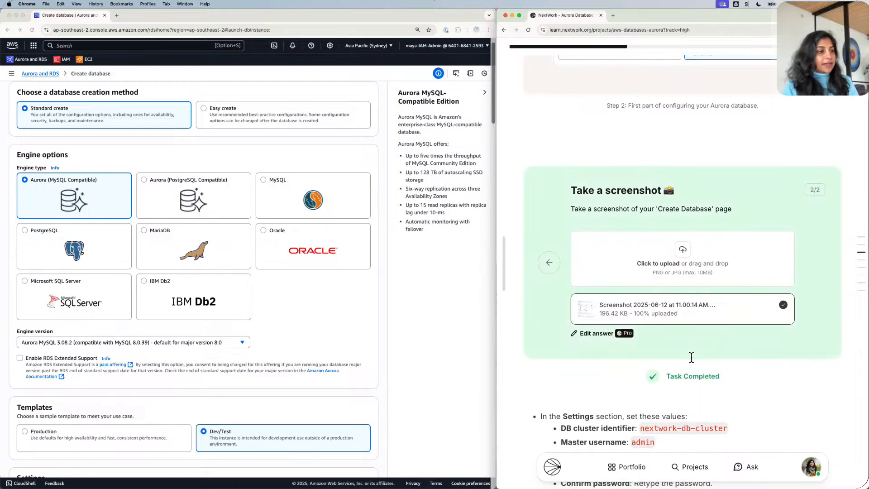
Set the DB cluster identifier to nextwork-db-cluster, copied from the guide's Settings instructions.
{"action": "scroll", "coordinate": [692, 355], "scroll_direction": "down", "scroll_amount": 5}
{"action": "scroll", "coordinate": [693, 357], "scroll_direction": "down", "scroll_amount": 2}
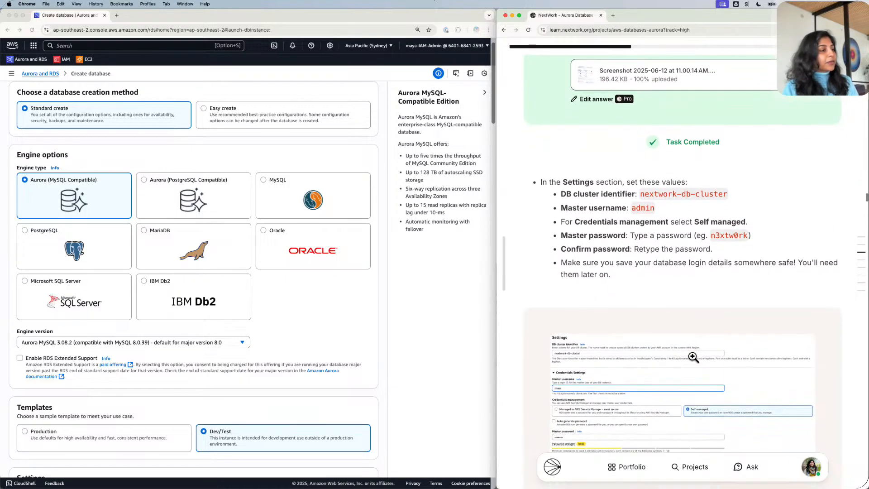
{"action": "scroll", "coordinate": [297, 259], "scroll_direction": "down", "scroll_amount": 5}
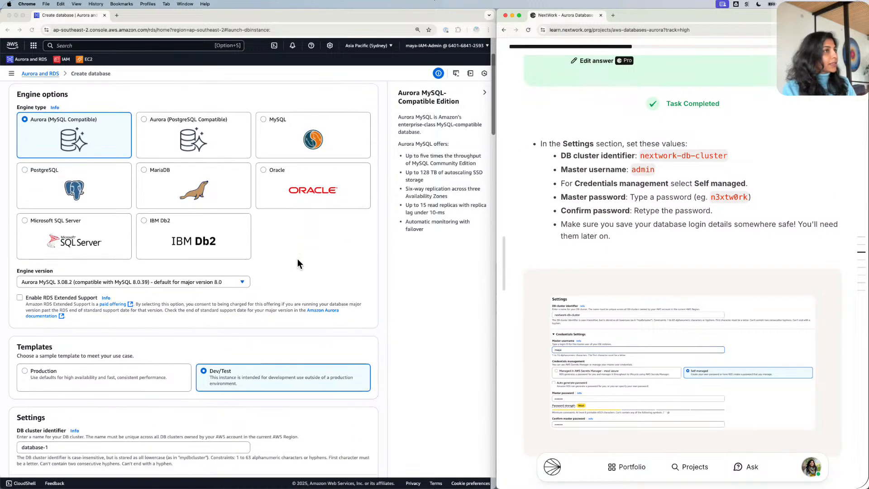
{"action": "scroll", "coordinate": [297, 258], "scroll_direction": "down", "scroll_amount": 3}
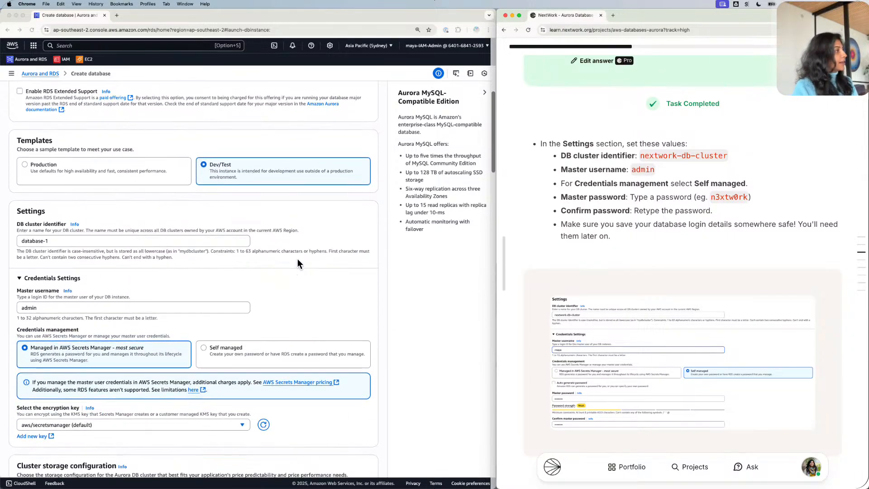
{"action": "left_click", "coordinate": [701, 151]}
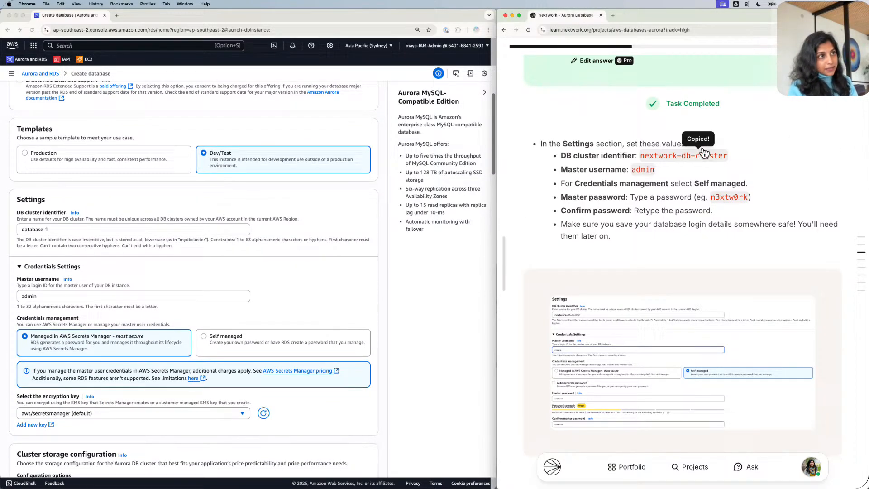
{"action": "triple_click", "coordinate": [138, 226]}
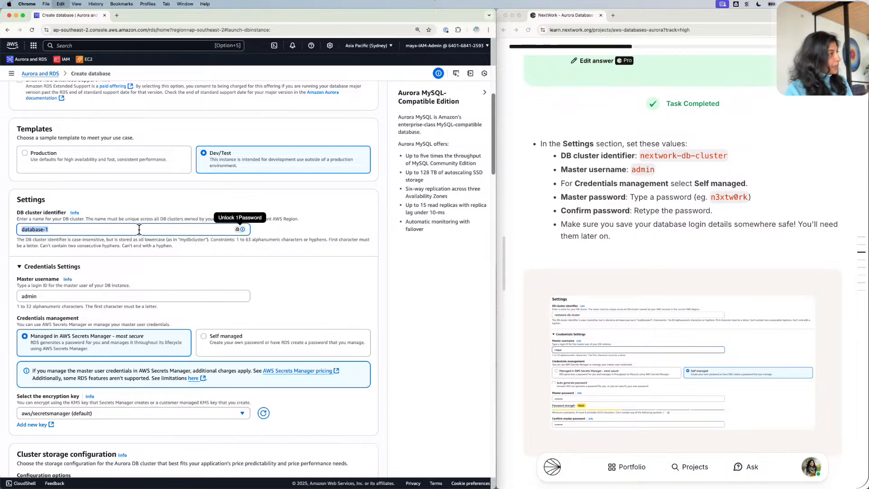
{"action": "key", "text": "super+v"}
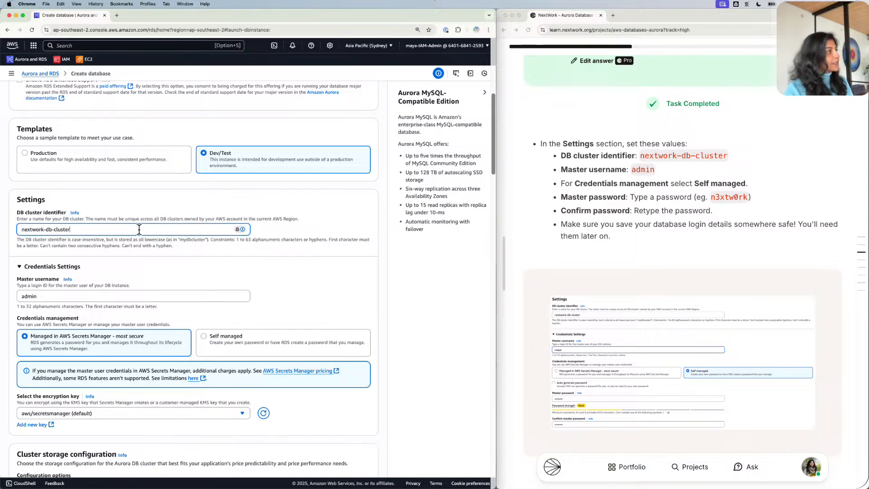
Set credentials management to Self managed, keeping admin as the master username.
{"action": "left_click", "coordinate": [652, 165]}
{"action": "left_click", "coordinate": [644, 169]}
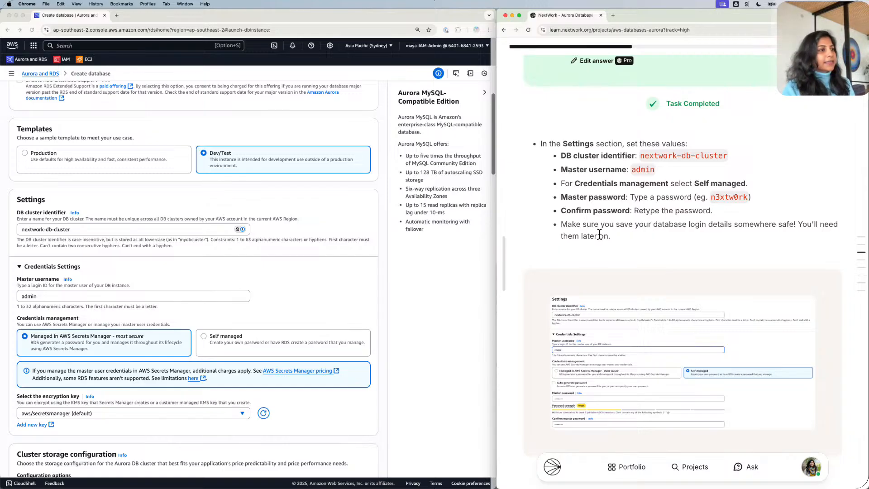
{"action": "scroll", "coordinate": [598, 228], "scroll_direction": "down", "scroll_amount": 1}
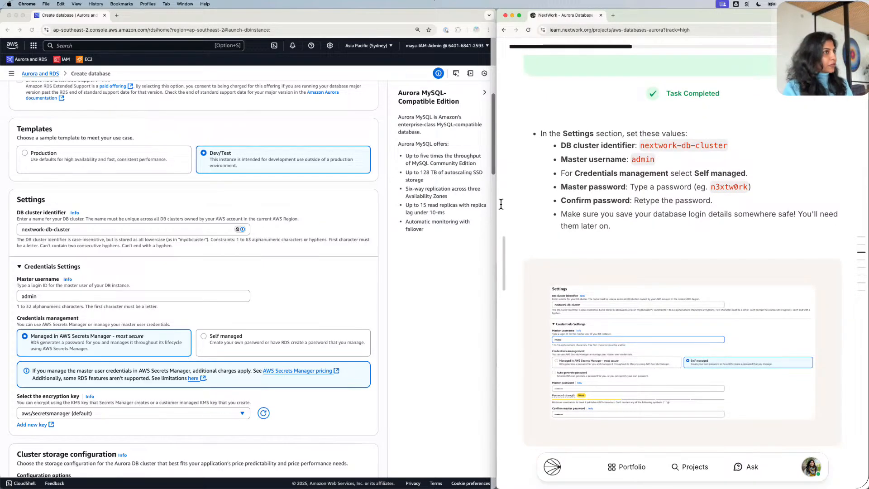
{"action": "scroll", "coordinate": [349, 235], "scroll_direction": "down", "scroll_amount": 2}
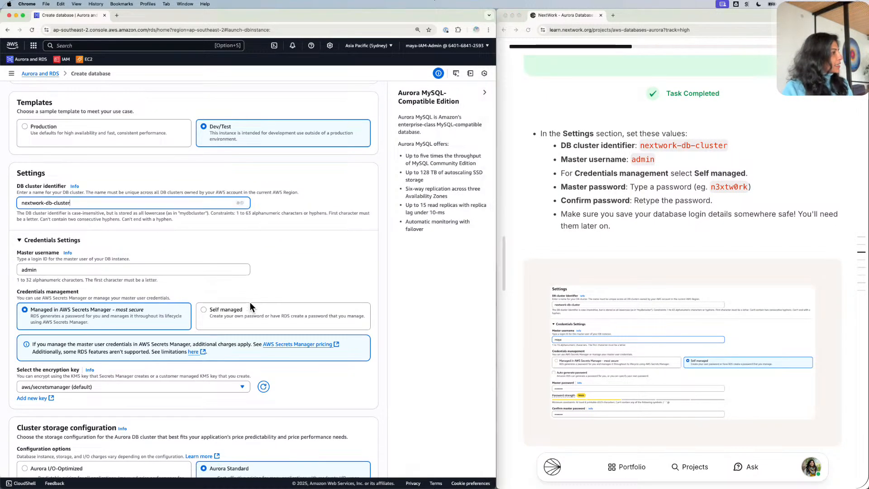
{"action": "left_click", "coordinate": [223, 304]}
{"action": "scroll", "coordinate": [223, 304], "scroll_direction": "down", "scroll_amount": 1}
{"action": "scroll", "coordinate": [223, 303], "scroll_direction": "down", "scroll_amount": 2}
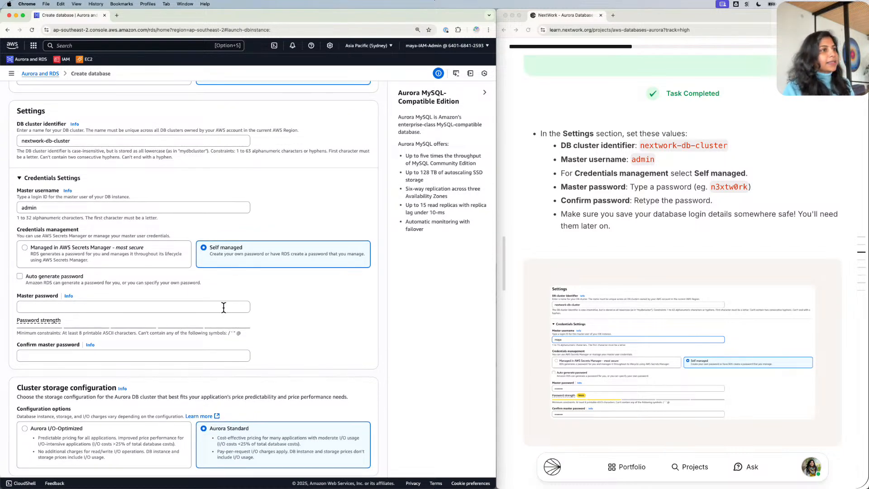
Copy the guide's example password and enter it as the master password and its confirmation.
{"action": "left_click", "coordinate": [734, 178]}
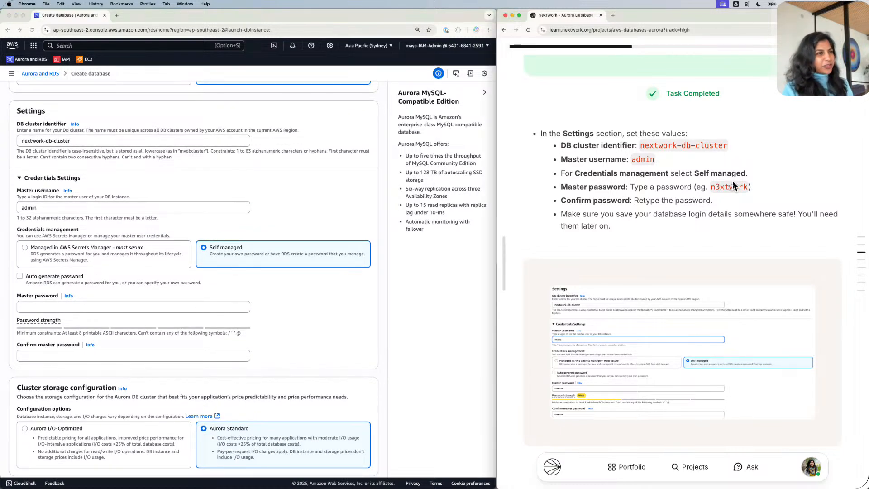
{"action": "left_click", "coordinate": [105, 305]}
{"action": "key", "text": "super+v"}
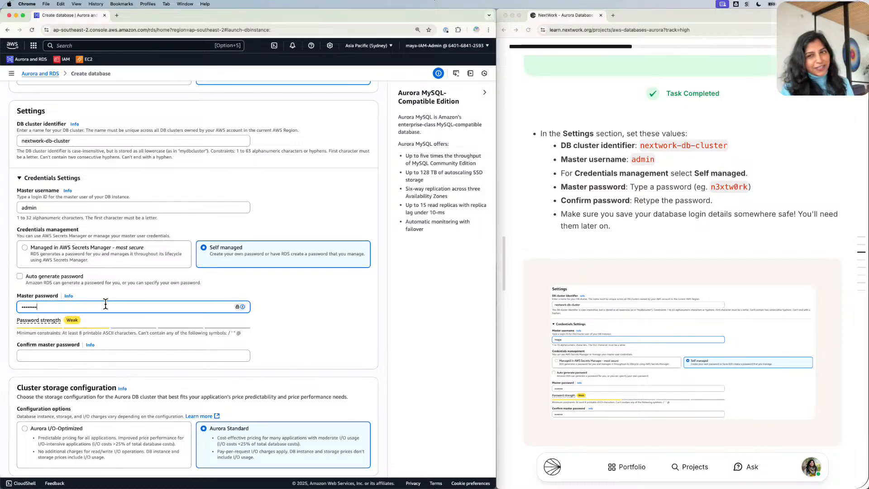
{"action": "scroll", "coordinate": [106, 304], "scroll_direction": "down", "scroll_amount": 1}
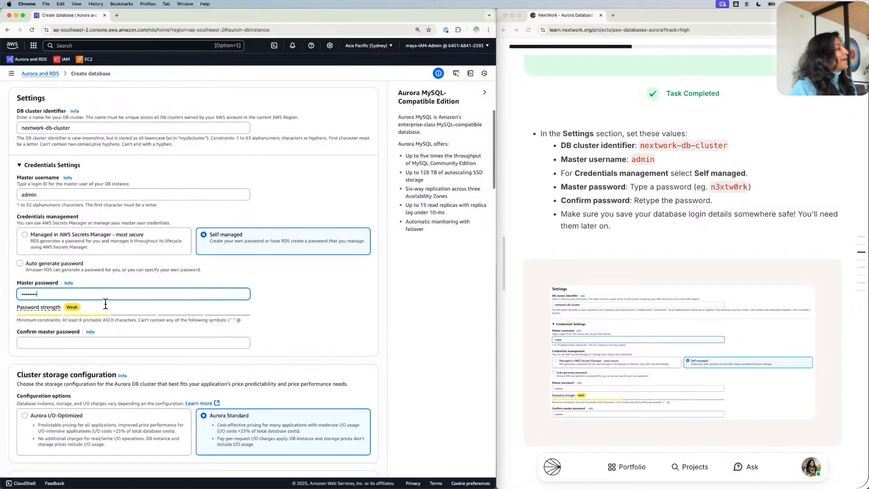
{"action": "left_click", "coordinate": [99, 338]}
{"action": "key", "text": "super+v"}
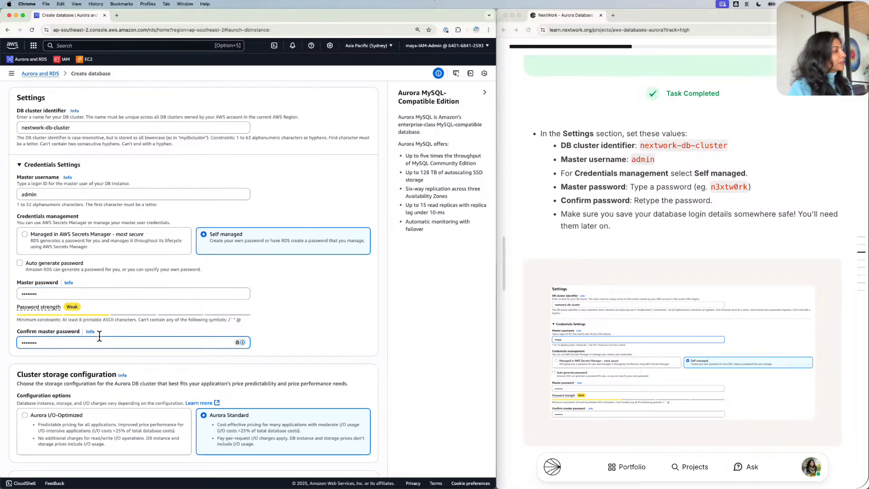
Keep the default Aurora Standard cluster storage and set the DB instance class to Burstable classes (includes t classes).
{"action": "scroll", "coordinate": [100, 337], "scroll_direction": "down", "scroll_amount": 5}
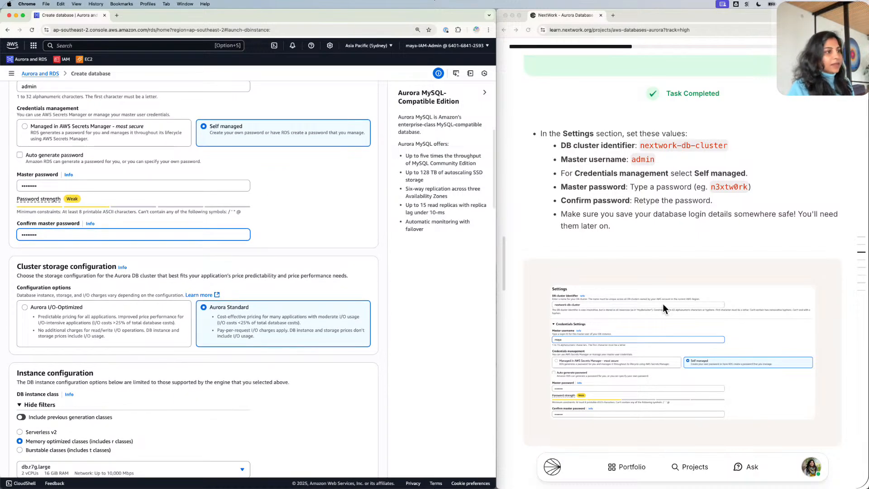
{"action": "scroll", "coordinate": [692, 303], "scroll_direction": "down", "scroll_amount": 5}
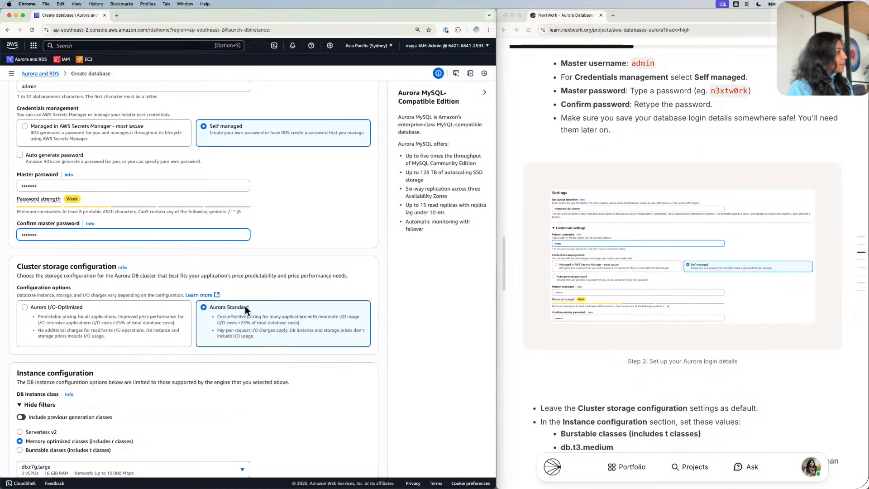
{"action": "scroll", "coordinate": [245, 305], "scroll_direction": "down", "scroll_amount": 2}
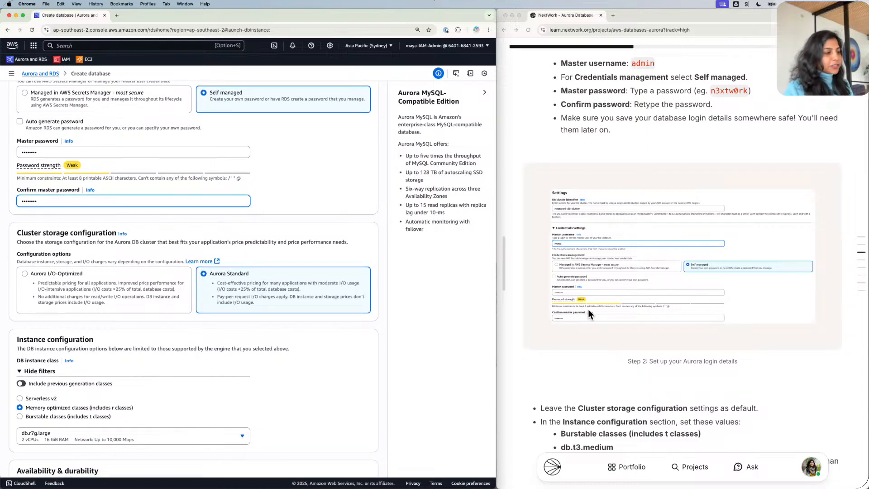
{"action": "scroll", "coordinate": [610, 309], "scroll_direction": "down", "scroll_amount": 4}
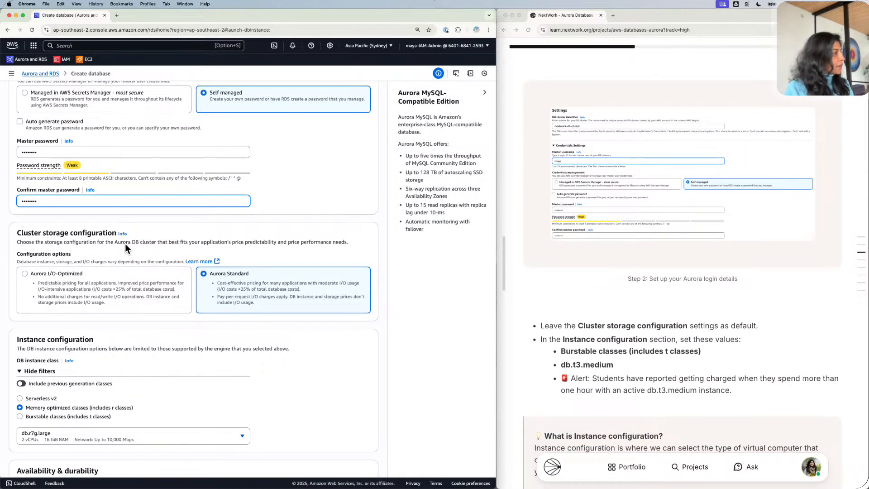
{"action": "scroll", "coordinate": [127, 245], "scroll_direction": "down", "scroll_amount": 2}
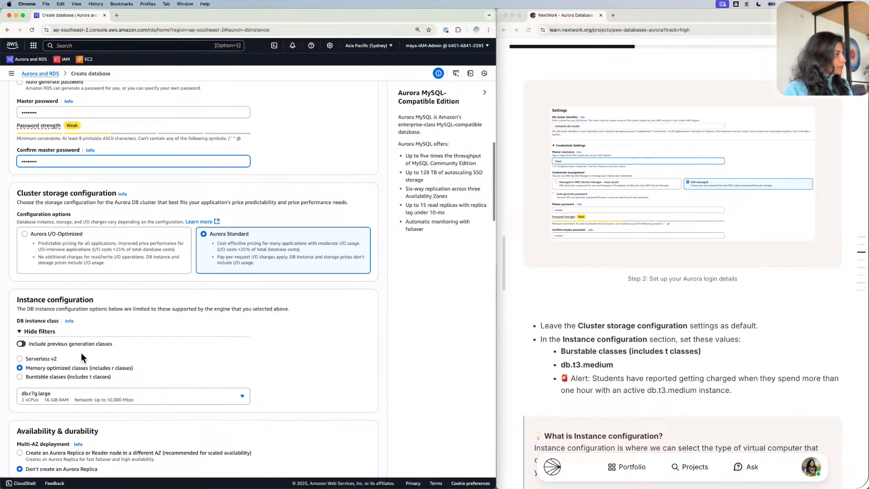
{"action": "left_click", "coordinate": [77, 374]}
Read the guide's instance configuration explanation and check the console's instance size options against the required db.t3.medium.
{"action": "scroll", "coordinate": [655, 288], "scroll_direction": "down", "scroll_amount": 5}
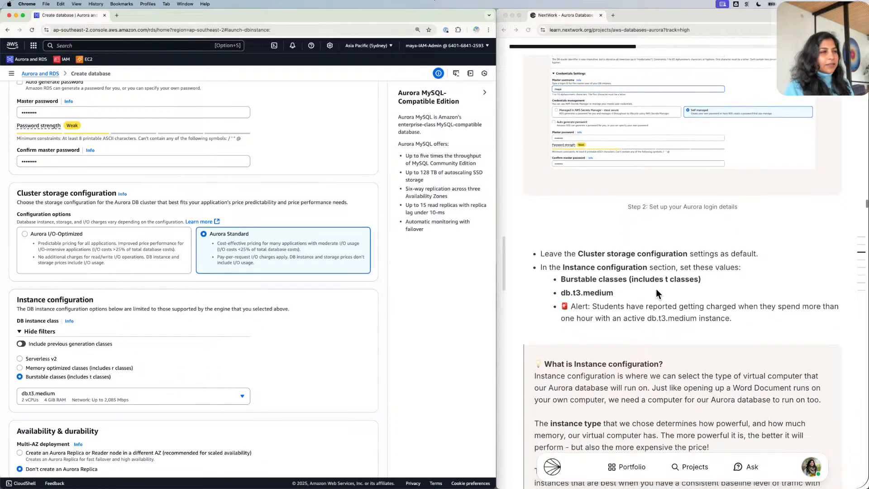
{"action": "scroll", "coordinate": [655, 288], "scroll_direction": "down", "scroll_amount": 2}
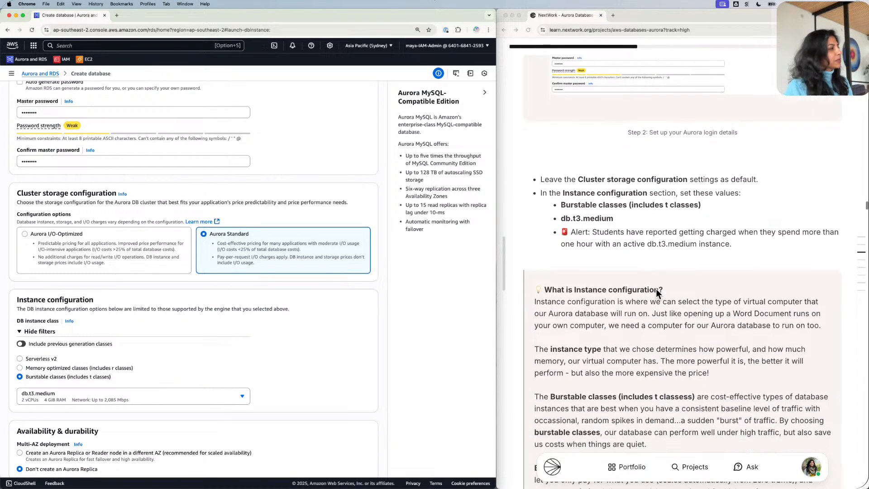
{"action": "scroll", "coordinate": [656, 289], "scroll_direction": "down", "scroll_amount": 1}
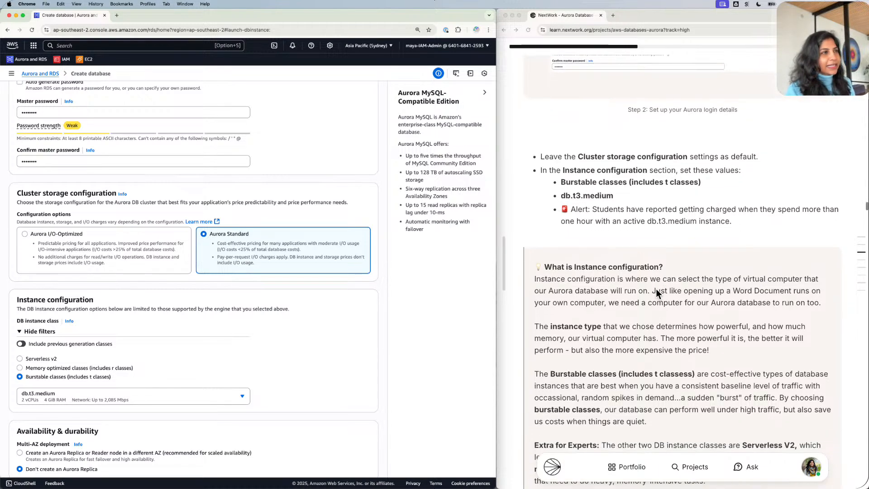
{"action": "left_click", "coordinate": [31, 393]}
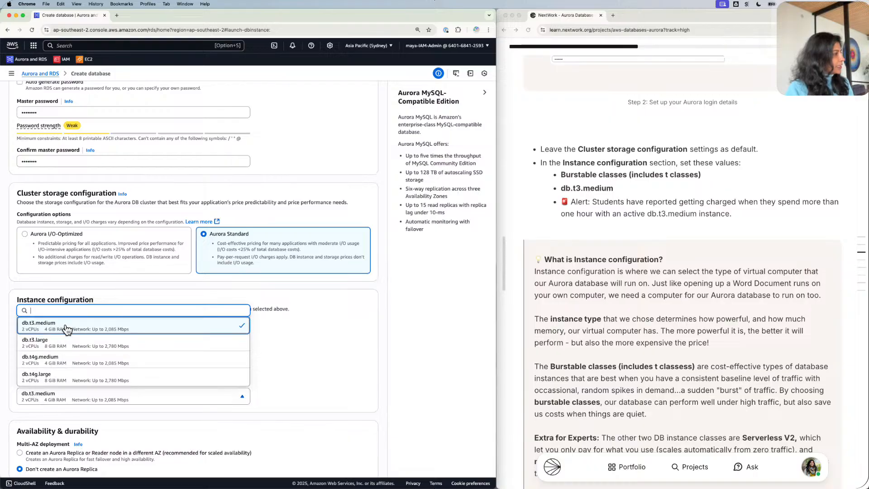
{"action": "scroll", "coordinate": [67, 329], "scroll_direction": "up", "scroll_amount": 1}
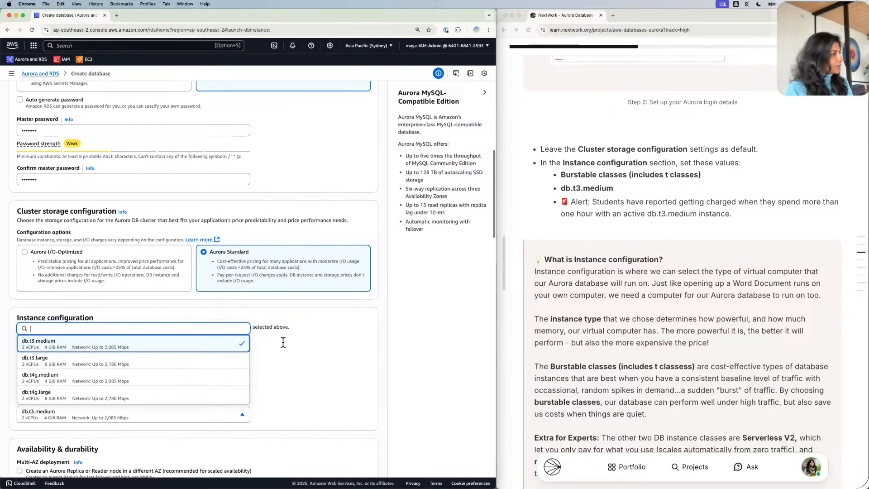
{"action": "left_click", "coordinate": [304, 343]}
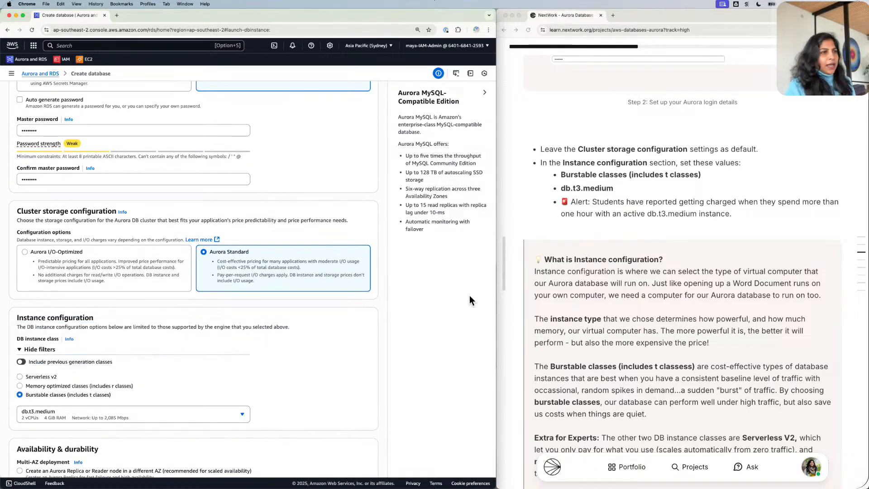
{"action": "scroll", "coordinate": [594, 276], "scroll_direction": "down", "scroll_amount": 3}
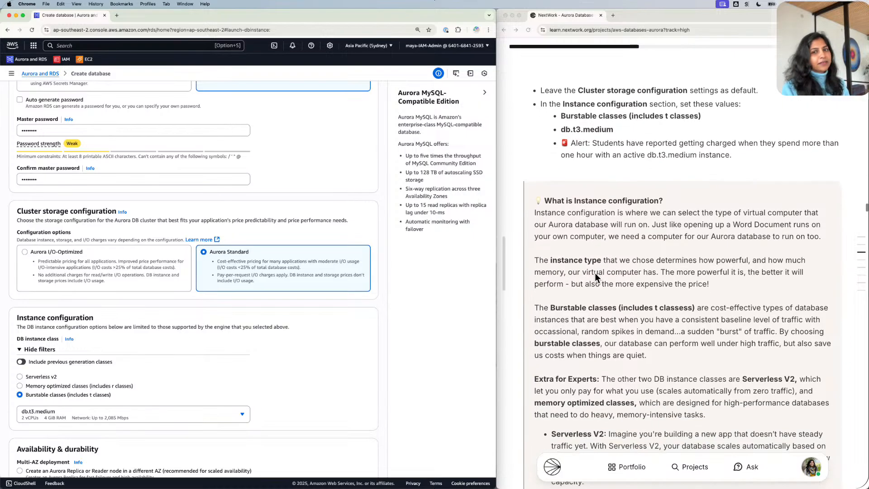
Read the guide's explanation of Burstable, Serverless V2 and Memory optimized instance classes through to its instance configuration screenshot.
{"action": "scroll", "coordinate": [595, 272], "scroll_direction": "down", "scroll_amount": 2}
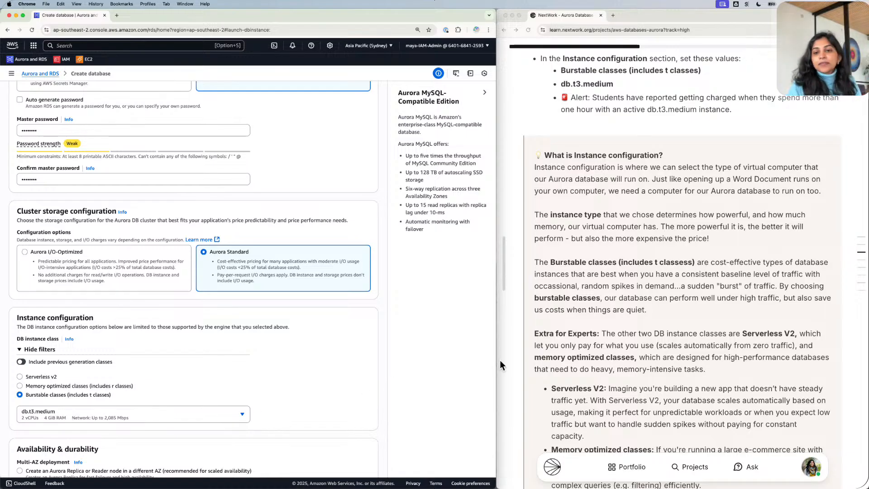
{"action": "scroll", "coordinate": [660, 351], "scroll_direction": "down", "scroll_amount": 1}
{"action": "scroll", "coordinate": [562, 332], "scroll_direction": "down", "scroll_amount": 3}
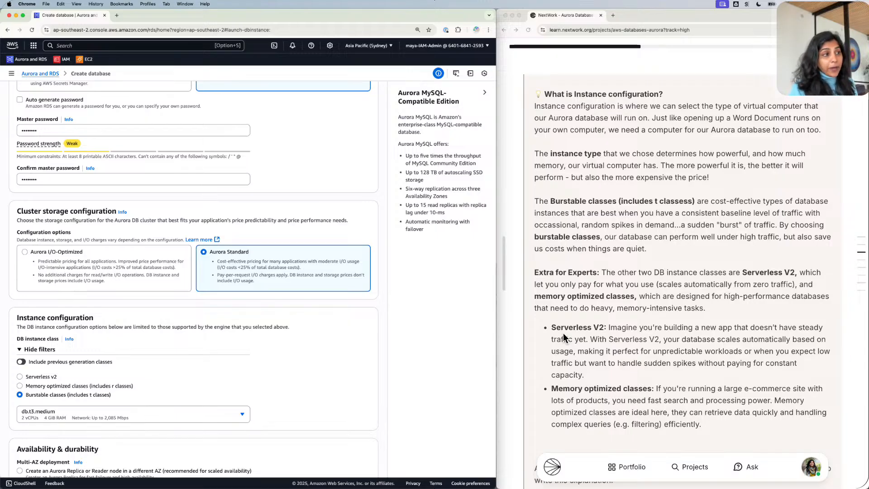
{"action": "scroll", "coordinate": [563, 332], "scroll_direction": "down", "scroll_amount": 3}
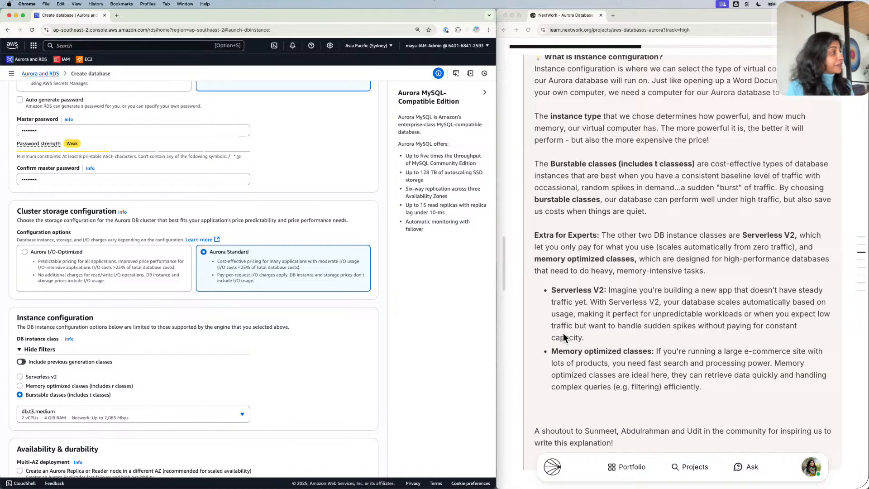
{"action": "scroll", "coordinate": [563, 333], "scroll_direction": "up", "scroll_amount": 1}
{"action": "scroll", "coordinate": [563, 333], "scroll_direction": "down", "scroll_amount": 1}
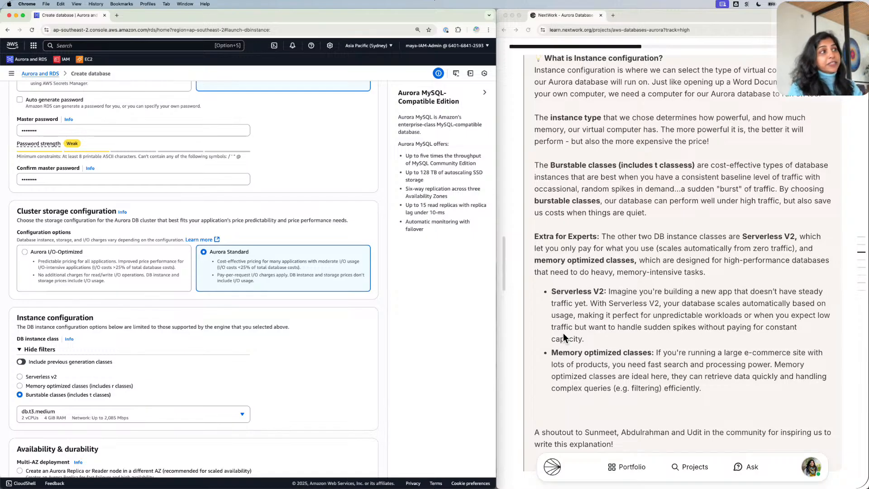
{"action": "scroll", "coordinate": [563, 332], "scroll_direction": "down", "scroll_amount": 5}
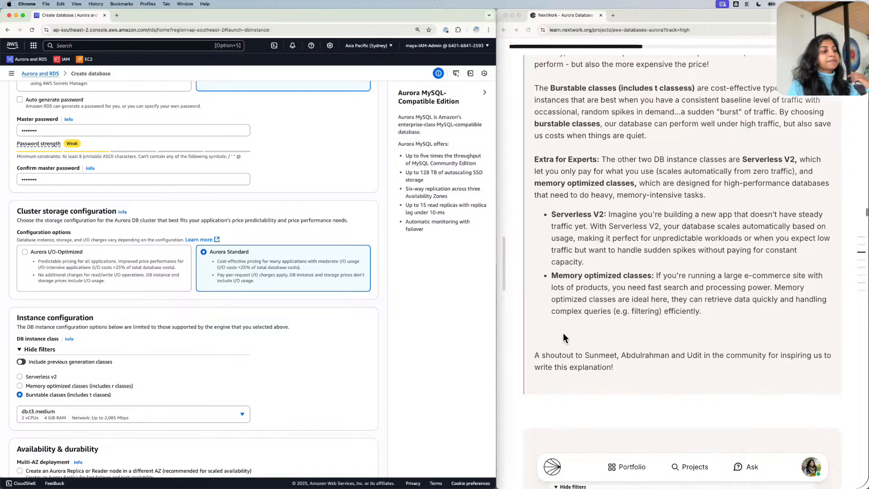
{"action": "scroll", "coordinate": [562, 333], "scroll_direction": "down", "scroll_amount": 3}
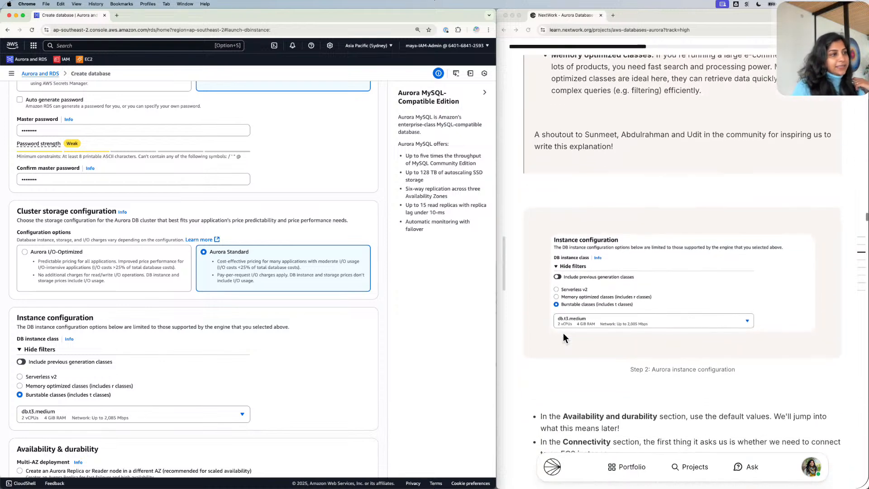
Keep the default Availability & durability settings and set the compute resource to Connect to an EC2 compute resource.
{"action": "scroll", "coordinate": [311, 355], "scroll_direction": "down", "scroll_amount": 1}
{"action": "scroll", "coordinate": [311, 352], "scroll_direction": "down", "scroll_amount": 2}
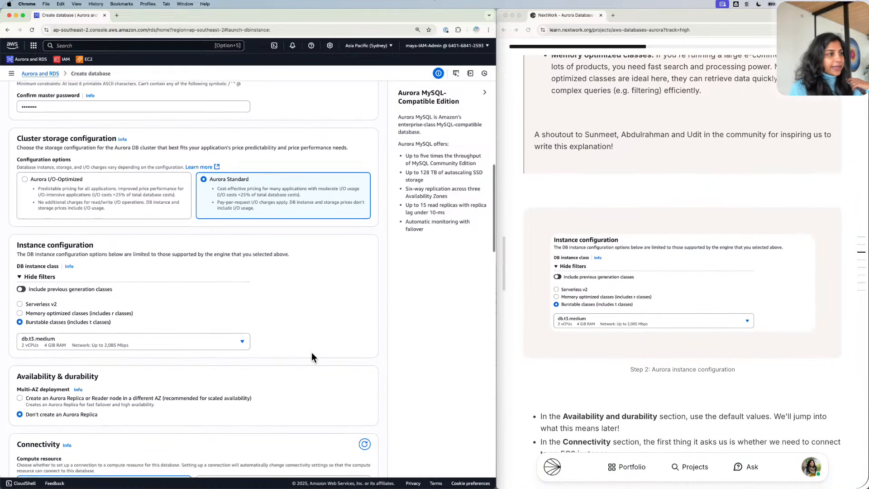
{"action": "scroll", "coordinate": [648, 370], "scroll_direction": "down", "scroll_amount": 2}
{"action": "scroll", "coordinate": [648, 370], "scroll_direction": "down", "scroll_amount": 3}
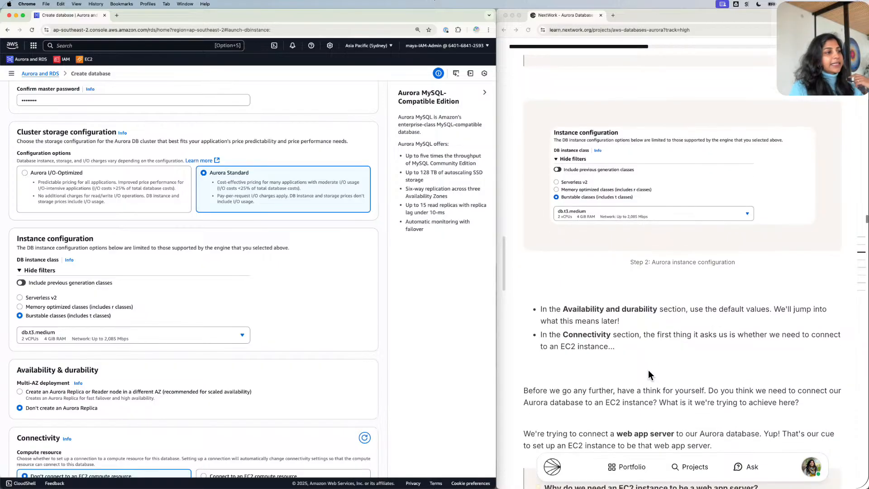
{"action": "scroll", "coordinate": [324, 356], "scroll_direction": "down", "scroll_amount": 2}
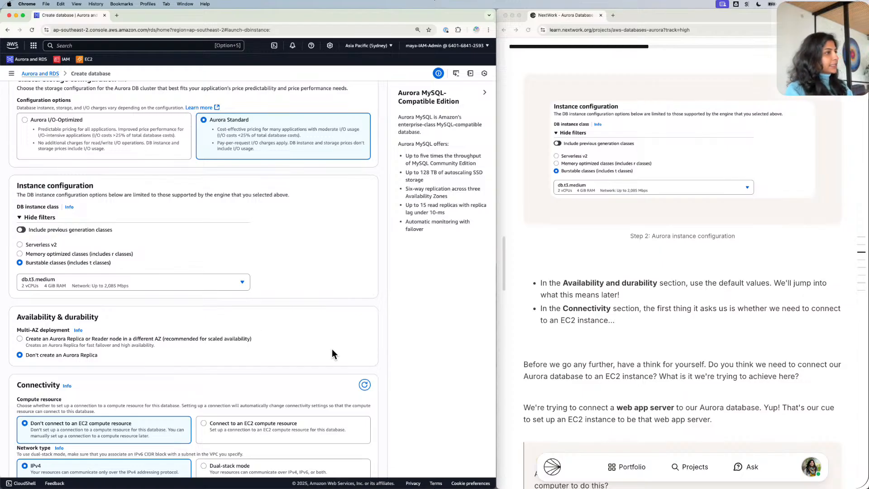
{"action": "scroll", "coordinate": [332, 349], "scroll_direction": "down", "scroll_amount": 1}
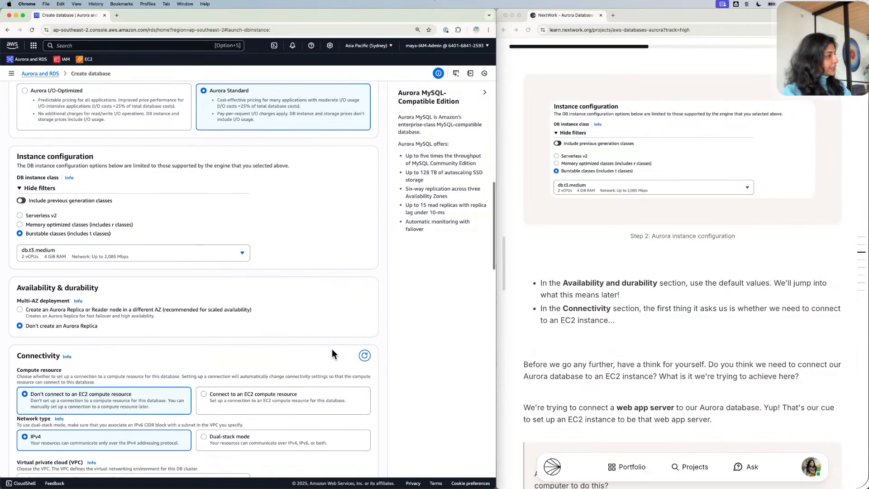
{"action": "scroll", "coordinate": [332, 354], "scroll_direction": "down", "scroll_amount": 3}
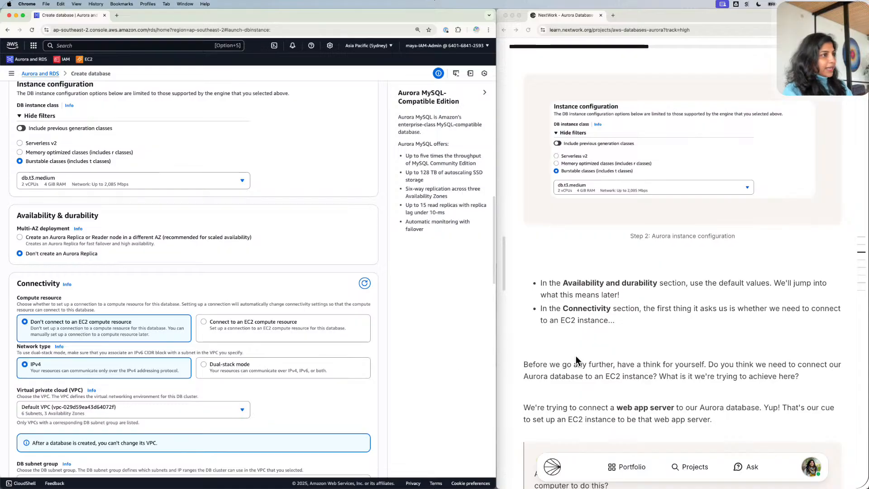
{"action": "scroll", "coordinate": [660, 349], "scroll_direction": "down", "scroll_amount": 4}
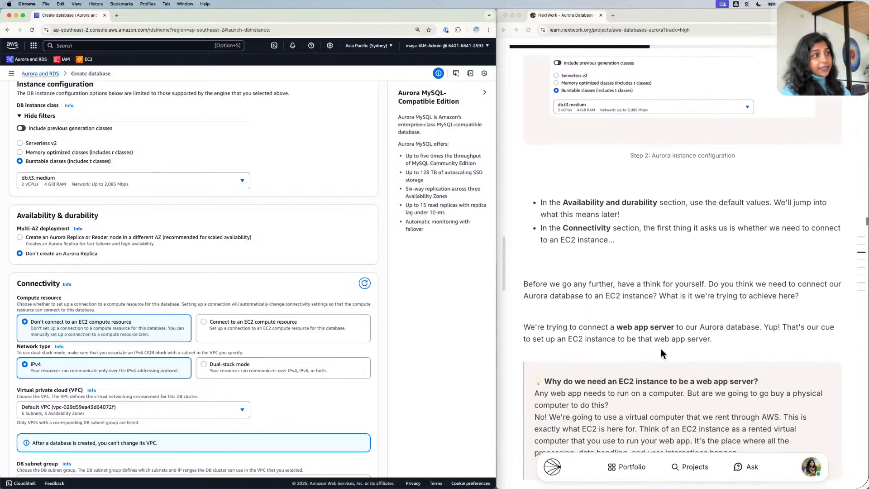
{"action": "scroll", "coordinate": [660, 348], "scroll_direction": "down", "scroll_amount": 2}
{"action": "scroll", "coordinate": [661, 348], "scroll_direction": "up", "scroll_amount": 2}
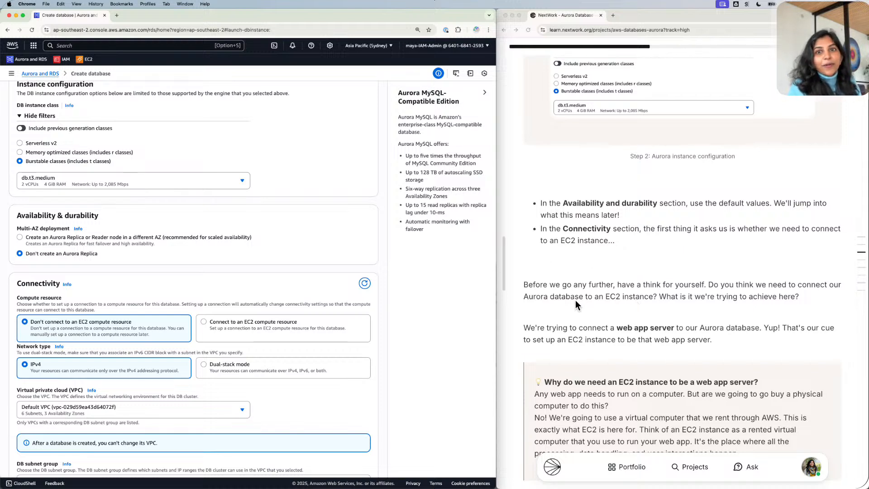
{"action": "left_click", "coordinate": [324, 322]}
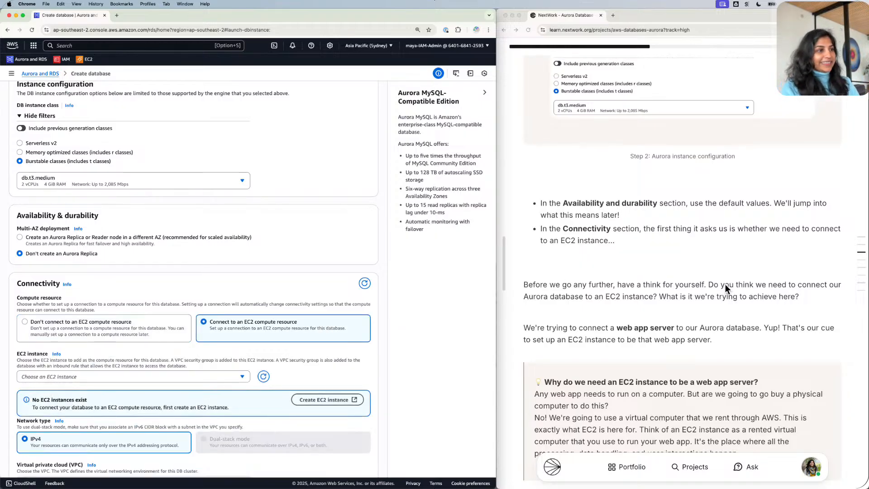
Read why the web app server needs an EC2 instance, and open the EC2 console in a new browser tab.
{"action": "scroll", "coordinate": [725, 285], "scroll_direction": "down", "scroll_amount": 3}
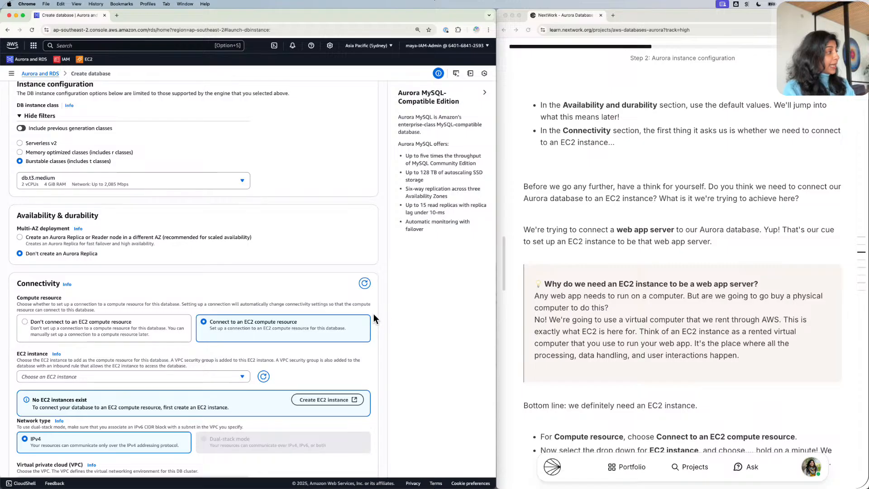
{"action": "scroll", "coordinate": [373, 316], "scroll_direction": "down", "scroll_amount": 2}
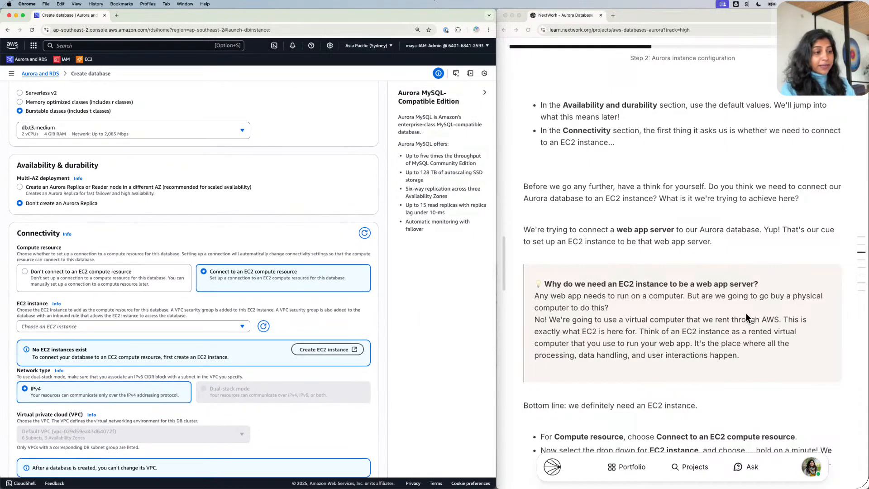
{"action": "scroll", "coordinate": [645, 311], "scroll_direction": "down", "scroll_amount": 1}
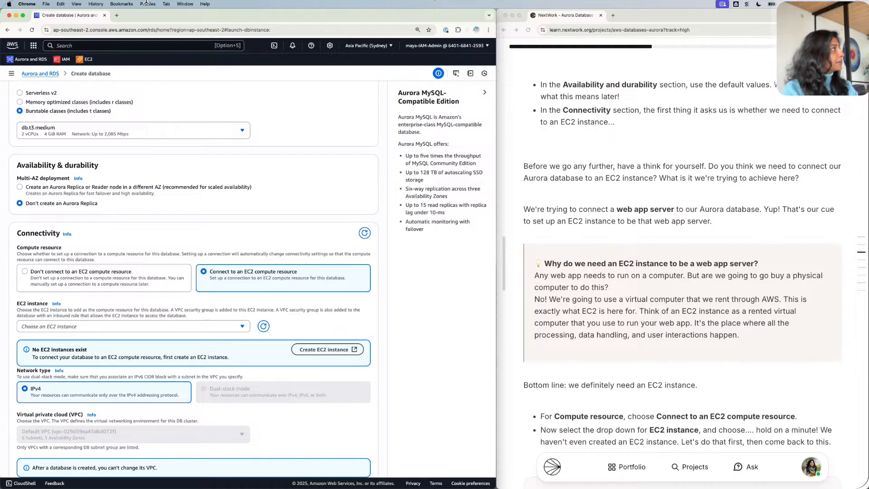
{"action": "left_click", "coordinate": [119, 12]}
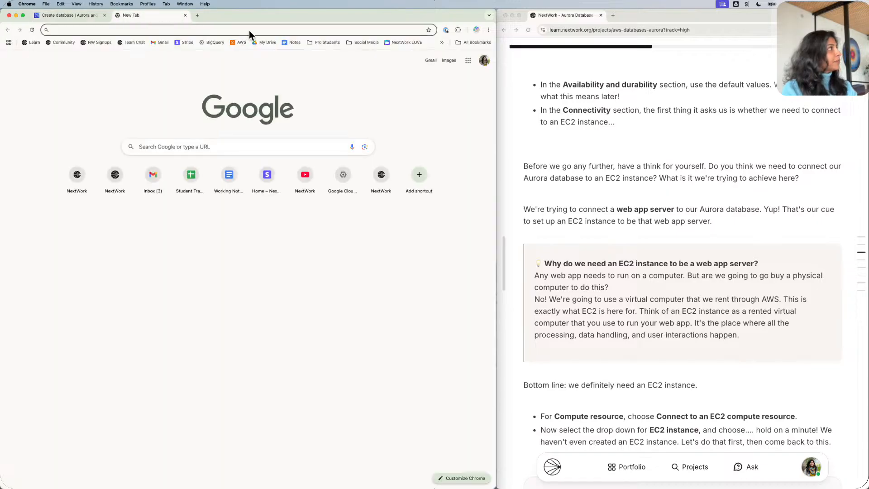
{"action": "left_click", "coordinate": [240, 39]}
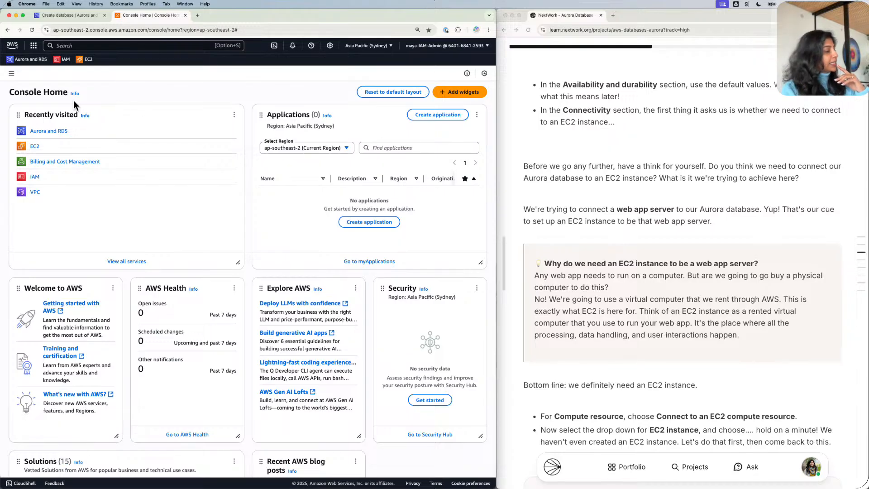
{"action": "left_click", "coordinate": [88, 59]}
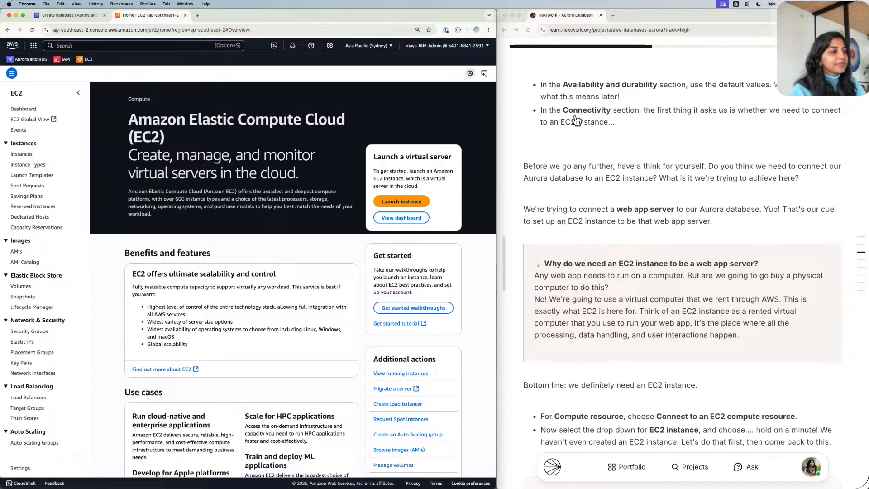
Return to the Create database form and check its Connectivity settings against the guide's compute resource and EC2 instance instructions.
{"action": "scroll", "coordinate": [596, 136], "scroll_direction": "down", "scroll_amount": 3}
{"action": "scroll", "coordinate": [596, 135], "scroll_direction": "down", "scroll_amount": 2}
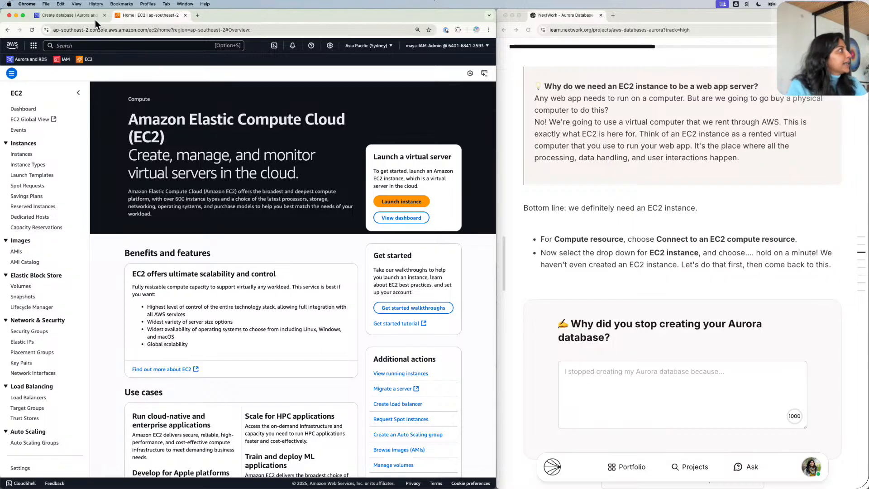
{"action": "left_click", "coordinate": [62, 11]}
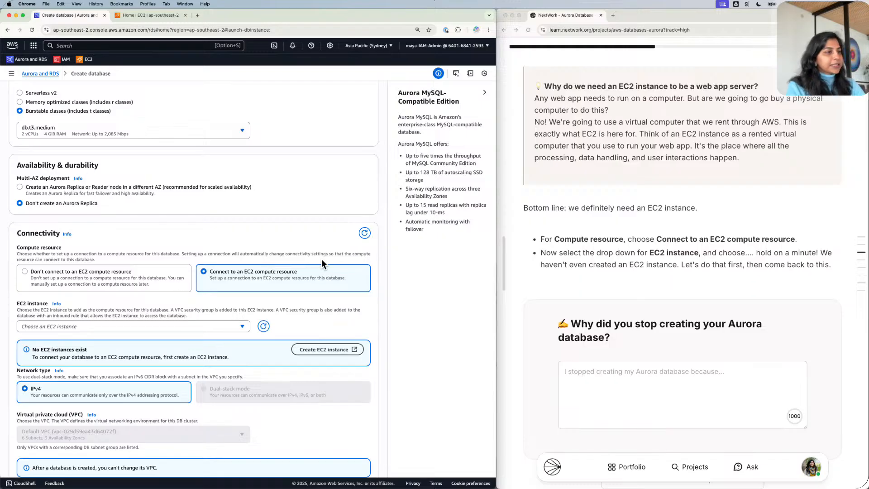
{"action": "scroll", "coordinate": [739, 247], "scroll_direction": "down", "scroll_amount": 1}
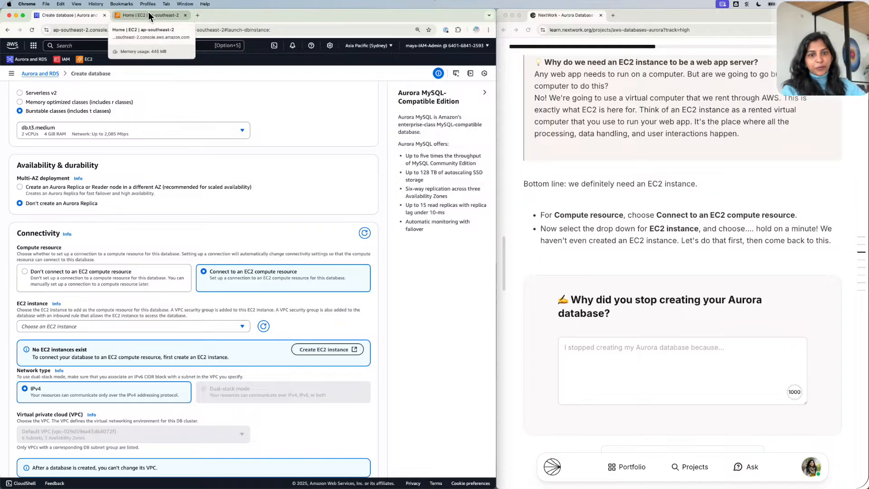
Begin the guide's answer on why Aurora database creation was stopped with "I stopped creating my Aurora database because I need".
{"action": "scroll", "coordinate": [642, 173], "scroll_direction": "down", "scroll_amount": 2}
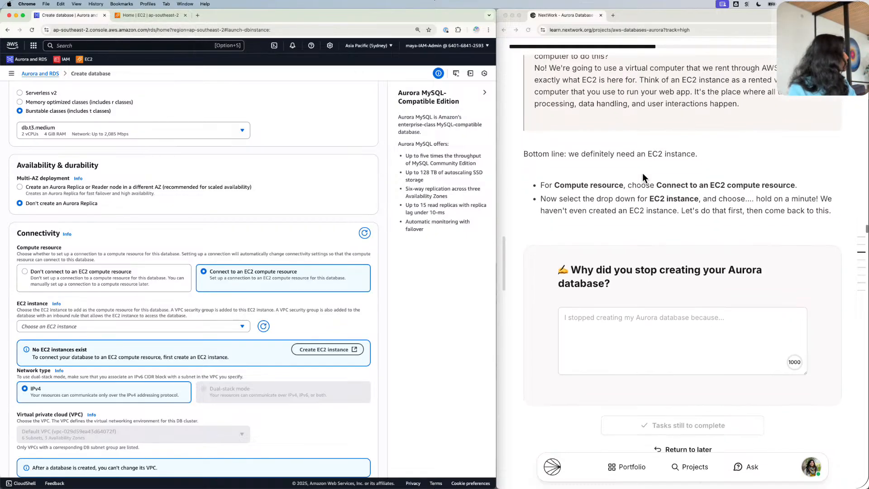
{"action": "left_click", "coordinate": [645, 343]}
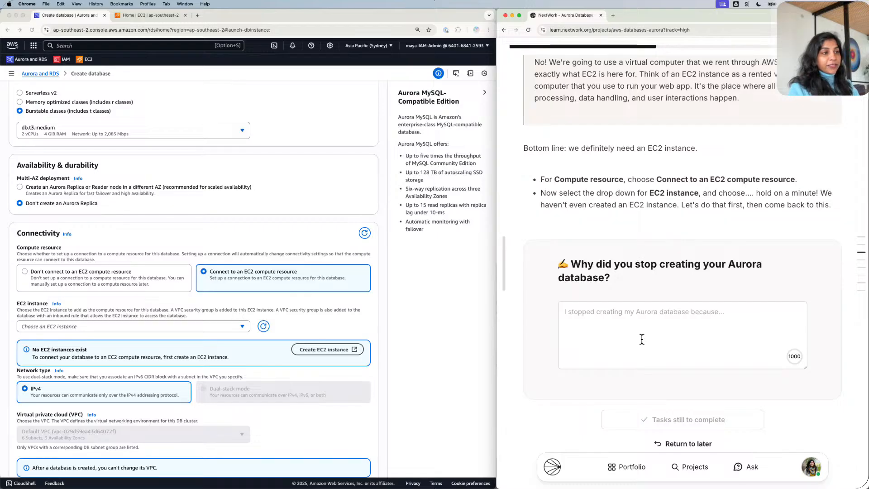
{"action": "left_click", "coordinate": [640, 340]}
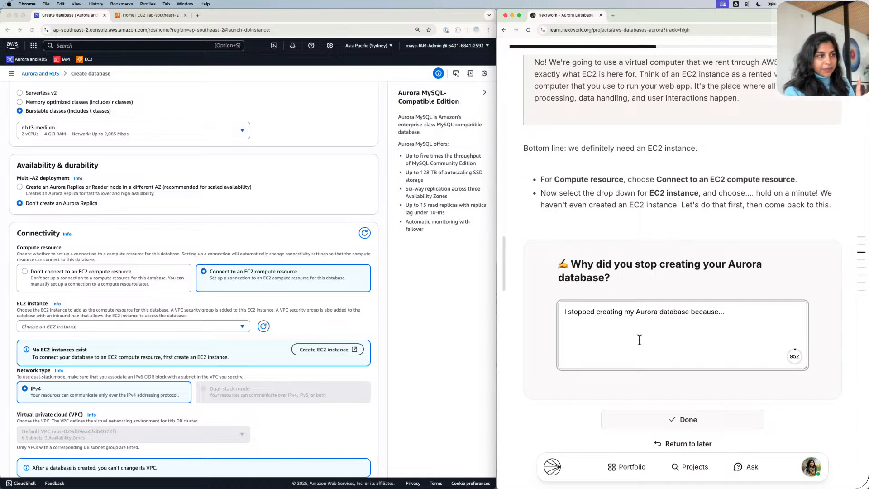
{"action": "key", "text": "BackSpace"}
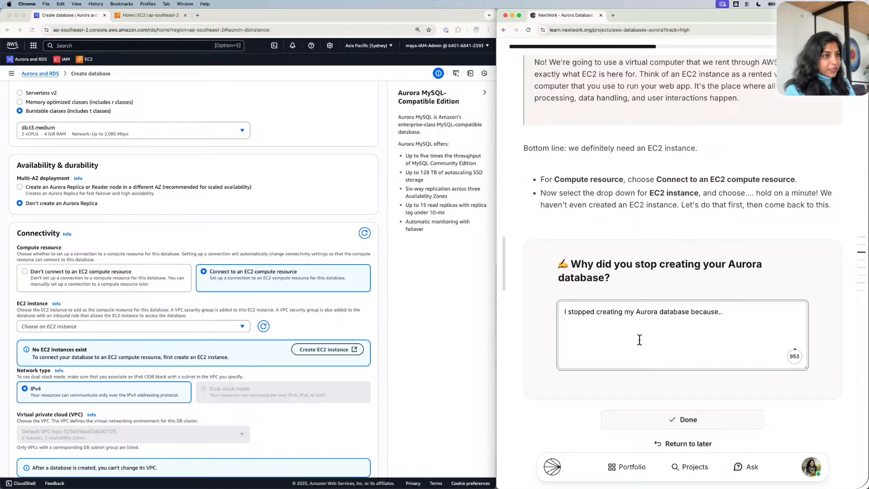
{"action": "type", "text": "I need "}
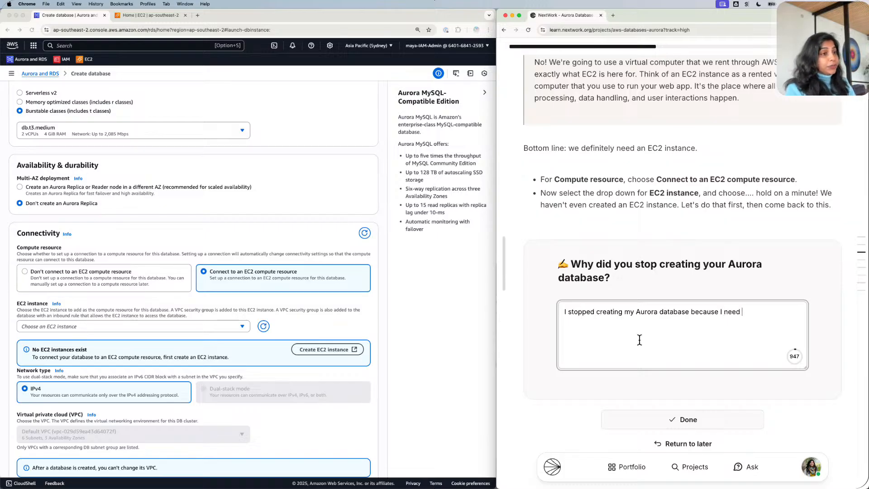
Continue the answer about why the Aurora database creation was stopped with "to create an EC2 instance".
{"action": "type", "text": "to creat"}
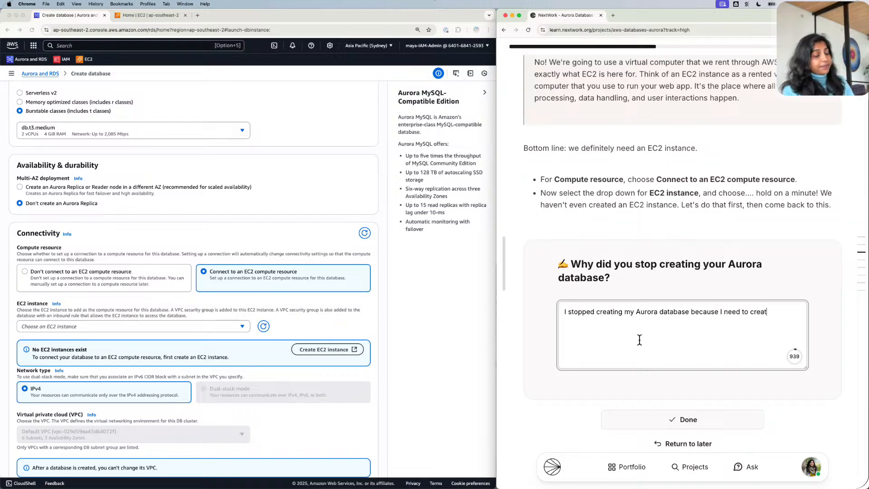
{"action": "type", "text": "e an EC"}
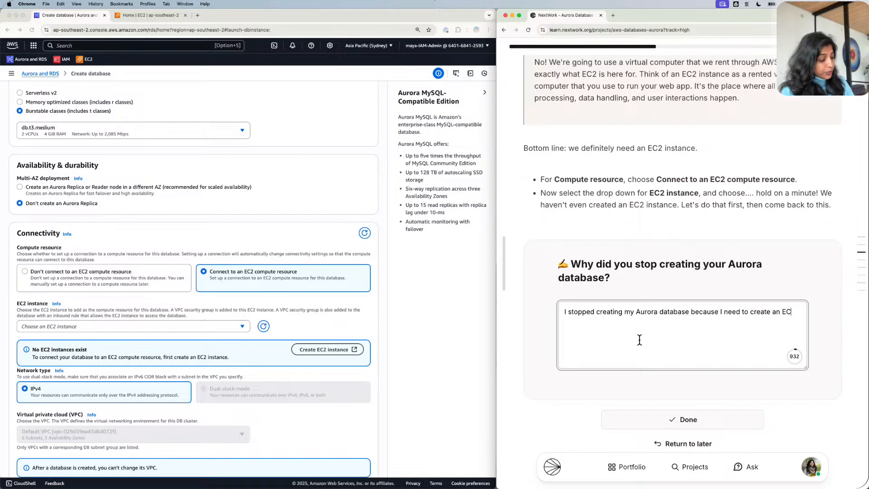
{"action": "type", "text": "2 i"}
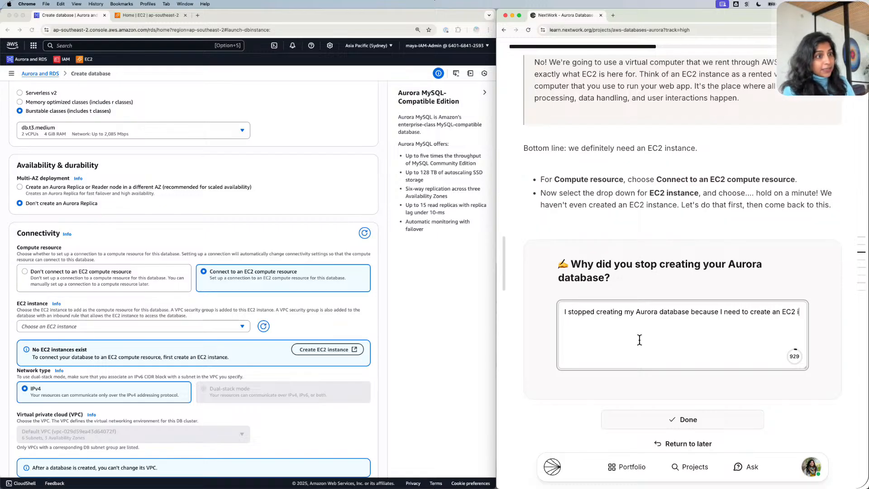
{"action": "type", "text": "nstance "}
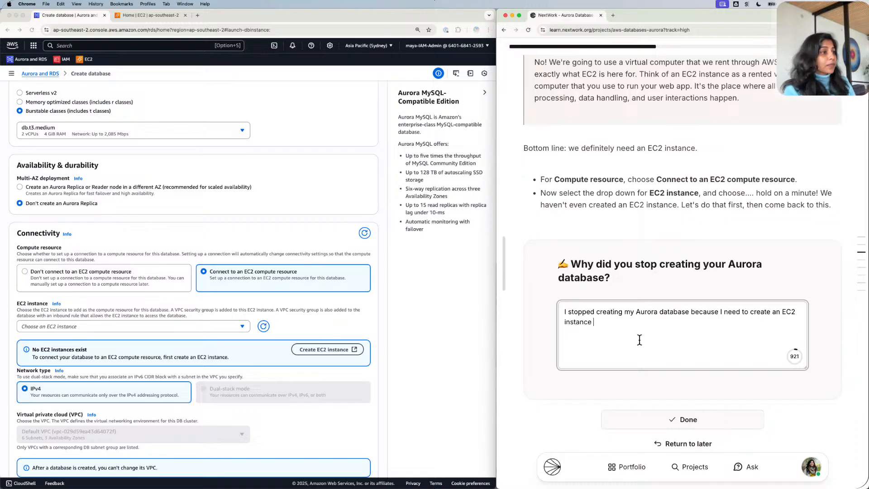
Finish the answer with "so that I can connect the Aurora database with the EC2 instance." and submit it.
{"action": "type", "text": "so that"}
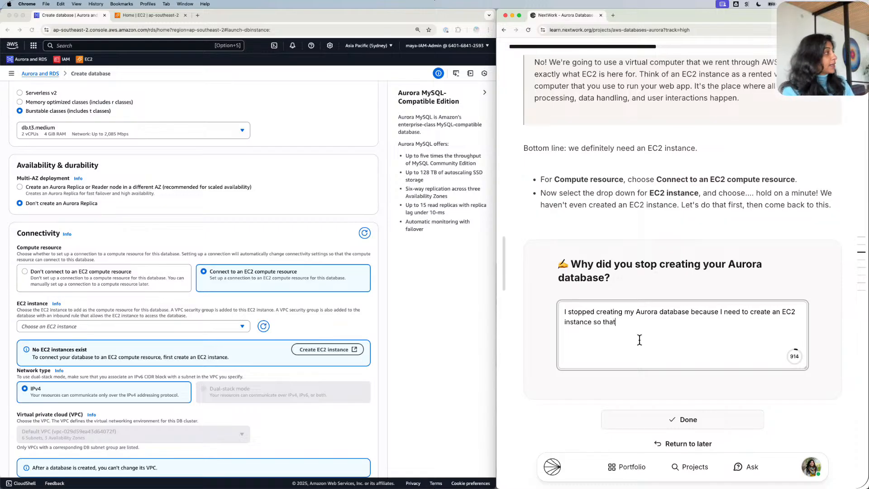
{"action": "type", "text": " I can co"}
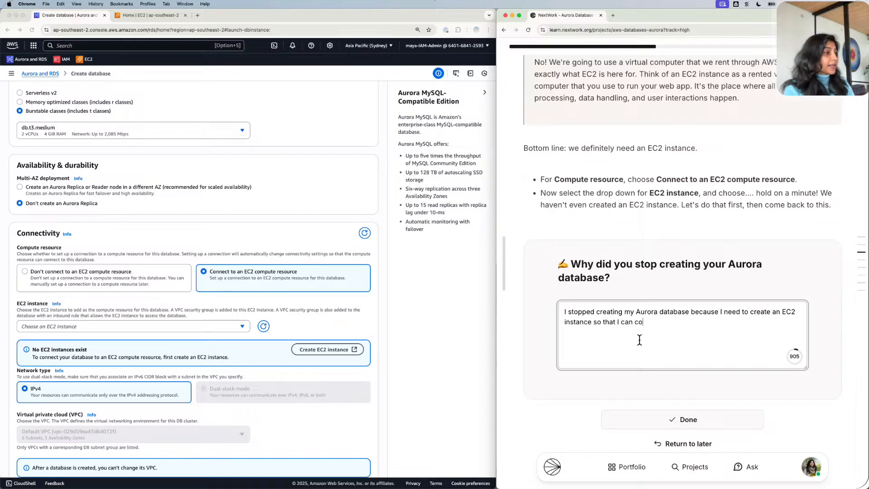
{"action": "type", "text": "nnect the two"}
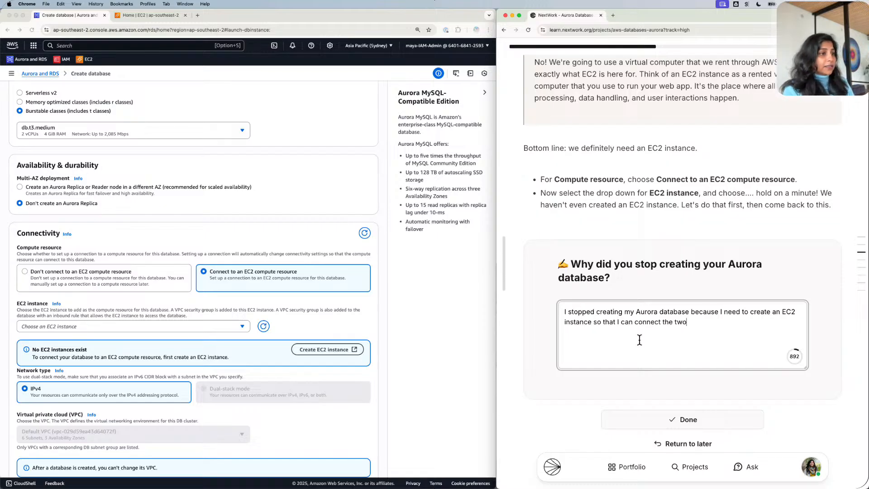
{"action": "key", "text": "BackSpace"}
{"action": "key", "text": "BackSpace"}
{"action": "key", "text": "BackSpace"}
{"action": "type", "text": "Aurora d"}
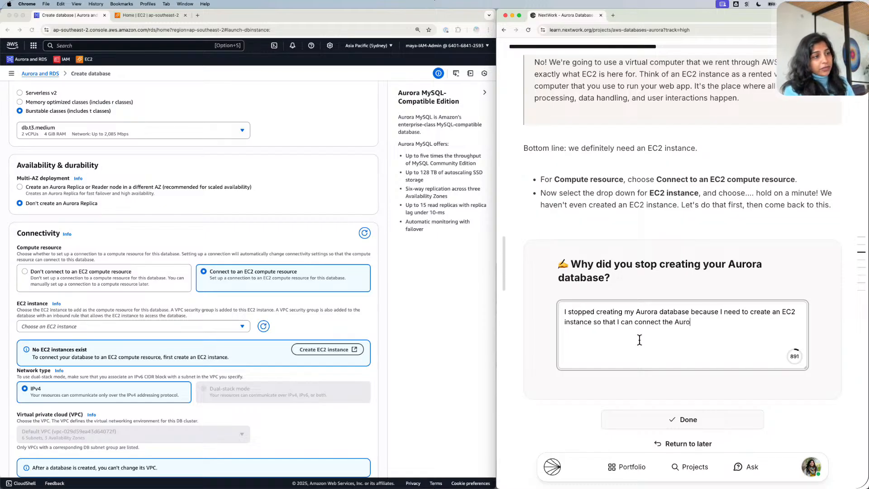
{"action": "type", "text": "atabas"}
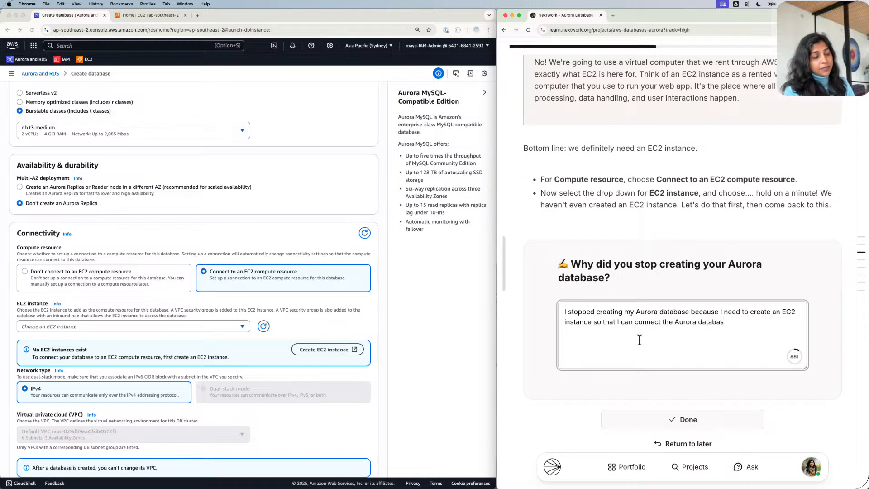
{"action": "type", "text": "e with the E"}
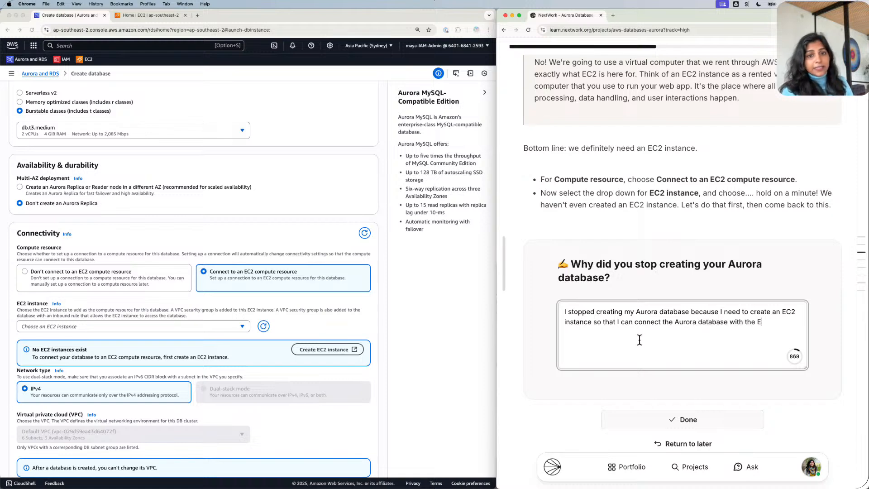
{"action": "type", "text": "C2 instance."}
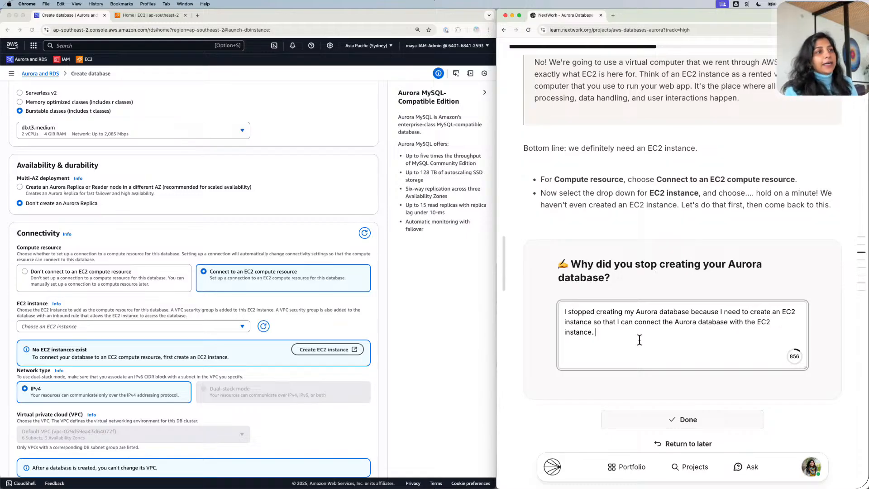
{"action": "left_click", "coordinate": [705, 413]}
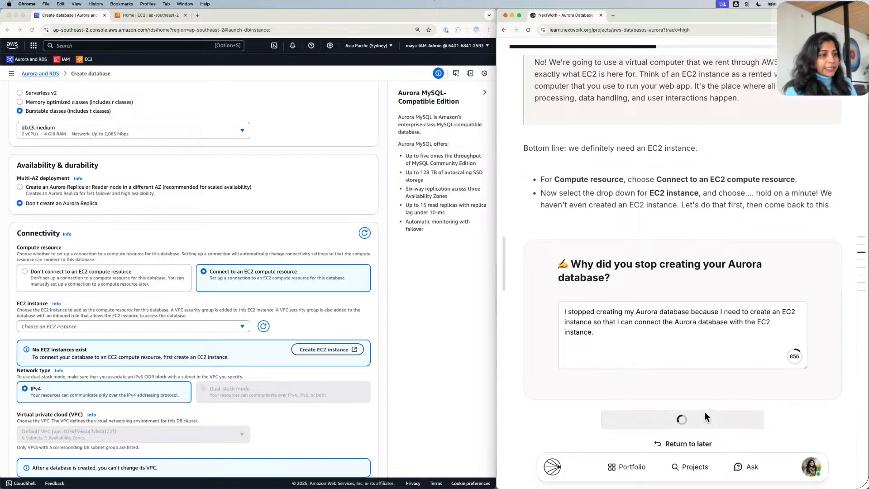
In Step 3's "What are we doing in this step?" answer, replace the ellipsis after "I will" with "create an EC2 instance".
{"action": "scroll", "coordinate": [626, 278], "scroll_direction": "down", "scroll_amount": 6}
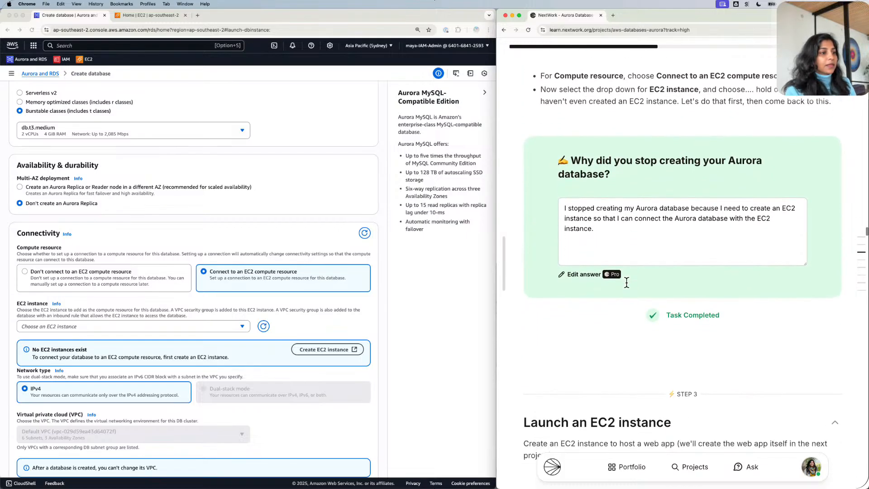
{"action": "scroll", "coordinate": [627, 283], "scroll_direction": "down", "scroll_amount": 4}
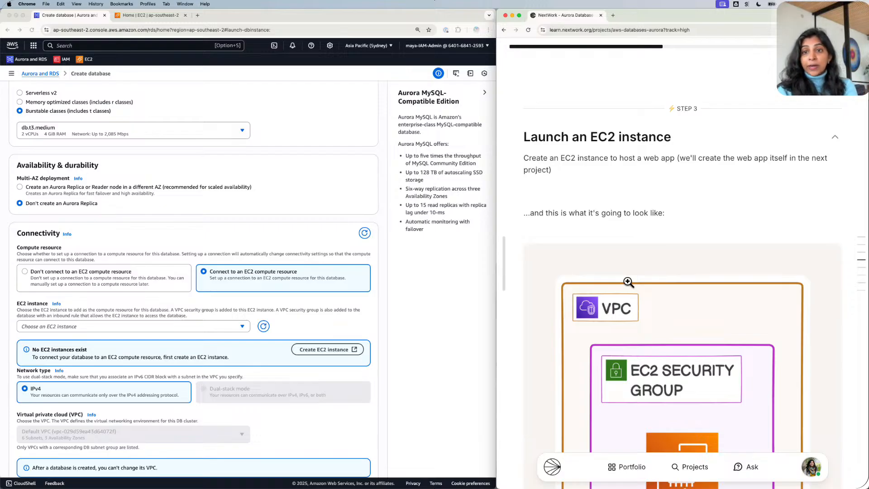
{"action": "scroll", "coordinate": [637, 257], "scroll_direction": "down", "scroll_amount": 5}
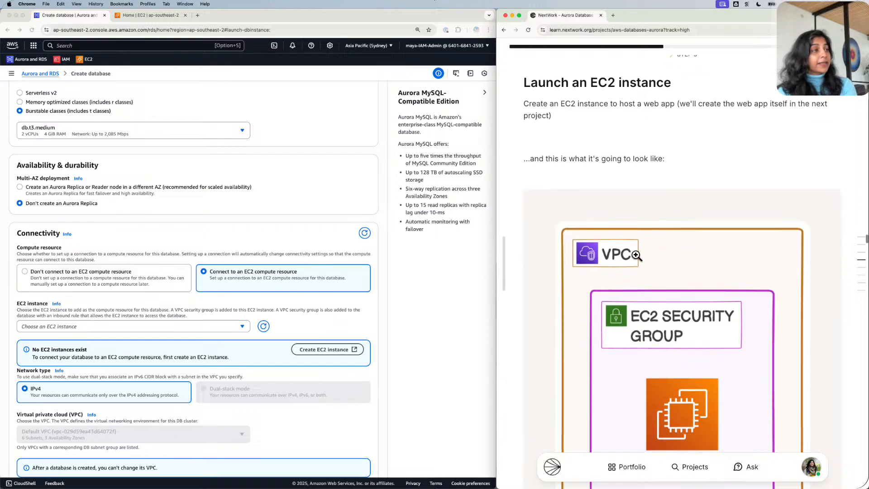
{"action": "scroll", "coordinate": [636, 256], "scroll_direction": "down", "scroll_amount": 10}
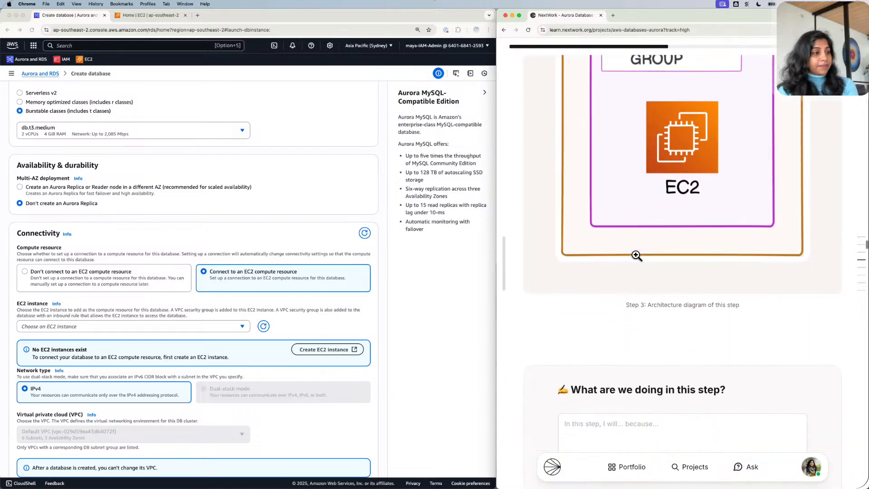
{"action": "left_click", "coordinate": [623, 273]}
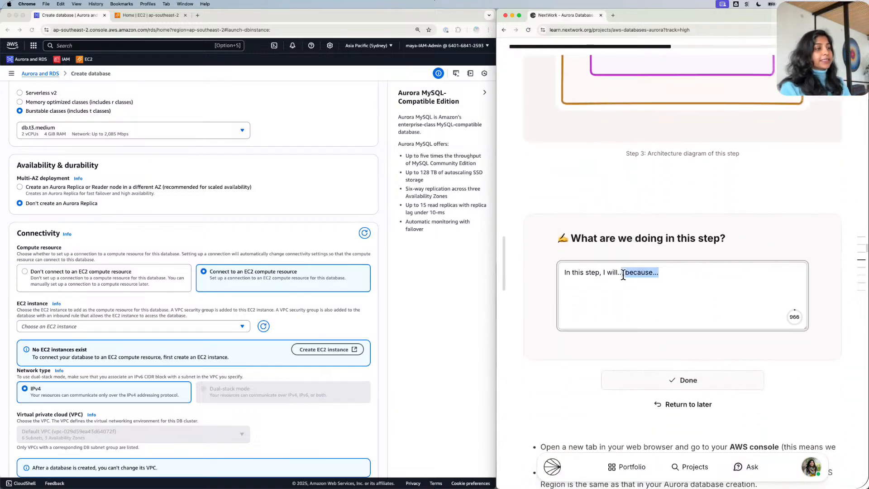
{"action": "left_click", "coordinate": [670, 279]}
{"action": "left_click", "coordinate": [622, 267]}
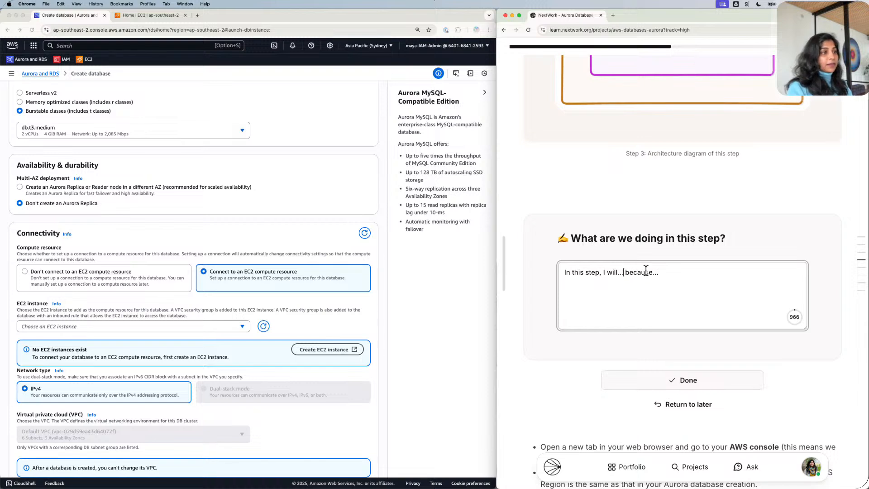
{"action": "key", "text": "XF86AudioRaiseVolume"}
{"action": "key", "text": "BackSpace"}
{"action": "key", "text": "BackSpace"}
{"action": "key", "text": "BackSpace"}
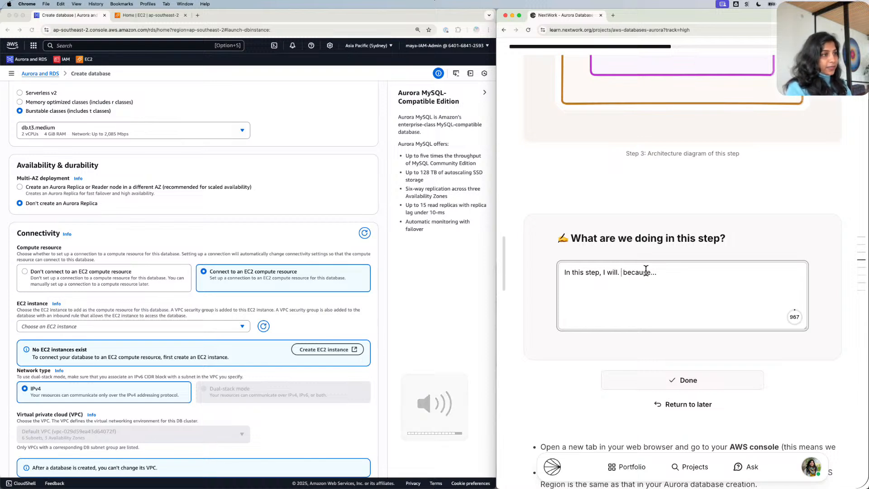
{"action": "type", "text": "crea"}
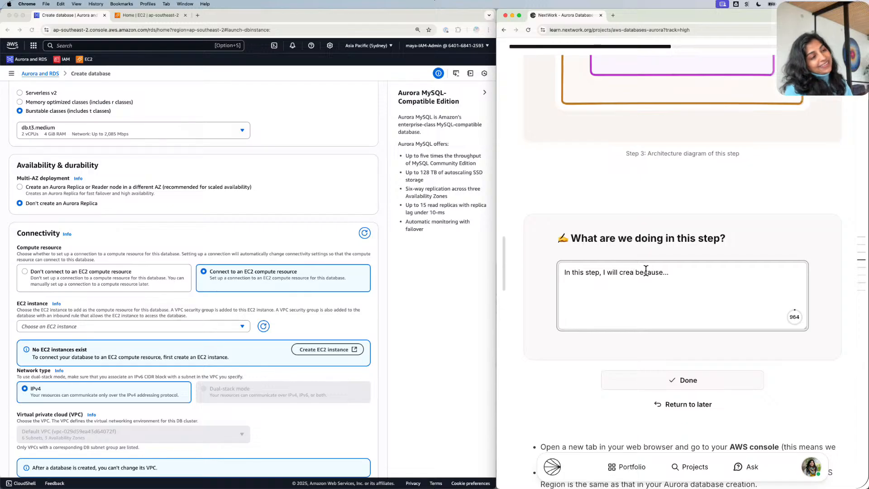
{"action": "type", "text": "te an "}
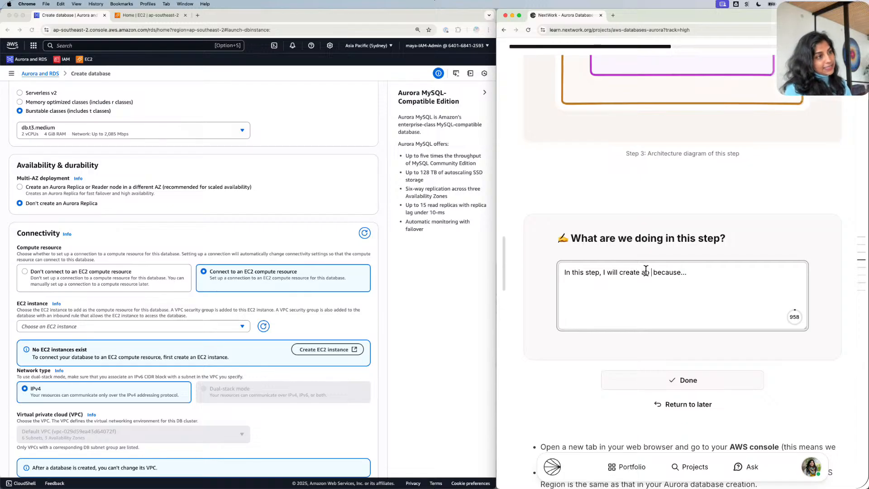
{"action": "type", "text": "EC"}
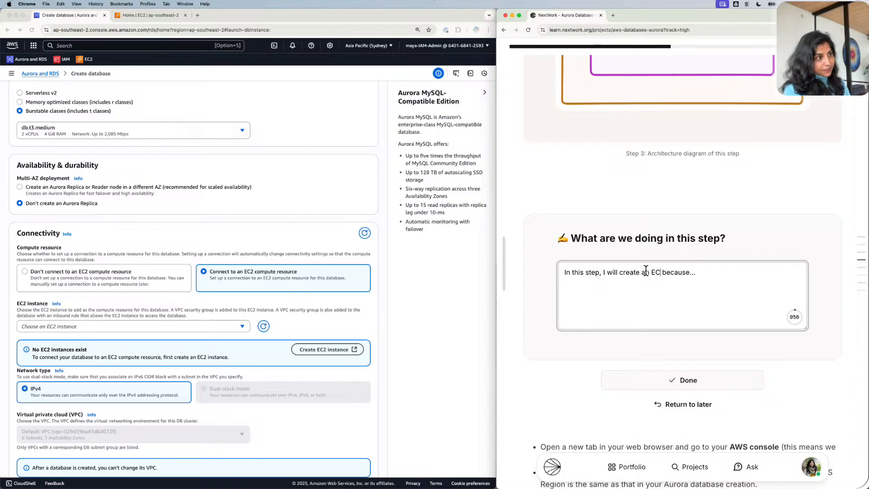
{"action": "type", "text": "2 in"}
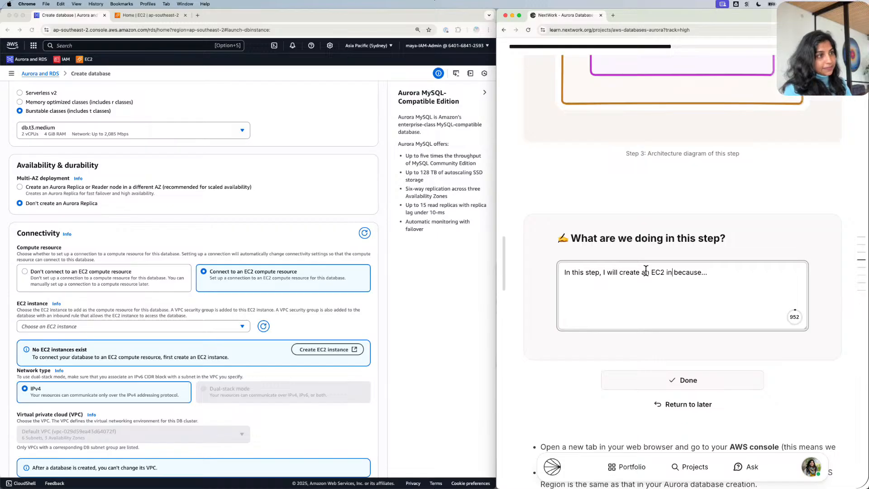
{"action": "type", "text": "stance"}
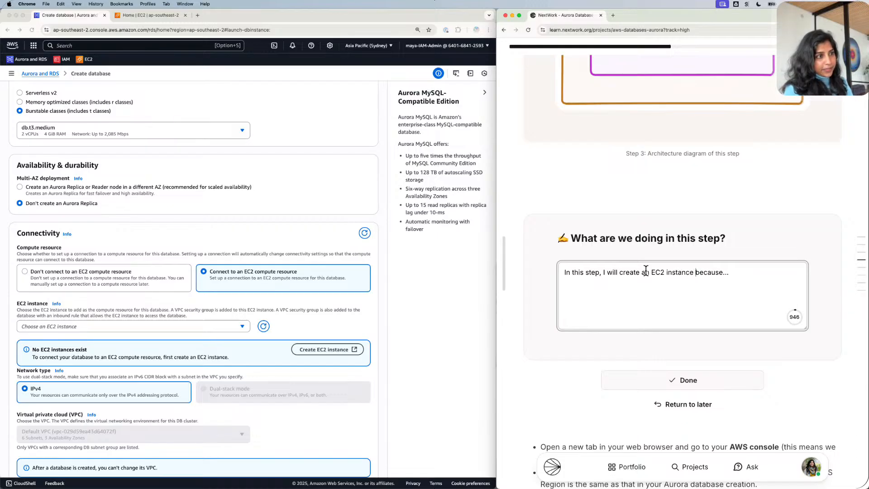
Complete the Step 3 answer after "because" with "I want to connect with my Aurora database." and submit it.
{"action": "type", "text": " I w"}
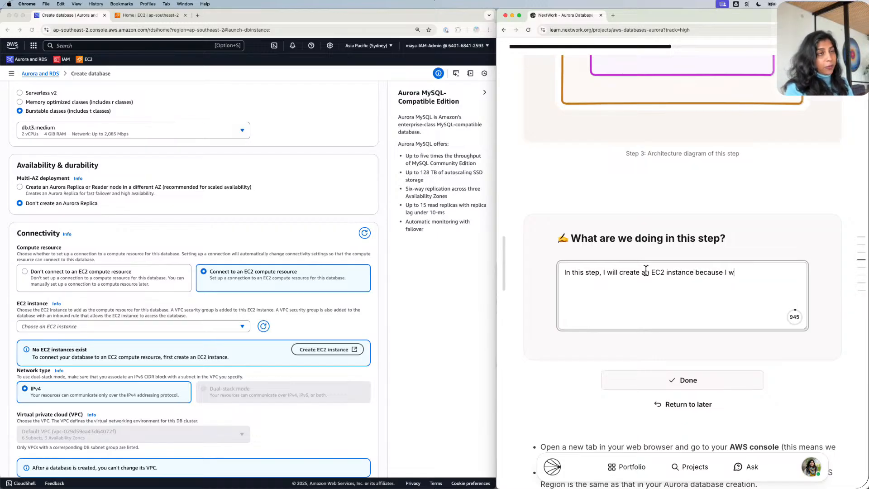
{"action": "type", "text": "ant to connect at"}
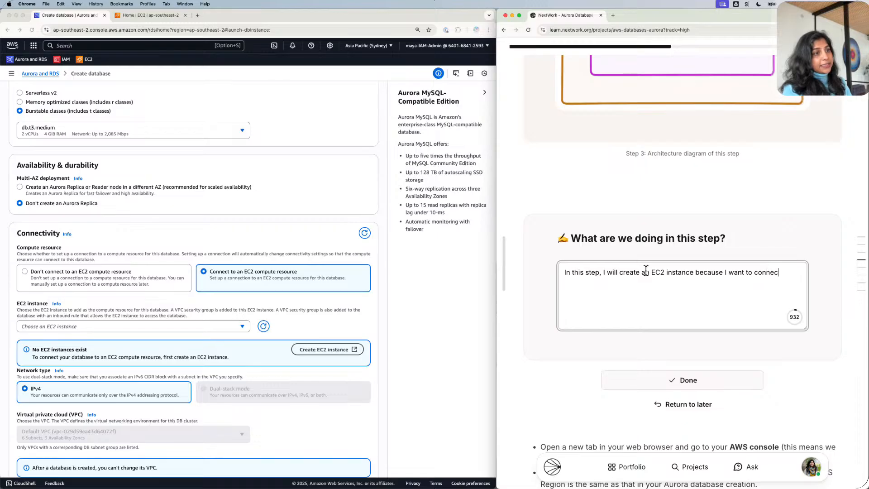
{"action": "key", "text": "BackSpace"}
{"action": "key", "text": "BackSpace"}
{"action": "type", "text": "with"}
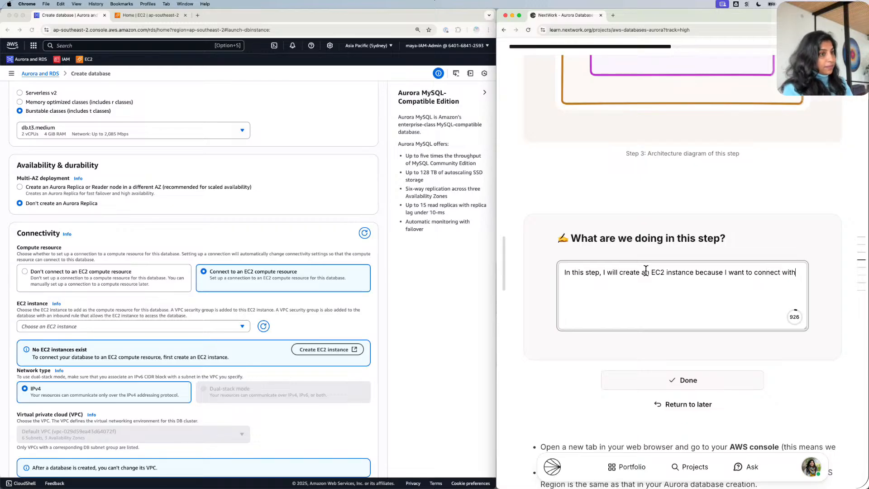
{"action": "type", "text": " my Auro"}
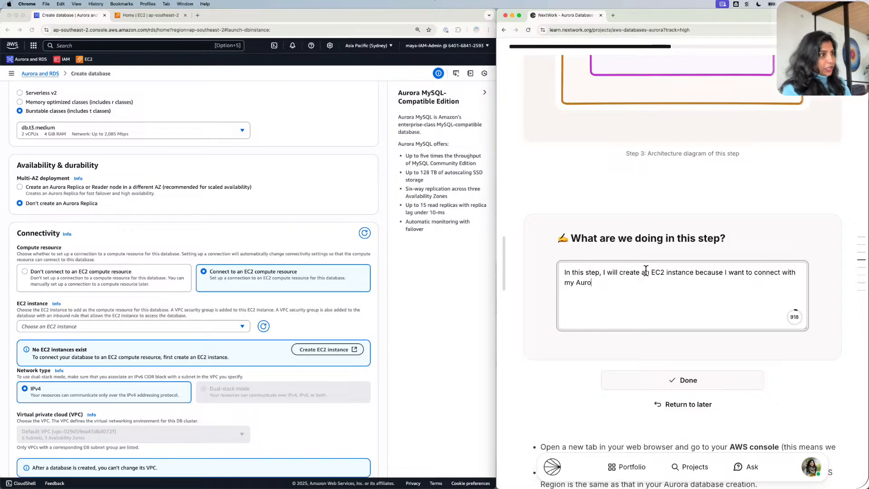
{"action": "type", "text": "ra database,"}
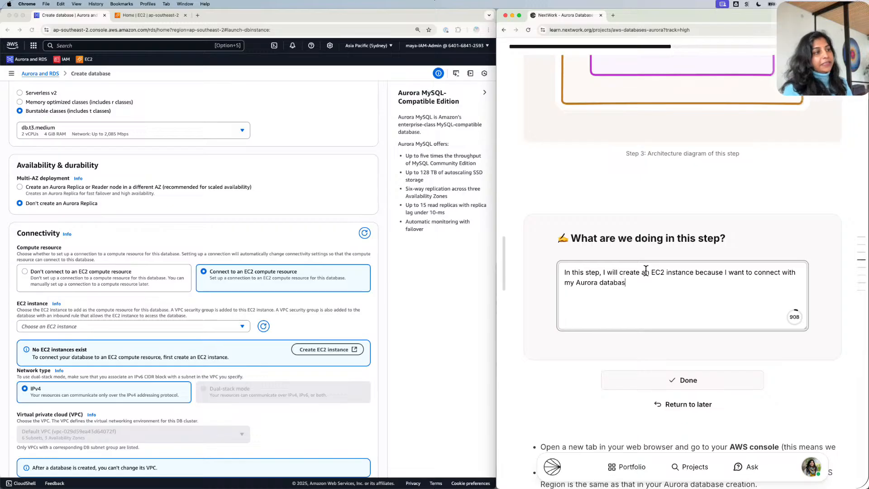
{"action": "key", "text": "BackSpace"}
{"action": "type", "text": "."}
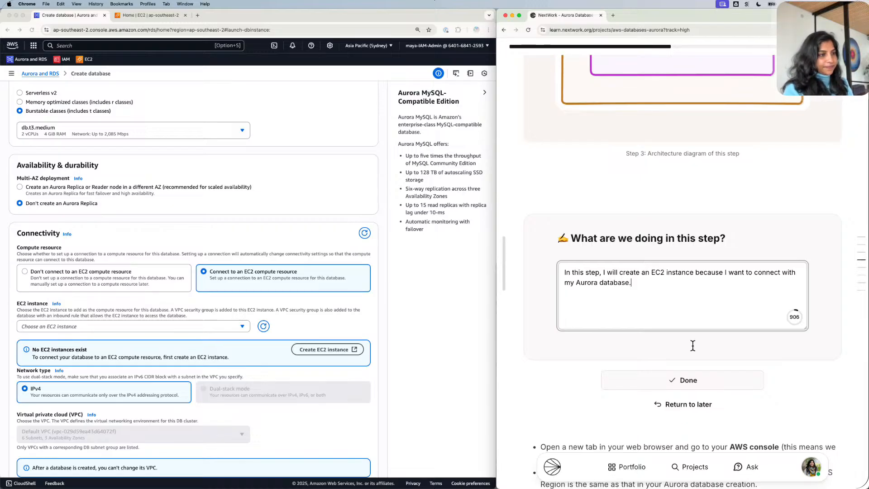
{"action": "left_click", "coordinate": [683, 380]}
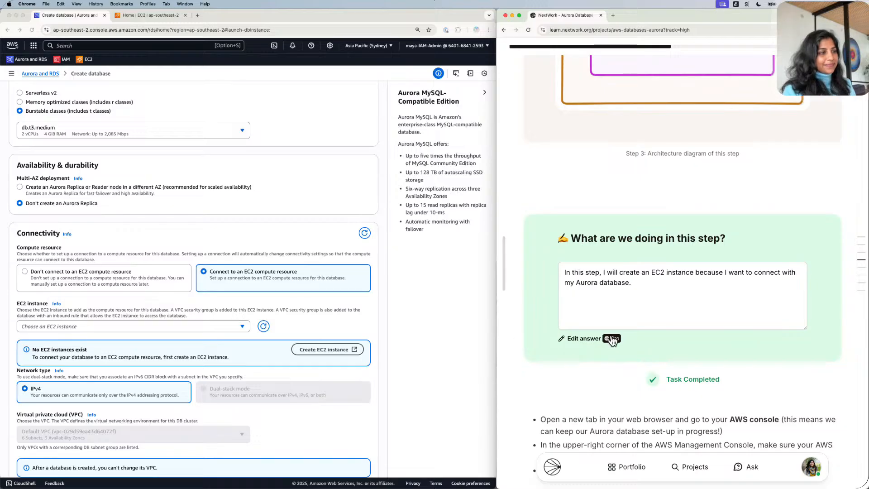
Bring up the already opened EC2 console page, keeping the Aurora setup open, and return to the project instructions.
{"action": "scroll", "coordinate": [607, 337], "scroll_direction": "down", "scroll_amount": 2}
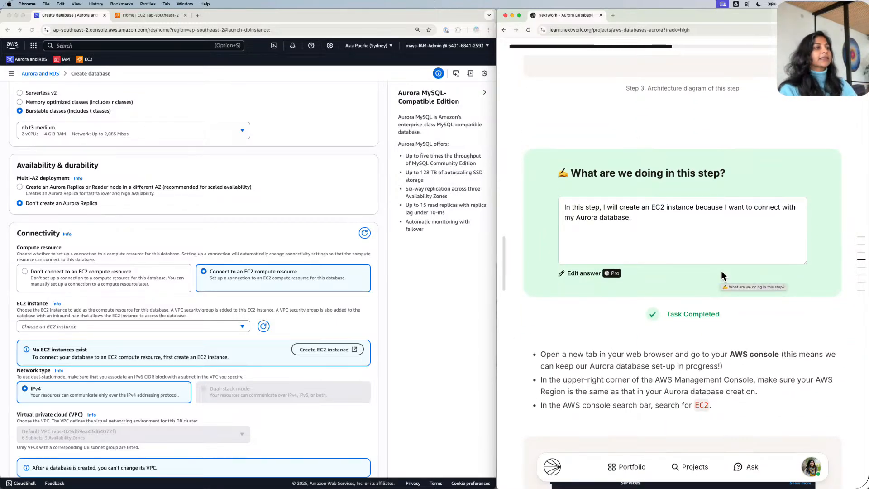
{"action": "scroll", "coordinate": [722, 275], "scroll_direction": "down", "scroll_amount": 3}
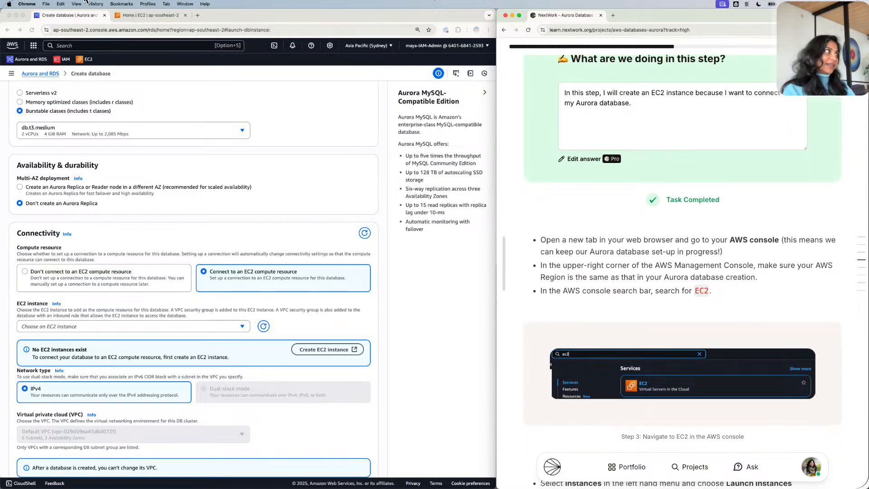
{"action": "left_click", "coordinate": [135, 14]}
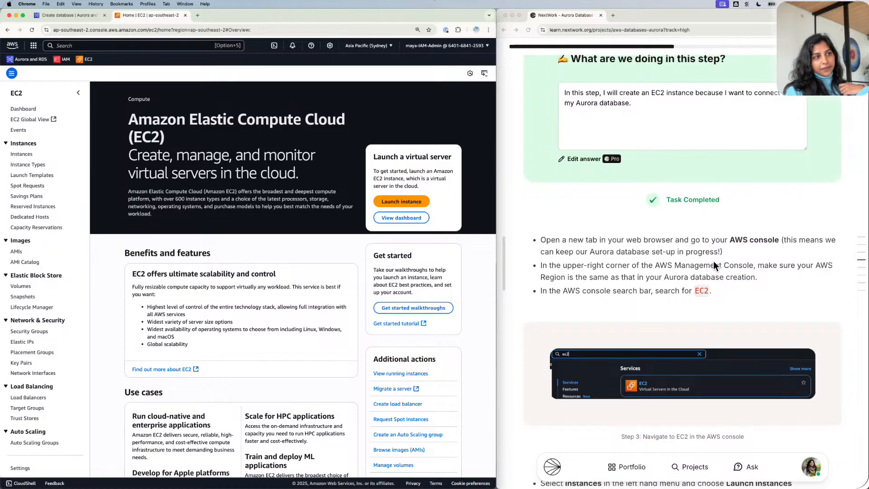
{"action": "left_click", "coordinate": [702, 283]}
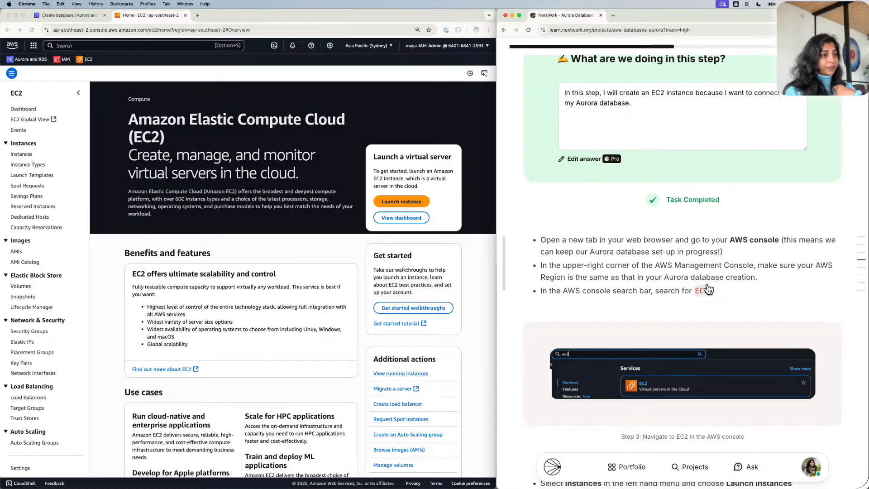
Open the EC2 Instances list and start launching a new instance, following the project instructions.
{"action": "left_click", "coordinate": [707, 289]}
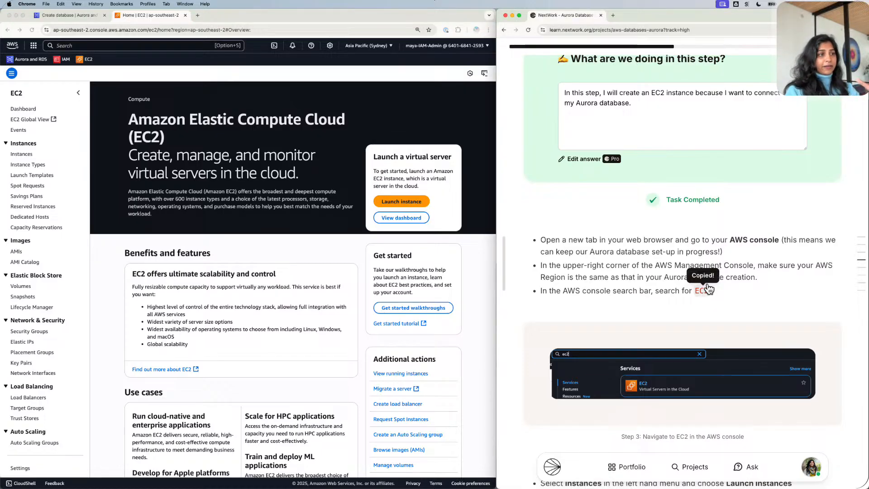
{"action": "left_click", "coordinate": [110, 40]}
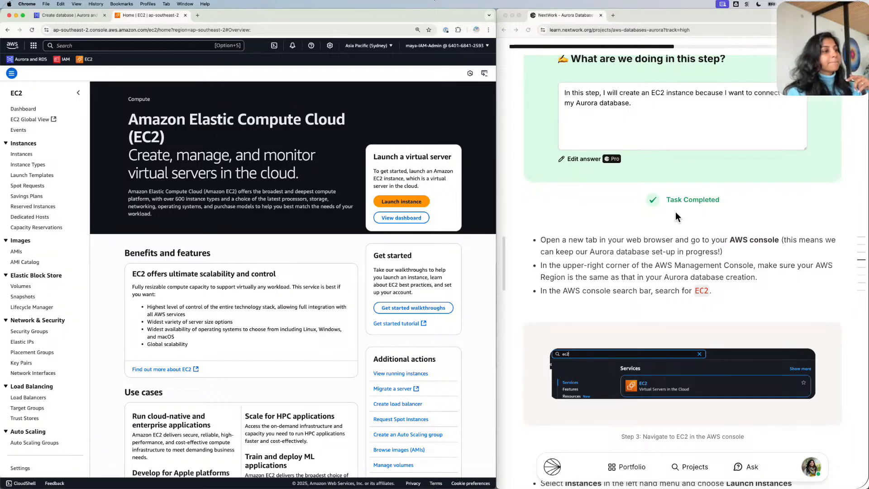
{"action": "scroll", "coordinate": [677, 217], "scroll_direction": "down", "scroll_amount": 5}
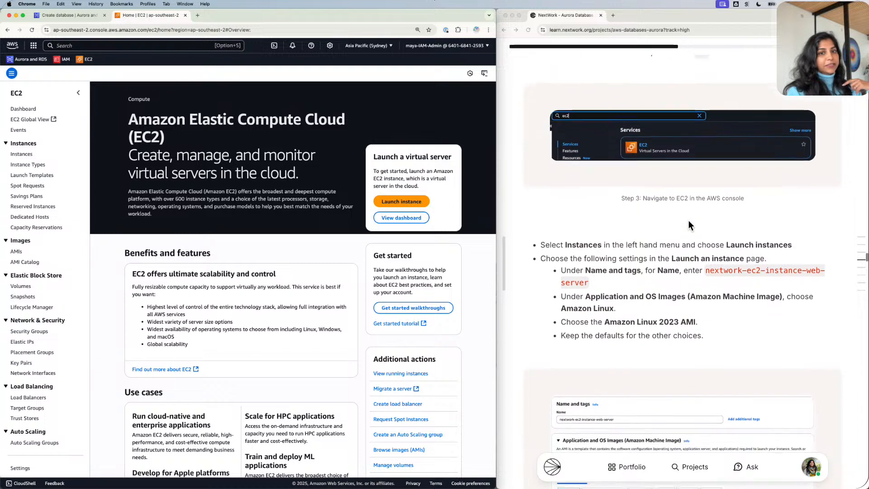
{"action": "scroll", "coordinate": [689, 220], "scroll_direction": "down", "scroll_amount": 1}
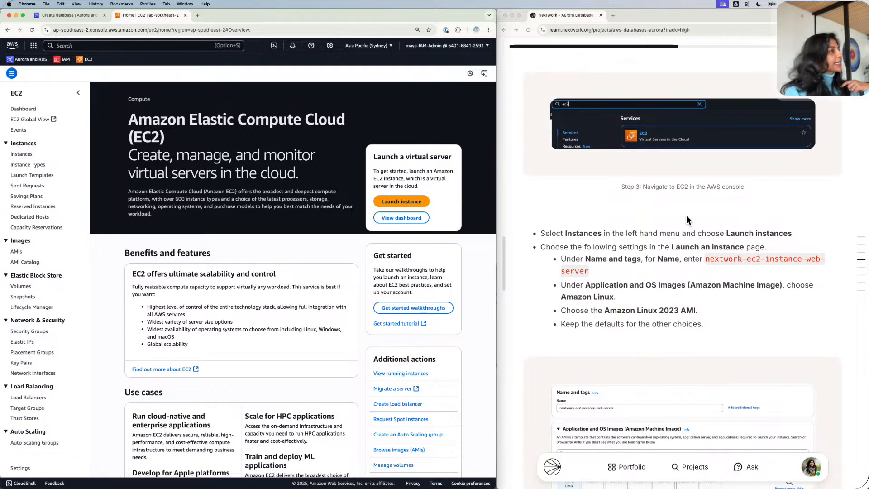
{"action": "left_click", "coordinate": [31, 149]}
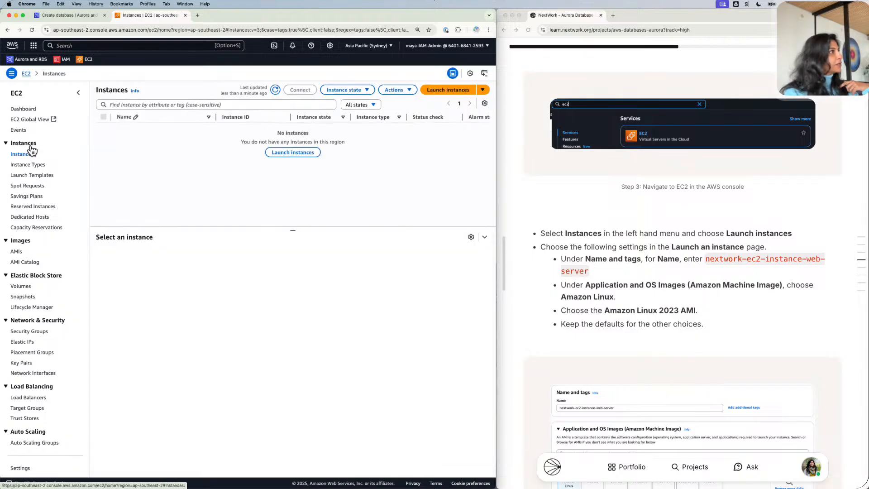
{"action": "left_click", "coordinate": [443, 89]}
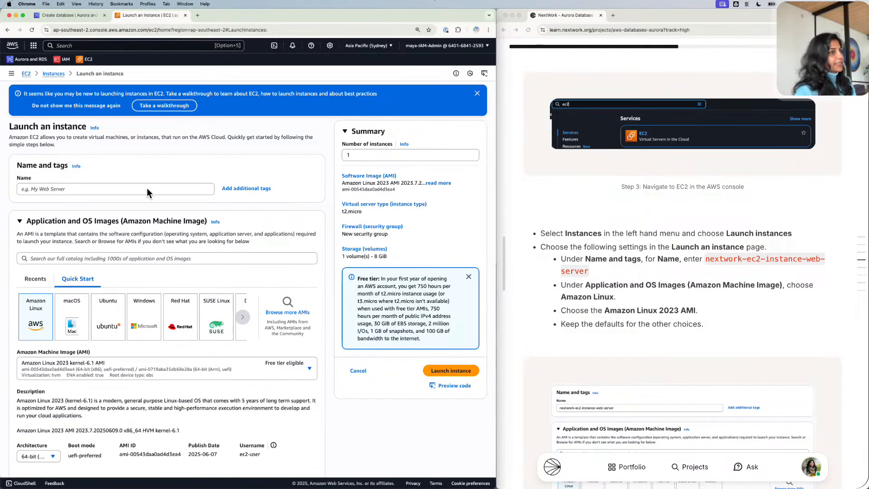
Name the new instance nextwork-ec2-instance-web-server, copying the name from the project instructions.
{"action": "left_click", "coordinate": [147, 193]}
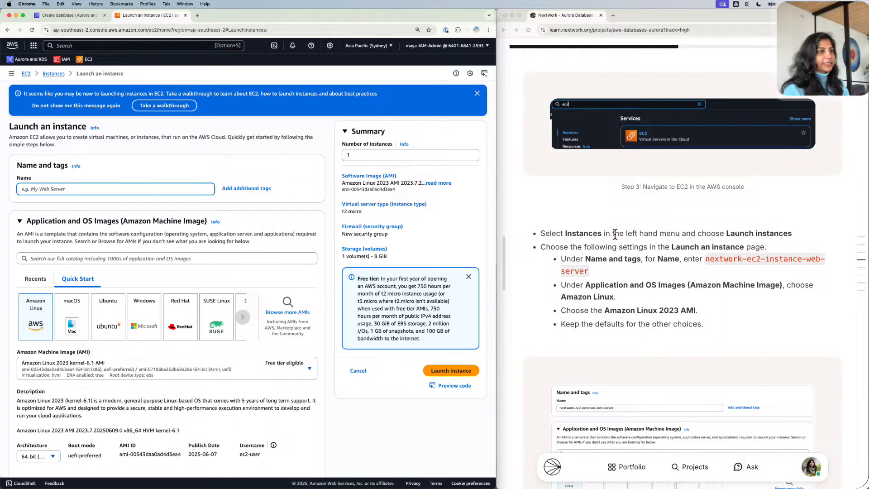
{"action": "left_click", "coordinate": [753, 257]}
{"action": "left_click", "coordinate": [753, 257]}
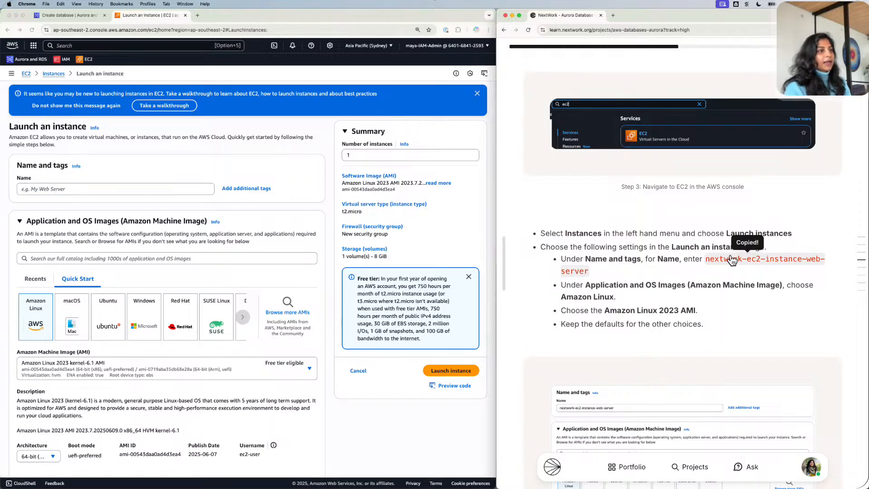
{"action": "left_click", "coordinate": [127, 185]}
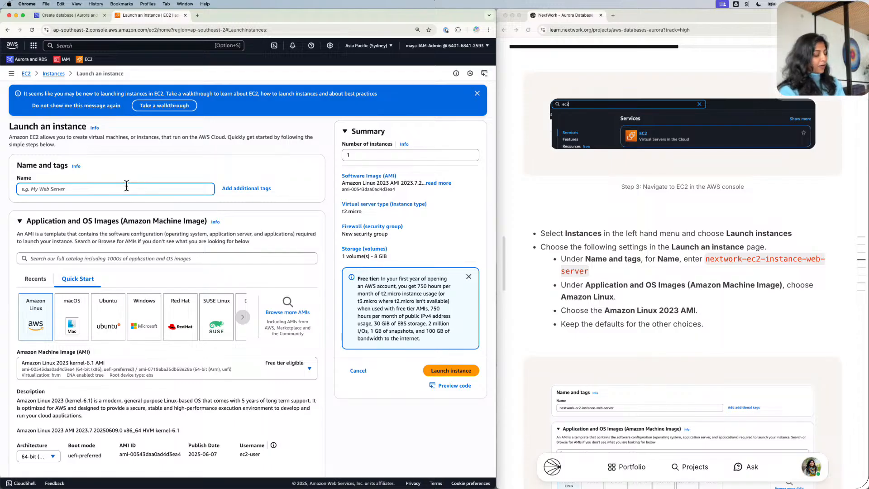
{"action": "key", "text": "cmd+v"}
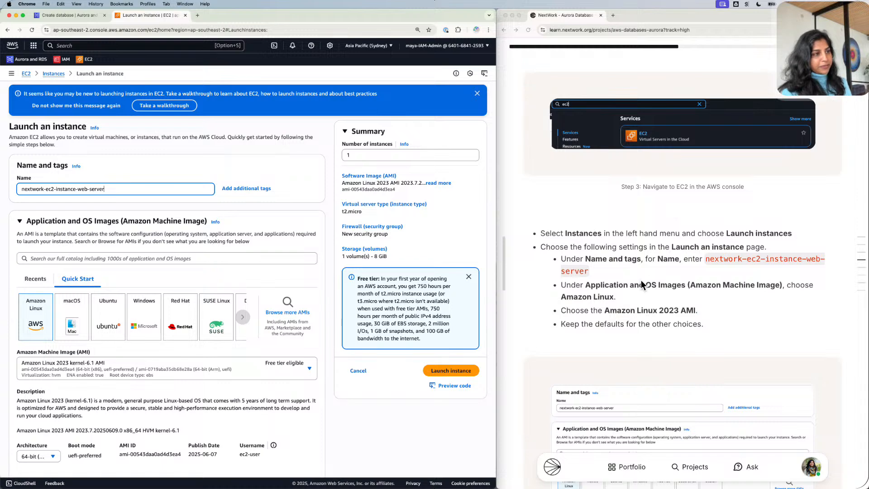
Compare the Amazon Machine Image choices with the instructions, keeping the Amazon Linux 2023 kernel-6.1 AMI.
{"action": "scroll", "coordinate": [641, 284], "scroll_direction": "down", "scroll_amount": 1}
{"action": "scroll", "coordinate": [222, 248], "scroll_direction": "down", "scroll_amount": 1}
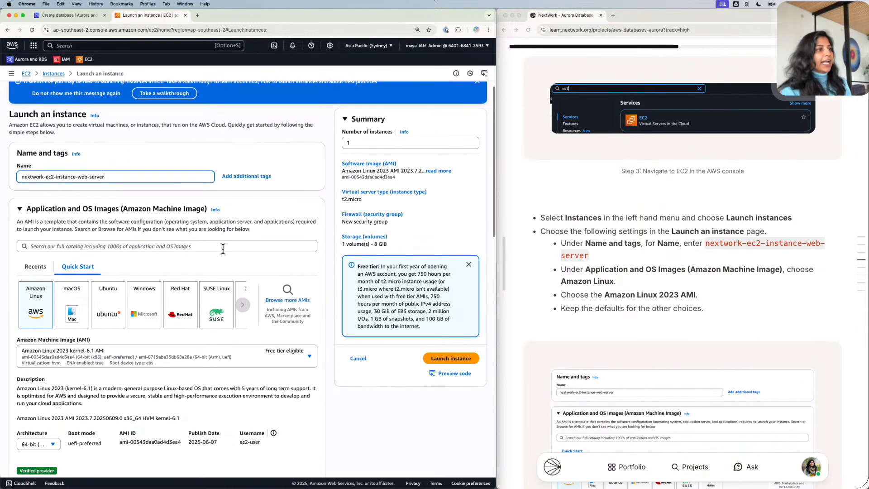
{"action": "scroll", "coordinate": [222, 249], "scroll_direction": "down", "scroll_amount": 1}
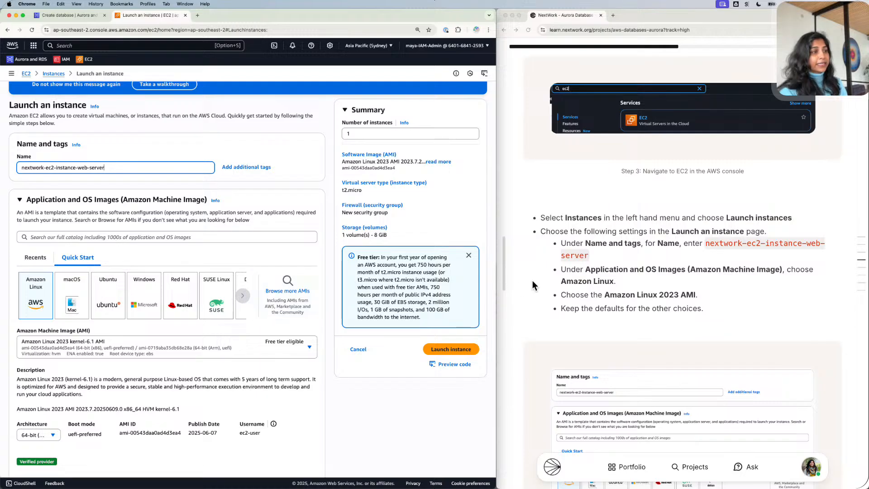
{"action": "scroll", "coordinate": [561, 313], "scroll_direction": "down", "scroll_amount": 5}
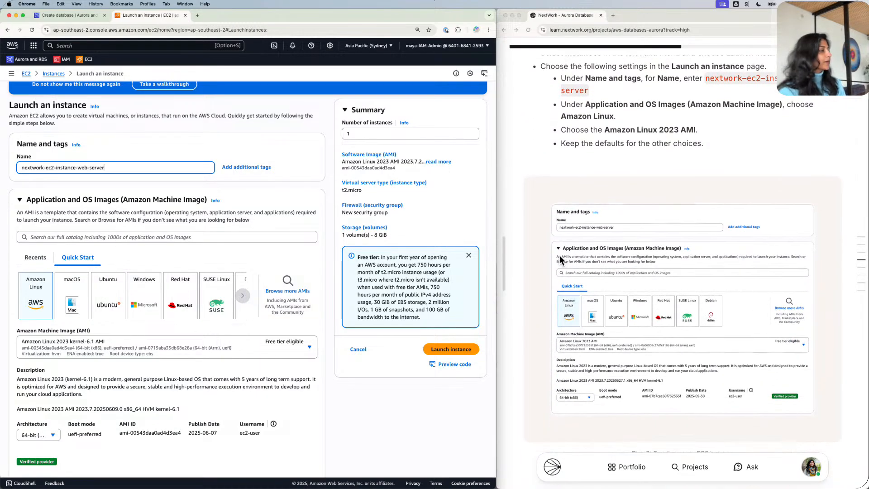
{"action": "left_click", "coordinate": [67, 343]}
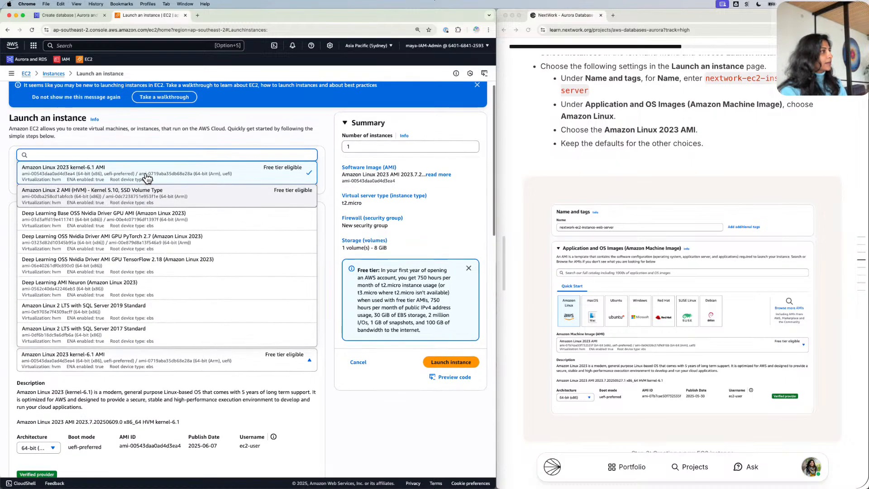
{"action": "scroll", "coordinate": [145, 179], "scroll_direction": "up", "scroll_amount": 1}
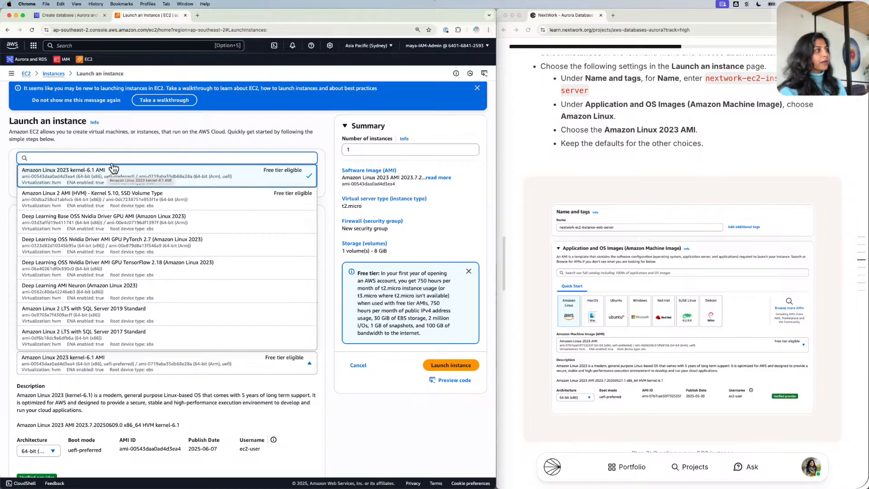
{"action": "left_click", "coordinate": [326, 166]}
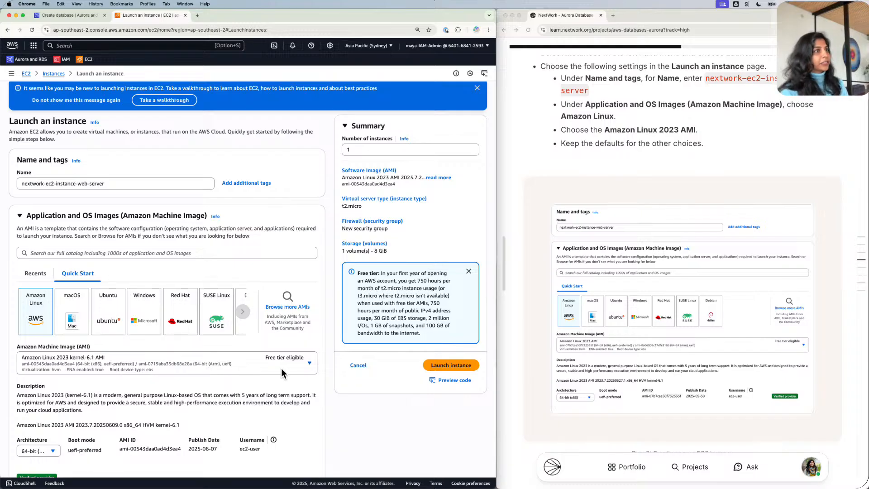
{"action": "left_click", "coordinate": [246, 357]}
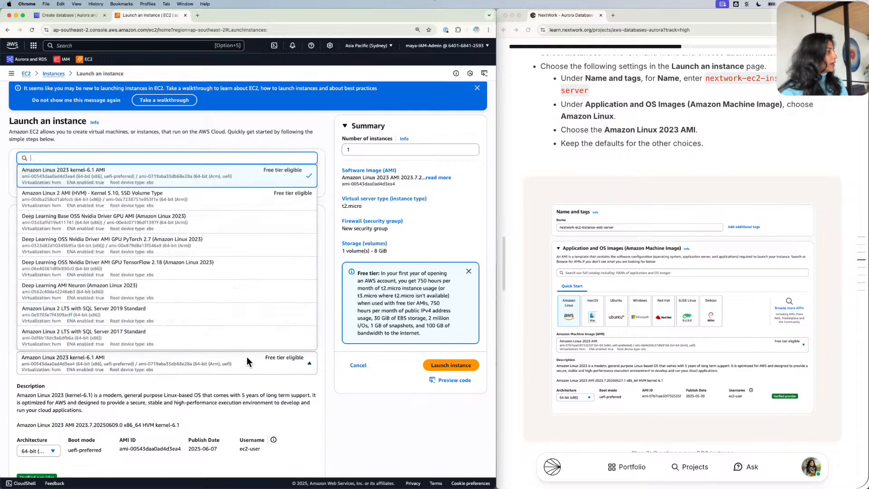
{"action": "left_click", "coordinate": [330, 390]}
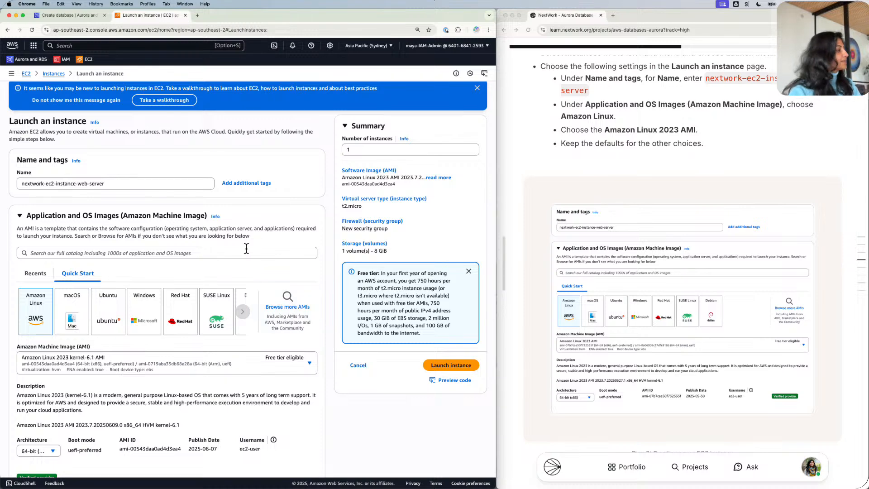
Choose t2.micro as the instance type, as given in the project instructions.
{"action": "scroll", "coordinate": [249, 247], "scroll_direction": "down", "scroll_amount": 4}
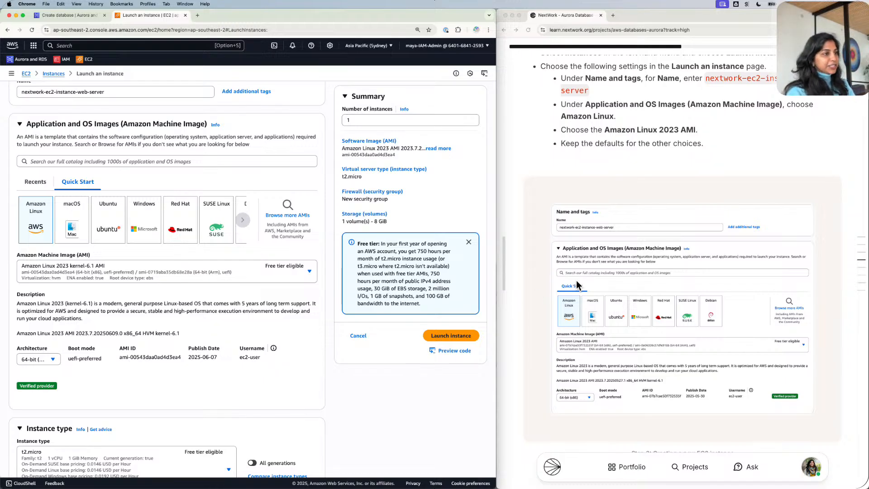
{"action": "scroll", "coordinate": [598, 279], "scroll_direction": "down", "scroll_amount": 5}
{"action": "scroll", "coordinate": [598, 278], "scroll_direction": "down", "scroll_amount": 3}
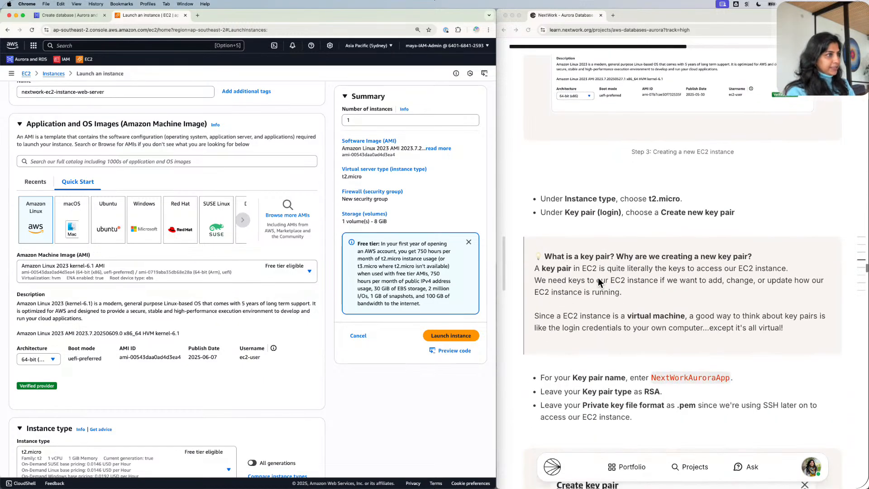
{"action": "scroll", "coordinate": [226, 285], "scroll_direction": "down", "scroll_amount": 3}
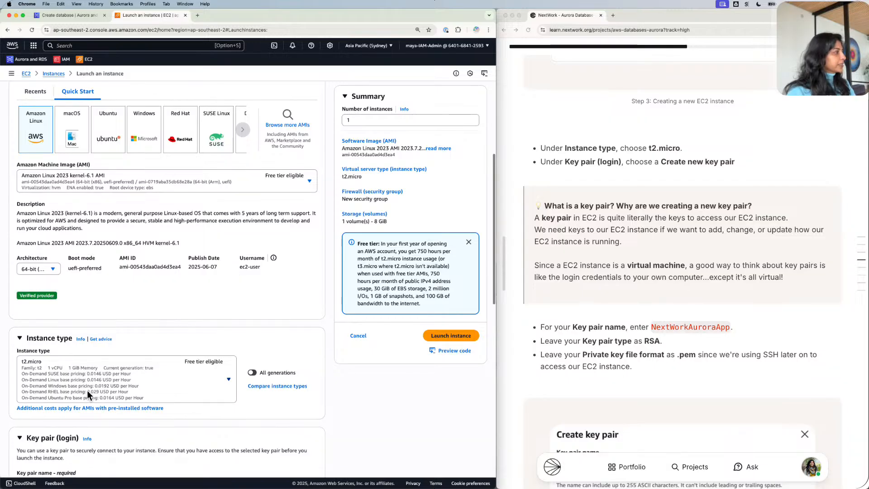
{"action": "left_click", "coordinate": [38, 356]}
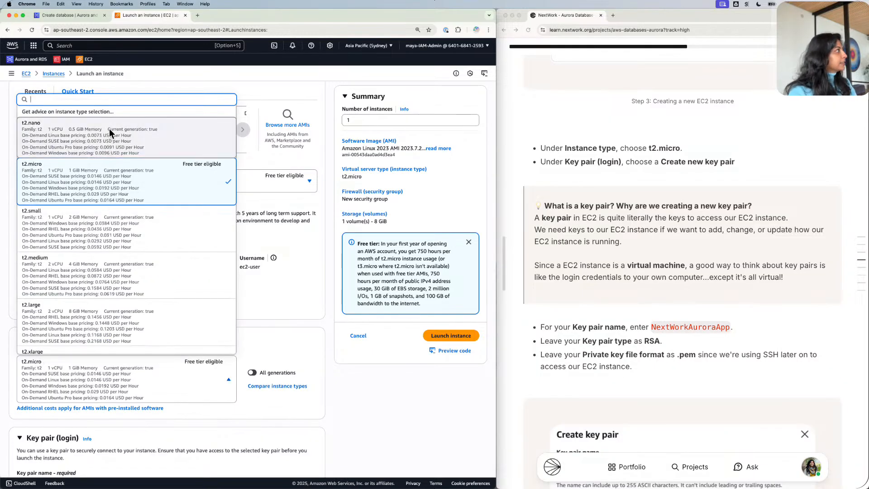
{"action": "left_click", "coordinate": [98, 166]}
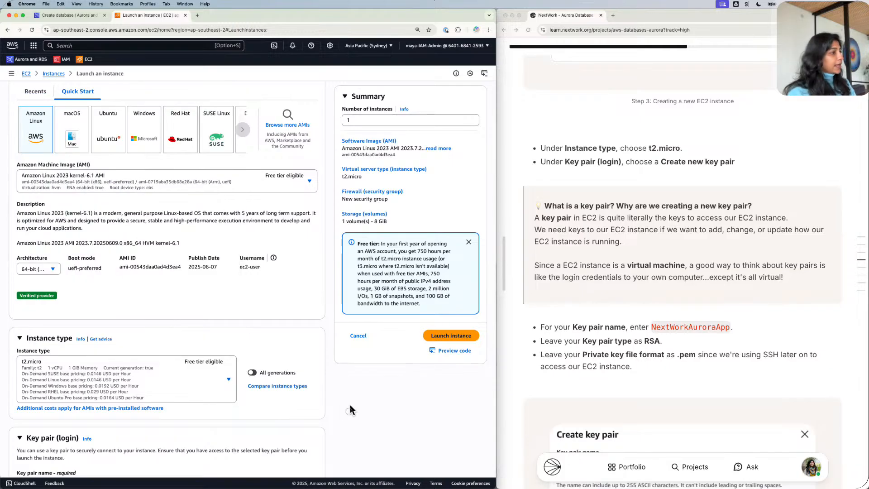
Start creating a new key pair for logging in to the instance.
{"action": "scroll", "coordinate": [269, 324], "scroll_direction": "down", "scroll_amount": 5}
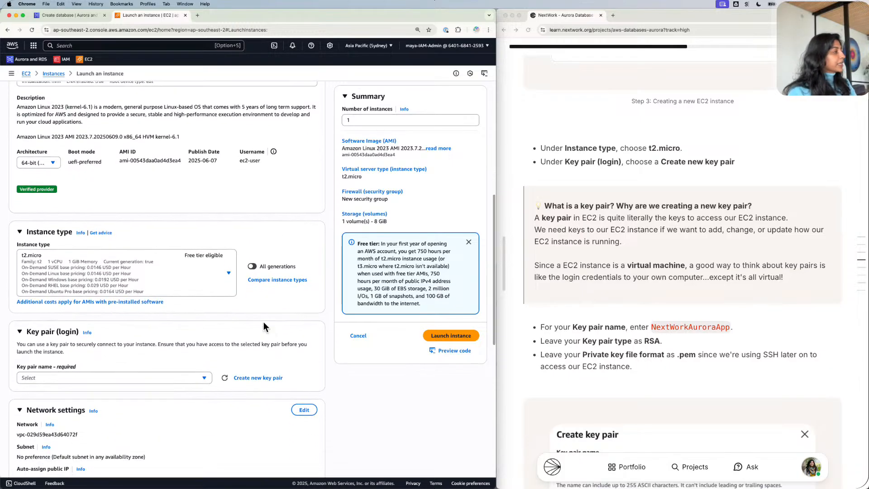
{"action": "left_click", "coordinate": [258, 377]}
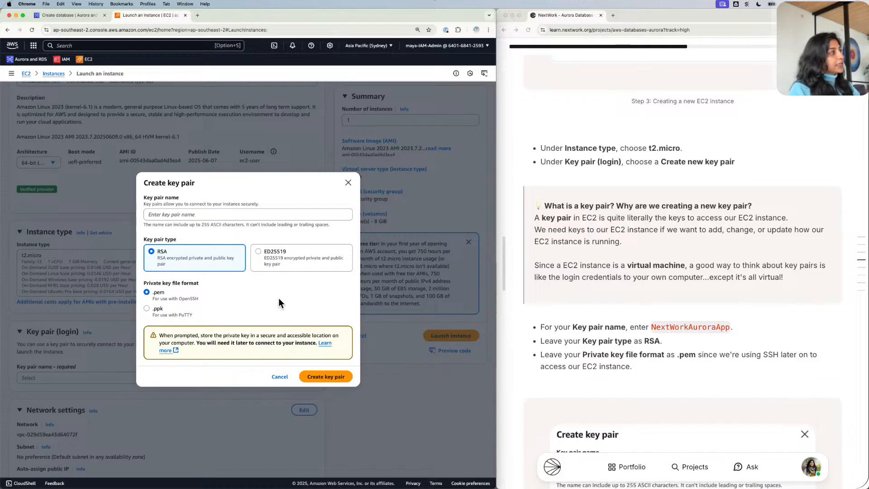
{"action": "left_click", "coordinate": [692, 321]}
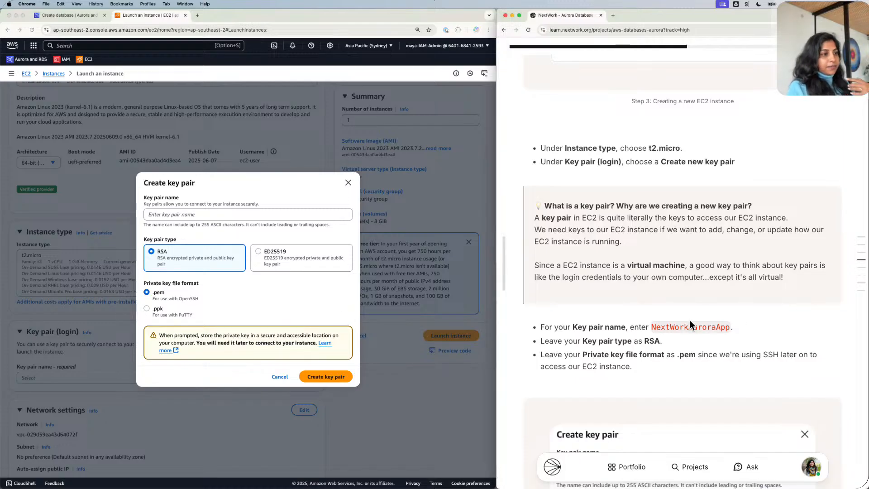
{"action": "left_click", "coordinate": [181, 205]}
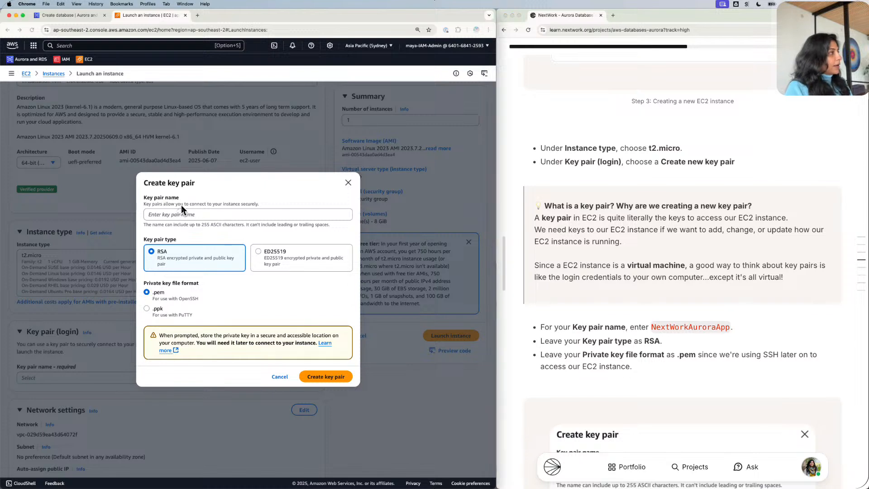
{"action": "left_click", "coordinate": [182, 212]}
{"action": "type", "text": "nextwork-ec2-instance-web-server"}
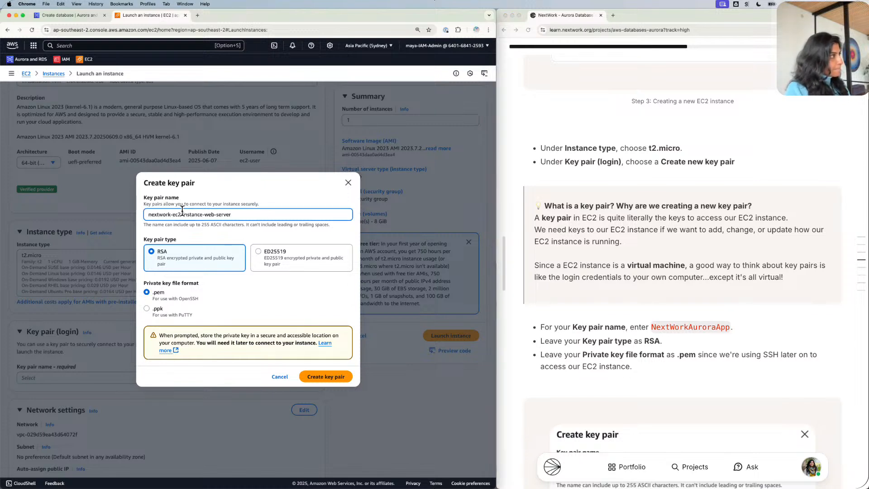
Set the key pair name to NextWorkAuroraApp, copied from the project instructions.
{"action": "left_click", "coordinate": [703, 323]}
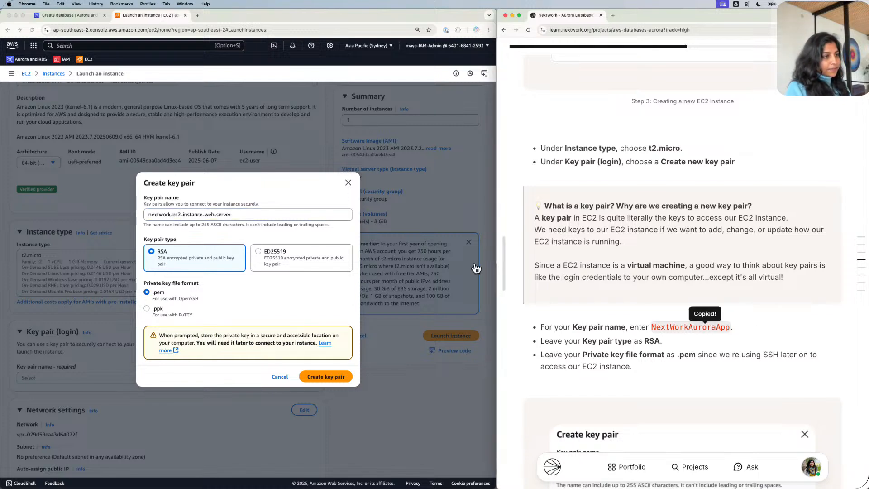
{"action": "left_click", "coordinate": [286, 211]}
{"action": "key", "text": "super+a"}
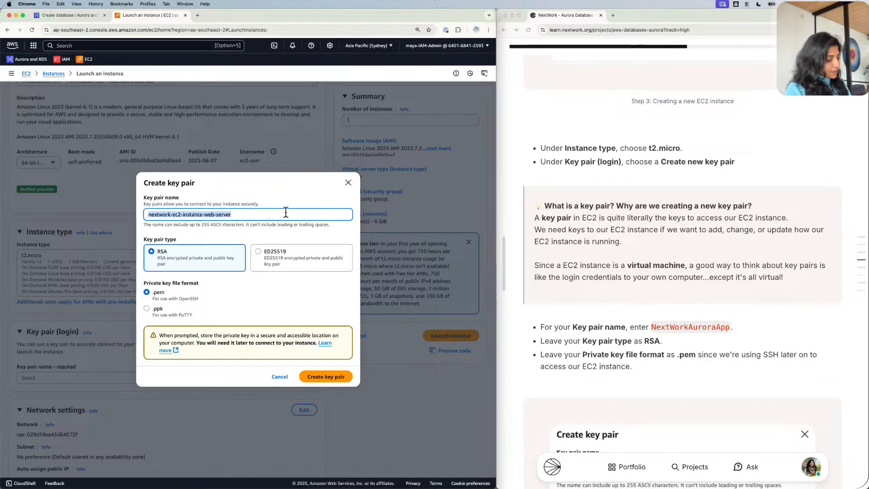
{"action": "key", "text": "super+v"}
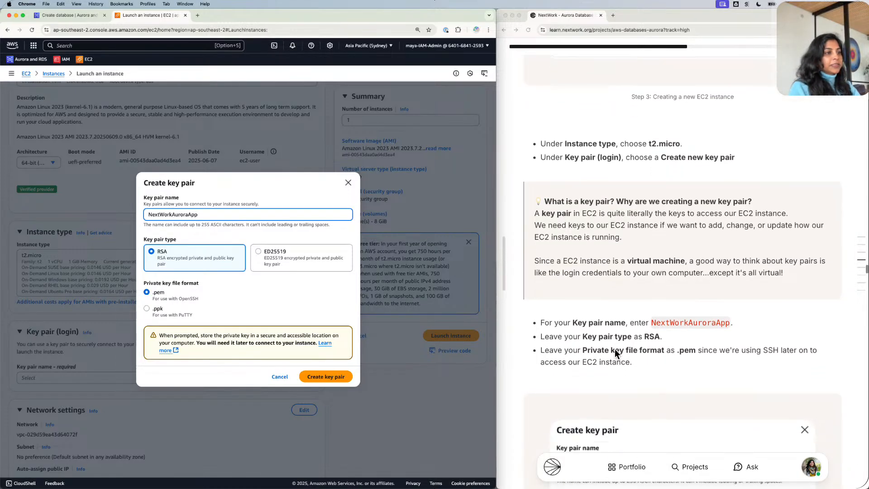
Keep RSA as the key pair type and .pem as the private key file format, comparing them with the instructions.
{"action": "scroll", "coordinate": [615, 349], "scroll_direction": "down", "scroll_amount": 3}
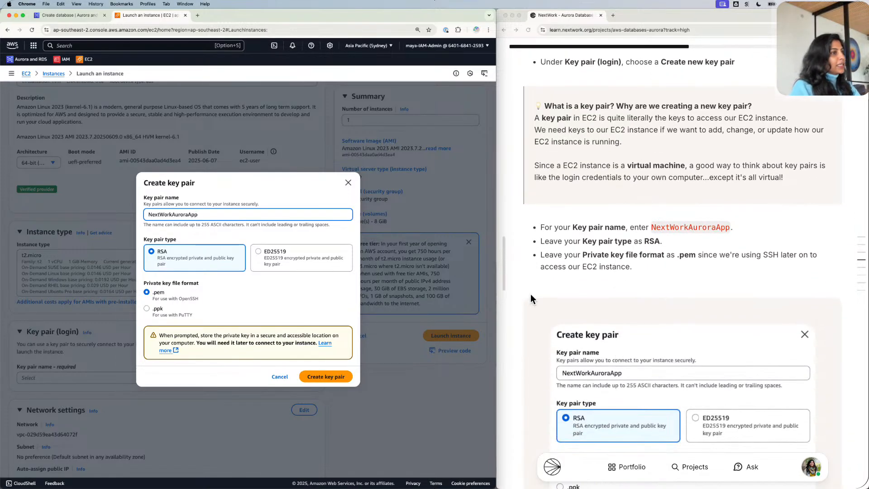
{"action": "scroll", "coordinate": [530, 294], "scroll_direction": "up", "scroll_amount": 1}
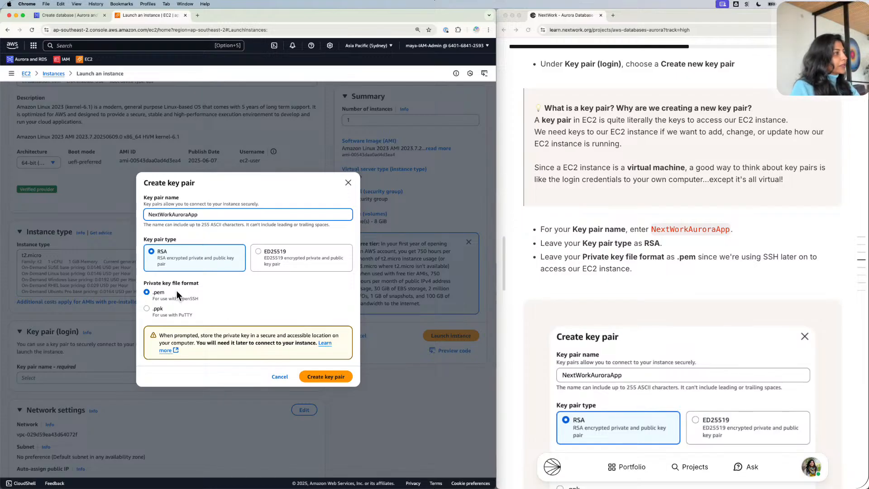
{"action": "left_click", "coordinate": [195, 297]}
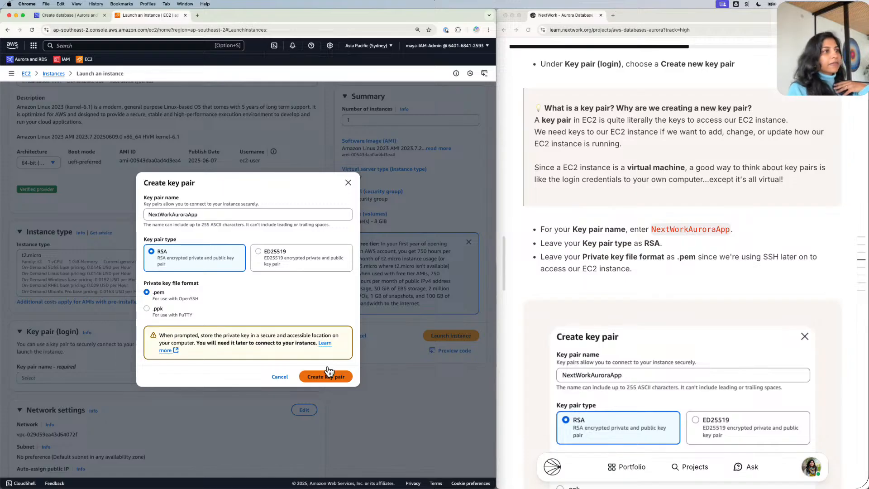
{"action": "scroll", "coordinate": [597, 334], "scroll_direction": "down", "scroll_amount": 5}
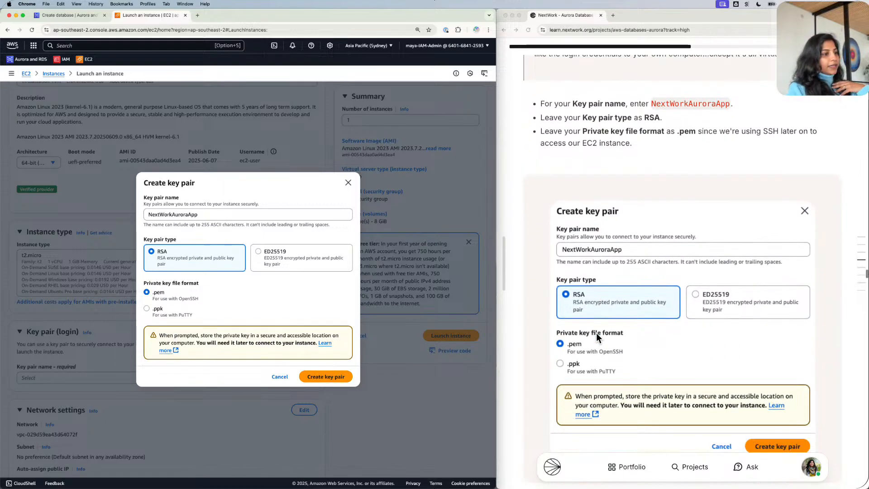
Create the NextWorkAuroraApp key pair with the chosen settings and find the follow-up question in the project instructions.
{"action": "left_click", "coordinate": [328, 372]}
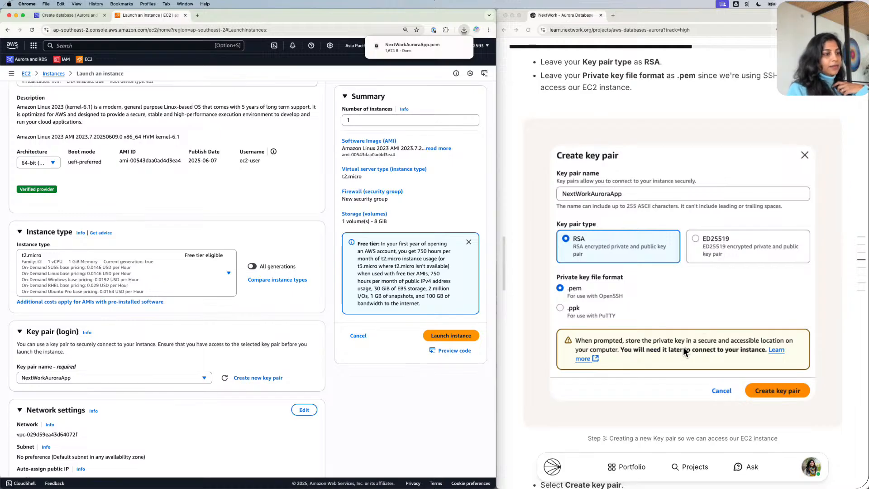
{"action": "scroll", "coordinate": [684, 351], "scroll_direction": "down", "scroll_amount": 2}
{"action": "scroll", "coordinate": [684, 351], "scroll_direction": "down", "scroll_amount": 3}
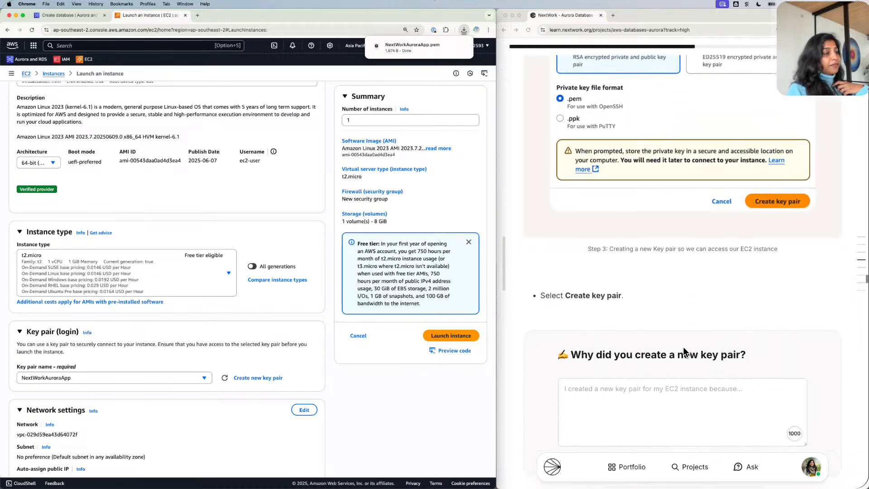
{"action": "scroll", "coordinate": [684, 351], "scroll_direction": "down", "scroll_amount": 2}
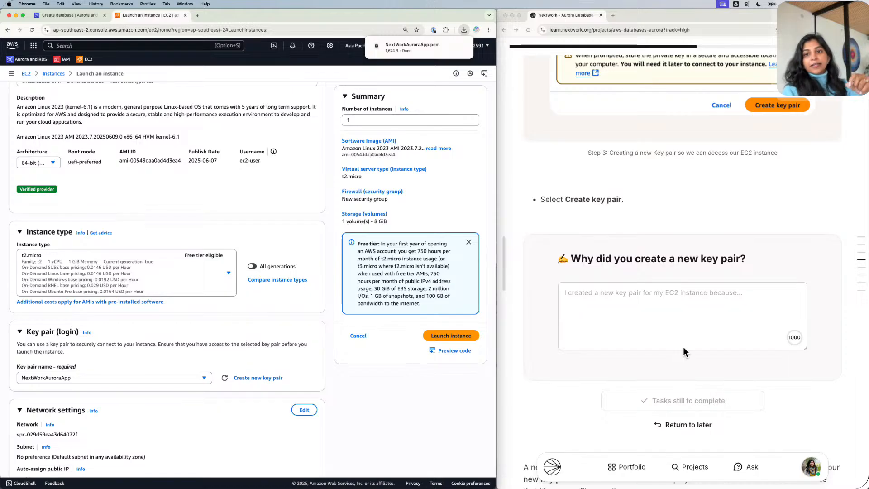
Answer the key pair question with "because I want to securely connect to my EC2 instance with my Aurora database." and submit it as done.
{"action": "left_click", "coordinate": [634, 312]}
{"action": "left_click", "coordinate": [634, 312]}
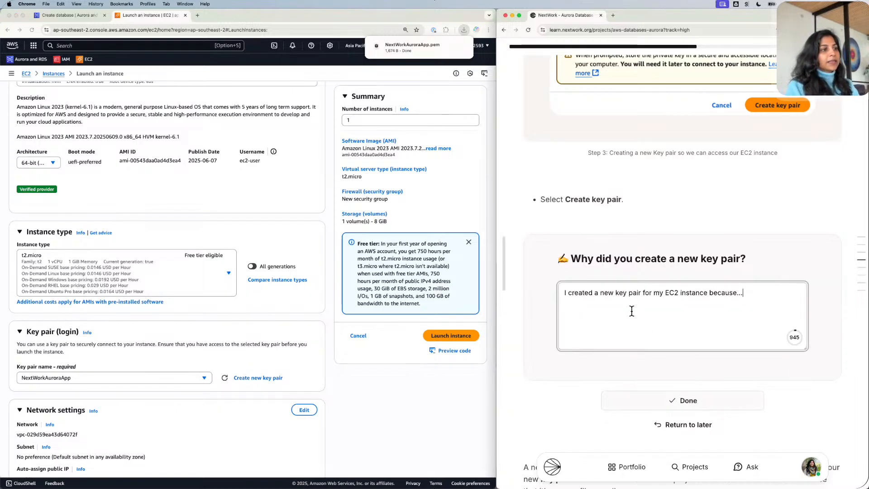
{"action": "scroll", "coordinate": [627, 305], "scroll_direction": "up", "scroll_amount": 1}
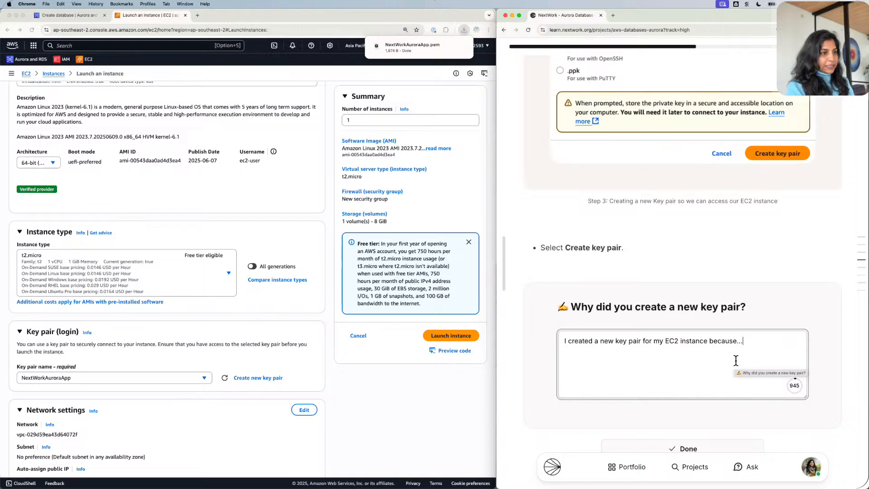
{"action": "key", "text": "BackSpace"}
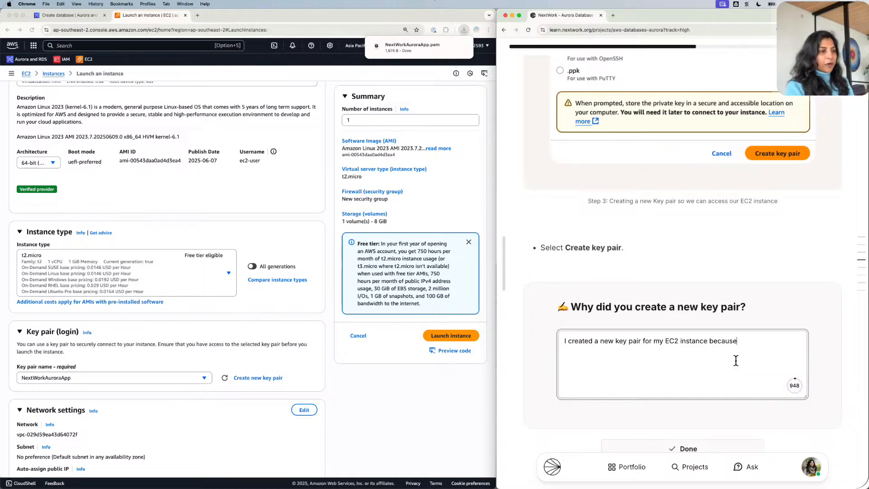
{"action": "type", "text": "I want to "}
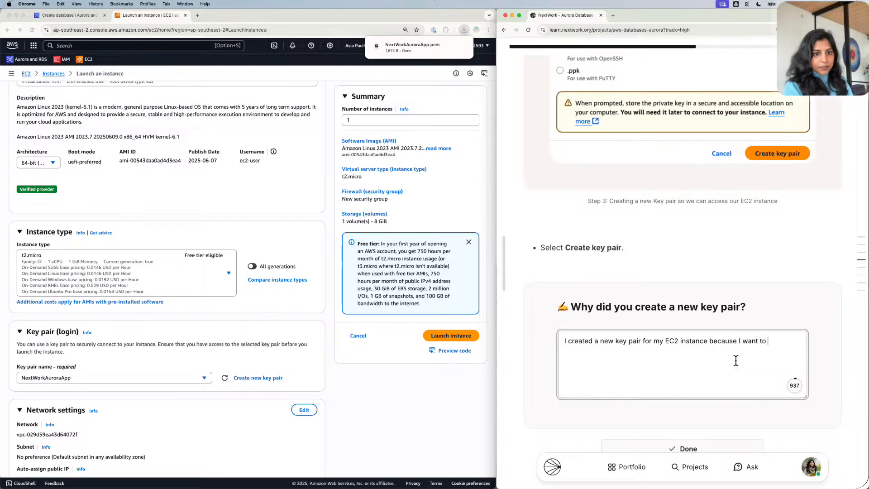
{"action": "type", "text": "securely "}
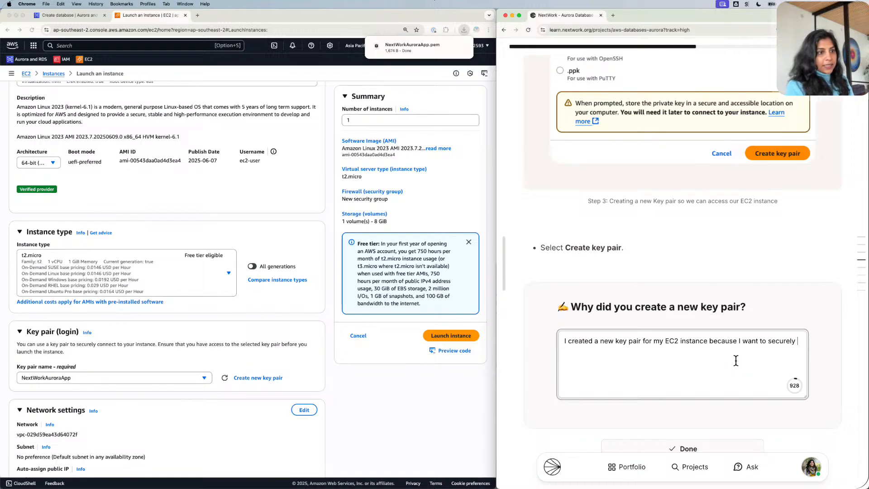
{"action": "type", "text": "connect to"}
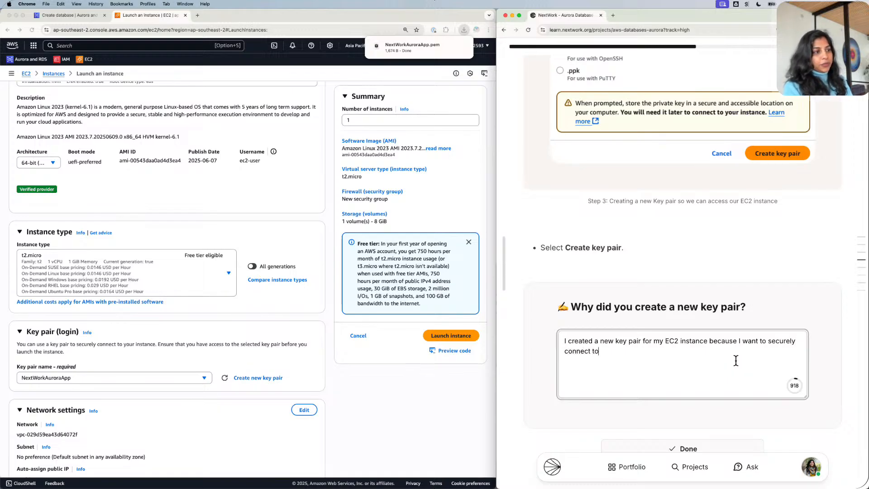
{"action": "type", "text": " my C"}
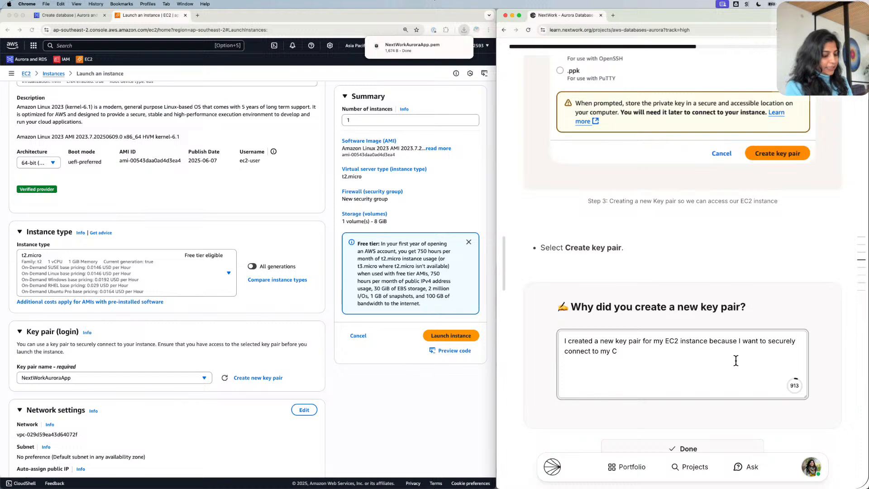
{"action": "type", "text": "C2 i"}
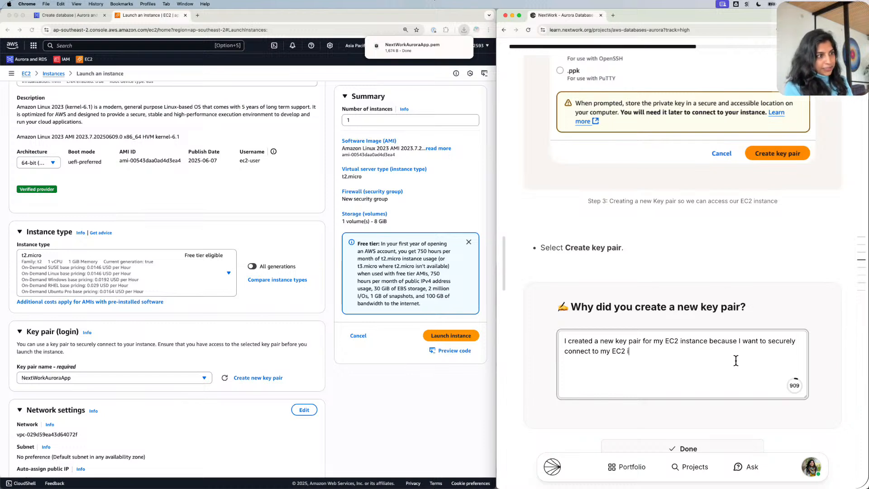
{"action": "type", "text": "nstance with"}
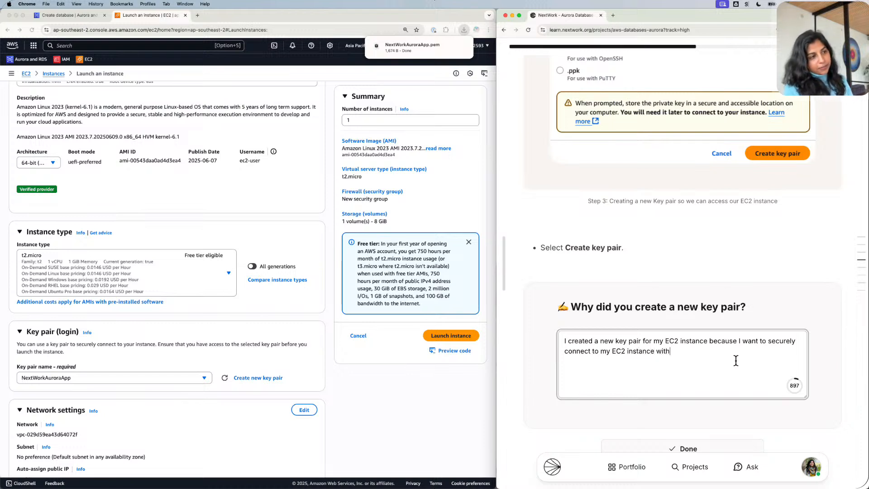
{"action": "type", "text": " my Auror"}
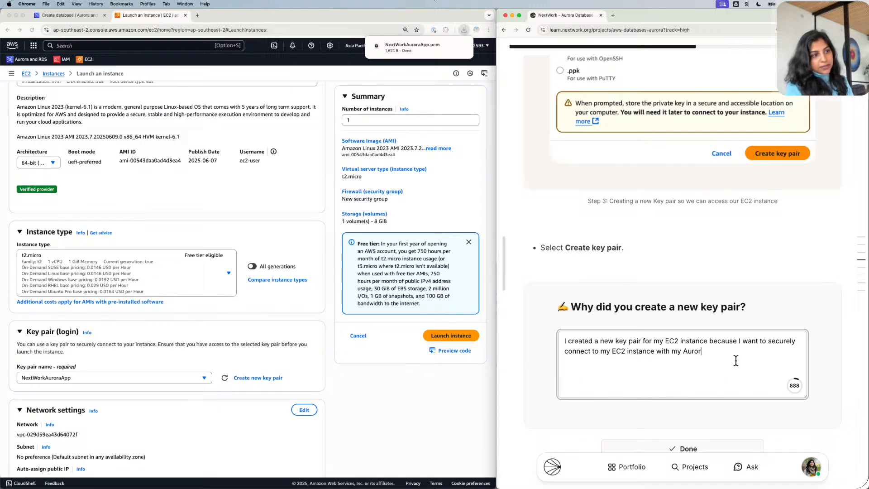
{"action": "type", "text": "a data"}
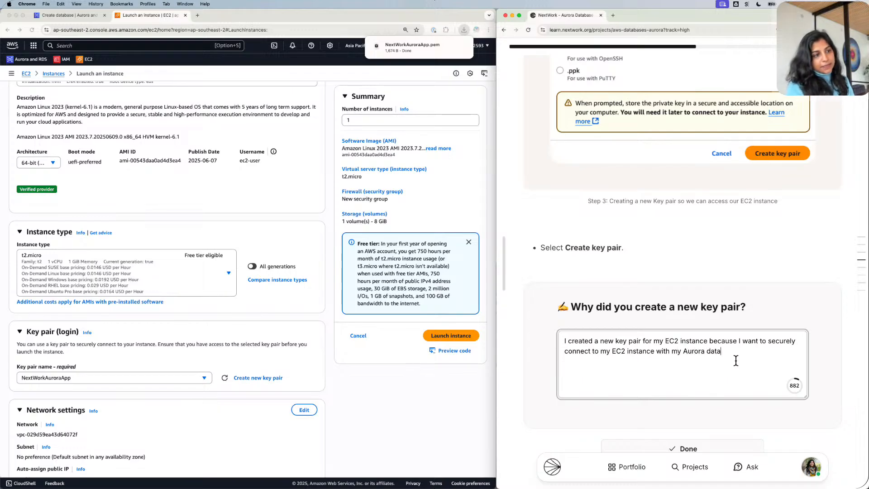
{"action": "type", "text": "base."}
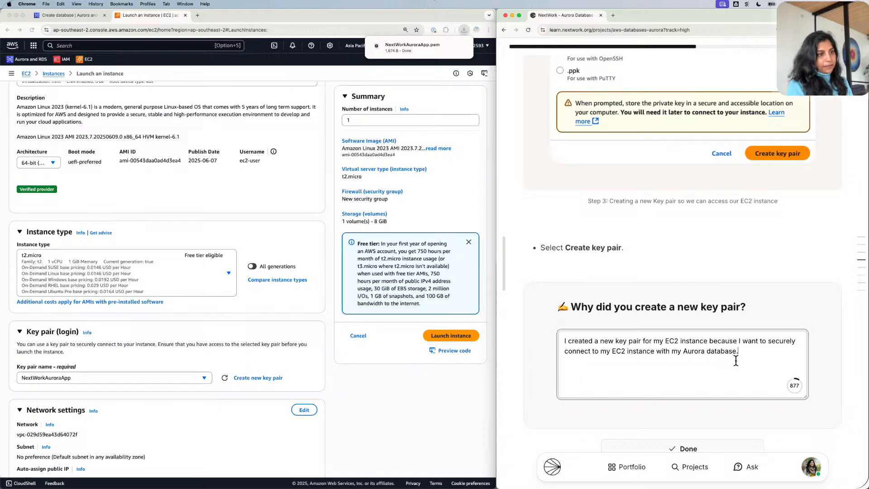
{"action": "scroll", "coordinate": [735, 358], "scroll_direction": "down", "scroll_amount": 4}
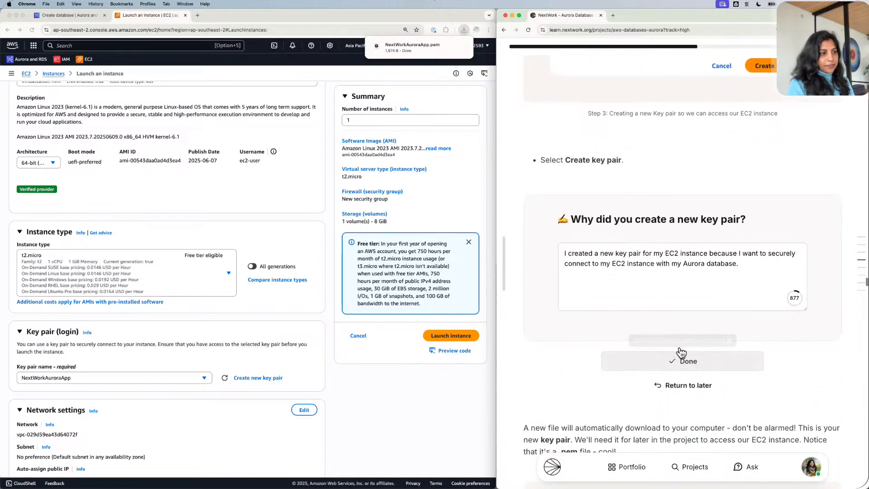
{"action": "left_click", "coordinate": [681, 357]}
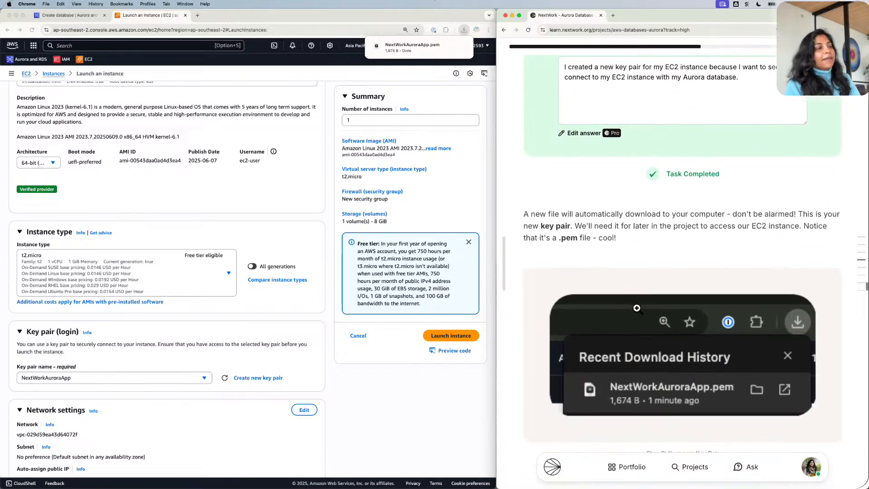
Restrict the instance's SSH traffic source to My IP in the network settings, following the project instructions.
{"action": "scroll", "coordinate": [636, 308], "scroll_direction": "down", "scroll_amount": 2}
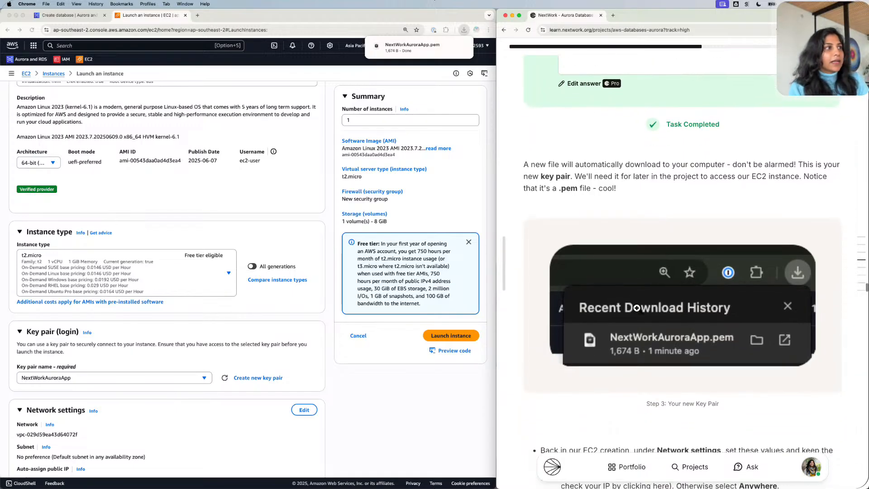
{"action": "scroll", "coordinate": [637, 307], "scroll_direction": "down", "scroll_amount": 1}
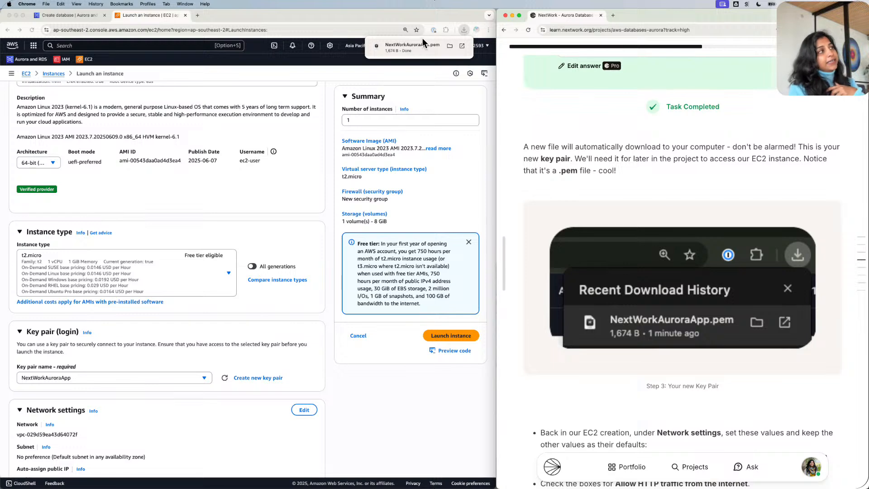
{"action": "scroll", "coordinate": [662, 146], "scroll_direction": "down", "scroll_amount": 5}
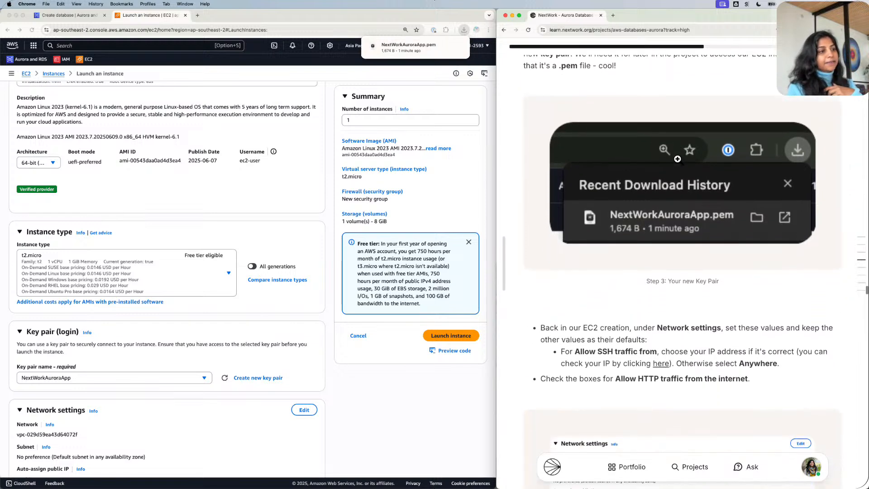
{"action": "scroll", "coordinate": [677, 158], "scroll_direction": "down", "scroll_amount": 2}
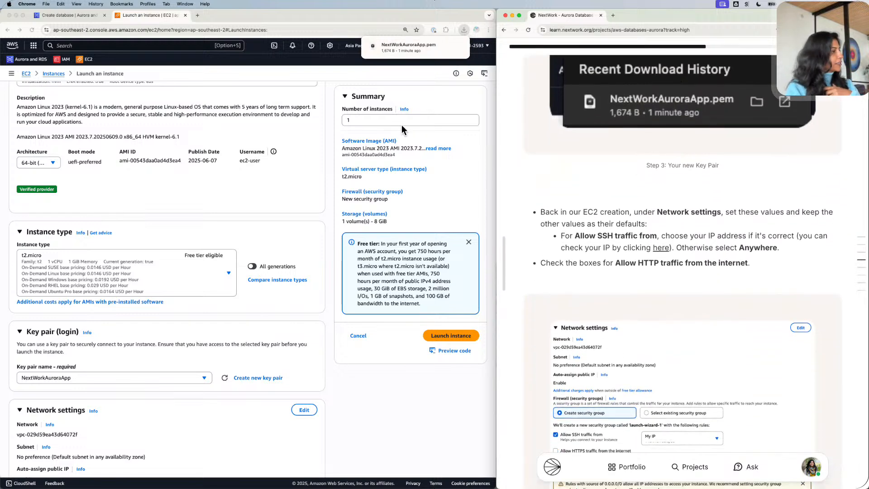
{"action": "scroll", "coordinate": [592, 196], "scroll_direction": "down", "scroll_amount": 3}
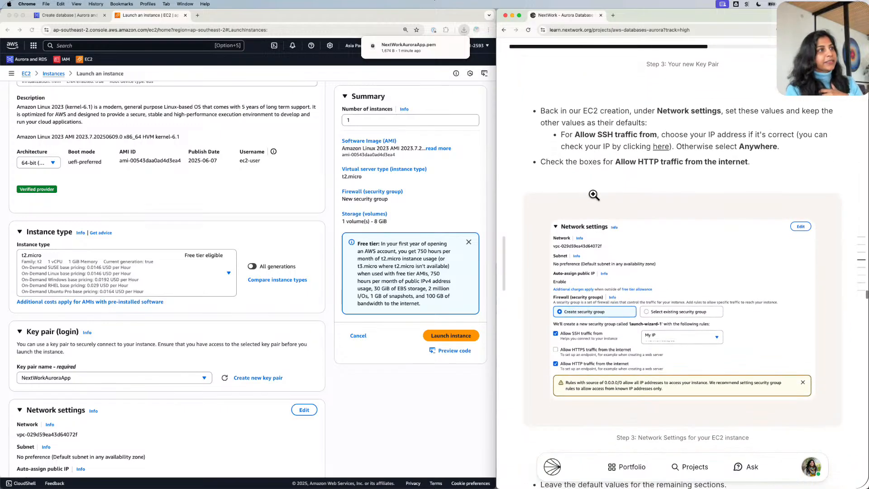
{"action": "scroll", "coordinate": [206, 221], "scroll_direction": "down", "scroll_amount": 5}
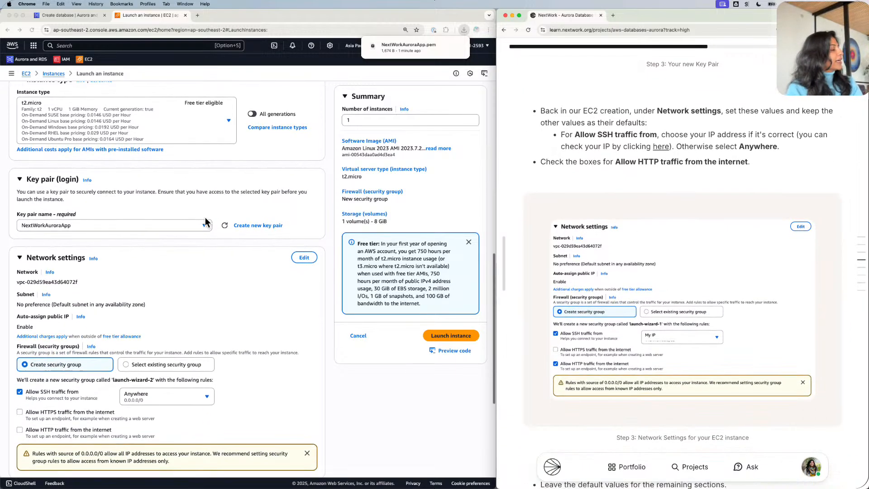
{"action": "scroll", "coordinate": [205, 218], "scroll_direction": "down", "scroll_amount": 1}
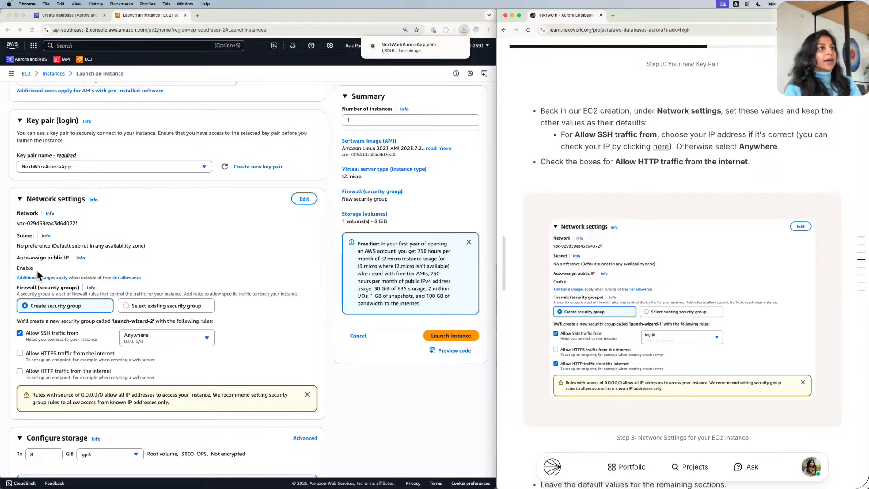
{"action": "scroll", "coordinate": [112, 276], "scroll_direction": "down", "scroll_amount": 2}
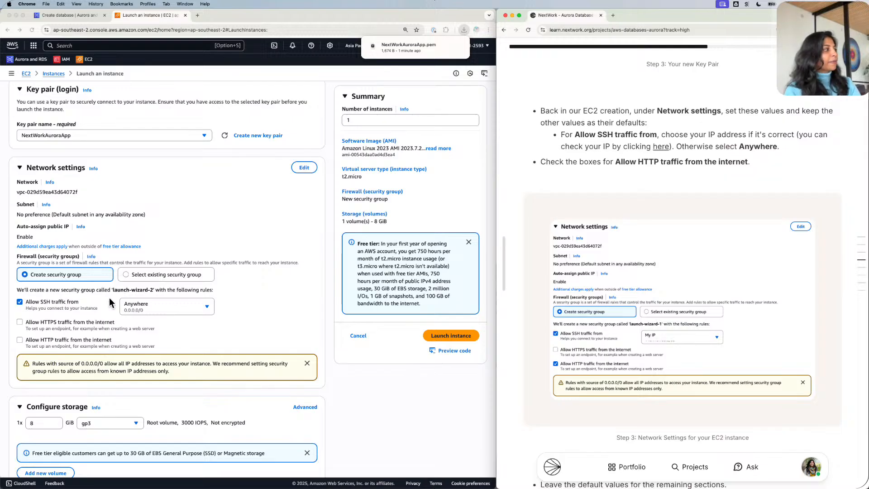
{"action": "left_click", "coordinate": [153, 297]}
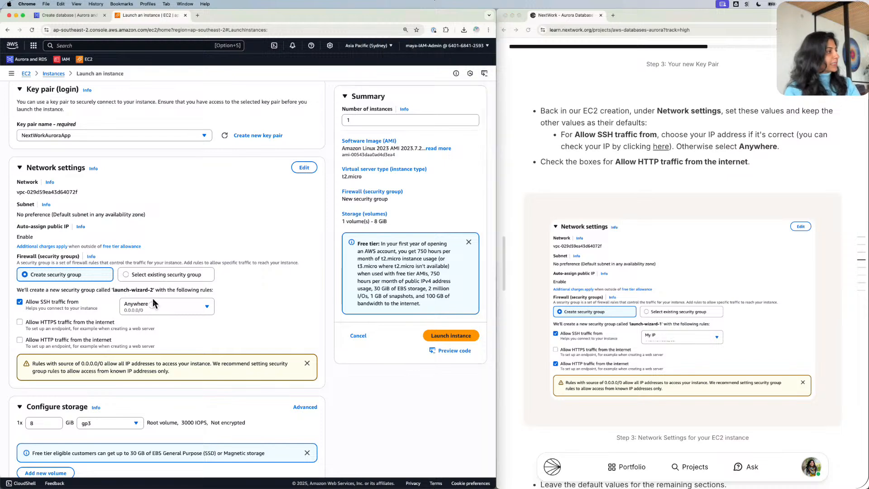
{"action": "left_click", "coordinate": [152, 298]}
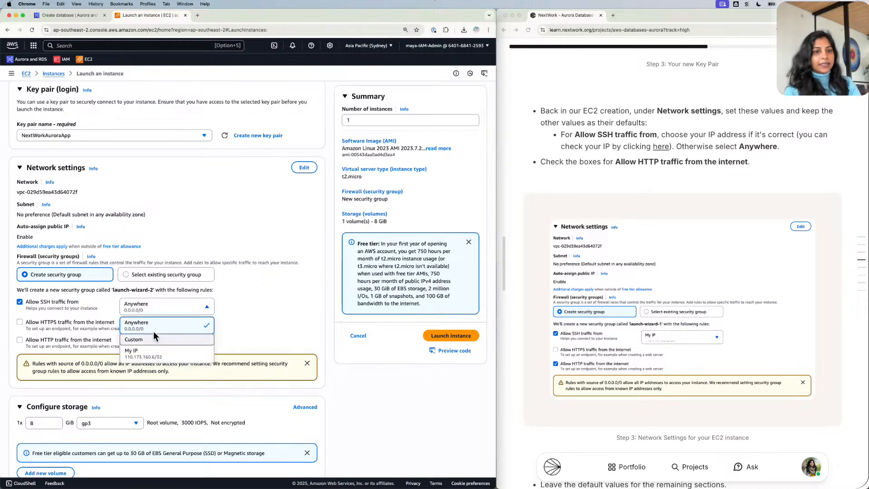
{"action": "left_click", "coordinate": [156, 351]}
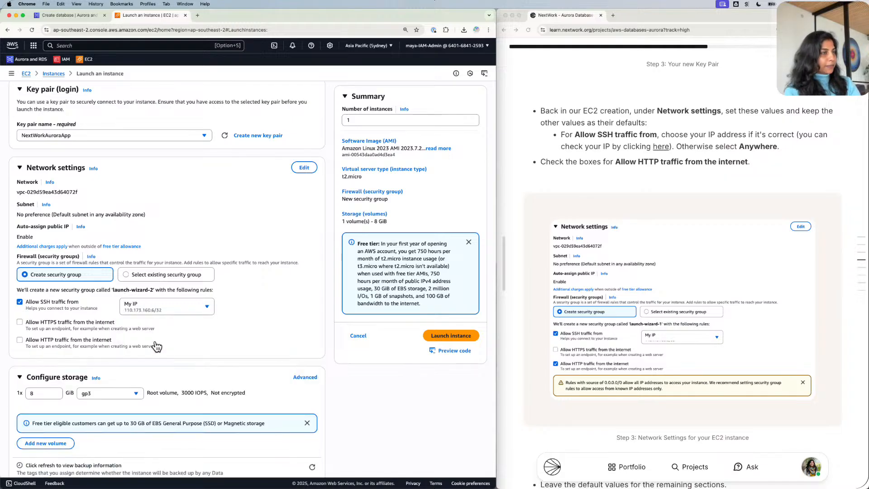
Allow HTTP but not HTTPS traffic from the internet for the instance, and compare the network settings with the project instructions.
{"action": "scroll", "coordinate": [153, 294], "scroll_direction": "down", "scroll_amount": 1}
{"action": "scroll", "coordinate": [153, 295], "scroll_direction": "down", "scroll_amount": 2}
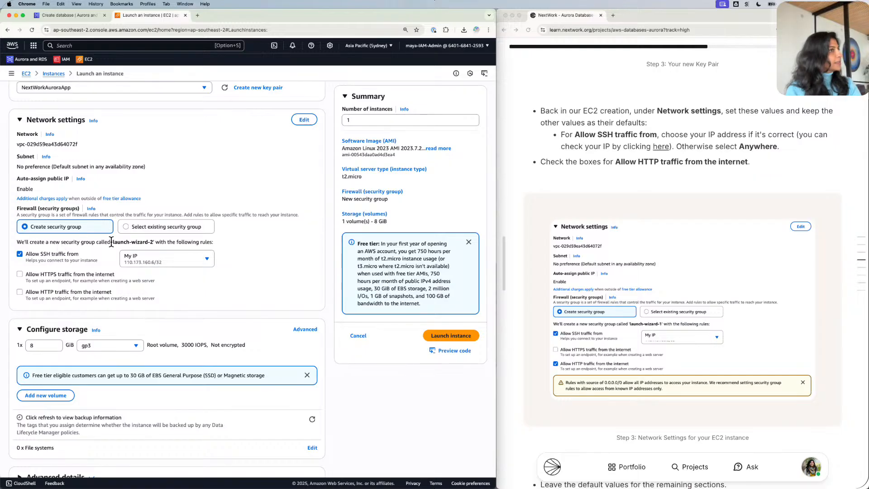
{"action": "scroll", "coordinate": [110, 237], "scroll_direction": "down", "scroll_amount": 1}
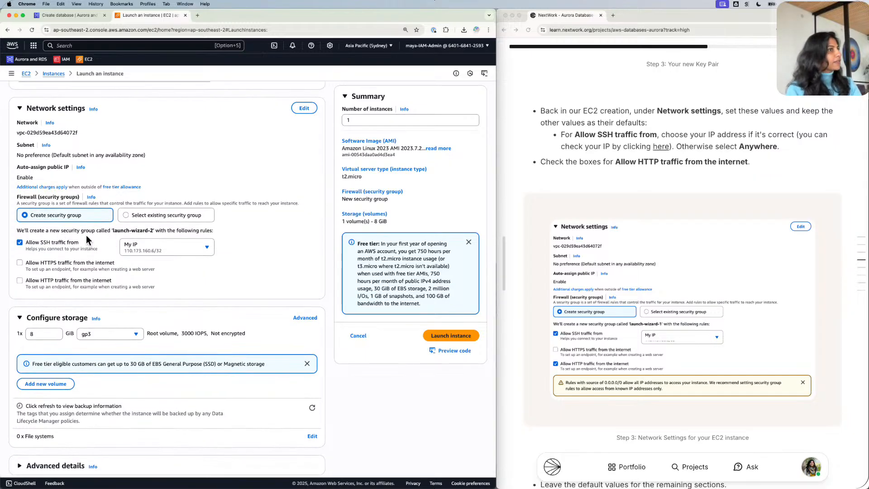
{"action": "scroll", "coordinate": [112, 244], "scroll_direction": "down", "scroll_amount": 1}
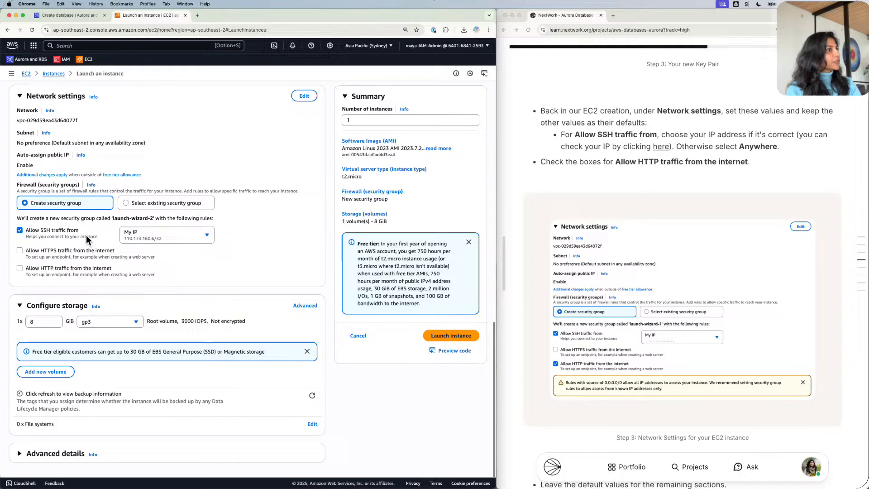
{"action": "left_click", "coordinate": [20, 250]}
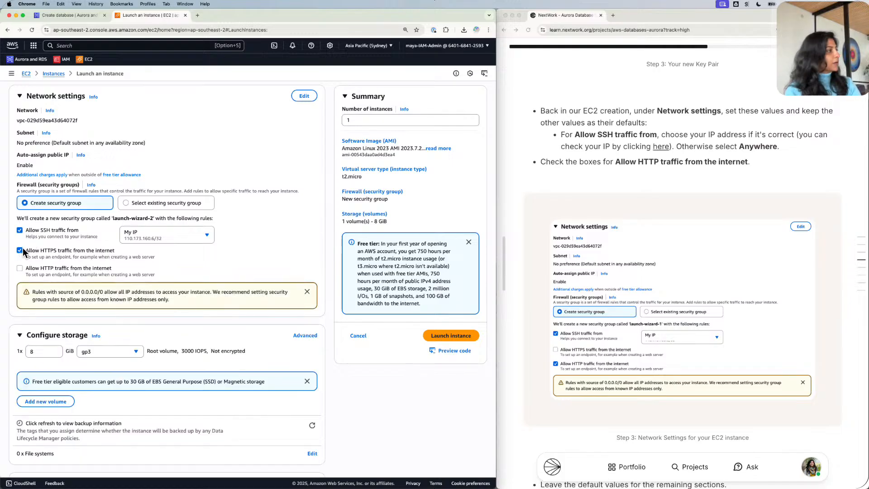
{"action": "left_click", "coordinate": [20, 250]}
{"action": "left_click", "coordinate": [20, 268]}
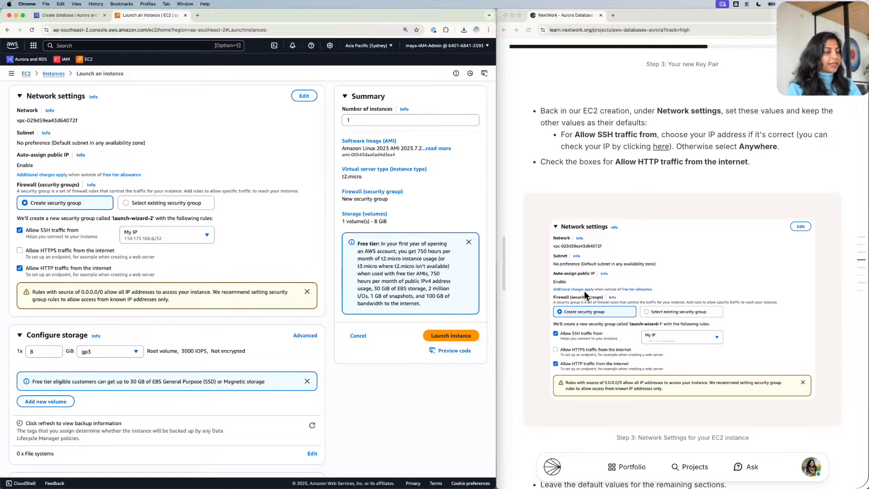
{"action": "scroll", "coordinate": [584, 295], "scroll_direction": "down", "scroll_amount": 3}
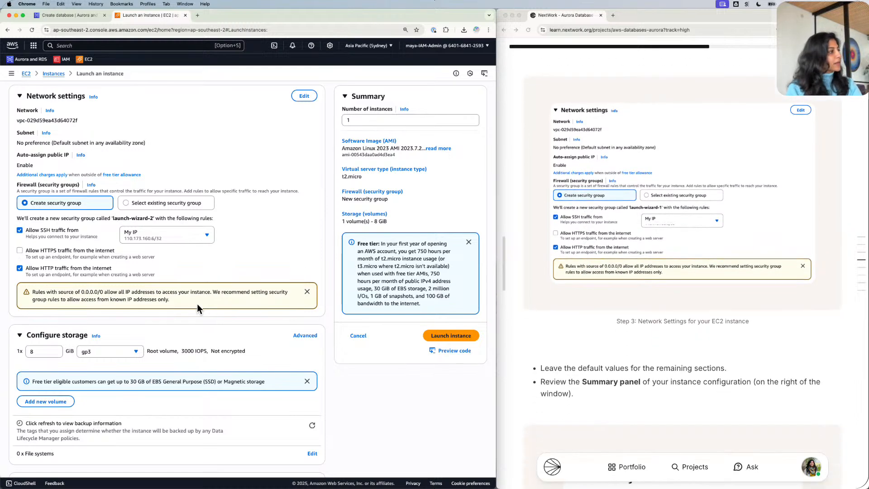
{"action": "scroll", "coordinate": [197, 307], "scroll_direction": "down", "scroll_amount": 1}
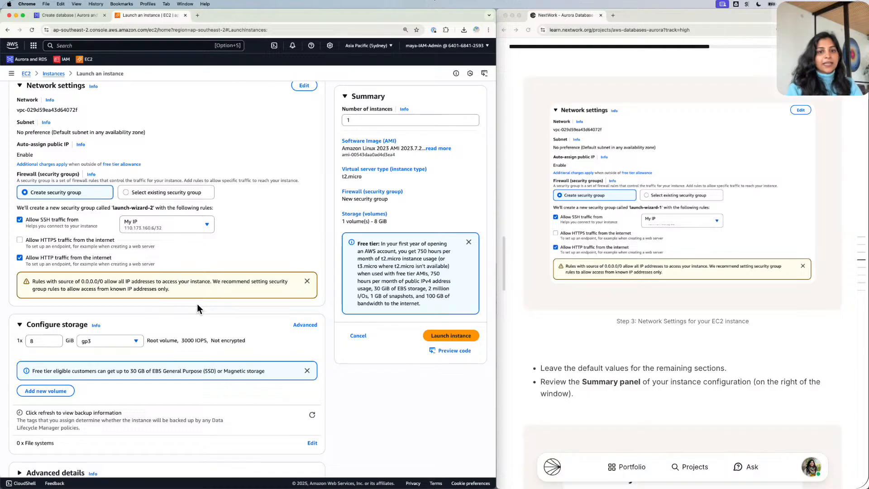
Review the instance's remaining launch settings and its Summary against the project's Summary panel example.
{"action": "scroll", "coordinate": [197, 305], "scroll_direction": "down", "scroll_amount": 2}
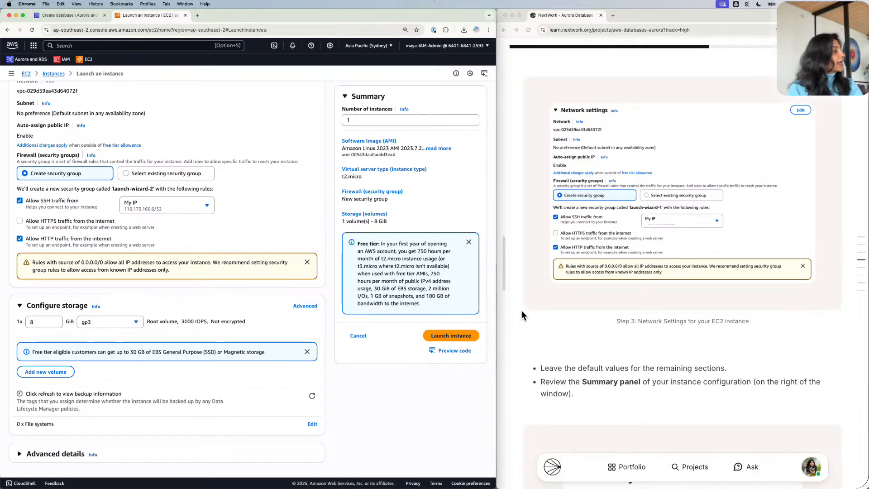
{"action": "scroll", "coordinate": [570, 325], "scroll_direction": "down", "scroll_amount": 2}
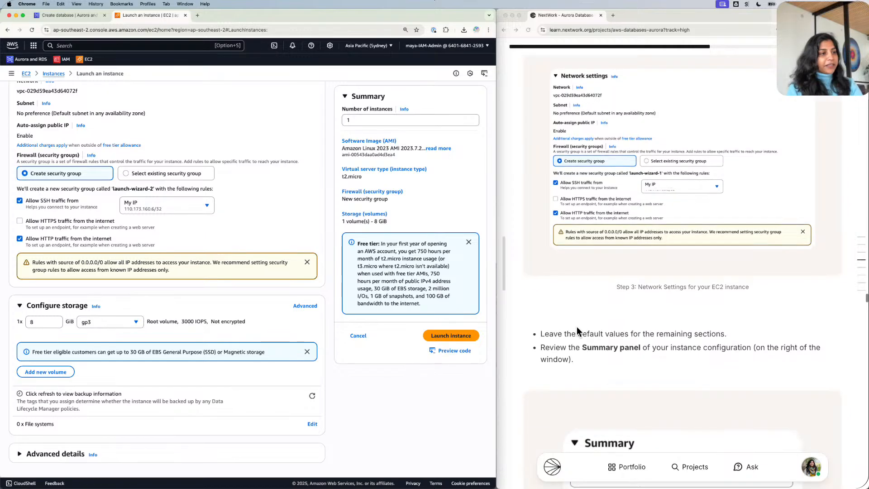
{"action": "scroll", "coordinate": [576, 327], "scroll_direction": "down", "scroll_amount": 4}
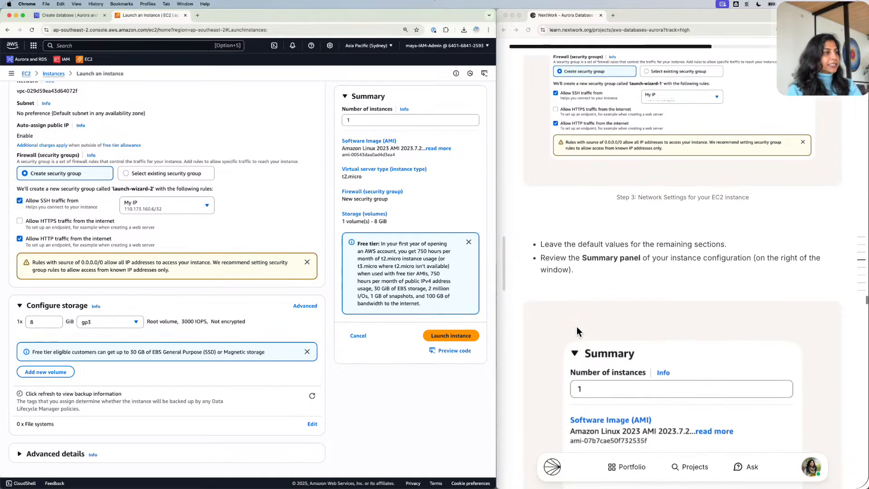
{"action": "scroll", "coordinate": [385, 148], "scroll_direction": "up", "scroll_amount": 8}
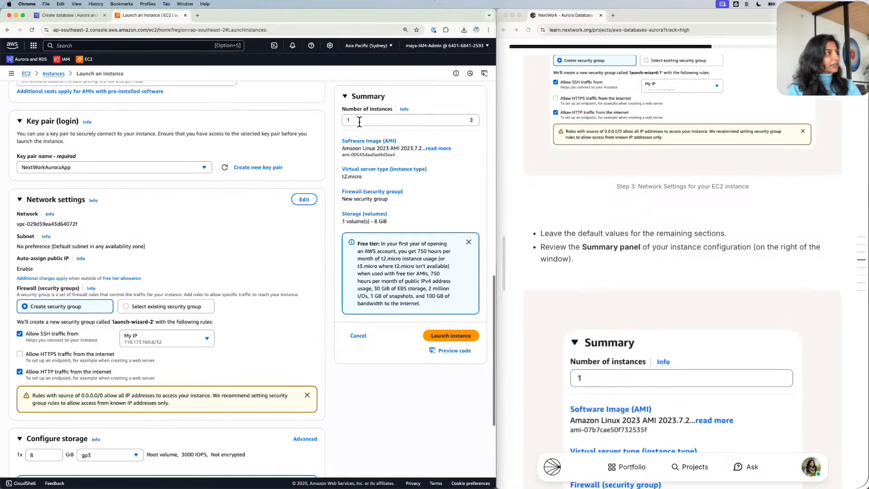
{"action": "scroll", "coordinate": [386, 148], "scroll_direction": "up", "scroll_amount": 2}
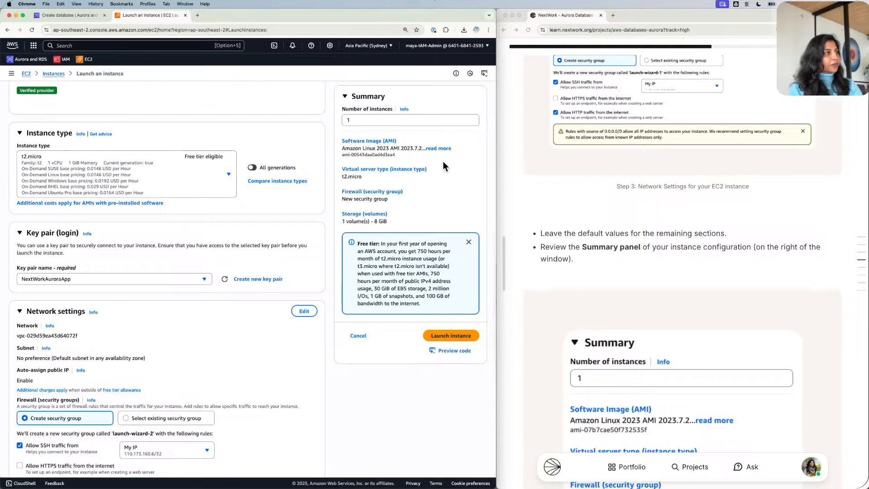
{"action": "scroll", "coordinate": [317, 270], "scroll_direction": "down", "scroll_amount": 6}
{"action": "scroll", "coordinate": [616, 256], "scroll_direction": "down", "scroll_amount": 6}
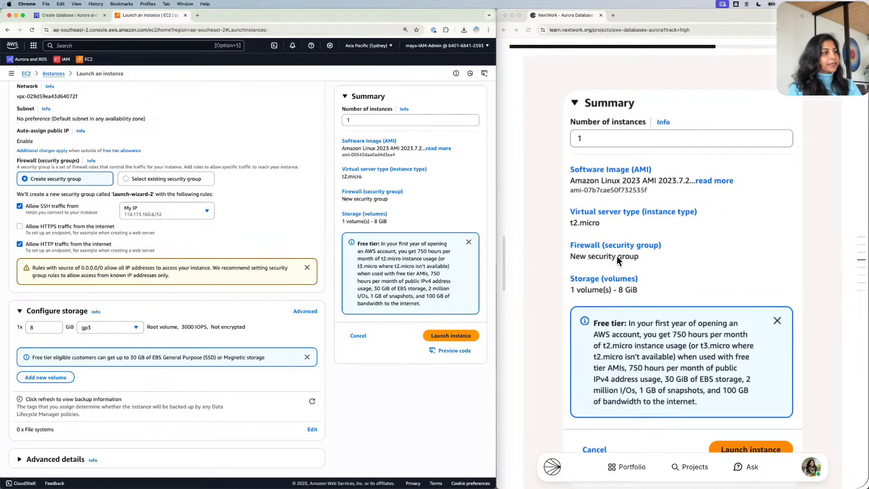
{"action": "scroll", "coordinate": [616, 257], "scroll_direction": "down", "scroll_amount": 1}
{"action": "scroll", "coordinate": [616, 256], "scroll_direction": "down", "scroll_amount": 2}
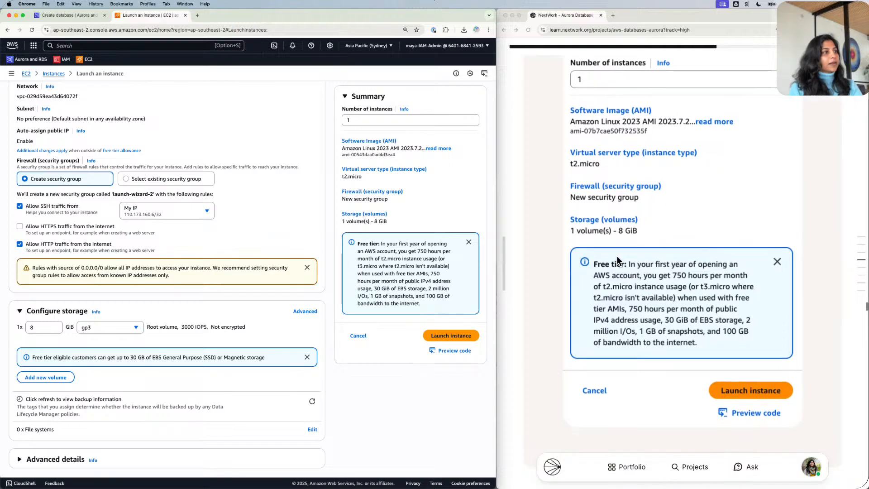
{"action": "scroll", "coordinate": [616, 256], "scroll_direction": "down", "scroll_amount": 1}
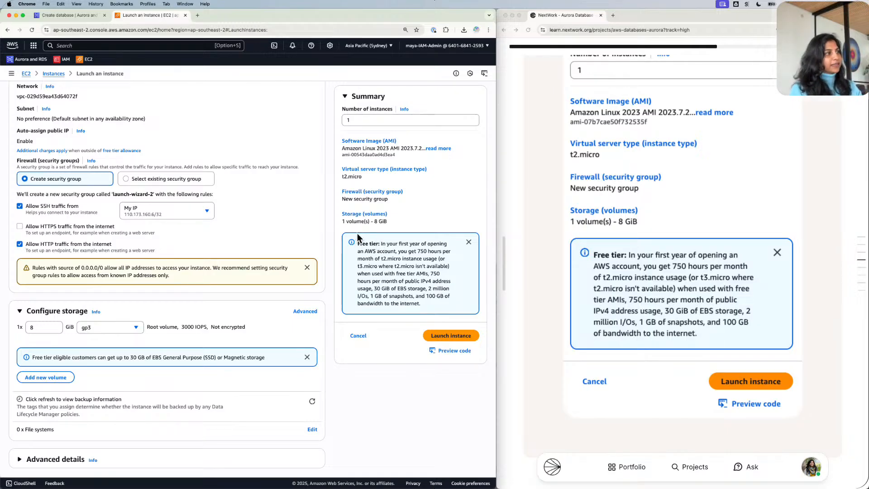
{"action": "scroll", "coordinate": [368, 245], "scroll_direction": "down", "scroll_amount": 1}
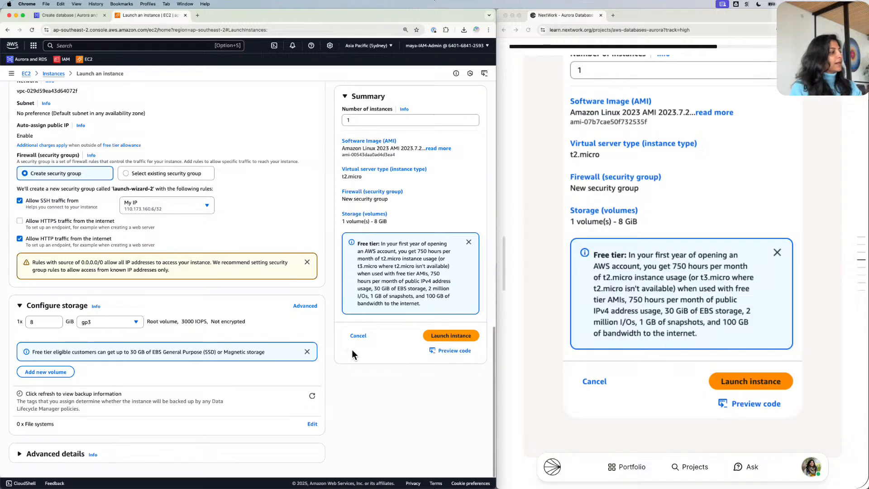
Launch the EC2 instance and find the Summary Panel screenshot task in the project instructions.
{"action": "left_click", "coordinate": [437, 334]}
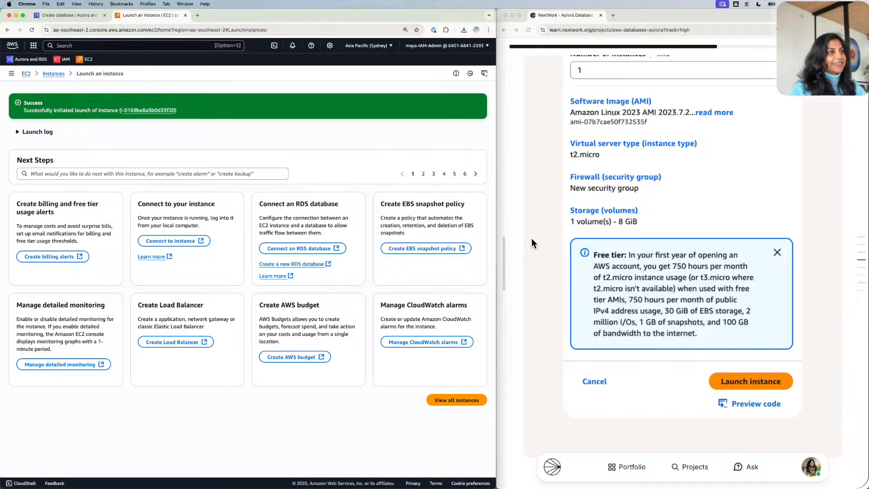
{"action": "scroll", "coordinate": [558, 242], "scroll_direction": "down", "scroll_amount": 3}
{"action": "scroll", "coordinate": [558, 243], "scroll_direction": "down", "scroll_amount": 5}
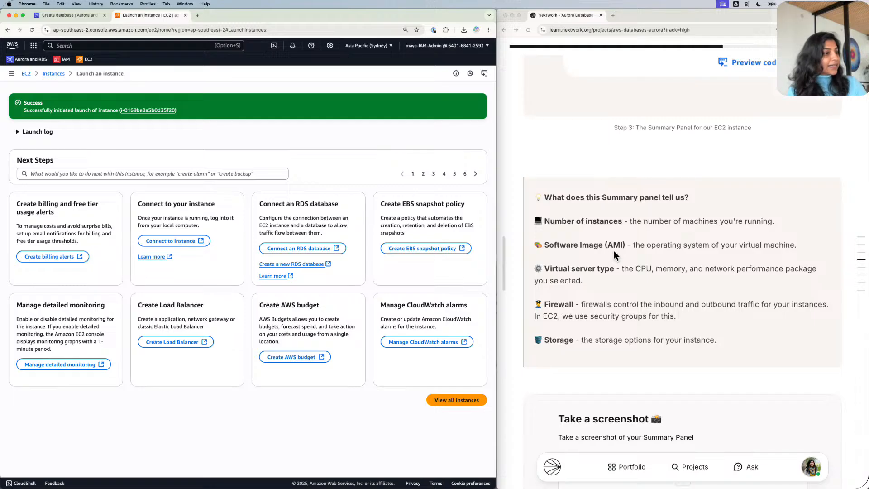
{"action": "scroll", "coordinate": [614, 255], "scroll_direction": "down", "scroll_amount": 5}
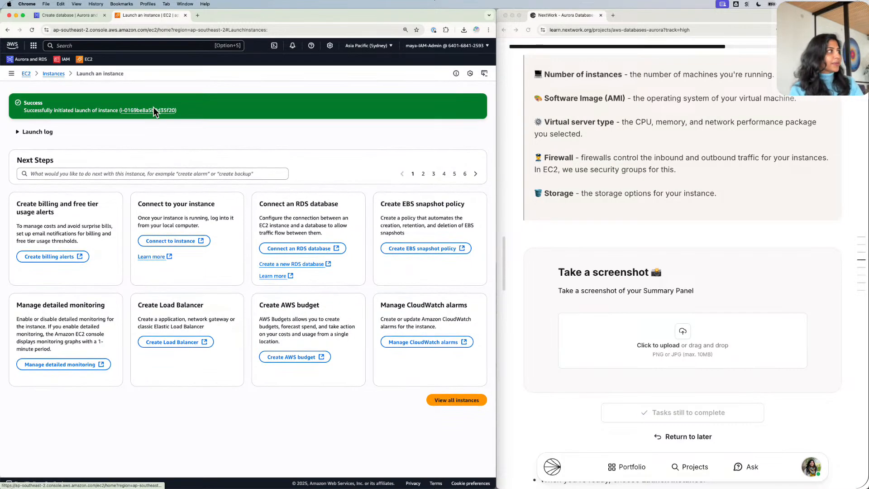
Capture the instance summary of nextwork-ec2-instance-web-server from the instances list and upload it to the project's screenshot task.
{"action": "left_click", "coordinate": [58, 68]}
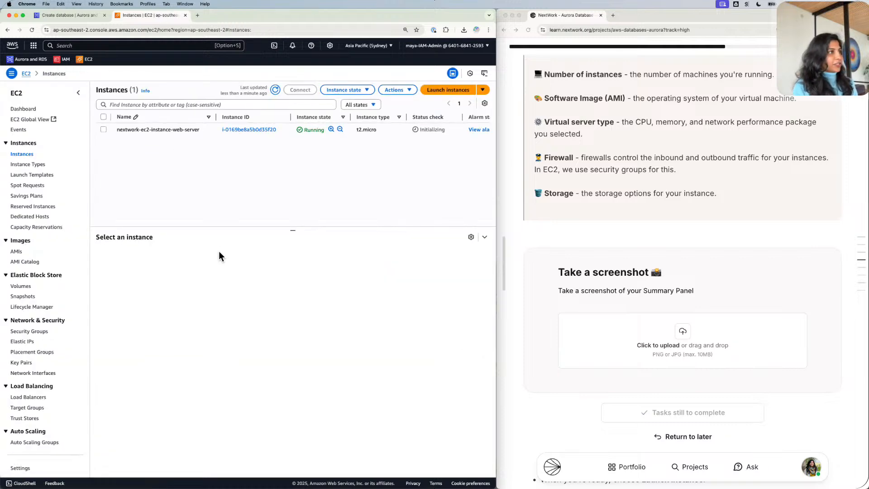
{"action": "left_click", "coordinate": [153, 129]}
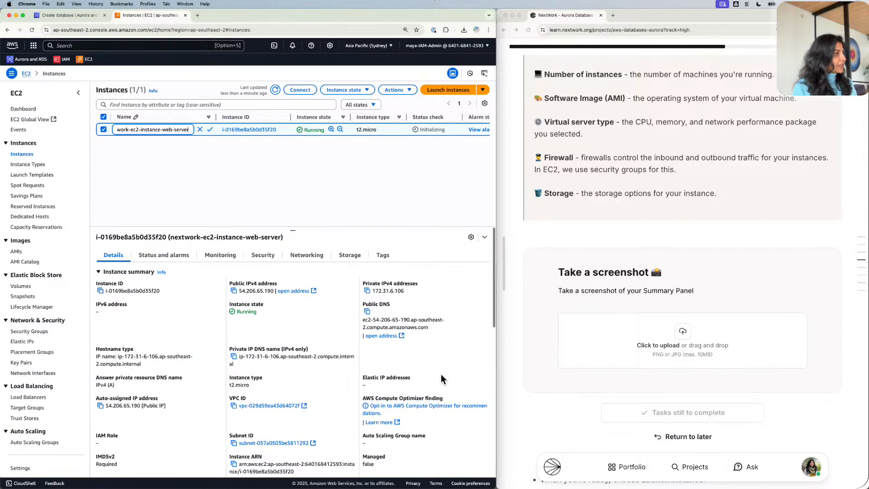
{"action": "key", "text": "super+shift+4"}
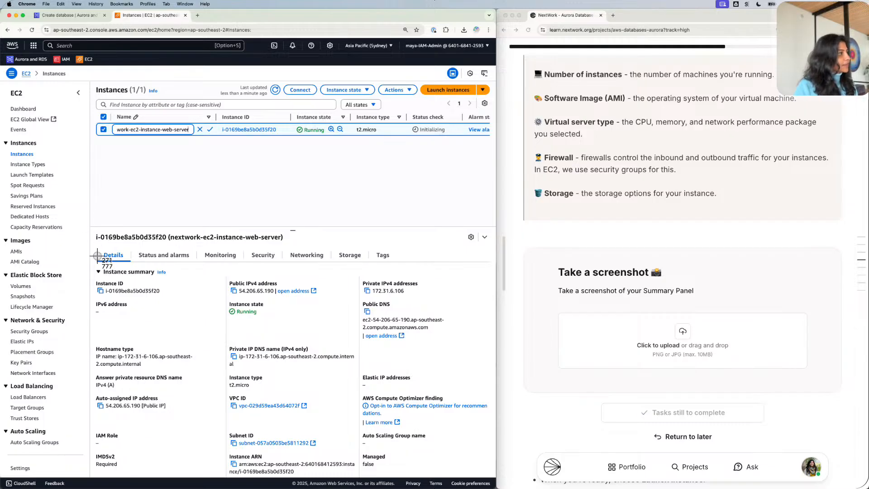
{"action": "left_click_drag", "start_coordinate": [94, 264], "coordinate": [498, 468]}
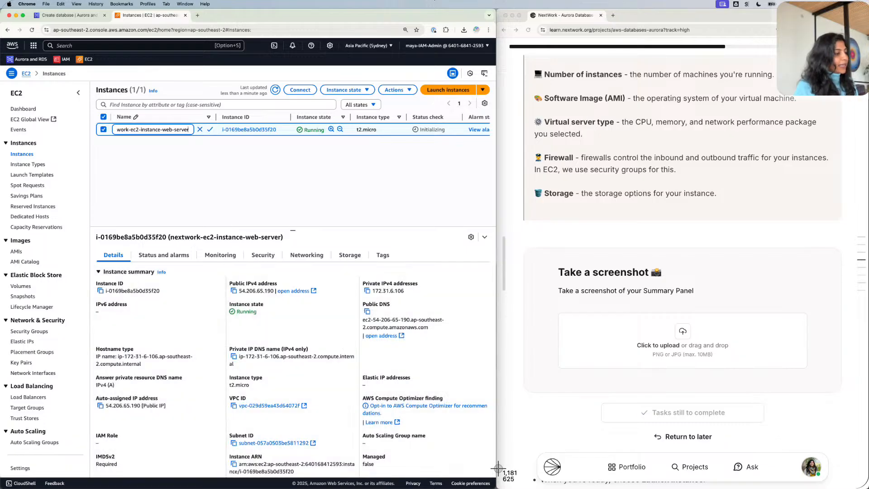
{"action": "left_click_drag", "start_coordinate": [859, 466], "coordinate": [669, 344]}
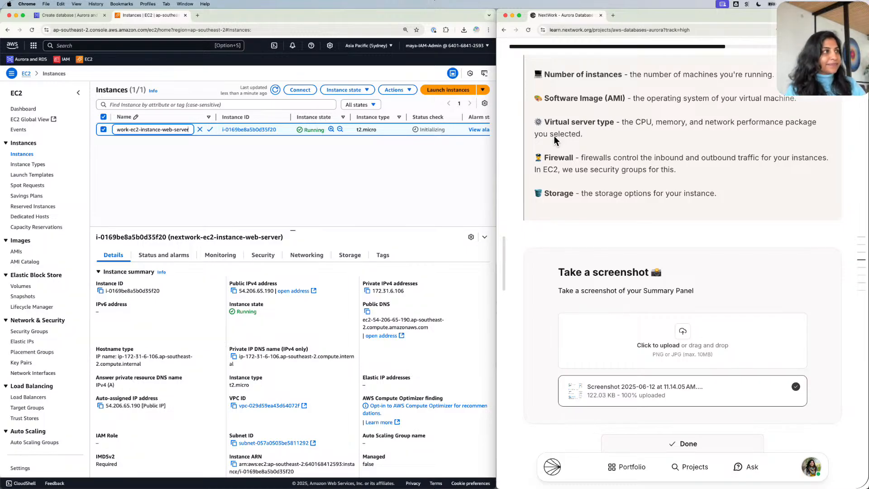
Read the project instructions on which instance details to note, and leave the instance's name editing without changes.
{"action": "scroll", "coordinate": [592, 135], "scroll_direction": "down", "scroll_amount": 5}
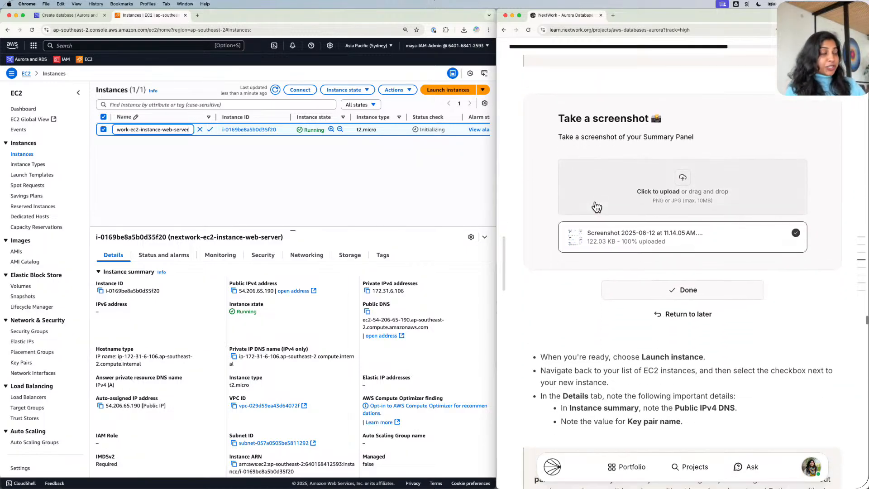
{"action": "scroll", "coordinate": [592, 205], "scroll_direction": "down", "scroll_amount": 2}
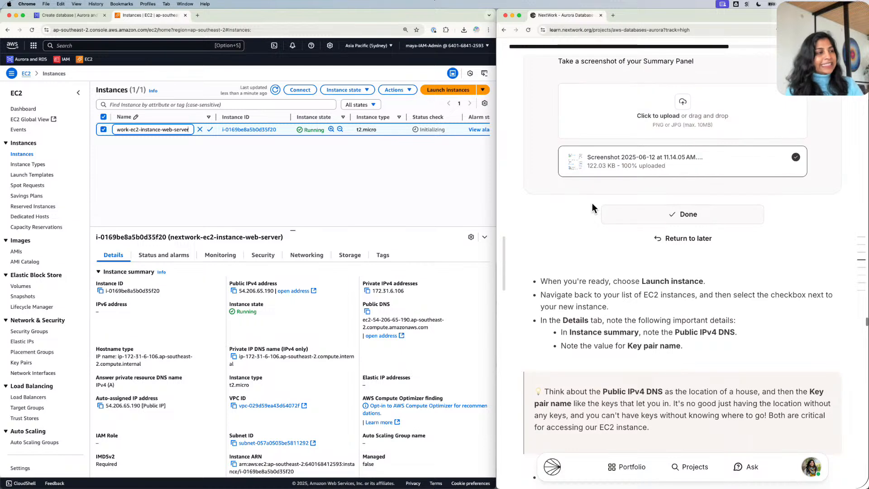
{"action": "scroll", "coordinate": [592, 206], "scroll_direction": "down", "scroll_amount": 4}
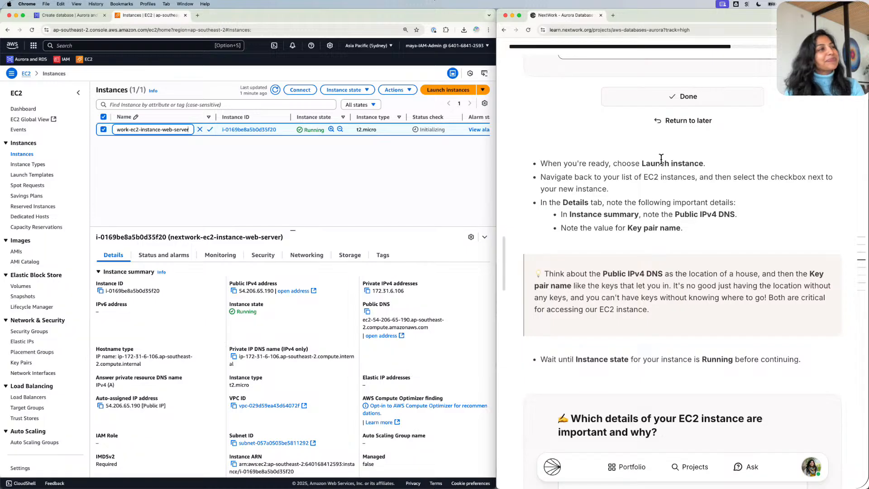
{"action": "left_click_drag", "start_coordinate": [548, 162], "coordinate": [665, 164]}
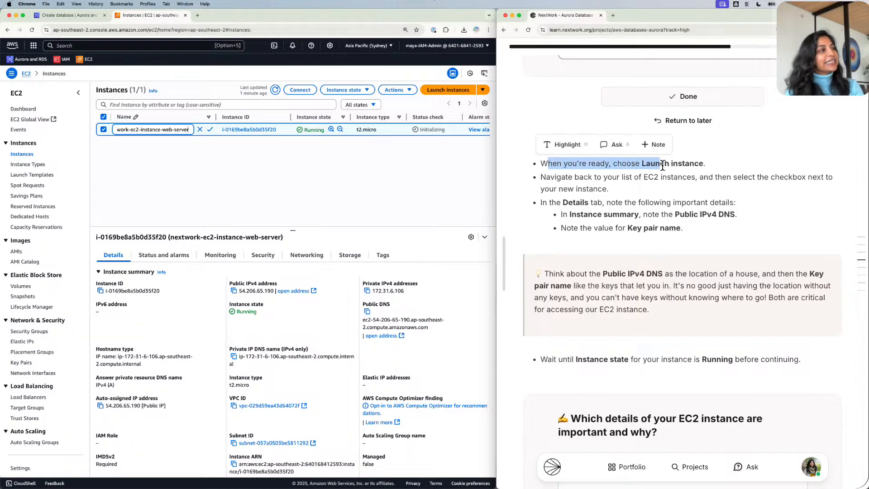
{"action": "left_click", "coordinate": [651, 181]}
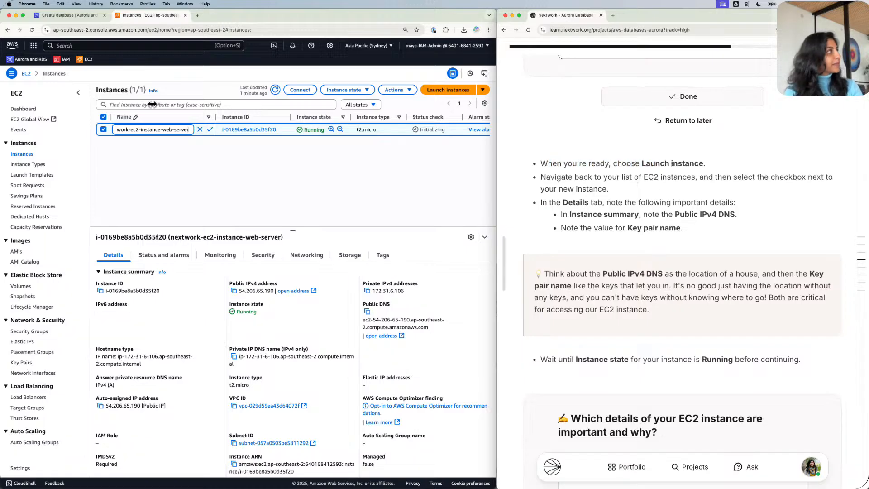
{"action": "left_click", "coordinate": [171, 151]}
{"action": "scroll", "coordinate": [171, 151], "scroll_direction": "up", "scroll_amount": 1}
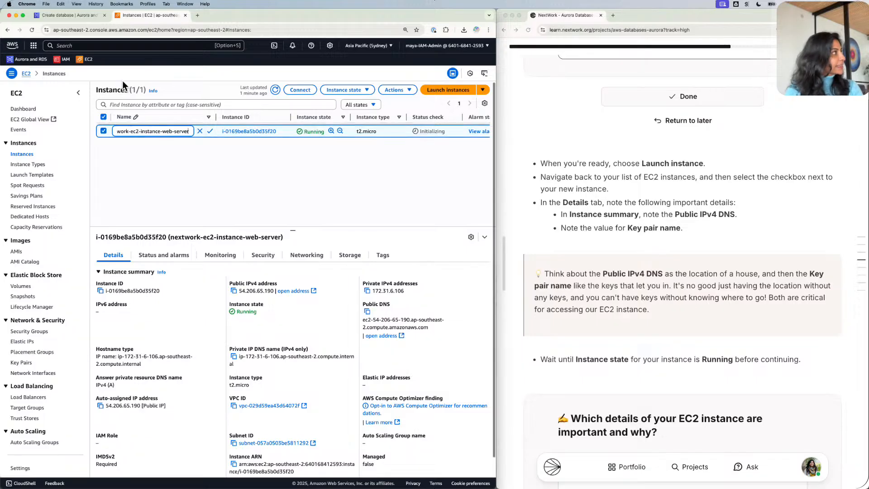
{"action": "left_click", "coordinate": [164, 142]}
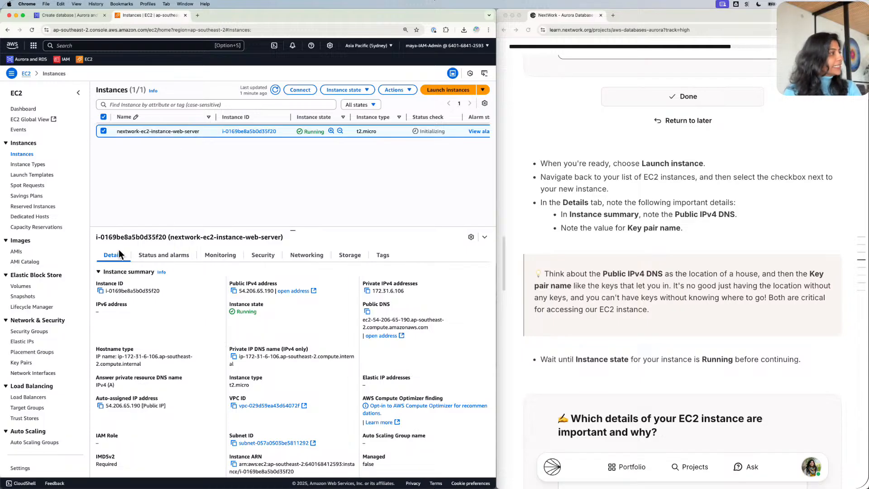
Enlarge the instance's details area and locate its public IPv4 address and the key pair assigned at launch.
{"action": "left_click_drag", "start_coordinate": [295, 228], "coordinate": [300, 146]}
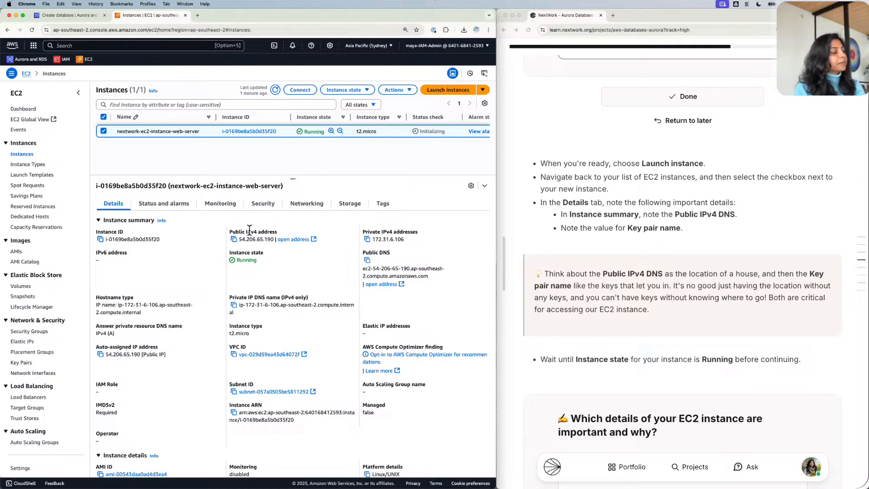
{"action": "left_click_drag", "start_coordinate": [248, 229], "coordinate": [273, 229]}
{"action": "left_click", "coordinate": [276, 228]}
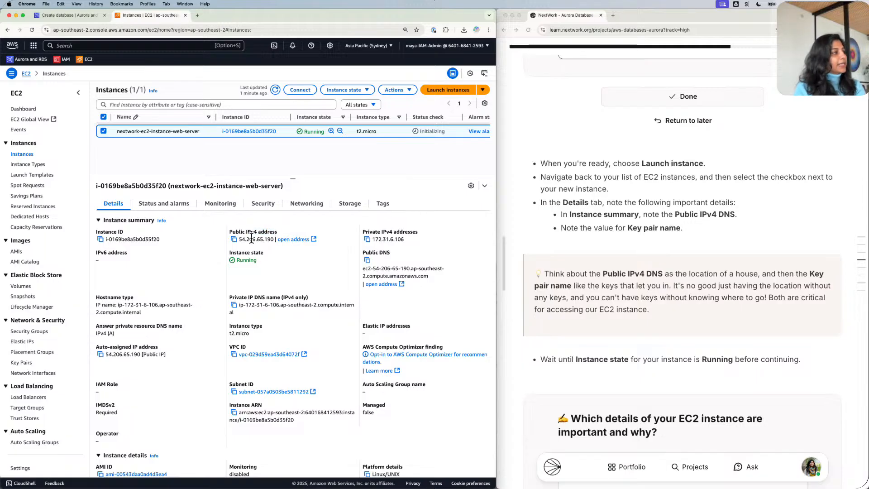
{"action": "scroll", "coordinate": [256, 261], "scroll_direction": "down", "scroll_amount": 3}
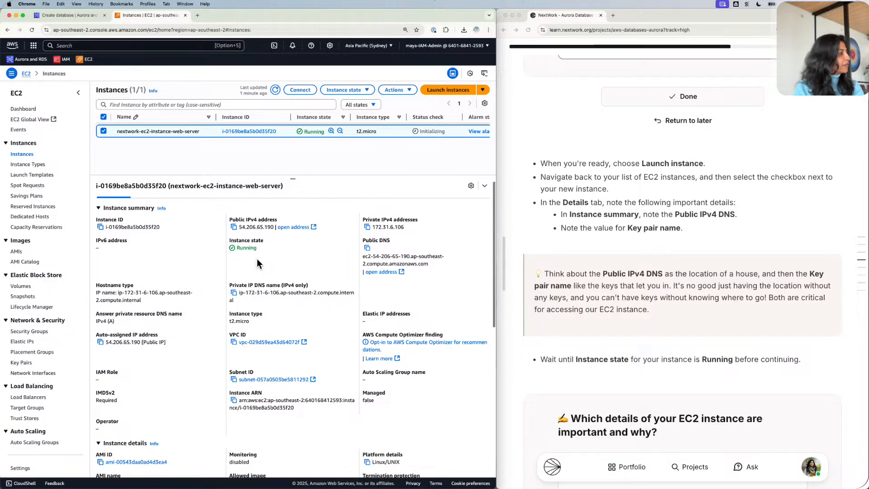
{"action": "scroll", "coordinate": [257, 259], "scroll_direction": "down", "scroll_amount": 8}
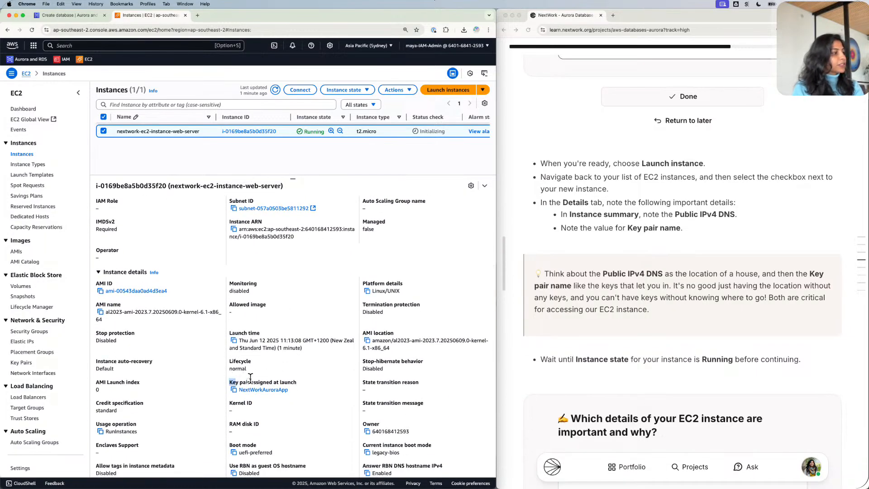
{"action": "left_click_drag", "start_coordinate": [230, 379], "coordinate": [298, 387]}
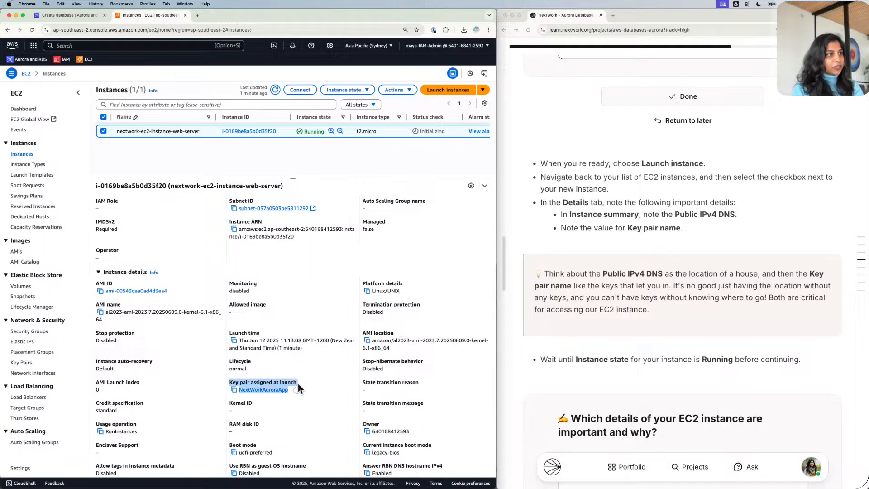
{"action": "left_click", "coordinate": [301, 325]}
{"action": "scroll", "coordinate": [299, 318], "scroll_direction": "up", "scroll_amount": 5}
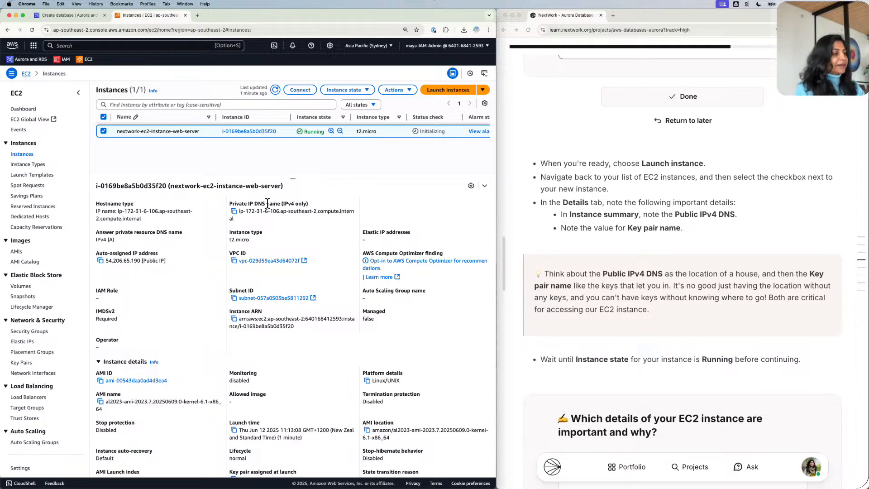
Examine the instance's private IP DNS name and recheck the key pair assigned at launch.
{"action": "scroll", "coordinate": [267, 202], "scroll_direction": "down", "scroll_amount": 3}
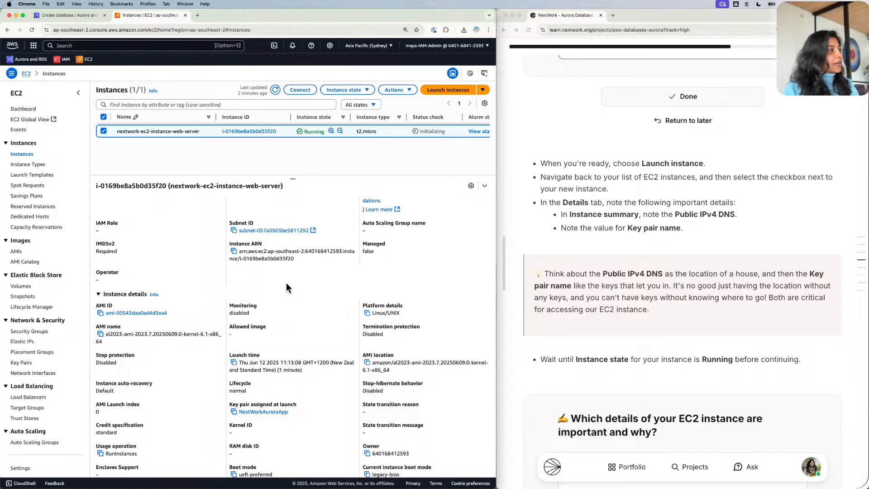
{"action": "scroll", "coordinate": [286, 282], "scroll_direction": "up", "scroll_amount": 5}
{"action": "scroll", "coordinate": [253, 240], "scroll_direction": "up", "scroll_amount": 1}
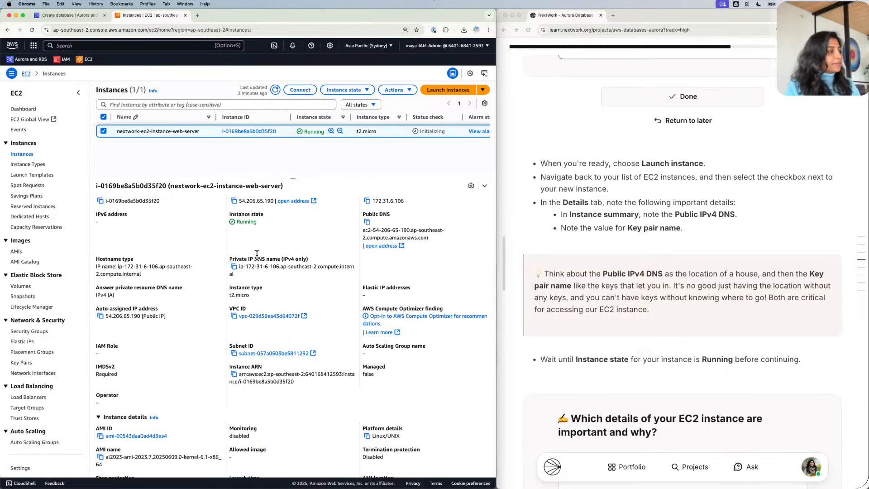
{"action": "left_click_drag", "start_coordinate": [255, 258], "coordinate": [294, 257]}
{"action": "left_click", "coordinate": [301, 259]}
{"action": "scroll", "coordinate": [253, 300], "scroll_direction": "down", "scroll_amount": 3}
{"action": "scroll", "coordinate": [253, 299], "scroll_direction": "down", "scroll_amount": 3}
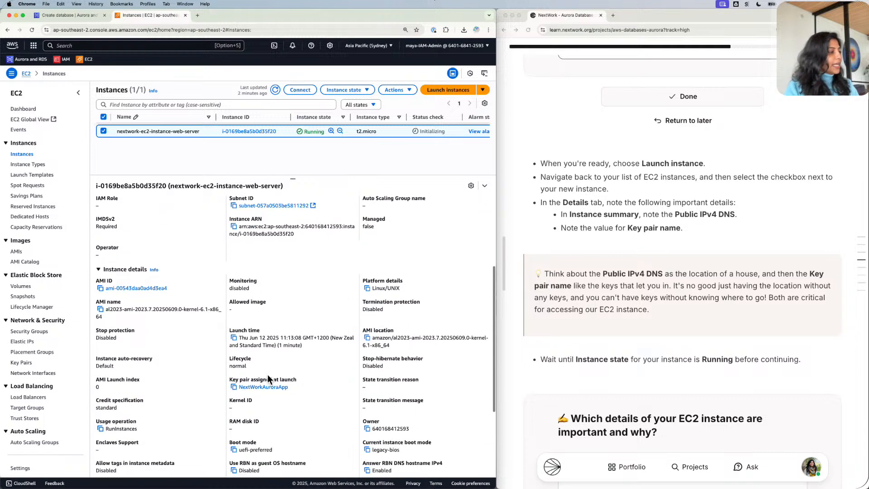
{"action": "left_click_drag", "start_coordinate": [235, 379], "coordinate": [300, 373]}
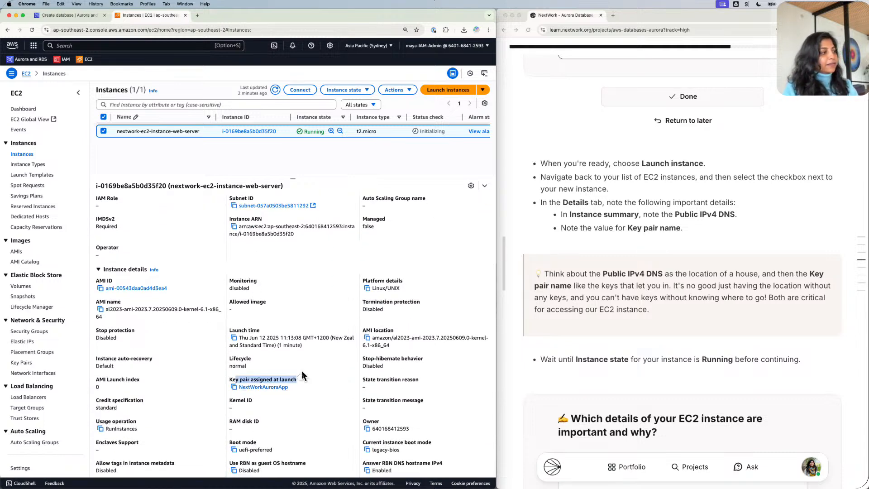
{"action": "left_click", "coordinate": [301, 374]}
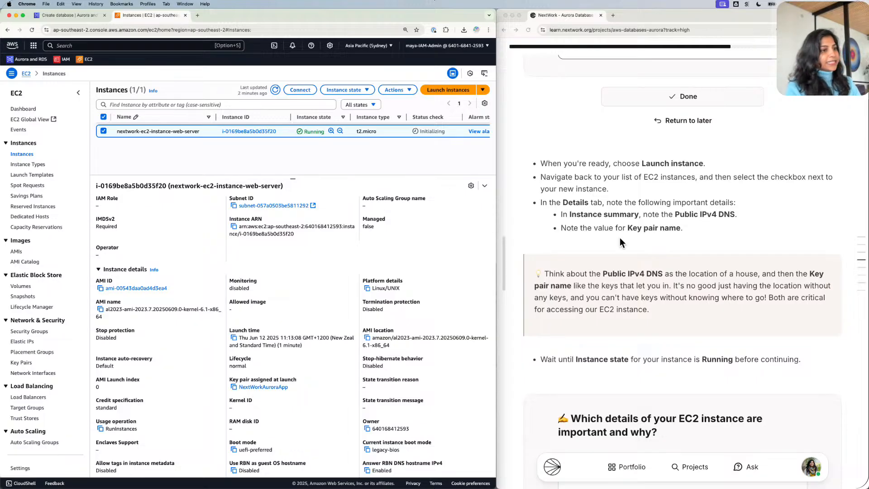
Begin the answer on important EC2 instance details with "When I created my EC2 instance, I took particular note of the Public IPv4 DNS address and name".
{"action": "scroll", "coordinate": [612, 241], "scroll_direction": "down", "scroll_amount": 5}
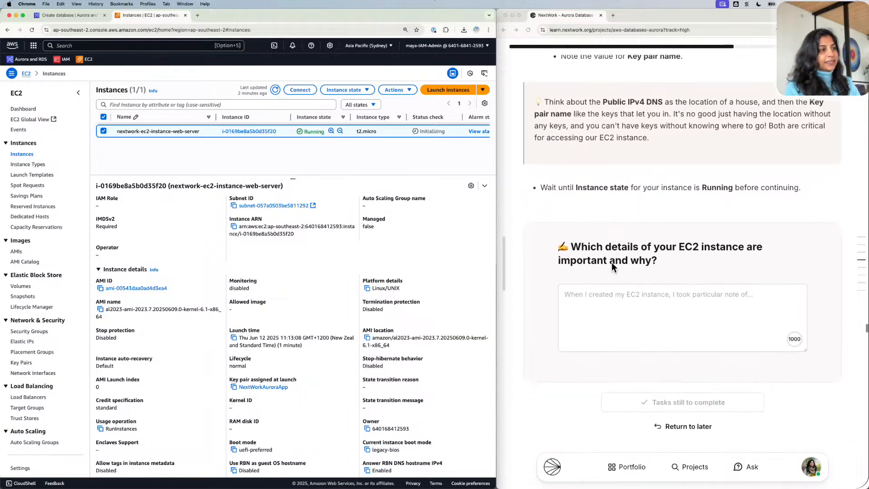
{"action": "left_click", "coordinate": [592, 297]}
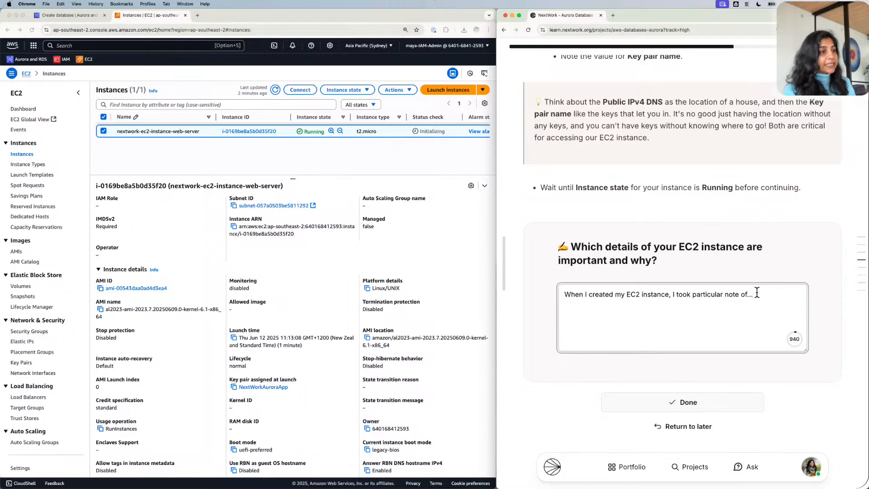
{"action": "key", "text": "BackSpace"}
{"action": "key", "text": "BackSpace"}
{"action": "key", "text": "BackSpace"}
{"action": "type", "text": "na"}
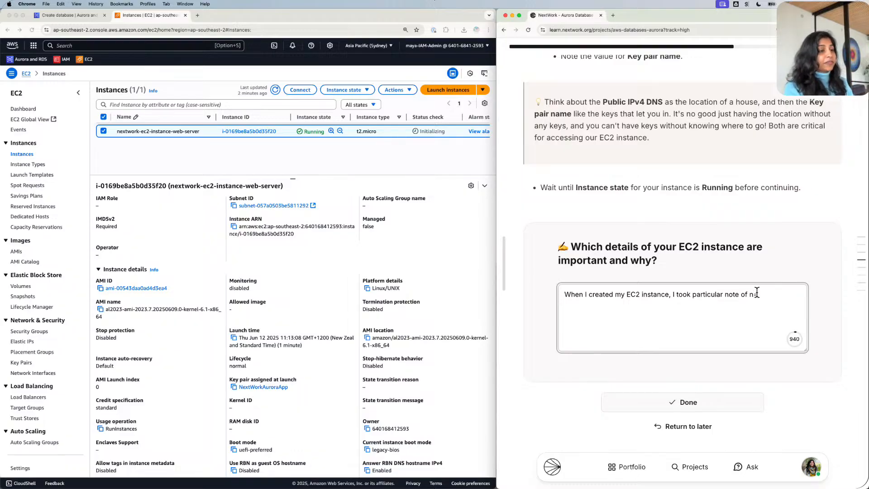
{"action": "key", "text": "BackSpace"}
{"action": "type", "text": "the "}
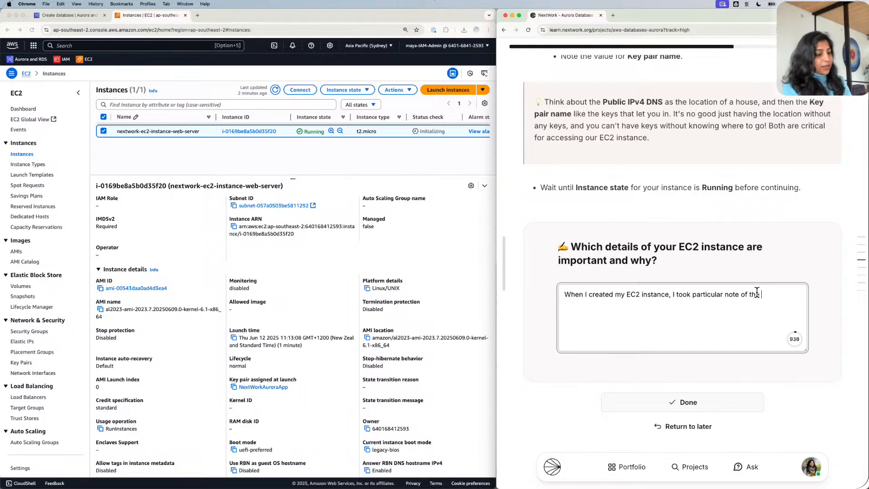
{"action": "type", "text": "Public"}
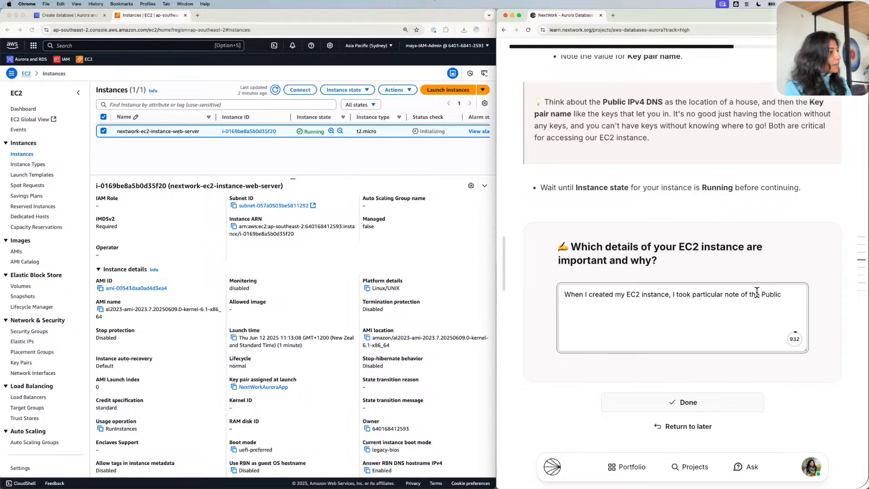
{"action": "scroll", "coordinate": [240, 384], "scroll_direction": "up", "scroll_amount": 5}
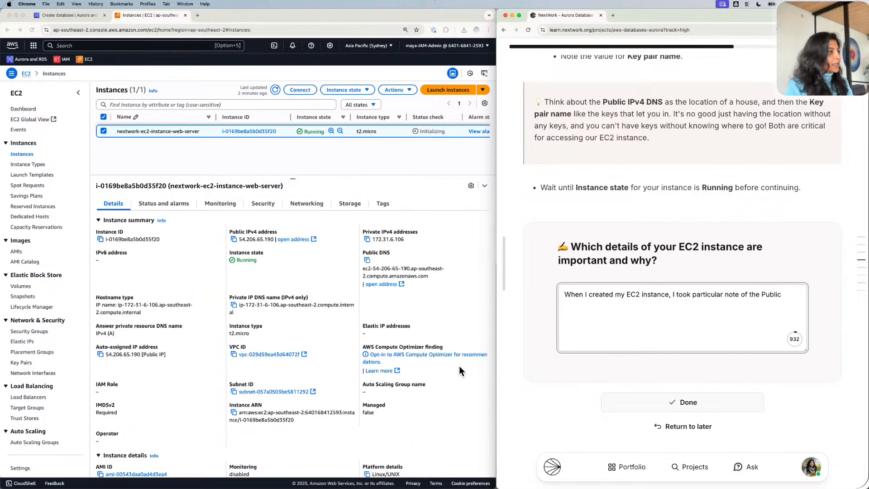
{"action": "left_click", "coordinate": [787, 304]}
{"action": "type", "text": "IP"}
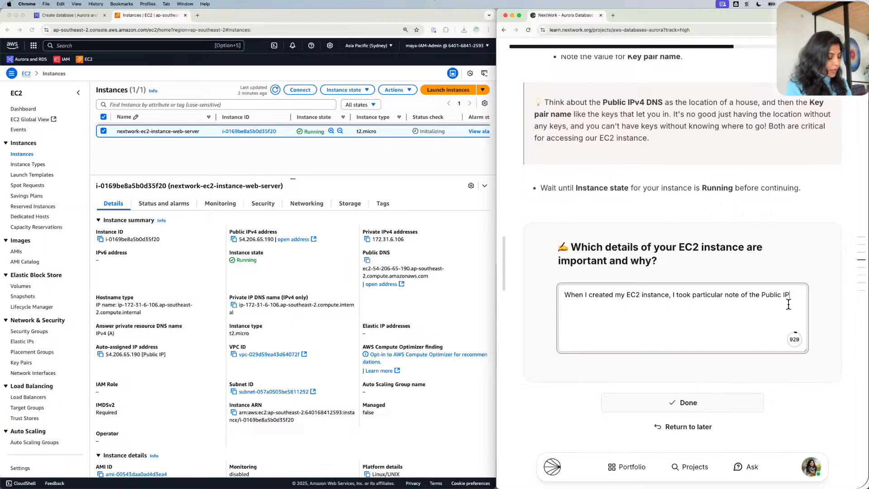
{"action": "type", "text": "v4 "}
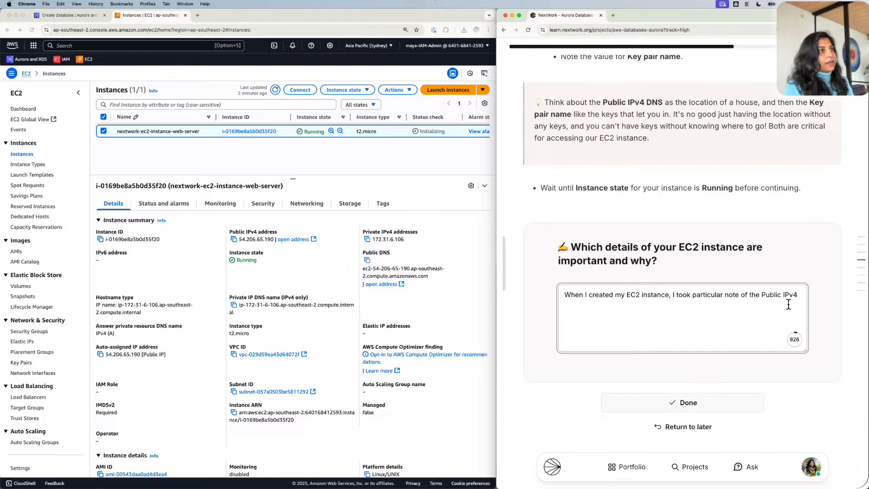
{"action": "type", "text": "DNS address "}
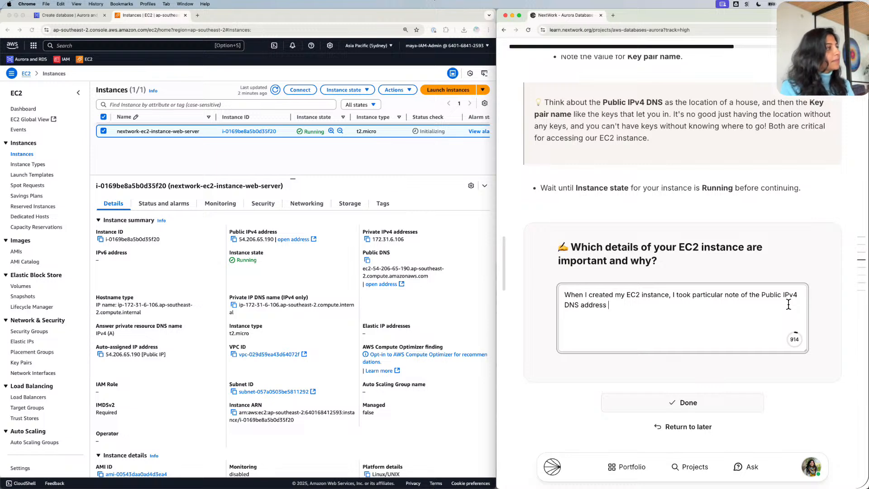
{"action": "type", "text": "and name"}
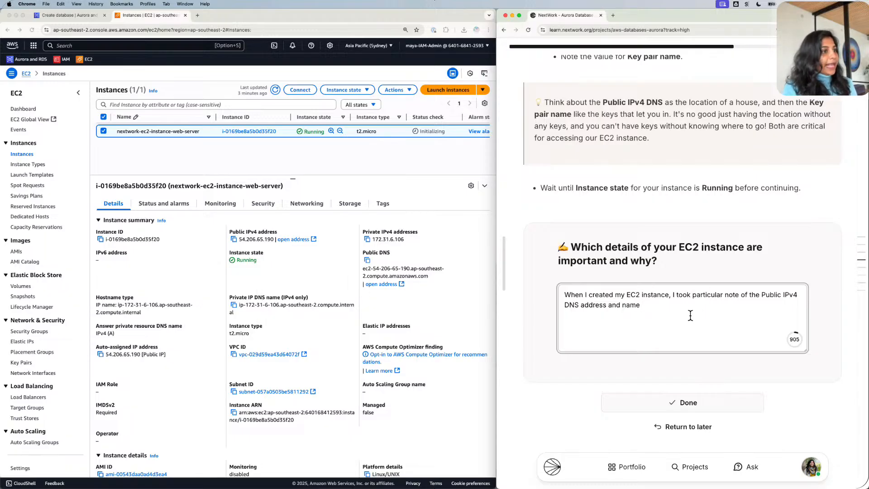
Continue the EC2 instance details answer with "as well as the Key Pair".
{"action": "type", "text": "as w"}
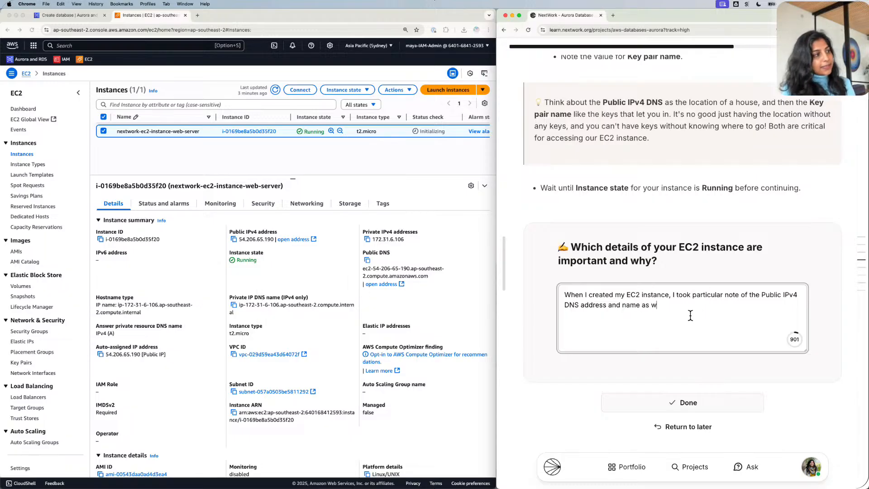
{"action": "type", "text": "ell as th"}
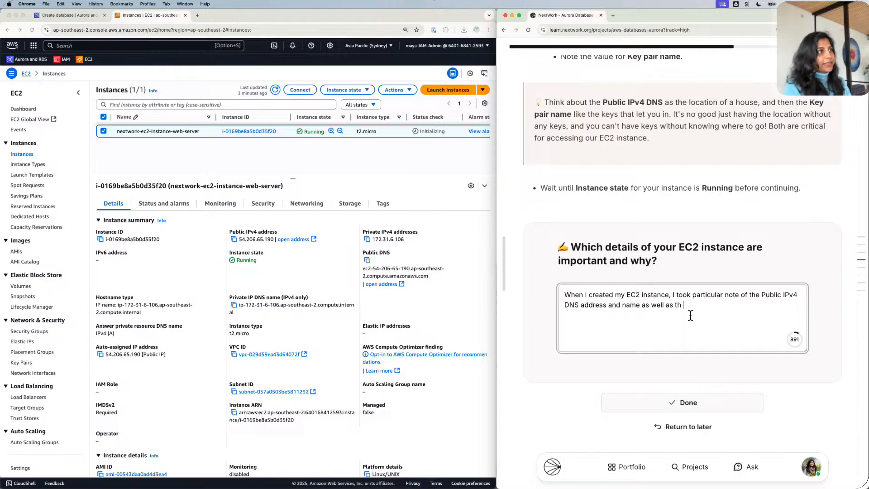
{"action": "type", "text": "e the Ke"}
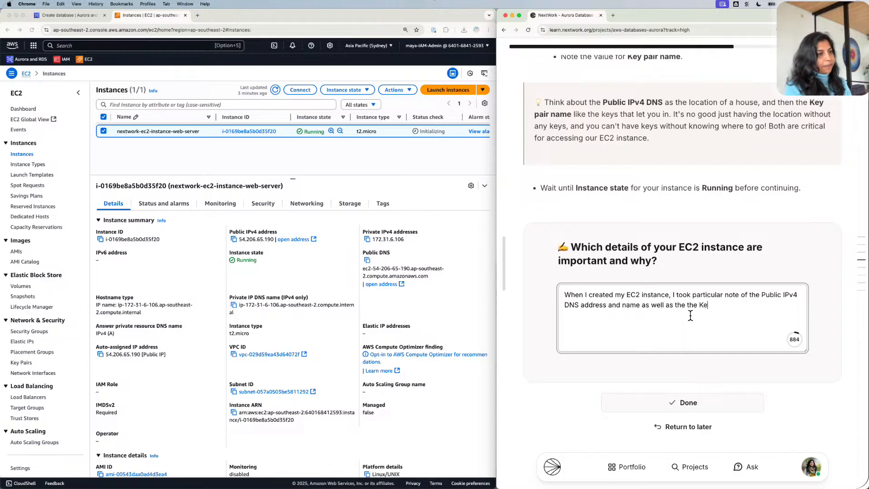
{"action": "key", "text": "BackSpace"}
{"action": "key", "text": "BackSpace"}
{"action": "key", "text": "BackSpace"}
{"action": "key", "text": "BackSpace"}
{"action": "key", "text": "BackSpace"}
{"action": "key", "text": "BackSpace"}
{"action": "type", "text": "Key"}
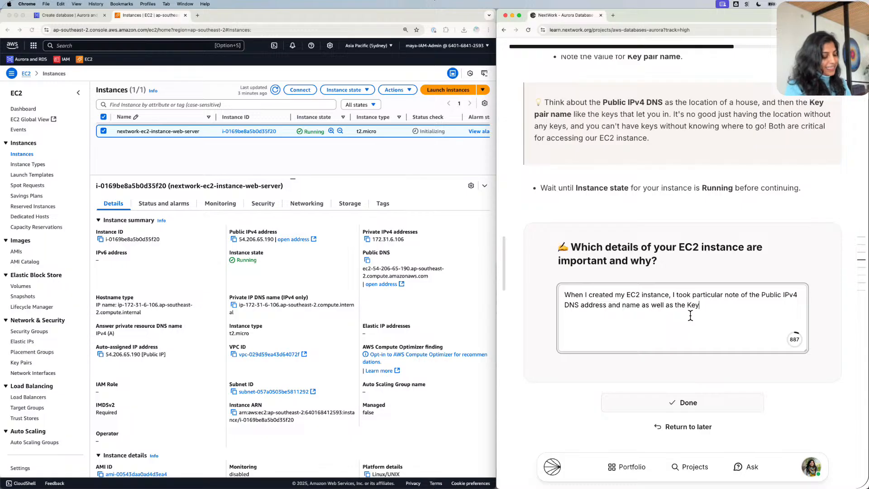
{"action": "type", "text": " Pair "}
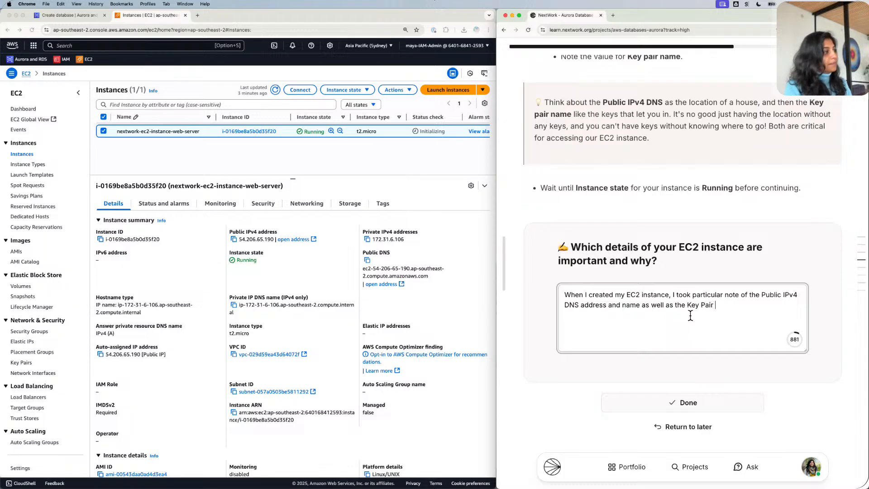
Finish the answer with "name so that I know what I have access to with the key pair.".
{"action": "type", "text": "name so "}
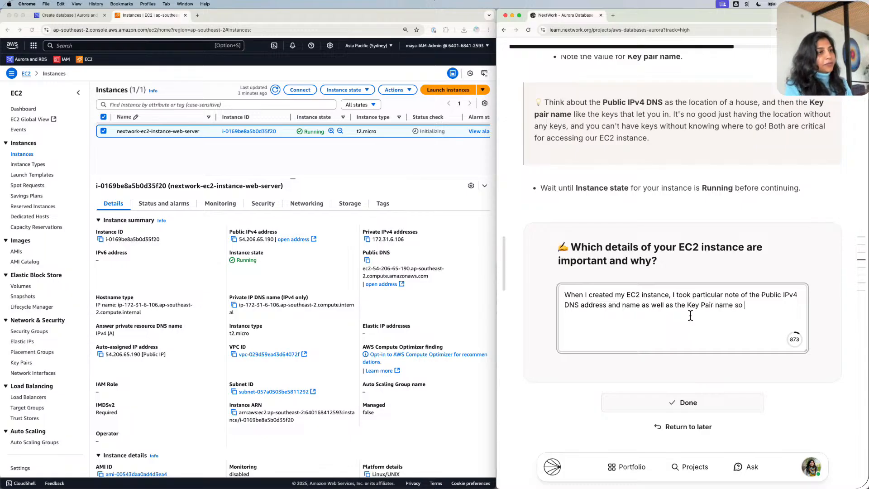
{"action": "type", "text": "that I know "}
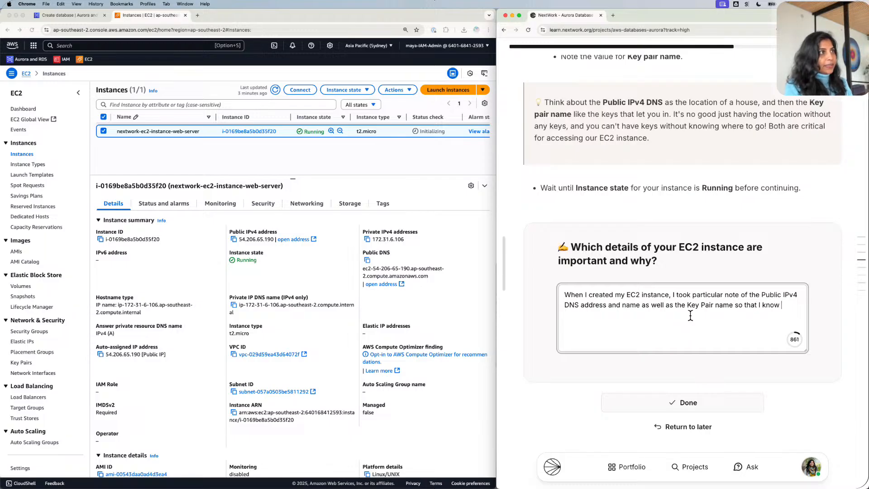
{"action": "type", "text": "t"}
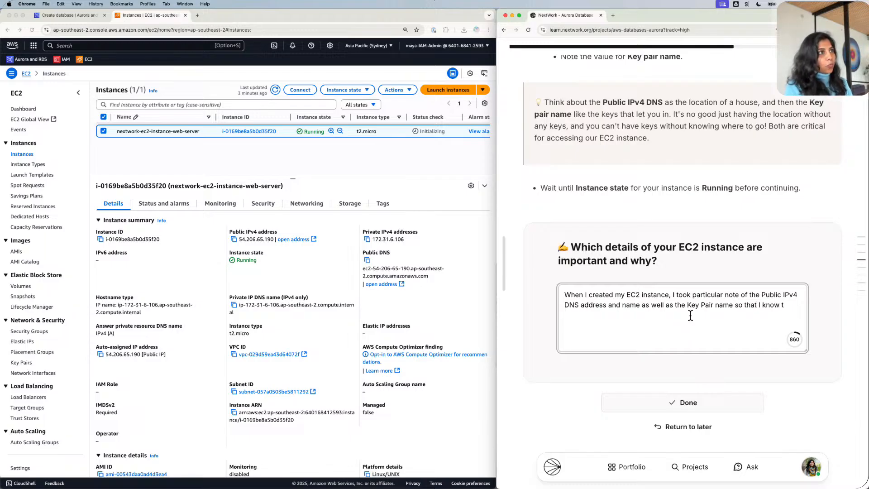
{"action": "key", "text": "BackSpace"}
{"action": "type", "text": "wha"}
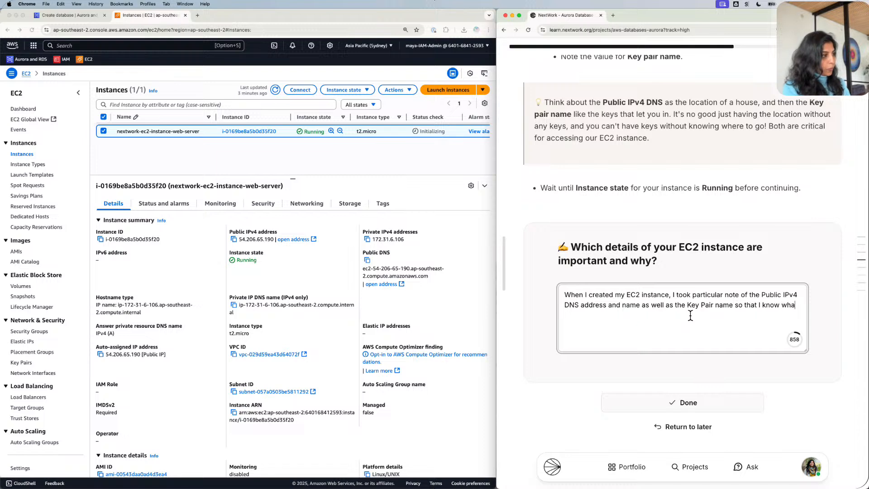
{"action": "type", "text": "t I have accr"}
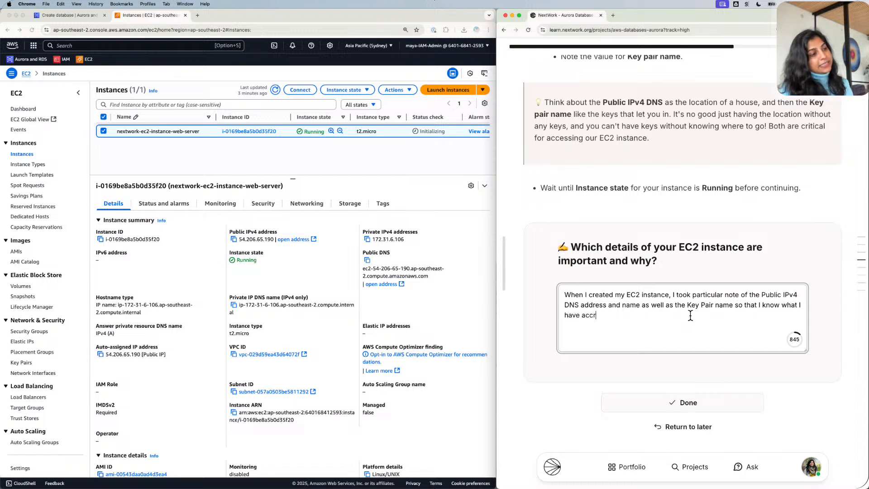
{"action": "key", "text": "BackSpace"}
{"action": "type", "text": "ess "}
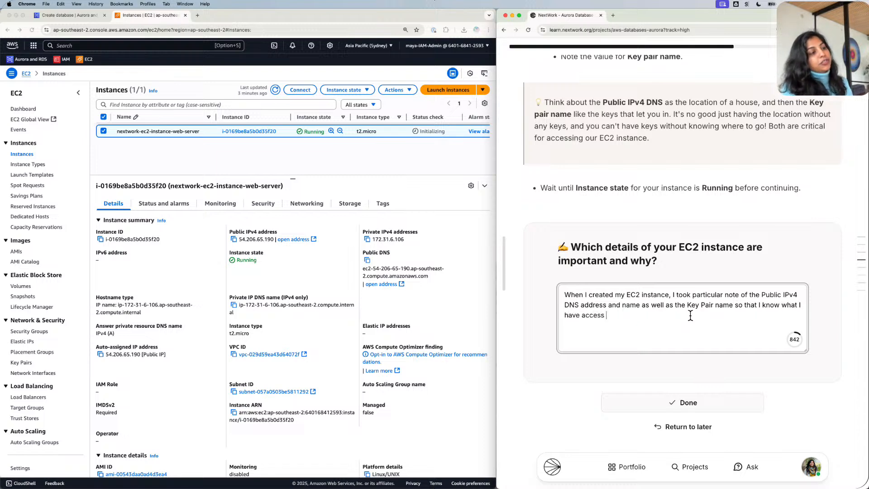
{"action": "type", "text": "to with the"}
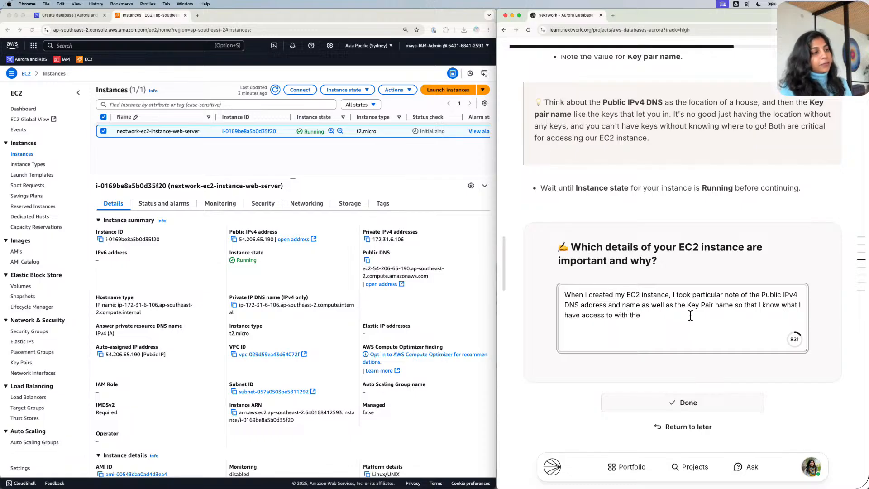
{"action": "type", "text": " key pair."}
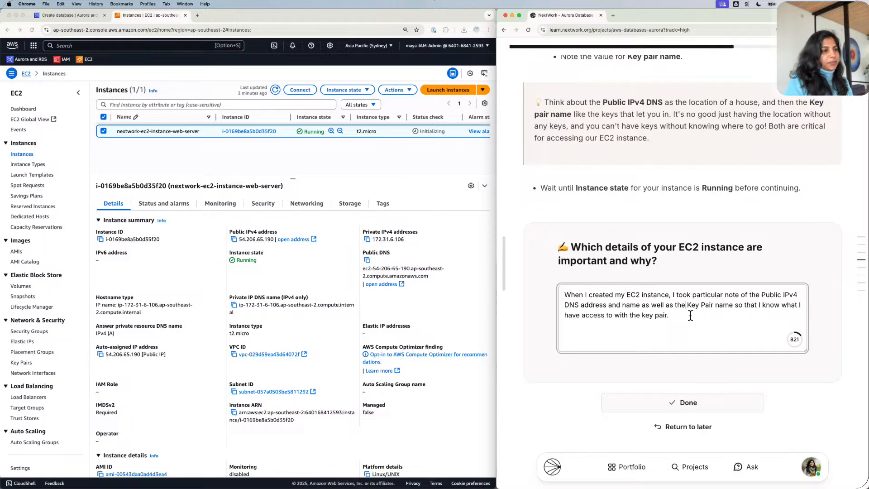
Change "Key Pair" to lowercase "key pair" in the answer and submit the task as done.
{"action": "key", "text": "BackSpace"}
{"action": "type", "text": "k"}
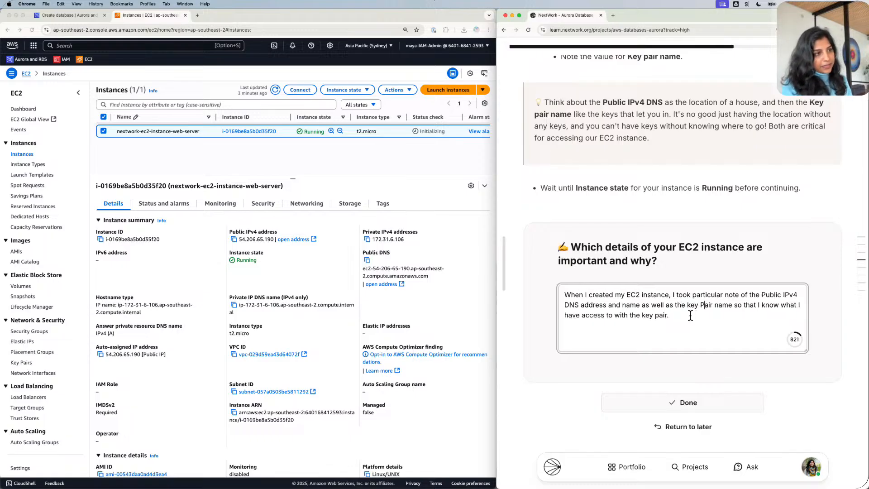
{"action": "key", "text": "Right"}
{"action": "key", "text": "Right"}
{"action": "key", "text": "Right"}
{"action": "key", "text": "Right"}
{"action": "key", "text": "Right"}
{"action": "key", "text": "BackSpace"}
{"action": "type", "text": "p"}
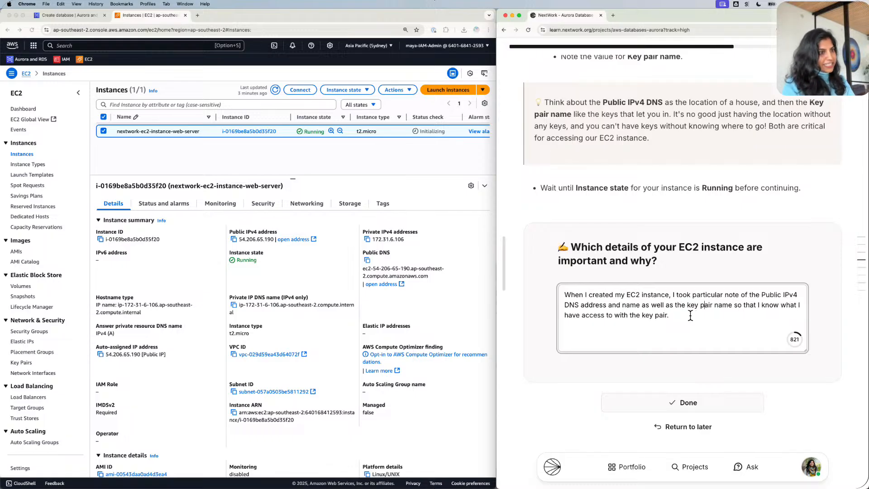
{"action": "left_click", "coordinate": [638, 393]}
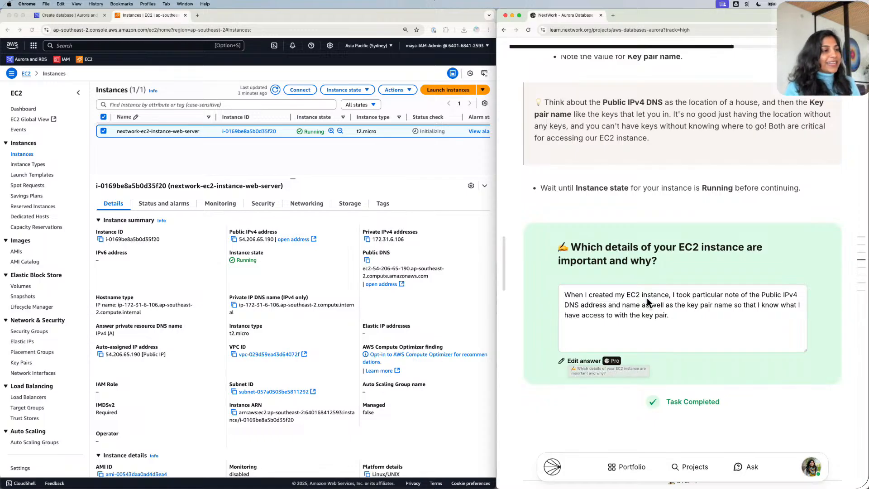
Begin the Step 4 answer to "What are we doing in this step?" with "In this step, I will complete creating" before the placeholder's "because".
{"action": "scroll", "coordinate": [665, 315], "scroll_direction": "down", "scroll_amount": 3}
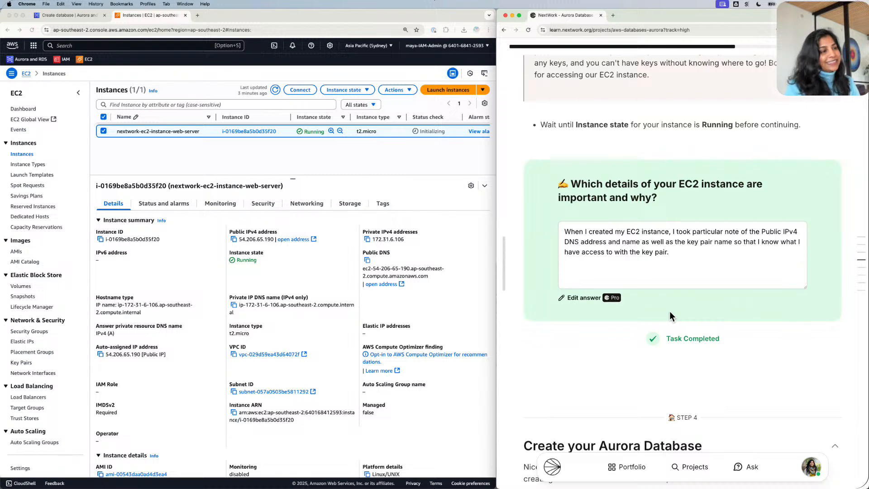
{"action": "scroll", "coordinate": [669, 312], "scroll_direction": "down", "scroll_amount": 1}
{"action": "scroll", "coordinate": [670, 315], "scroll_direction": "down", "scroll_amount": 2}
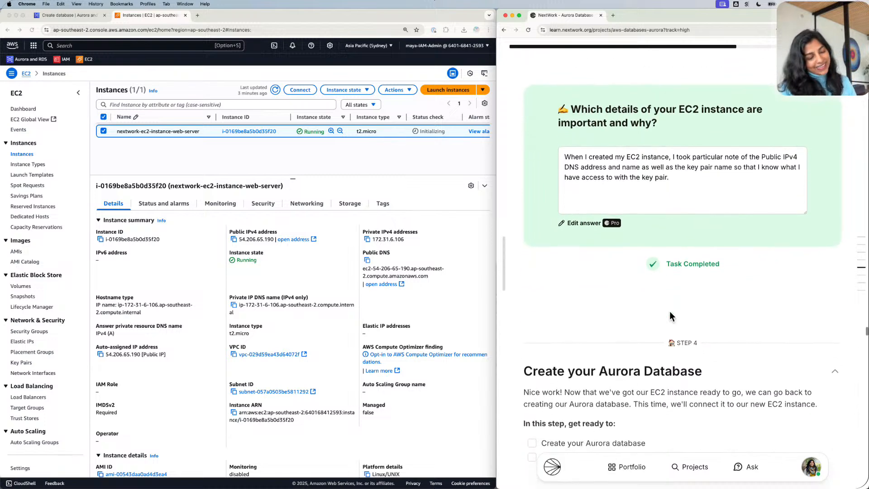
{"action": "scroll", "coordinate": [669, 315], "scroll_direction": "down", "scroll_amount": 3}
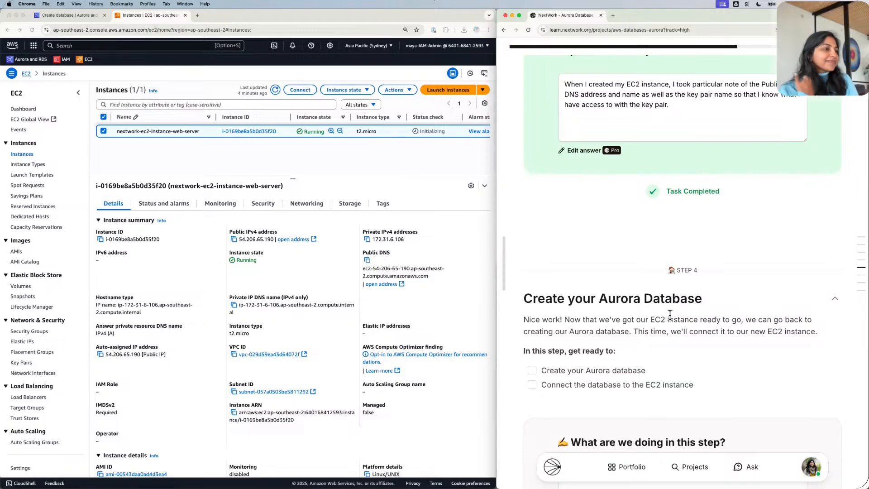
{"action": "scroll", "coordinate": [651, 291], "scroll_direction": "down", "scroll_amount": 2}
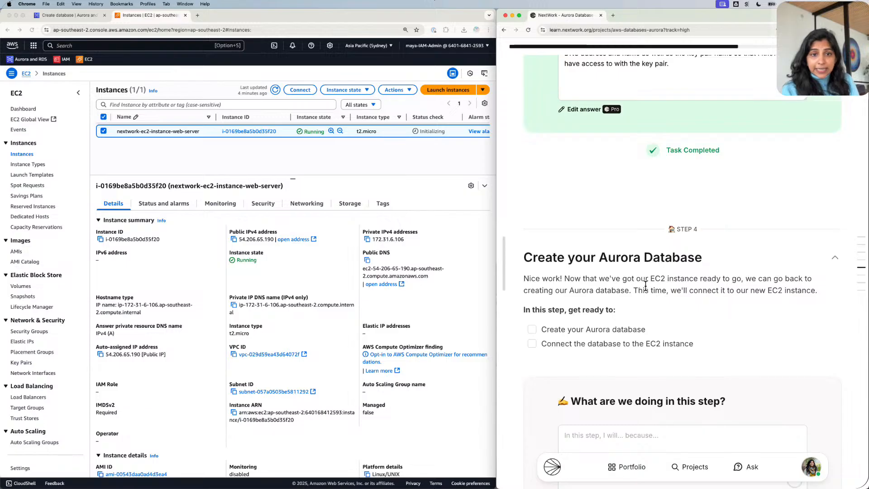
{"action": "scroll", "coordinate": [622, 247], "scroll_direction": "down", "scroll_amount": 5}
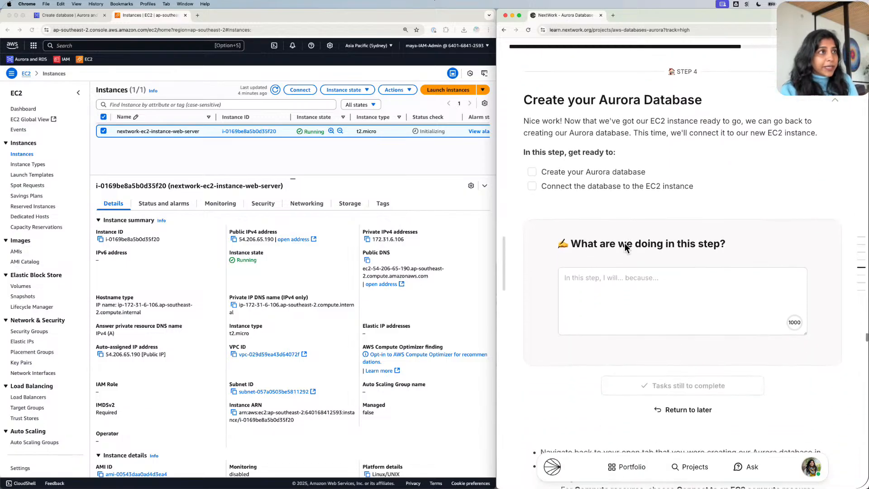
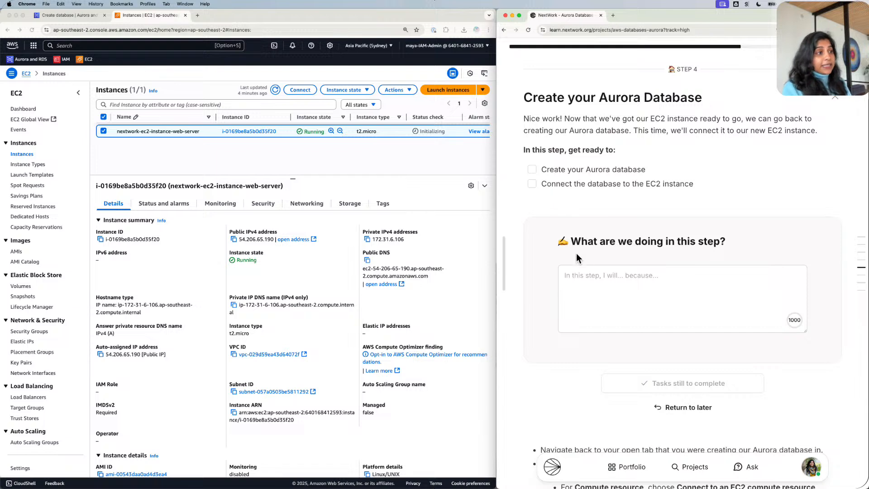
{"action": "left_click", "coordinate": [591, 280]}
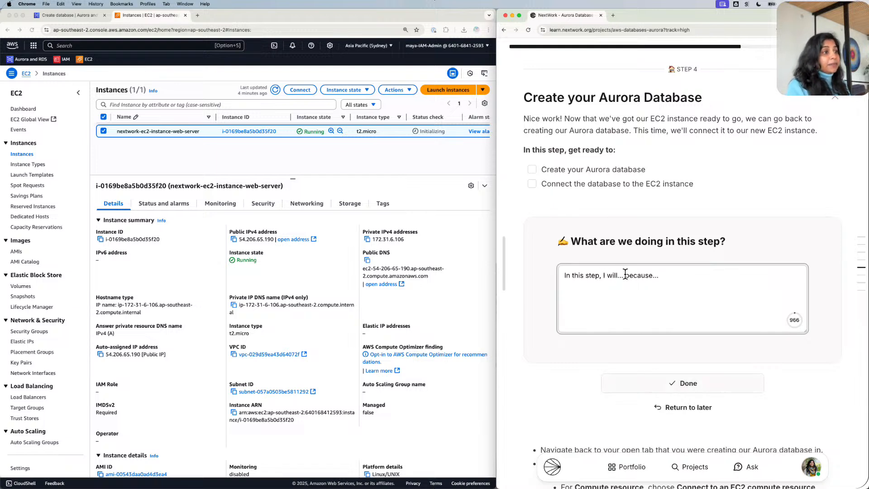
{"action": "key", "text": "BackSpace"}
{"action": "key", "text": "BackSpace"}
{"action": "key", "text": "BackSpace"}
{"action": "type", "text": "comple"}
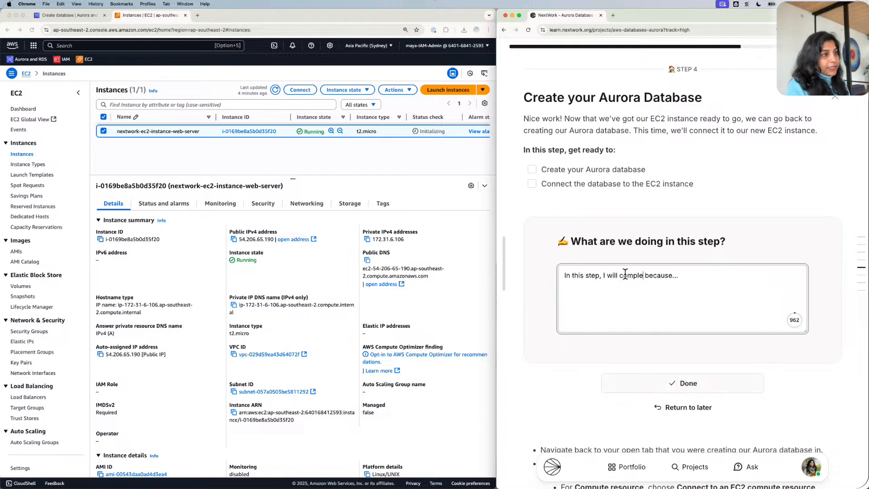
{"action": "type", "text": "te crear"}
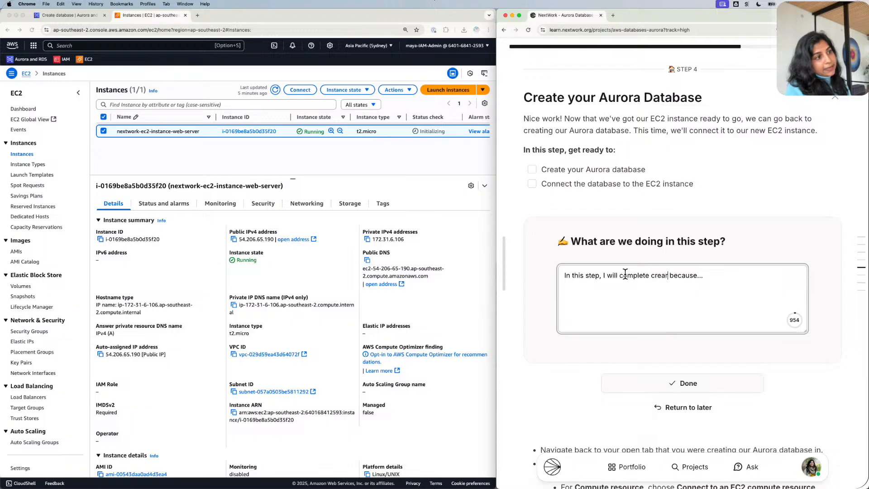
{"action": "key", "text": "BackSpace"}
{"action": "type", "text": "ting"}
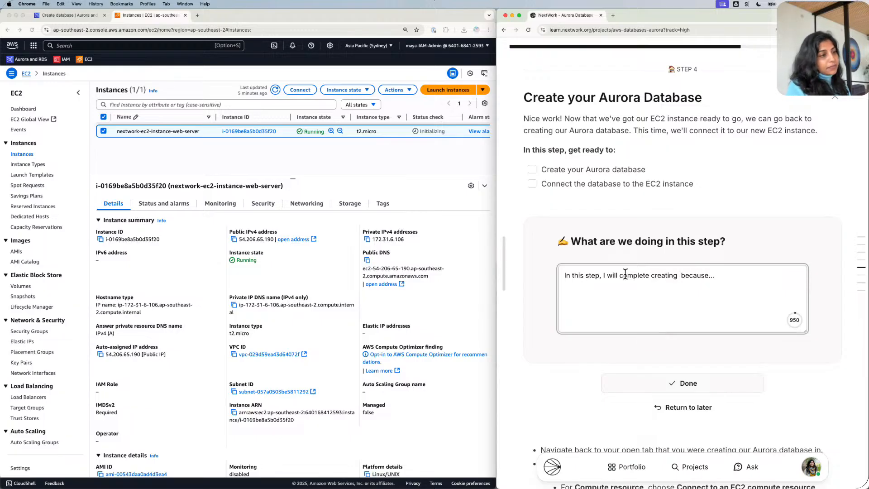
Continue the Step 4 answer with "my Aurora database" and remove the ellipsis after "because".
{"action": "key", "text": "BackSpace"}
{"action": "type", "text": "my Auror"}
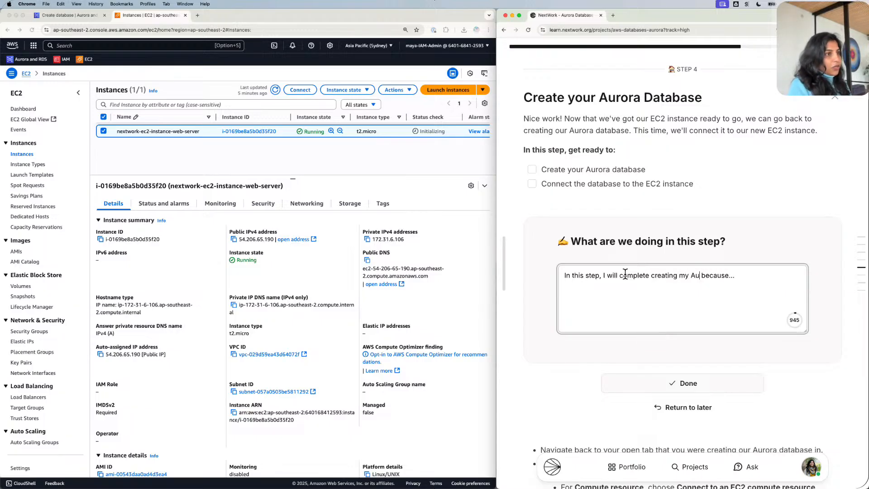
{"action": "type", "text": "a data"}
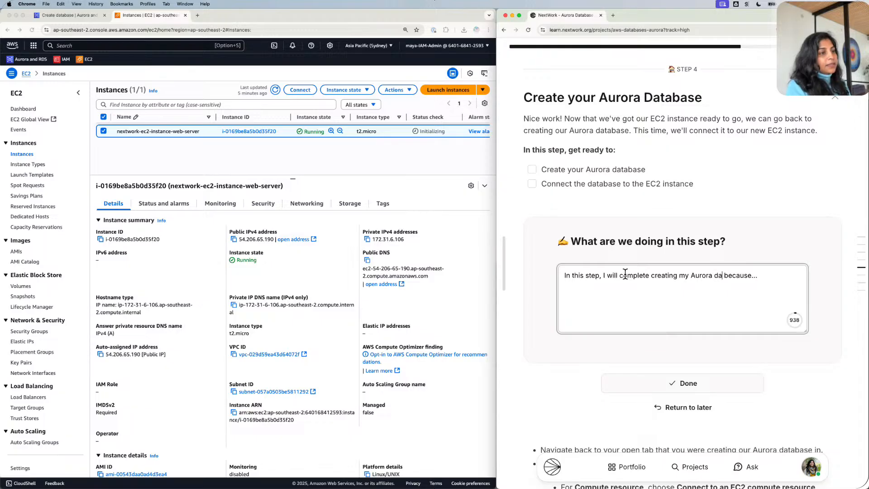
{"action": "type", "text": "base"}
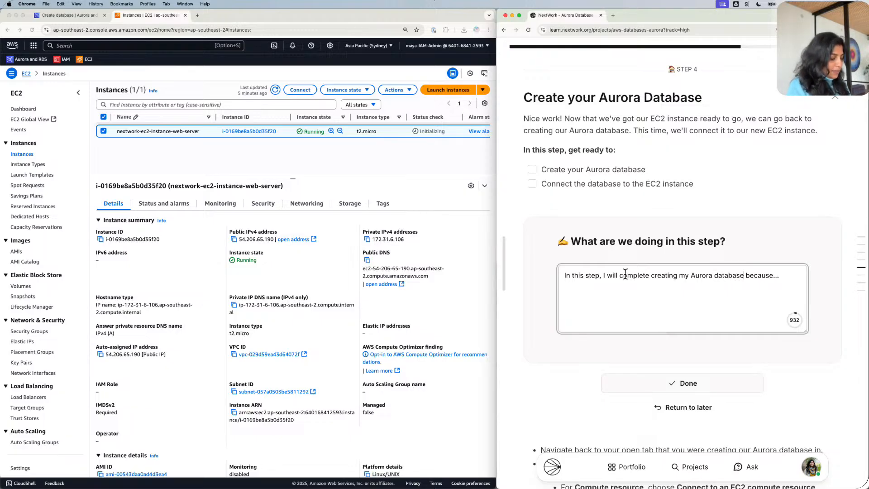
{"action": "key", "text": "BackSpace"}
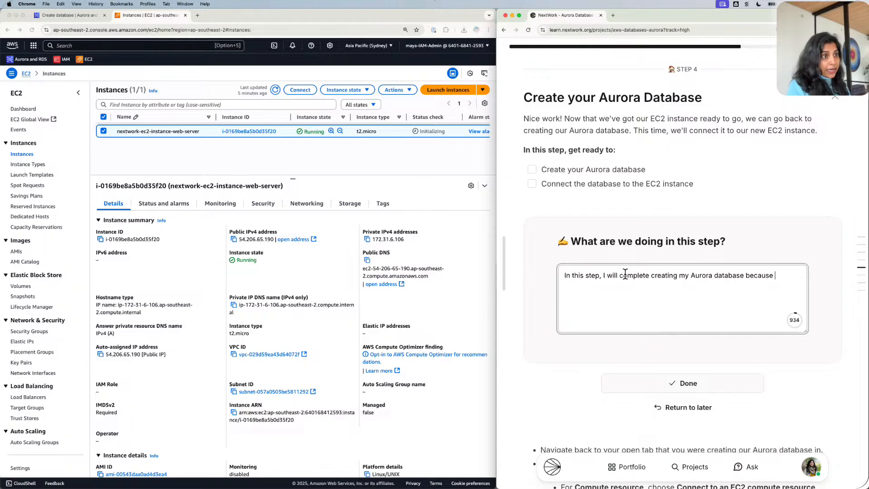
Extend the answer after "because" with "I now created the EC2 instance".
{"action": "type", "text": "I no"}
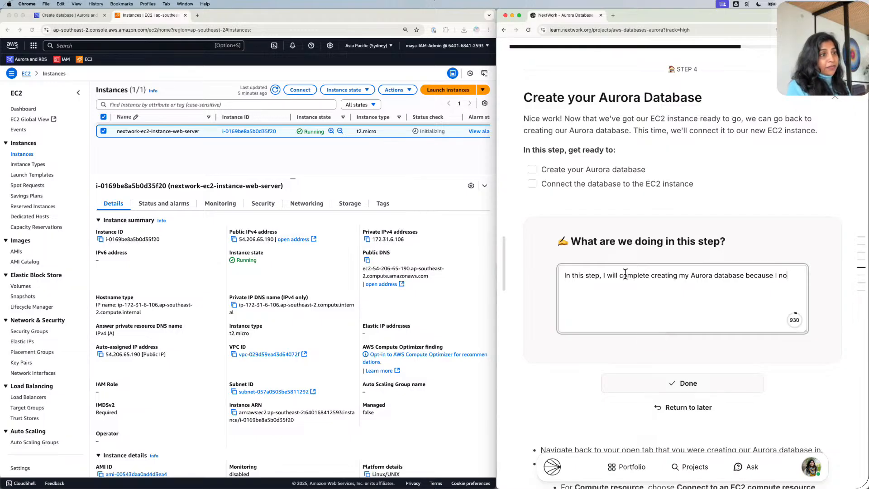
{"action": "type", "text": "w c"}
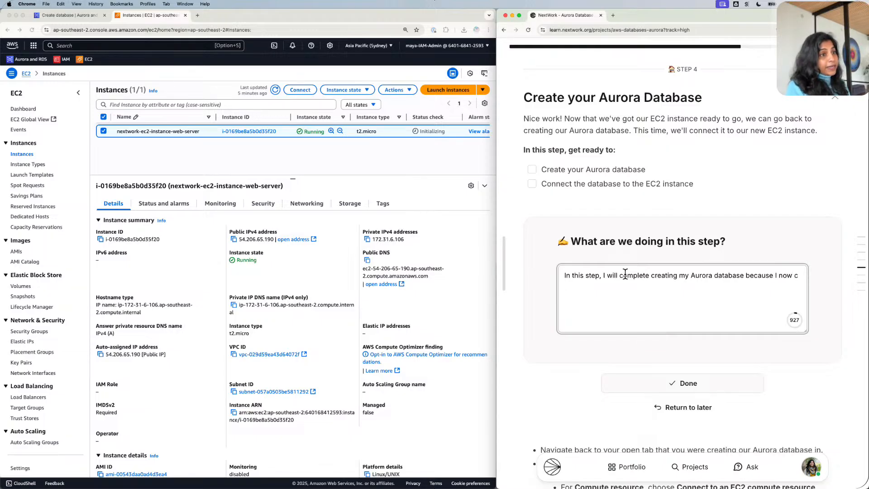
{"action": "type", "text": "reart"}
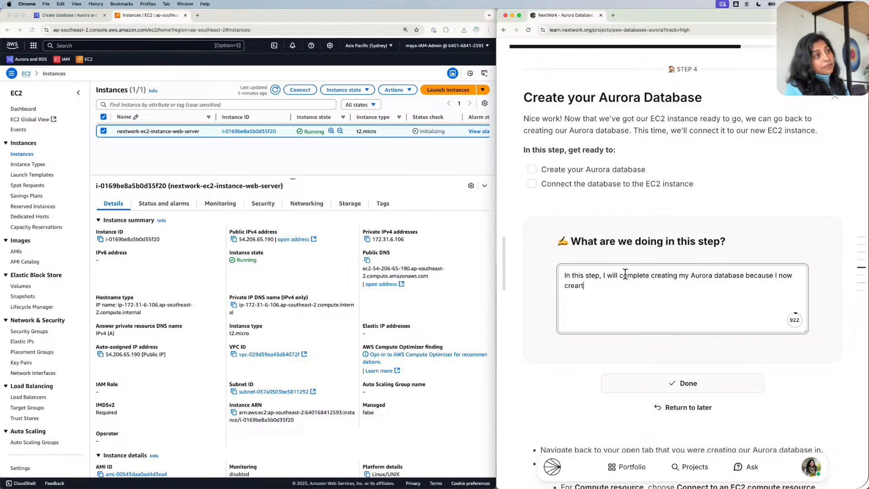
{"action": "key", "text": "BackSpace"}
{"action": "key", "text": "BackSpace"}
{"action": "type", "text": "tes "}
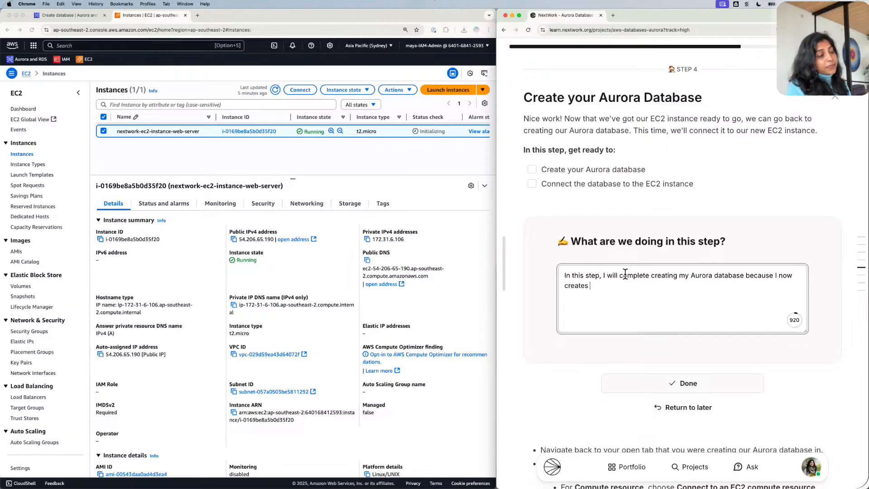
{"action": "key", "text": "BackSpace"}
{"action": "key", "text": "BackSpace"}
{"action": "type", "text": "d the E"}
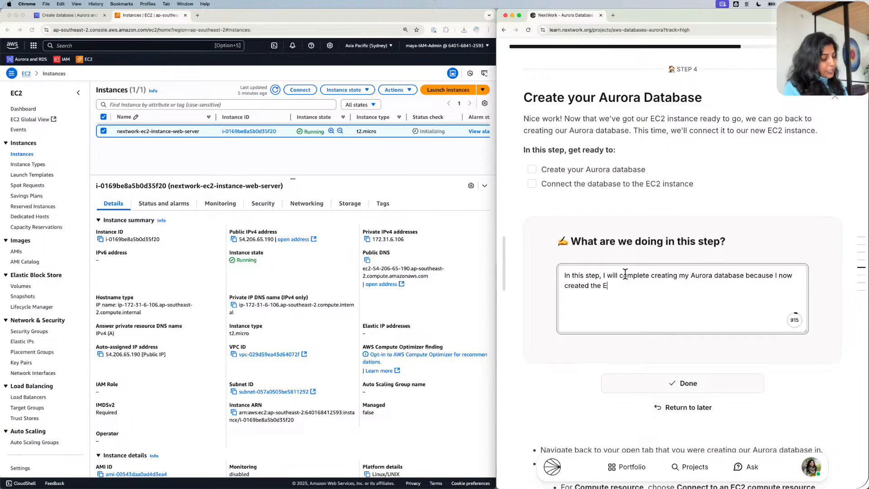
{"action": "type", "text": "C2 inst"}
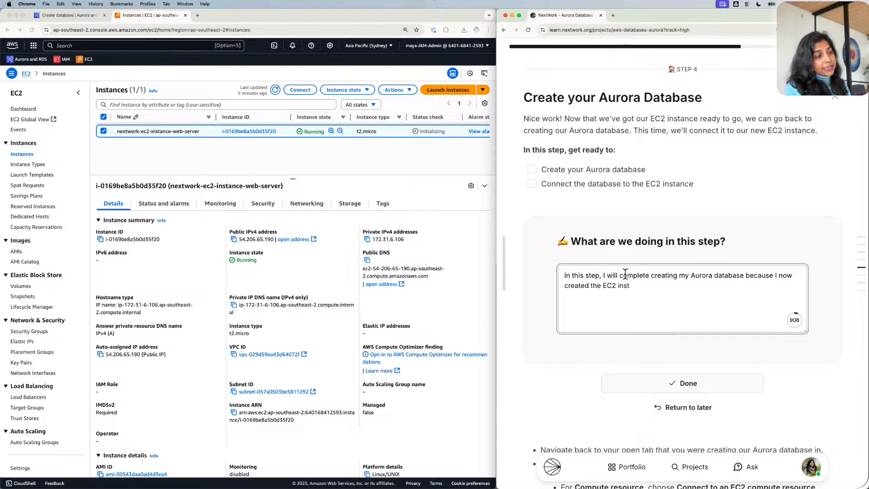
{"action": "type", "text": "ance a"}
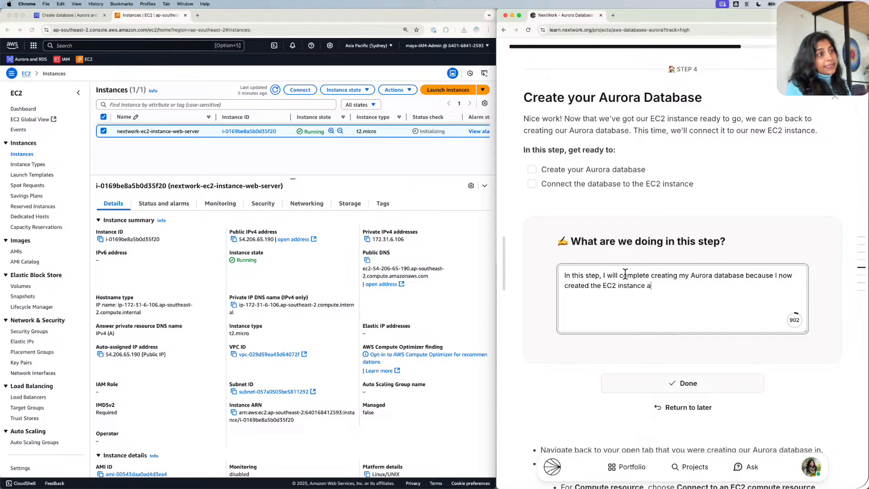
Finish the answer with "and I can now connect the database with the EC2 instance." and submit the task as done.
{"action": "type", "text": "nd I can now co"}
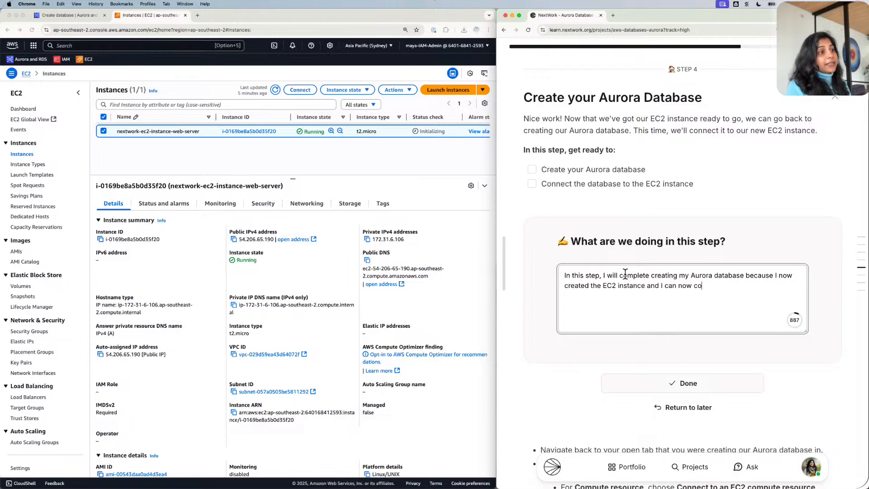
{"action": "type", "text": "nnect the d"}
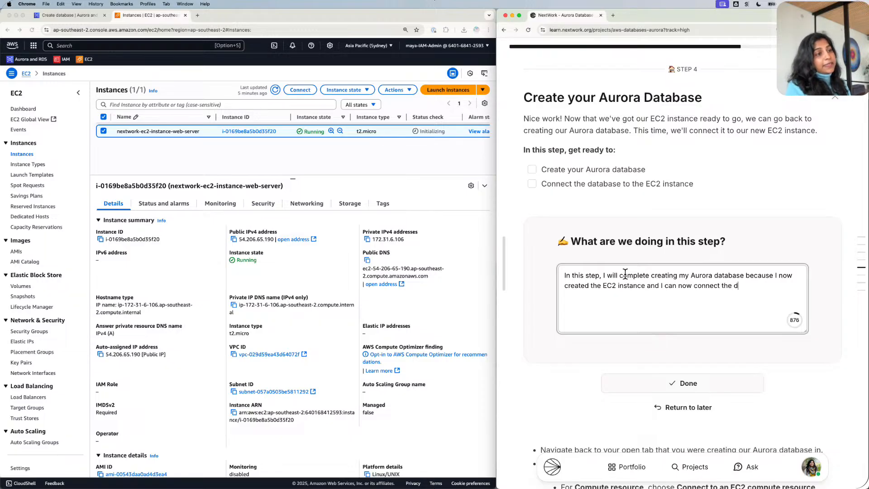
{"action": "type", "text": "ataba"}
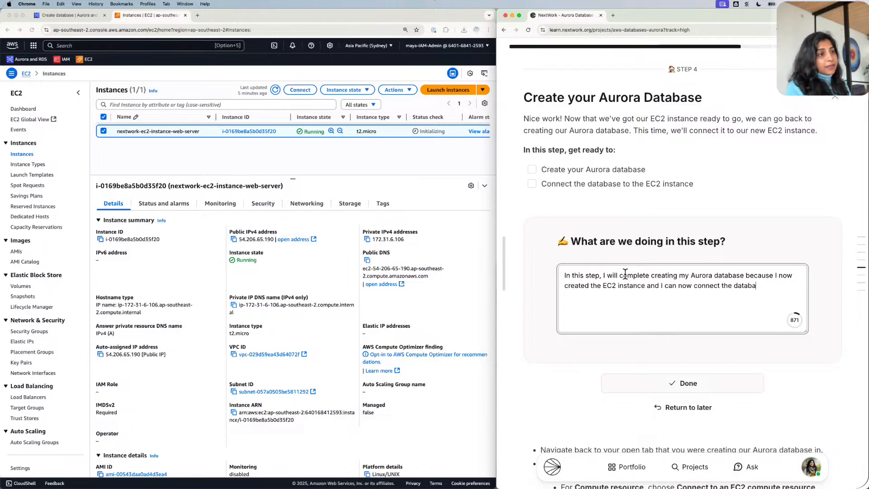
{"action": "type", "text": "se with the"}
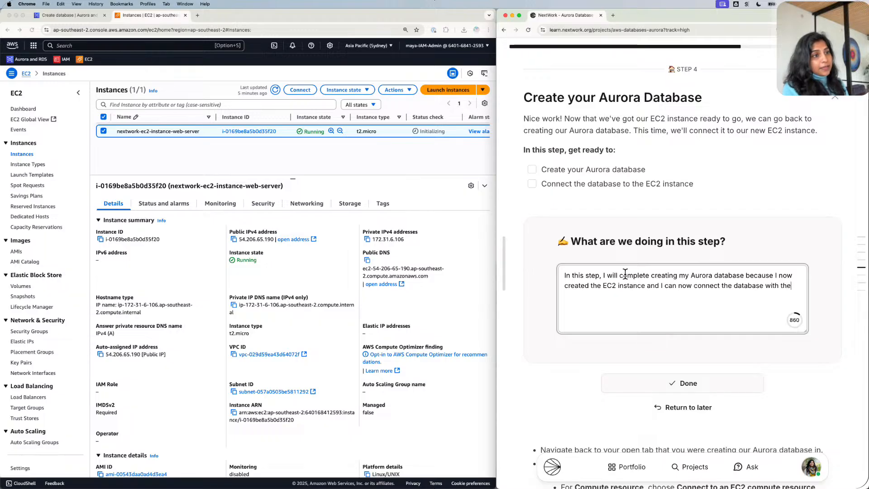
{"action": "type", "text": " EC2 inst"}
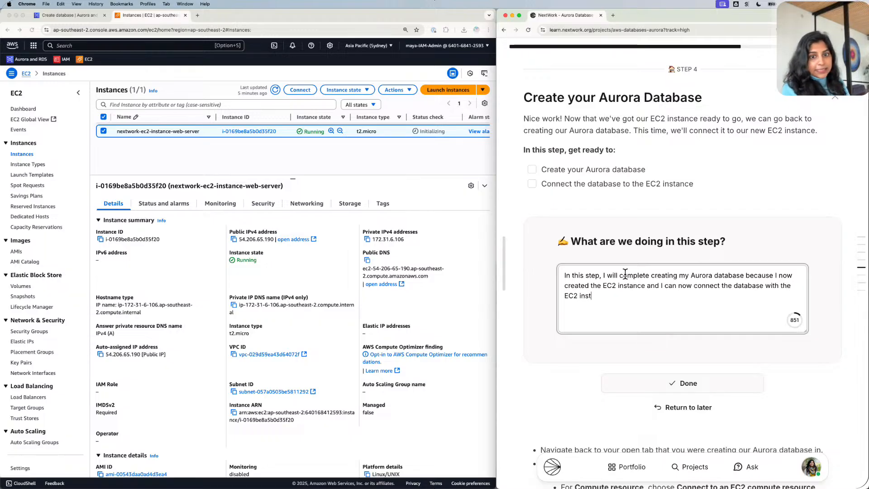
{"action": "type", "text": "ance."}
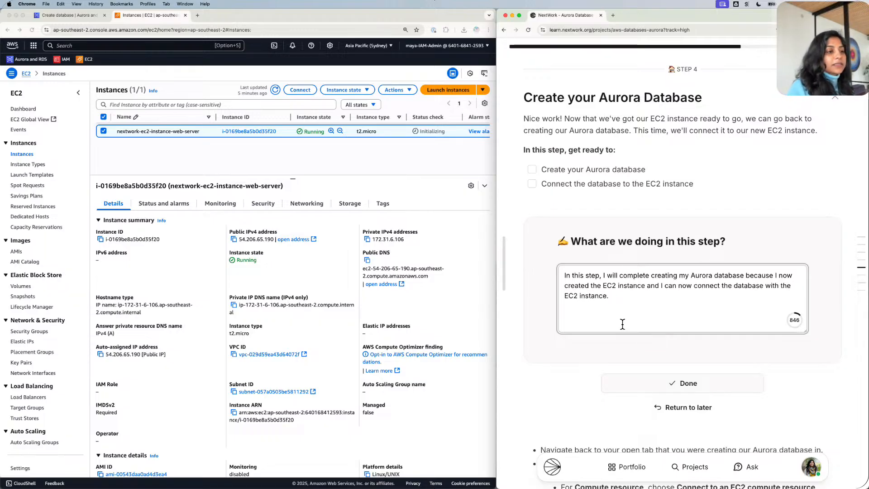
{"action": "left_click", "coordinate": [652, 382]}
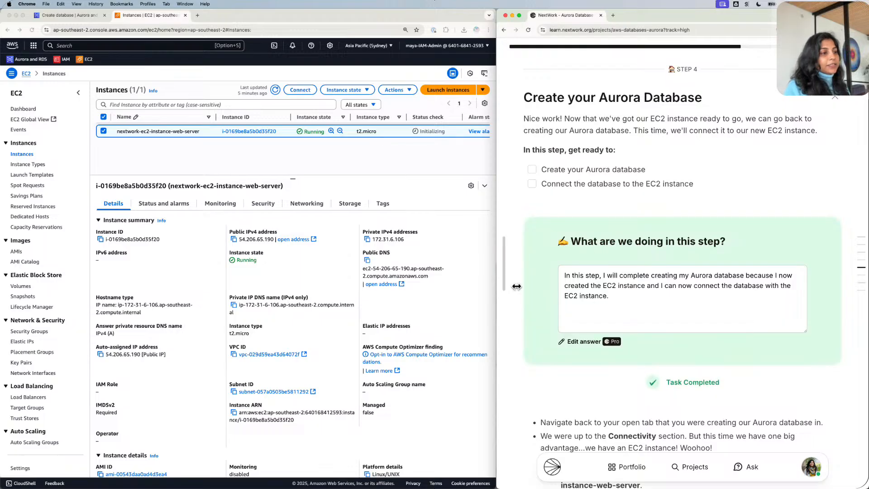
Return to the Aurora database creation form, refresh the EC2 instance list, and choose nextwork-ec2-instance-web-server as the compute resource.
{"action": "scroll", "coordinate": [521, 289], "scroll_direction": "down", "scroll_amount": 5}
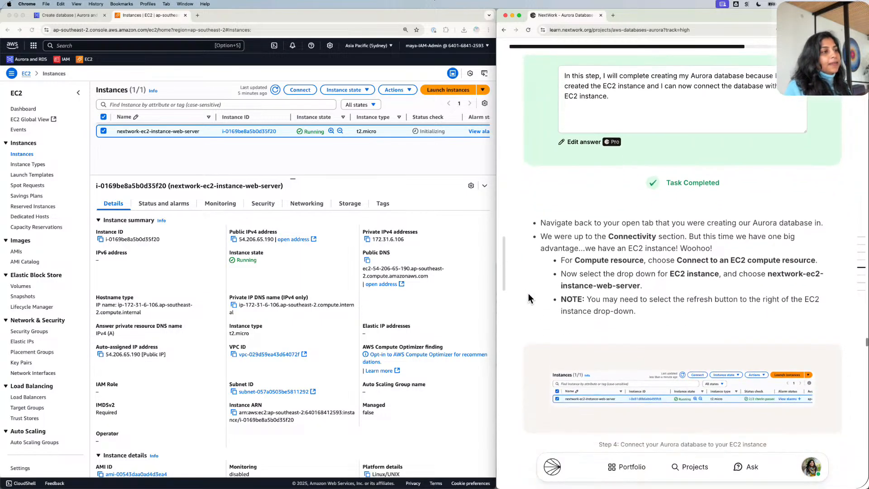
{"action": "scroll", "coordinate": [530, 299], "scroll_direction": "down", "scroll_amount": 2}
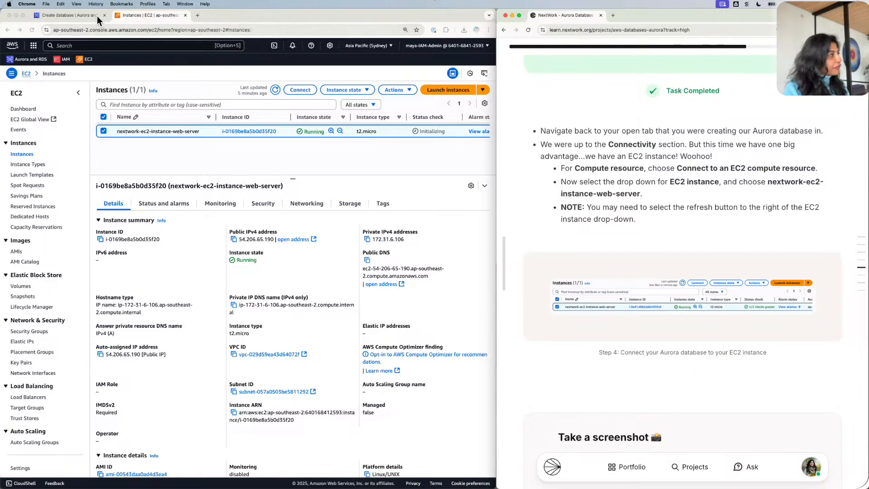
{"action": "left_click", "coordinate": [68, 15]}
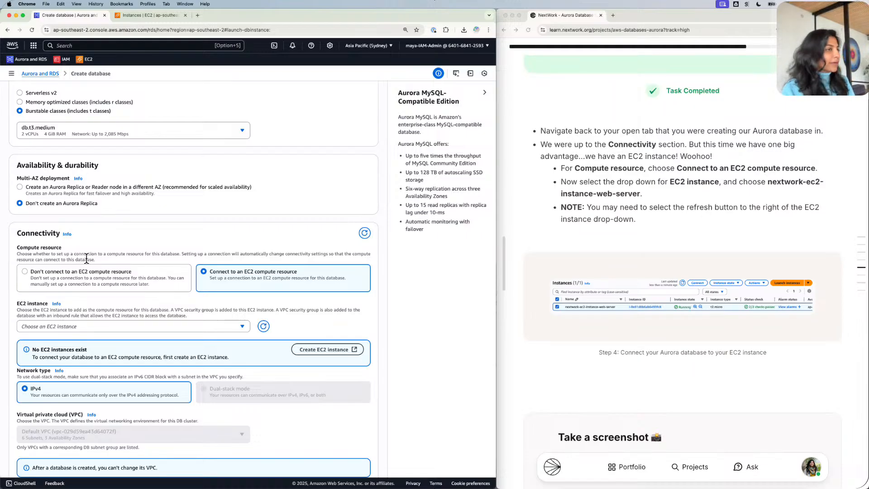
{"action": "scroll", "coordinate": [86, 258], "scroll_direction": "down", "scroll_amount": 1}
{"action": "scroll", "coordinate": [87, 257], "scroll_direction": "down", "scroll_amount": 2}
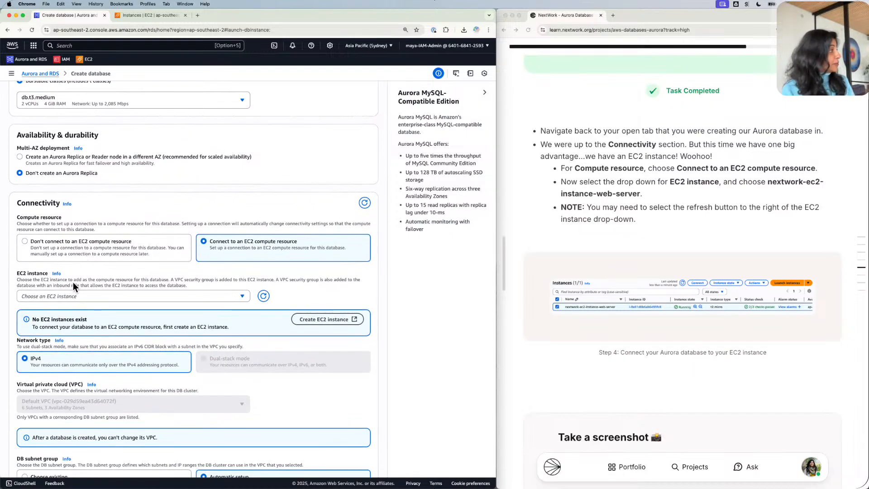
{"action": "left_click", "coordinate": [68, 290]}
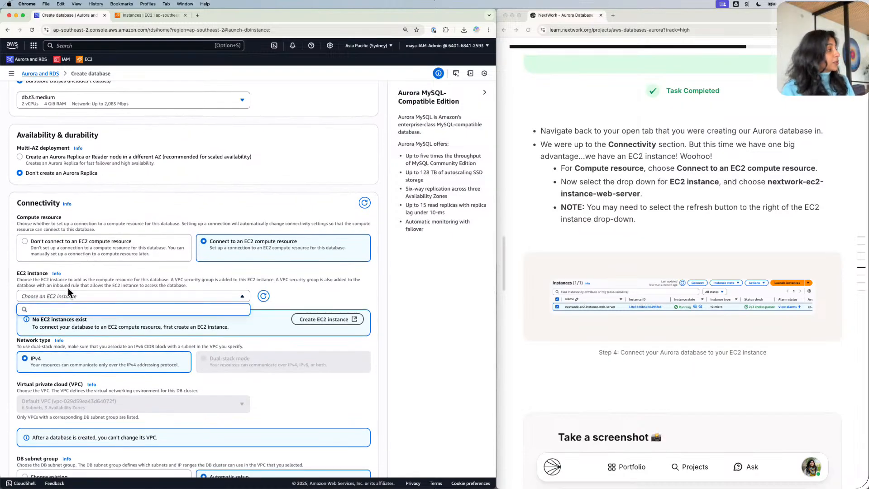
{"action": "left_click", "coordinate": [264, 296]}
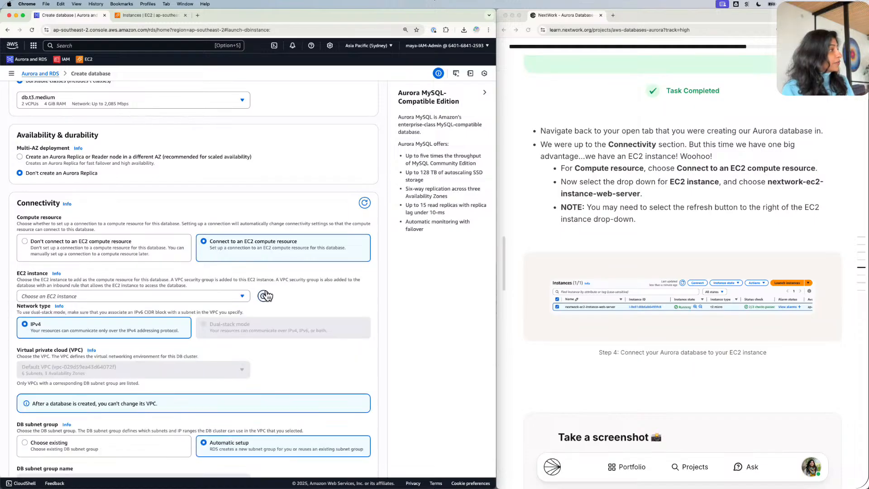
{"action": "left_click", "coordinate": [178, 297]}
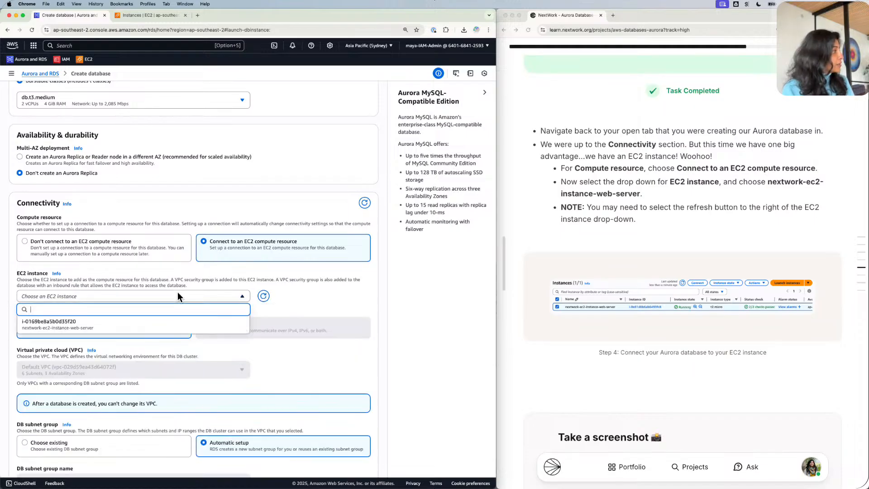
{"action": "left_click", "coordinate": [179, 321]}
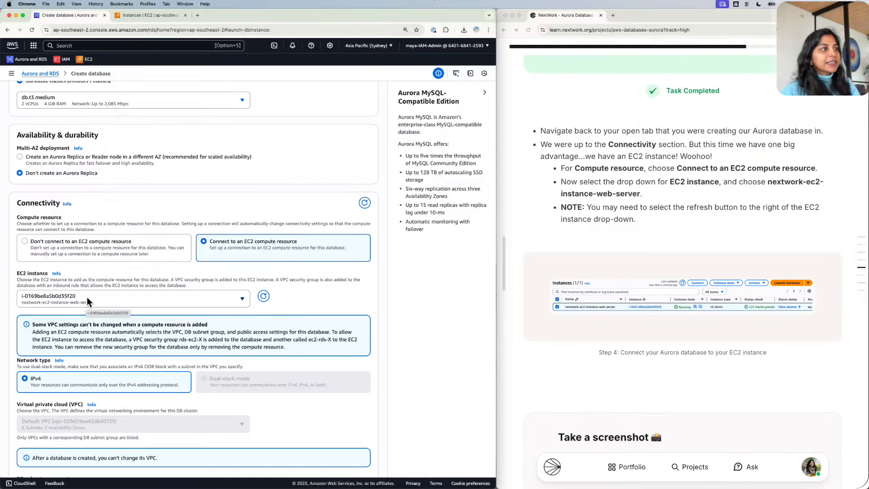
{"action": "left_click", "coordinate": [263, 296]}
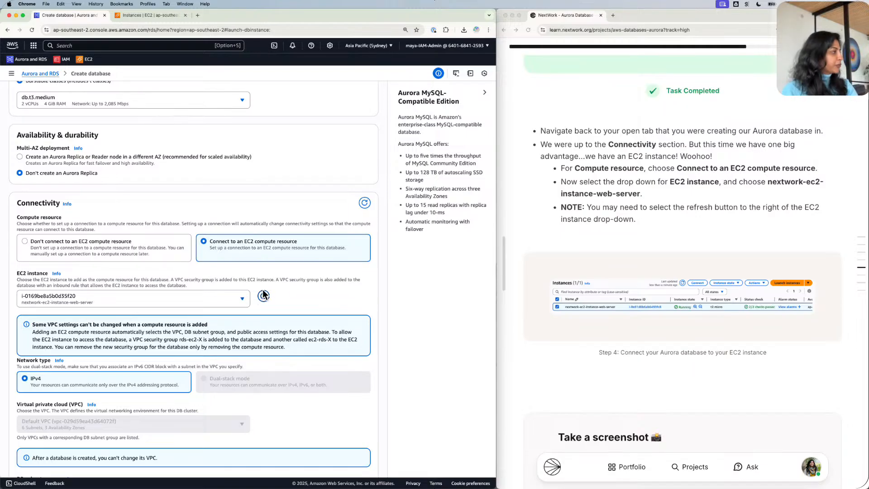
Capture a screenshot of the Connectivity section showing the EC2 connection and upload it to the project's screenshot task.
{"action": "scroll", "coordinate": [269, 289], "scroll_direction": "down", "scroll_amount": 2}
{"action": "scroll", "coordinate": [176, 266], "scroll_direction": "down", "scroll_amount": 1}
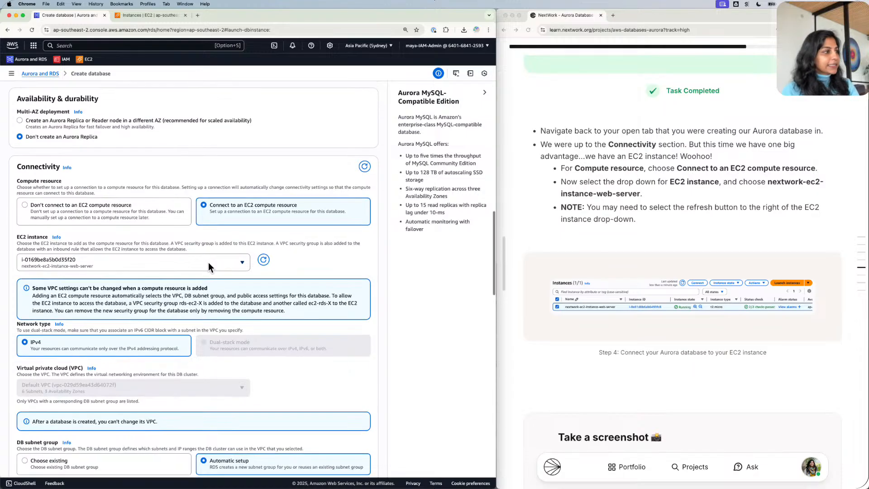
{"action": "scroll", "coordinate": [730, 259], "scroll_direction": "down", "scroll_amount": 2}
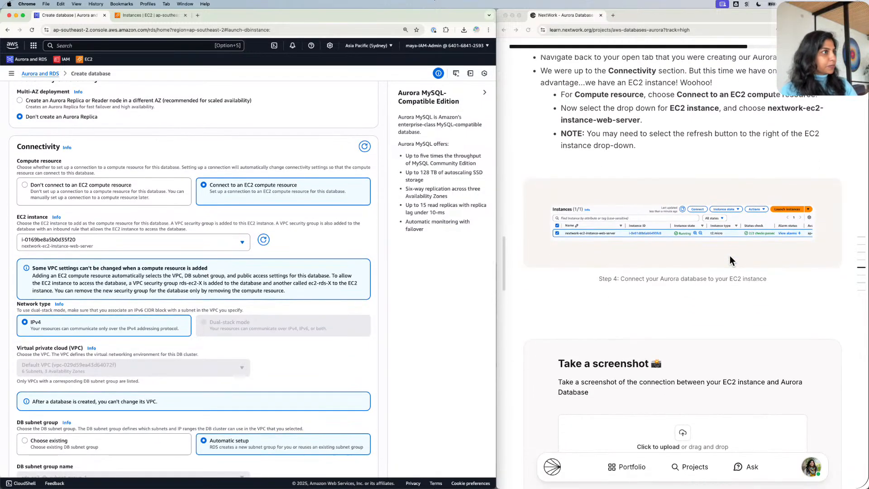
{"action": "scroll", "coordinate": [719, 262], "scroll_direction": "down", "scroll_amount": 3}
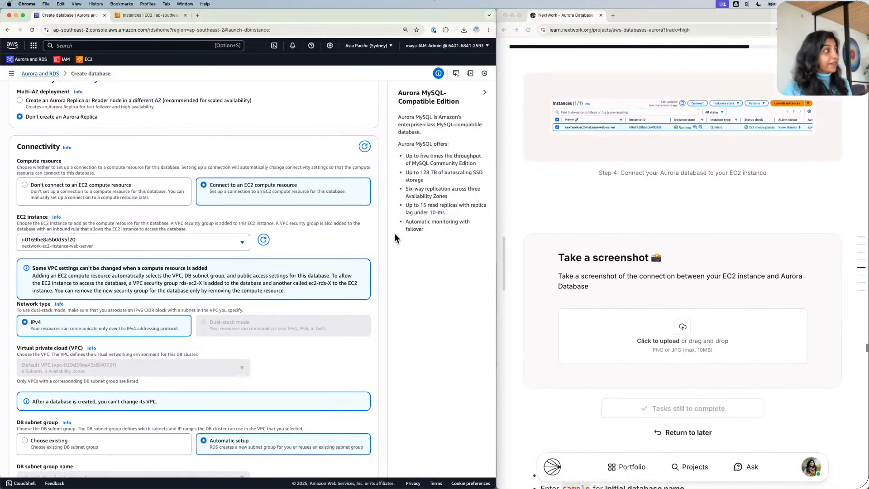
{"action": "scroll", "coordinate": [412, 246], "scroll_direction": "down", "scroll_amount": 2}
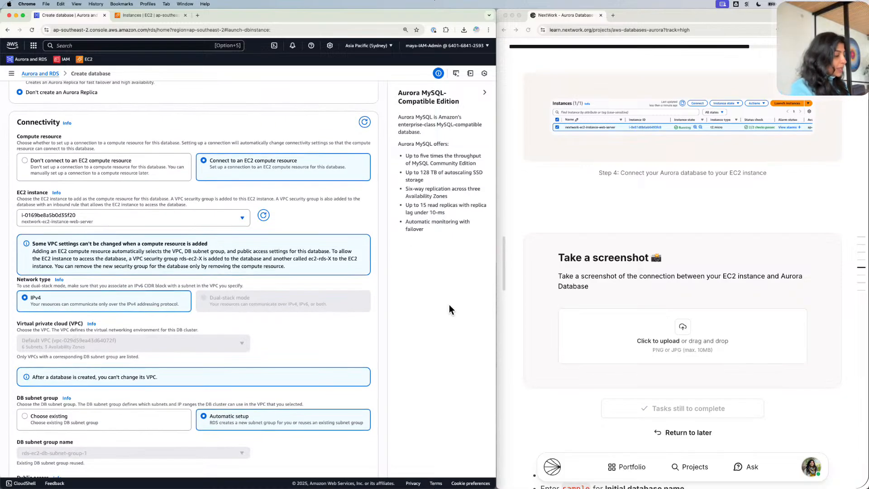
{"action": "key", "text": "super+shift+4"}
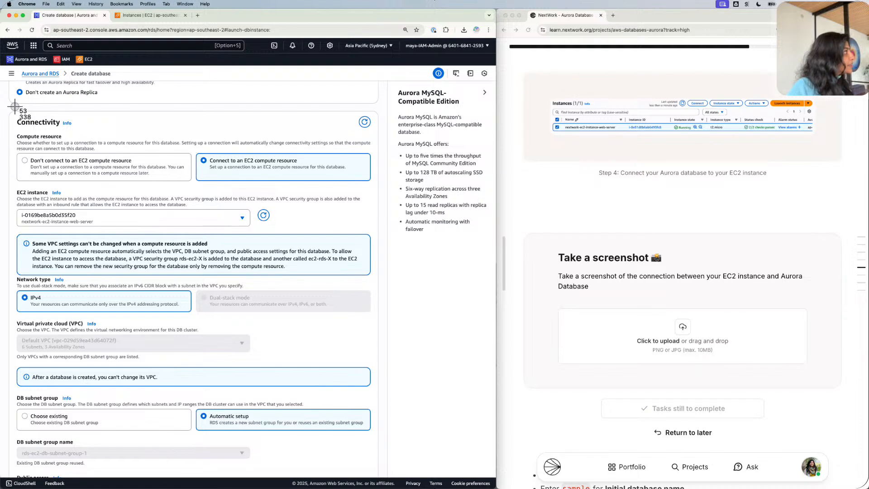
{"action": "left_click_drag", "start_coordinate": [11, 115], "coordinate": [380, 308]}
{"action": "left_click_drag", "start_coordinate": [789, 435], "coordinate": [666, 319]}
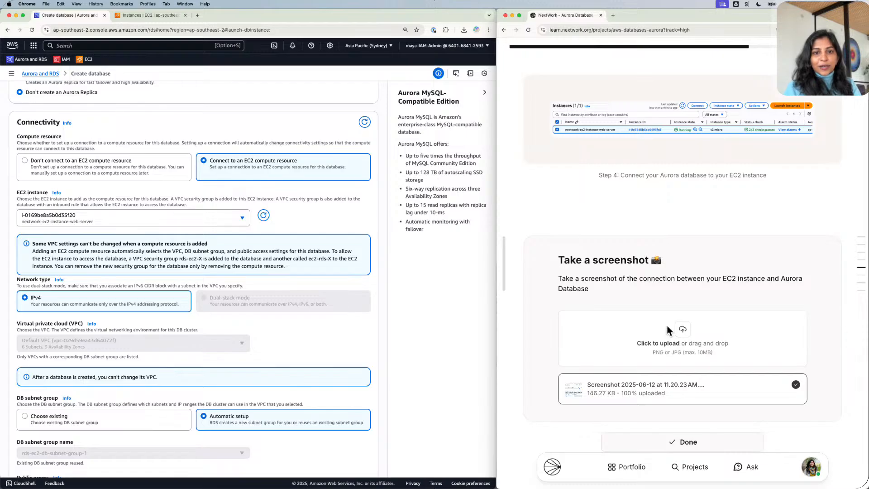
Submit the EC2-to-Aurora connection screenshot task as done.
{"action": "scroll", "coordinate": [667, 326], "scroll_direction": "down", "scroll_amount": 1}
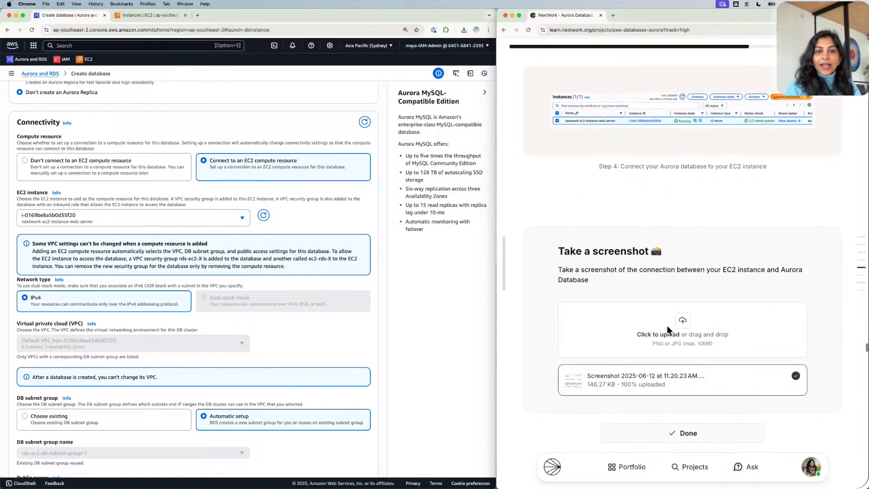
{"action": "scroll", "coordinate": [667, 325], "scroll_direction": "down", "scroll_amount": 1}
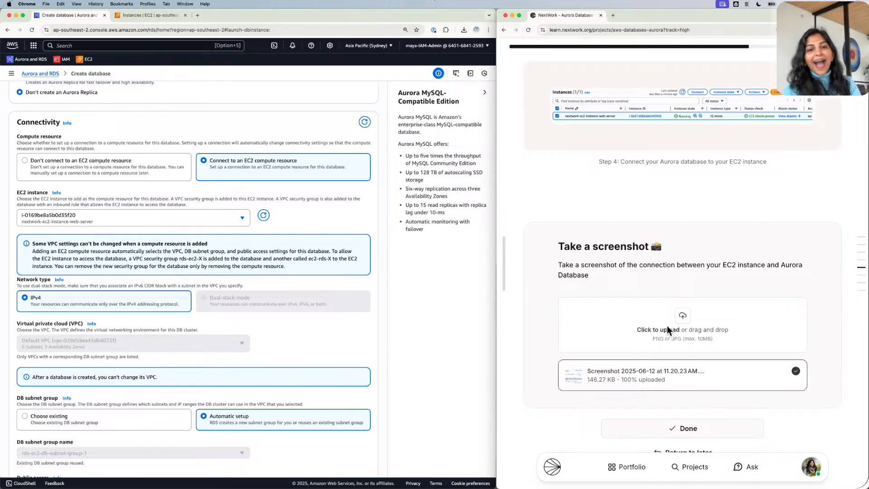
{"action": "scroll", "coordinate": [666, 325], "scroll_direction": "down", "scroll_amount": 3}
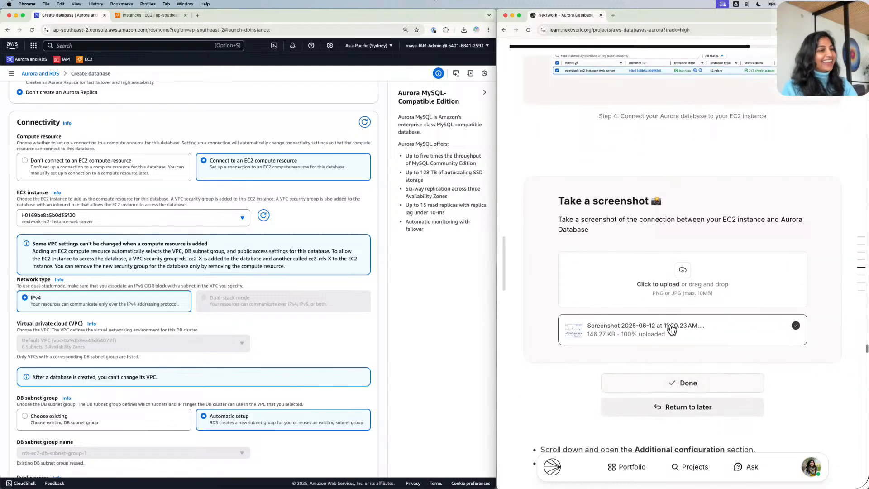
{"action": "left_click", "coordinate": [696, 379]}
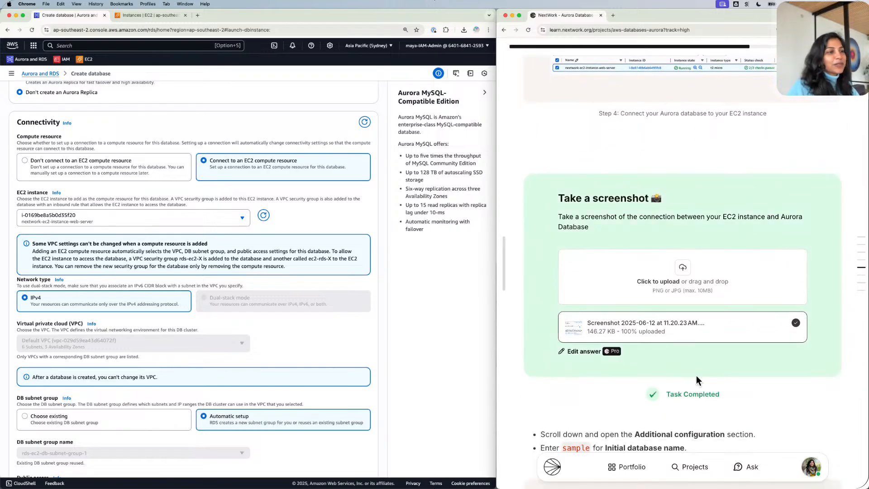
Read the project instructions on additional configuration, the initial database name, and creating the database.
{"action": "scroll", "coordinate": [696, 379], "scroll_direction": "down", "scroll_amount": 1}
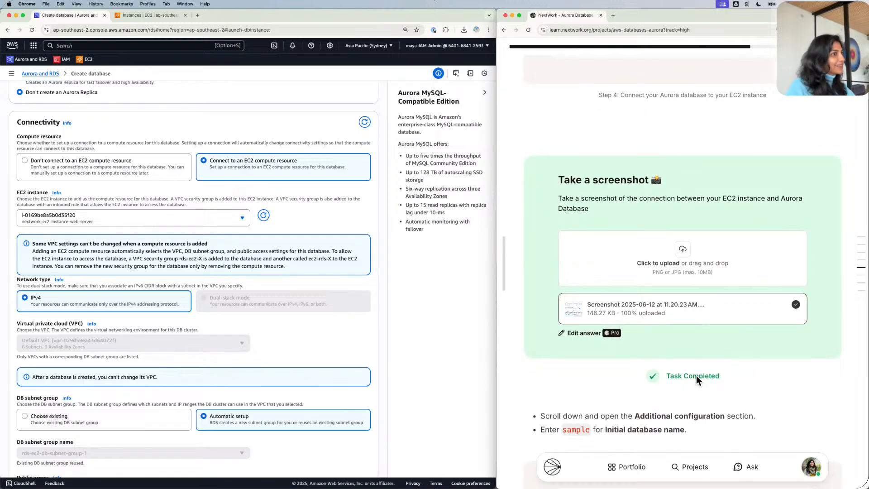
{"action": "scroll", "coordinate": [697, 376], "scroll_direction": "down", "scroll_amount": 1}
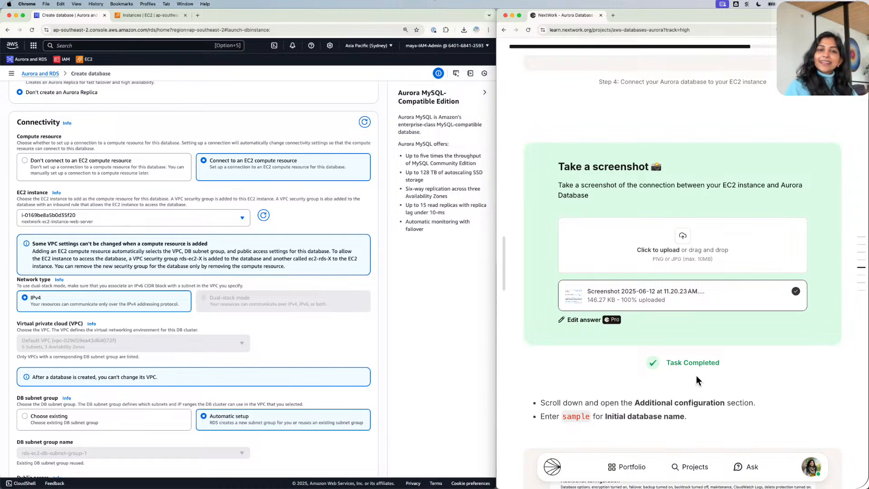
{"action": "scroll", "coordinate": [695, 380], "scroll_direction": "down", "scroll_amount": 1}
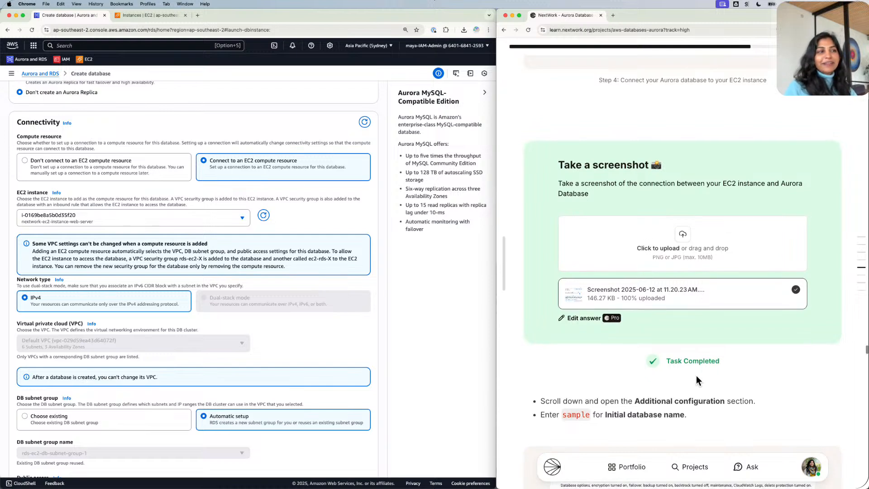
{"action": "scroll", "coordinate": [697, 380], "scroll_direction": "down", "scroll_amount": 5}
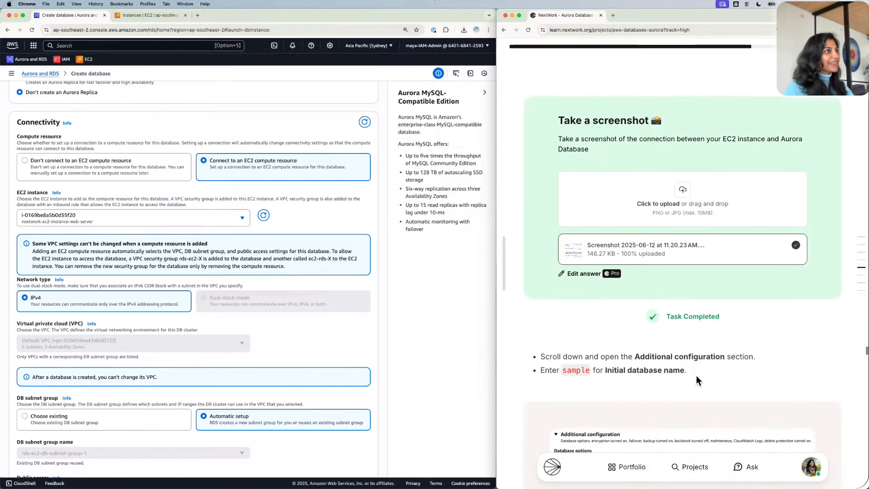
{"action": "scroll", "coordinate": [697, 378], "scroll_direction": "down", "scroll_amount": 6}
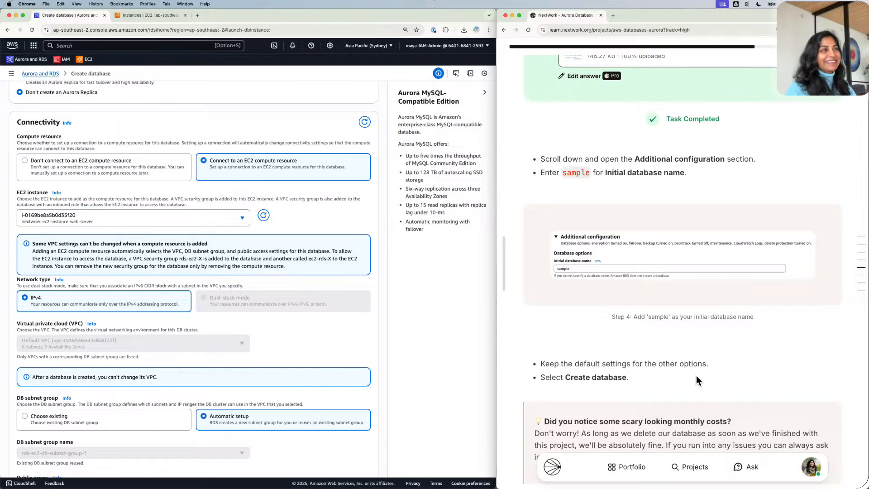
{"action": "scroll", "coordinate": [696, 380], "scroll_direction": "down", "scroll_amount": 1}
{"action": "scroll", "coordinate": [696, 380], "scroll_direction": "down", "scroll_amount": 2}
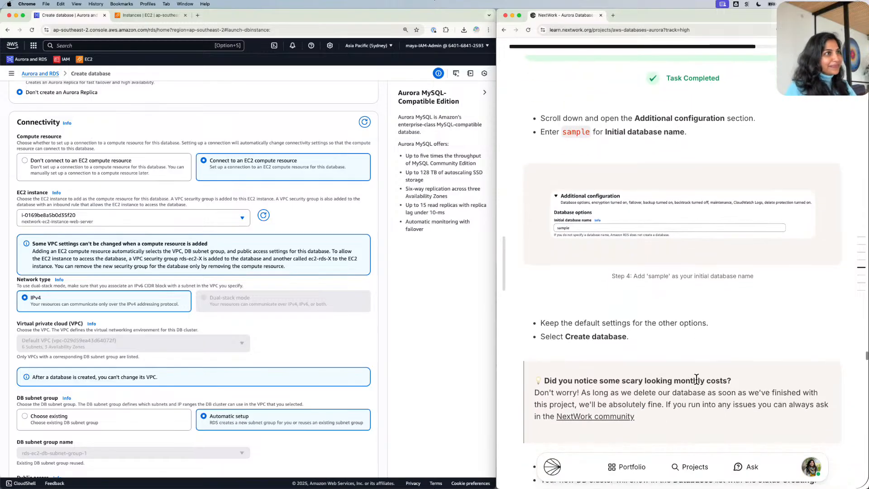
{"action": "scroll", "coordinate": [696, 379], "scroll_direction": "down", "scroll_amount": 1}
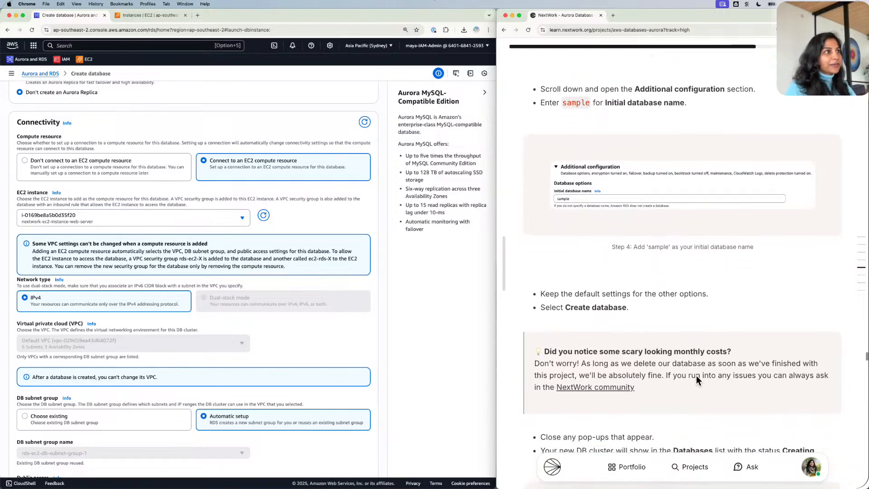
{"action": "scroll", "coordinate": [368, 312], "scroll_direction": "down", "scroll_amount": 1}
Expand the Additional configuration settings within the database form's Connectivity section.
{"action": "scroll", "coordinate": [367, 310], "scroll_direction": "down", "scroll_amount": 5}
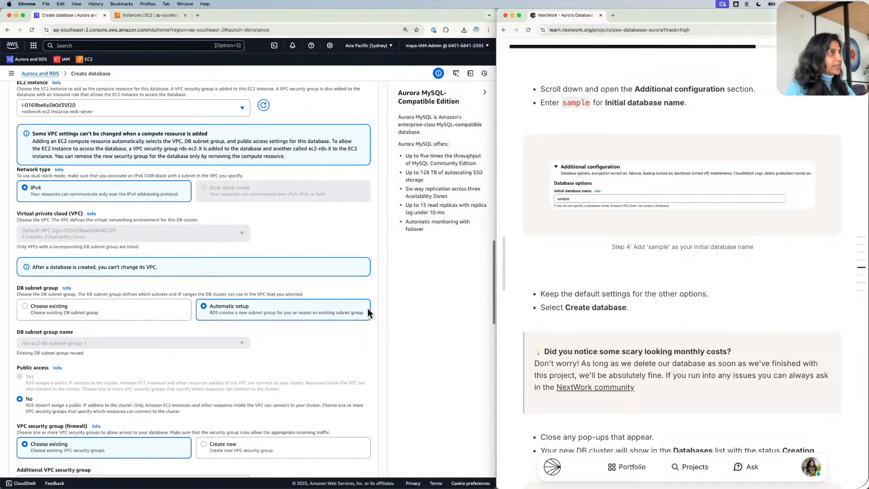
{"action": "scroll", "coordinate": [368, 311], "scroll_direction": "down", "scroll_amount": 6}
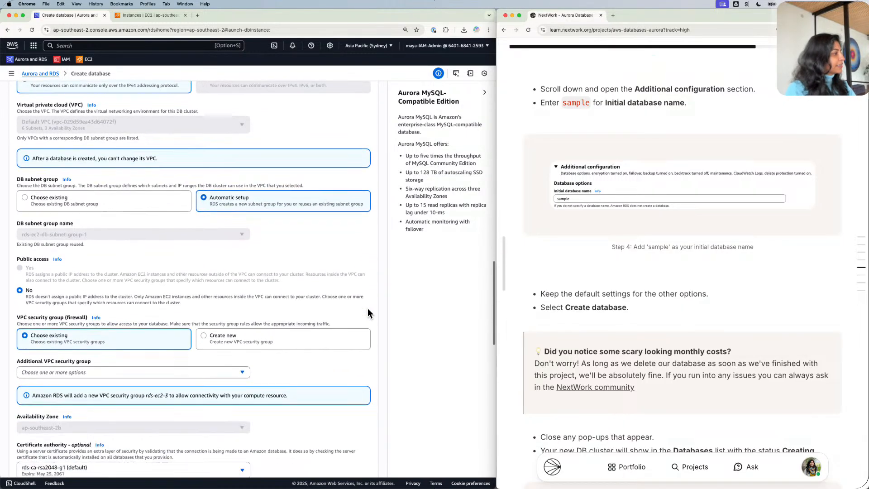
{"action": "scroll", "coordinate": [367, 308], "scroll_direction": "down", "scroll_amount": 4}
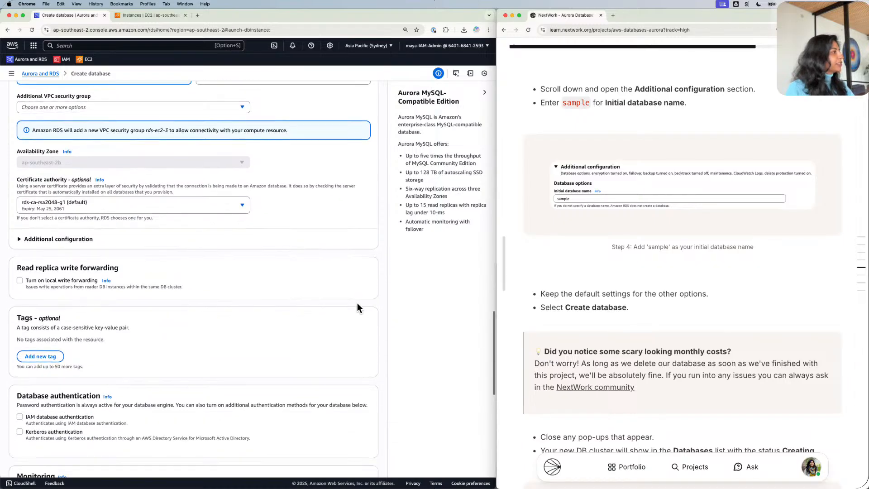
{"action": "left_click", "coordinate": [22, 235]}
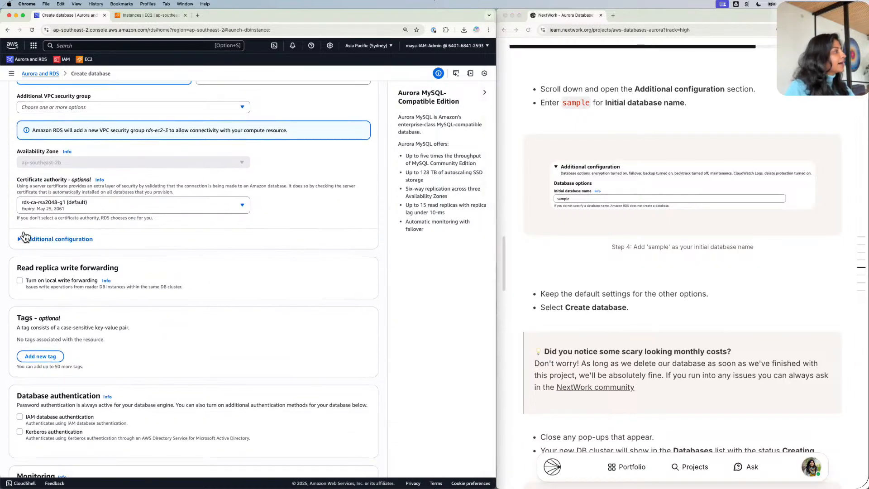
{"action": "left_click", "coordinate": [25, 236]}
Expand the separate Additional configuration section that holds the database options, just before the estimated monthly costs.
{"action": "scroll", "coordinate": [24, 235], "scroll_direction": "up", "scroll_amount": 3}
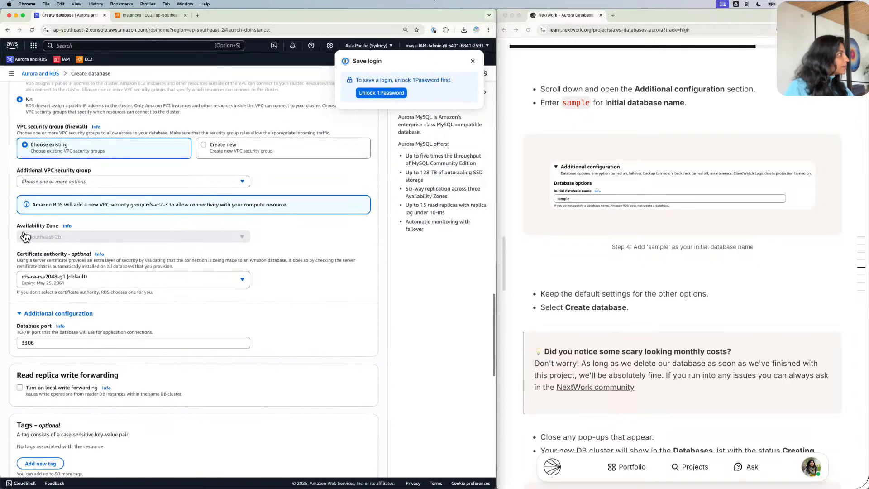
{"action": "scroll", "coordinate": [20, 236], "scroll_direction": "up", "scroll_amount": 6}
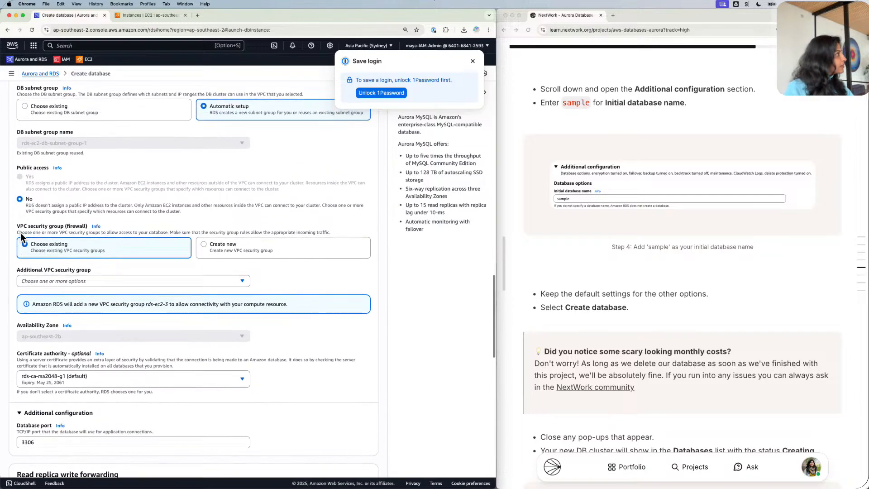
{"action": "scroll", "coordinate": [21, 233], "scroll_direction": "up", "scroll_amount": 3}
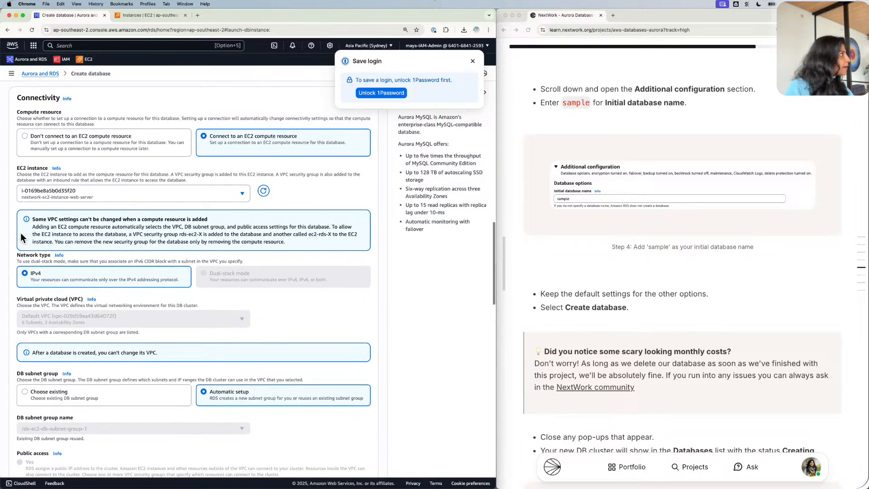
{"action": "scroll", "coordinate": [20, 232], "scroll_direction": "down", "scroll_amount": 4}
{"action": "scroll", "coordinate": [20, 233], "scroll_direction": "down", "scroll_amount": 6}
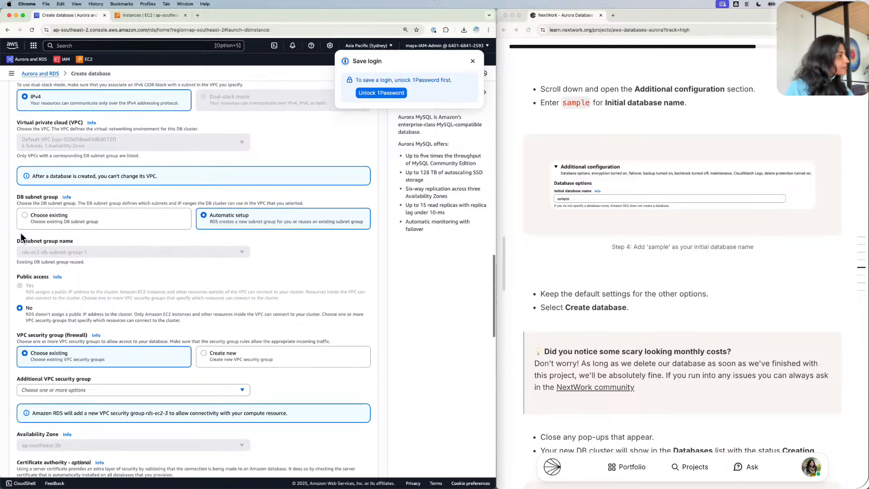
{"action": "scroll", "coordinate": [20, 235], "scroll_direction": "down", "scroll_amount": 6}
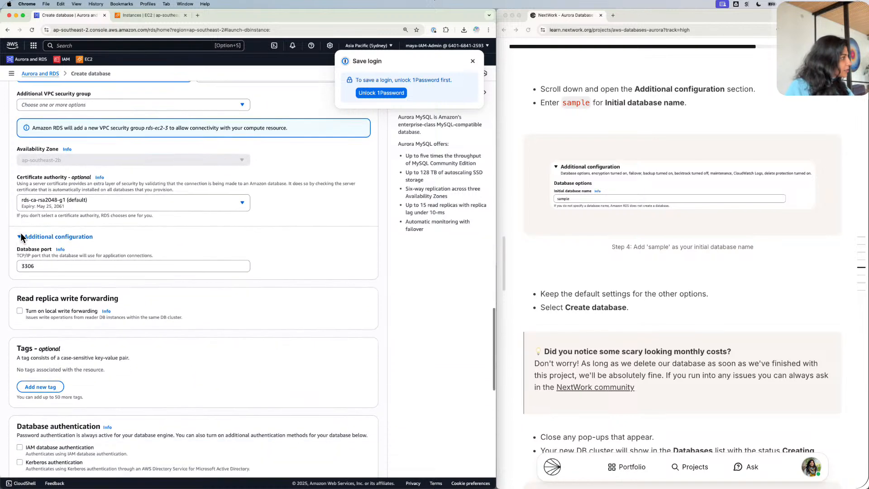
{"action": "scroll", "coordinate": [21, 236], "scroll_direction": "down", "scroll_amount": 6}
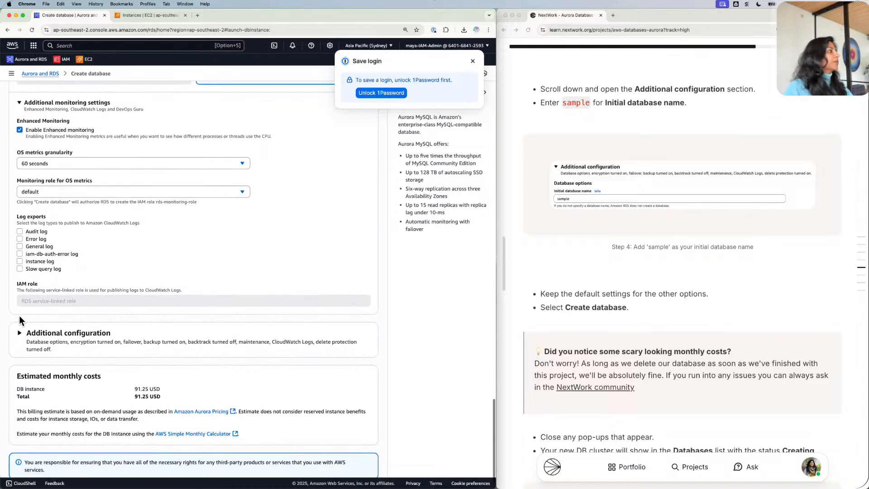
{"action": "left_click", "coordinate": [19, 334]}
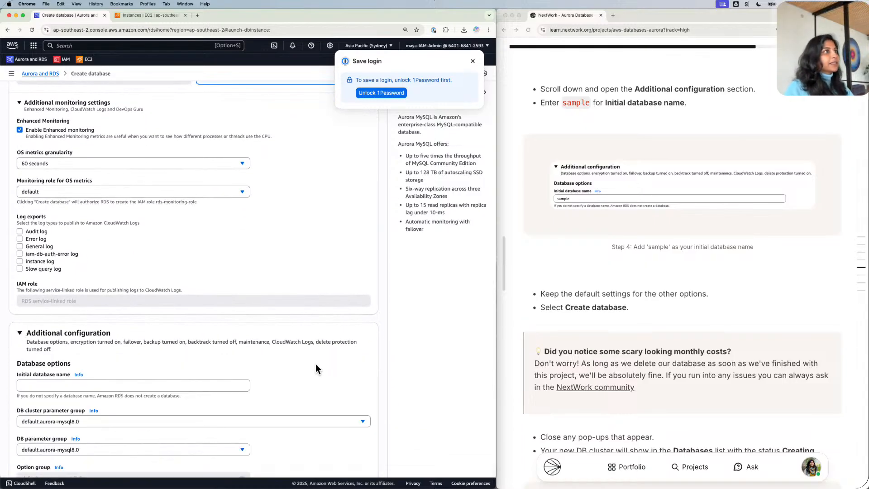
Copy the name sample from the project instructions and enter it as the initial database name.
{"action": "scroll", "coordinate": [326, 356], "scroll_direction": "down", "scroll_amount": 1}
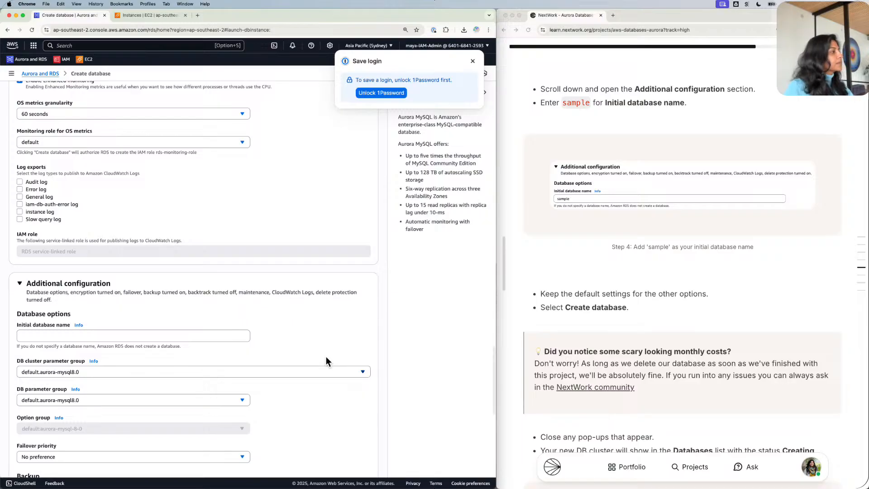
{"action": "scroll", "coordinate": [326, 356], "scroll_direction": "down", "scroll_amount": 1}
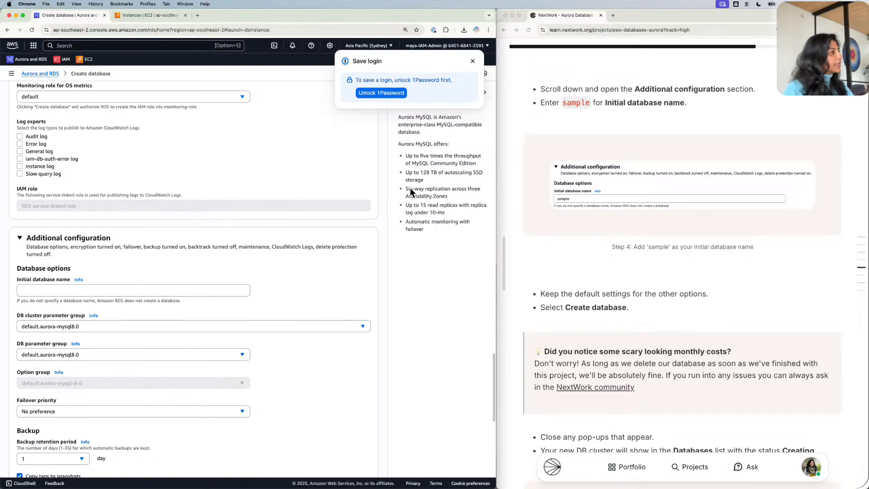
{"action": "left_click", "coordinate": [587, 100]}
{"action": "left_click", "coordinate": [586, 100]}
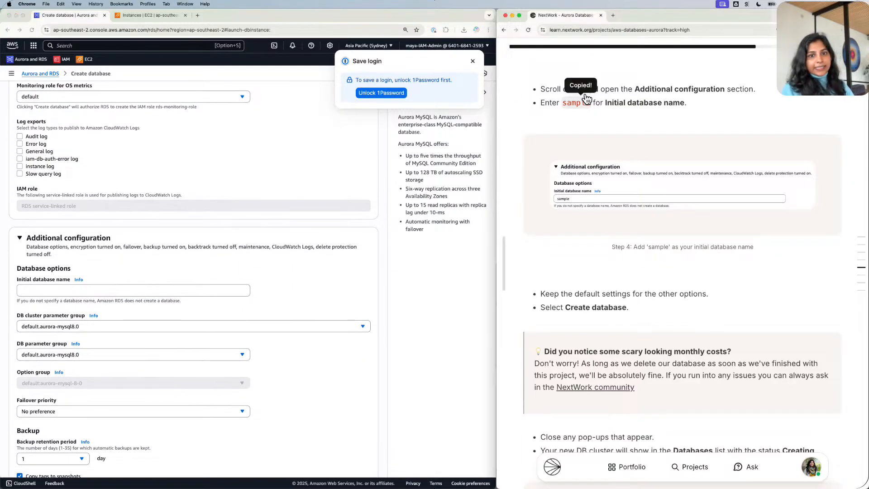
{"action": "left_click", "coordinate": [142, 289]}
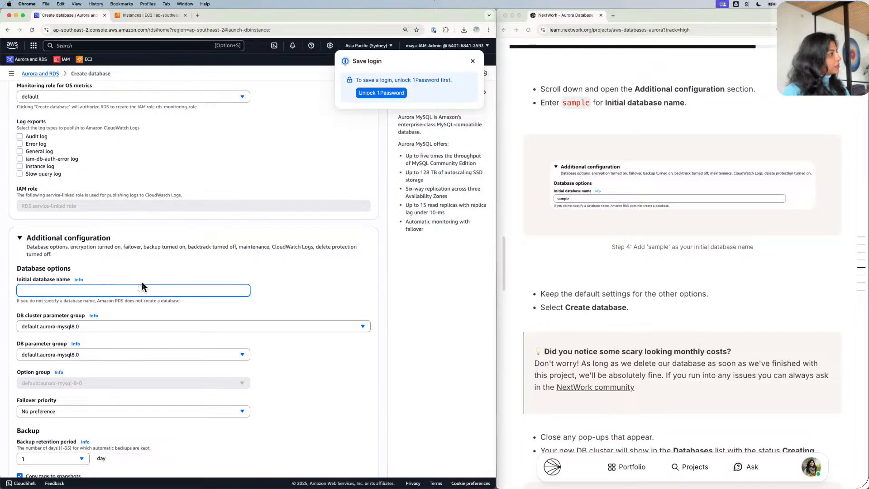
{"action": "key", "text": "super+v"}
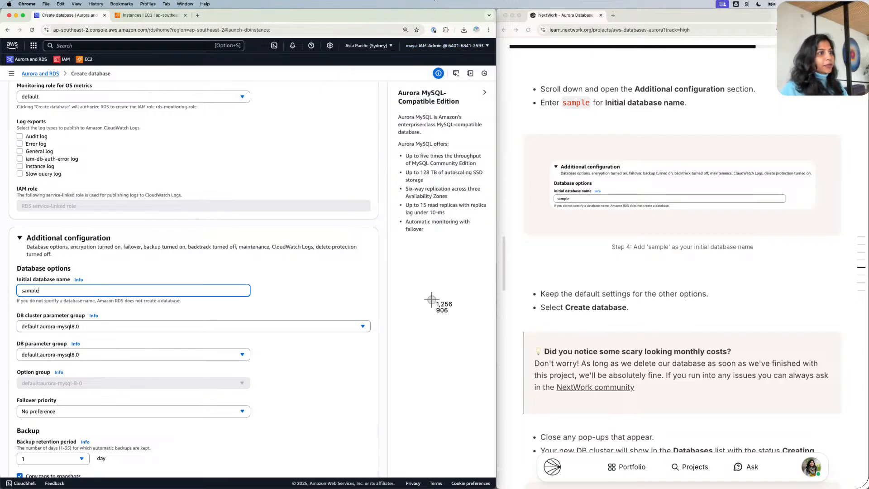
{"action": "key", "text": "Escape"}
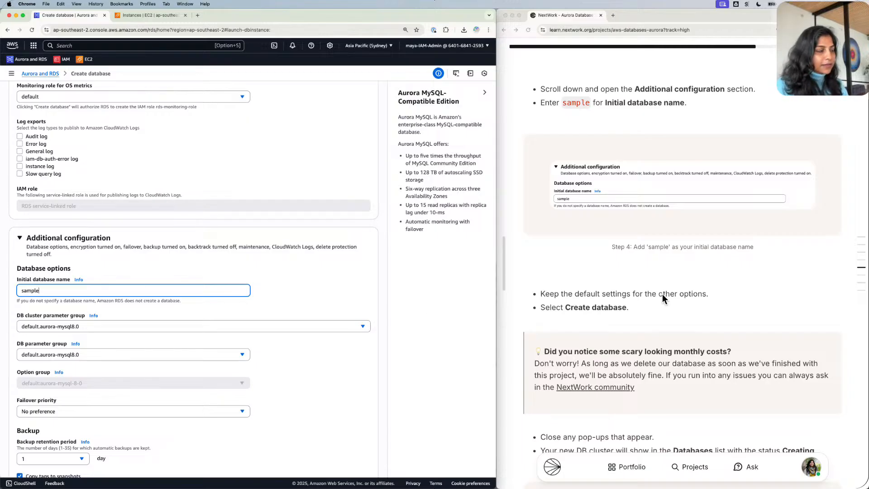
Review the remaining additional configuration settings, keep their defaults, and create the database.
{"action": "scroll", "coordinate": [661, 294], "scroll_direction": "down", "scroll_amount": 1}
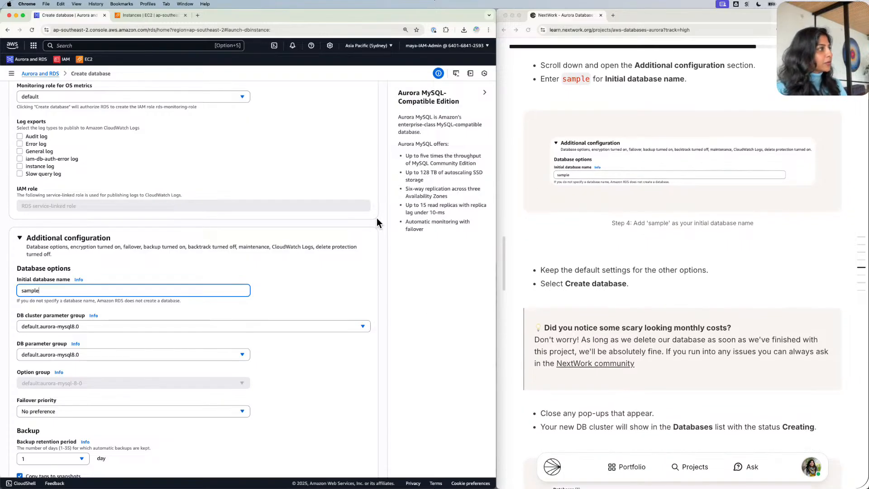
{"action": "scroll", "coordinate": [377, 218], "scroll_direction": "down", "scroll_amount": 3}
{"action": "scroll", "coordinate": [650, 176], "scroll_direction": "up", "scroll_amount": 1}
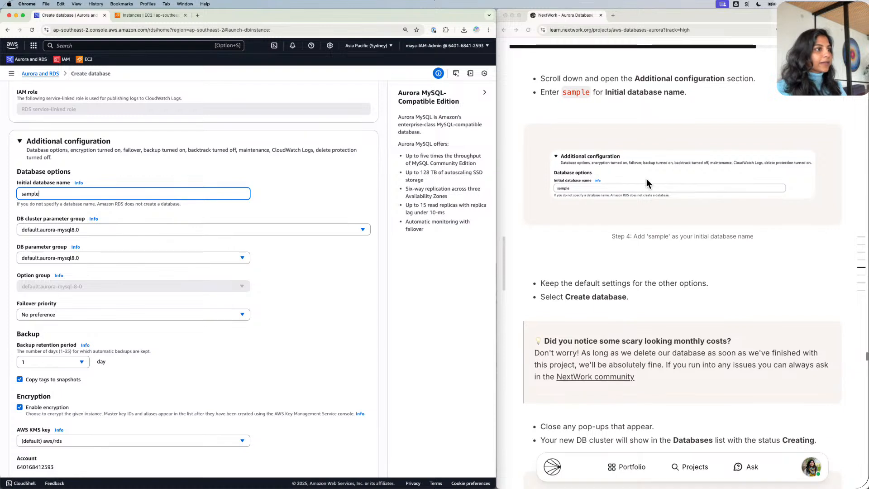
{"action": "scroll", "coordinate": [646, 181], "scroll_direction": "down", "scroll_amount": 1}
{"action": "scroll", "coordinate": [170, 322], "scroll_direction": "down", "scroll_amount": 1}
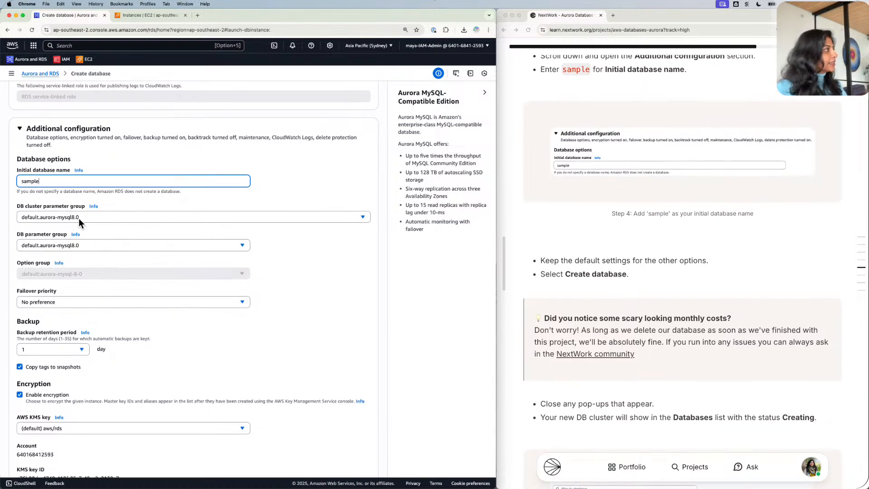
{"action": "scroll", "coordinate": [86, 329], "scroll_direction": "down", "scroll_amount": 4}
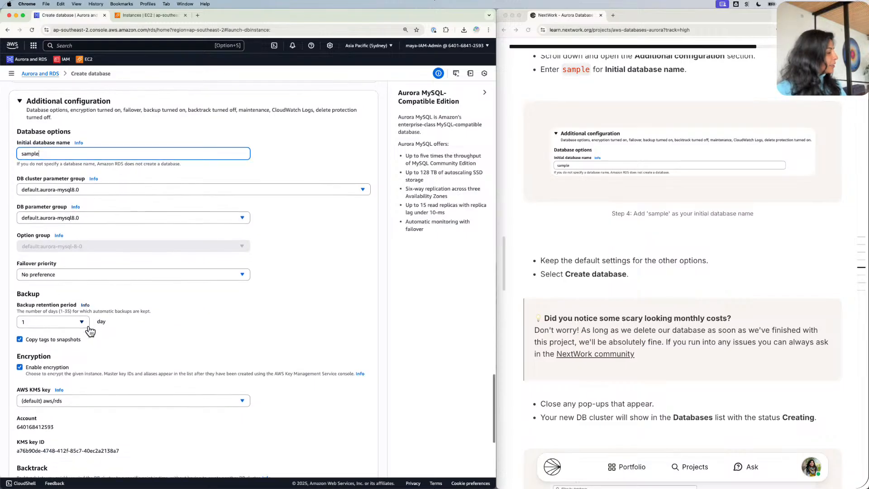
{"action": "scroll", "coordinate": [85, 328], "scroll_direction": "down", "scroll_amount": 2}
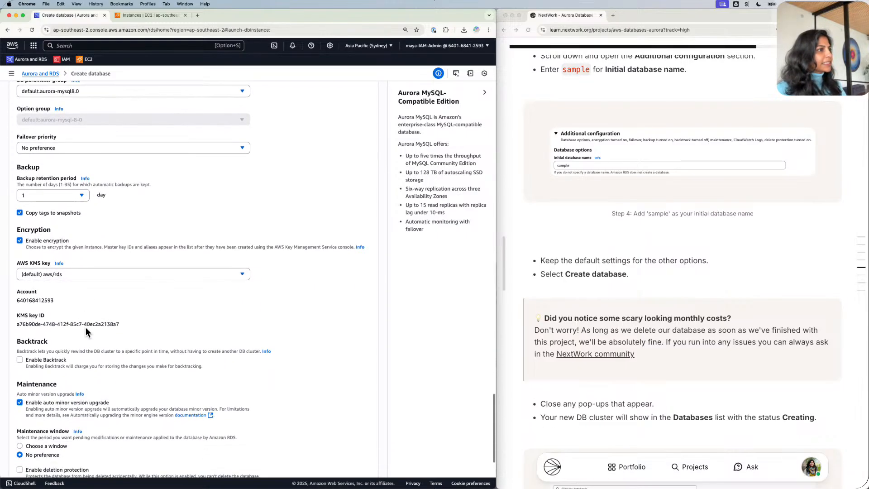
{"action": "scroll", "coordinate": [85, 327], "scroll_direction": "down", "scroll_amount": 2}
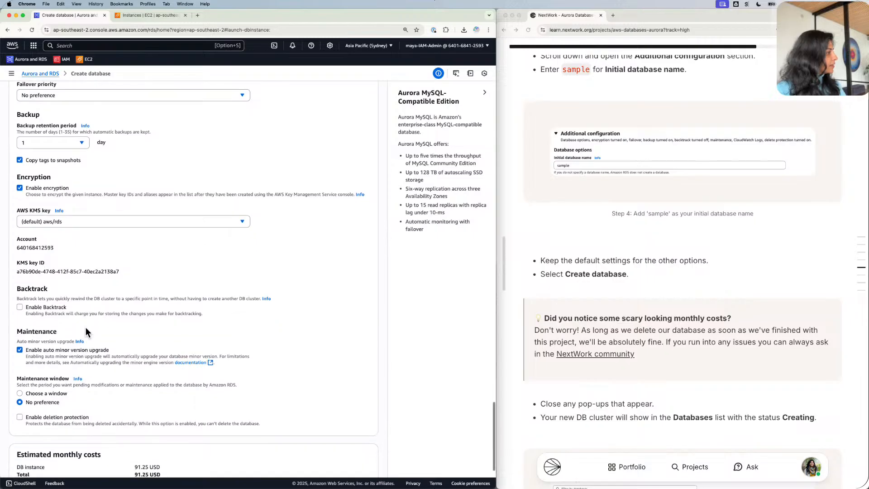
{"action": "scroll", "coordinate": [85, 327], "scroll_direction": "down", "scroll_amount": 3}
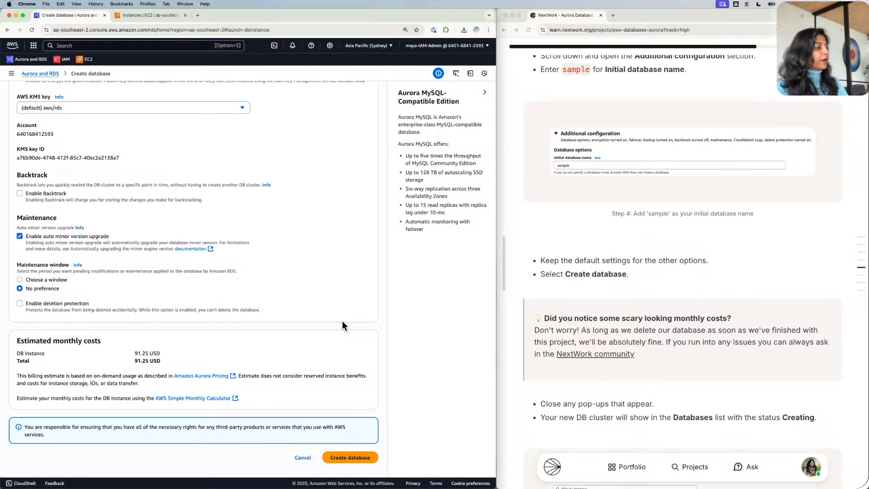
{"action": "left_click", "coordinate": [368, 456]}
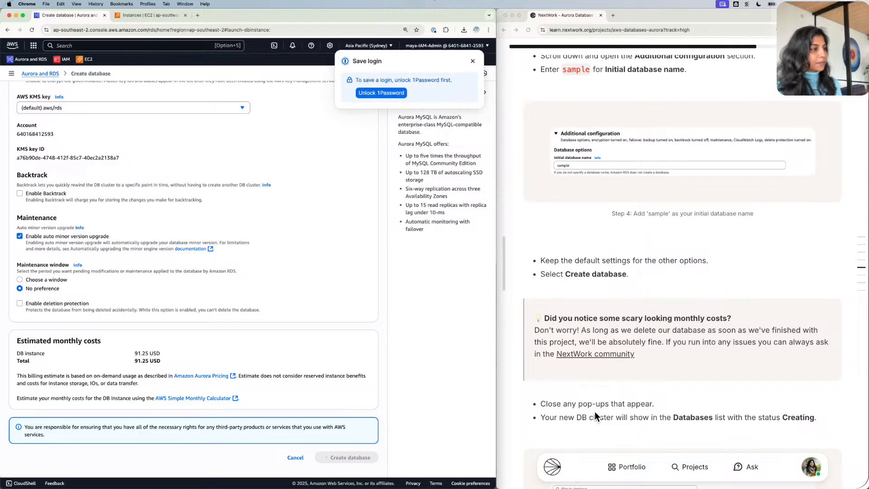
Dismiss the save-login prompt and close the suggested add-ons for nextwork-db-cluster.
{"action": "left_click", "coordinate": [473, 61]}
{"action": "scroll", "coordinate": [743, 284], "scroll_direction": "down", "scroll_amount": 3}
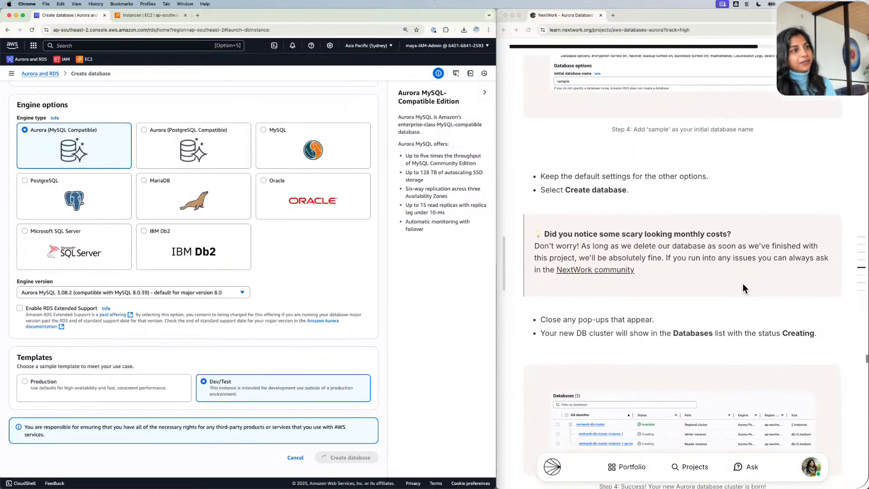
{"action": "scroll", "coordinate": [742, 283], "scroll_direction": "down", "scroll_amount": 2}
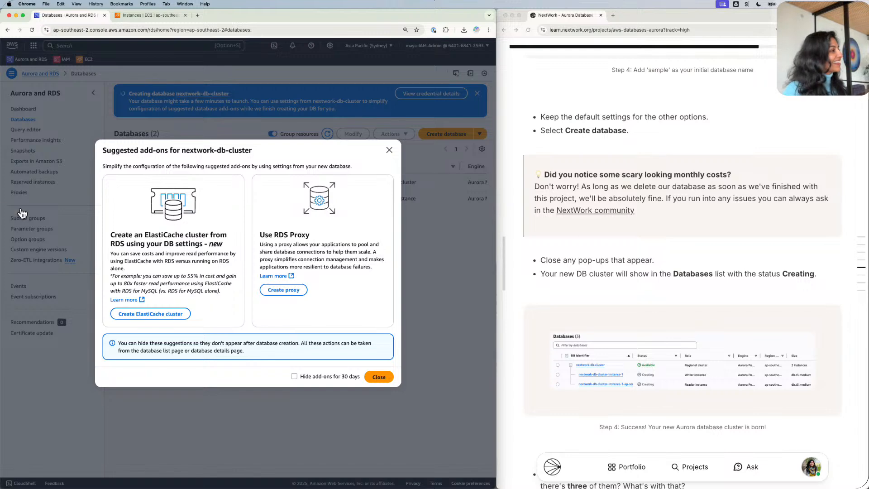
{"action": "left_click", "coordinate": [379, 376]}
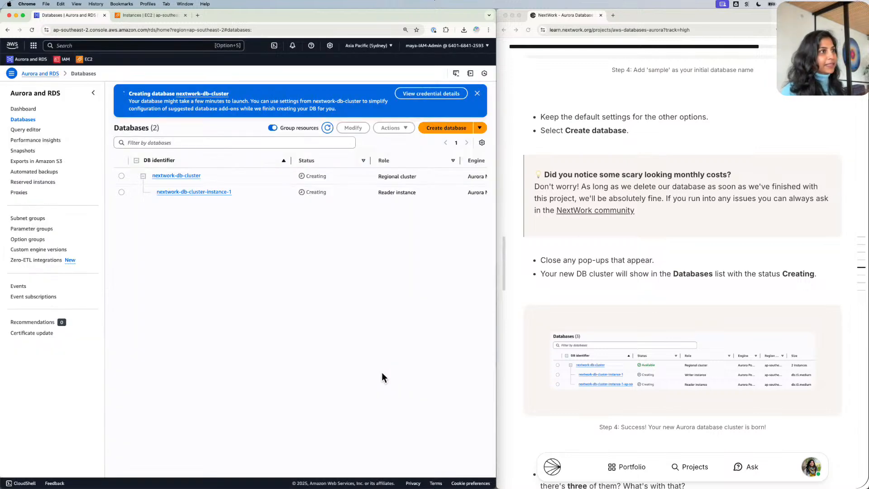
Compare the new nextwork-db-cluster entries in the Databases list with the project's example of the created cluster.
{"action": "scroll", "coordinate": [643, 317], "scroll_direction": "down", "scroll_amount": 3}
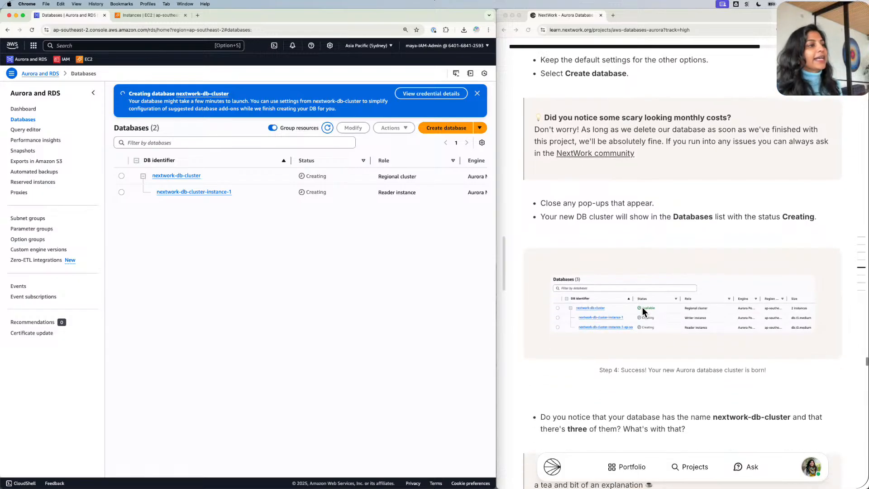
{"action": "scroll", "coordinate": [643, 310], "scroll_direction": "down", "scroll_amount": 1}
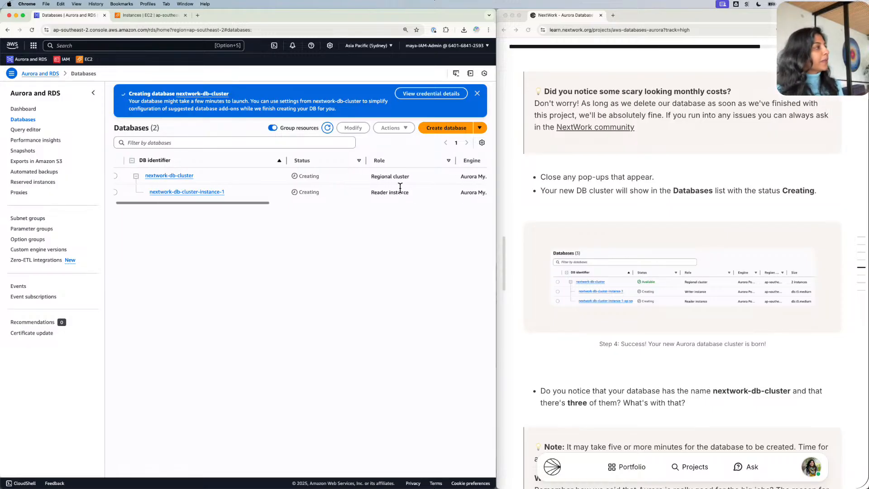
{"action": "scroll", "coordinate": [400, 186], "scroll_direction": "right", "scroll_amount": 3}
{"action": "scroll", "coordinate": [400, 187], "scroll_direction": "left", "scroll_amount": 3}
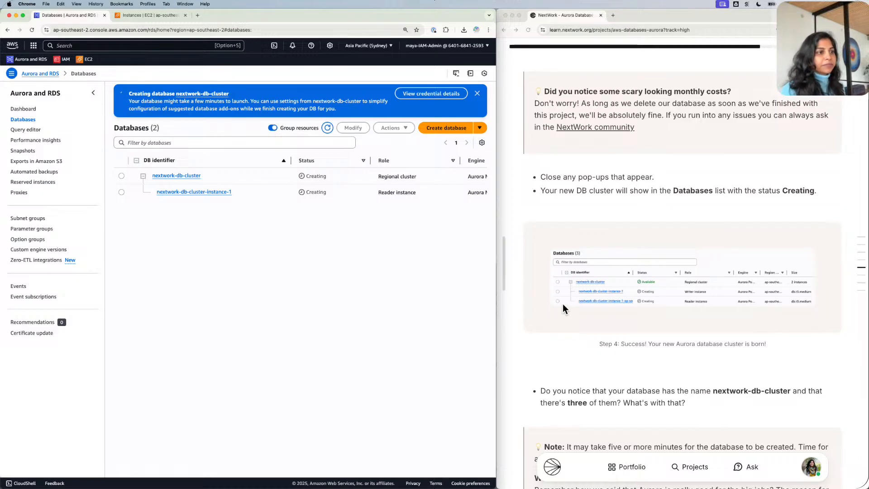
{"action": "scroll", "coordinate": [589, 270], "scroll_direction": "down", "scroll_amount": 1}
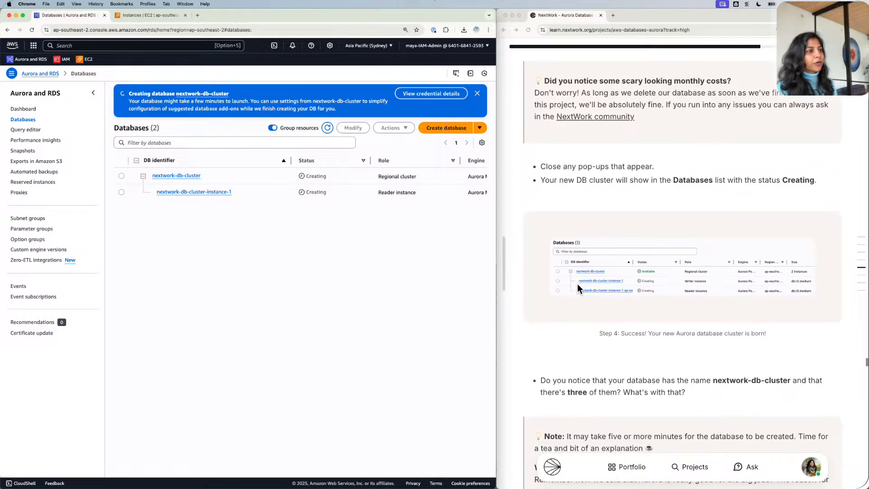
{"action": "scroll", "coordinate": [577, 283], "scroll_direction": "down", "scroll_amount": 1}
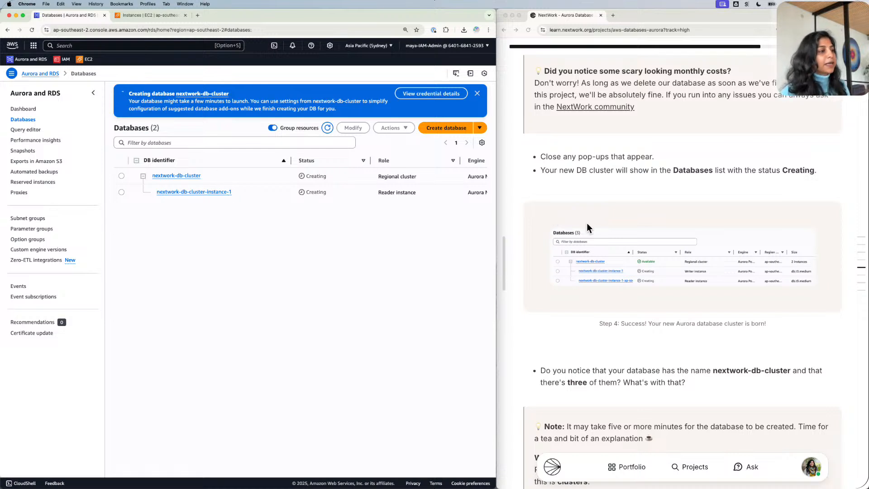
{"action": "scroll", "coordinate": [586, 226], "scroll_direction": "down", "scroll_amount": 3}
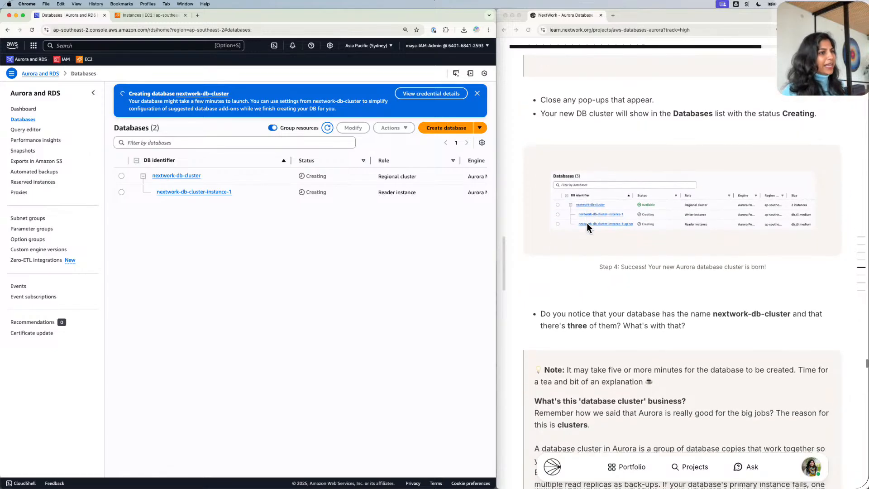
{"action": "scroll", "coordinate": [586, 222], "scroll_direction": "down", "scroll_amount": 2}
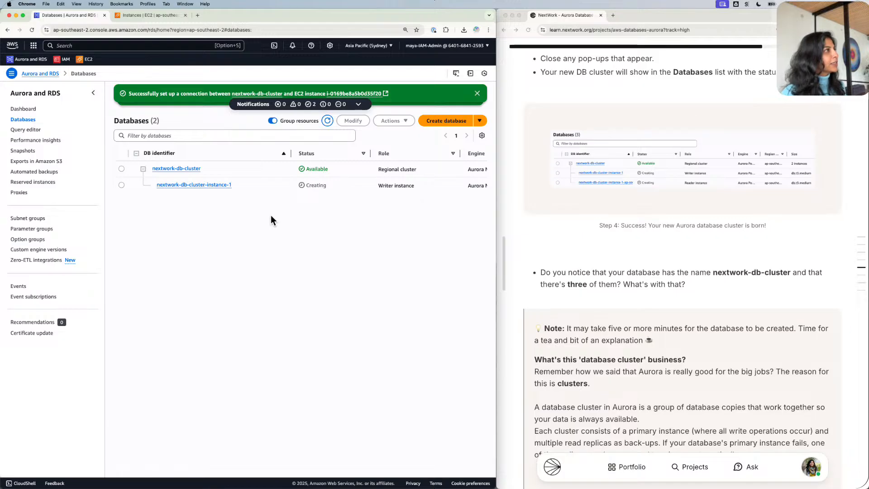
Check the roles of nextwork-db-cluster and nextwork-db-cluster-instance-1, and read the project's explanation of database clusters.
{"action": "left_click", "coordinate": [122, 167]}
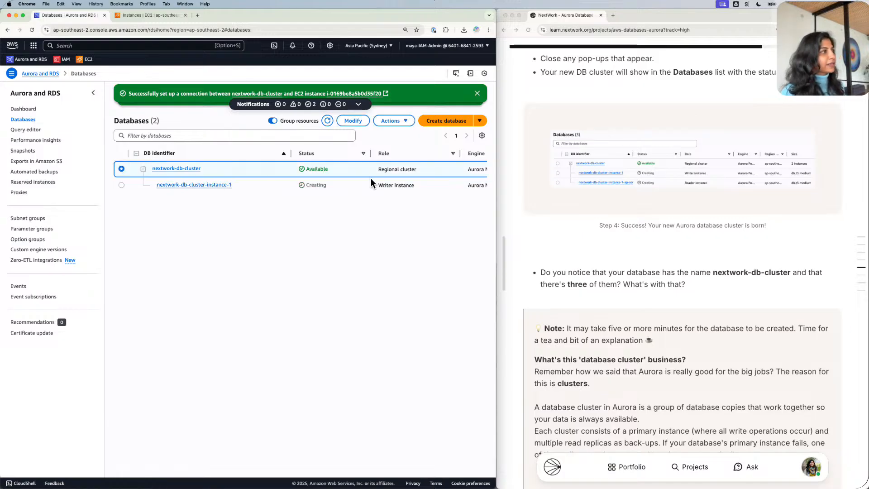
{"action": "left_click_drag", "start_coordinate": [384, 185], "coordinate": [423, 186]}
{"action": "left_click", "coordinate": [423, 196]}
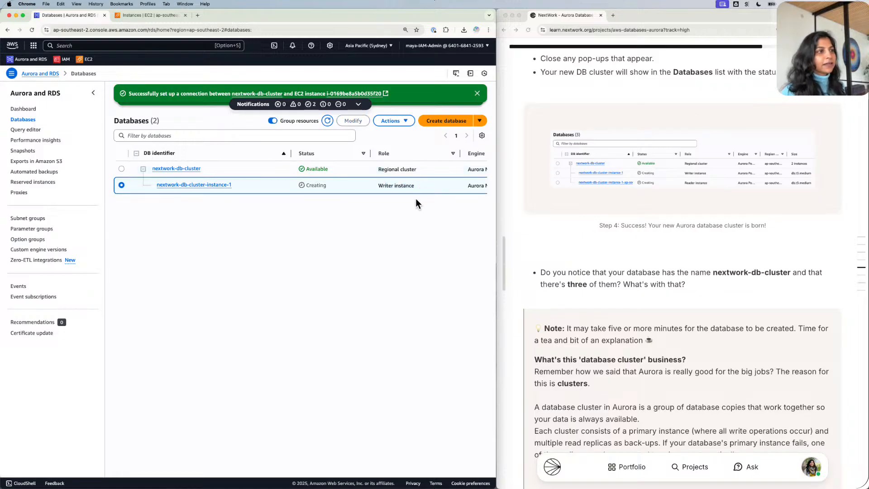
{"action": "scroll", "coordinate": [602, 218], "scroll_direction": "down", "scroll_amount": 3}
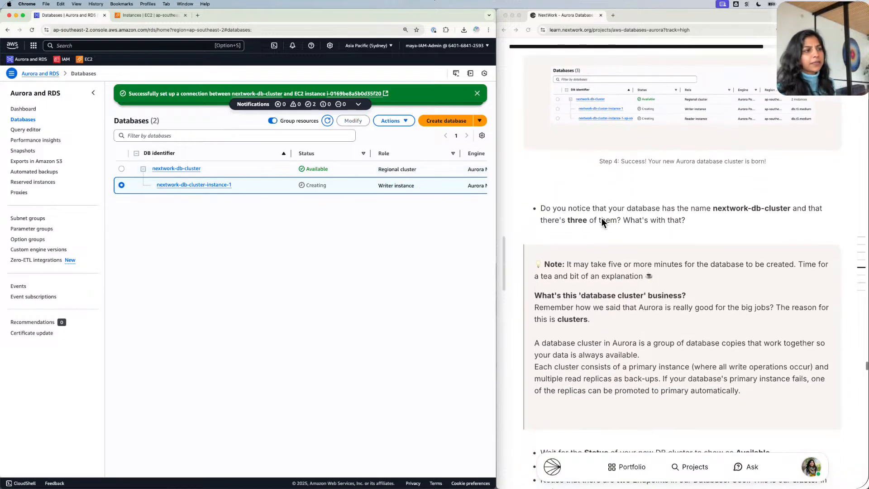
{"action": "scroll", "coordinate": [601, 218], "scroll_direction": "down", "scroll_amount": 2}
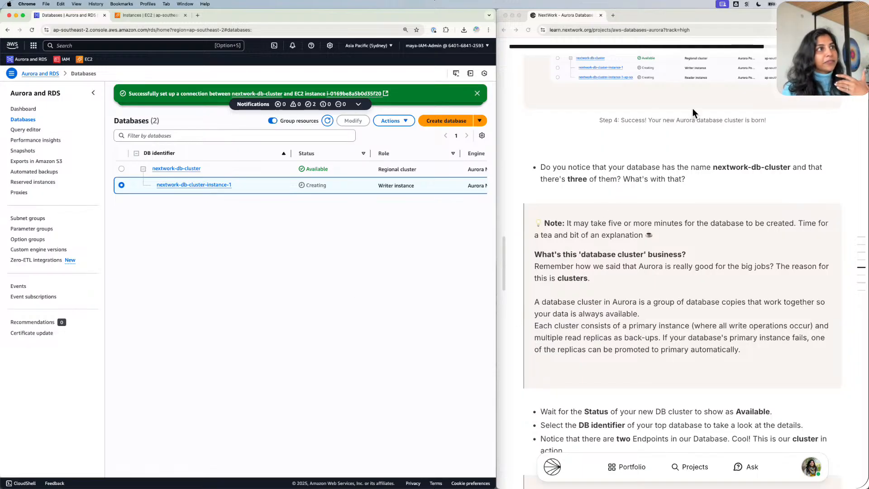
Read the project's note on primary instances and read replicas, and the instructions for checking the cluster's status and endpoints.
{"action": "scroll", "coordinate": [705, 76], "scroll_direction": "up", "scroll_amount": 1}
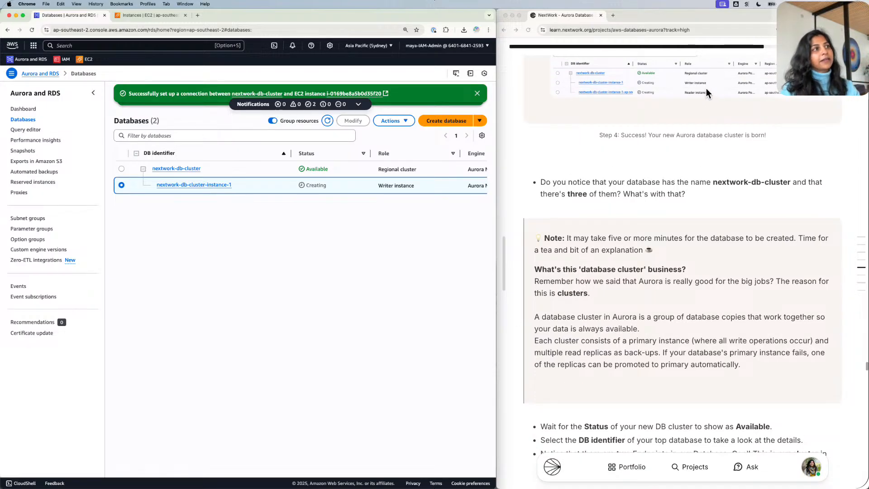
{"action": "scroll", "coordinate": [679, 229], "scroll_direction": "down", "scroll_amount": 1}
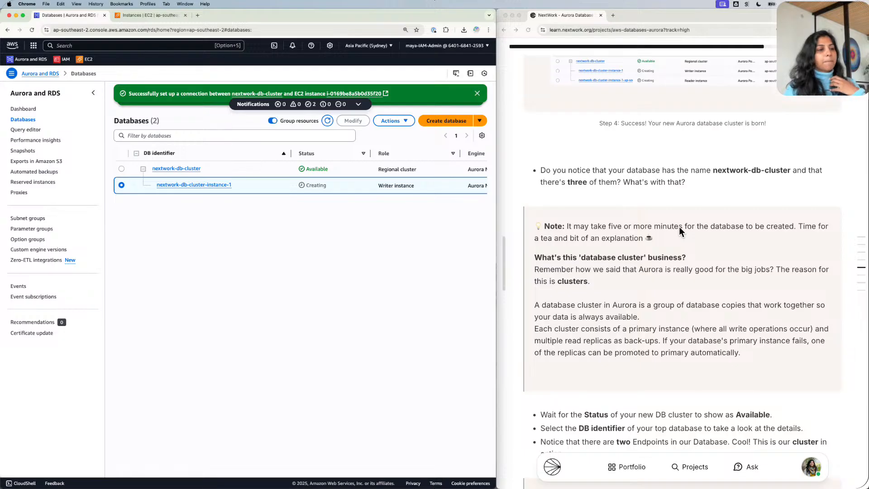
{"action": "scroll", "coordinate": [680, 231], "scroll_direction": "down", "scroll_amount": 3}
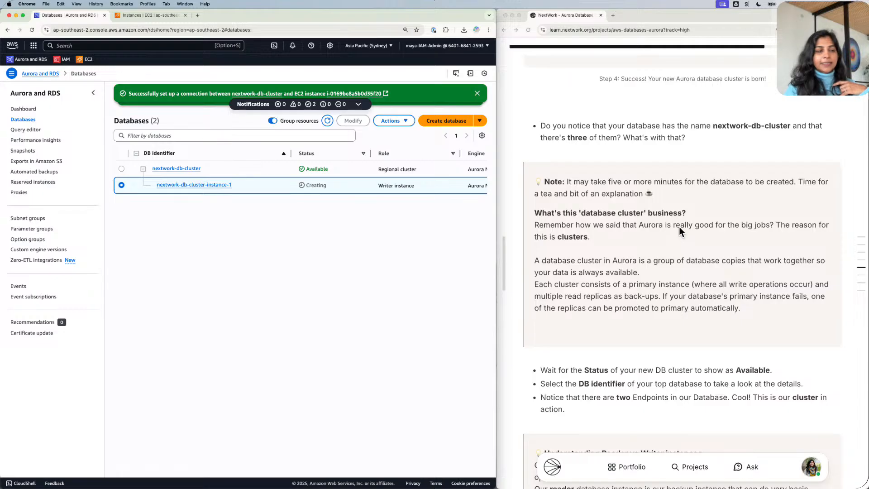
{"action": "scroll", "coordinate": [678, 226], "scroll_direction": "down", "scroll_amount": 2}
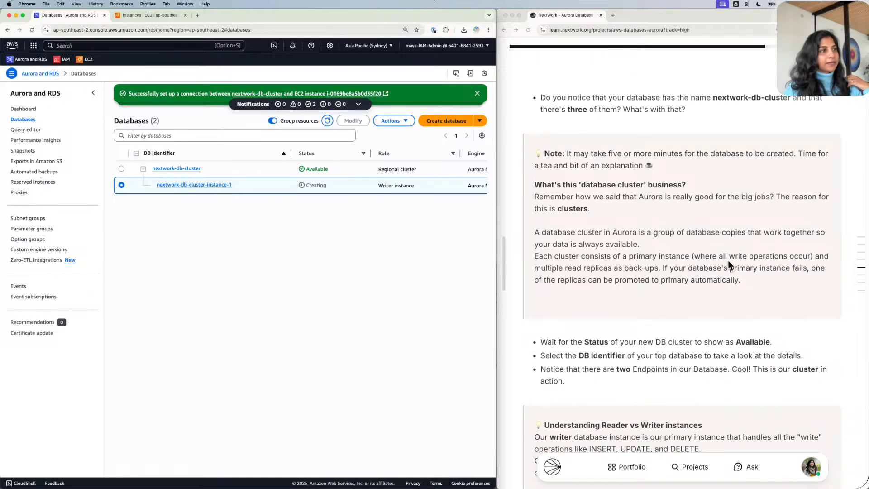
{"action": "scroll", "coordinate": [718, 259], "scroll_direction": "down", "scroll_amount": 1}
{"action": "left_click", "coordinate": [745, 257]}
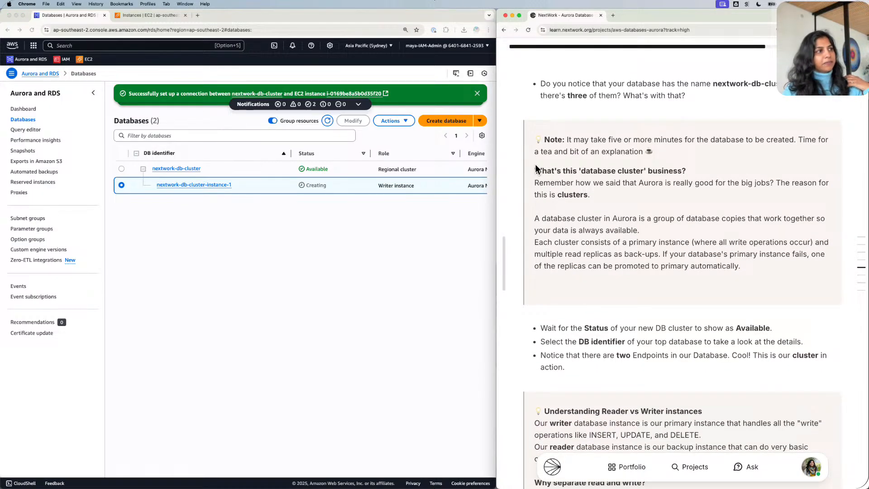
{"action": "left_click_drag", "start_coordinate": [536, 168], "coordinate": [776, 272]}
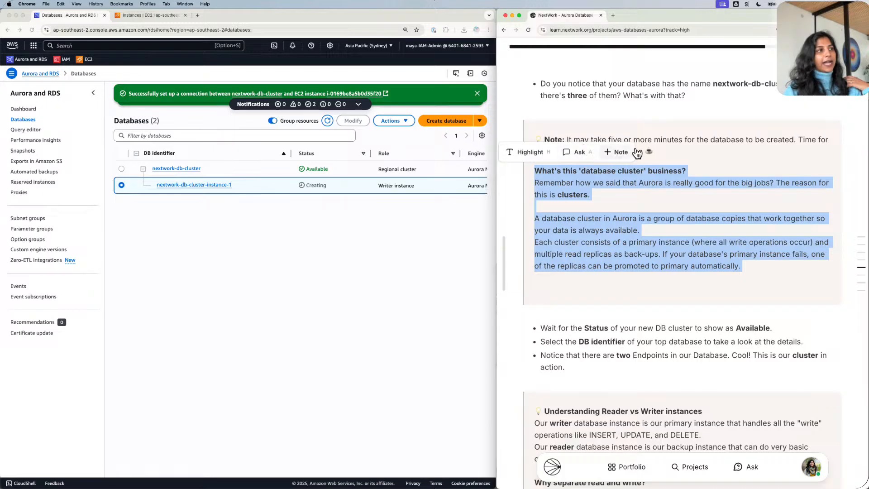
{"action": "left_click", "coordinate": [729, 259]}
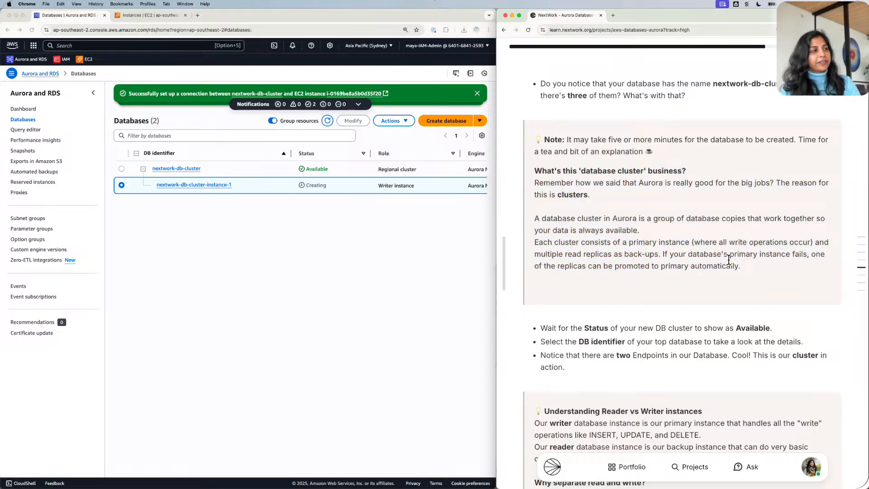
{"action": "scroll", "coordinate": [729, 259], "scroll_direction": "down", "scroll_amount": 3}
{"action": "scroll", "coordinate": [728, 259], "scroll_direction": "down", "scroll_amount": 3}
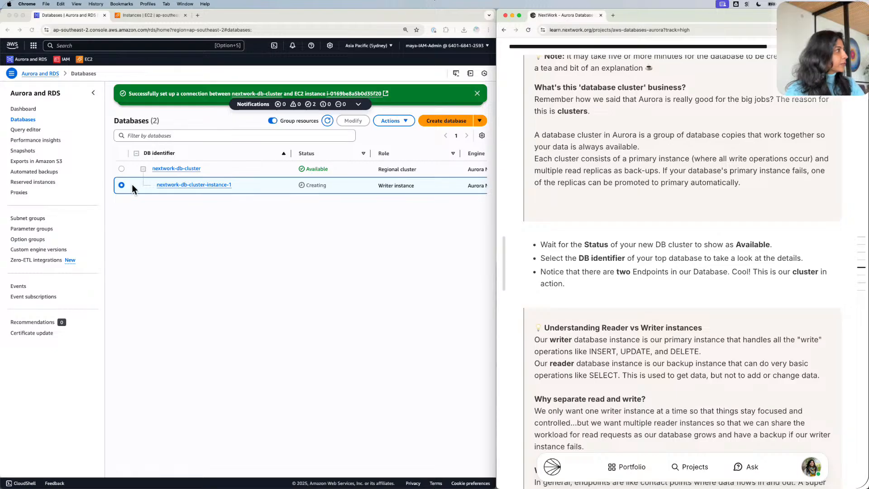
Open the details of nextwork-db-cluster and examine its writer and reader endpoints.
{"action": "left_click", "coordinate": [143, 168]}
{"action": "left_click", "coordinate": [142, 169]}
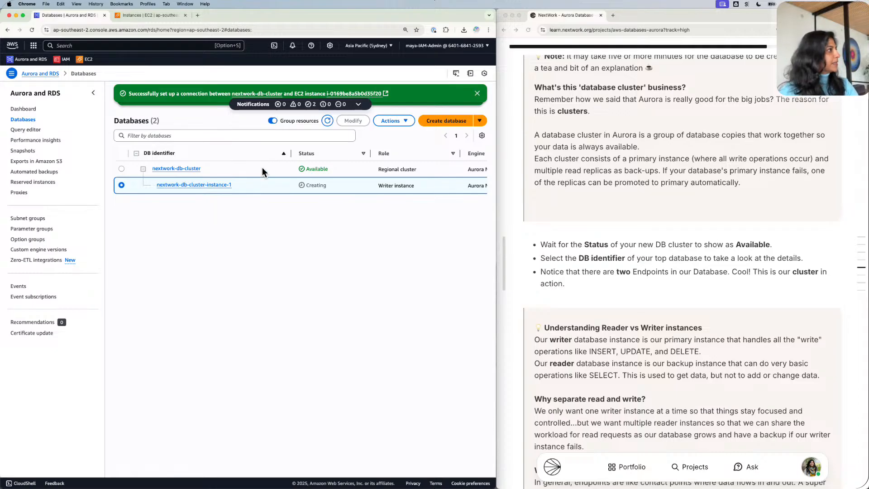
{"action": "left_click", "coordinate": [174, 168]}
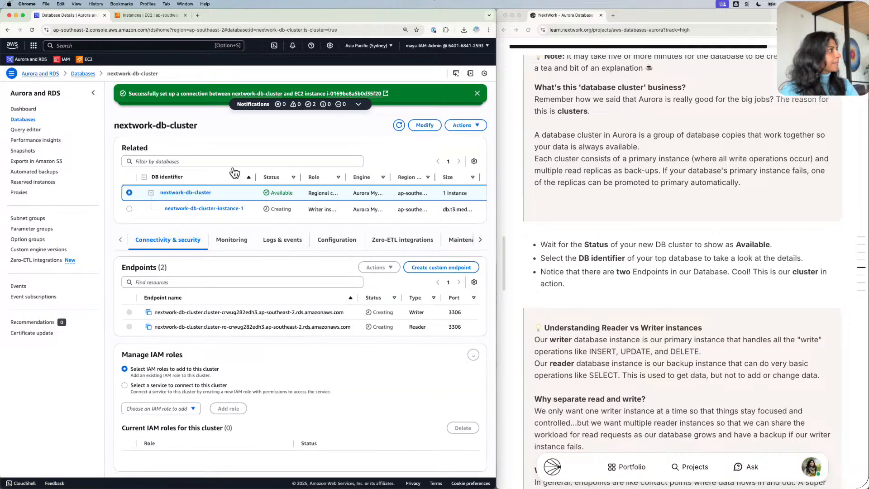
{"action": "scroll", "coordinate": [285, 174], "scroll_direction": "down", "scroll_amount": 1}
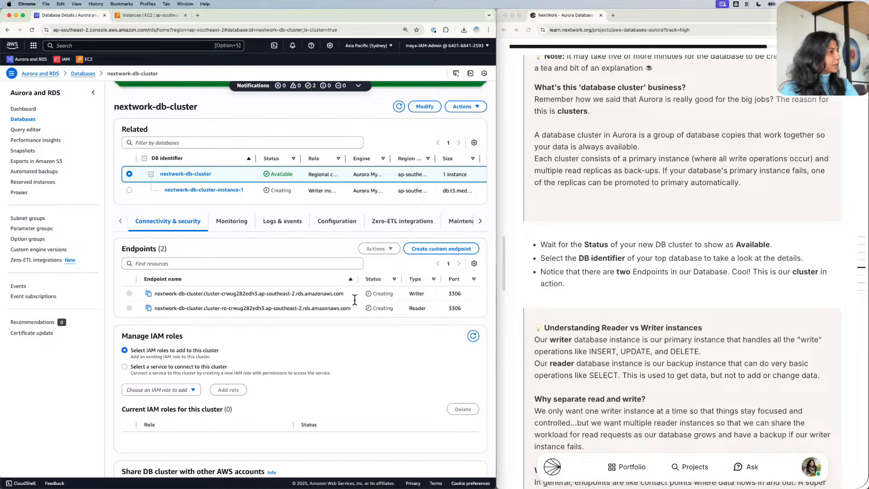
{"action": "left_click_drag", "start_coordinate": [424, 293], "coordinate": [408, 307]}
{"action": "scroll", "coordinate": [473, 292], "scroll_direction": "down", "scroll_amount": 5}
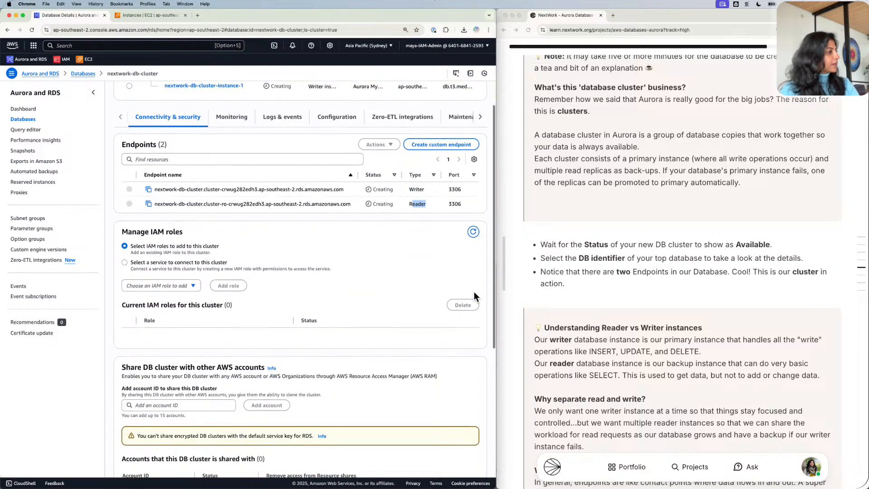
{"action": "scroll", "coordinate": [474, 293], "scroll_direction": "up", "scroll_amount": 5}
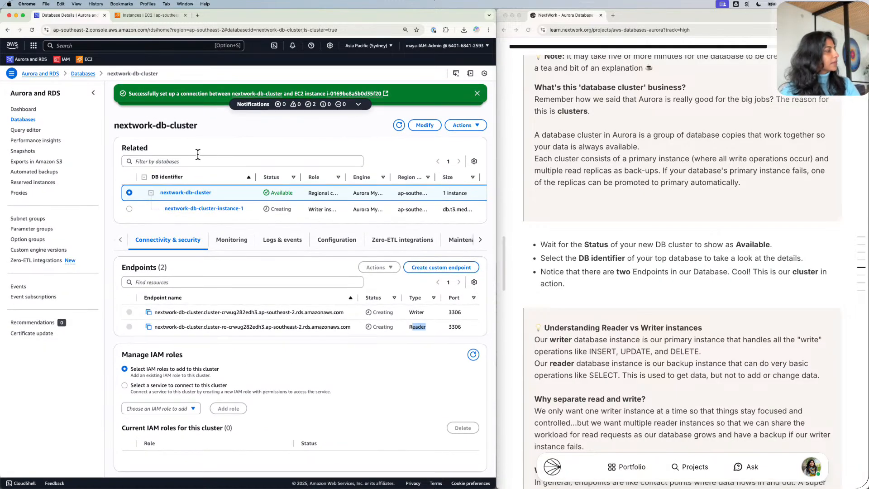
Dismiss the database creation notification and return to the Databases list.
{"action": "left_click", "coordinate": [251, 173]}
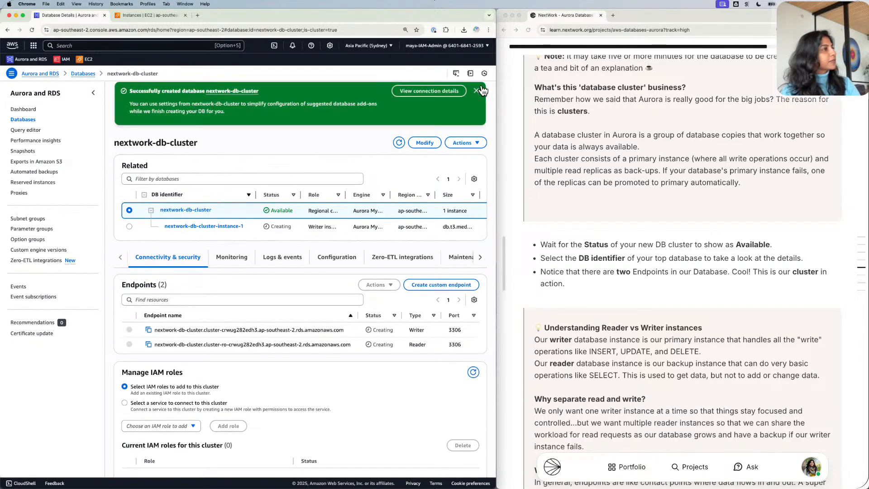
{"action": "left_click", "coordinate": [481, 91]}
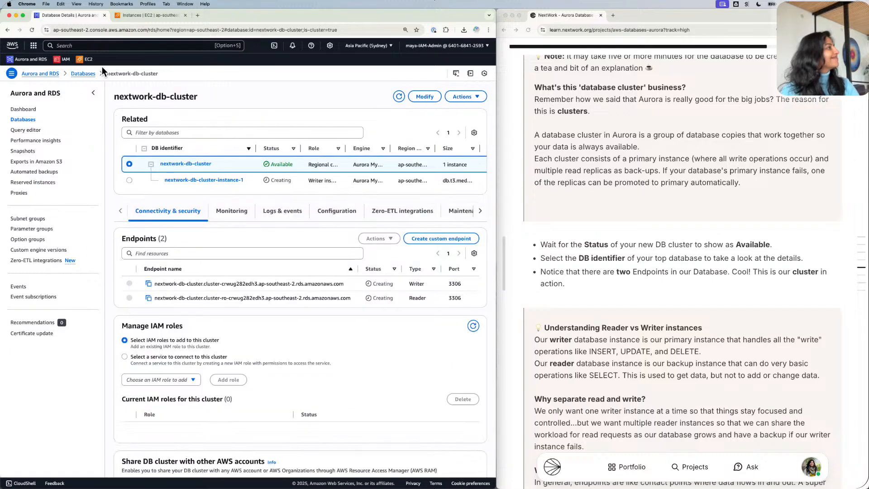
{"action": "left_click", "coordinate": [88, 73]}
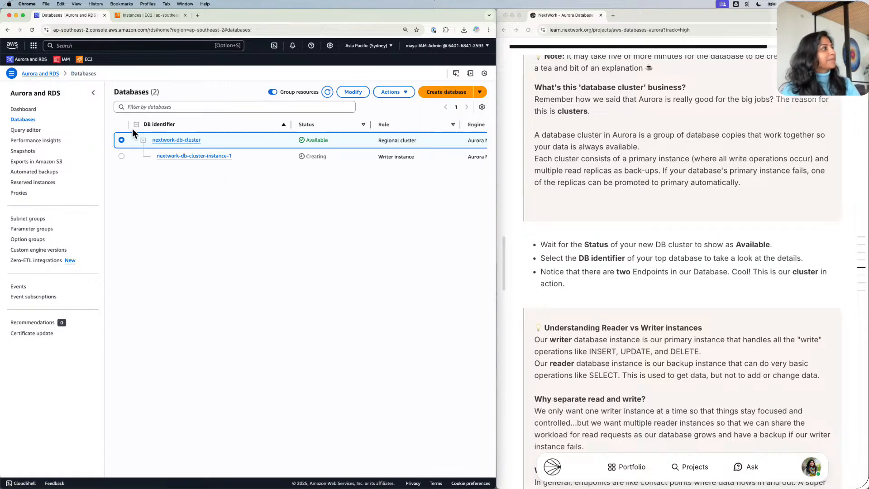
{"action": "left_click", "coordinate": [220, 119]}
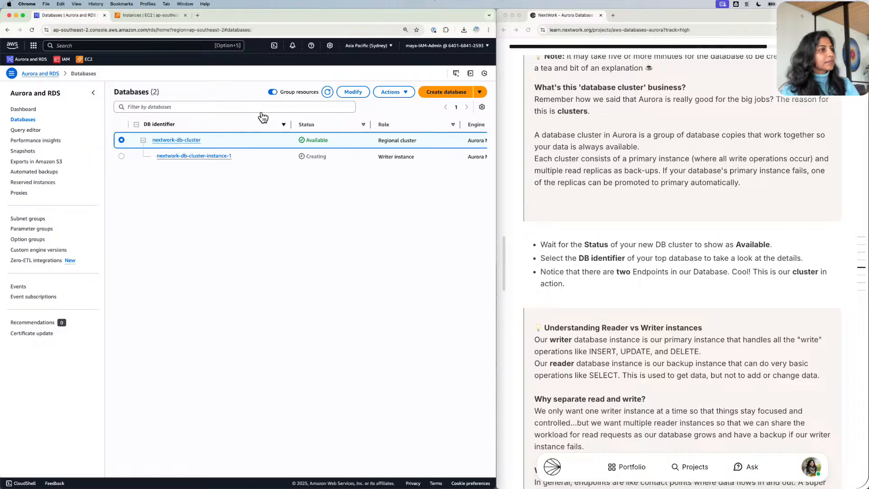
Inspect the connectivity and security details of nextwork-db-cluster-instance-1, and return to the endpoints of nextwork-db-cluster.
{"action": "left_click", "coordinate": [196, 155]}
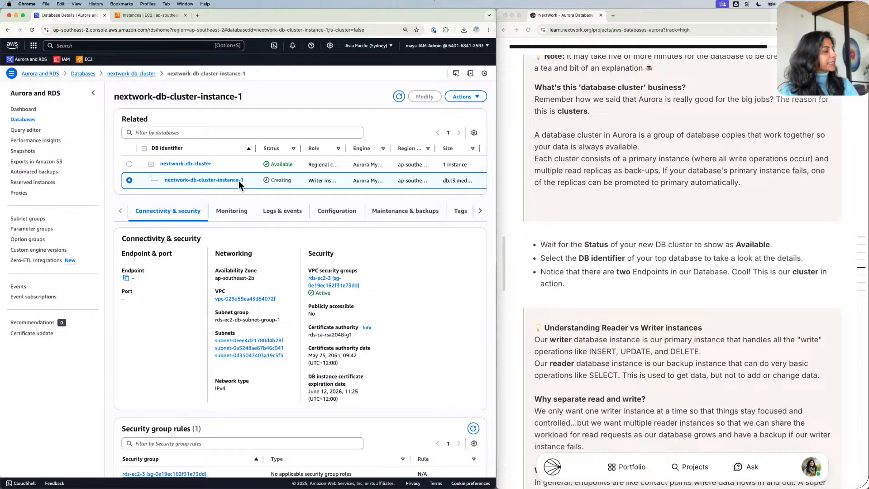
{"action": "scroll", "coordinate": [339, 246], "scroll_direction": "down", "scroll_amount": 1}
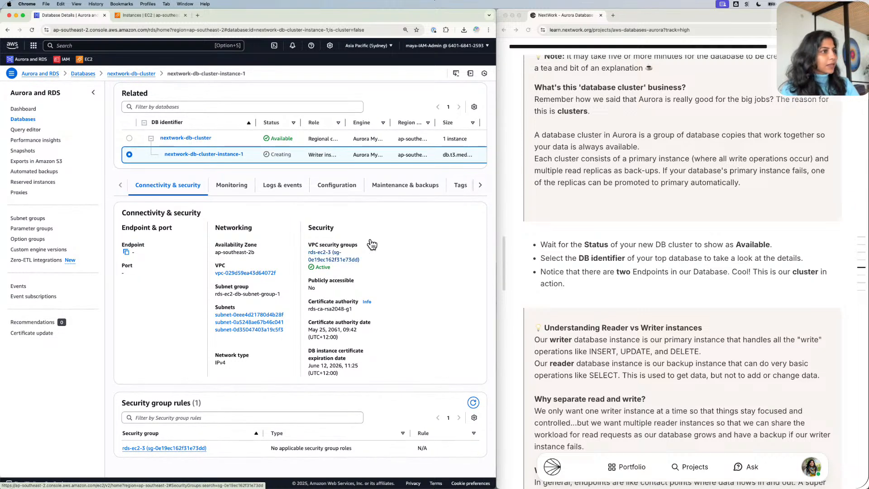
{"action": "left_click", "coordinate": [182, 137]}
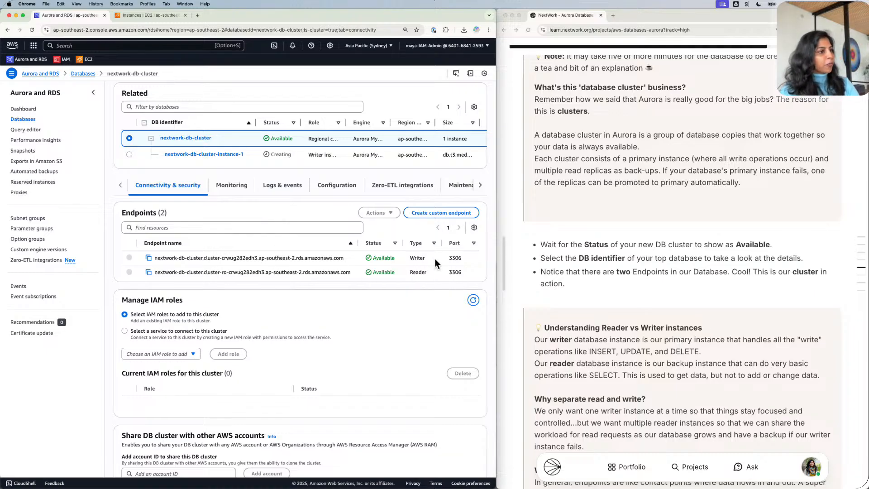
Read the project's notes on reader and writer instances and endpoints, through to the question about the advantage of using clusters.
{"action": "scroll", "coordinate": [577, 268], "scroll_direction": "down", "scroll_amount": 2}
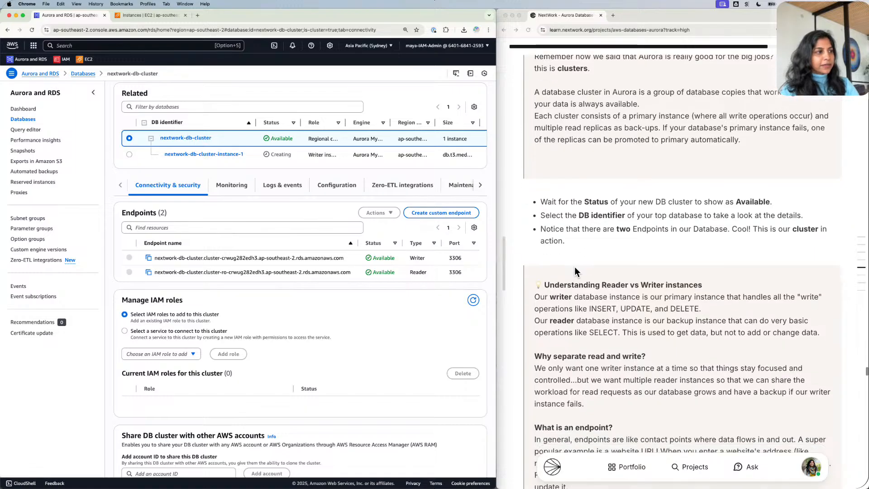
{"action": "scroll", "coordinate": [571, 267], "scroll_direction": "down", "scroll_amount": 4}
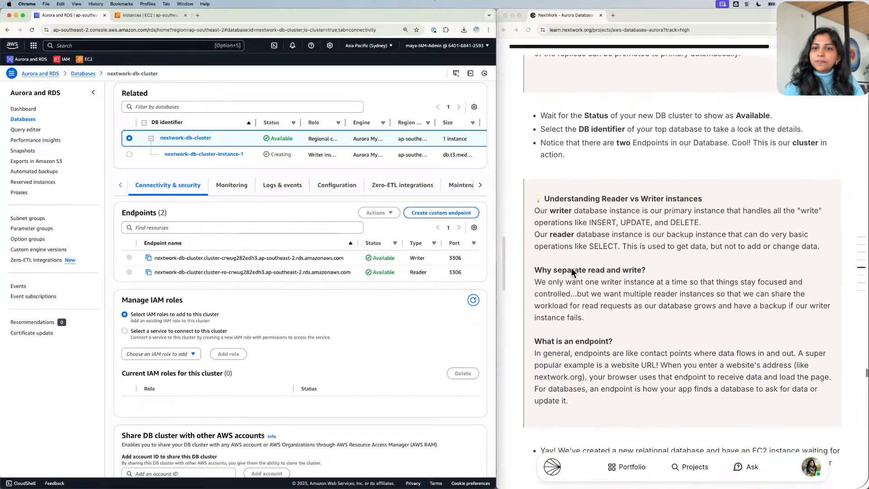
{"action": "scroll", "coordinate": [571, 267], "scroll_direction": "down", "scroll_amount": 1}
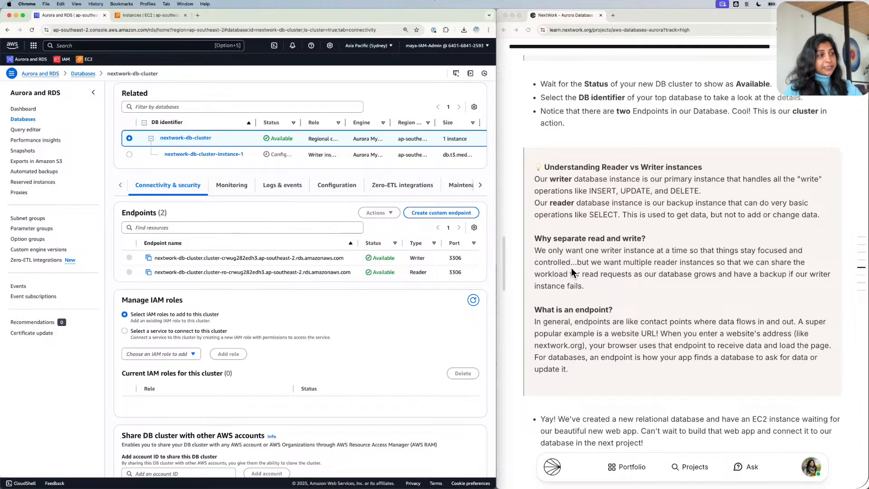
{"action": "scroll", "coordinate": [570, 272], "scroll_direction": "down", "scroll_amount": 1}
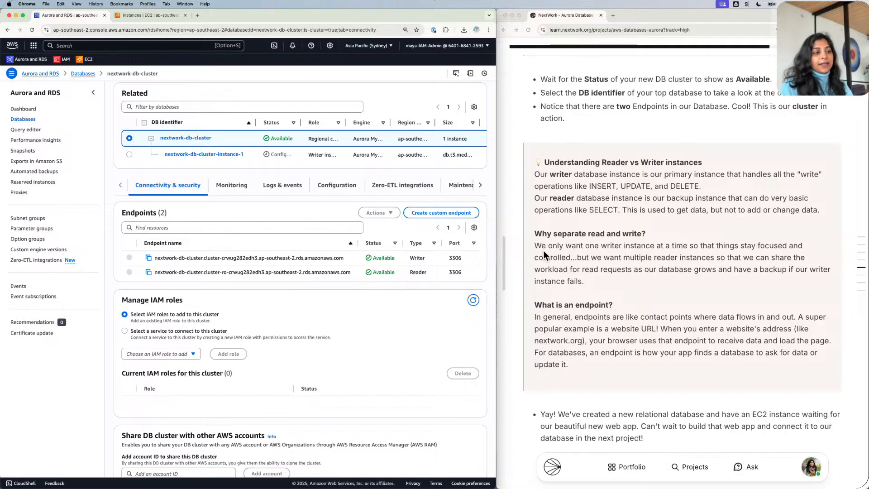
{"action": "scroll", "coordinate": [603, 259], "scroll_direction": "down", "scroll_amount": 3}
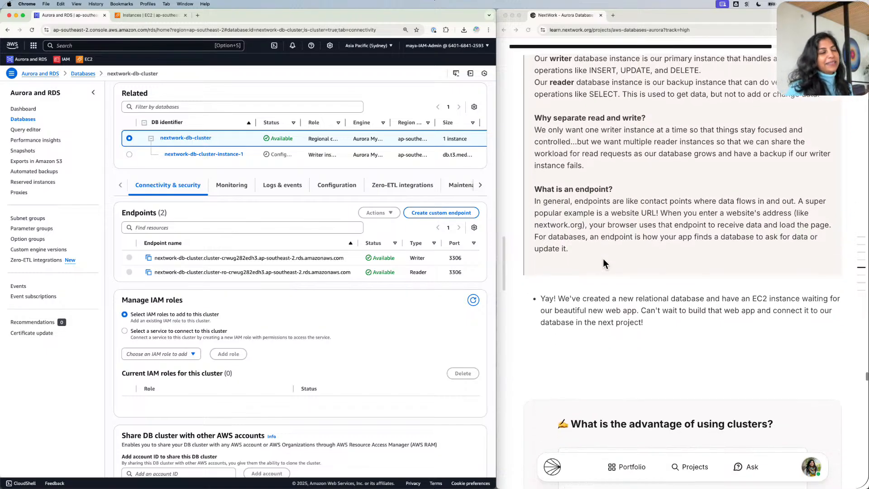
{"action": "scroll", "coordinate": [603, 259], "scroll_direction": "down", "scroll_amount": 1}
{"action": "scroll", "coordinate": [603, 261], "scroll_direction": "down", "scroll_amount": 3}
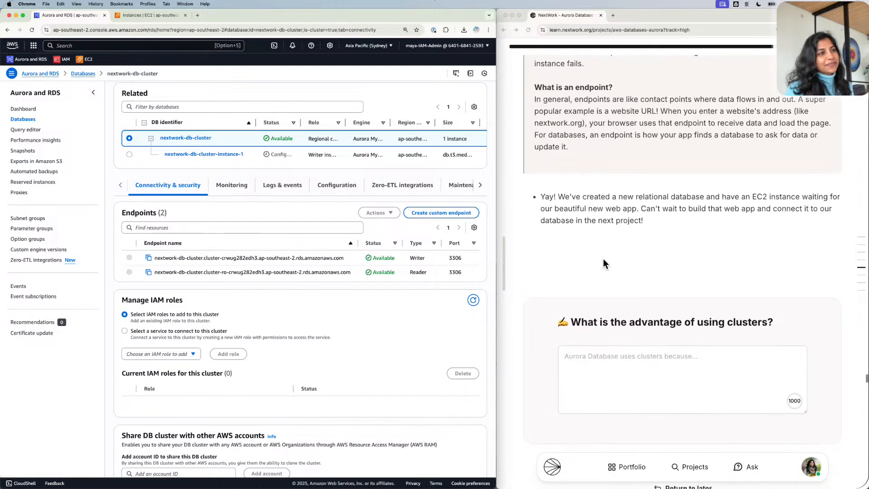
{"action": "scroll", "coordinate": [603, 259], "scroll_direction": "down", "scroll_amount": 1}
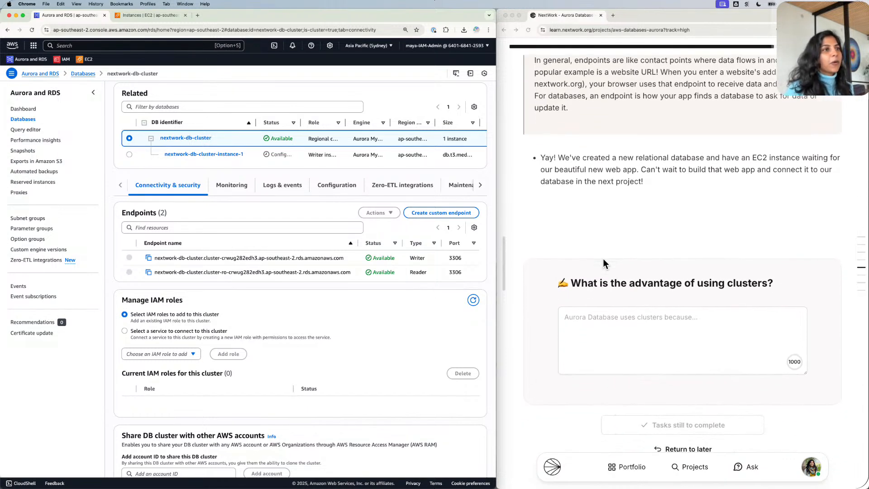
Widen the Status column of the related databases table and check the status of the instance under nextwork-db-cluster.
{"action": "scroll", "coordinate": [603, 258], "scroll_direction": "down", "scroll_amount": 1}
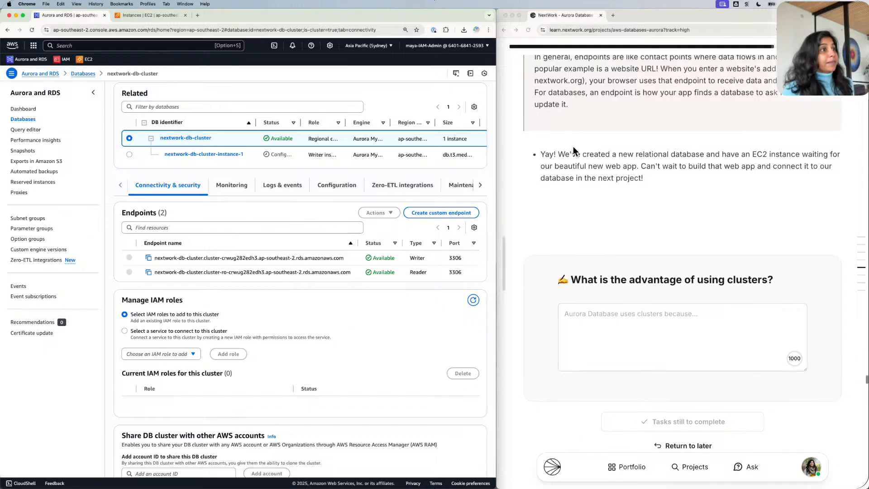
{"action": "scroll", "coordinate": [183, 134], "scroll_direction": "right", "scroll_amount": 1}
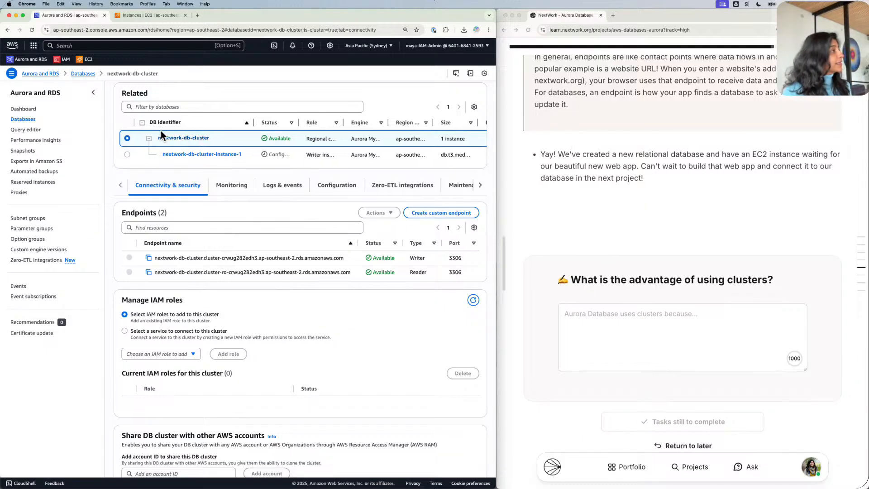
{"action": "left_click", "coordinate": [148, 137]}
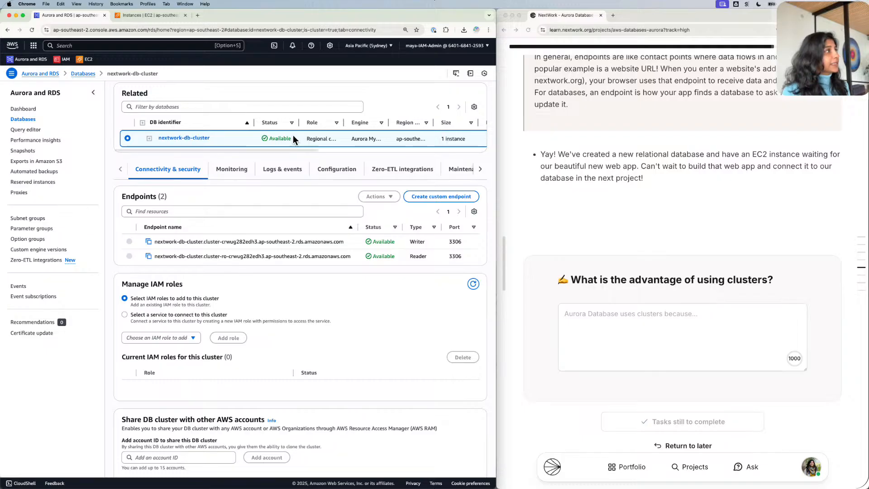
{"action": "left_click_drag", "start_coordinate": [300, 122], "coordinate": [329, 119]}
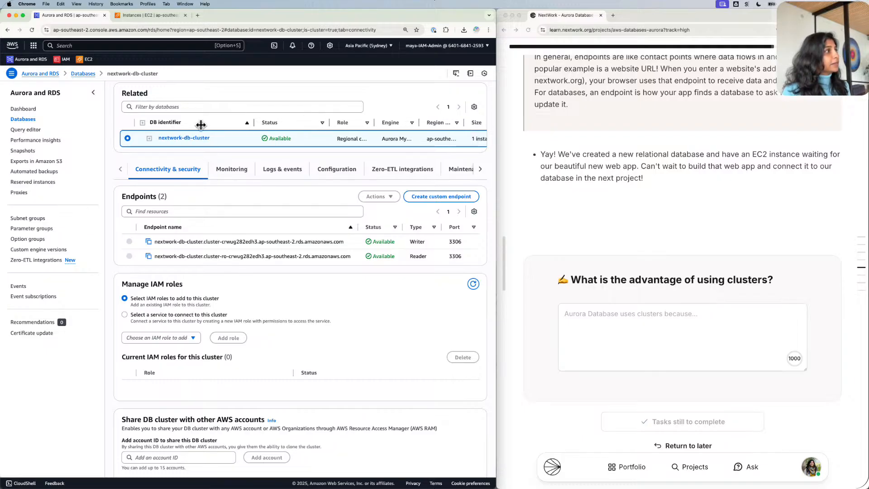
{"action": "left_click", "coordinate": [150, 137]}
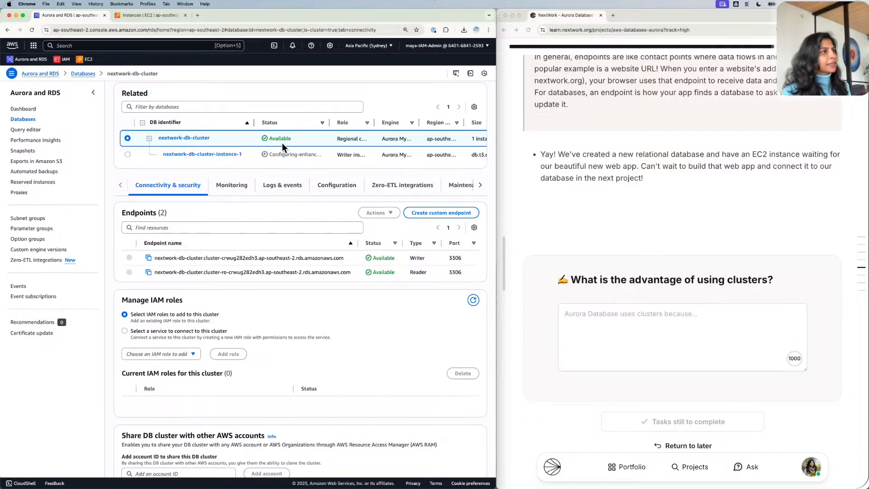
{"action": "scroll", "coordinate": [281, 143], "scroll_direction": "left", "scroll_amount": 1}
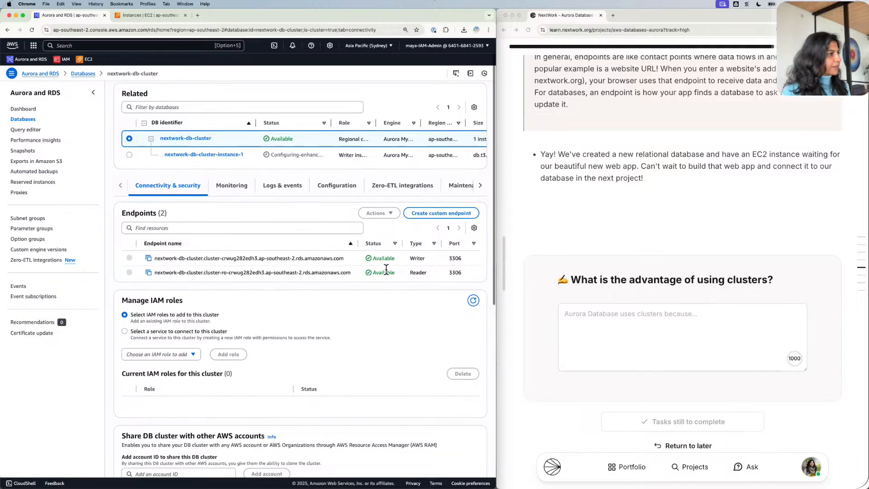
Start the answer about the advantage of clusters with the suggested opening "Aurora Database uses clusters because", removing its trailing dots.
{"action": "left_click", "coordinate": [644, 308]}
{"action": "left_click", "coordinate": [645, 312]}
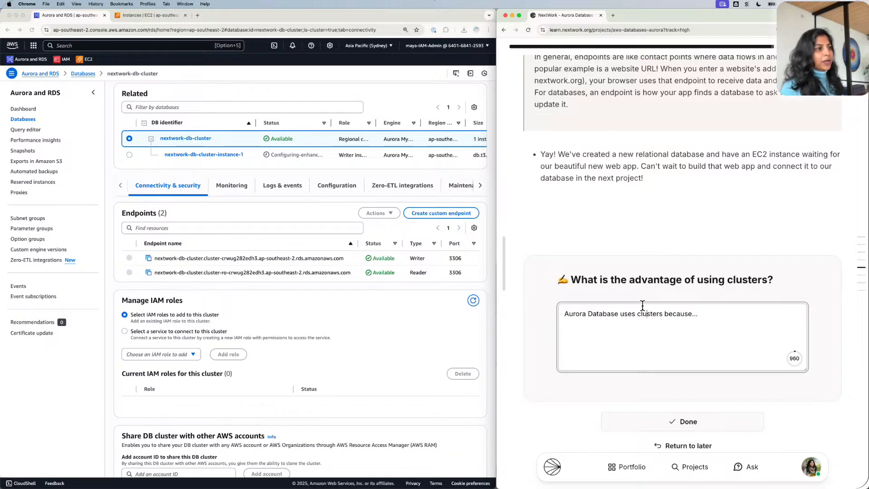
{"action": "scroll", "coordinate": [633, 255], "scroll_direction": "up", "scroll_amount": 2}
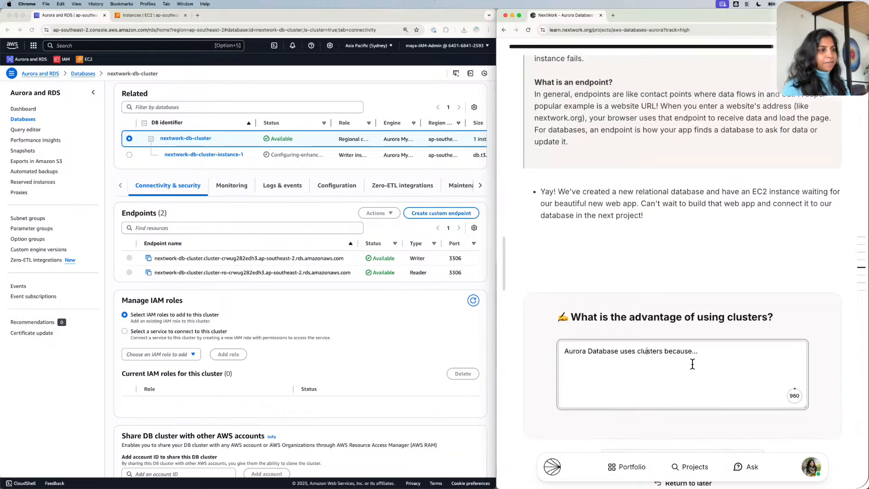
{"action": "left_click", "coordinate": [712, 353]}
{"action": "key", "text": "BackSpace"}
{"action": "key", "text": "BackSpace"}
{"action": "key", "text": "BackSpace"}
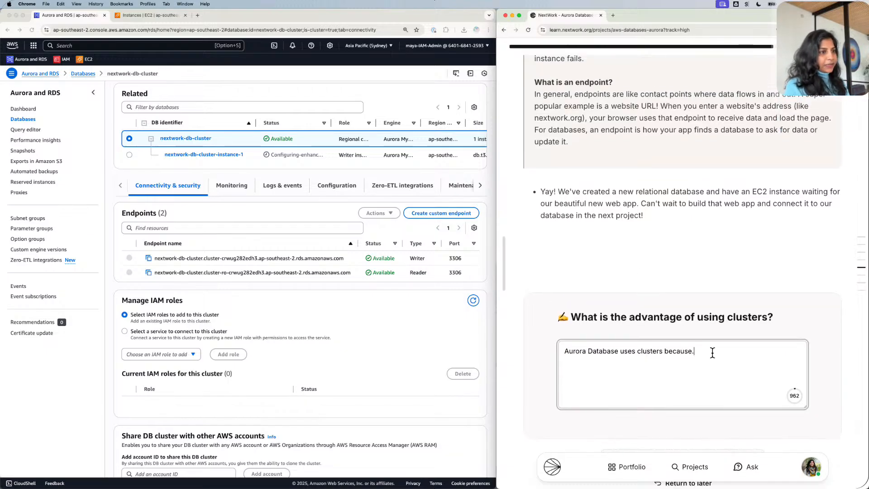
Complete the answer's first sentence with "it handles large-scale applications and operations.".
{"action": "type", "text": "it"}
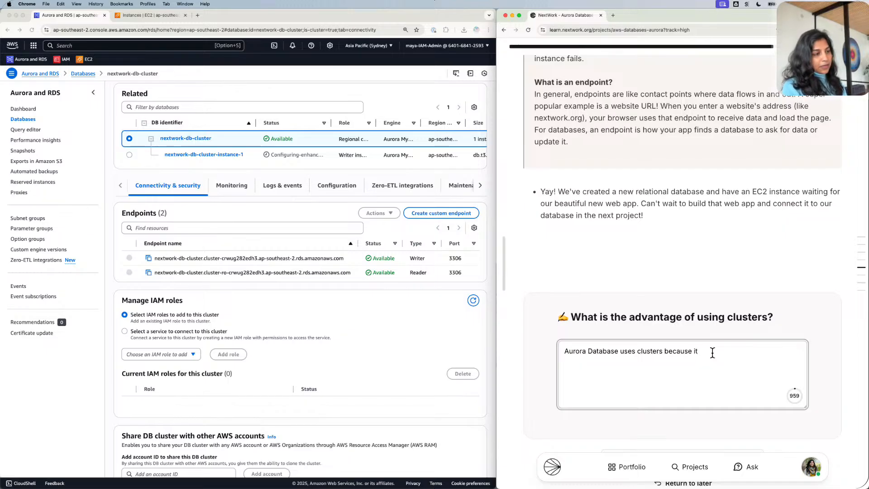
{"action": "type", "text": " handle"}
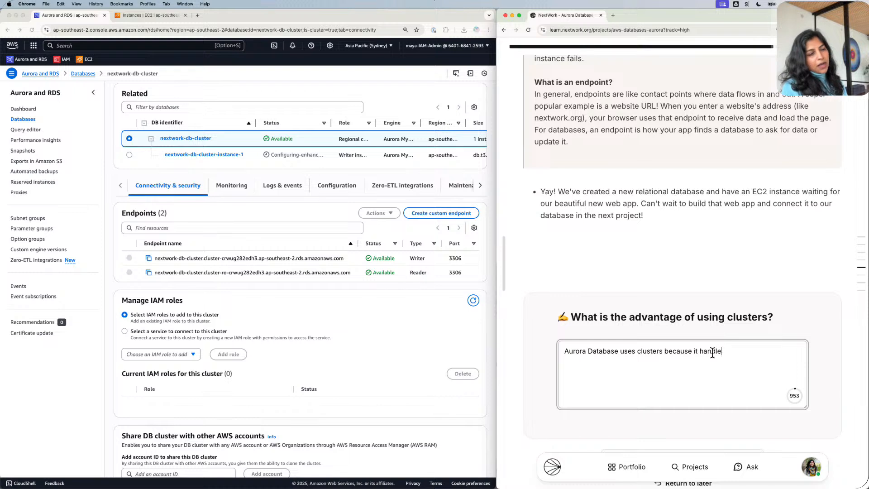
{"action": "type", "text": "s large"}
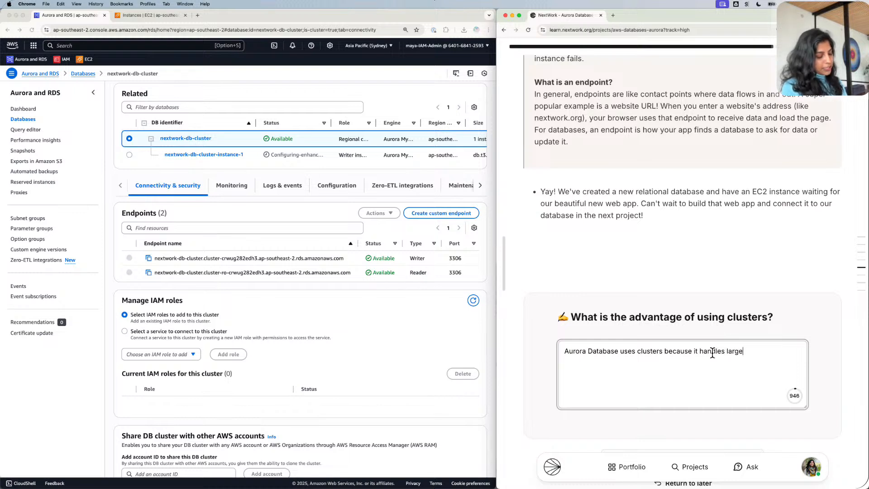
{"action": "type", "text": "-scale app"}
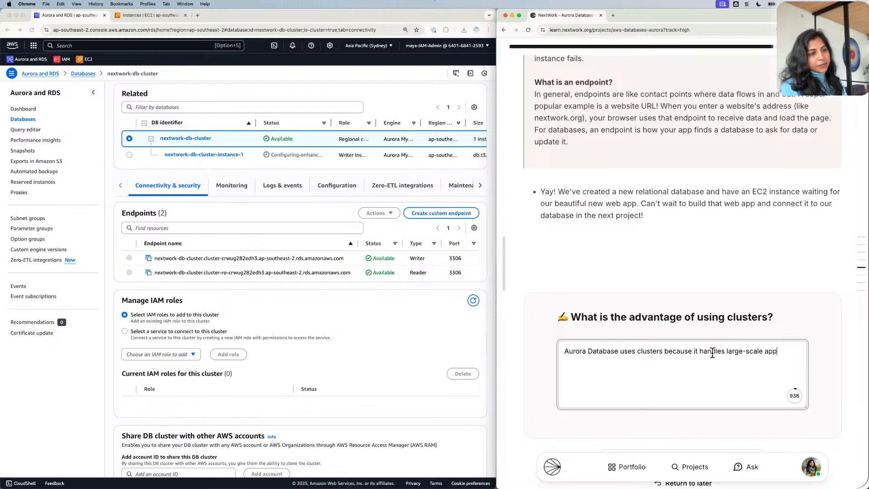
{"action": "type", "text": "lications a"}
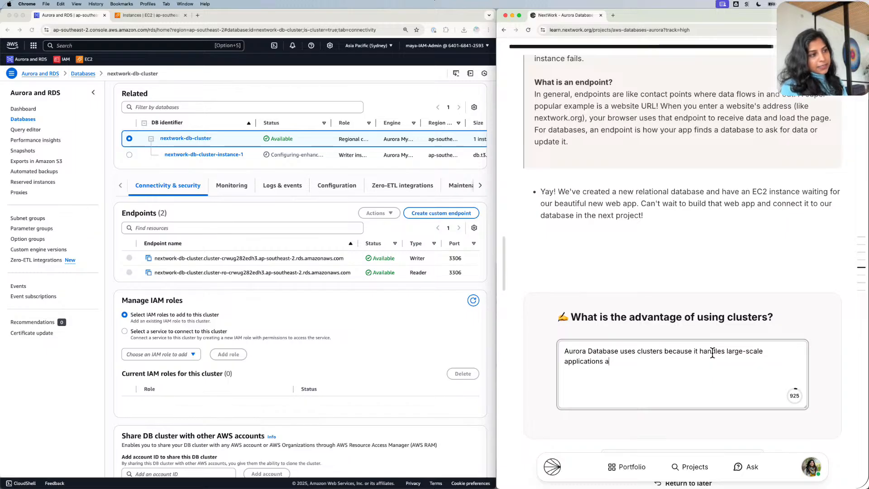
{"action": "type", "text": "nd orer"}
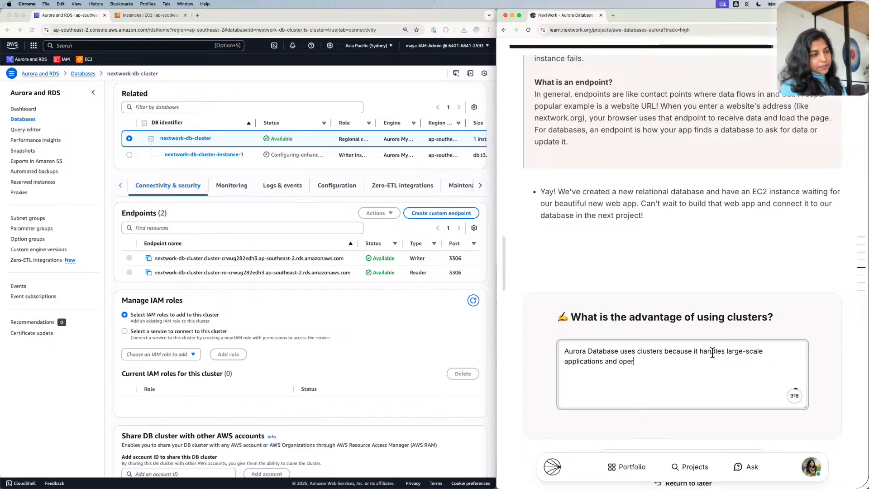
{"action": "type", "text": "ations. B"}
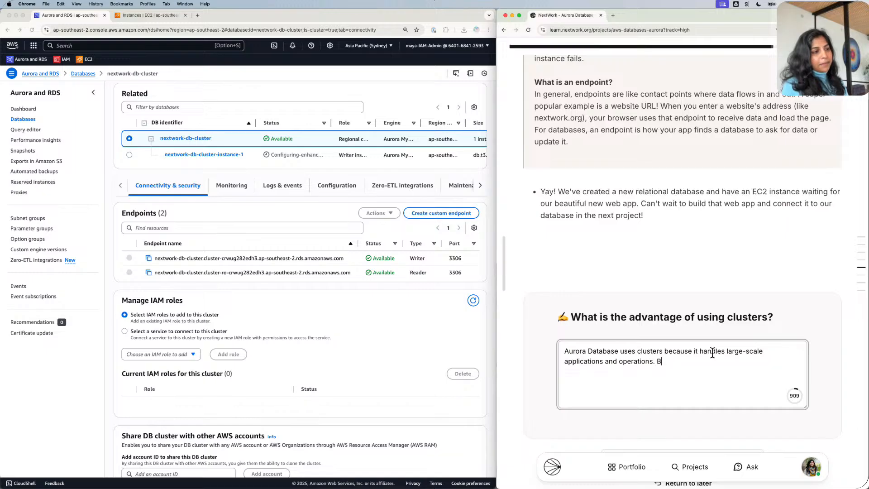
Continue the answer with "By using clusters, the database instances are separated by the kinds of operations".
{"action": "type", "text": "y using clu"}
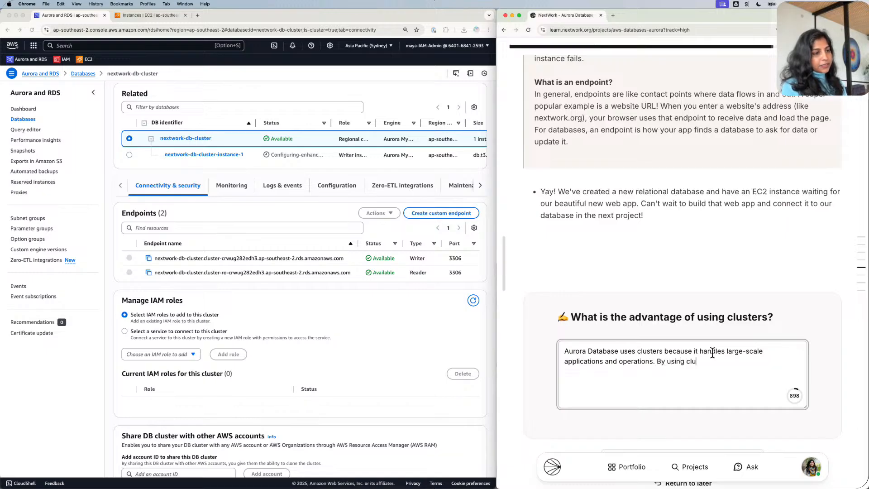
{"action": "type", "text": "sters, the"}
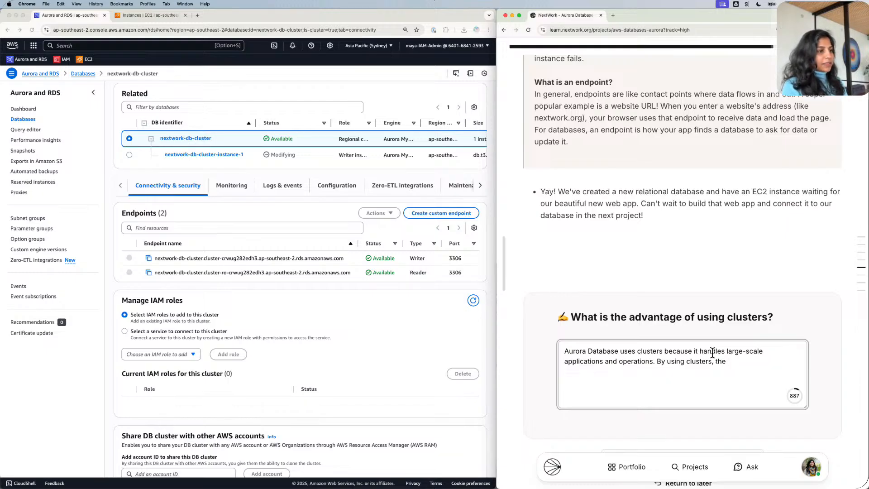
{"action": "type", "text": " database is "}
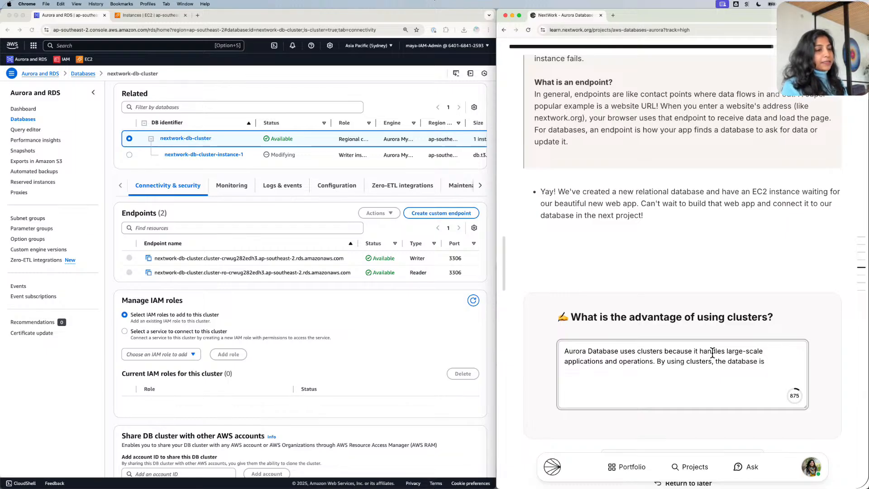
{"action": "key", "text": "BackSpace"}
{"action": "key", "text": "BackSpace"}
{"action": "type", "text": "nstance"}
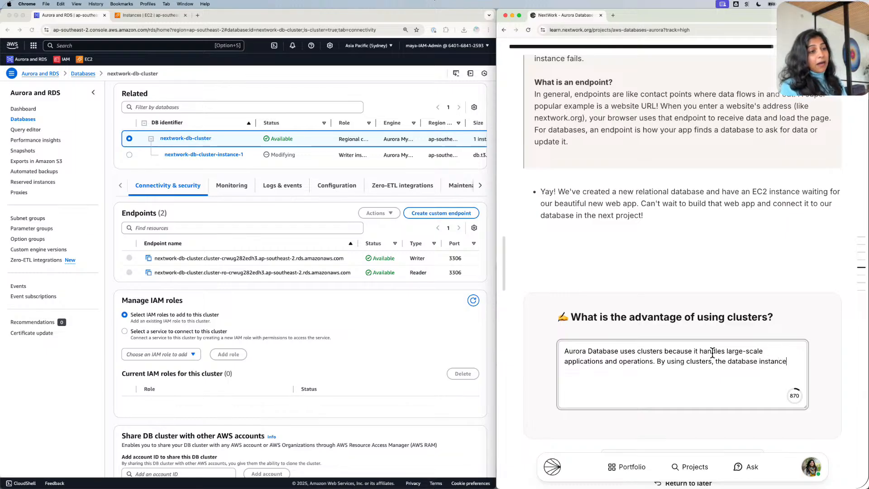
{"action": "type", "text": "s are separ"}
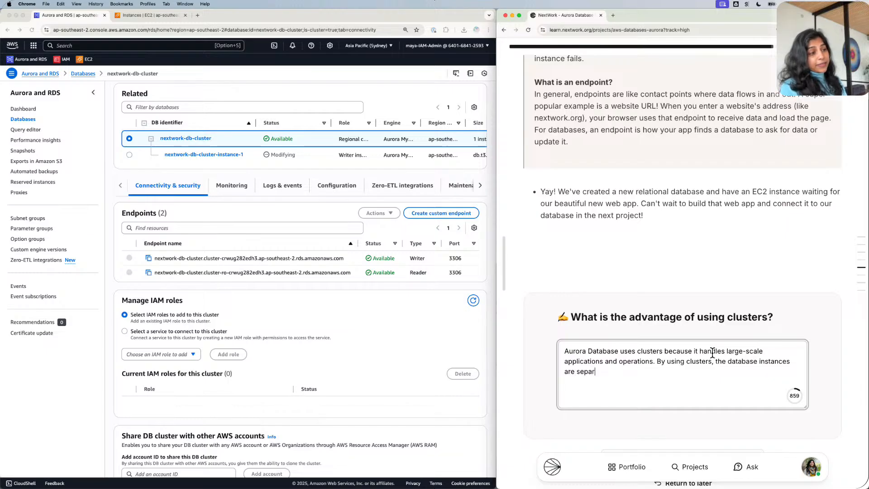
{"action": "type", "text": "ated by t"}
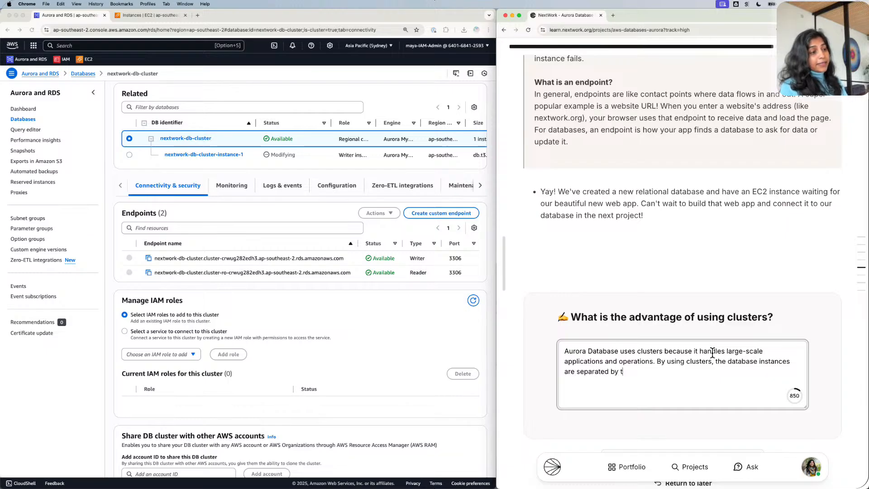
{"action": "type", "text": "he kinds of "}
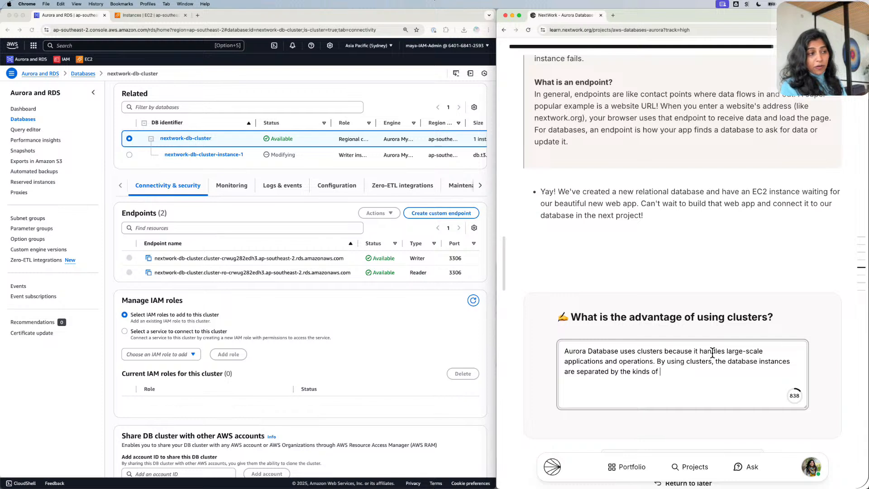
{"action": "type", "text": "operatio"}
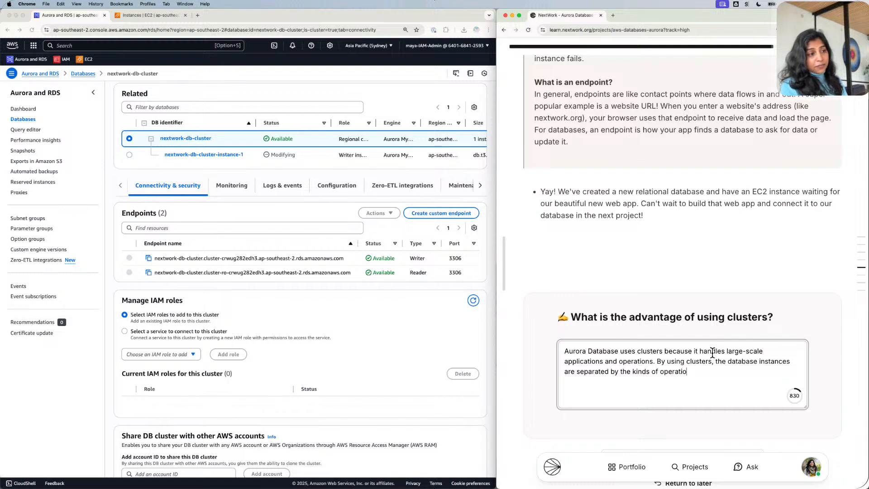
End the answer's second sentence with the bracketed example "( ie. reader instance vs writer instance).".
{"action": "type", "text": "ns ( ie. w"}
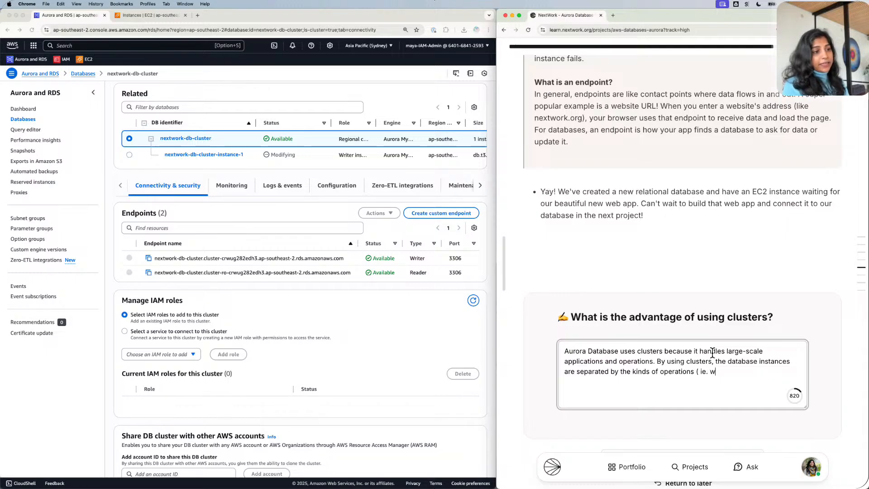
{"action": "key", "text": "BackSpace"}
{"action": "type", "text": "read"}
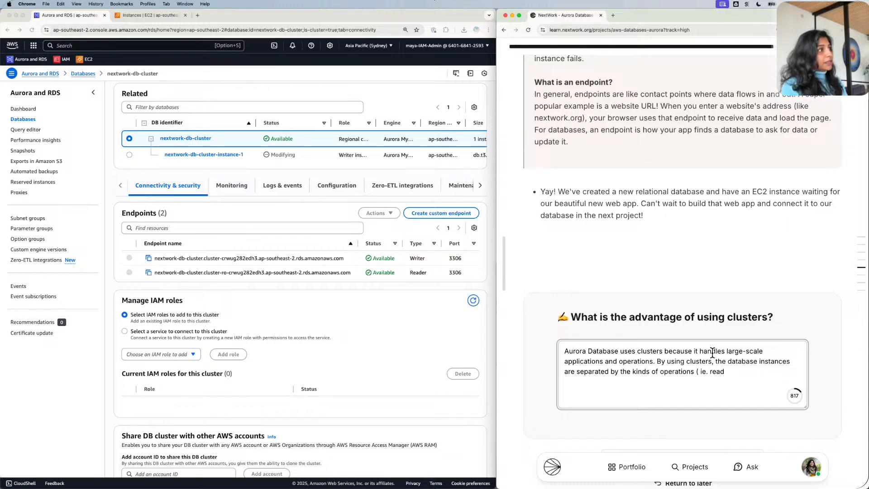
{"action": "type", "text": "er instanc"}
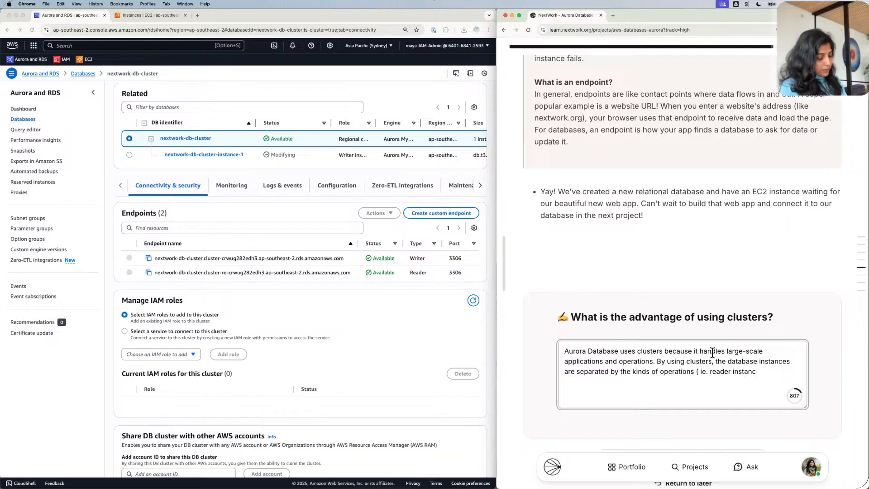
{"action": "type", "text": "e vs writ"}
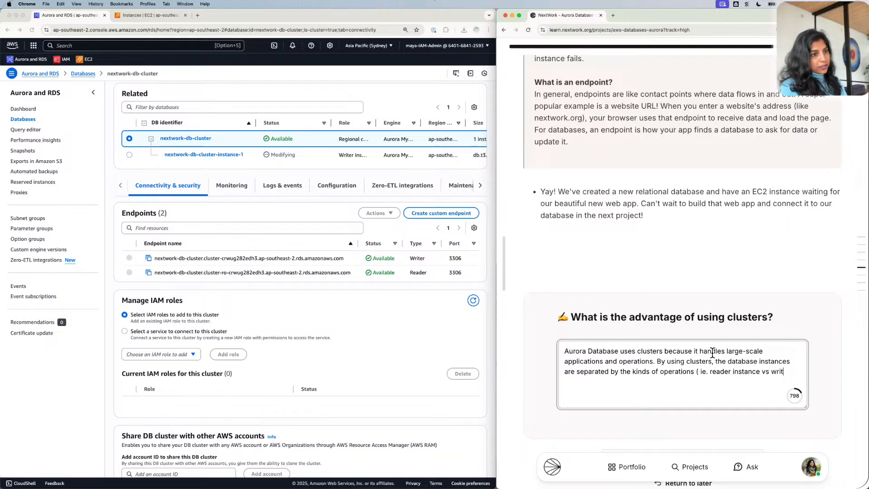
{"action": "type", "text": "er instan"}
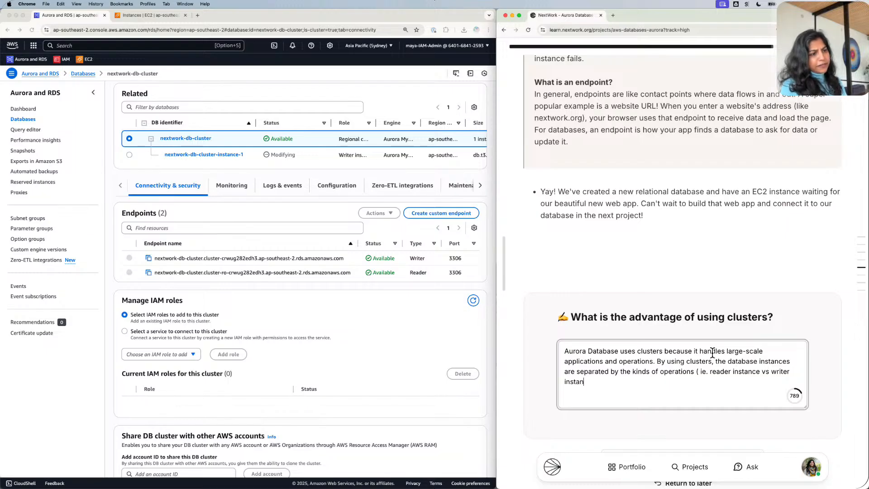
{"action": "type", "text": "ce)."}
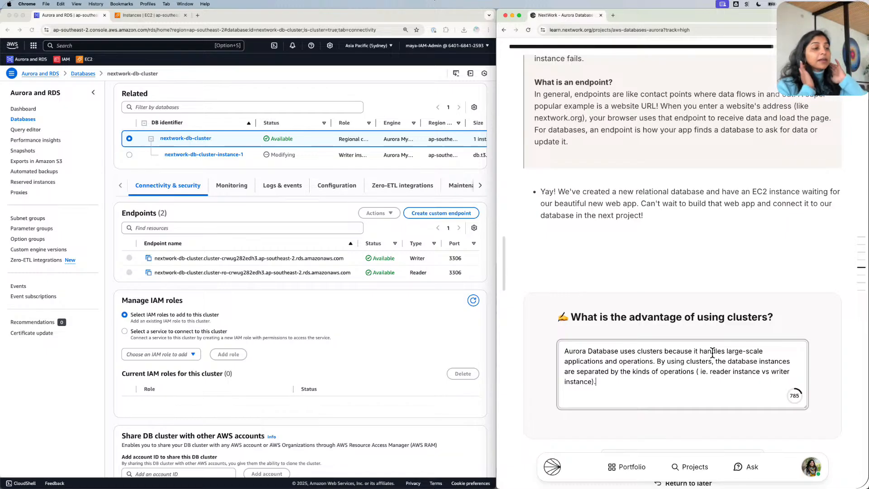
Highlight the end of the "What is an endpoint?" explanation, from "nextwork.org), your browser uses" through "update it.".
{"action": "scroll", "coordinate": [712, 353], "scroll_direction": "down", "scroll_amount": 1}
{"action": "scroll", "coordinate": [478, 131], "scroll_direction": "down", "scroll_amount": 1}
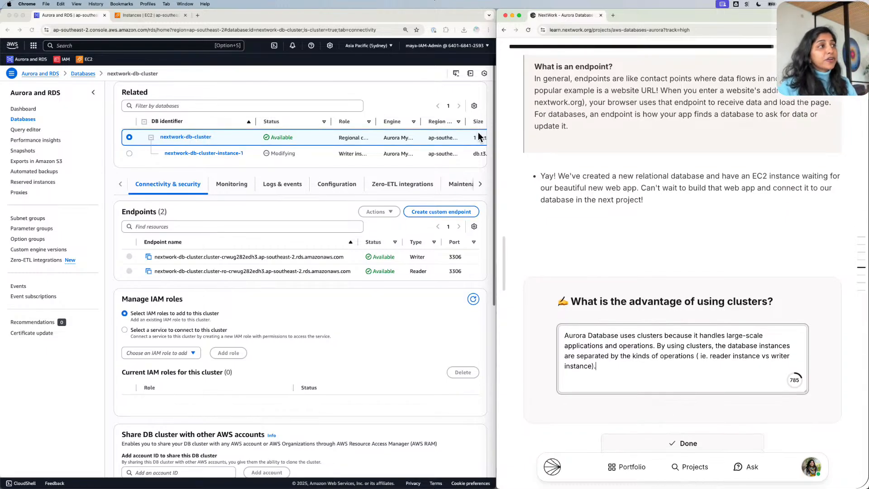
{"action": "left_click_drag", "start_coordinate": [570, 128], "coordinate": [531, 93]}
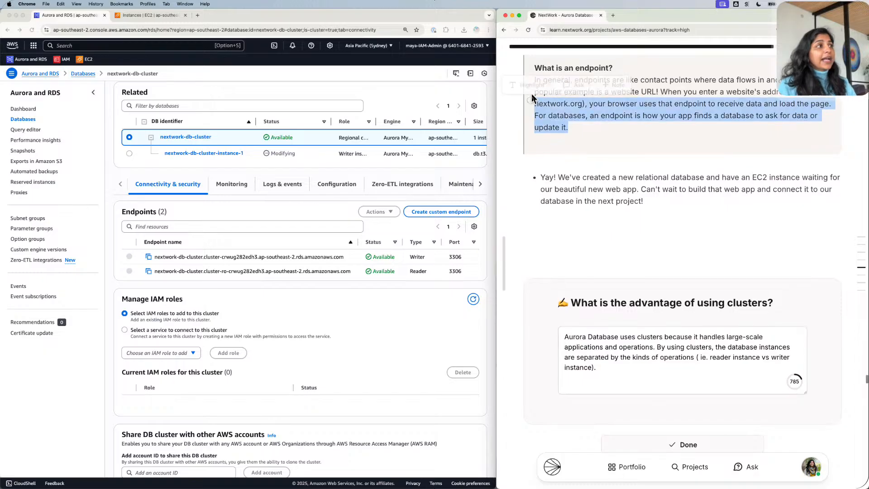
{"action": "left_click", "coordinate": [585, 89]}
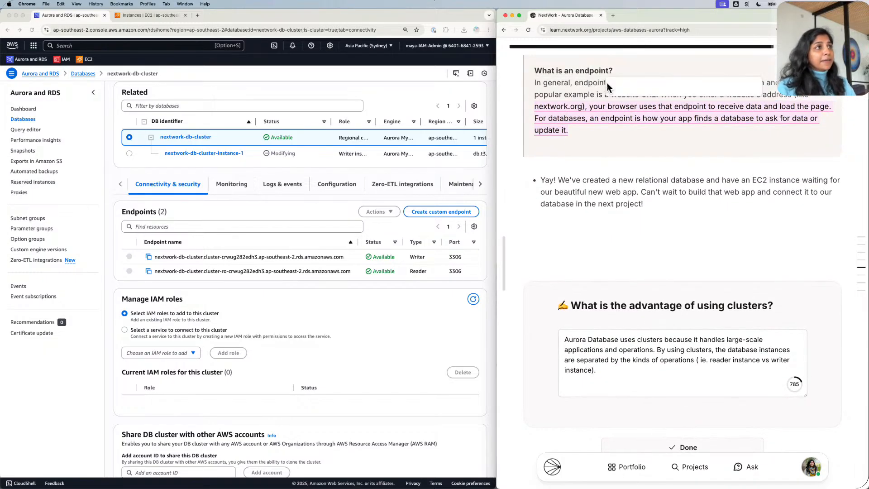
{"action": "left_click", "coordinate": [722, 82]}
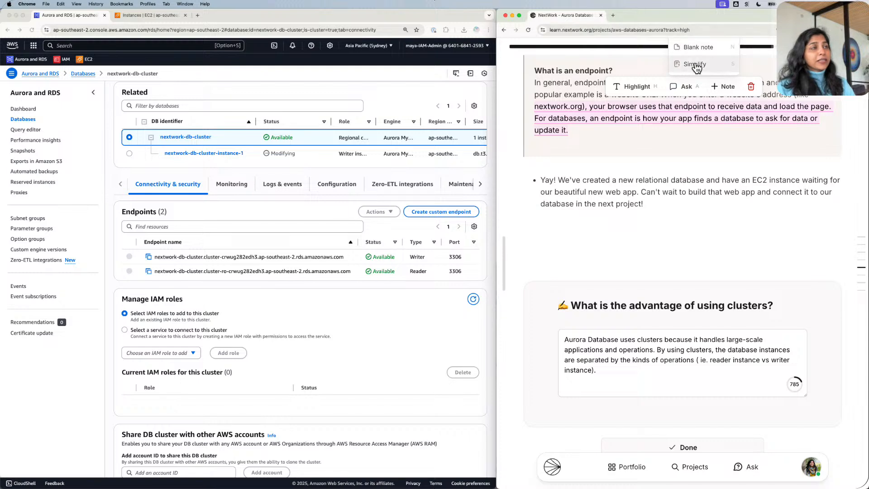
{"action": "scroll", "coordinate": [696, 67], "scroll_direction": "up", "scroll_amount": 3}
{"action": "left_click", "coordinate": [614, 248]}
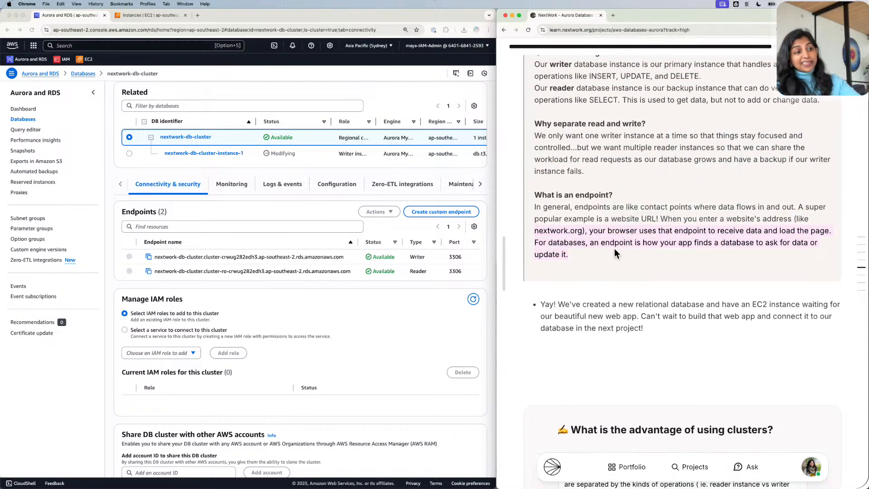
Mark the "What is the advantage of using clusters?" question as done with the written answer.
{"action": "scroll", "coordinate": [619, 240], "scroll_direction": "down", "scroll_amount": 5}
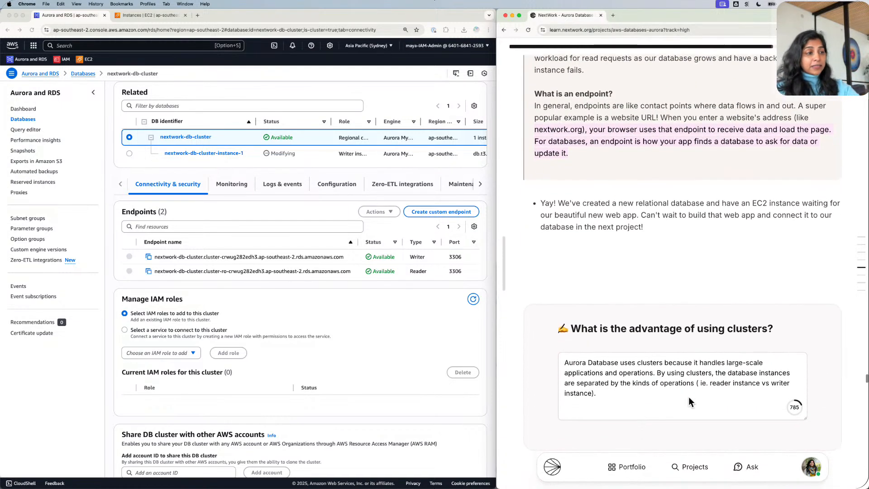
{"action": "scroll", "coordinate": [692, 398], "scroll_direction": "up", "scroll_amount": 4}
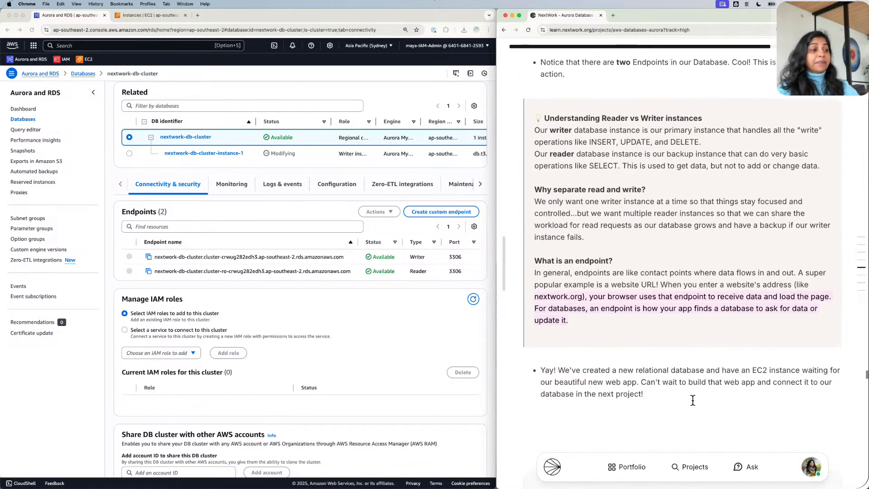
{"action": "scroll", "coordinate": [692, 398], "scroll_direction": "down", "scroll_amount": 7}
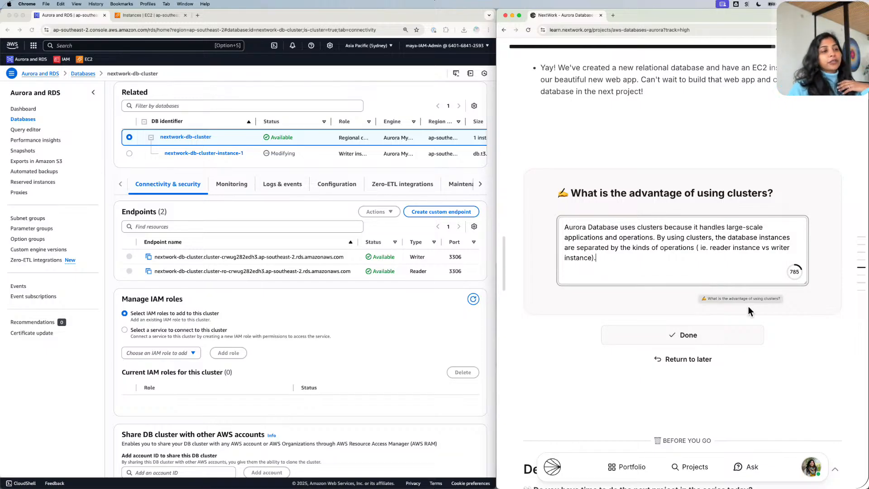
{"action": "left_click", "coordinate": [797, 322]}
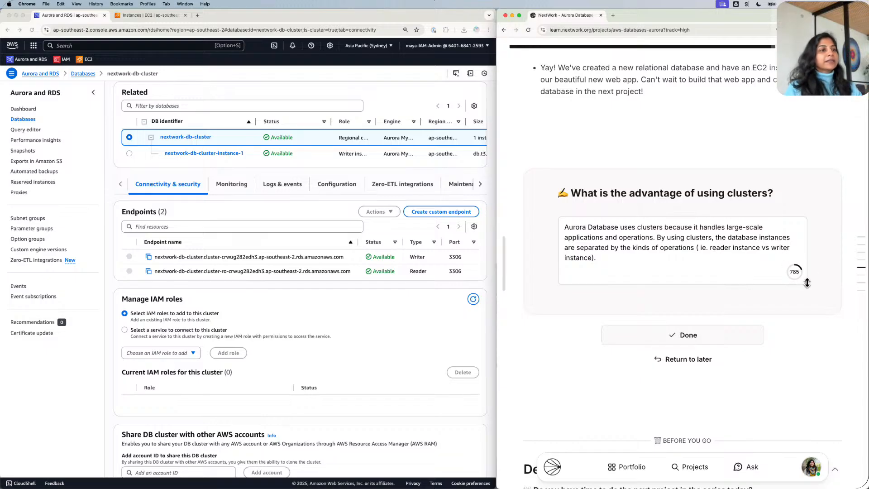
{"action": "left_click", "coordinate": [694, 327]}
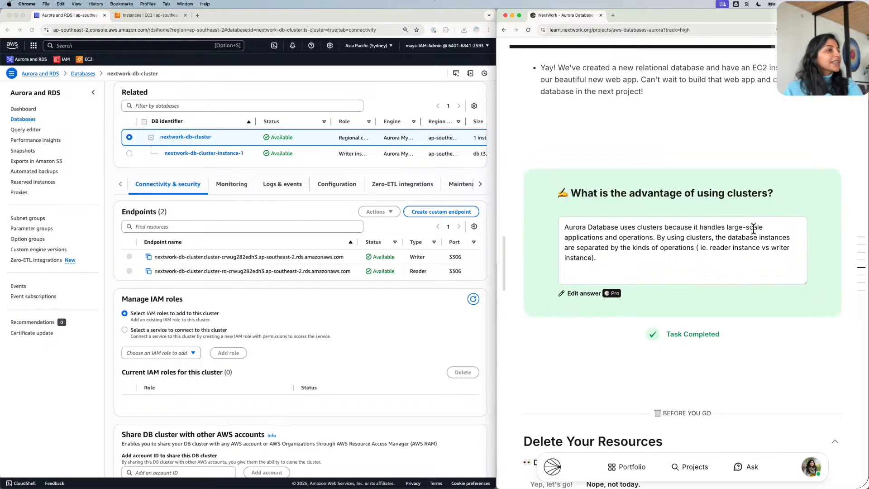
Return to the RDS databases list and reopen the details of nextwork-db-cluster.
{"action": "scroll", "coordinate": [760, 229], "scroll_direction": "down", "scroll_amount": 2}
{"action": "scroll", "coordinate": [760, 229], "scroll_direction": "down", "scroll_amount": 1}
{"action": "scroll", "coordinate": [448, 206], "scroll_direction": "down", "scroll_amount": 2}
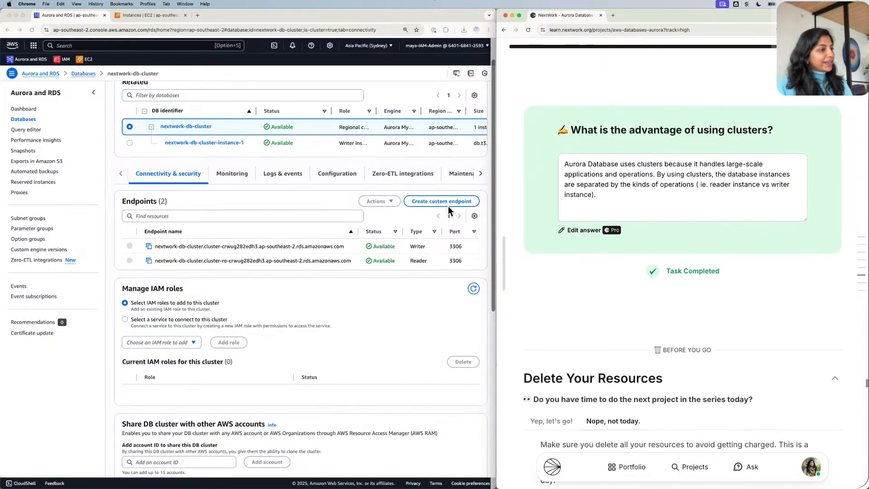
{"action": "scroll", "coordinate": [634, 221], "scroll_direction": "down", "scroll_amount": 1}
{"action": "scroll", "coordinate": [636, 222], "scroll_direction": "down", "scroll_amount": 4}
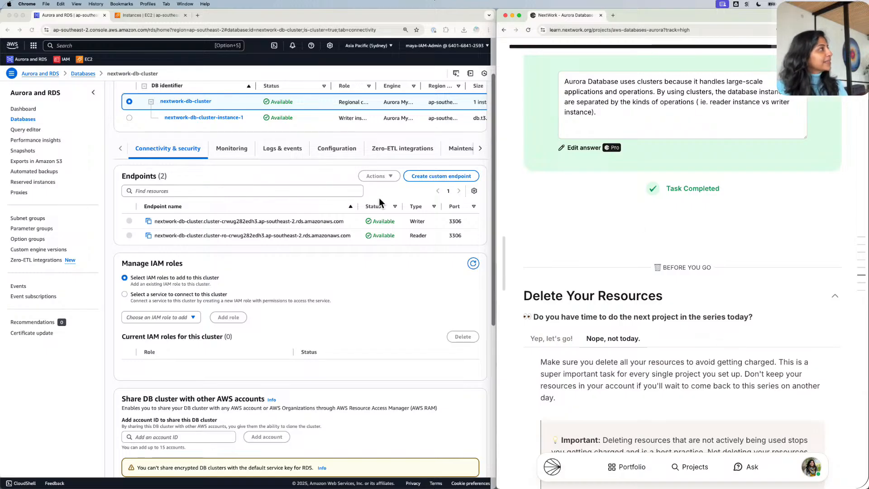
{"action": "scroll", "coordinate": [309, 156], "scroll_direction": "up", "scroll_amount": 1}
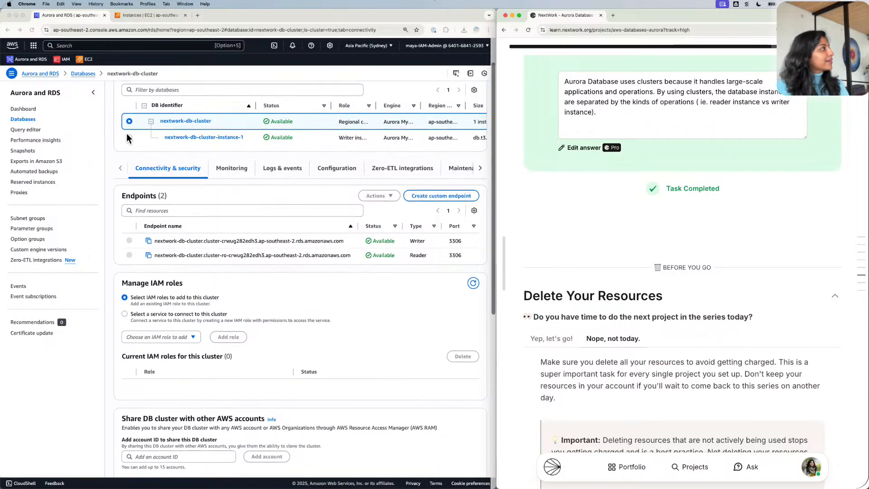
{"action": "double_click", "coordinate": [77, 74]}
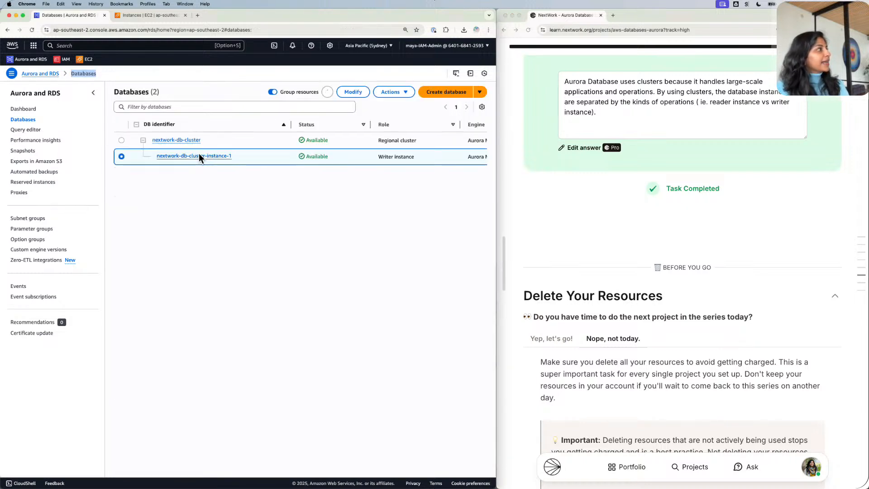
{"action": "left_click", "coordinate": [176, 140]}
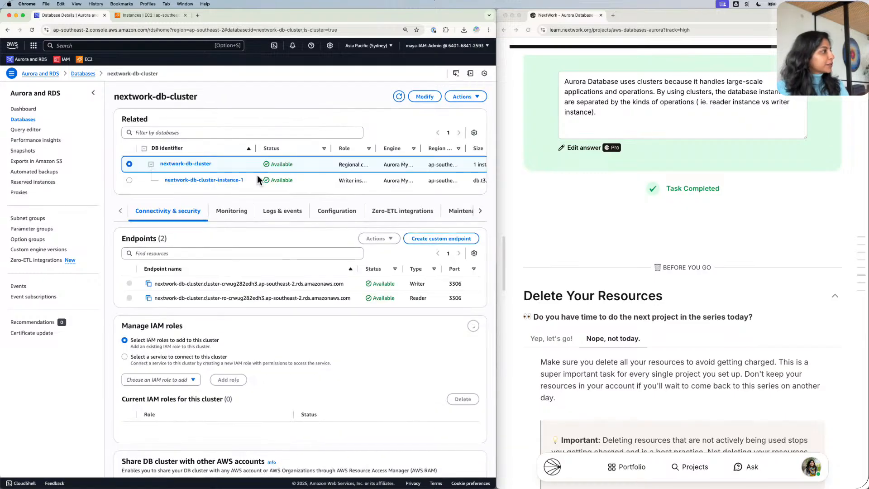
{"action": "scroll", "coordinate": [257, 175], "scroll_direction": "down", "scroll_amount": 1}
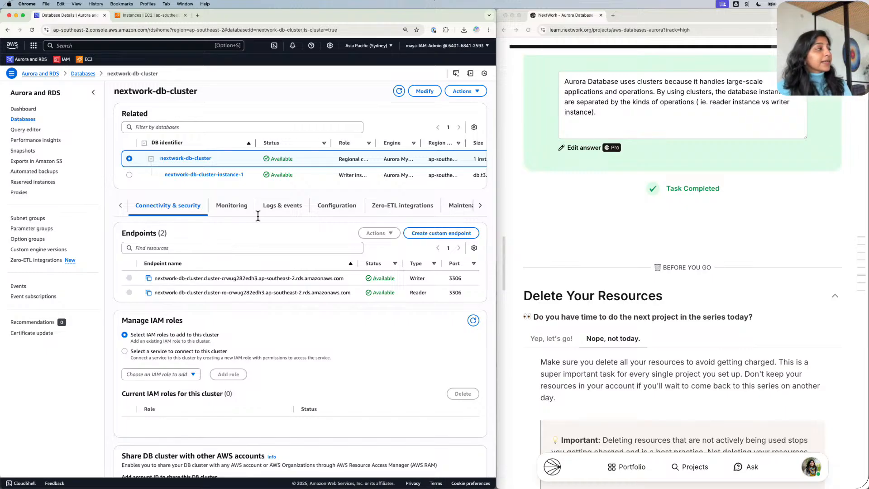
Read the "Delete Your Resources" section, including the charges note and the list of resources to delete.
{"action": "scroll", "coordinate": [590, 218], "scroll_direction": "up", "scroll_amount": 2}
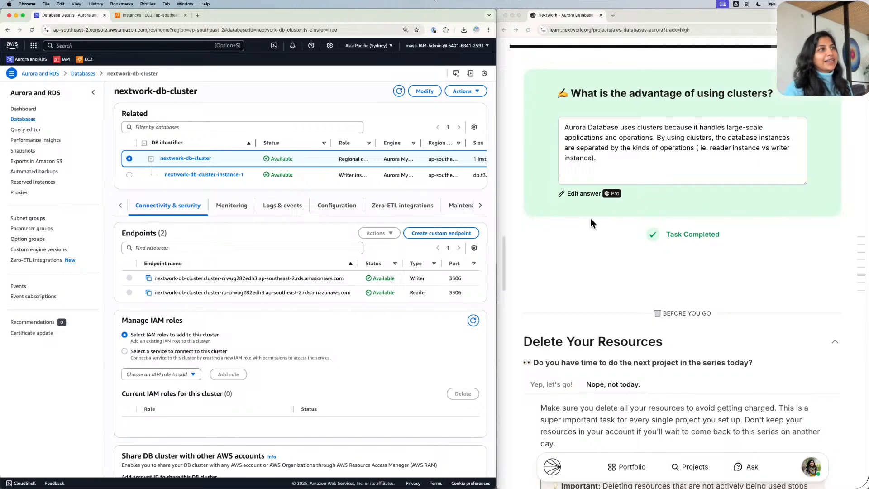
{"action": "scroll", "coordinate": [590, 218], "scroll_direction": "down", "scroll_amount": 2}
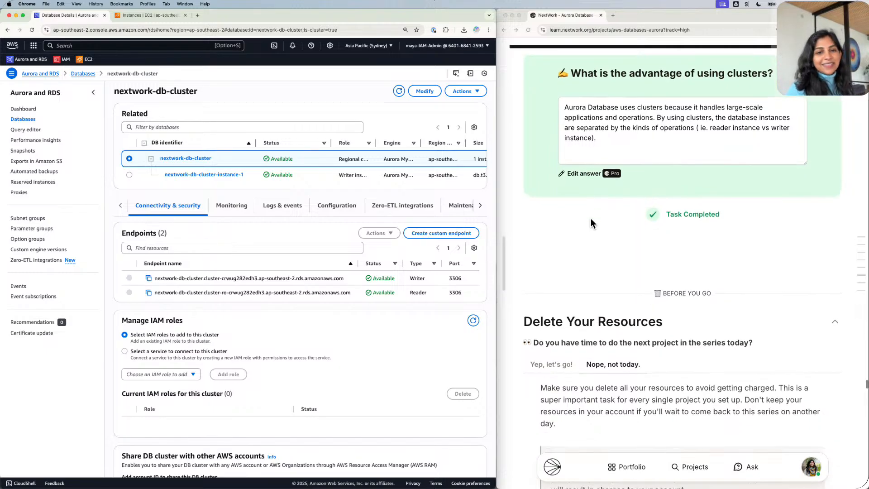
{"action": "scroll", "coordinate": [591, 218], "scroll_direction": "down", "scroll_amount": 2}
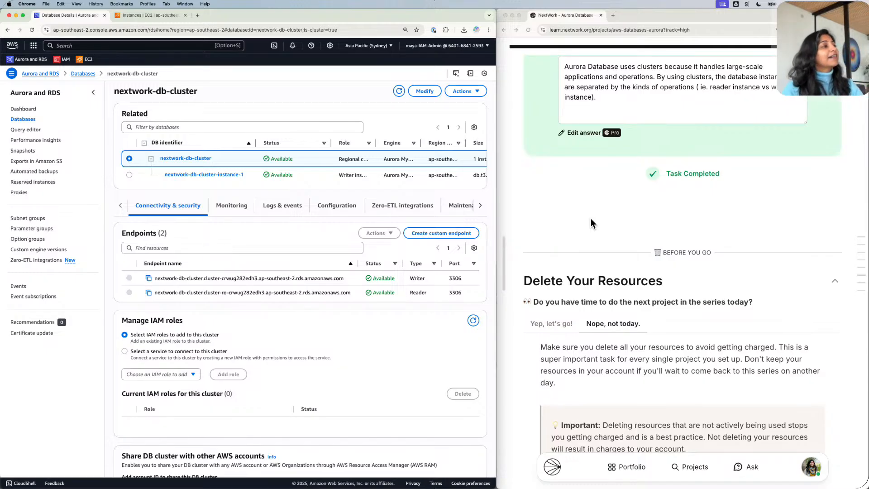
{"action": "scroll", "coordinate": [591, 218], "scroll_direction": "down", "scroll_amount": 1}
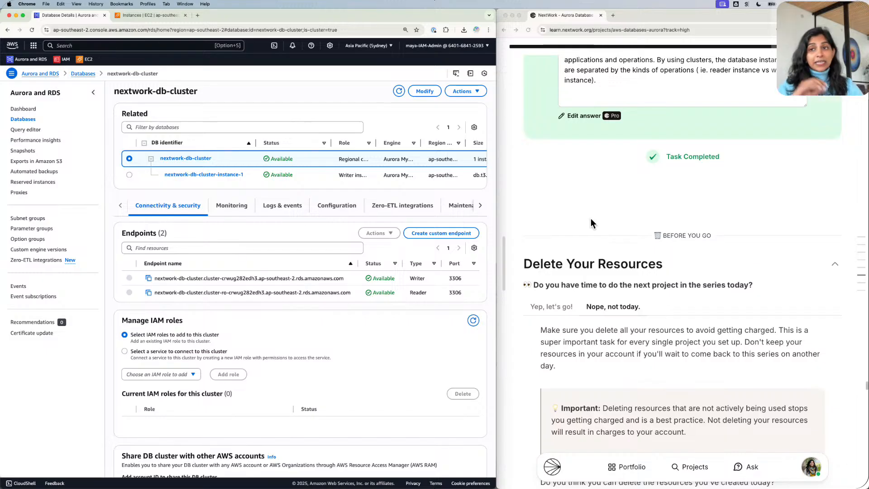
{"action": "scroll", "coordinate": [591, 218], "scroll_direction": "down", "scroll_amount": 3}
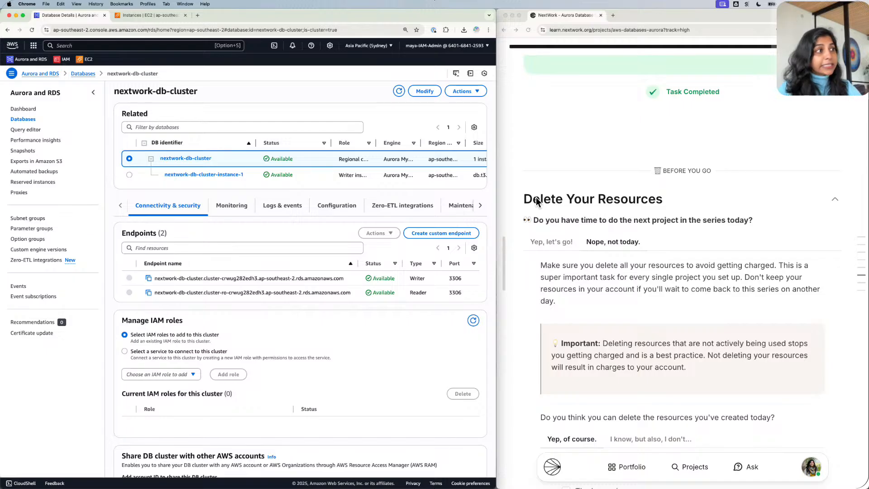
{"action": "left_click", "coordinate": [545, 216]}
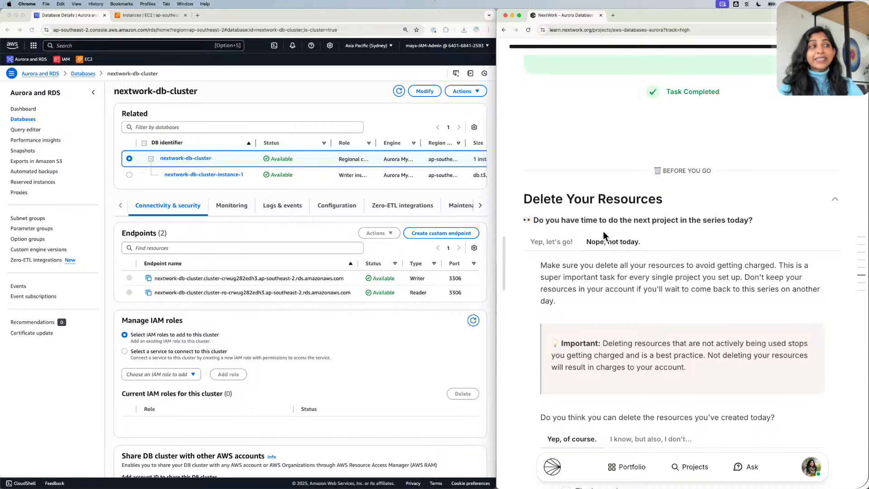
{"action": "scroll", "coordinate": [608, 234], "scroll_direction": "down", "scroll_amount": 3}
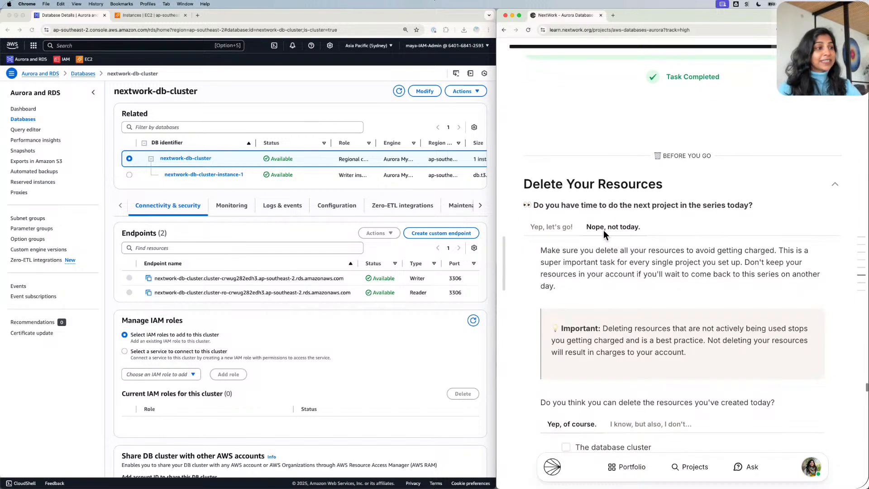
{"action": "scroll", "coordinate": [604, 230], "scroll_direction": "up", "scroll_amount": 2}
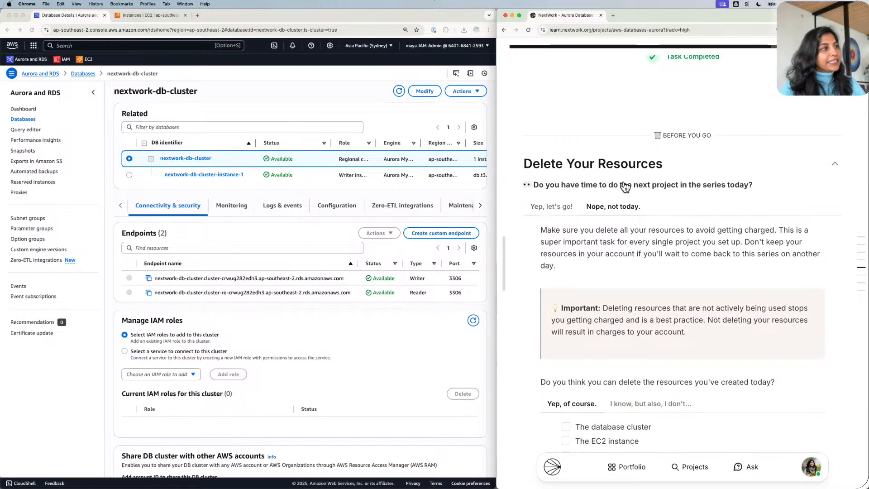
{"action": "scroll", "coordinate": [611, 205], "scroll_direction": "down", "scroll_amount": 2}
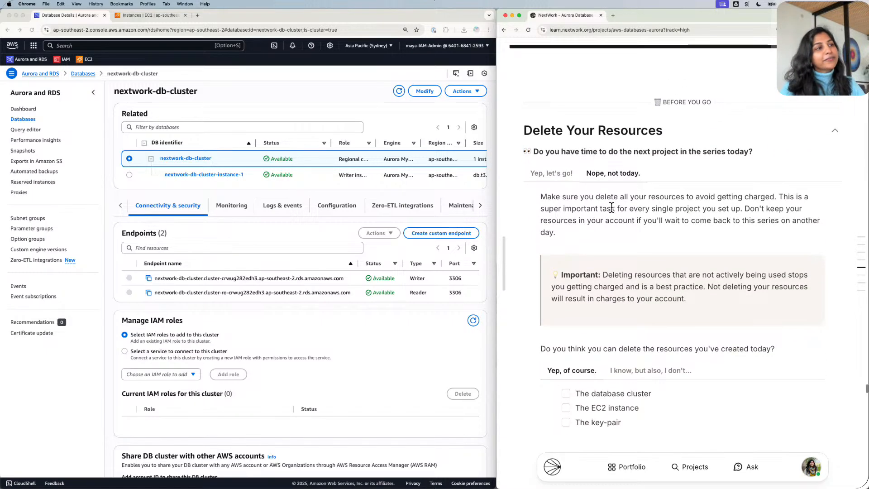
{"action": "scroll", "coordinate": [612, 207], "scroll_direction": "down", "scroll_amount": 2}
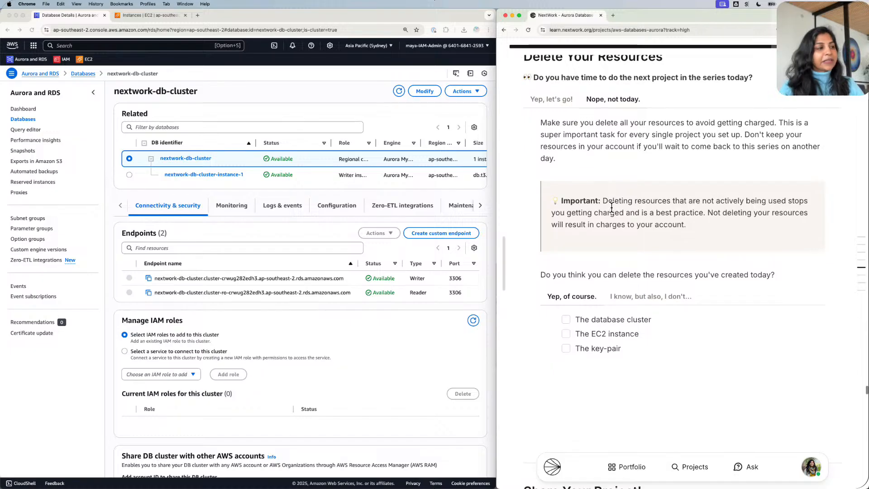
{"action": "scroll", "coordinate": [611, 207], "scroll_direction": "down", "scroll_amount": 1}
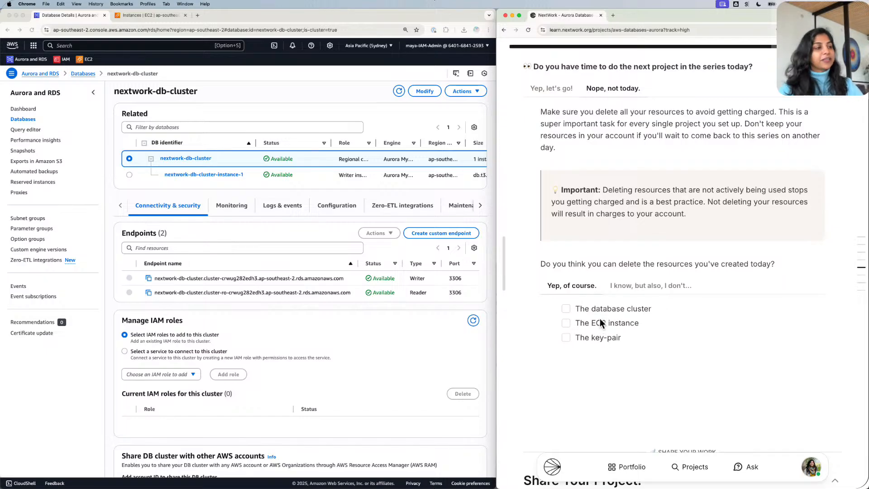
Show the "I know, but also, I don't..." deletion guide and tick off "The database cluster" in its checklist.
{"action": "left_click", "coordinate": [668, 285]}
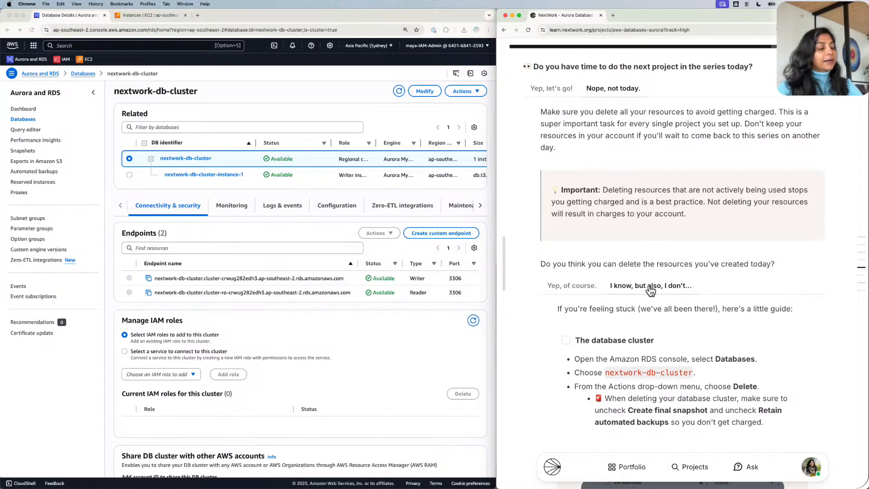
{"action": "scroll", "coordinate": [645, 287], "scroll_direction": "down", "scroll_amount": 2}
{"action": "scroll", "coordinate": [645, 287], "scroll_direction": "down", "scroll_amount": 2}
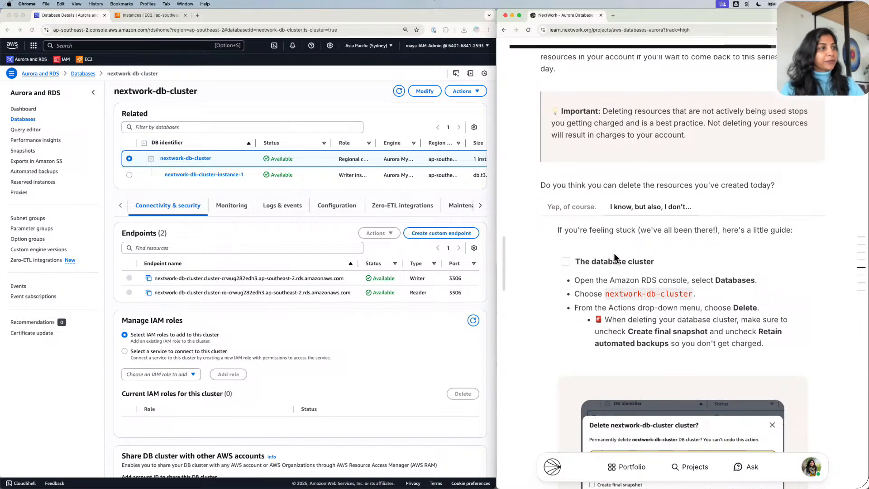
{"action": "left_click", "coordinate": [569, 261]}
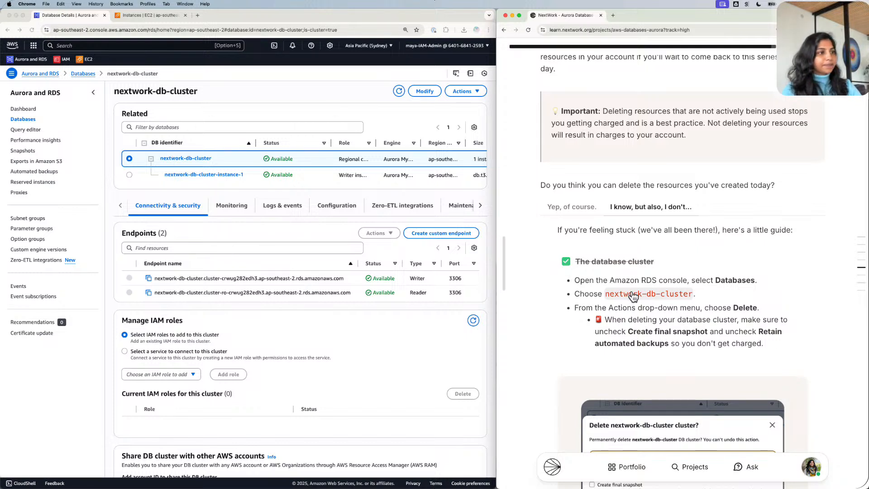
{"action": "scroll", "coordinate": [633, 297], "scroll_direction": "down", "scroll_amount": 1}
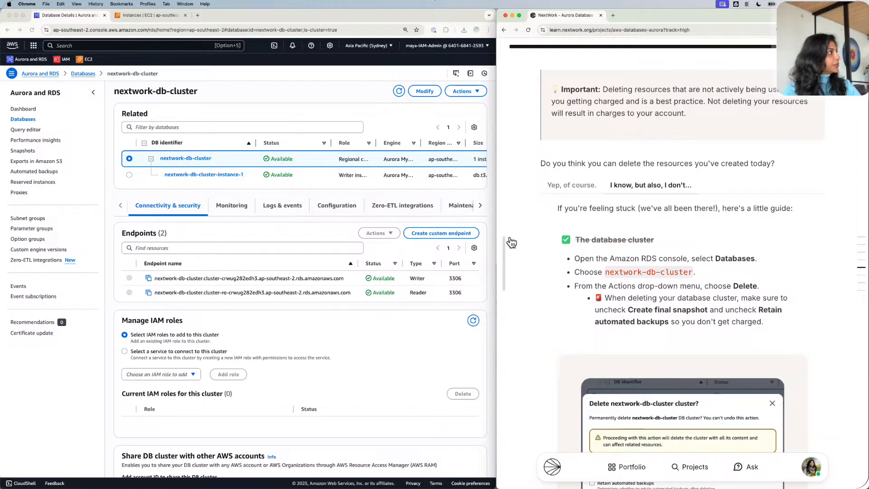
Try to delete nextwork-db-cluster and recheck the guide's database cluster instructions.
{"action": "left_click", "coordinate": [198, 154]}
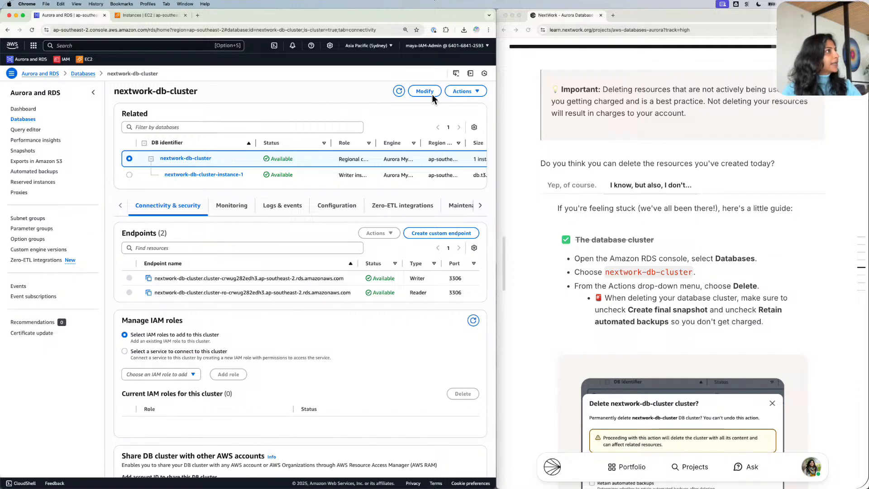
{"action": "left_click", "coordinate": [464, 90]}
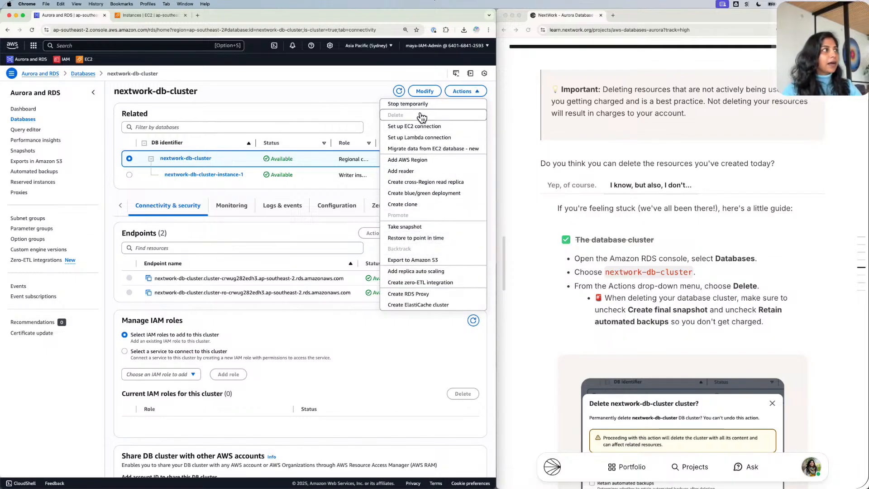
{"action": "mouse_move", "coordinate": [416, 114]}
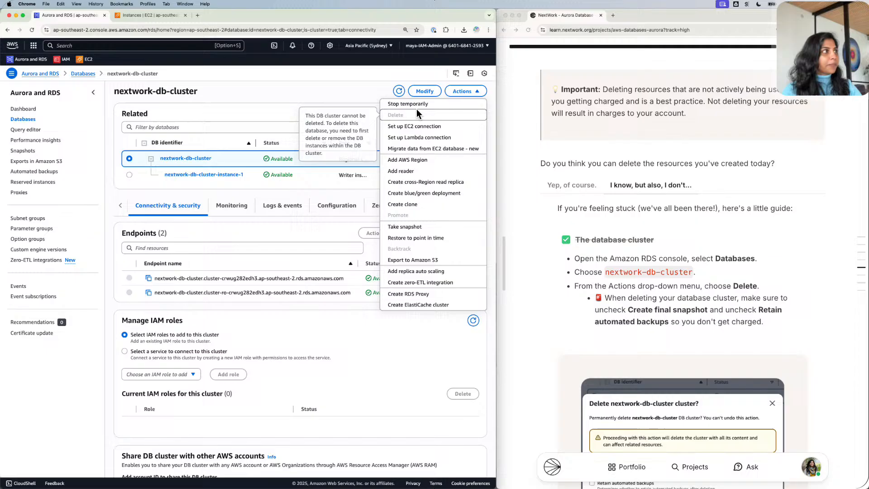
{"action": "left_click", "coordinate": [728, 194]}
{"action": "scroll", "coordinate": [729, 193], "scroll_direction": "down", "scroll_amount": 3}
{"action": "scroll", "coordinate": [729, 193], "scroll_direction": "down", "scroll_amount": 2}
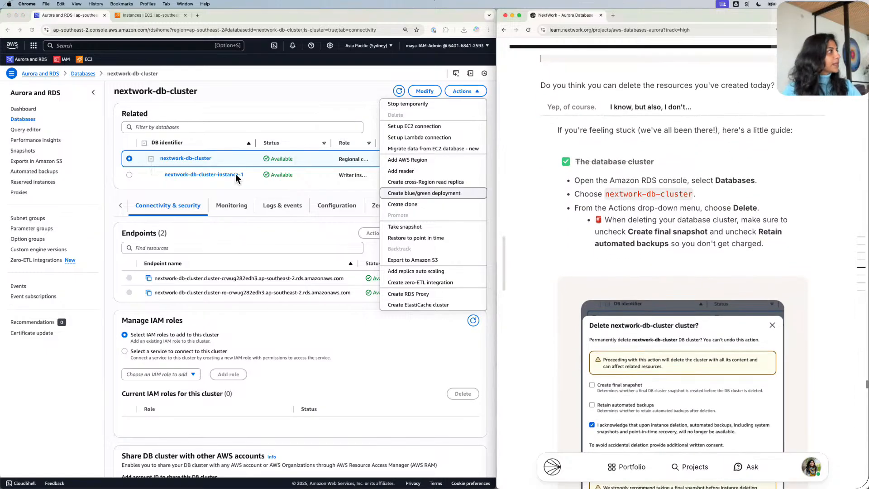
{"action": "left_click", "coordinate": [319, 102]}
Delete the database instance nextwork-db-cluster-instance-1, giving "delete me" as the written consent.
{"action": "left_click", "coordinate": [198, 178]}
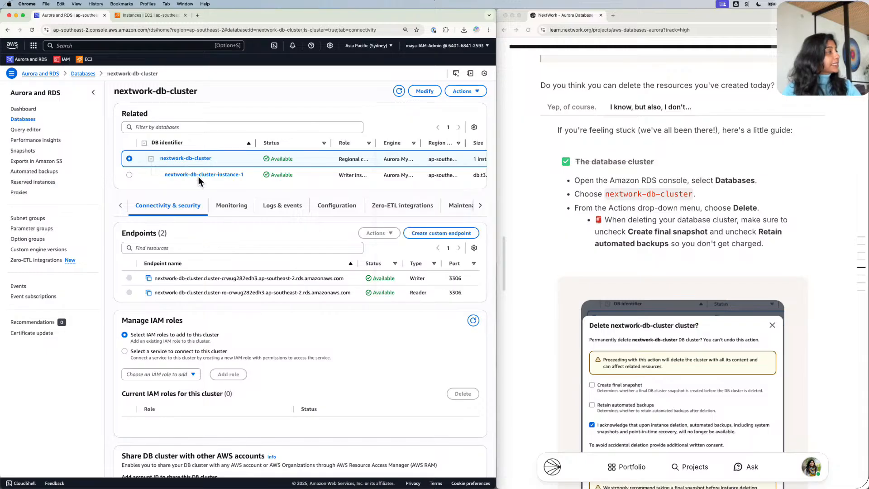
{"action": "left_click", "coordinate": [129, 173]}
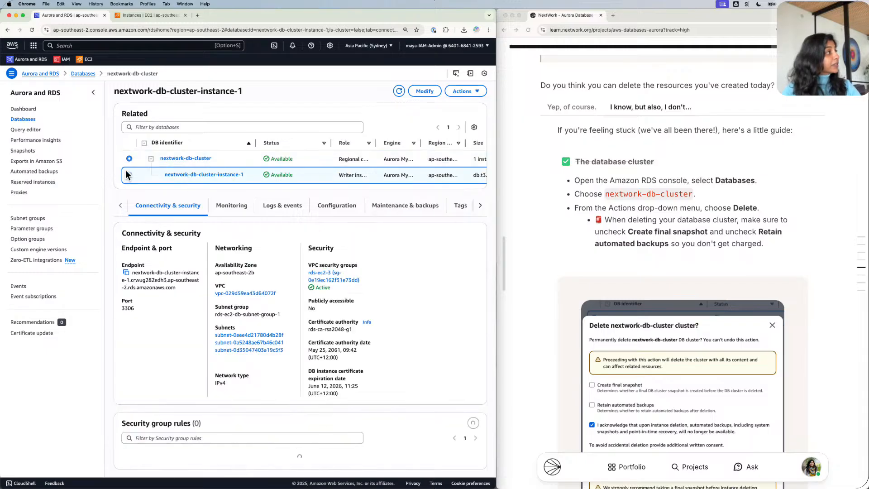
{"action": "left_click", "coordinate": [471, 89]}
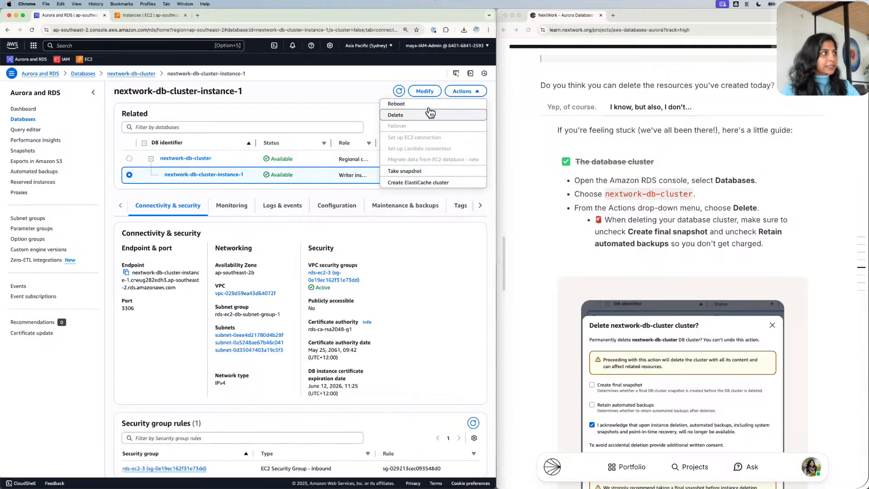
{"action": "left_click", "coordinate": [404, 113]}
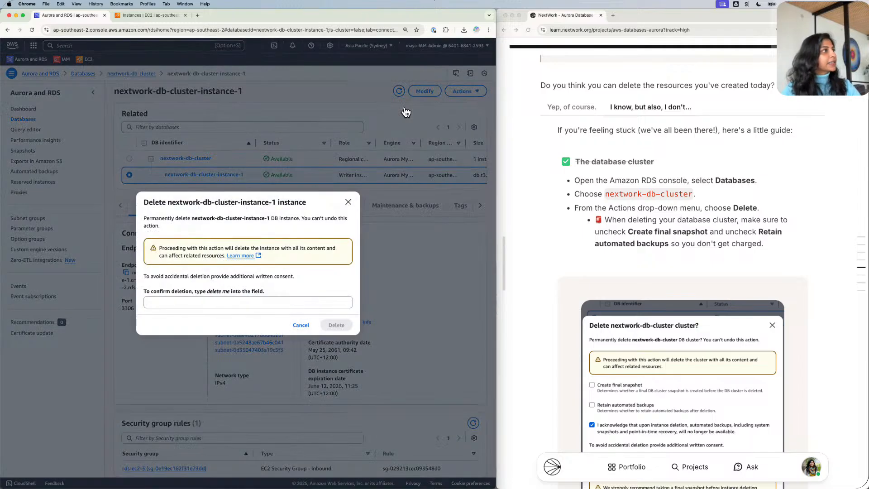
{"action": "left_click", "coordinate": [233, 301]}
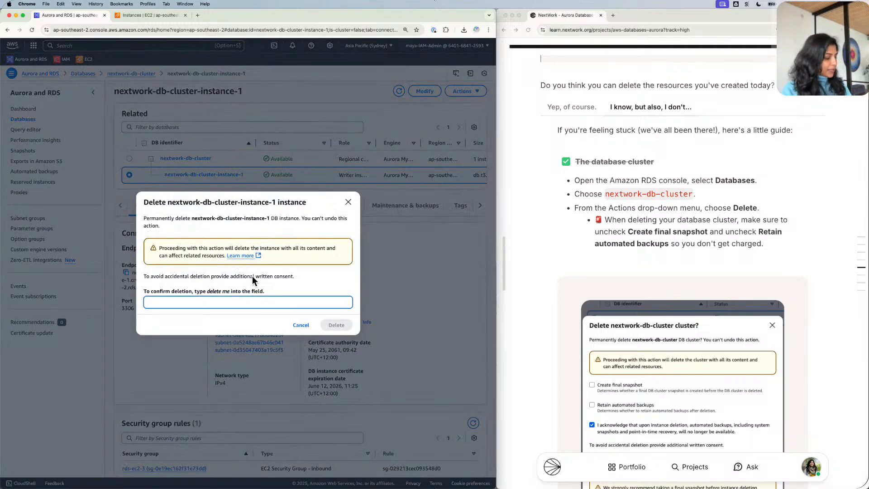
{"action": "type", "text": "delete"}
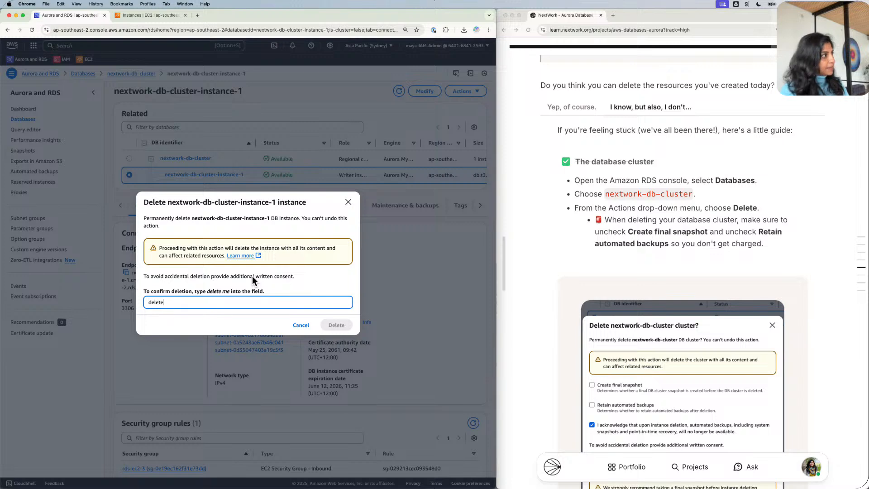
{"action": "type", "text": " me"}
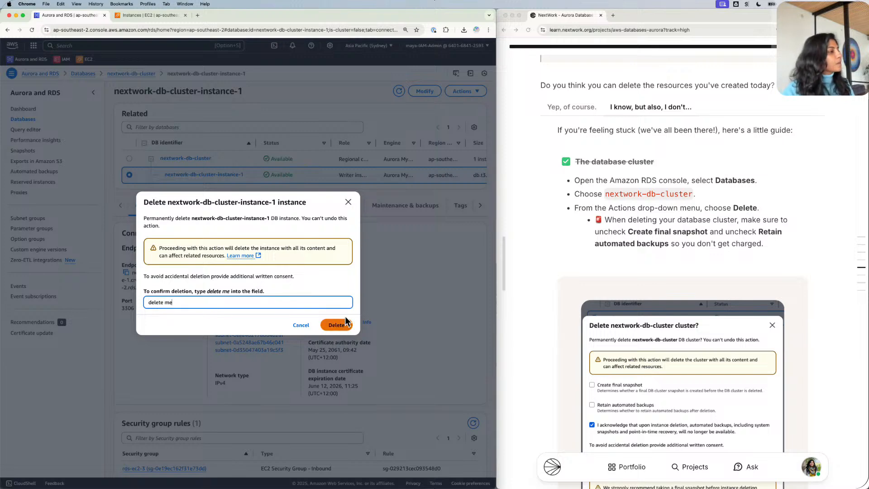
{"action": "left_click", "coordinate": [345, 324]}
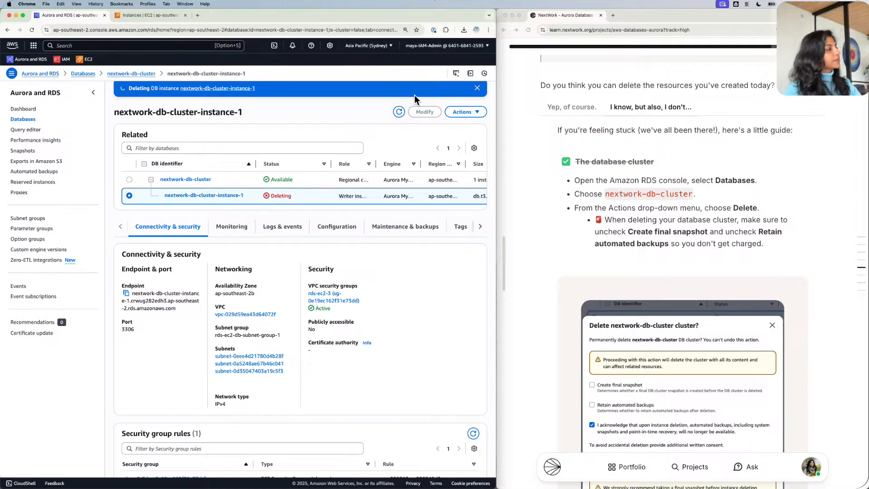
Return to the nextwork-db-cluster details, refresh them, and check the status of the cluster and its instance.
{"action": "scroll", "coordinate": [414, 94], "scroll_direction": "down", "scroll_amount": 1}
{"action": "scroll", "coordinate": [442, 110], "scroll_direction": "up", "scroll_amount": 1}
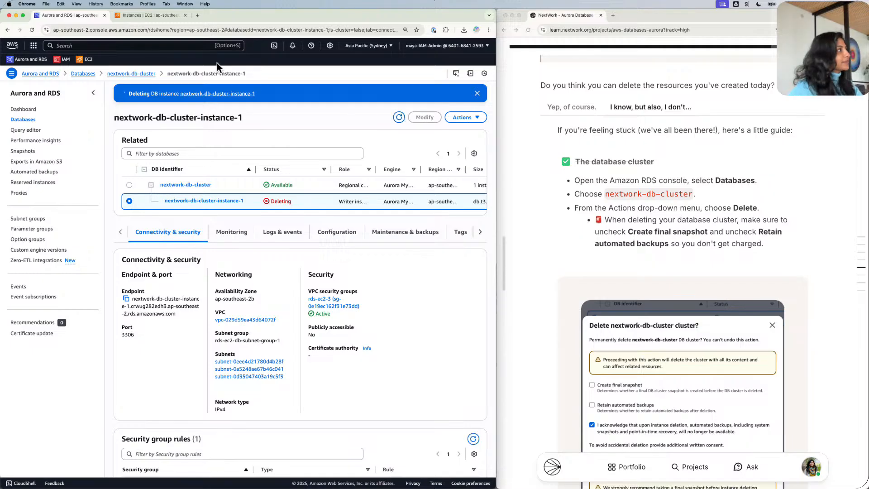
{"action": "left_click", "coordinate": [144, 70]}
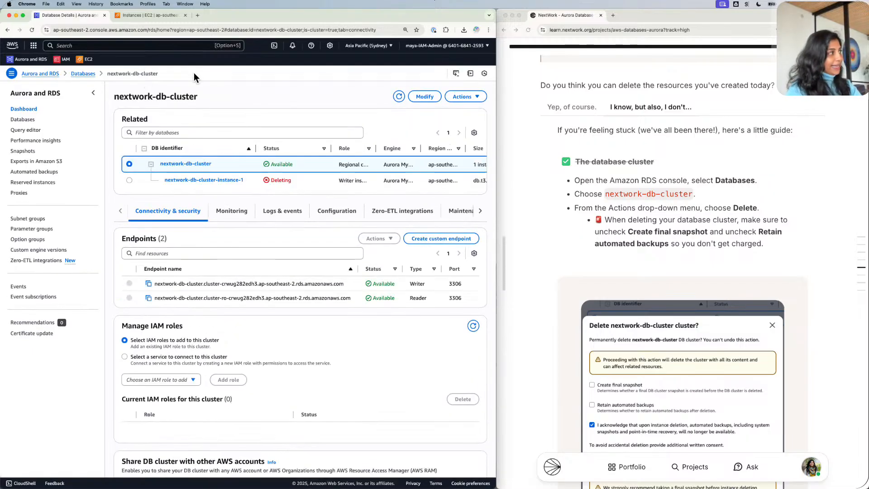
{"action": "left_click", "coordinate": [400, 94]}
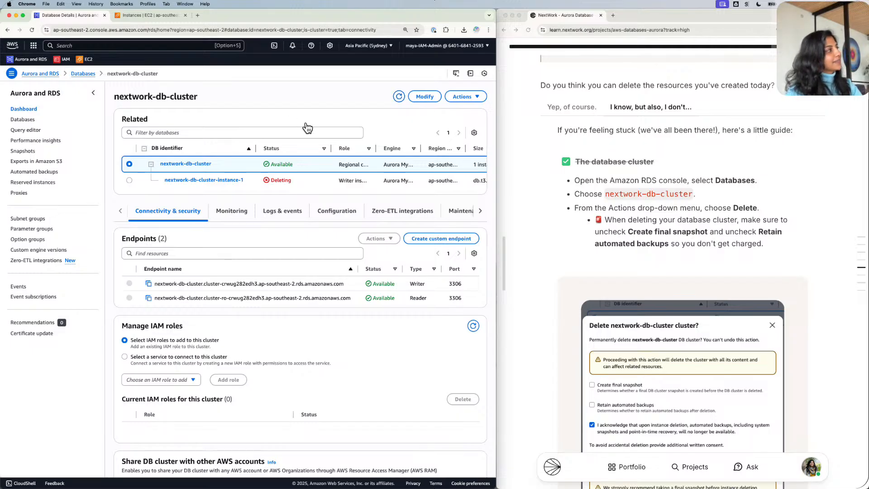
{"action": "scroll", "coordinate": [200, 147], "scroll_direction": "right", "scroll_amount": 1}
{"action": "scroll", "coordinate": [200, 148], "scroll_direction": "left", "scroll_amount": 1}
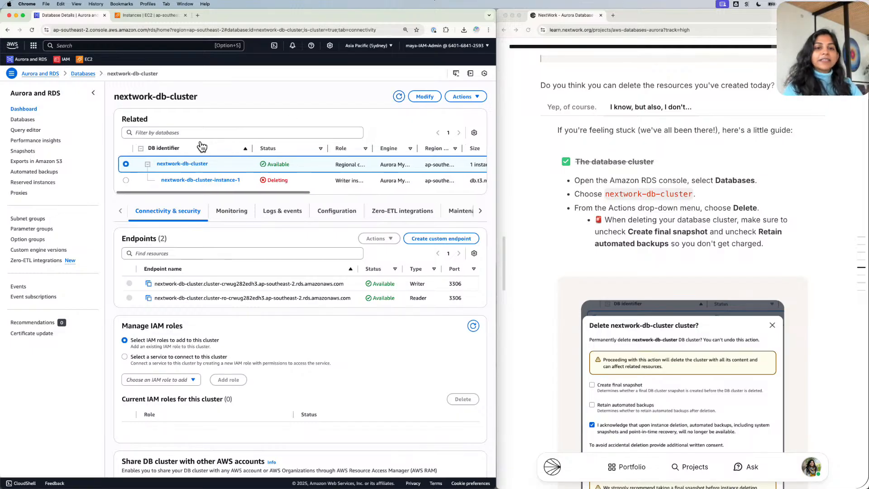
{"action": "scroll", "coordinate": [206, 161], "scroll_direction": "left", "scroll_amount": 1}
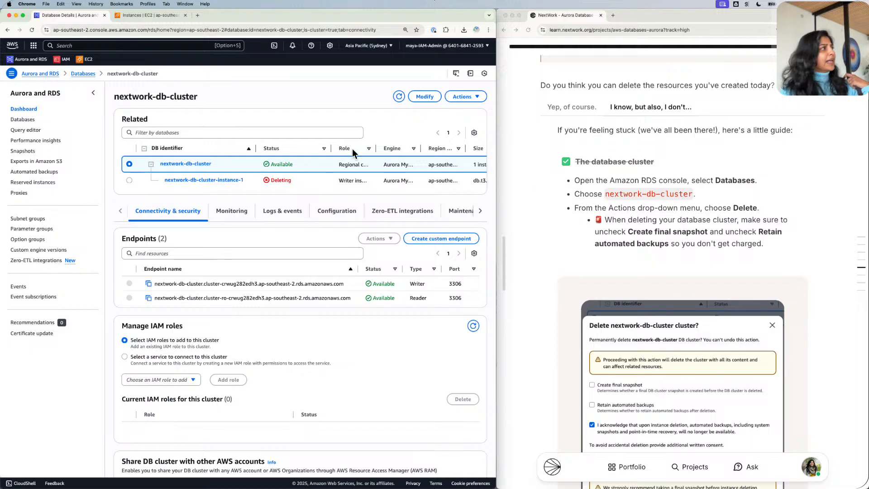
{"action": "scroll", "coordinate": [319, 163], "scroll_direction": "down", "scroll_amount": 2}
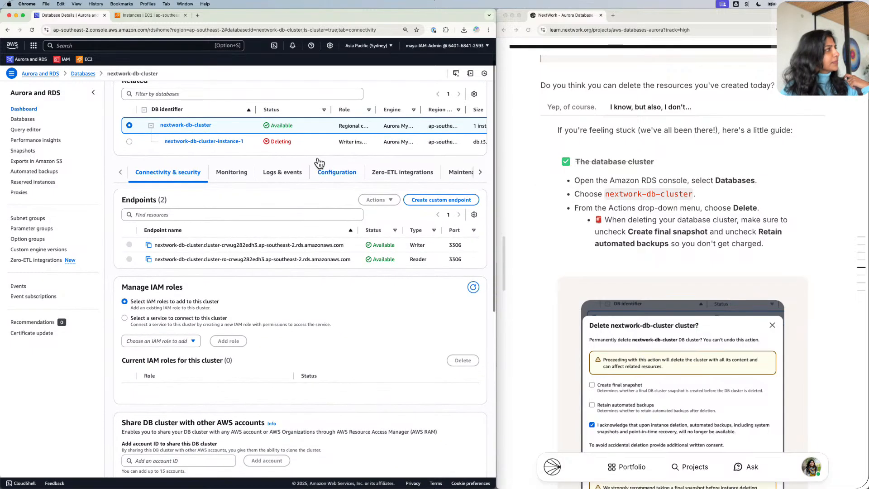
{"action": "scroll", "coordinate": [317, 143], "scroll_direction": "up", "scroll_amount": 2}
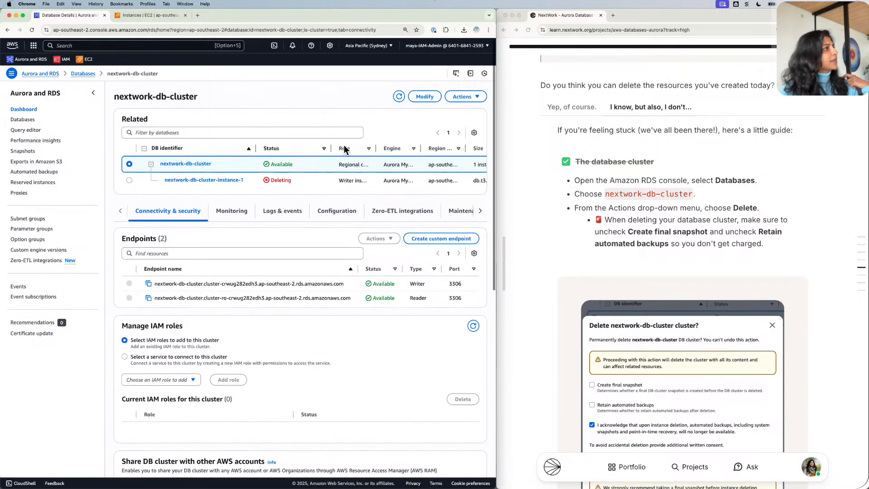
Start deleting nextwork-db-cluster and turn off the creation of a final snapshot.
{"action": "left_click", "coordinate": [456, 97]}
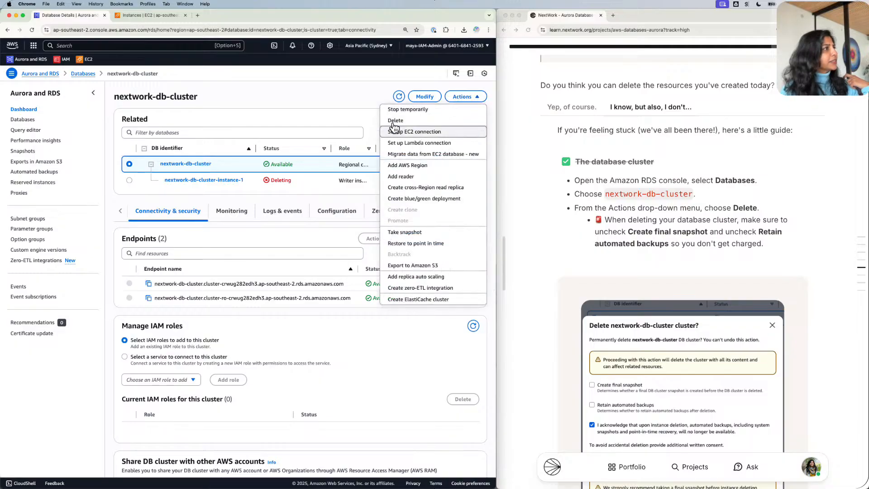
{"action": "left_click", "coordinate": [213, 180]}
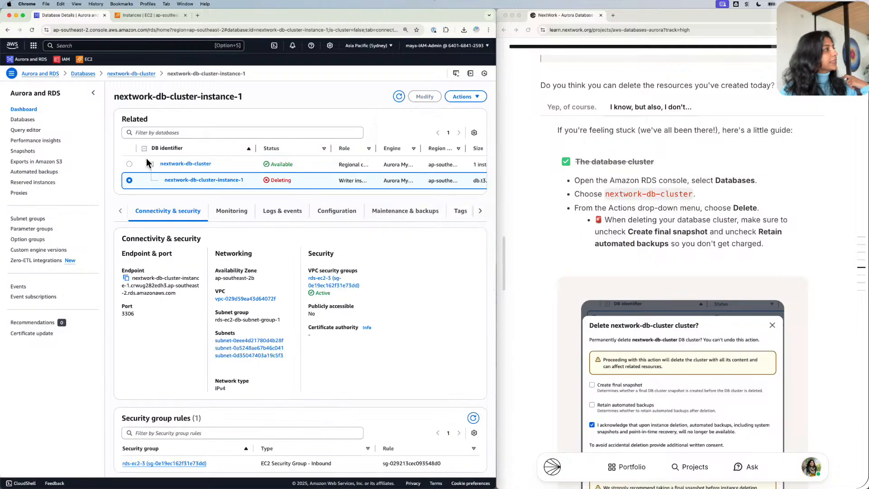
{"action": "left_click", "coordinate": [191, 164]}
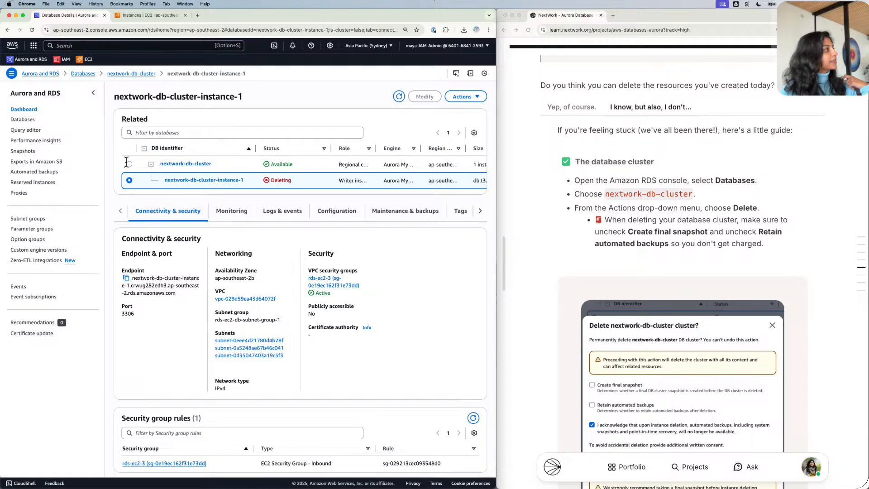
{"action": "left_click", "coordinate": [458, 100]}
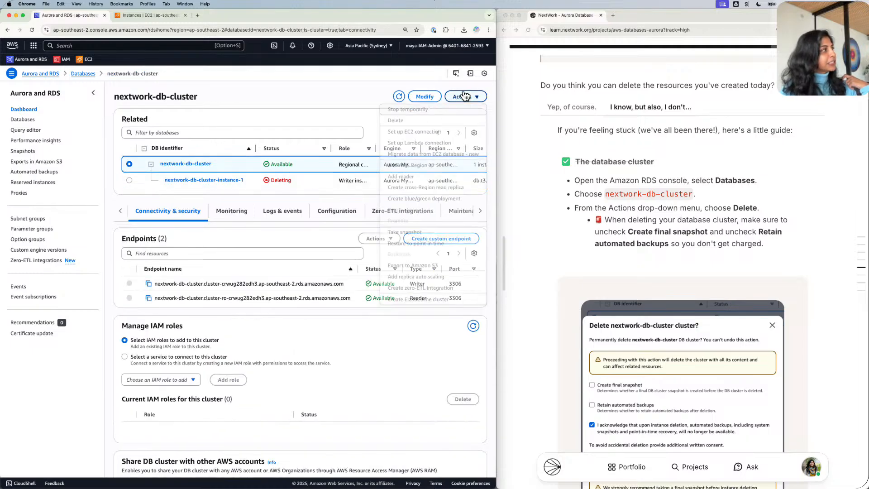
{"action": "left_click", "coordinate": [413, 122]}
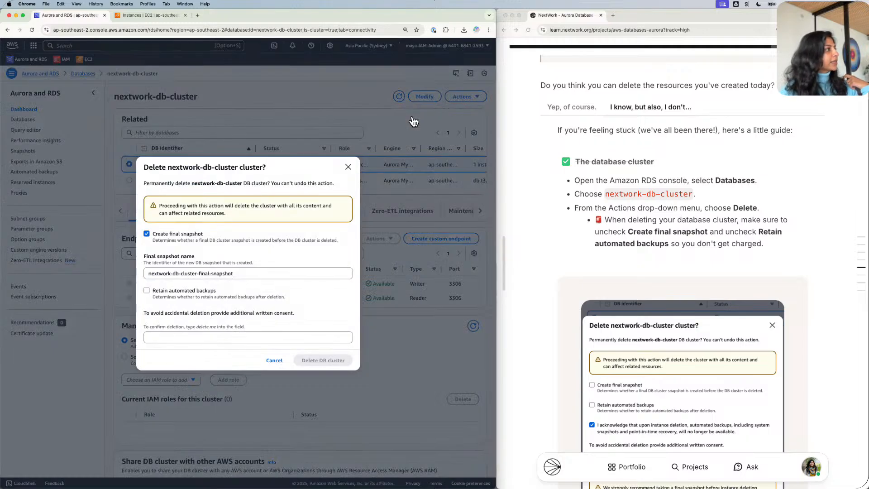
{"action": "left_click", "coordinate": [148, 228]}
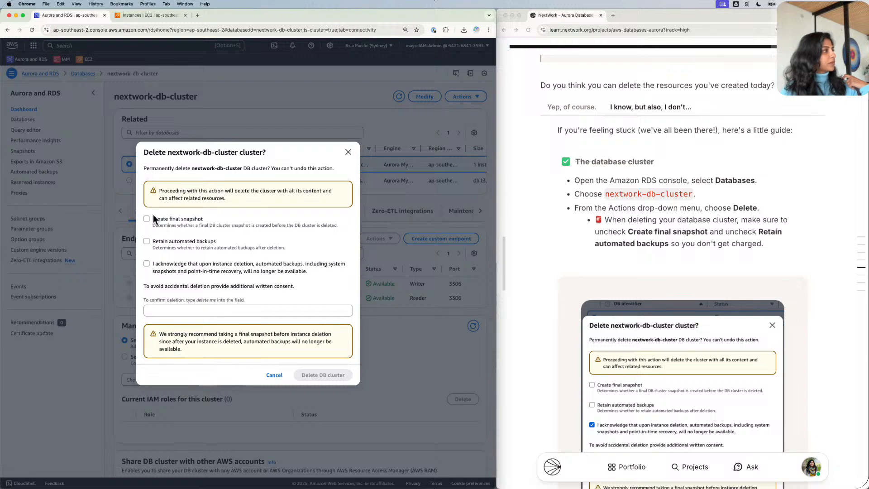
Acknowledge the loss of automated backups and confirm the cluster's deletion with "delete me", following the guide's example.
{"action": "scroll", "coordinate": [767, 271], "scroll_direction": "down", "scroll_amount": 5}
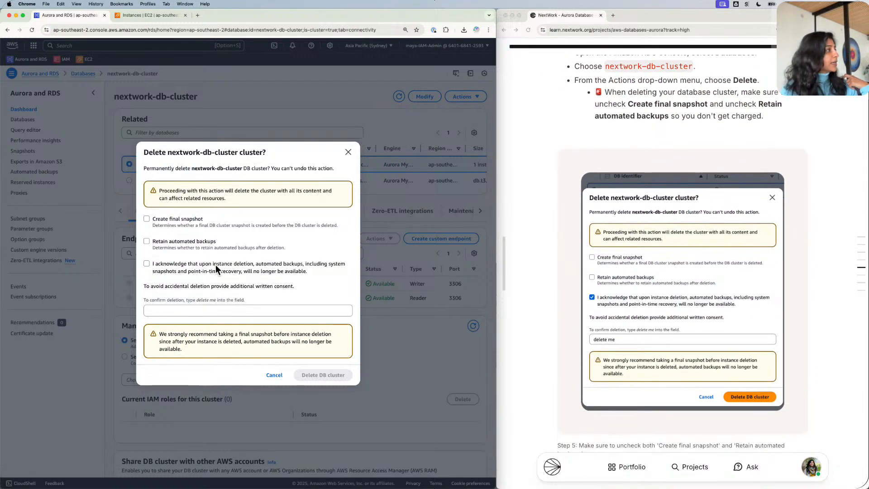
{"action": "left_click", "coordinate": [146, 262]}
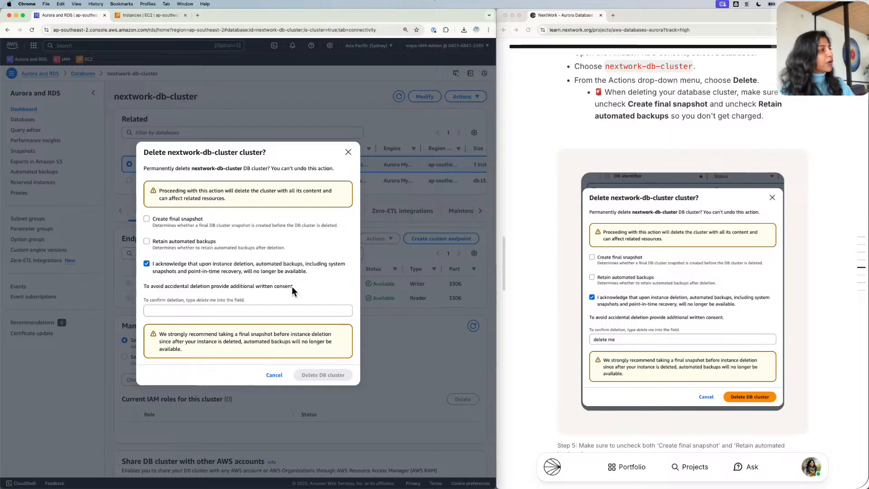
{"action": "left_click", "coordinate": [287, 310]}
{"action": "type", "text": "delete me"}
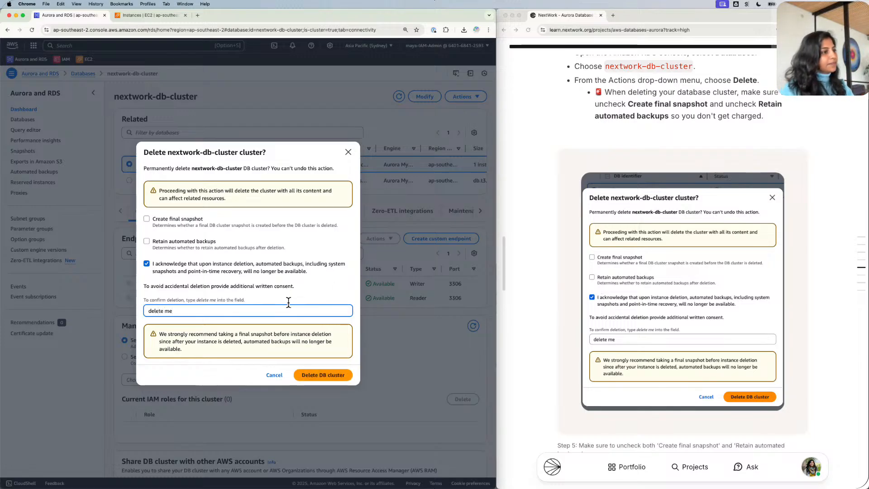
{"action": "scroll", "coordinate": [715, 320], "scroll_direction": "down", "scroll_amount": 1}
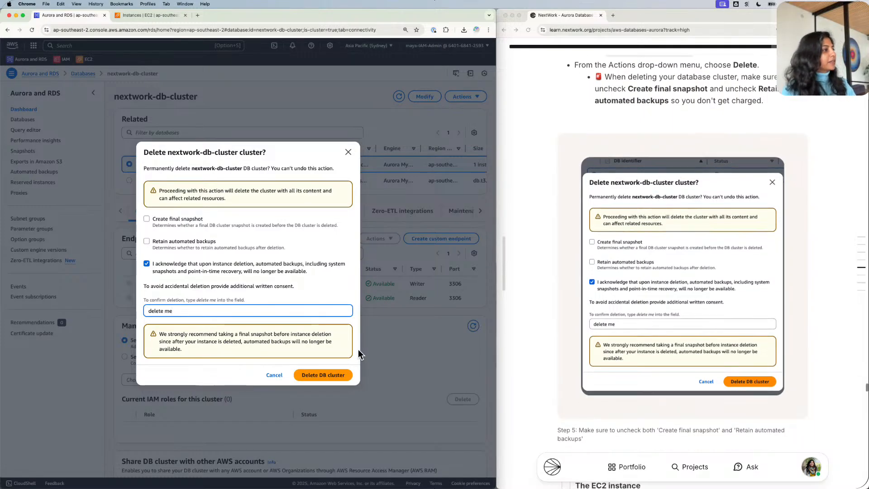
{"action": "left_click", "coordinate": [325, 374]}
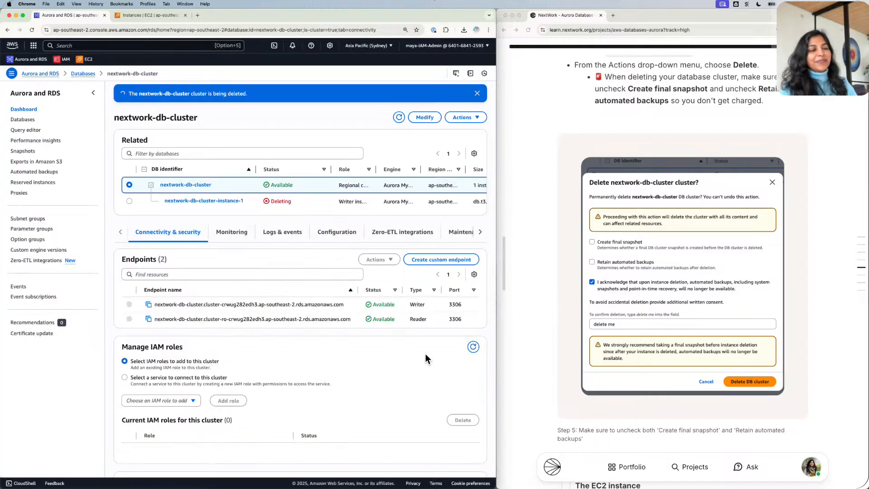
Read the deletion guide's instructions for the EC2 instance and the key pair.
{"action": "scroll", "coordinate": [719, 355], "scroll_direction": "down", "scroll_amount": 2}
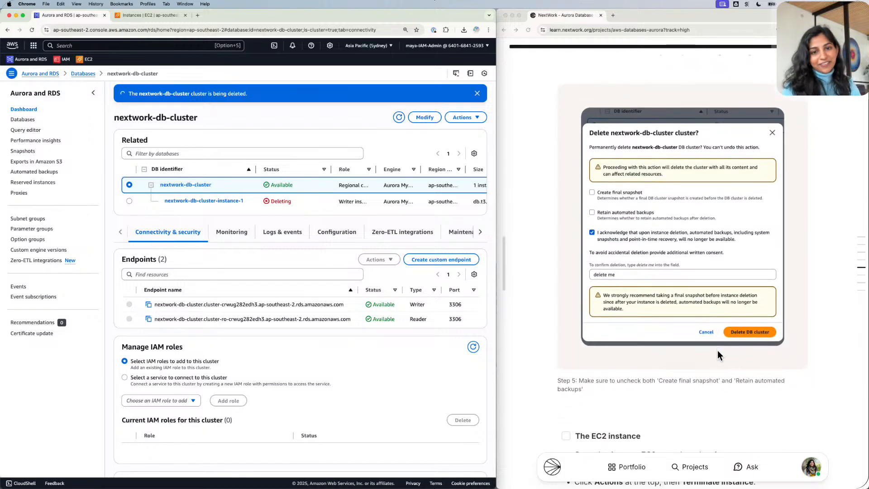
{"action": "scroll", "coordinate": [720, 355], "scroll_direction": "down", "scroll_amount": 3}
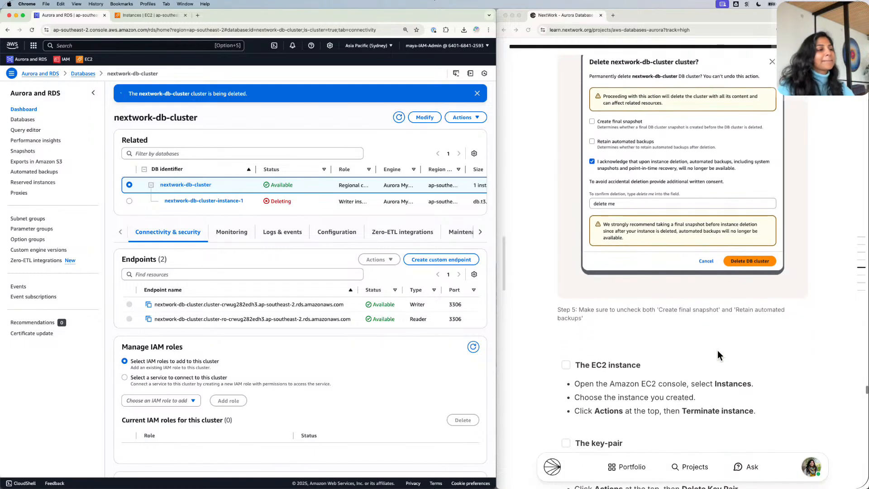
{"action": "scroll", "coordinate": [718, 352], "scroll_direction": "down", "scroll_amount": 2}
{"action": "scroll", "coordinate": [717, 351], "scroll_direction": "up", "scroll_amount": 3}
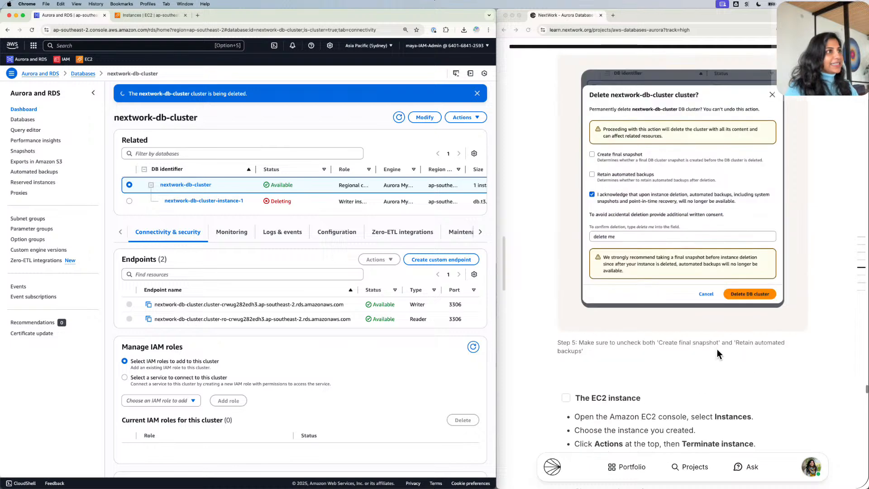
{"action": "scroll", "coordinate": [717, 348], "scroll_direction": "up", "scroll_amount": 10}
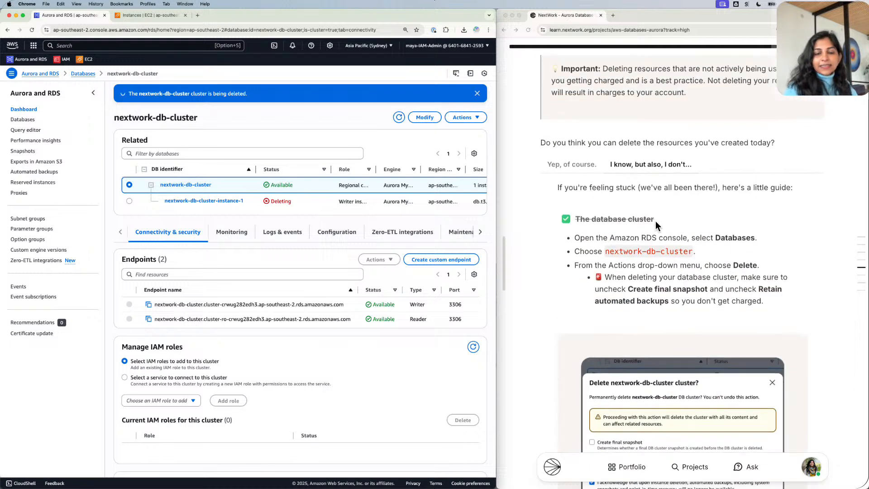
{"action": "scroll", "coordinate": [656, 224], "scroll_direction": "down", "scroll_amount": 13}
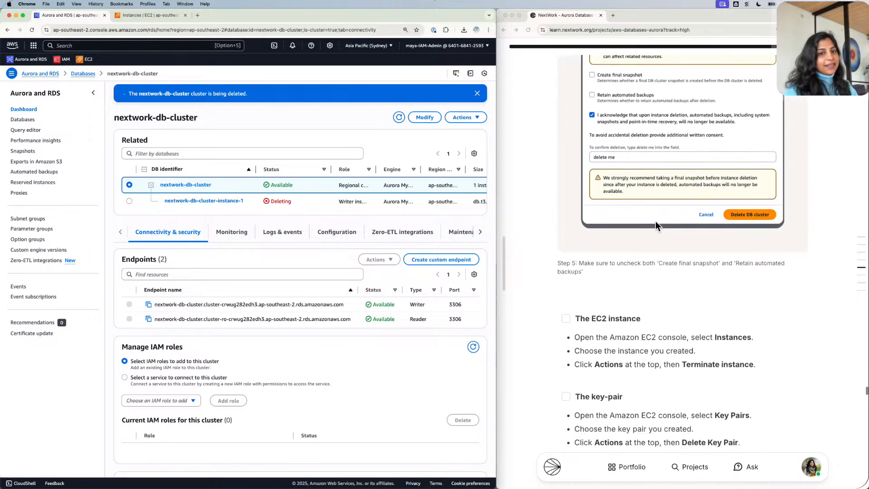
{"action": "scroll", "coordinate": [655, 221], "scroll_direction": "down", "scroll_amount": 3}
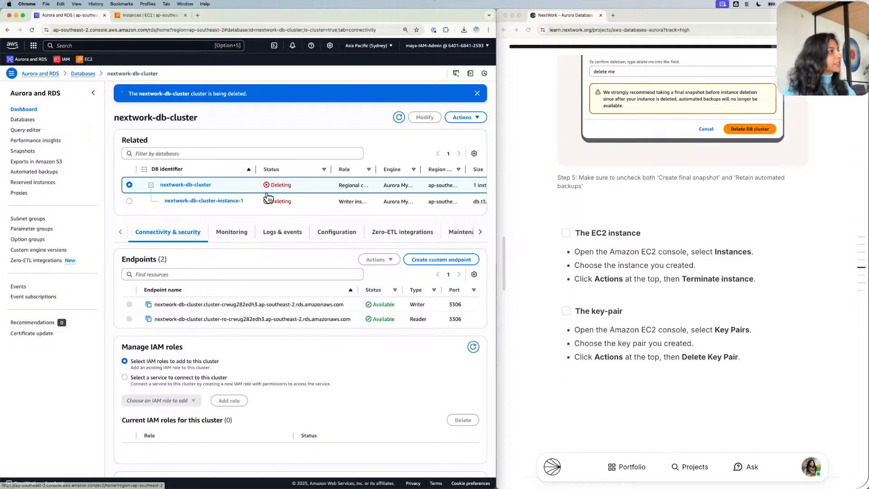
Switch to the EC2 console and show the list of instances.
{"action": "left_click", "coordinate": [85, 59]}
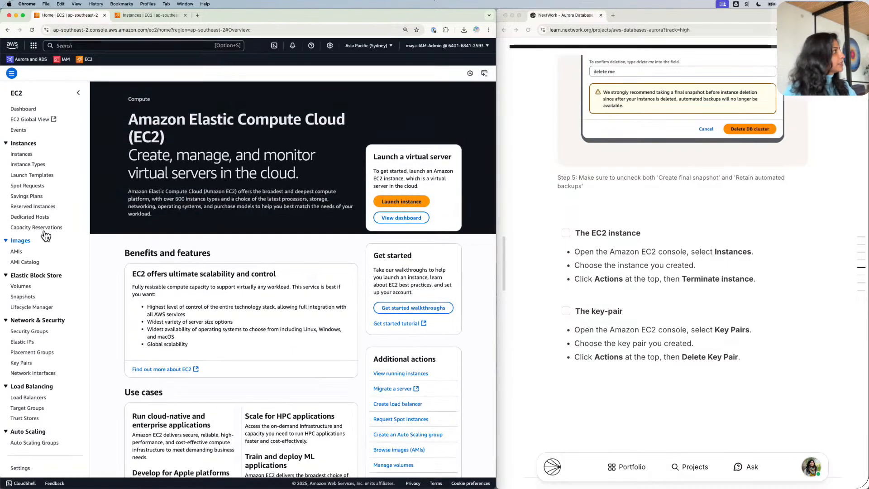
{"action": "left_click_drag", "start_coordinate": [28, 152], "coordinate": [31, 151]}
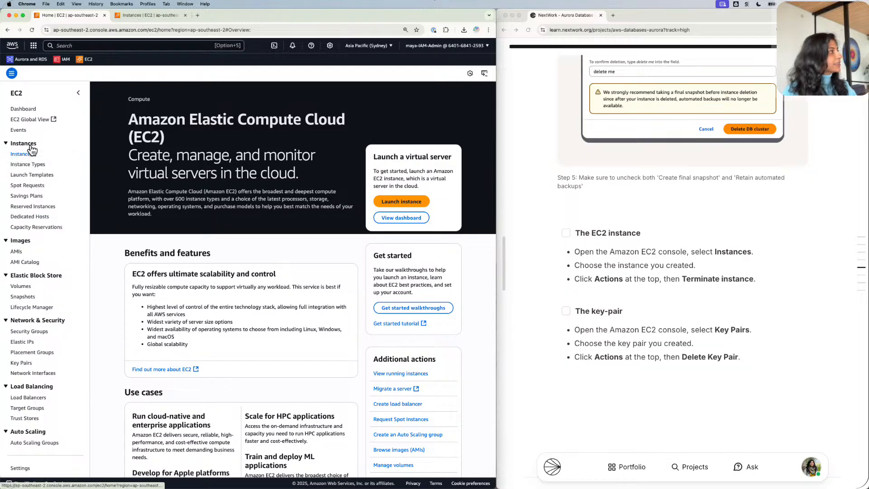
{"action": "left_click", "coordinate": [32, 148]}
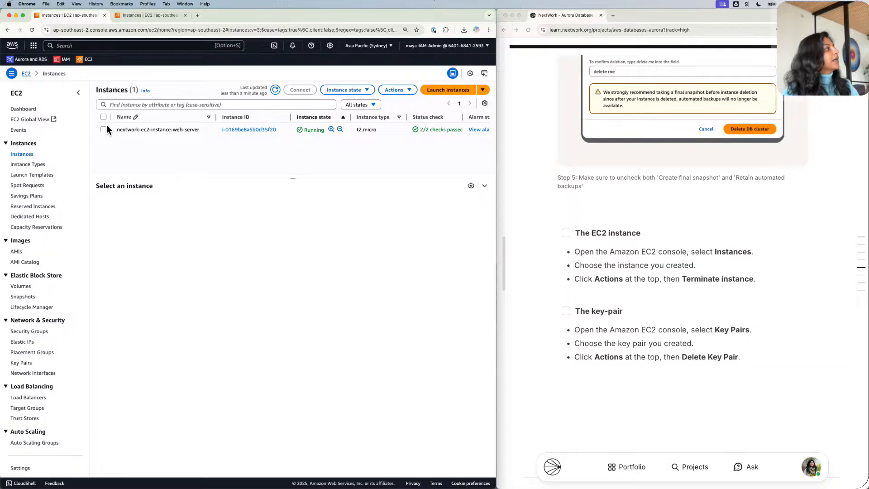
Select the nextwork-ec2-instance-web-server instance in the instances list.
{"action": "left_click", "coordinate": [104, 129]}
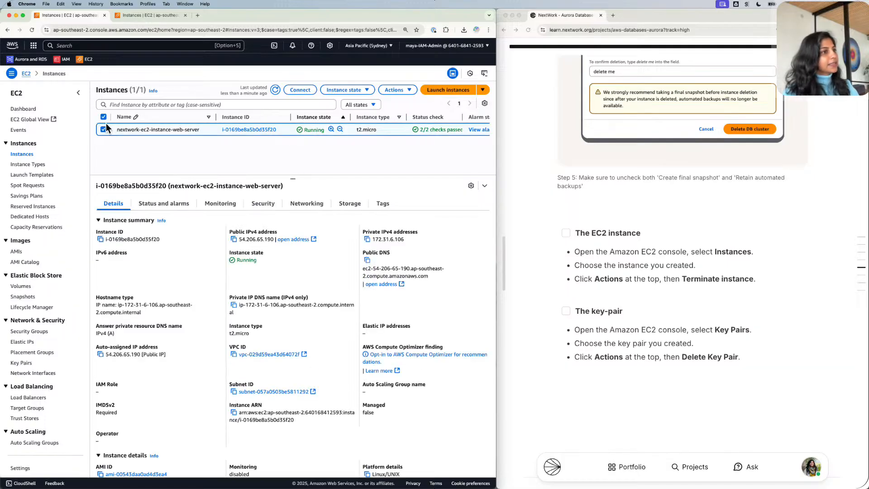
{"action": "left_click", "coordinate": [404, 86]}
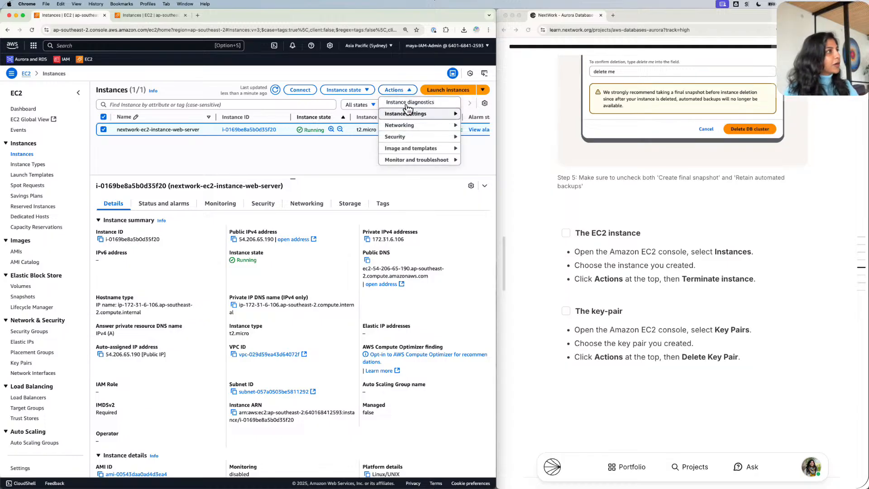
{"action": "left_click", "coordinate": [263, 151]}
{"action": "left_click", "coordinate": [393, 90]}
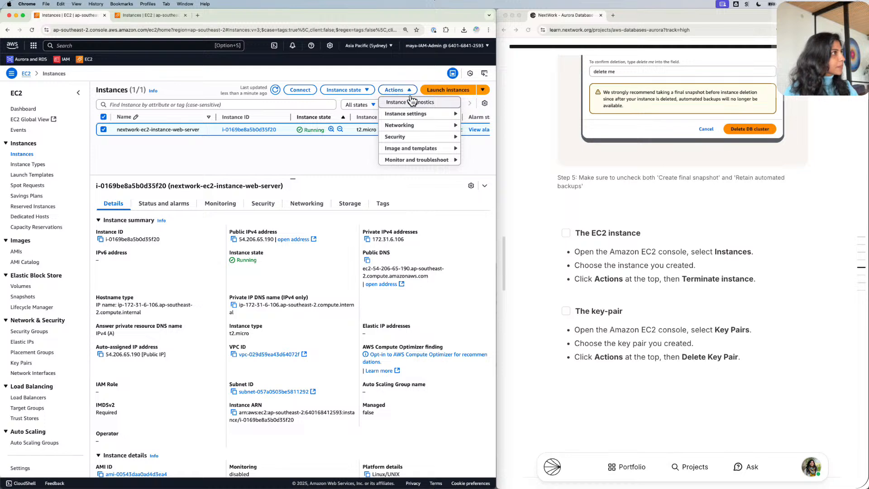
{"action": "mouse_move", "coordinate": [409, 109]}
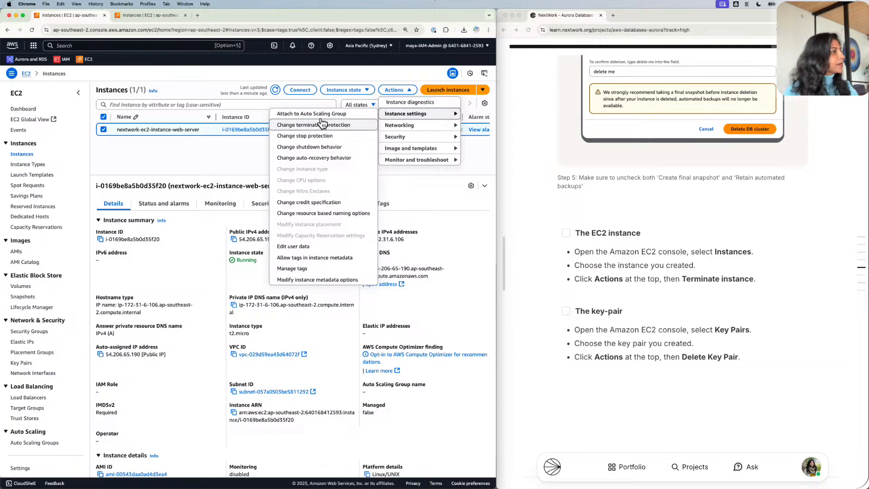
{"action": "left_click", "coordinate": [243, 145]}
{"action": "left_click", "coordinate": [275, 90]}
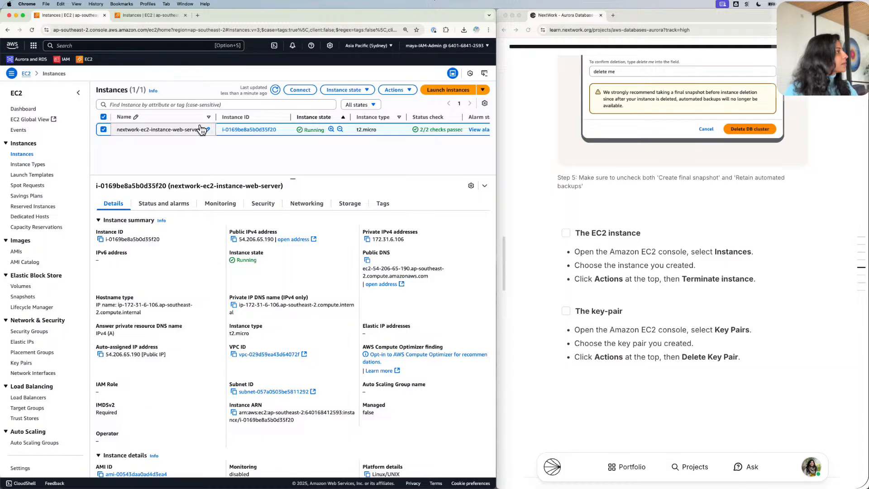
{"action": "left_click", "coordinate": [398, 89]}
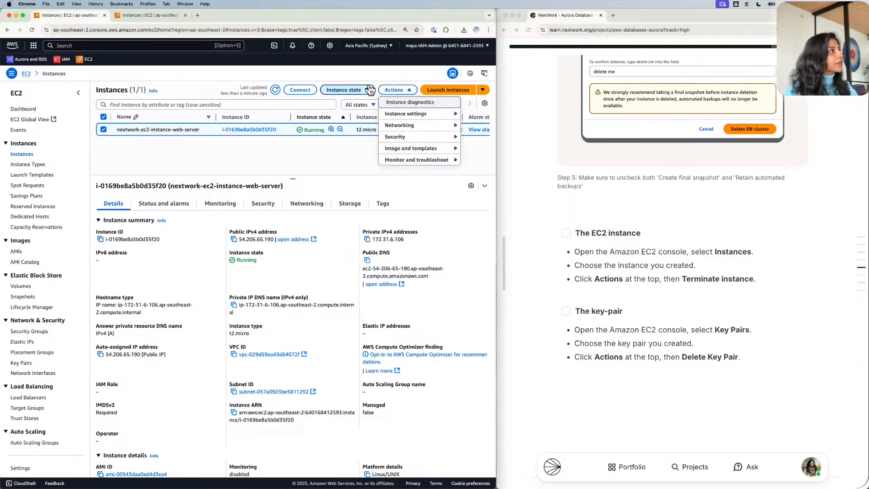
Terminate the selected EC2 instance and confirm its deletion.
{"action": "left_click", "coordinate": [347, 90]}
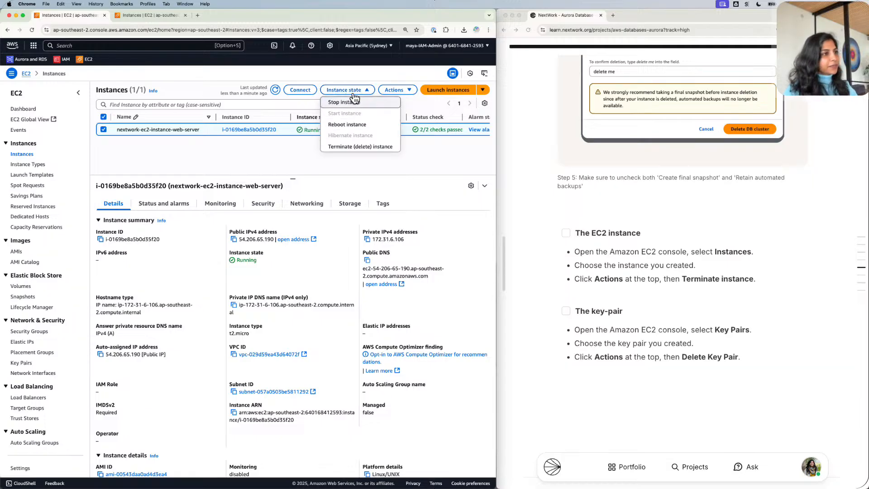
{"action": "left_click", "coordinate": [351, 145]}
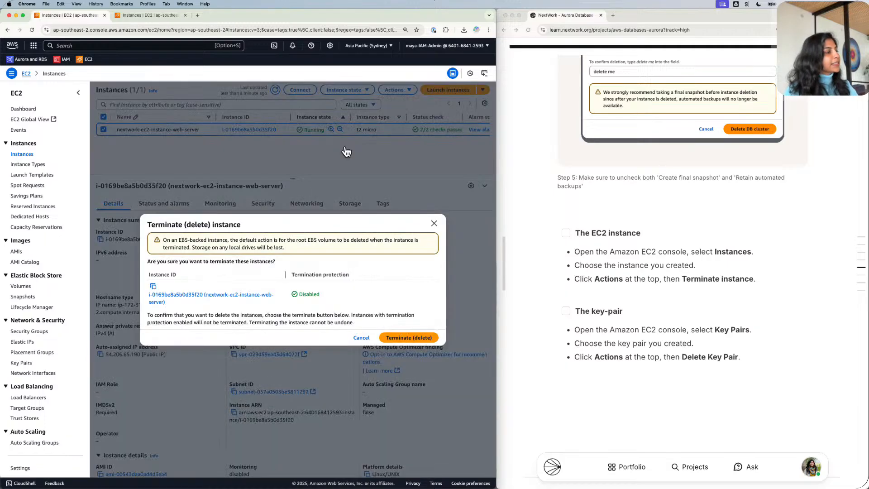
{"action": "left_click", "coordinate": [424, 335]}
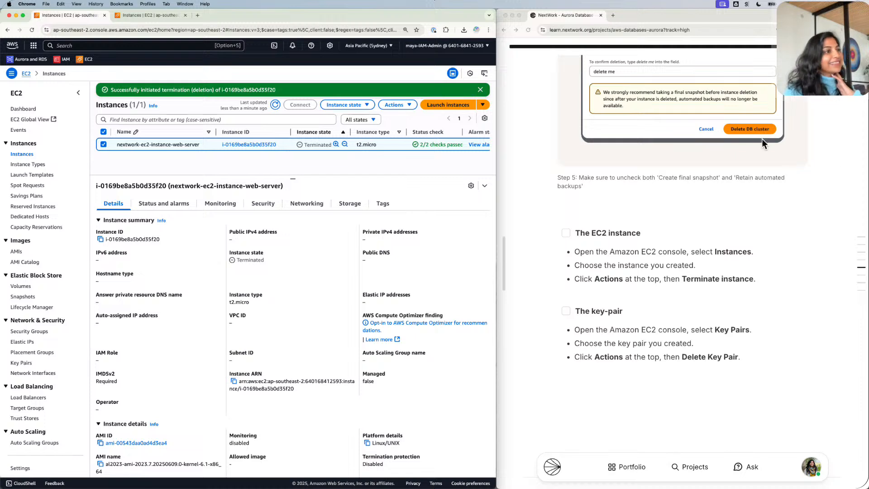
Refresh the EC2 instances list and mark "The EC2 instance" as done in the guide's deletion checklist.
{"action": "scroll", "coordinate": [689, 161], "scroll_direction": "down", "scroll_amount": 1}
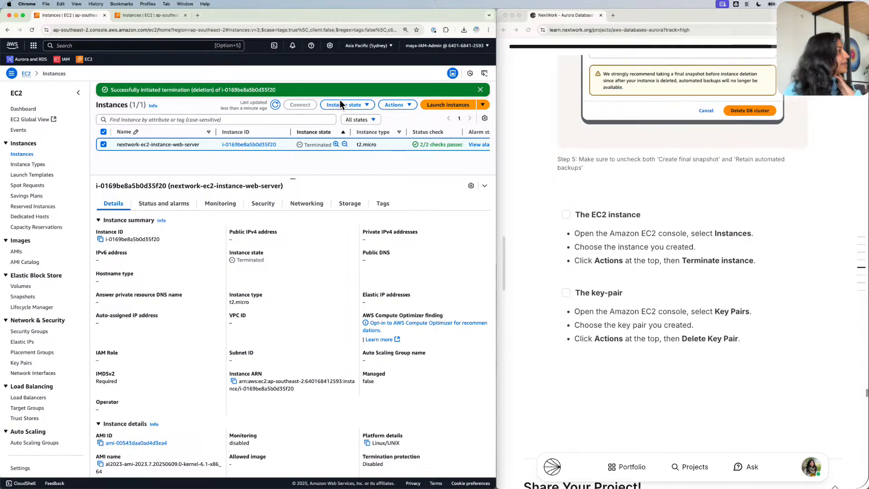
{"action": "left_click", "coordinate": [277, 102]}
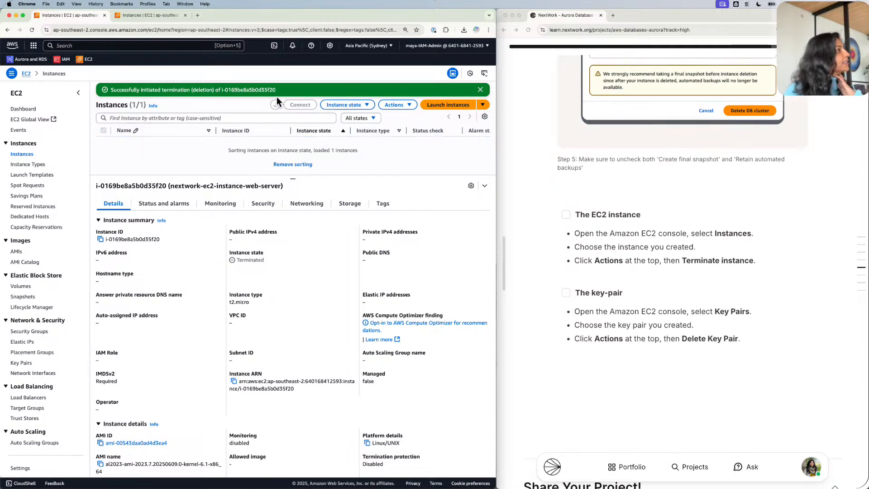
{"action": "left_click", "coordinate": [571, 214]}
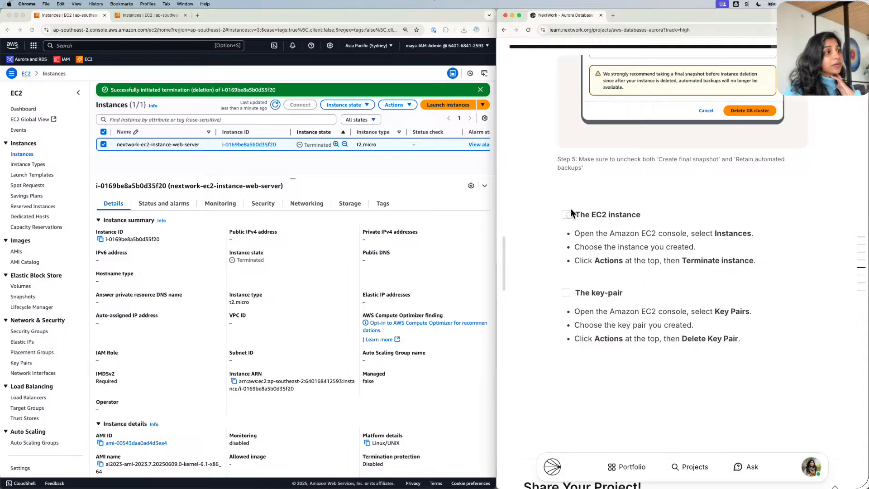
{"action": "left_click", "coordinate": [565, 215]}
Check the deletion status of nextwork-db-cluster in the Aurora and RDS databases list, ungrouping the resources and refreshing the list.
{"action": "scroll", "coordinate": [573, 211], "scroll_direction": "up", "scroll_amount": 2}
{"action": "scroll", "coordinate": [571, 210], "scroll_direction": "up", "scroll_amount": 10}
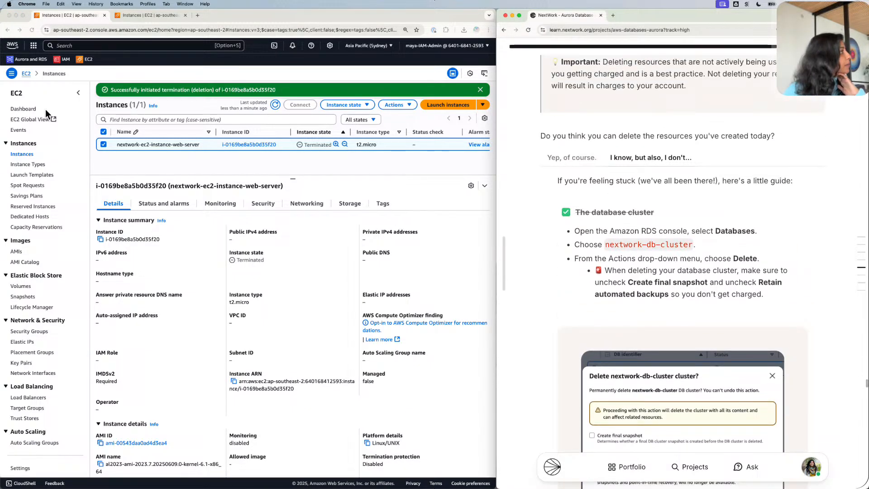
{"action": "left_click", "coordinate": [38, 59]}
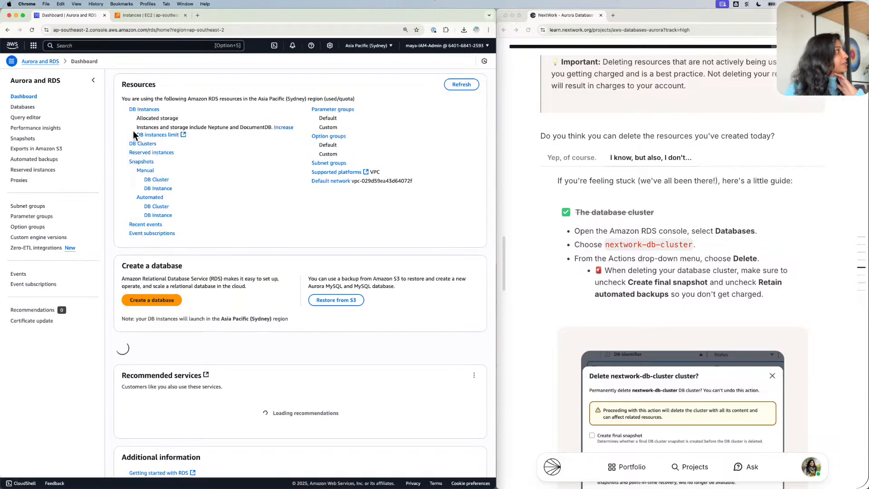
{"action": "left_click", "coordinate": [136, 109]}
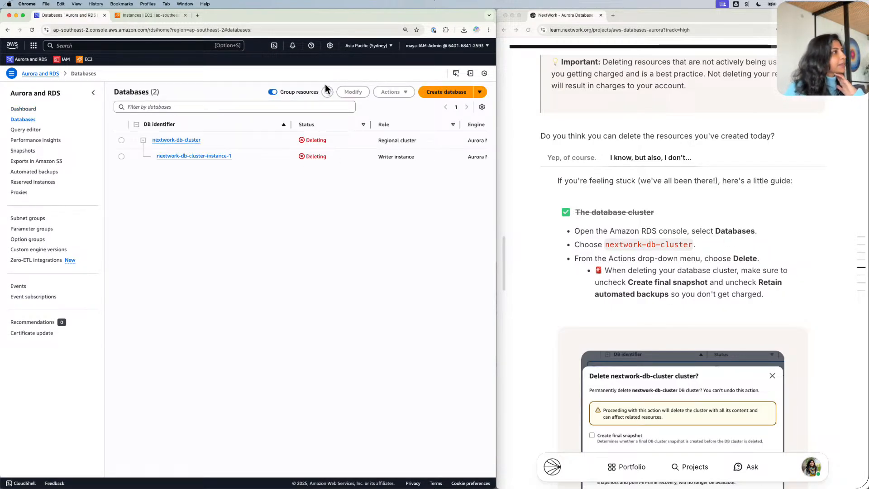
{"action": "left_click", "coordinate": [274, 90]}
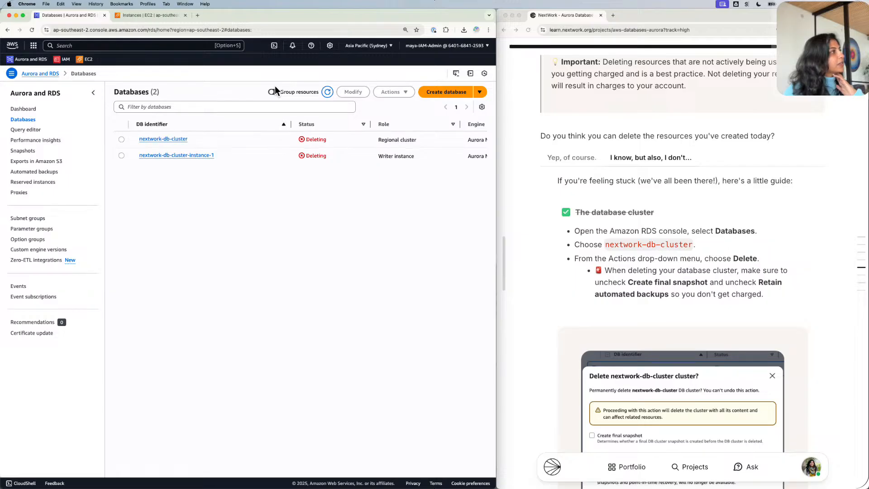
{"action": "left_click", "coordinate": [329, 89]}
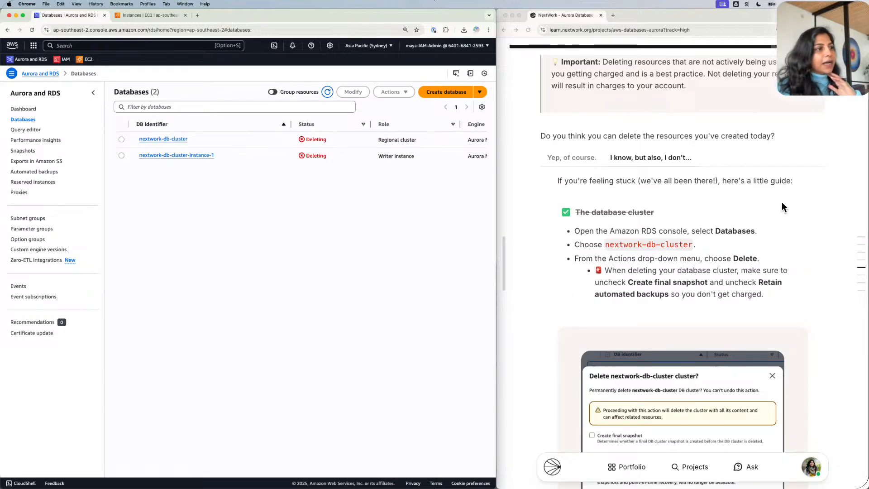
Clear the done mark from "The database cluster" in the guide's deletion checklist.
{"action": "scroll", "coordinate": [644, 172], "scroll_direction": "down", "scroll_amount": 15}
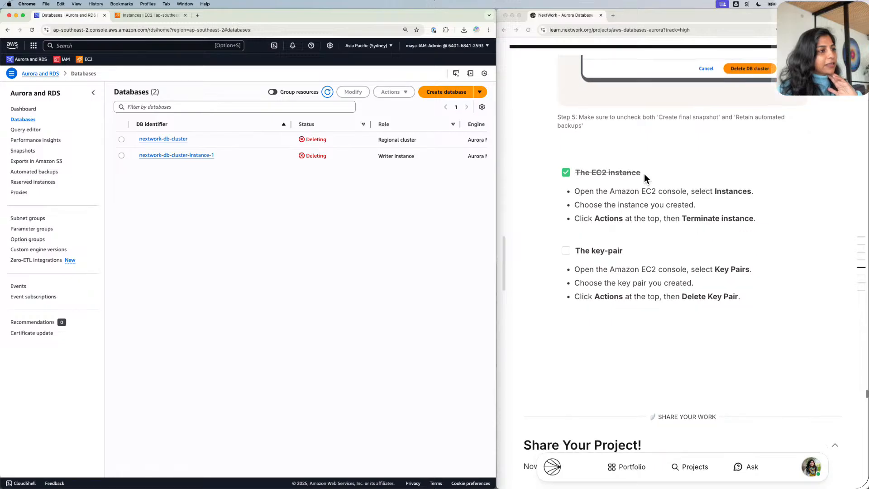
{"action": "scroll", "coordinate": [645, 173], "scroll_direction": "up", "scroll_amount": 16}
{"action": "left_click", "coordinate": [566, 256]}
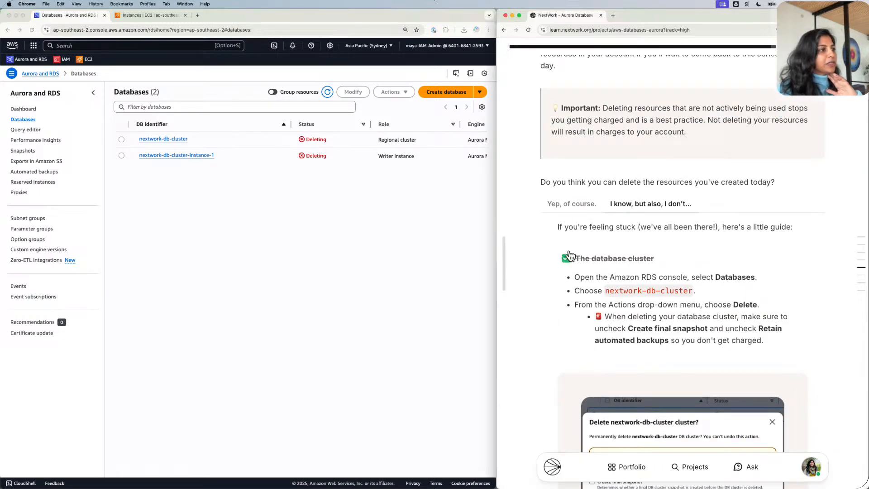
Switch to the EC2 console and show the list of key pairs.
{"action": "scroll", "coordinate": [565, 256], "scroll_direction": "down", "scroll_amount": 10}
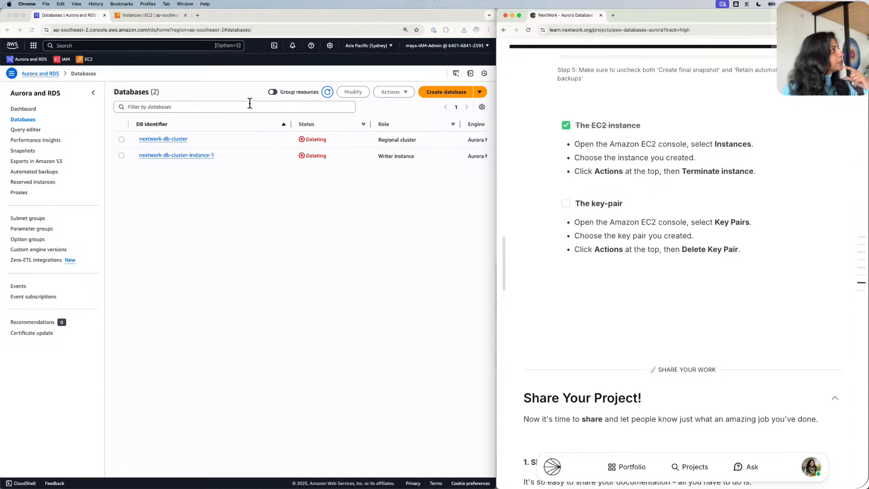
{"action": "left_click", "coordinate": [90, 54]}
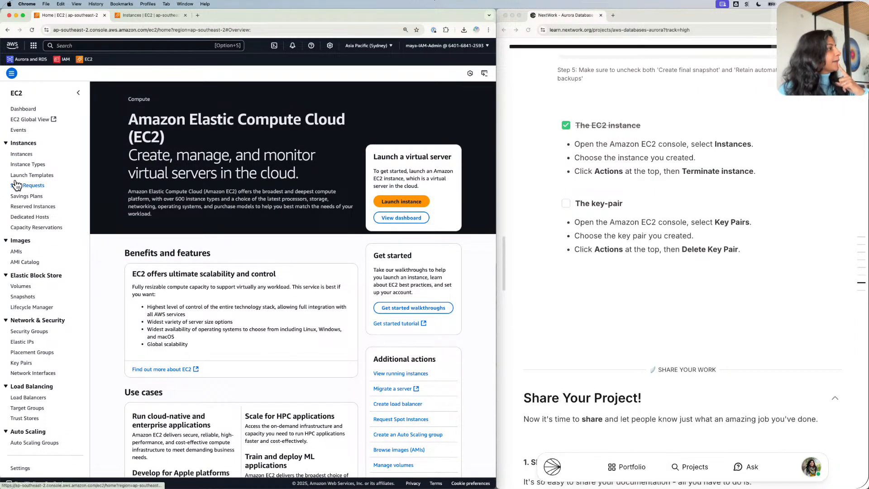
{"action": "scroll", "coordinate": [14, 188], "scroll_direction": "down", "scroll_amount": 1}
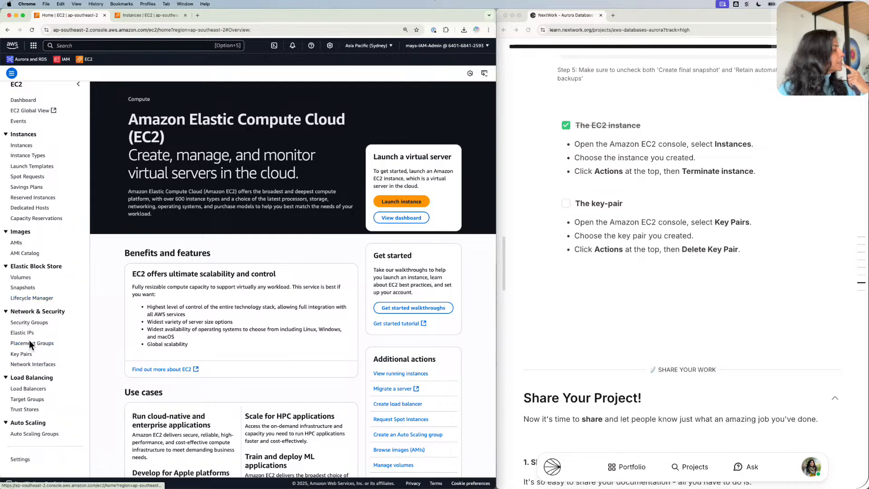
{"action": "left_click", "coordinate": [33, 351]}
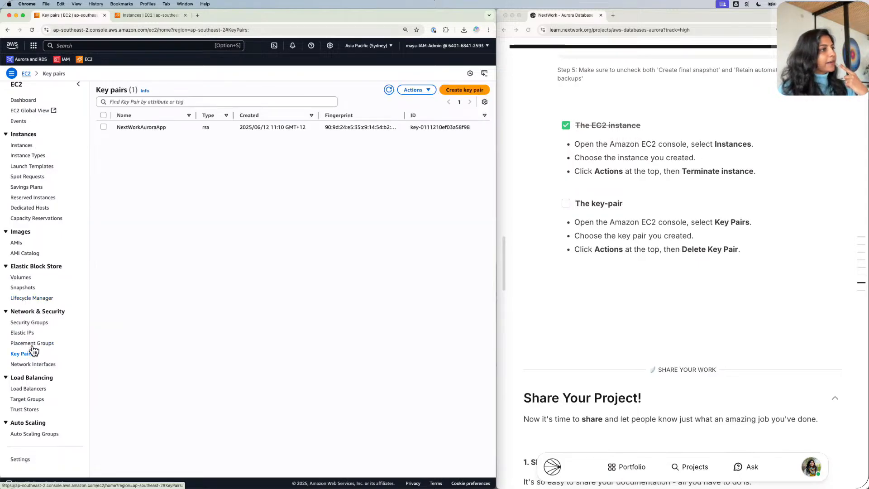
Delete the NextWorkAuroraApp key pair, confirming the deletion with "Delete".
{"action": "left_click", "coordinate": [105, 119]}
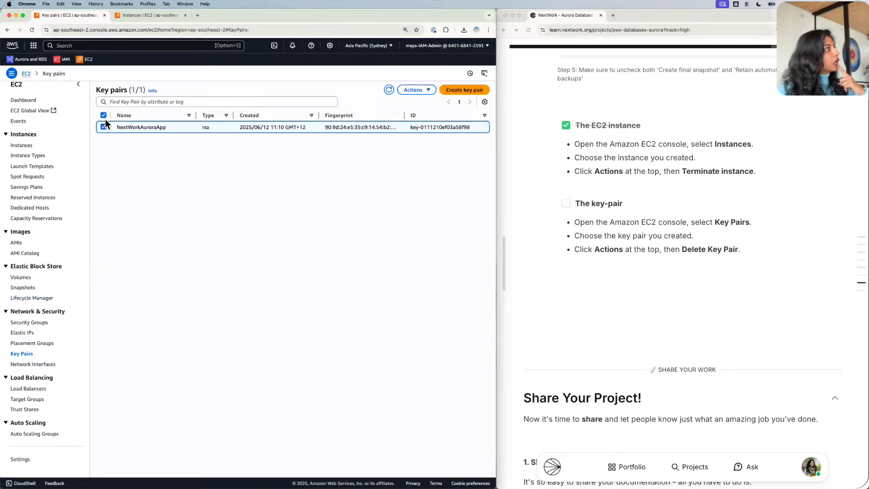
{"action": "left_click", "coordinate": [428, 89]}
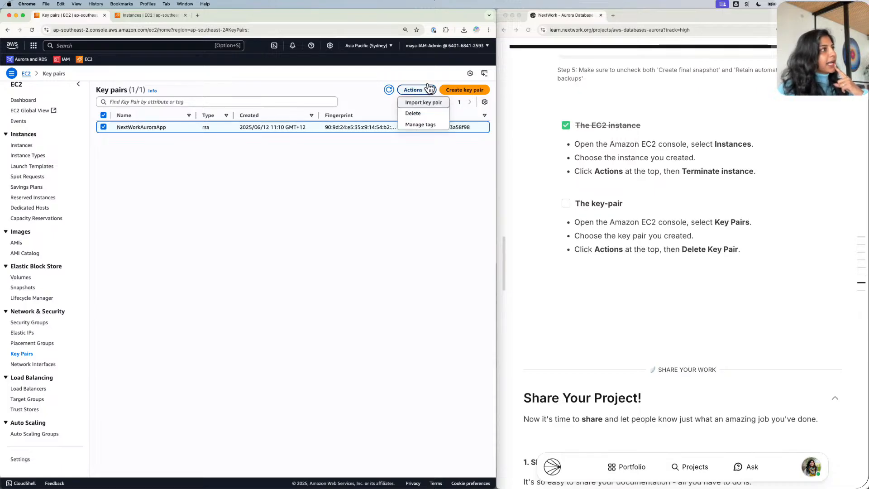
{"action": "left_click", "coordinate": [426, 113]}
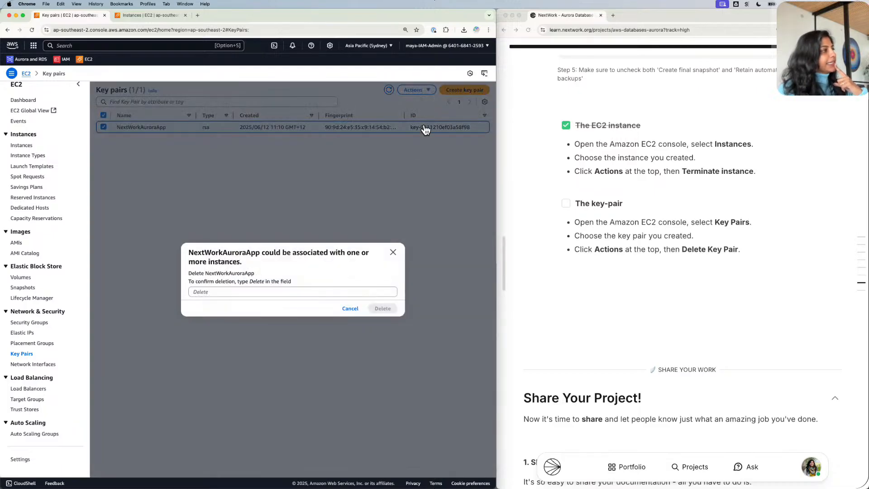
{"action": "left_click", "coordinate": [258, 289]}
{"action": "type", "text": "Delete"}
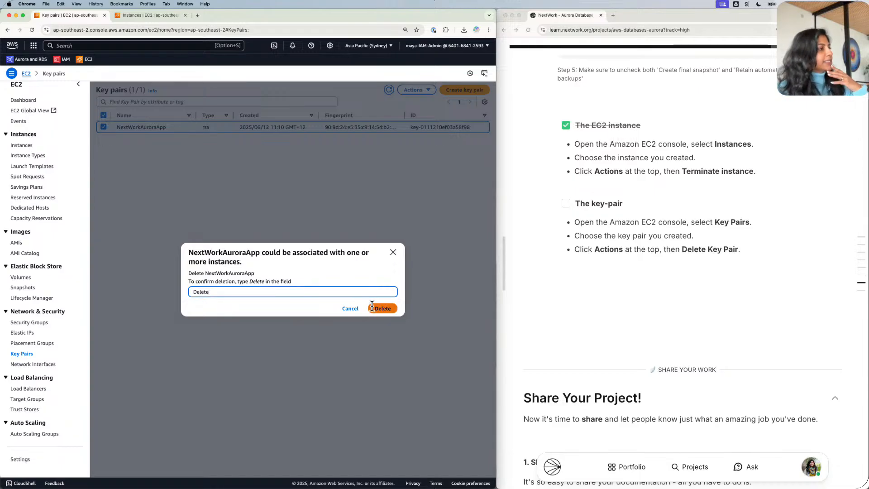
{"action": "left_click", "coordinate": [385, 308]}
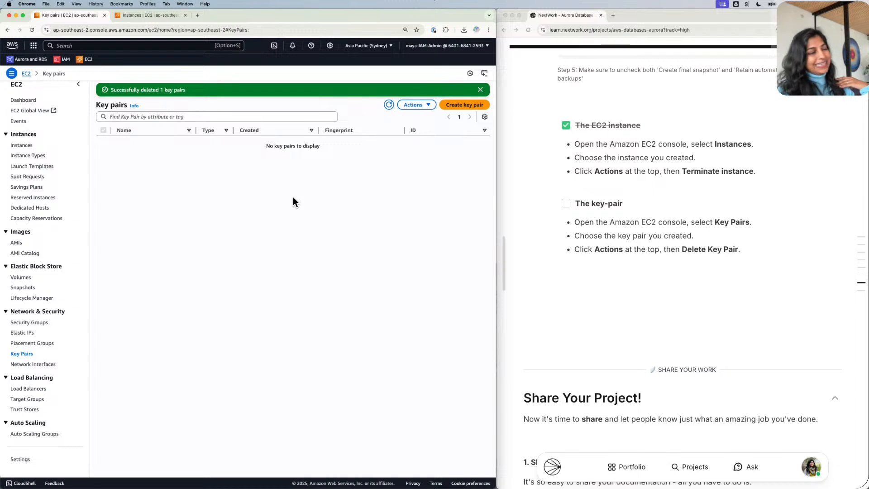
Mark "The key-pair" as done in the guide's deletion checklist.
{"action": "left_click", "coordinate": [568, 199]}
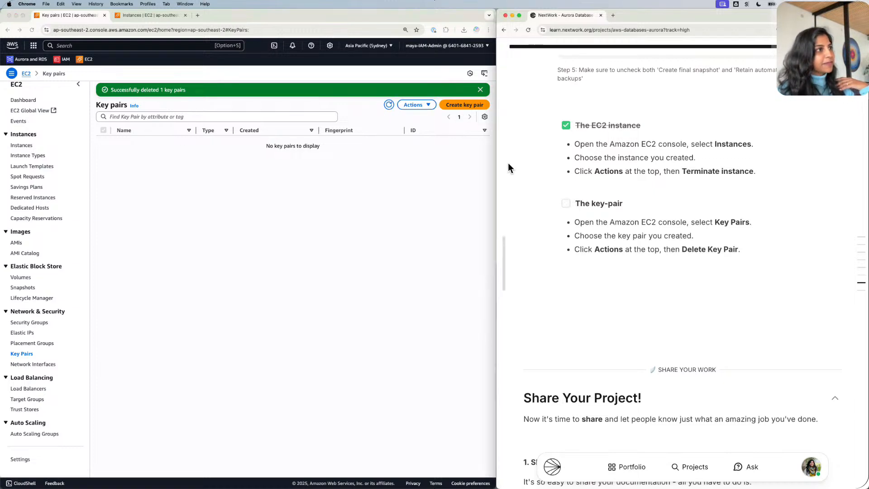
{"action": "left_click", "coordinate": [567, 203]}
{"action": "scroll", "coordinate": [532, 171], "scroll_direction": "up", "scroll_amount": 10}
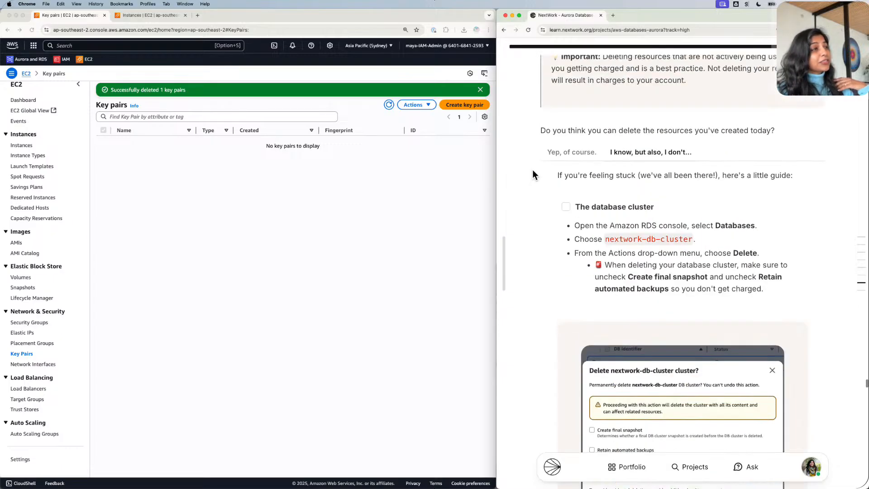
Return to the Aurora and RDS databases list and check the deletion status of the cluster and its instance again.
{"action": "left_click", "coordinate": [35, 53]}
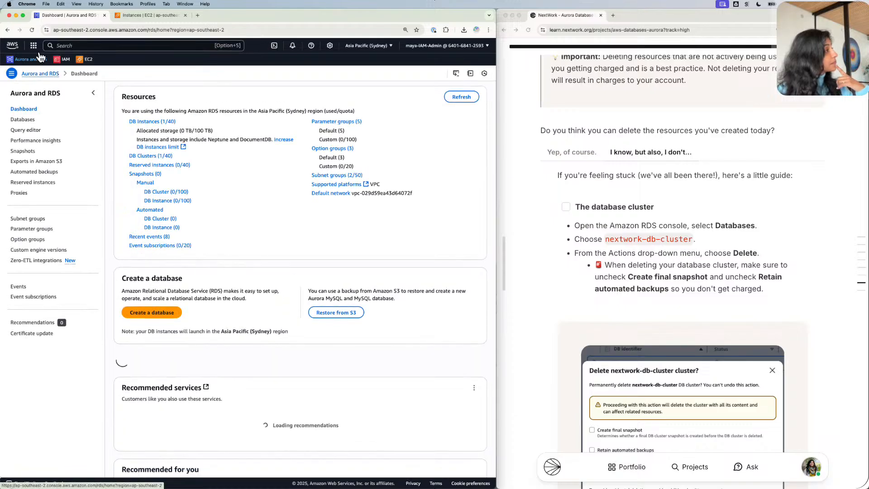
{"action": "left_click", "coordinate": [167, 121]}
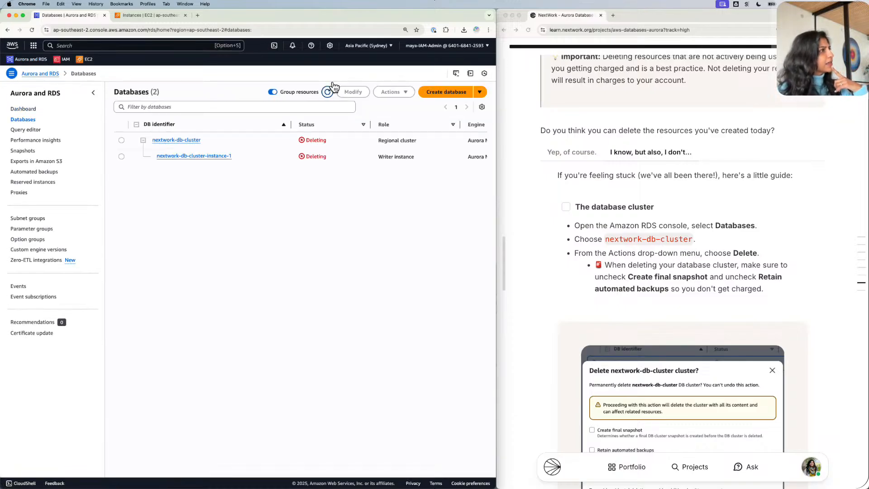
{"action": "scroll", "coordinate": [329, 124], "scroll_direction": "right", "scroll_amount": 3}
{"action": "scroll", "coordinate": [329, 123], "scroll_direction": "left", "scroll_amount": 3}
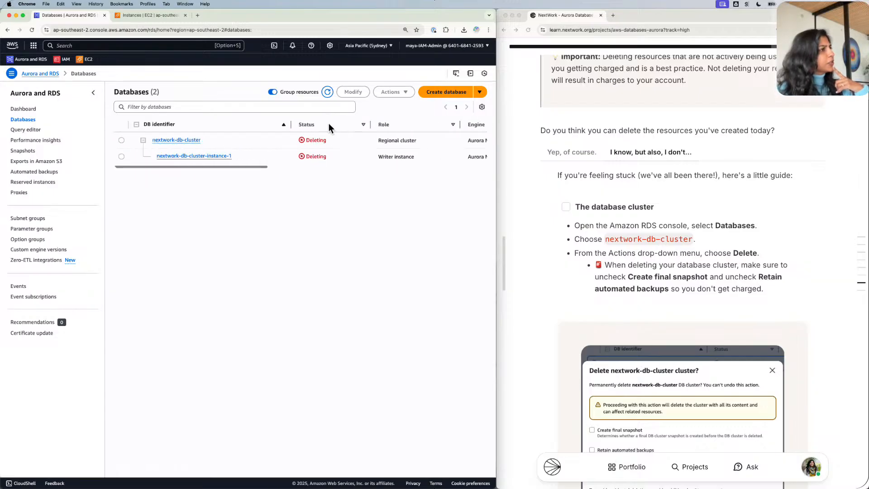
Move on in the guide past the deletion checklist to the "Share Your Project!" section.
{"action": "scroll", "coordinate": [639, 202], "scroll_direction": "down", "scroll_amount": 4}
{"action": "scroll", "coordinate": [637, 197], "scroll_direction": "down", "scroll_amount": 12}
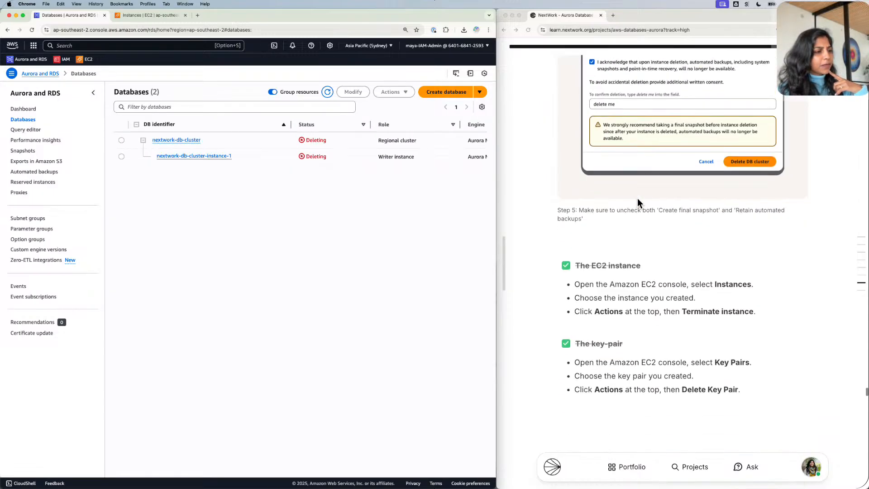
{"action": "scroll", "coordinate": [637, 202], "scroll_direction": "down", "scroll_amount": 1}
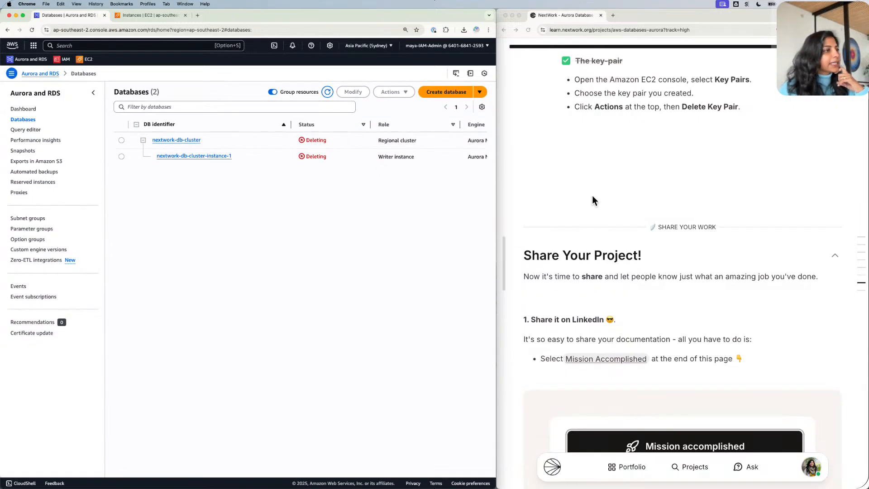
Review the guide's "Share Your Project!" instructions for posting the documentation on LinkedIn and celebrating in the NextWork community.
{"action": "scroll", "coordinate": [596, 179], "scroll_direction": "down", "scroll_amount": 1}
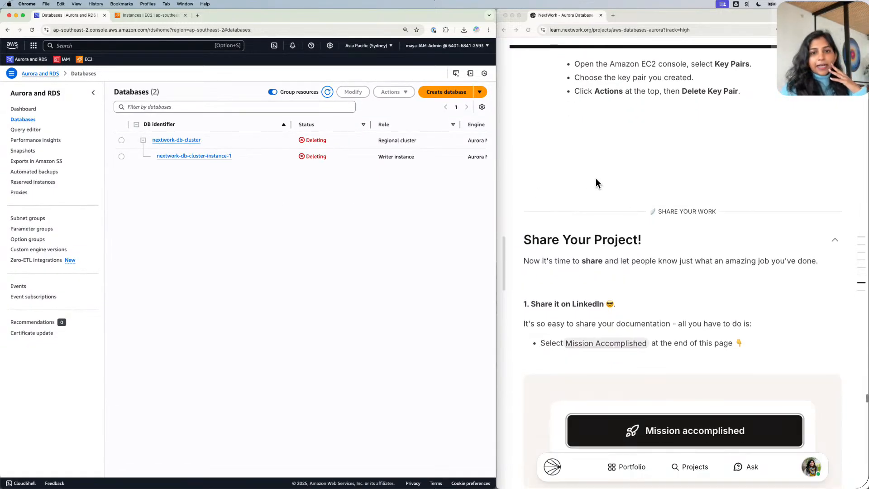
{"action": "scroll", "coordinate": [596, 179], "scroll_direction": "down", "scroll_amount": 10}
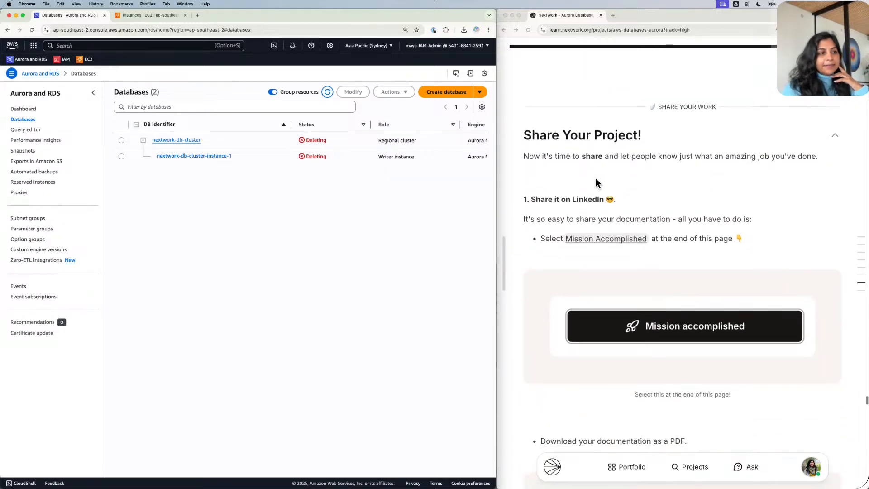
{"action": "scroll", "coordinate": [595, 180], "scroll_direction": "down", "scroll_amount": 10}
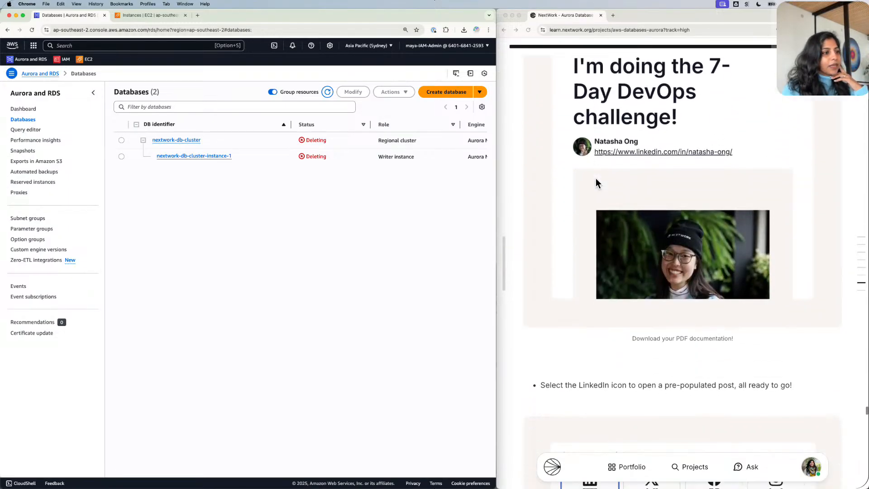
{"action": "scroll", "coordinate": [596, 178], "scroll_direction": "down", "scroll_amount": 8}
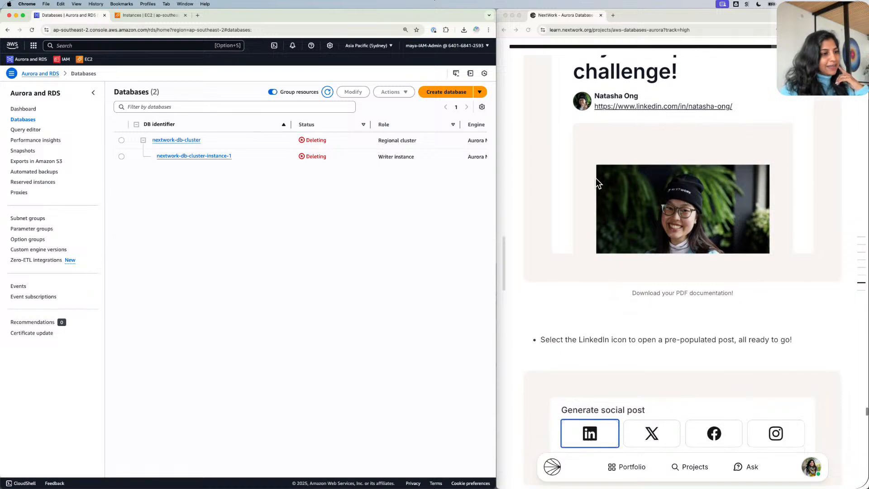
{"action": "scroll", "coordinate": [596, 178], "scroll_direction": "down", "scroll_amount": 20}
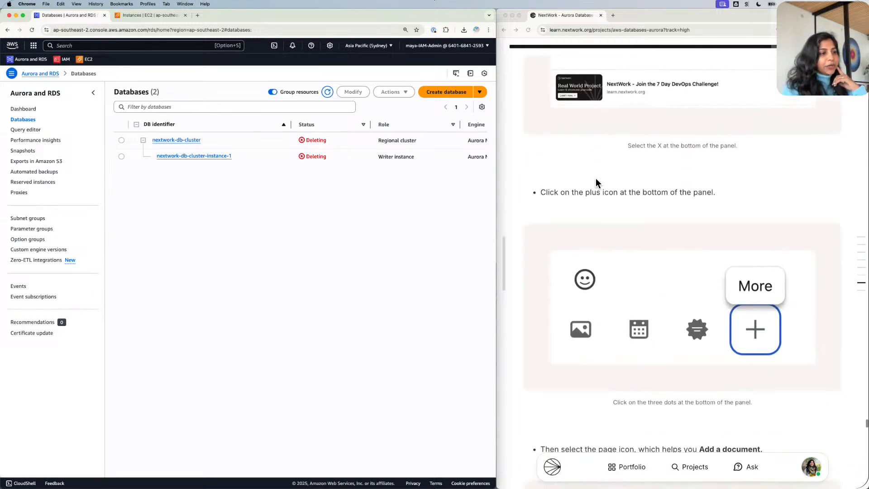
{"action": "scroll", "coordinate": [595, 181], "scroll_direction": "down", "scroll_amount": 12}
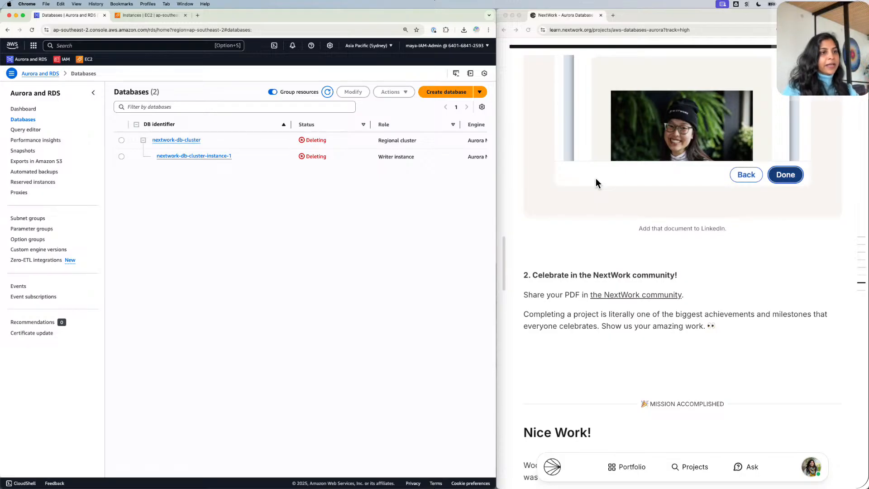
{"action": "scroll", "coordinate": [595, 178], "scroll_direction": "up", "scroll_amount": 15}
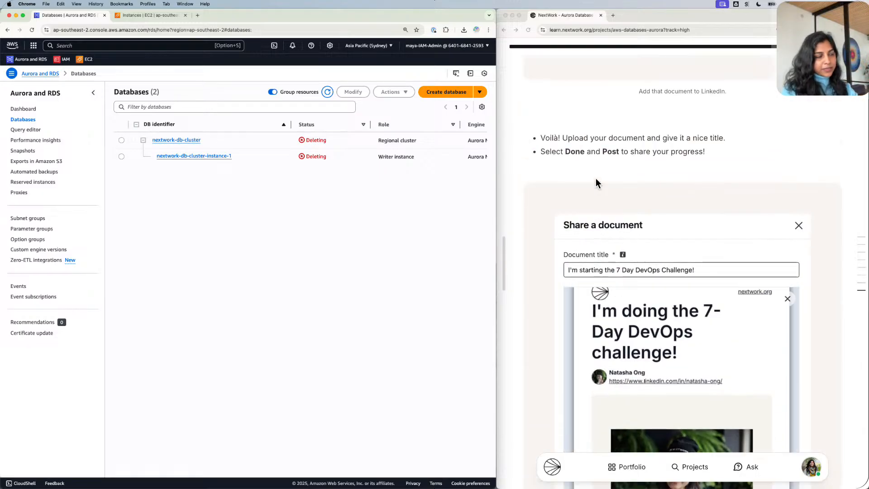
{"action": "scroll", "coordinate": [595, 181], "scroll_direction": "down", "scroll_amount": 20}
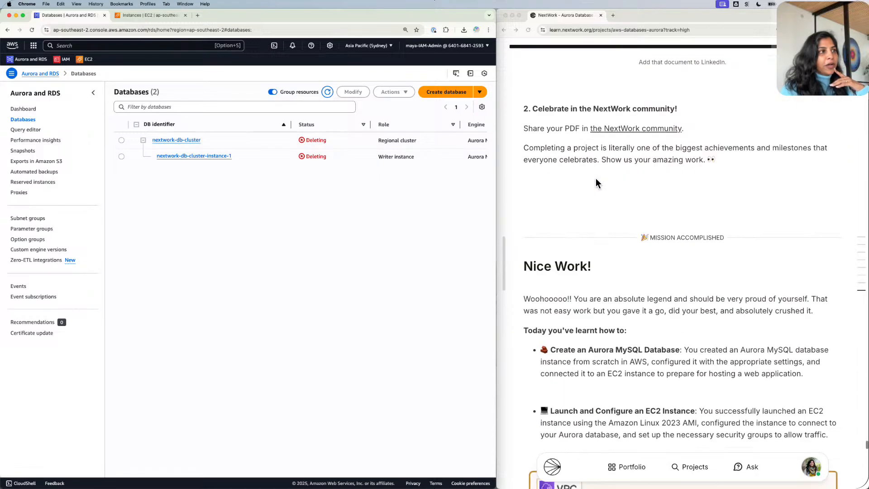
{"action": "scroll", "coordinate": [596, 183], "scroll_direction": "down", "scroll_amount": 1}
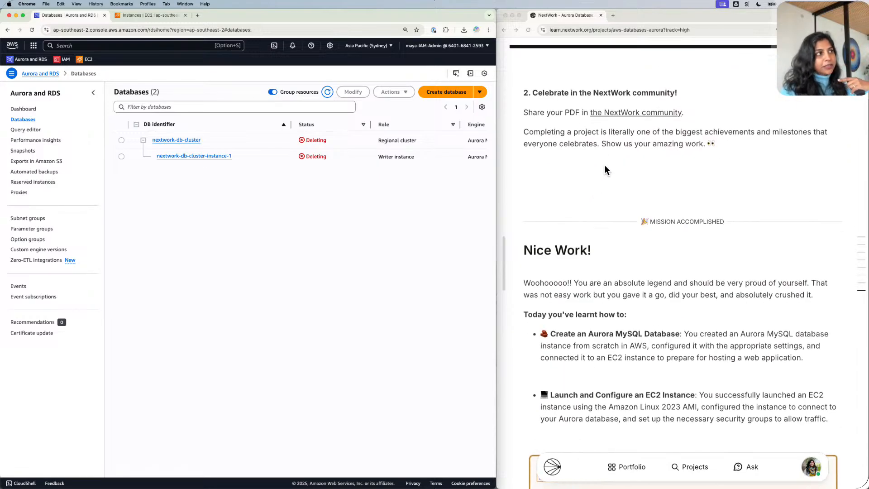
{"action": "left_click", "coordinate": [605, 104]}
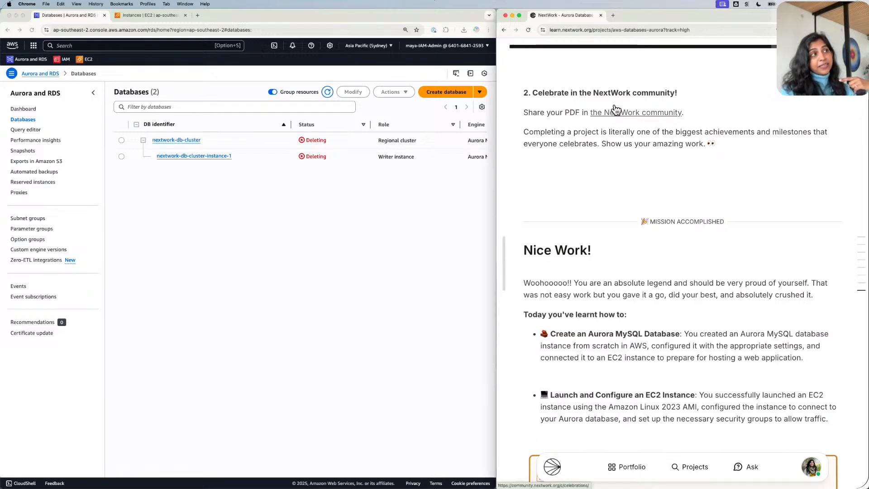
Read the guide's "Nice Work!" recap of the Aurora database and EC2 instance skills, including the VPC architecture diagram.
{"action": "scroll", "coordinate": [599, 161], "scroll_direction": "down", "scroll_amount": 5}
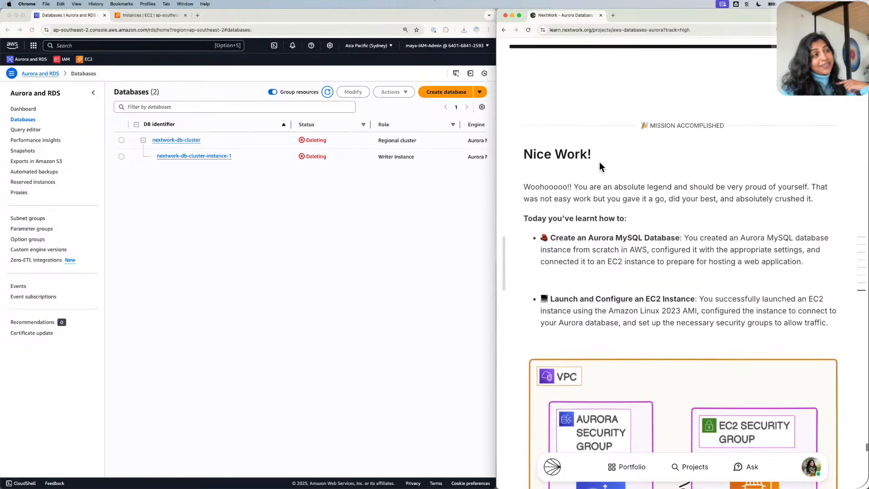
{"action": "scroll", "coordinate": [599, 166], "scroll_direction": "down", "scroll_amount": 2}
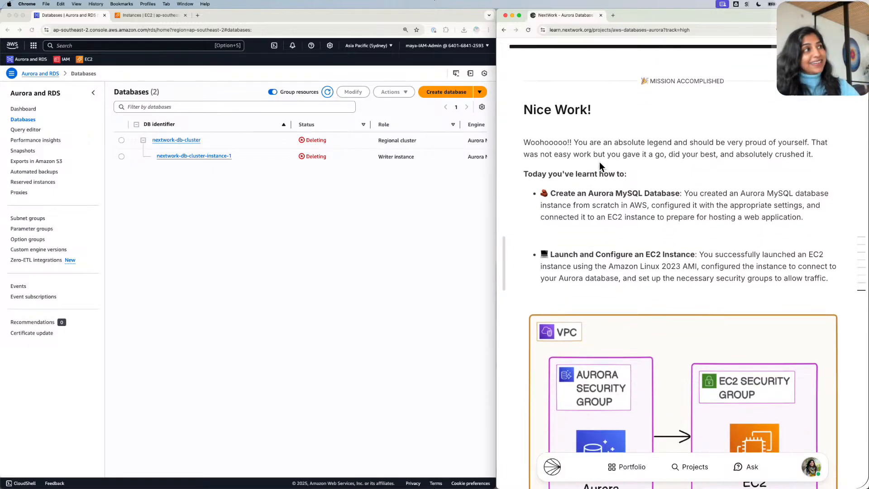
{"action": "scroll", "coordinate": [599, 167], "scroll_direction": "down", "scroll_amount": 1}
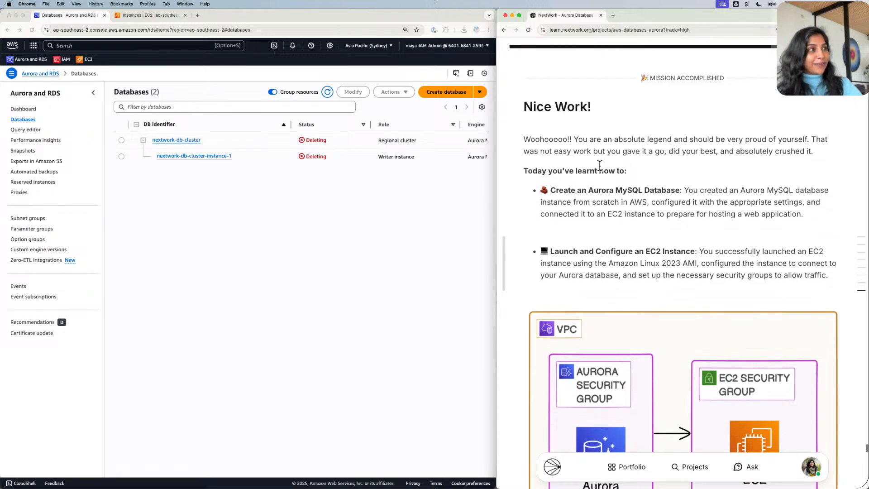
{"action": "scroll", "coordinate": [599, 165], "scroll_direction": "down", "scroll_amount": 1}
{"action": "scroll", "coordinate": [599, 166], "scroll_direction": "down", "scroll_amount": 1}
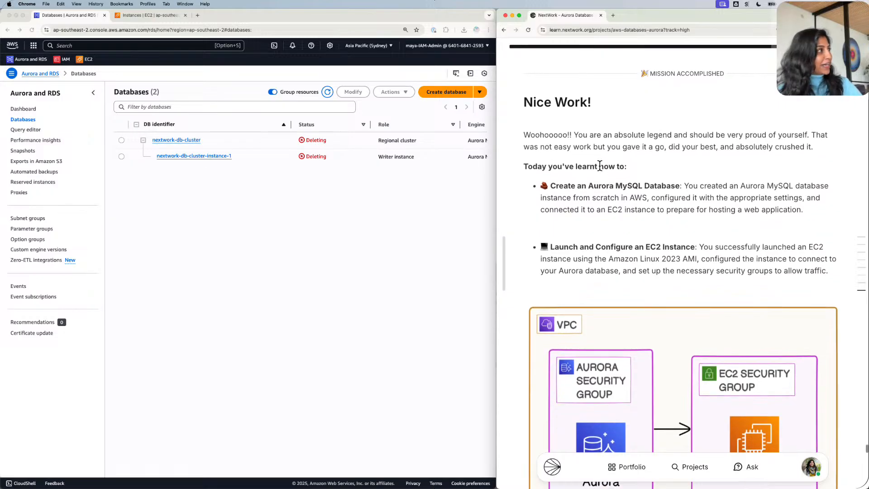
{"action": "scroll", "coordinate": [599, 166], "scroll_direction": "down", "scroll_amount": 3}
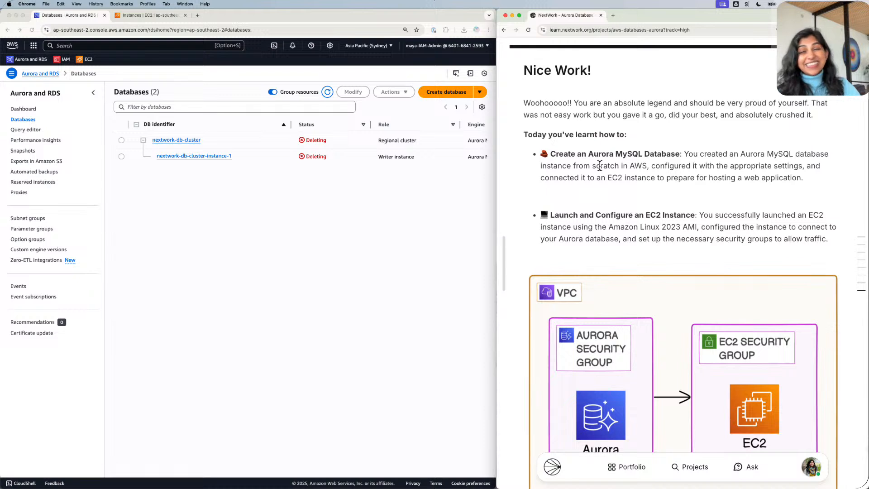
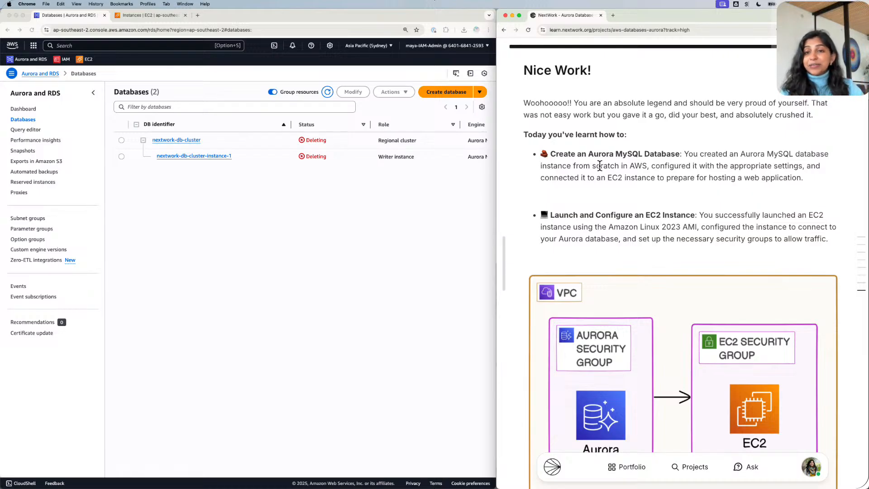
{"action": "scroll", "coordinate": [599, 166], "scroll_direction": "down", "scroll_amount": 5}
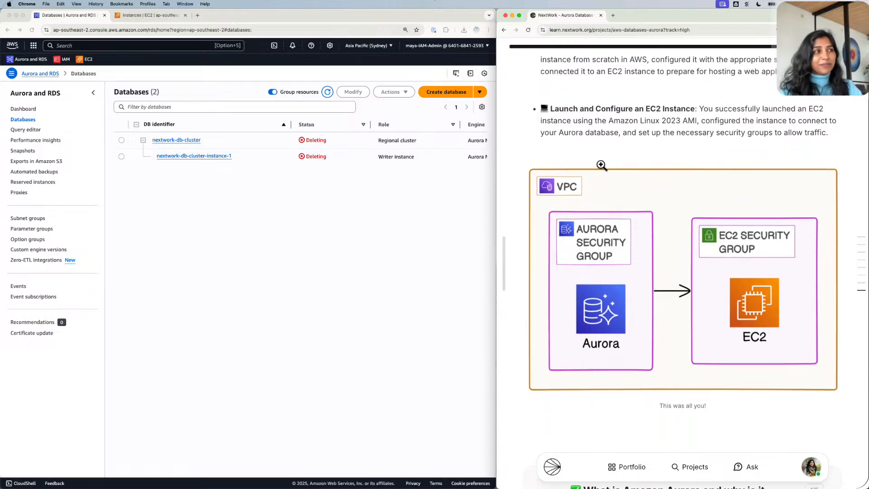
Begin the answer to "What is Amazon Aurora and why is it useful?" from its template, defining Aurora as "type of relational database".
{"action": "scroll", "coordinate": [601, 165], "scroll_direction": "down", "scroll_amount": 15}
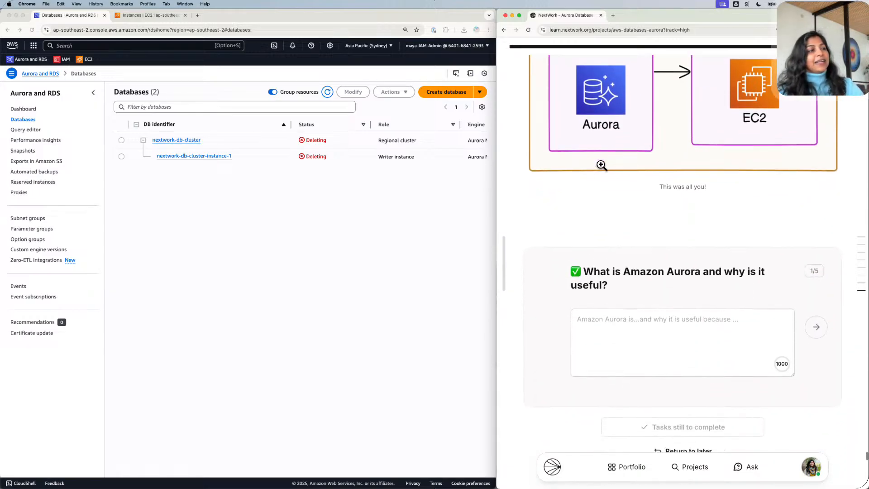
{"action": "left_click", "coordinate": [665, 190]}
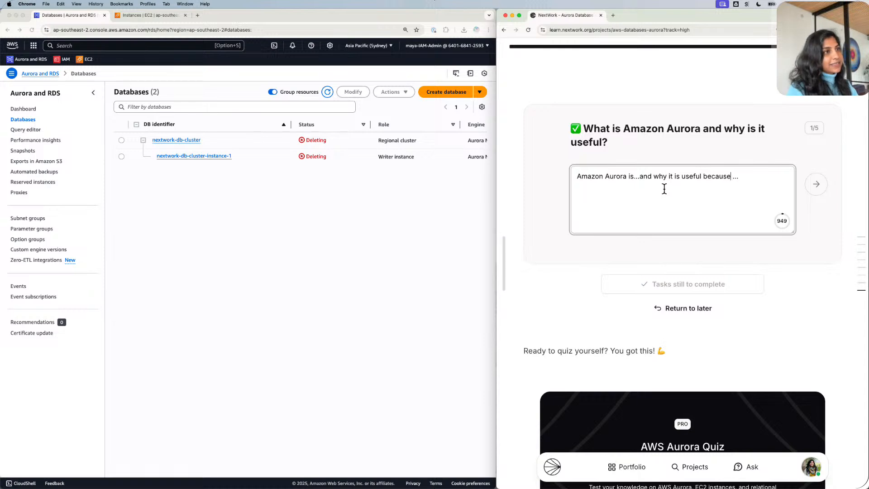
{"action": "left_click", "coordinate": [637, 169]}
{"action": "key", "text": "BackSpace"}
{"action": "key", "text": "BackSpace"}
{"action": "key", "text": "BackSpace"}
{"action": "type", "text": "type o"}
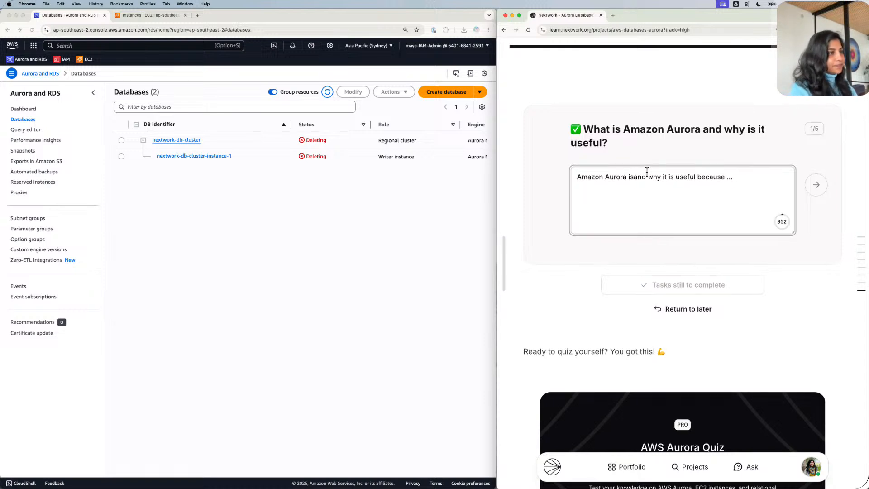
{"action": "type", "text": "f relationa"}
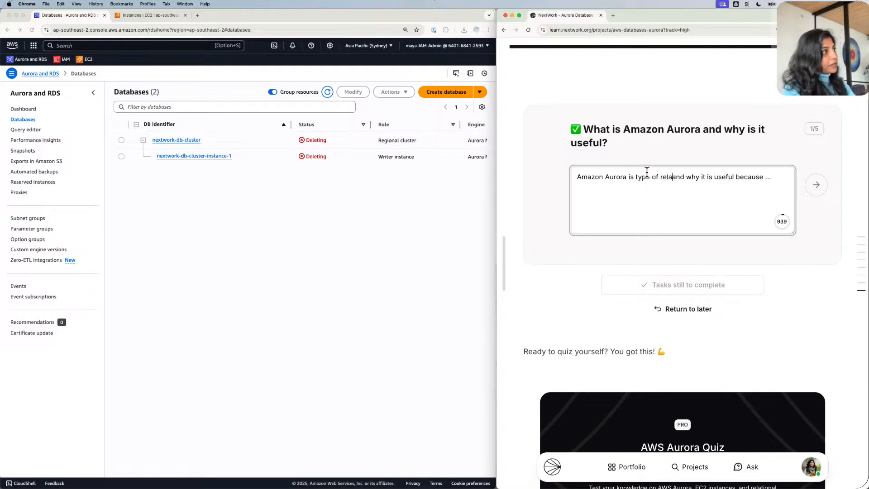
{"action": "type", "text": "l datav"}
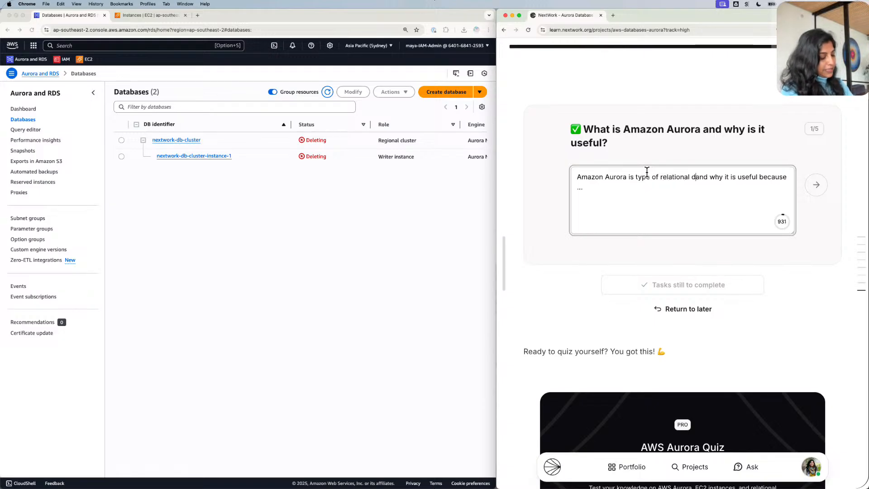
{"action": "key", "text": "BackSpace"}
{"action": "type", "text": "base a"}
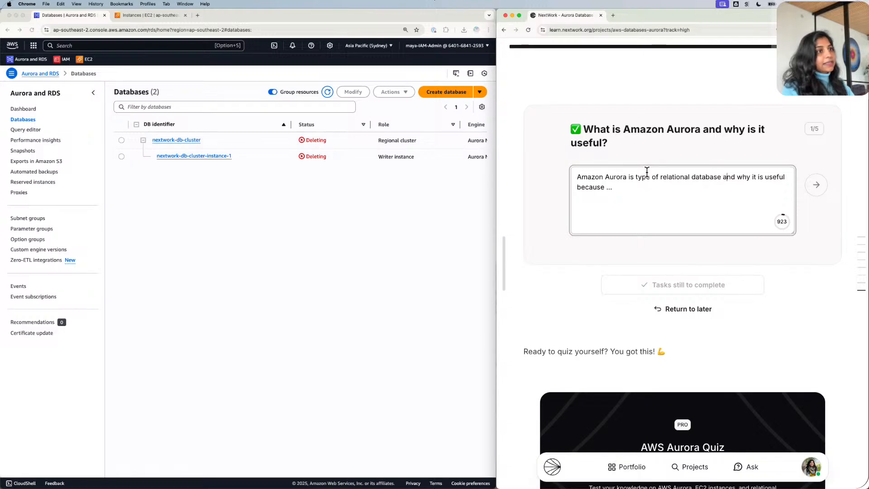
Complete the Amazon Aurora answer with "and it is useful because of the clusters which allow for large-scale applications.".
{"action": "key", "text": "shift+Right"}
{"action": "key", "text": "shift+Right"}
{"action": "key", "text": "shift+Right"}
{"action": "key", "text": "shift+Right"}
{"action": "key", "text": "BackSpace"}
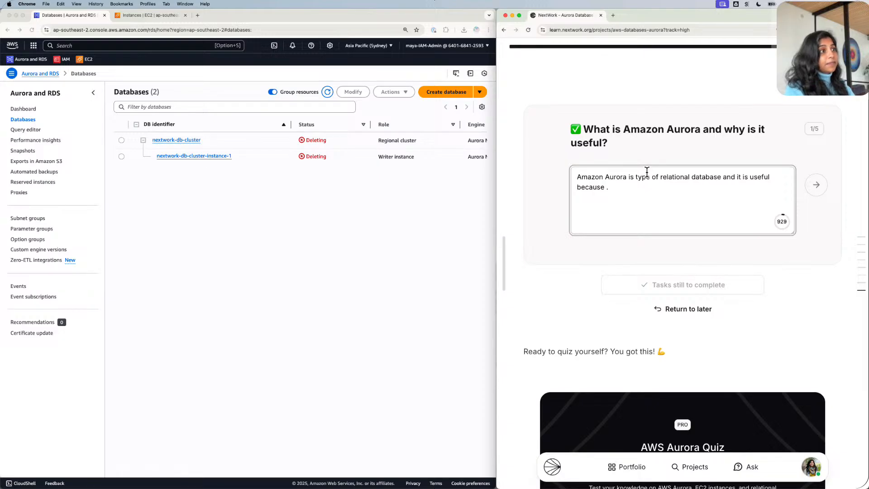
{"action": "type", "text": "of "}
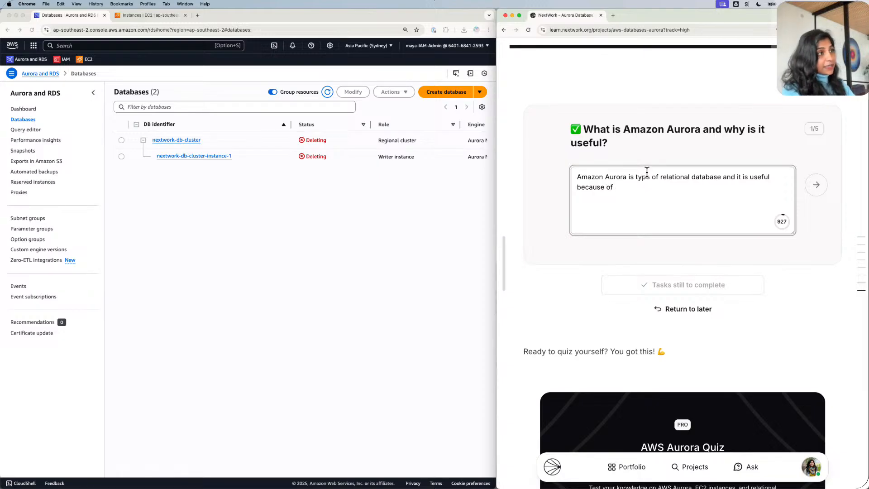
{"action": "type", "text": "the clust"}
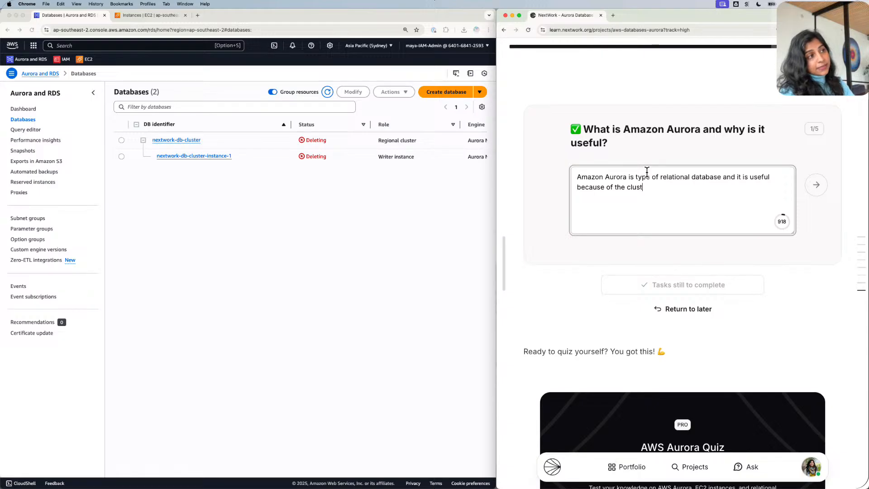
{"action": "type", "text": "ers which"}
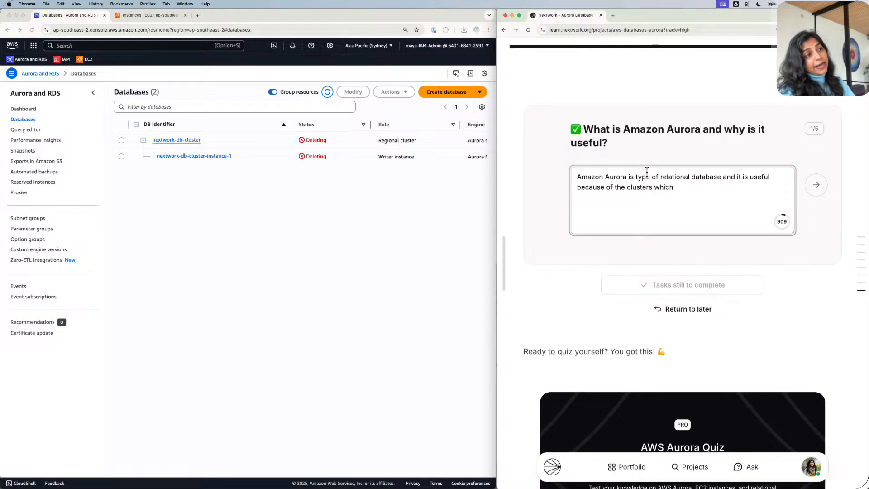
{"action": "type", "text": " allow for"}
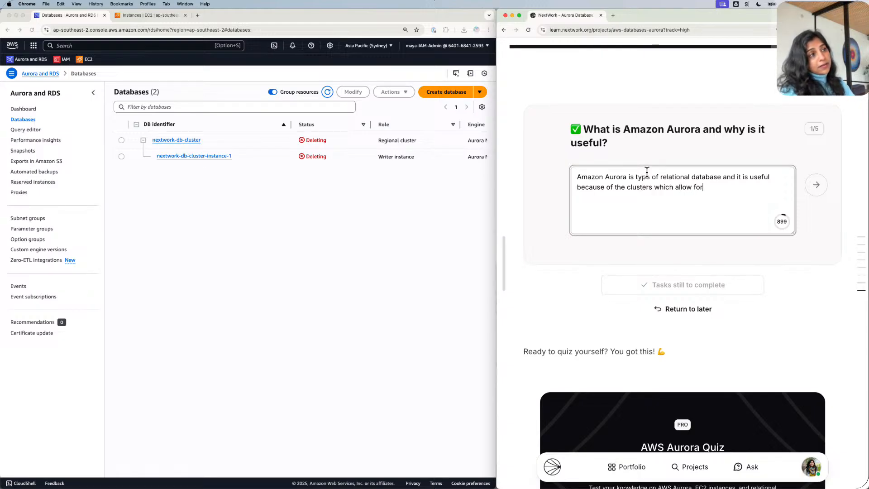
{"action": "type", "text": " large-scs"}
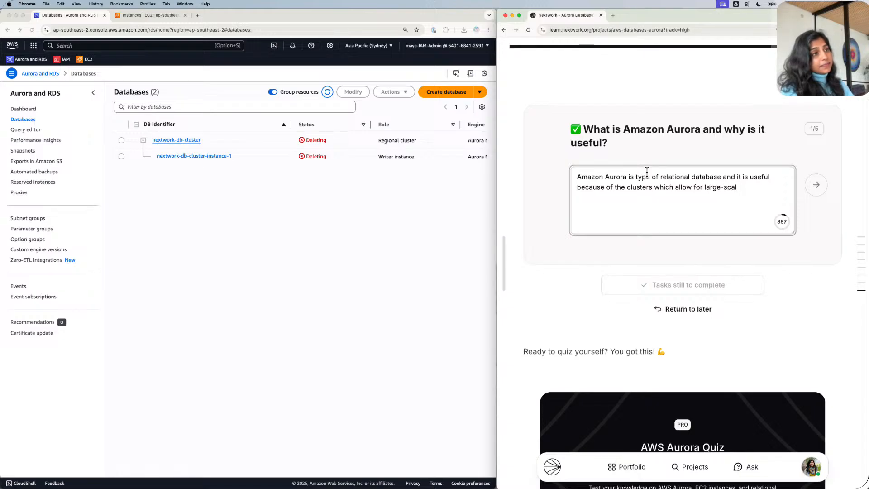
{"action": "key", "text": "BackSpace"}
{"action": "type", "text": "e applicati"}
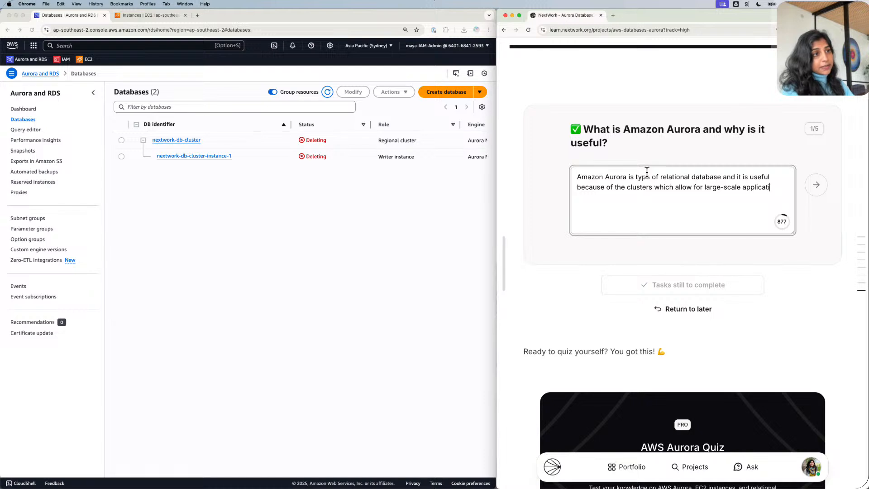
{"action": "type", "text": "ons."}
{"action": "scroll", "coordinate": [646, 174], "scroll_direction": "down", "scroll_amount": 1}
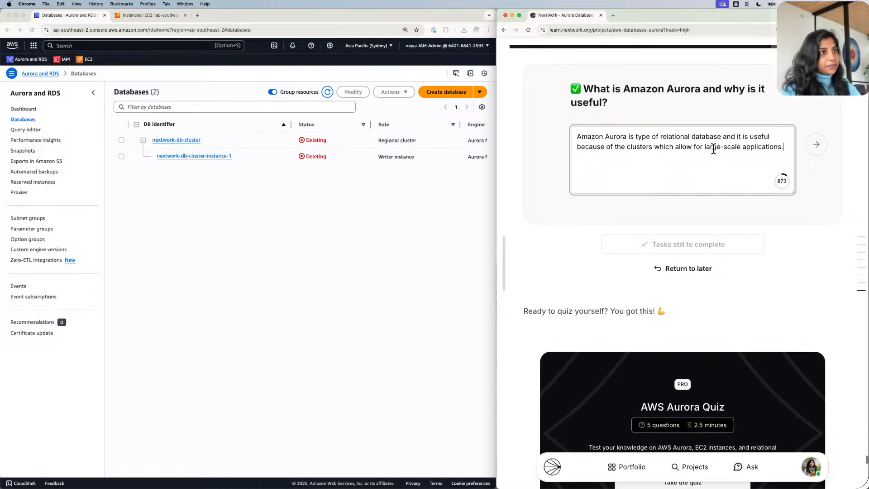
Answer the question on how Amazon Aurora was used with "I used Aurora in this project to connect with an EC2 instance.".
{"action": "left_click", "coordinate": [815, 144]}
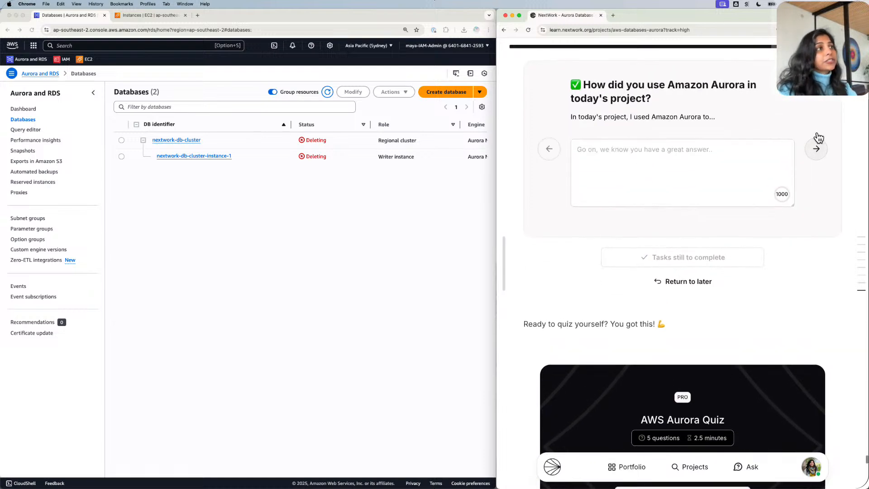
{"action": "left_click", "coordinate": [753, 151]}
{"action": "scroll", "coordinate": [753, 151], "scroll_direction": "up", "scroll_amount": 1}
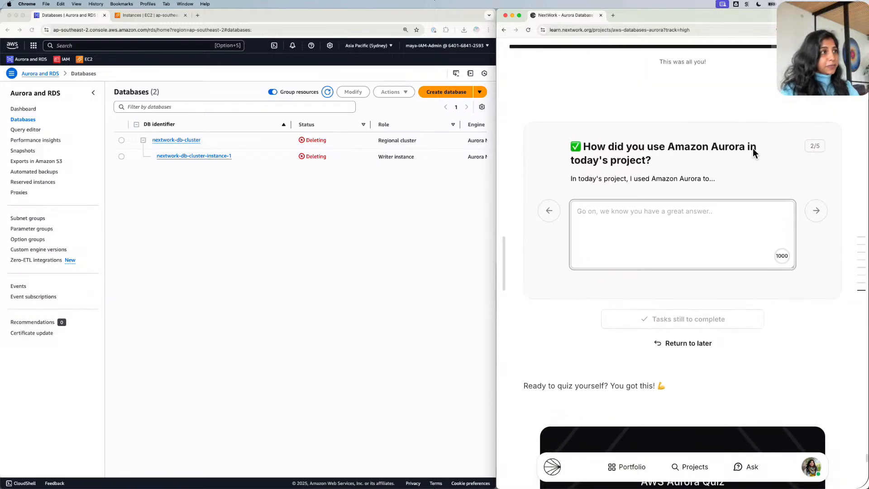
{"action": "type", "text": "I"}
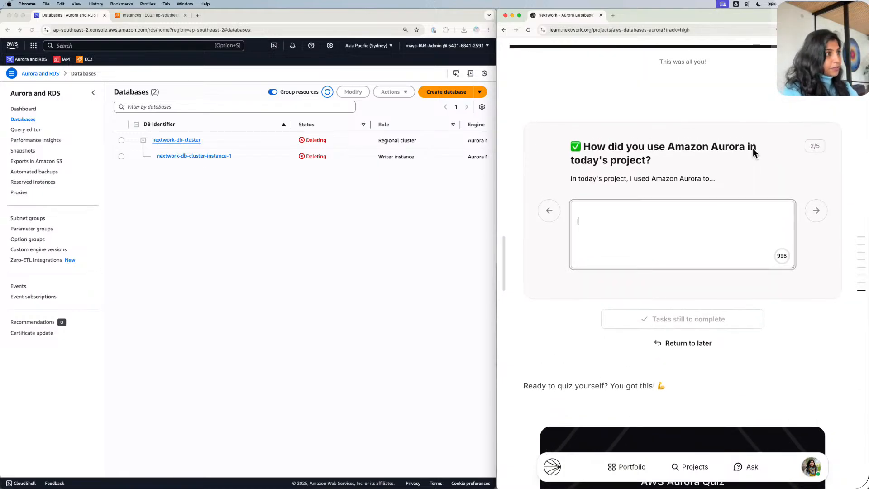
{"action": "key", "text": "BackSpace"}
{"action": "key", "text": "BackSpace"}
{"action": "type", "text": "I use"}
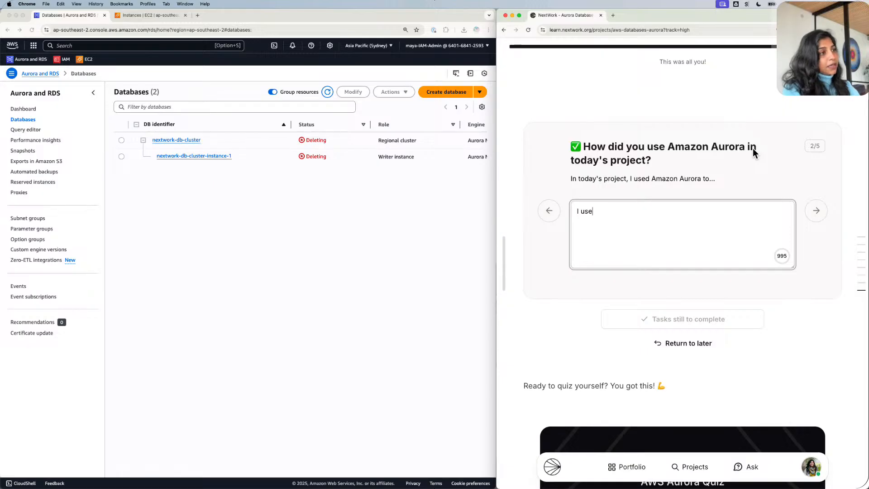
{"action": "type", "text": "d Auro"}
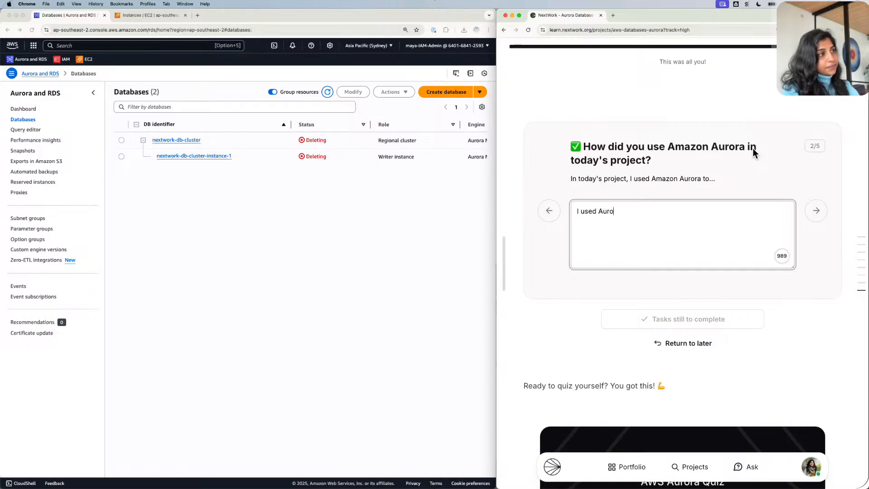
{"action": "type", "text": "ra in thiss"}
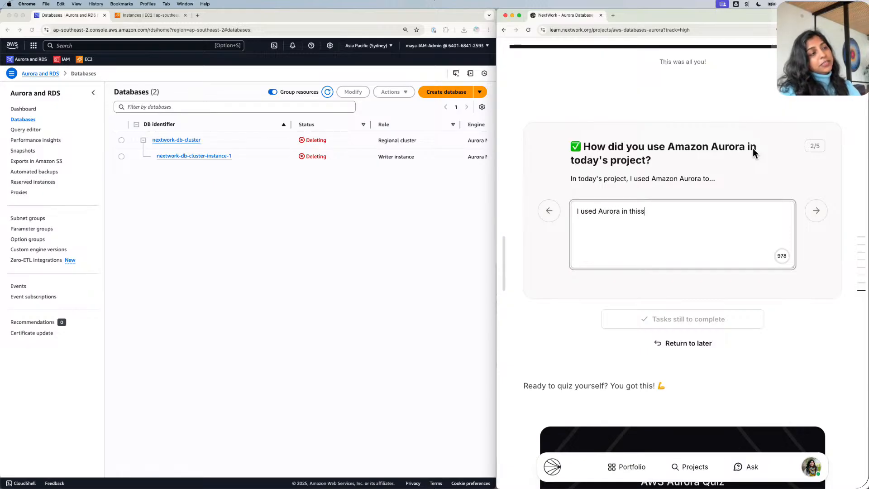
{"action": "key", "text": "BackSpace"}
{"action": "type", "text": "pro"}
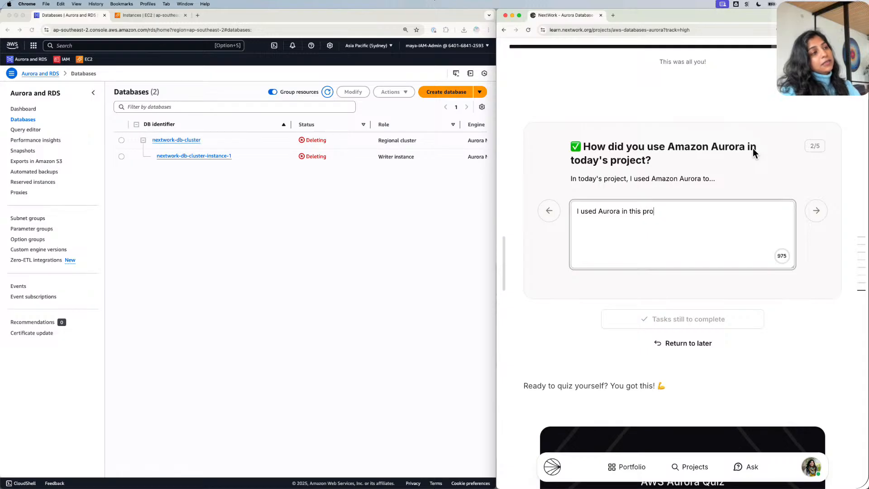
{"action": "type", "text": "ject to"}
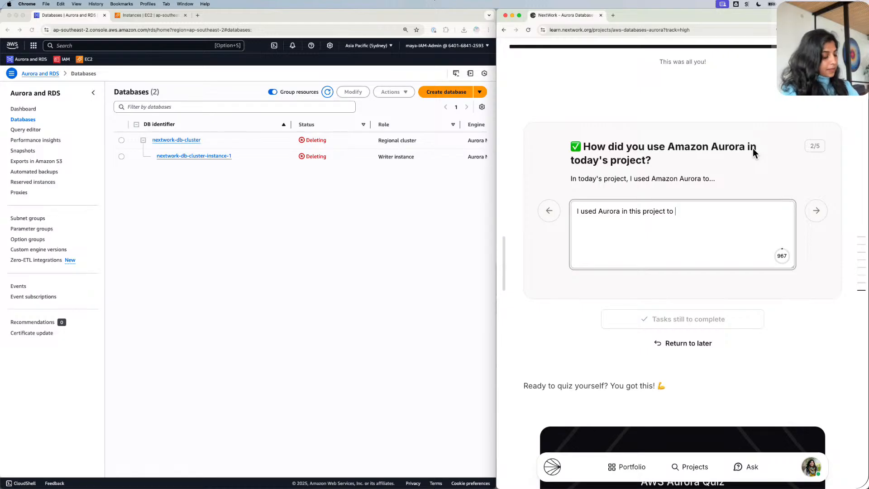
{"action": "type", "text": "connect with "}
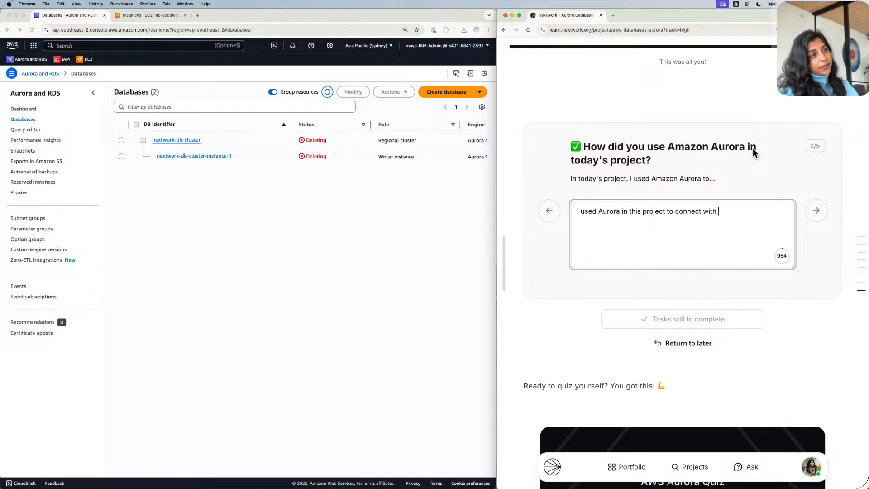
{"action": "type", "text": "an EC2 "}
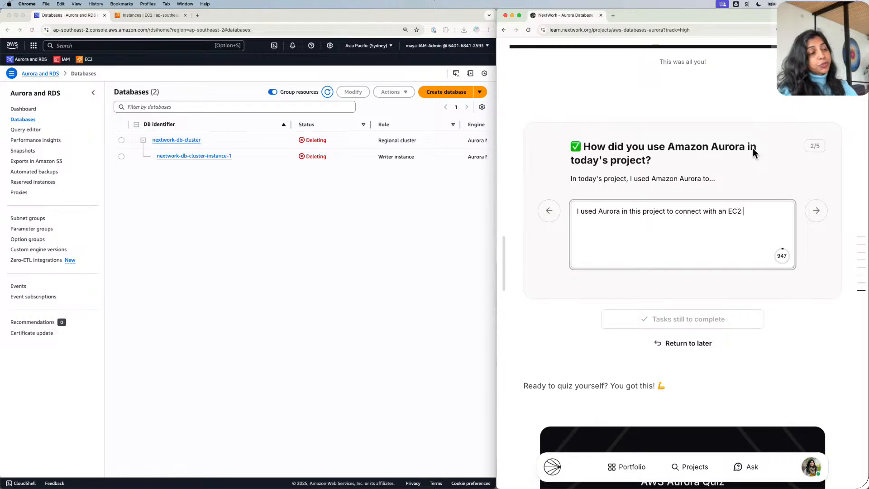
{"action": "type", "text": "instance."}
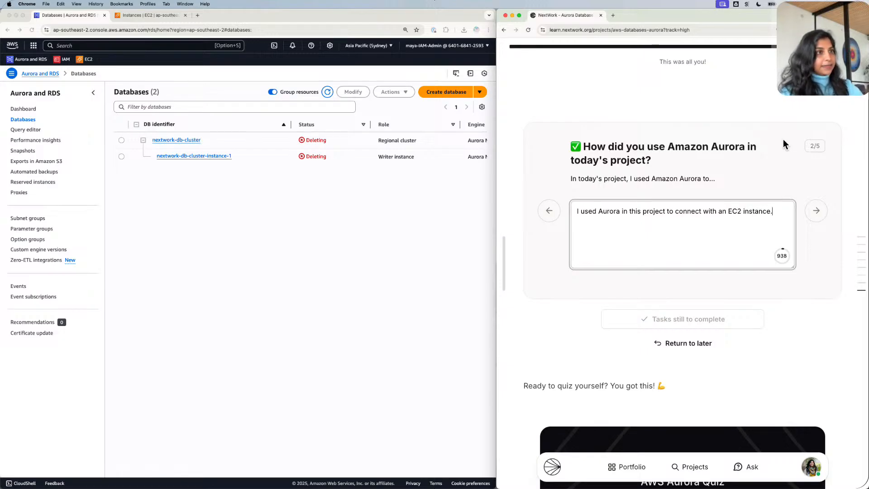
Answer the unexpected-thing question with "One thing I didn't expect in this project was how expensive it can be to do run a database.".
{"action": "left_click", "coordinate": [816, 210]}
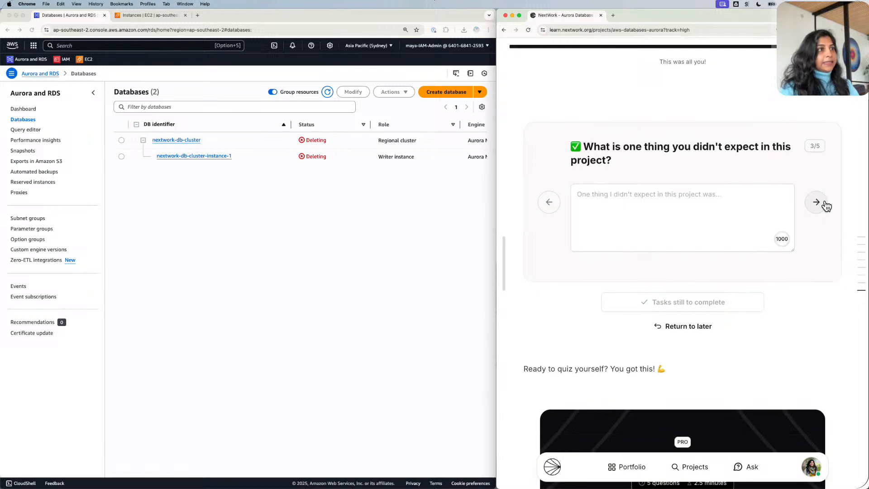
{"action": "left_click", "coordinate": [727, 201]}
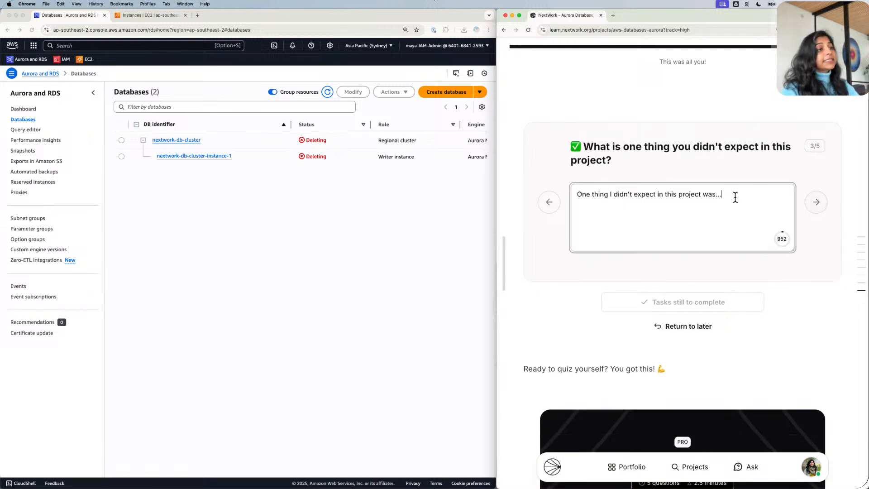
{"action": "key", "text": "BackSpace"}
{"action": "key", "text": "BackSpace"}
{"action": "key", "text": "BackSpace"}
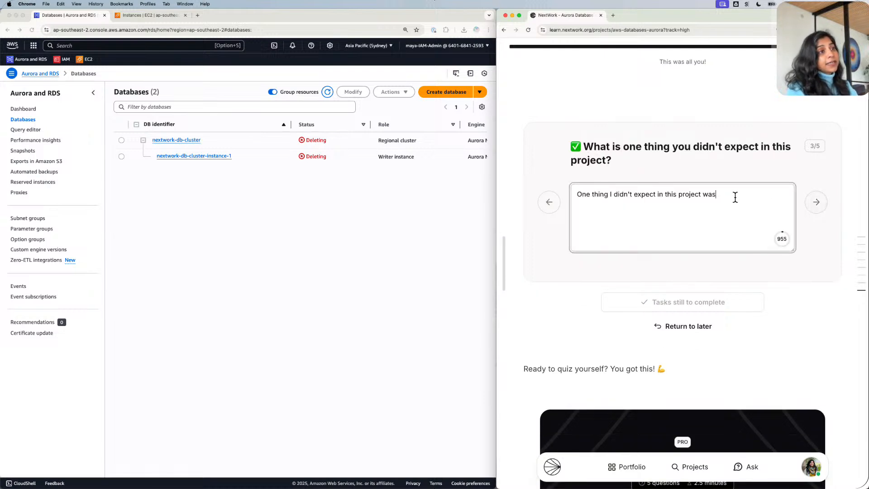
{"action": "type", "text": "how "}
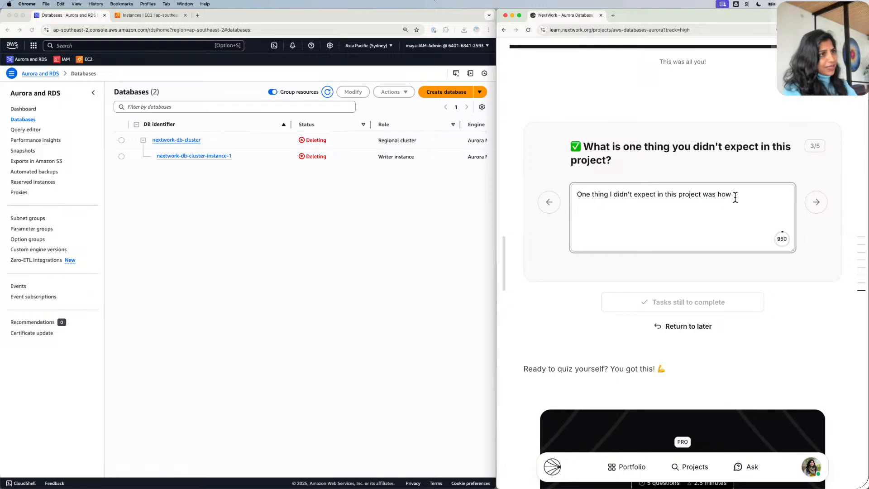
{"action": "type", "text": "expensiv"}
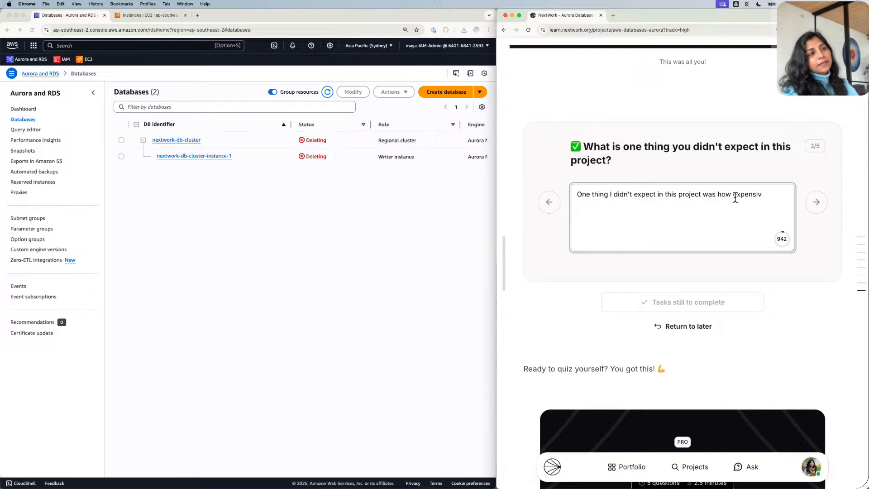
{"action": "type", "text": "e it can be to do "}
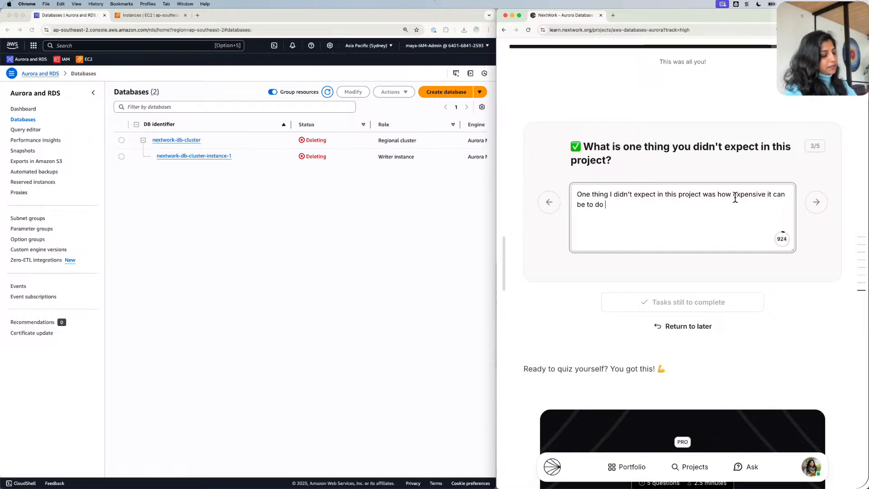
{"action": "type", "text": "c"}
{"action": "key", "text": "BackSpace"}
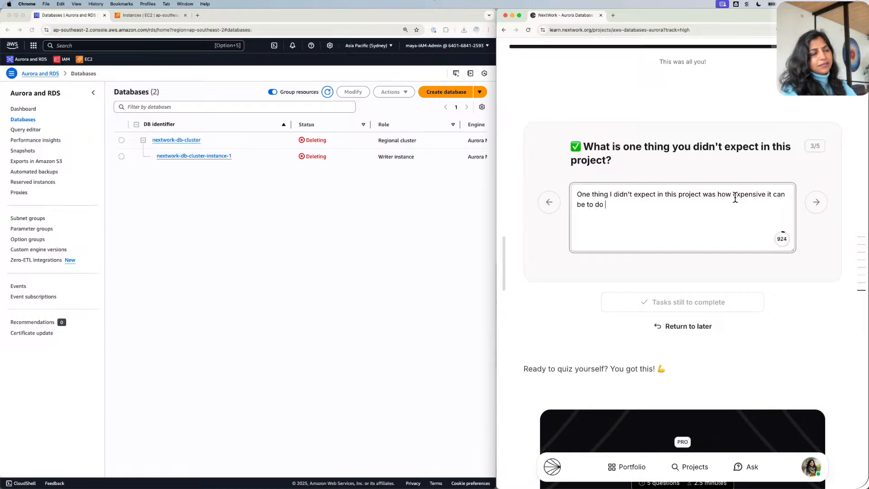
{"action": "type", "text": "run a da"}
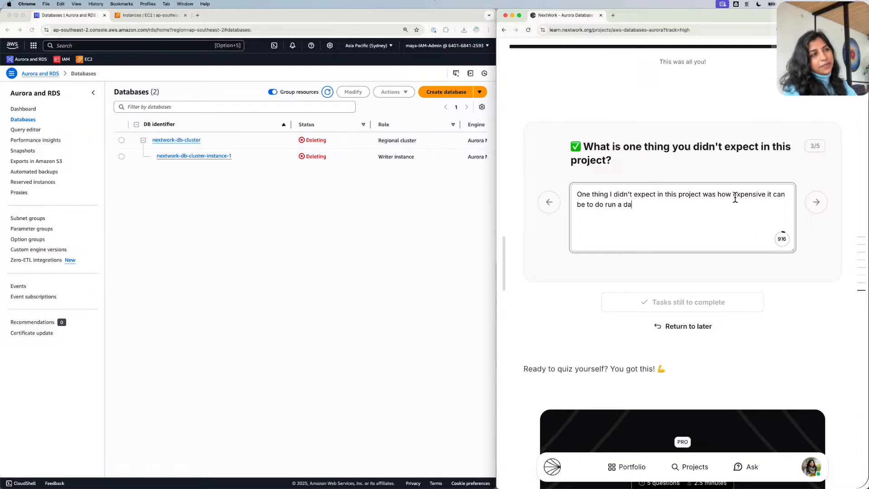
{"action": "type", "text": "tabase."}
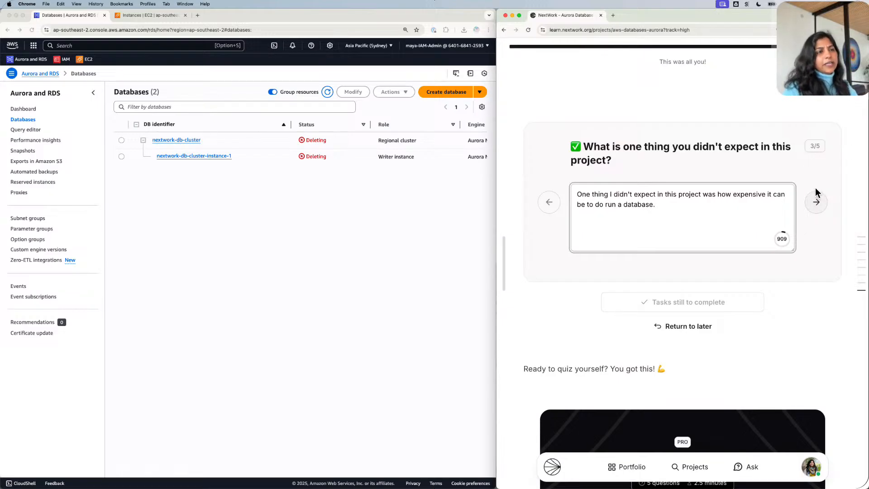
Answer "How much time did this project take you?" with "This project took me 1 hour.".
{"action": "left_click", "coordinate": [818, 199]}
{"action": "left_click", "coordinate": [730, 200]}
{"action": "type", "text": "How much time did this project take you?"}
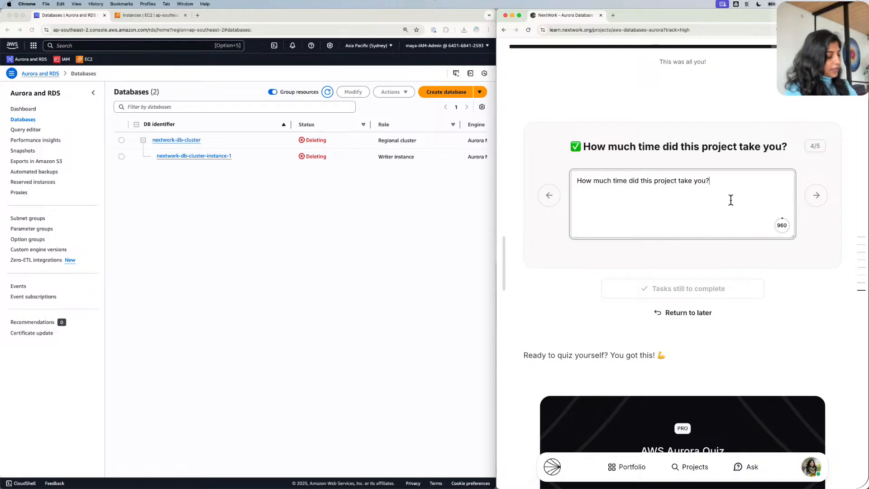
{"action": "key", "text": "super+a"}
{"action": "type", "text": "Th"}
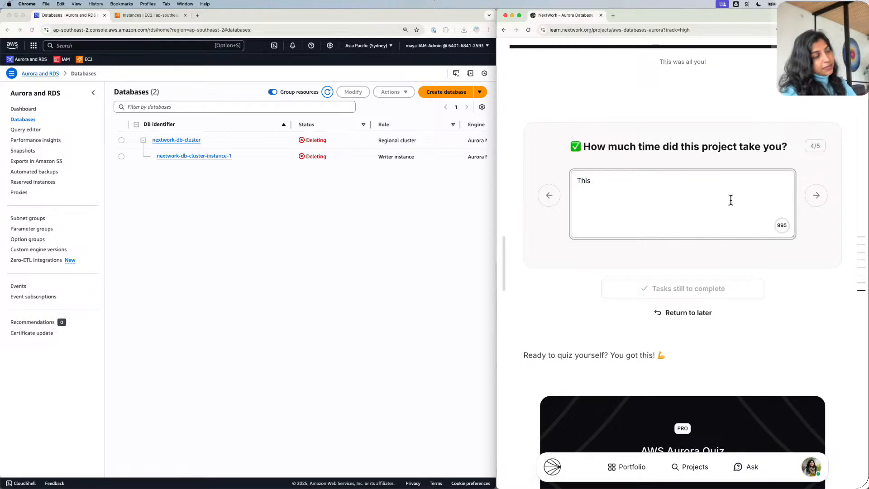
{"action": "type", "text": "ook "}
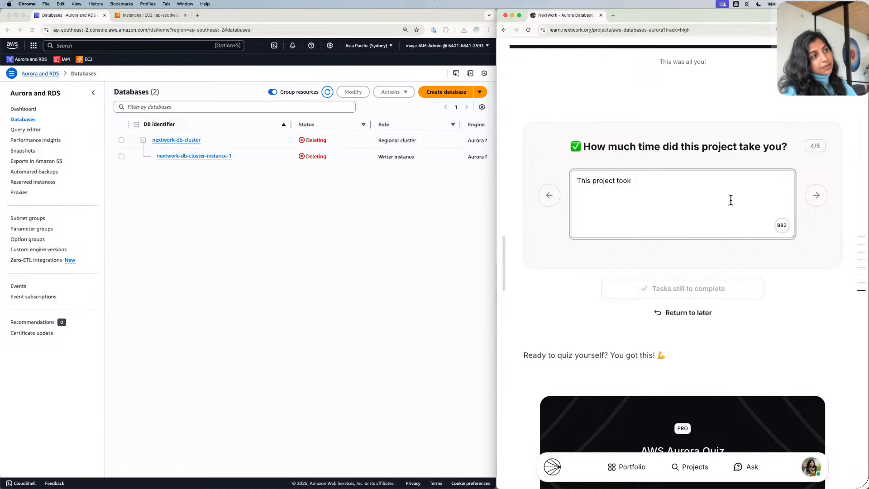
{"action": "type", "text": "me 1 hours."}
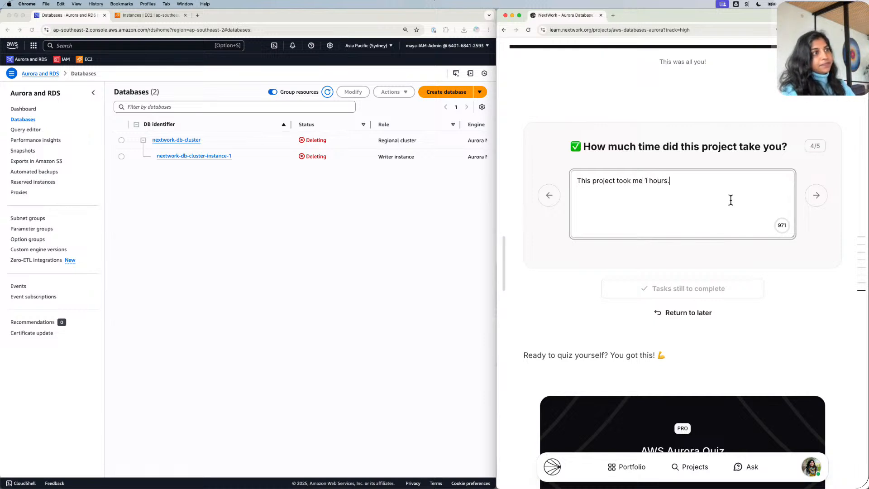
{"action": "key", "text": "BackSpace"}
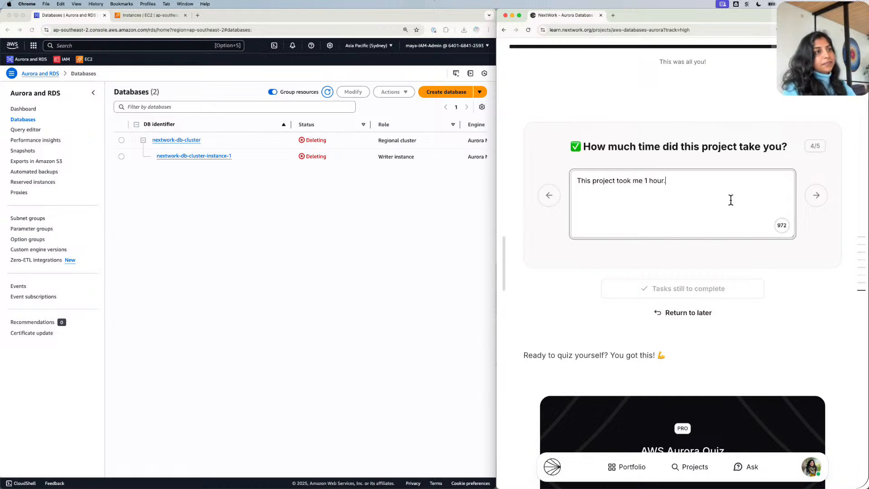
In the final feedback template, complete the first sentence as "I chose to do this project today because I am learning AWS.".
{"action": "left_click", "coordinate": [815, 195]}
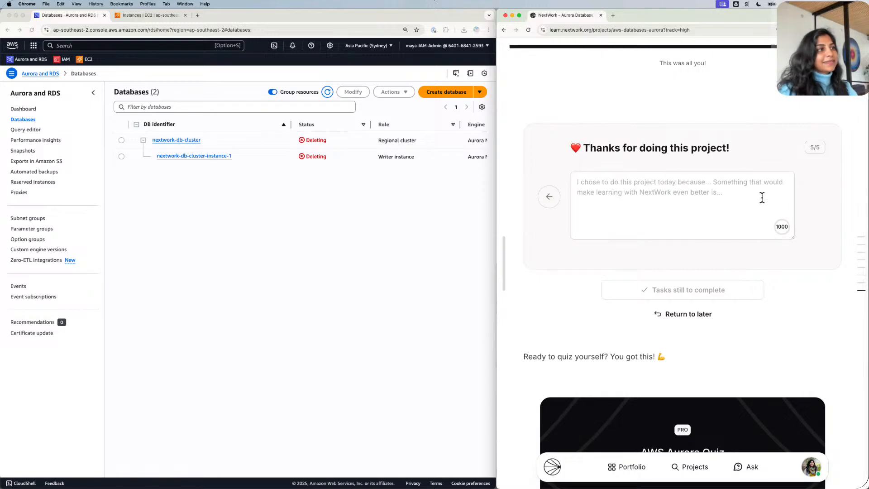
{"action": "left_click", "coordinate": [761, 197]}
{"action": "left_click", "coordinate": [714, 178]}
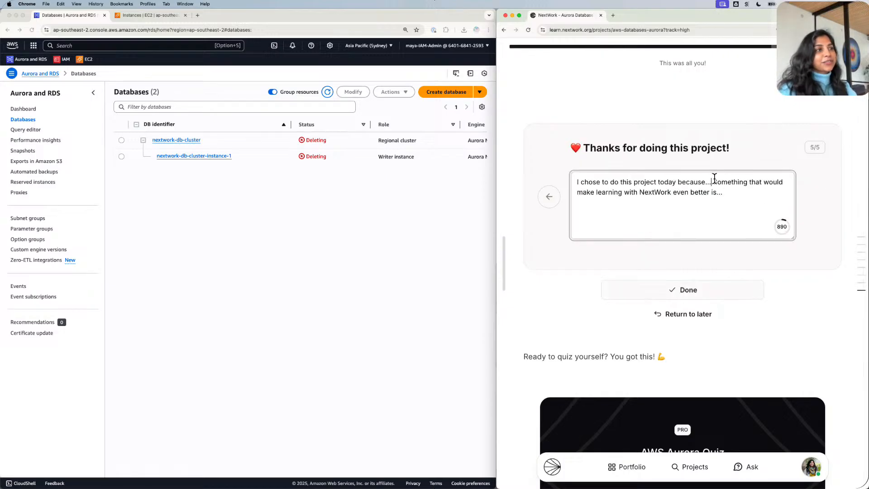
{"action": "key", "text": "BackSpace"}
{"action": "key", "text": "BackSpace"}
{"action": "key", "text": "BackSpace"}
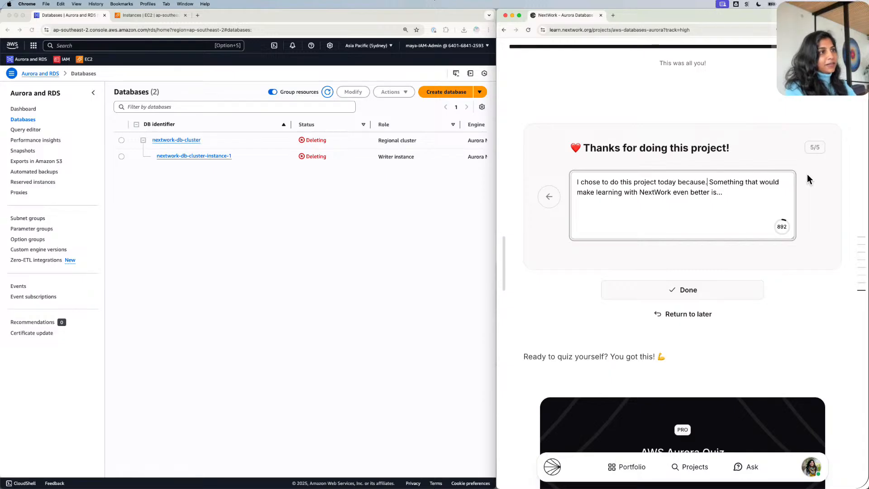
{"action": "type", "text": "I a"}
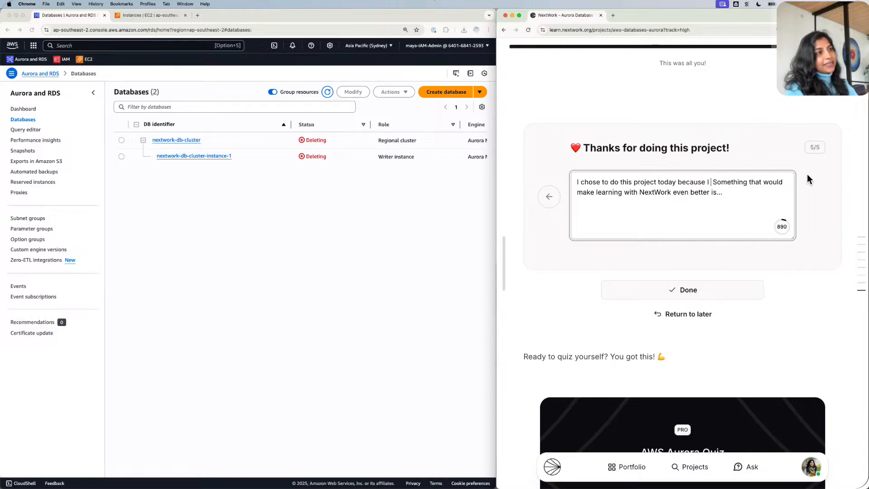
{"action": "type", "text": "m learning "}
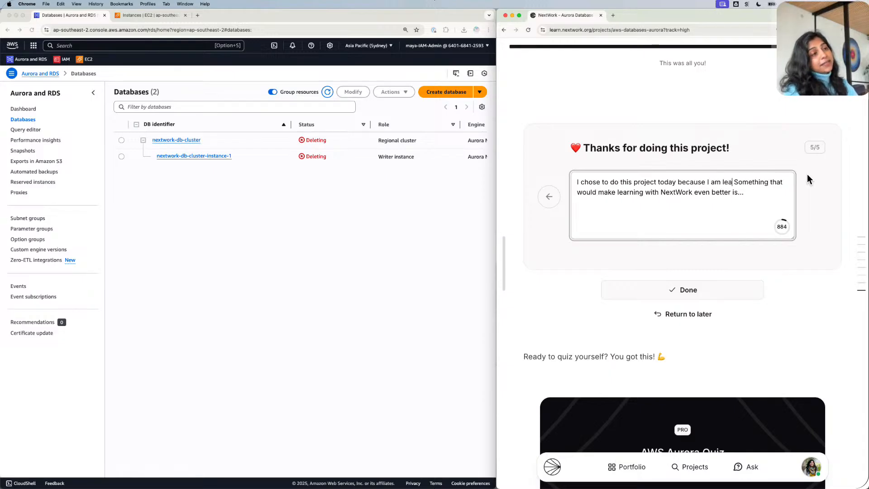
{"action": "type", "text": "AWS."}
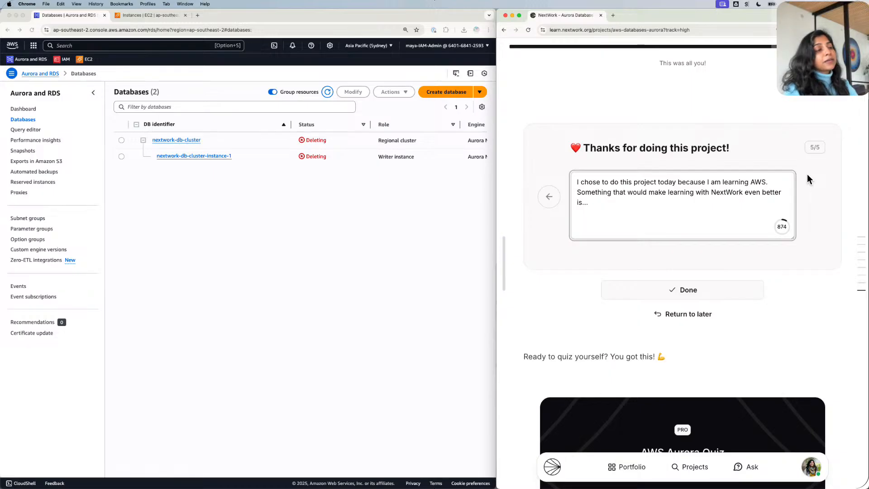
Complete the feedback sentence on making learning with NextWork even better with "doing more projects together.".
{"action": "key", "text": "BackSpace"}
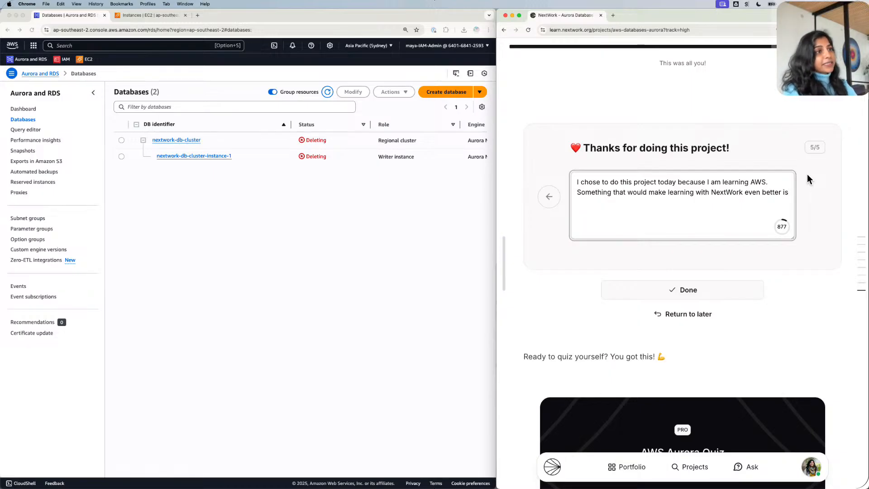
{"action": "type", "text": "doing mor"}
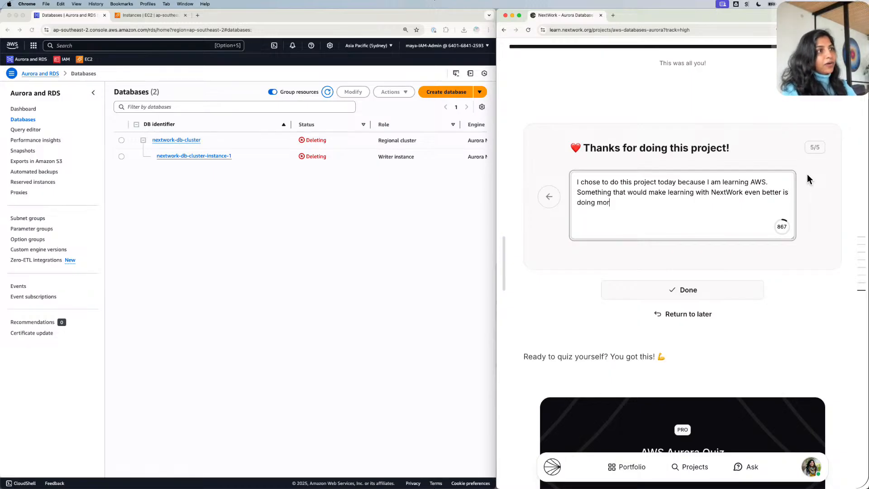
{"action": "type", "text": "e m"}
{"action": "type", "text": "rojects "}
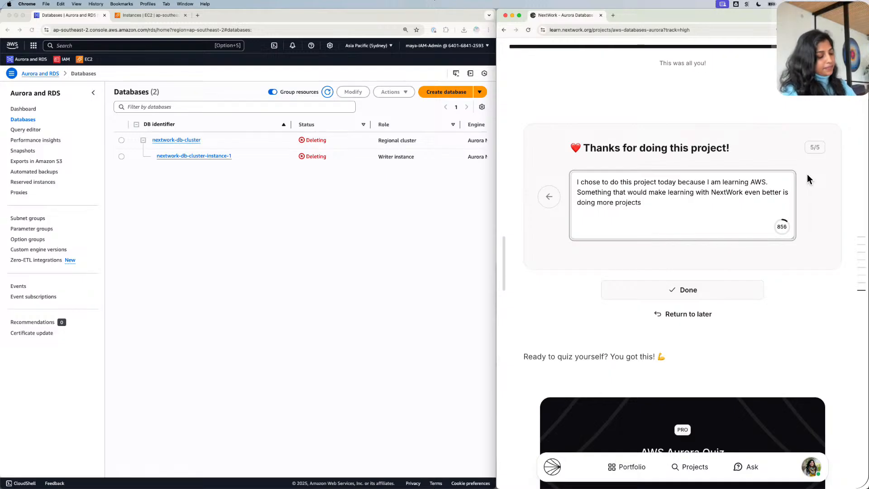
{"action": "type", "text": "together"}
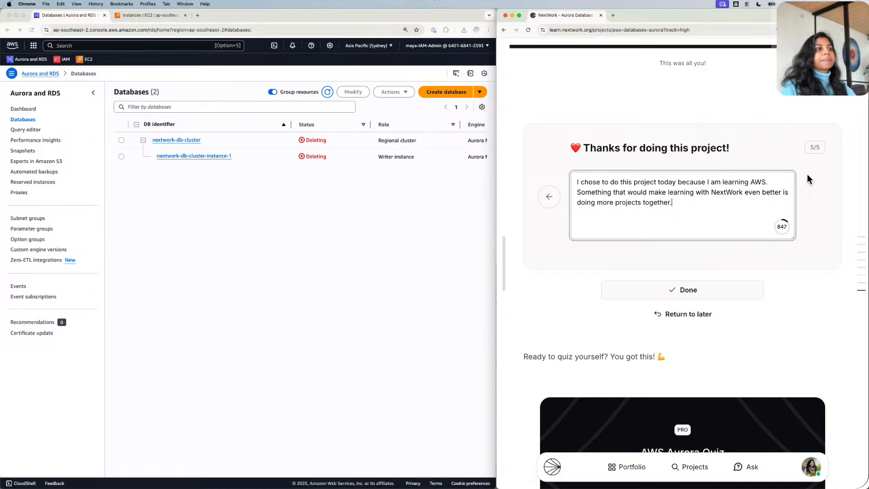
End the final feedback text with a period and submit the answer to the "Thanks for doing this project!" task.
{"action": "type", "text": "."}
{"action": "left_click", "coordinate": [729, 283]}
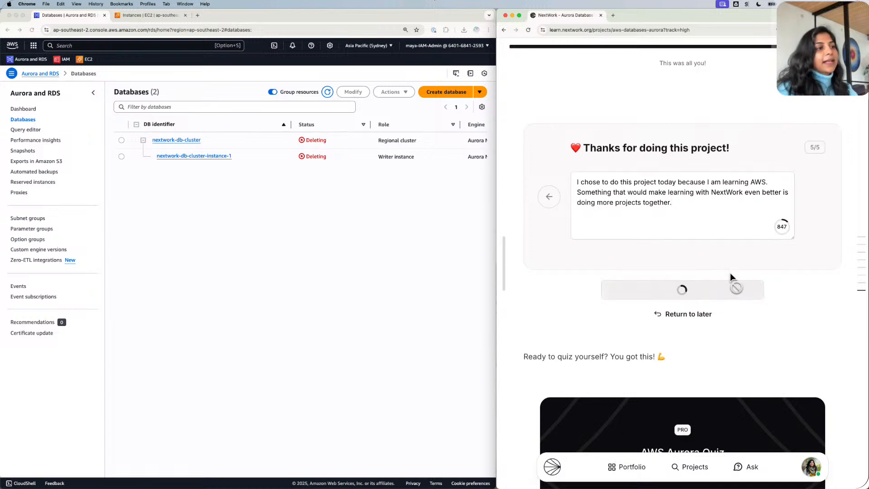
{"action": "scroll", "coordinate": [776, 279], "scroll_direction": "down", "scroll_amount": 1}
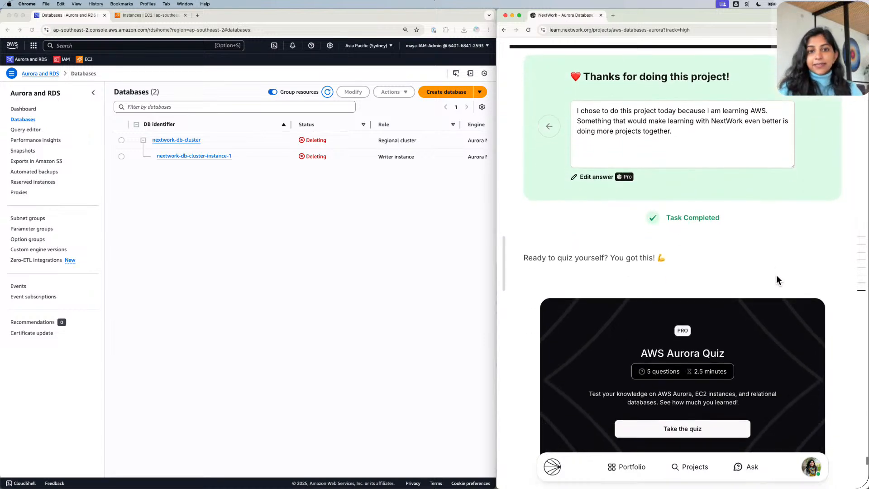
Start the AWS Aurora Quiz and answer question 1 with A, "To separate read and write operations for better performance and redundancy.".
{"action": "scroll", "coordinate": [776, 279], "scroll_direction": "down", "scroll_amount": 1}
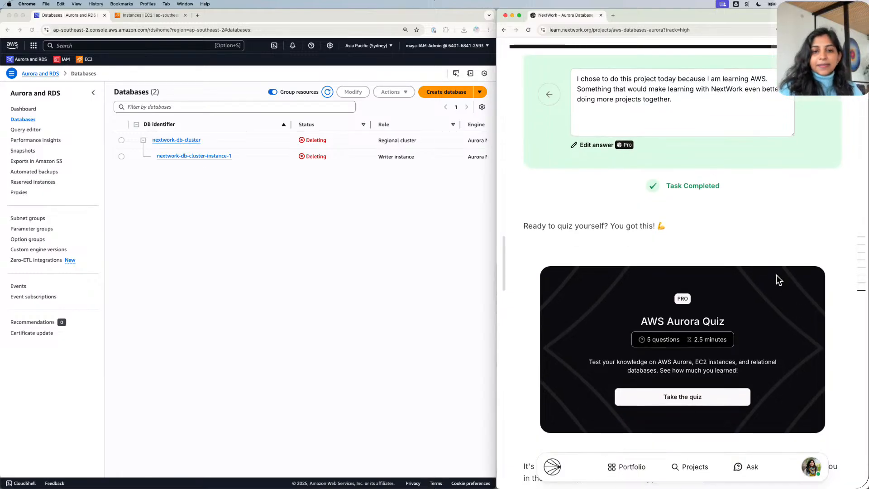
{"action": "scroll", "coordinate": [775, 275], "scroll_direction": "down", "scroll_amount": 1}
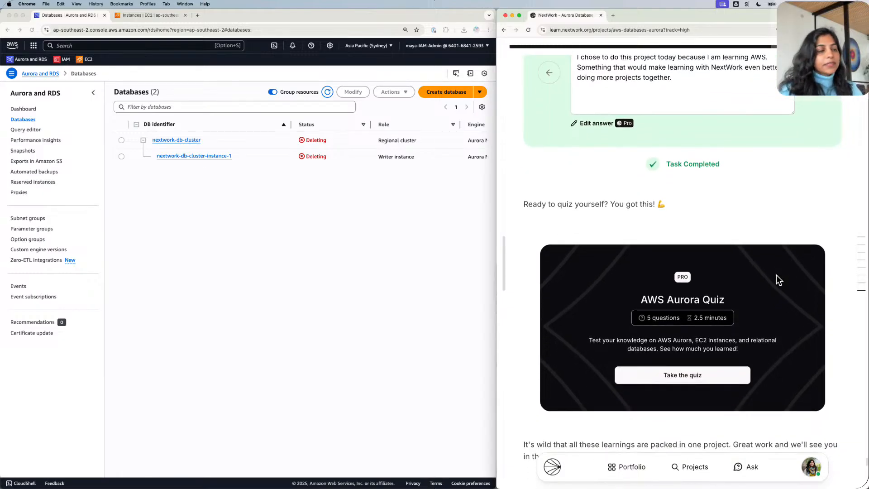
{"action": "scroll", "coordinate": [776, 275], "scroll_direction": "down", "scroll_amount": 1}
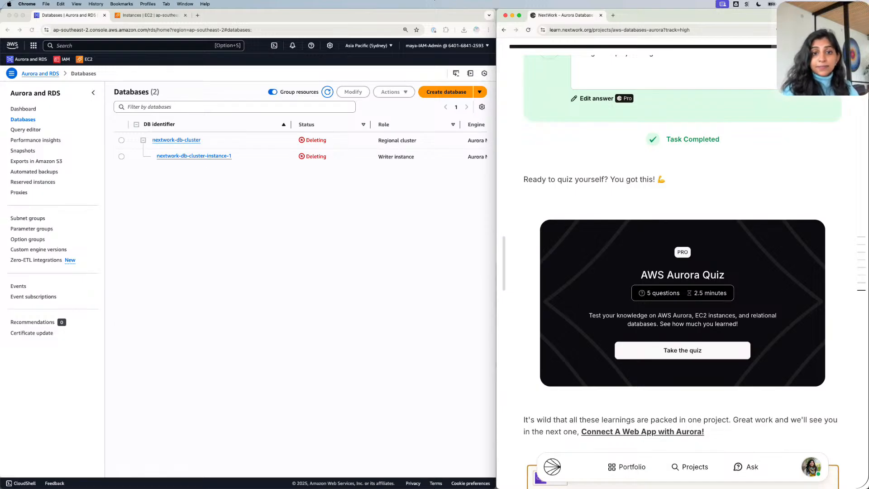
{"action": "left_click", "coordinate": [686, 346]}
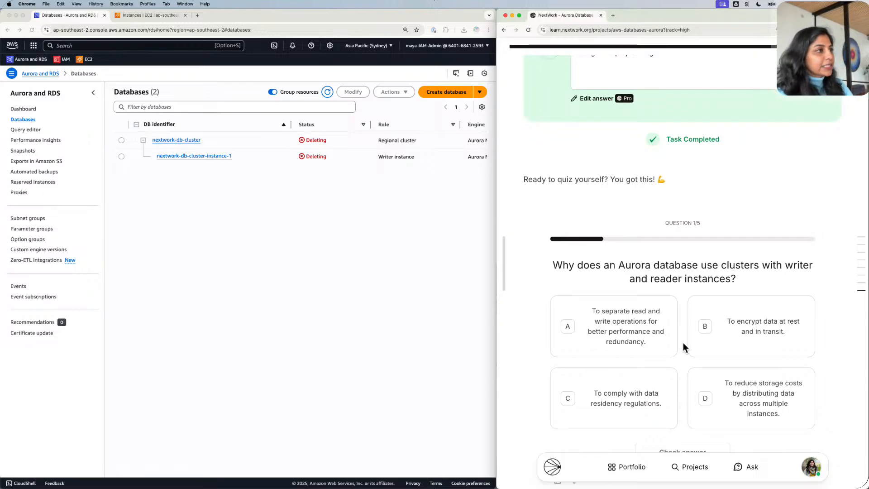
{"action": "scroll", "coordinate": [682, 347], "scroll_direction": "down", "scroll_amount": 3}
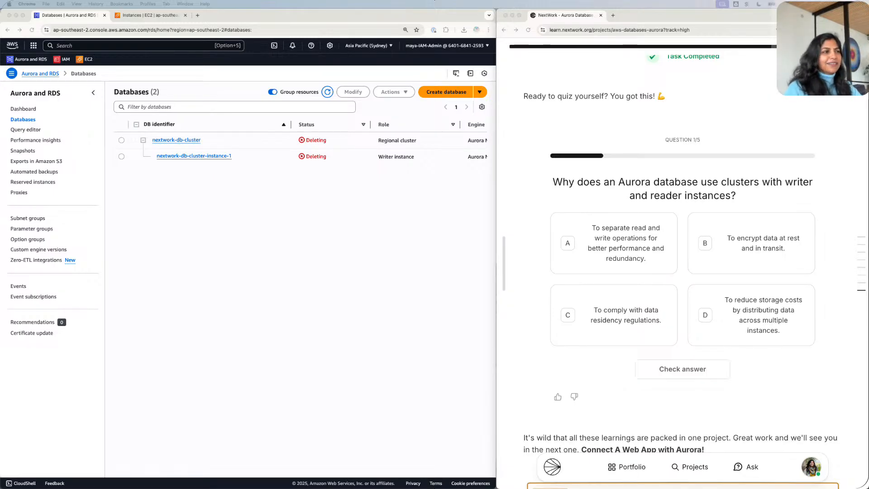
{"action": "left_click", "coordinate": [641, 242]}
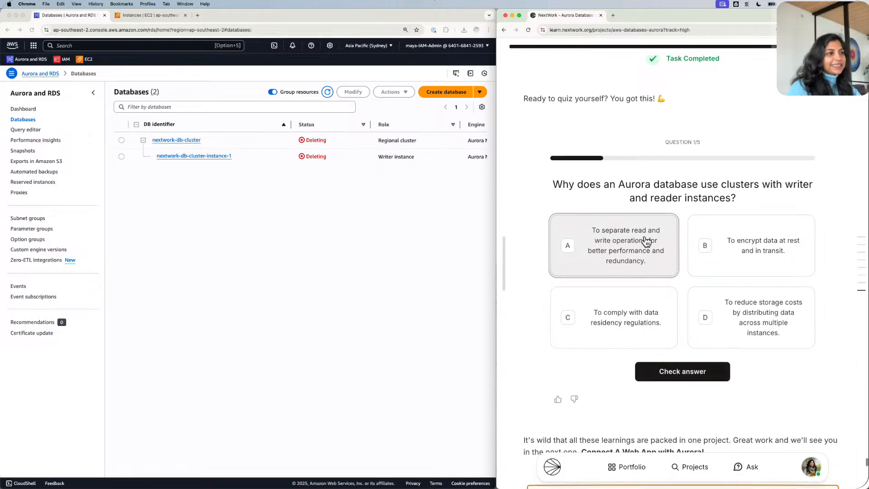
{"action": "scroll", "coordinate": [640, 294], "scroll_direction": "down", "scroll_amount": 1}
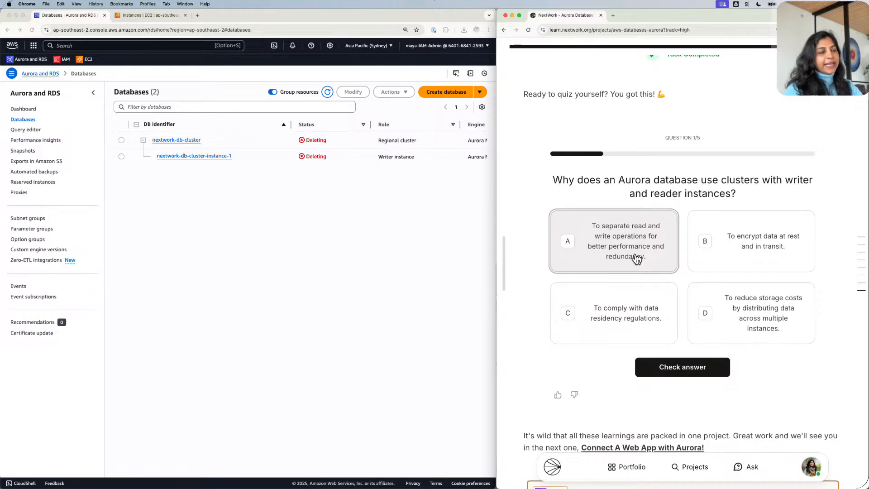
{"action": "left_click", "coordinate": [706, 366]}
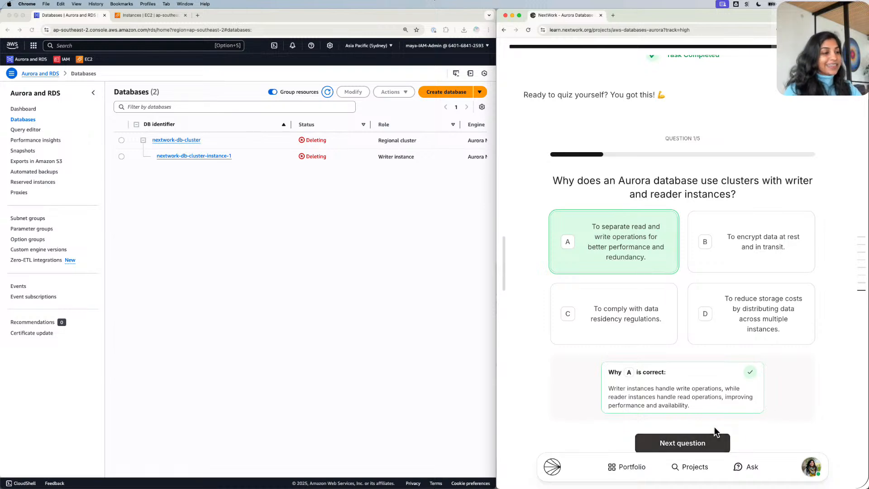
Answer quiz question 2 on IAM users with B, "To avoid using the root user for everyday tasks, enhancing security.".
{"action": "left_click", "coordinate": [714, 439]}
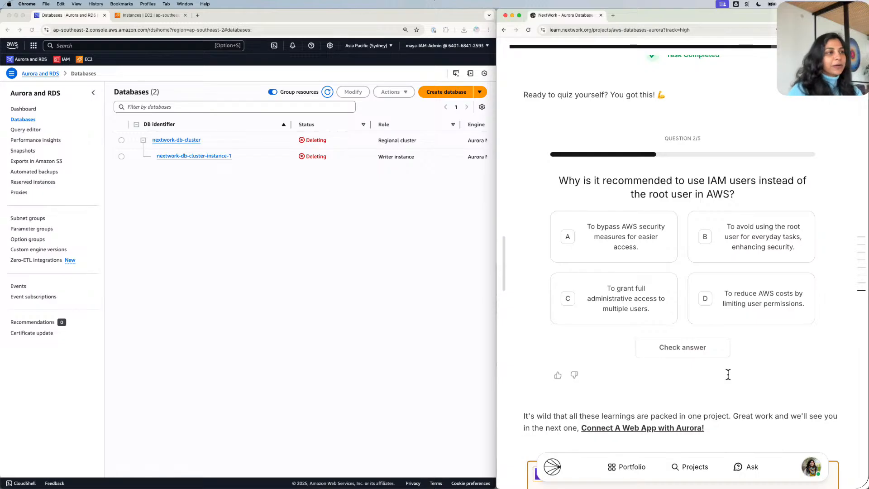
{"action": "left_click", "coordinate": [735, 219]}
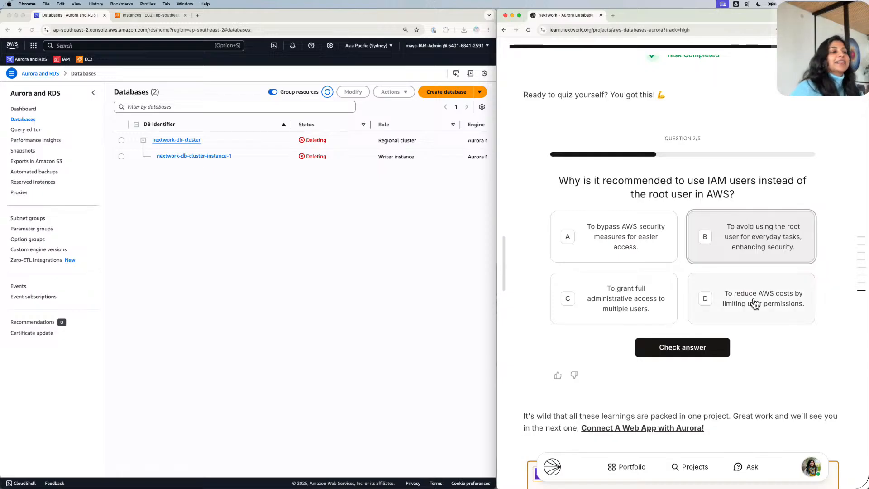
{"action": "left_click", "coordinate": [686, 345]}
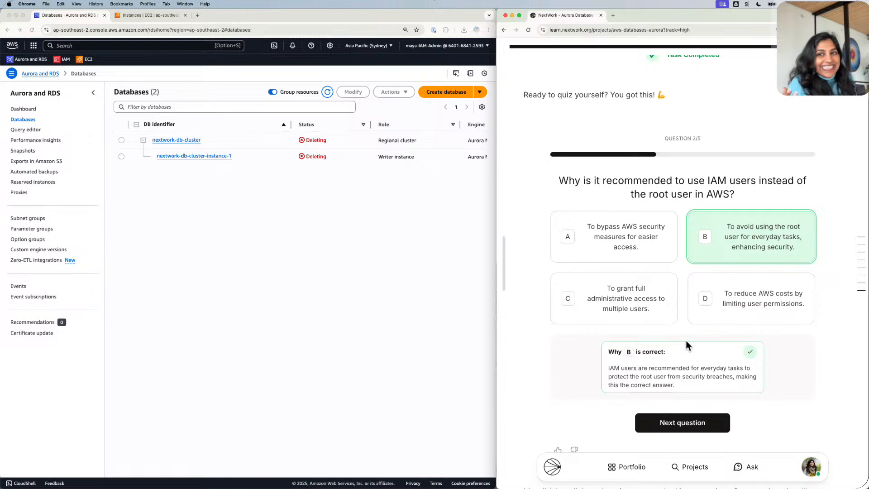
Answer quiz question 3 on the purpose of a key pair with C, "To securely log in to your EC2 instance.".
{"action": "left_click", "coordinate": [685, 425]}
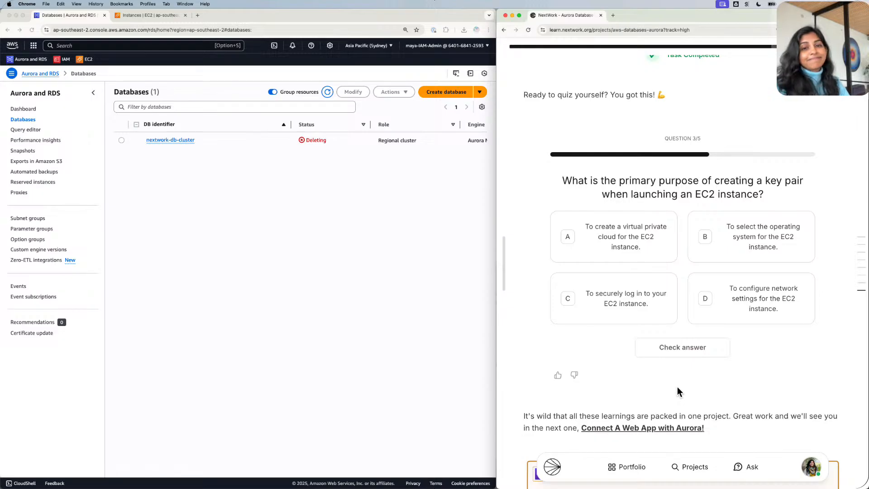
{"action": "left_click", "coordinate": [588, 294]}
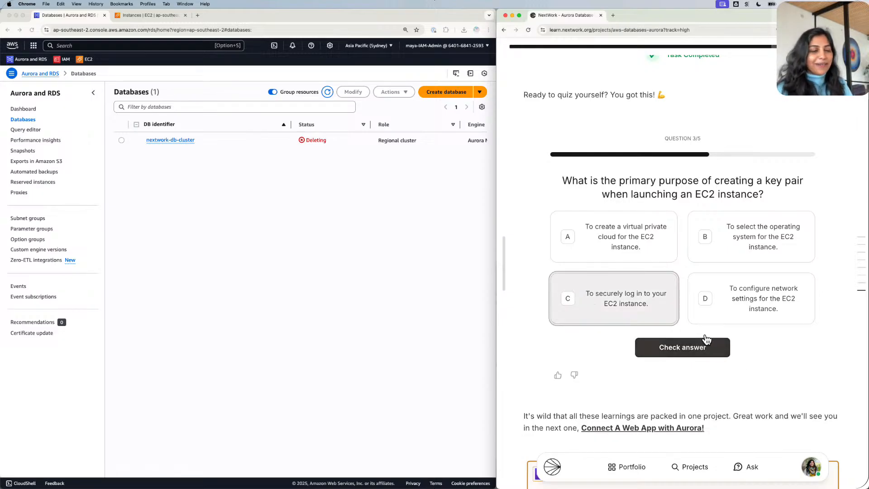
{"action": "left_click", "coordinate": [703, 345]}
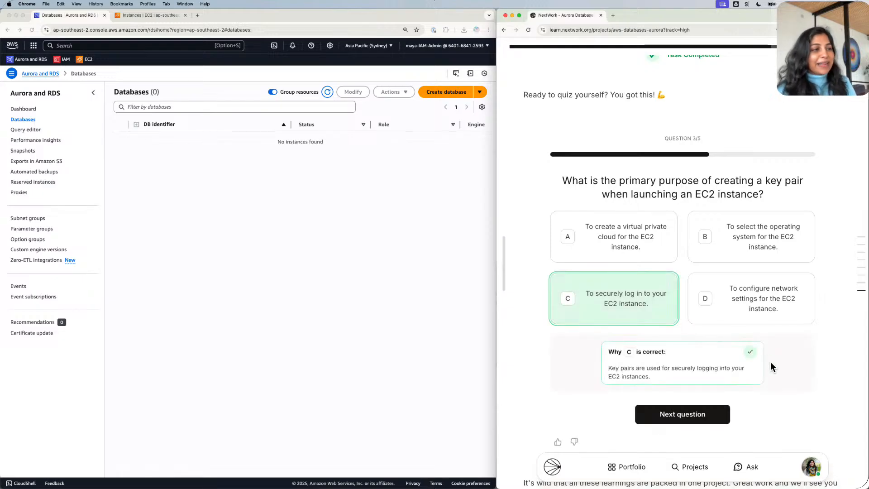
Answer quiz question 4 on why an EC2 instance is needed with A, "To host a web application server.".
{"action": "left_click", "coordinate": [719, 418]}
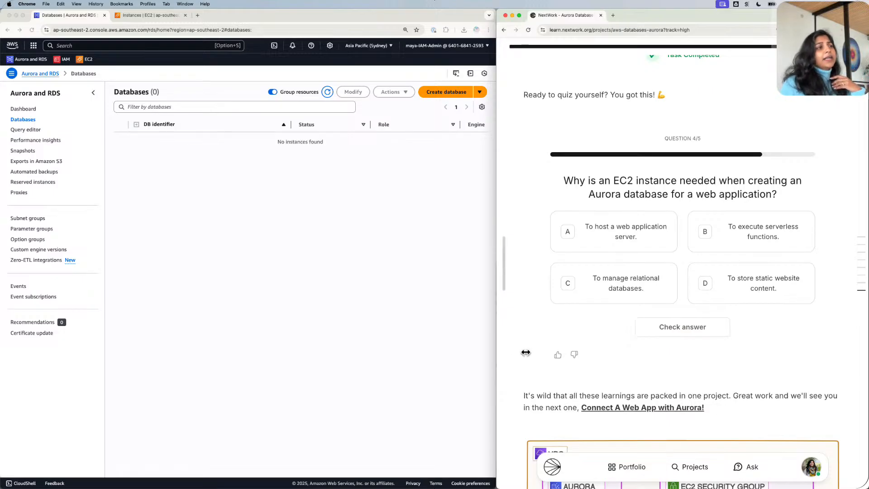
{"action": "left_click", "coordinate": [627, 232]}
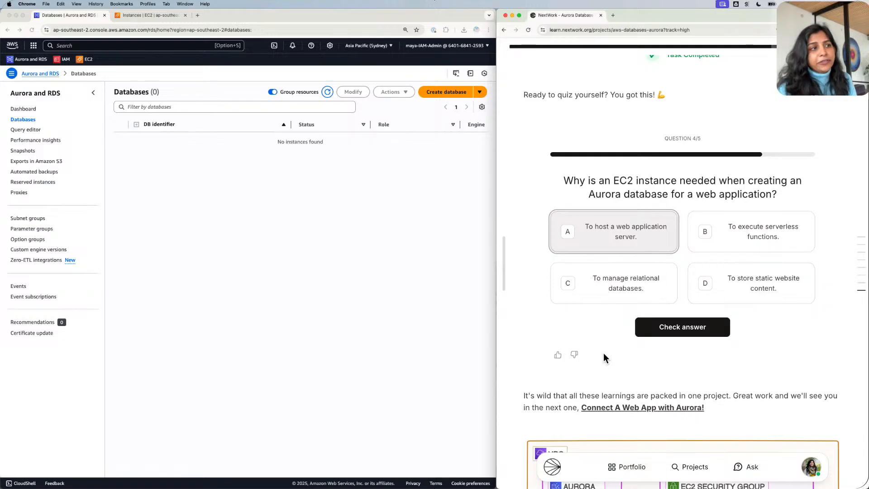
{"action": "left_click", "coordinate": [662, 330]}
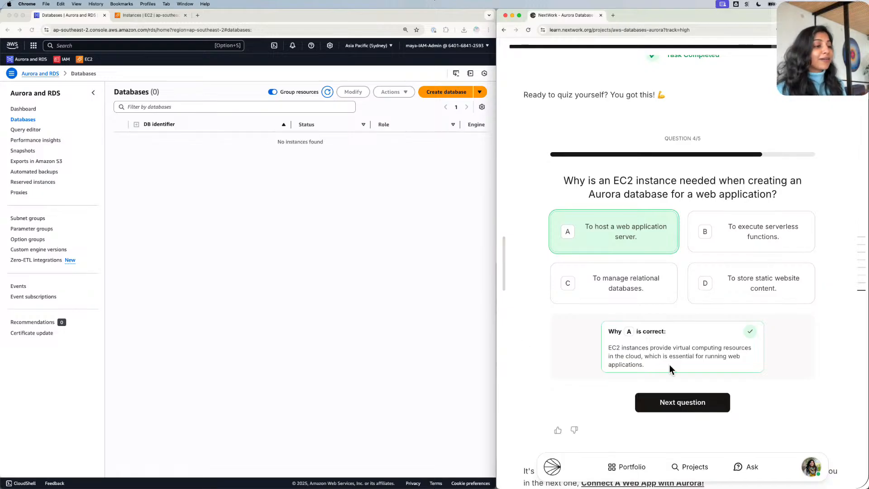
Answer quiz question 5 with B, "When you need a large-scale database with peak performance and high uptime," and complete the quiz.
{"action": "left_click", "coordinate": [709, 395]}
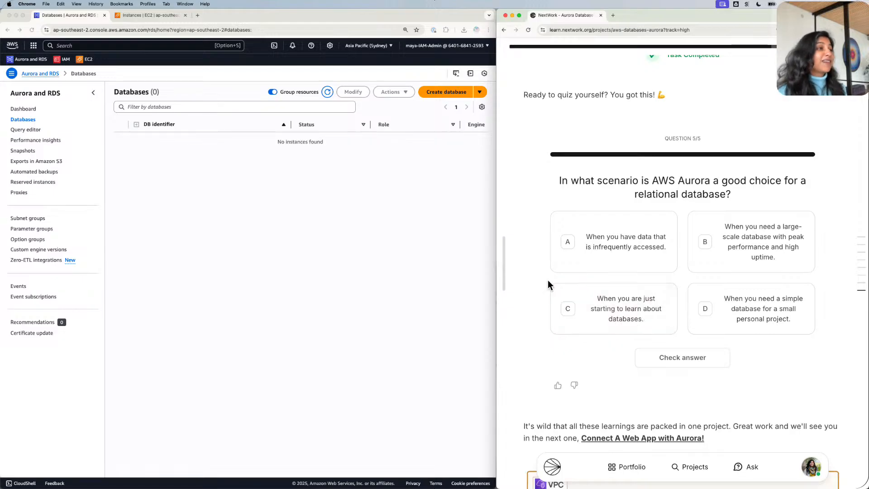
{"action": "scroll", "coordinate": [545, 284], "scroll_direction": "up", "scroll_amount": 1}
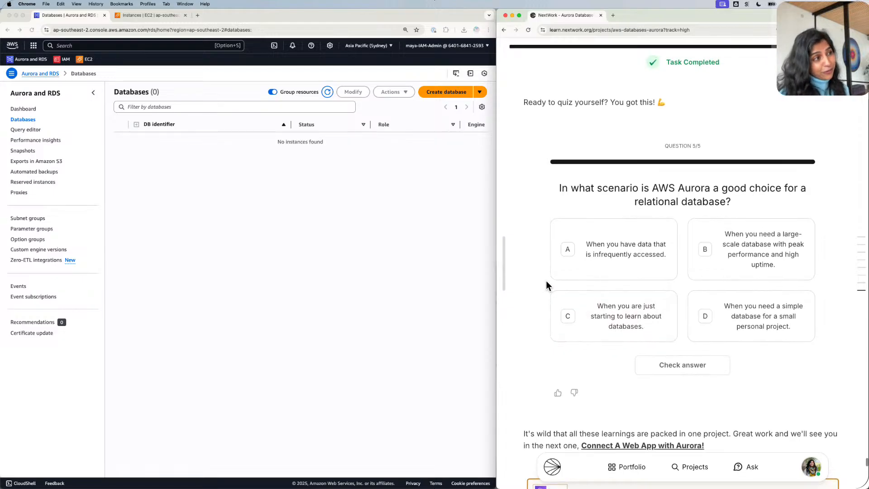
{"action": "scroll", "coordinate": [586, 258], "scroll_direction": "down", "scroll_amount": 1}
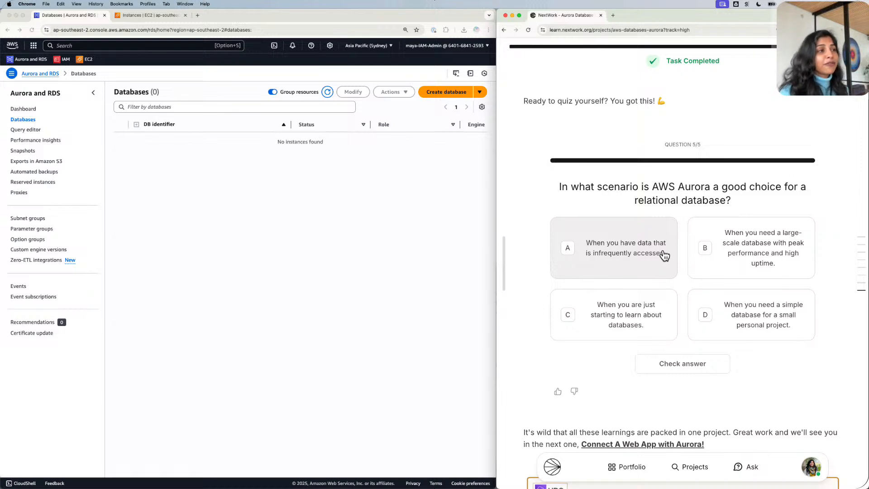
{"action": "left_click", "coordinate": [753, 262]}
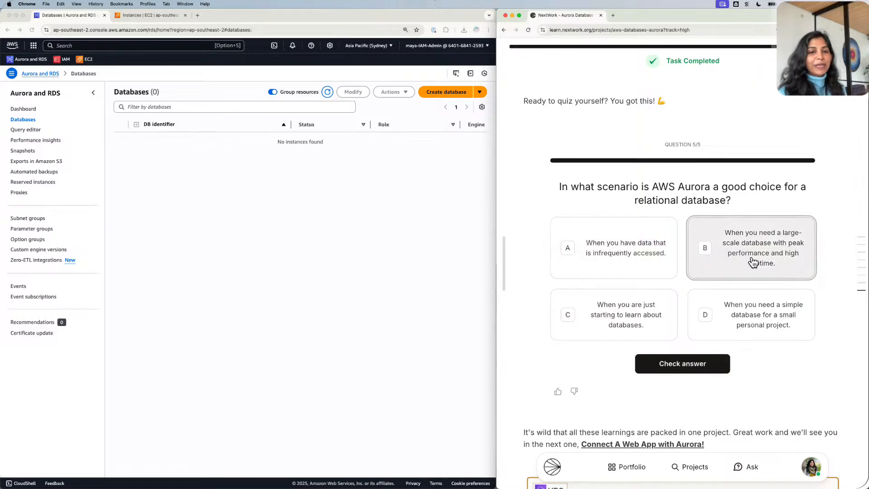
{"action": "left_click", "coordinate": [694, 364]}
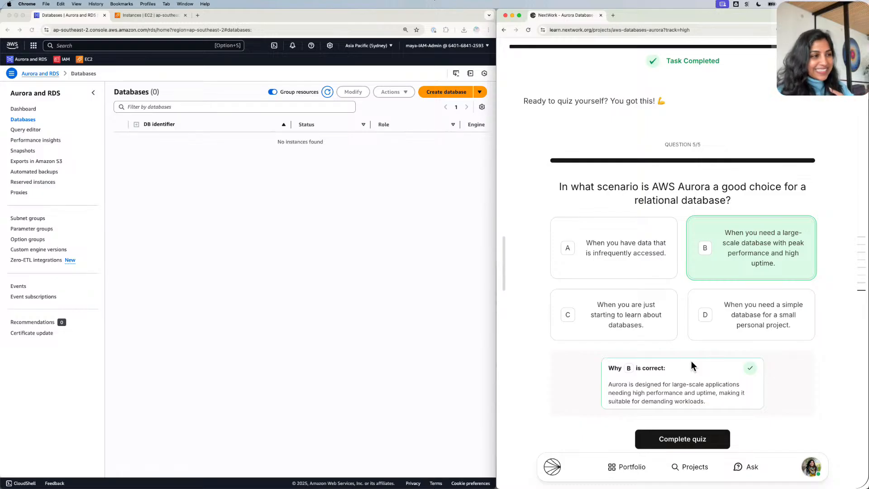
{"action": "scroll", "coordinate": [691, 360], "scroll_direction": "down", "scroll_amount": 2}
{"action": "left_click", "coordinate": [692, 375]}
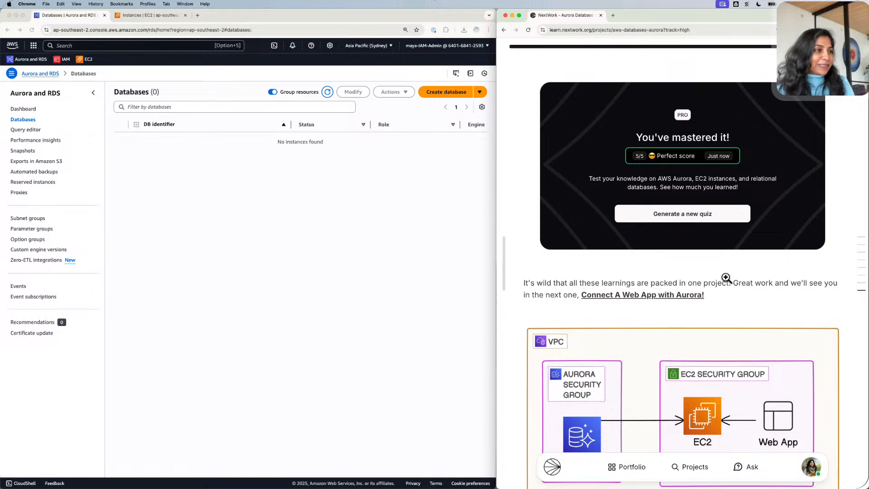
Review the Connect A Web App with Aurora preview and the instructions for finding incomplete tasks, and bring up the guide's contents menu.
{"action": "scroll", "coordinate": [778, 267], "scroll_direction": "down", "scroll_amount": 1}
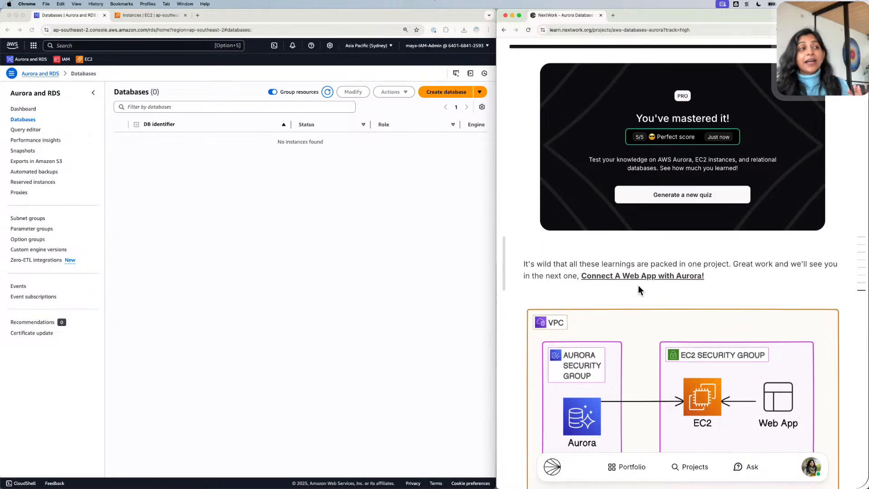
{"action": "scroll", "coordinate": [638, 286], "scroll_direction": "down", "scroll_amount": 3}
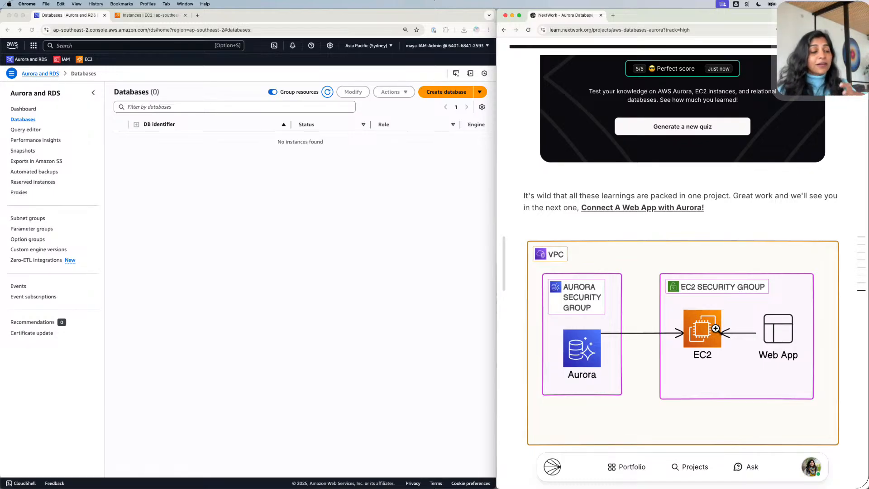
{"action": "scroll", "coordinate": [715, 328], "scroll_direction": "down", "scroll_amount": 2}
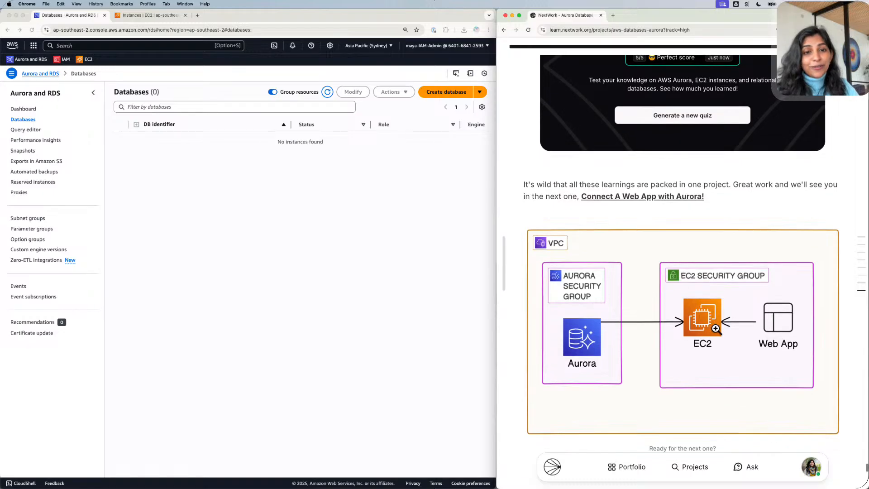
{"action": "scroll", "coordinate": [715, 328], "scroll_direction": "down", "scroll_amount": 2}
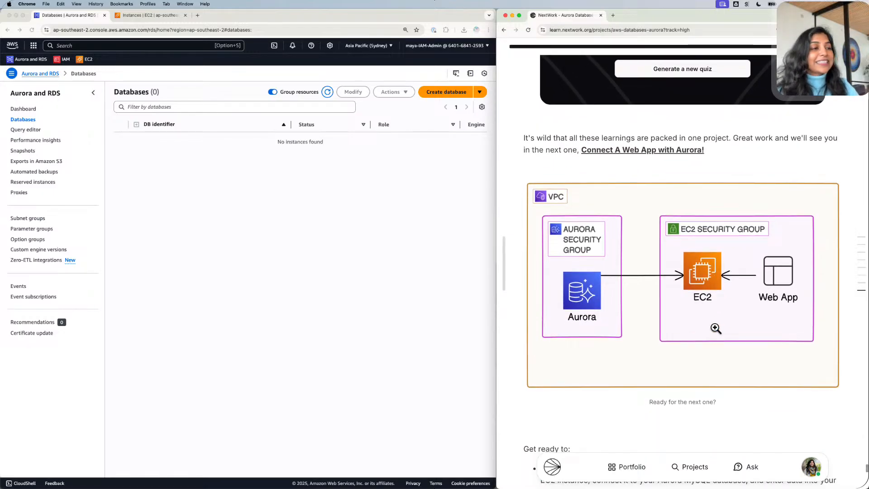
{"action": "scroll", "coordinate": [715, 328], "scroll_direction": "down", "scroll_amount": 5}
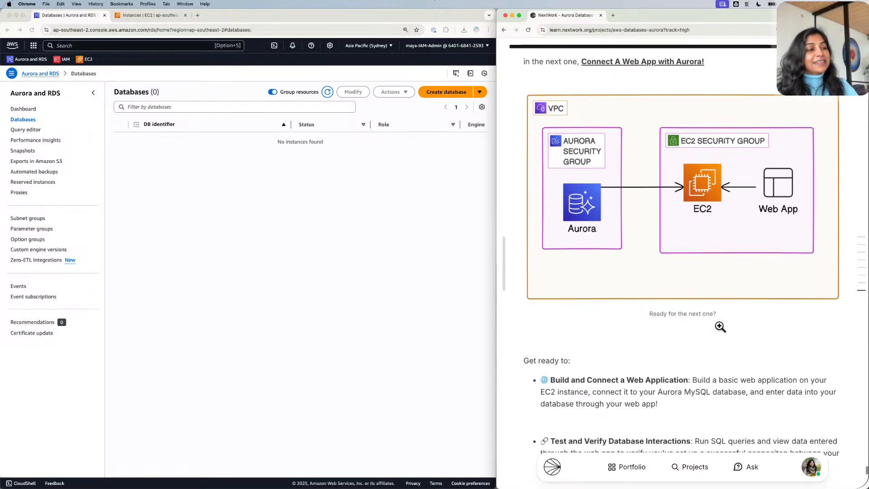
{"action": "scroll", "coordinate": [719, 325], "scroll_direction": "down", "scroll_amount": 4}
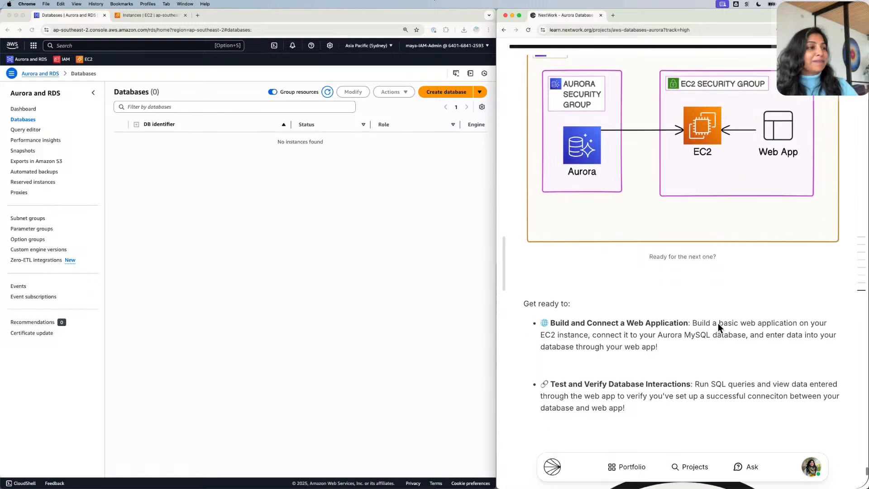
{"action": "scroll", "coordinate": [717, 324], "scroll_direction": "down", "scroll_amount": 5}
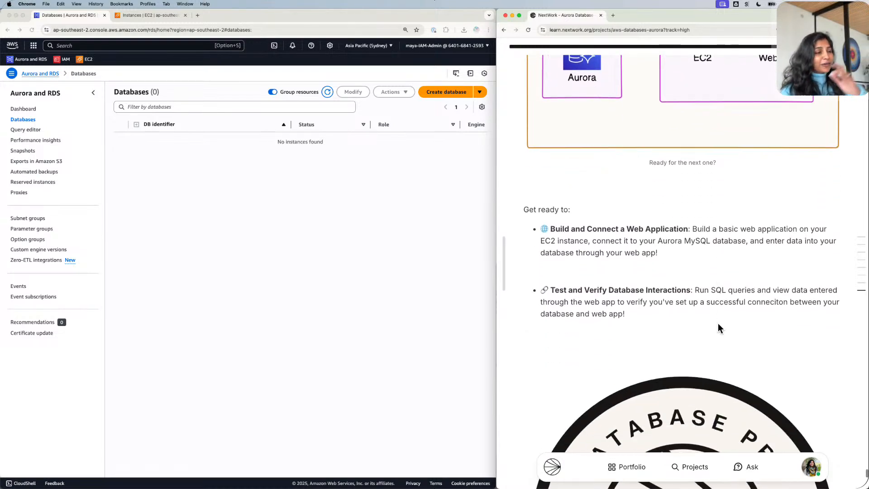
{"action": "scroll", "coordinate": [718, 324], "scroll_direction": "down", "scroll_amount": 7}
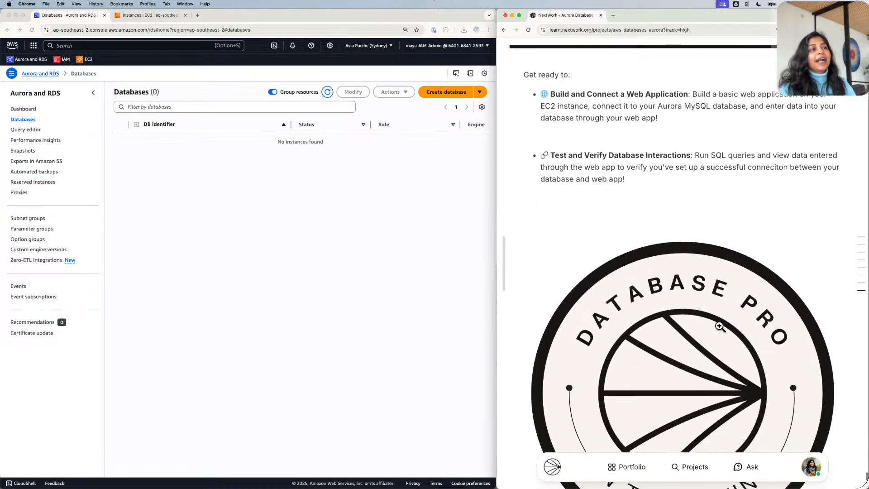
{"action": "scroll", "coordinate": [719, 326], "scroll_direction": "down", "scroll_amount": 18}
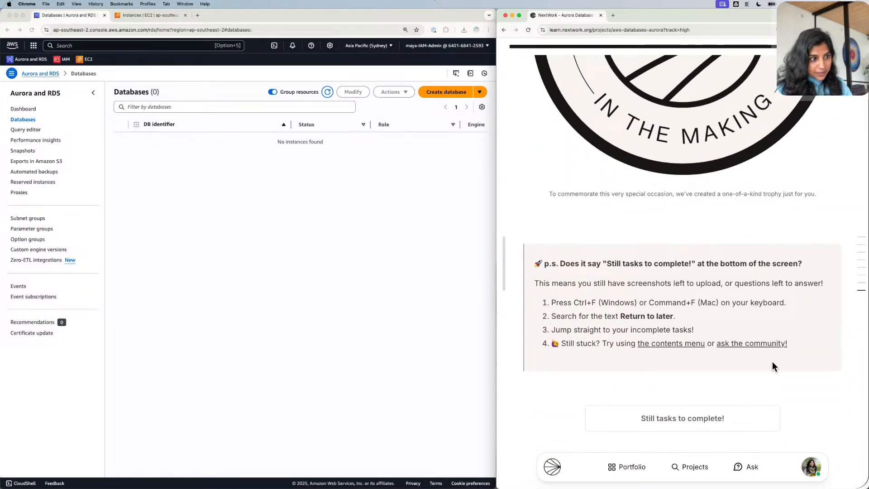
{"action": "mouse_move", "coordinate": [861, 275]}
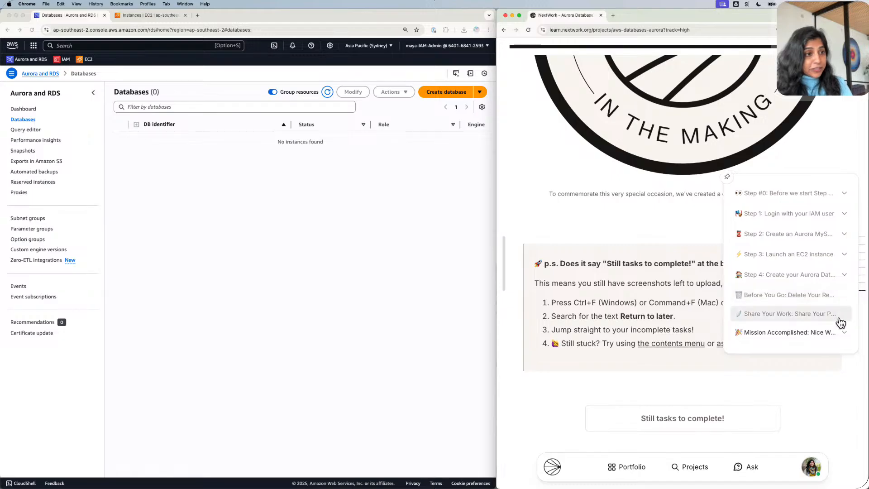
Find the incomplete task under Step 3, Launch an EC2 instance, and mark its Summary Panel screenshot task as done.
{"action": "left_click", "coordinate": [845, 331]}
{"action": "left_click", "coordinate": [844, 302]}
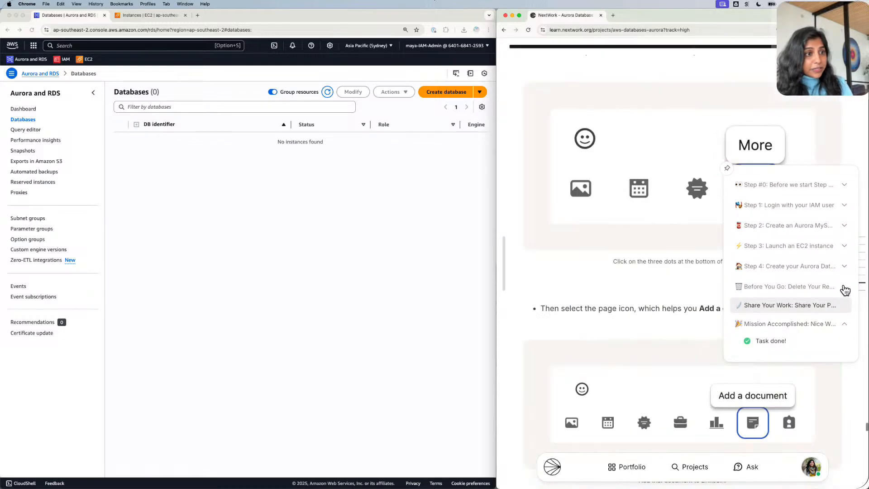
{"action": "left_click", "coordinate": [845, 237]}
{"action": "left_click", "coordinate": [849, 220]}
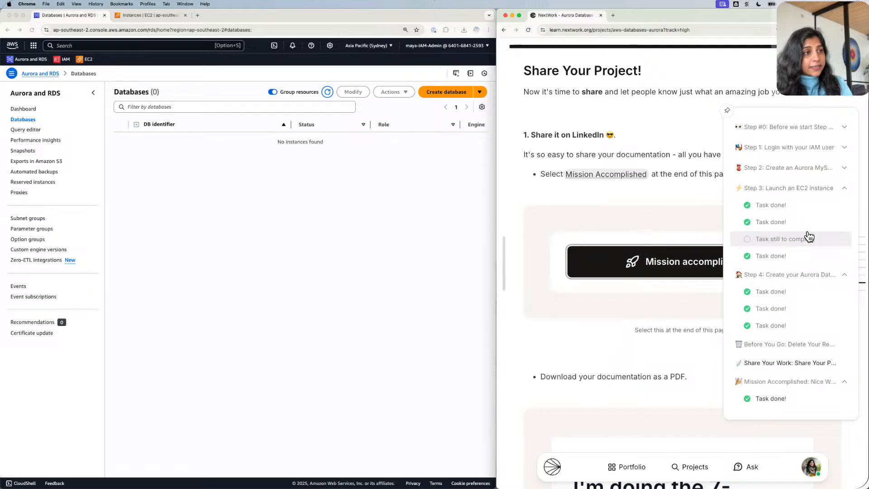
{"action": "left_click", "coordinate": [808, 237]}
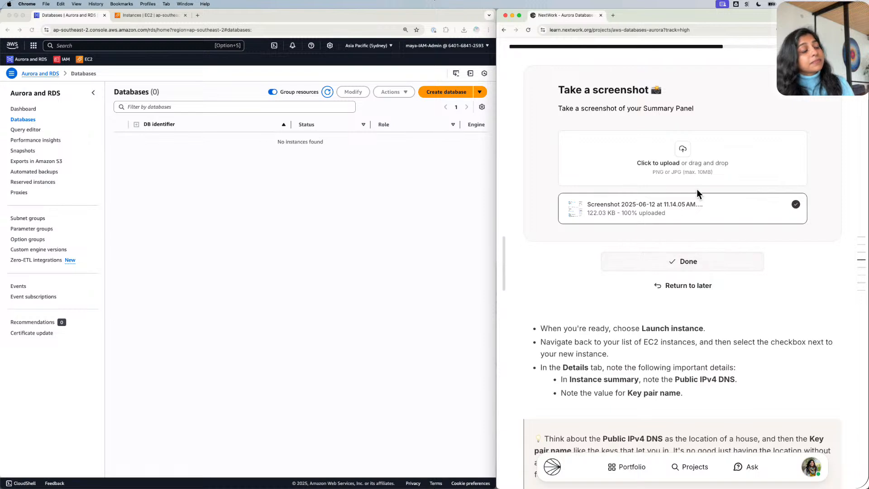
{"action": "left_click", "coordinate": [691, 260]}
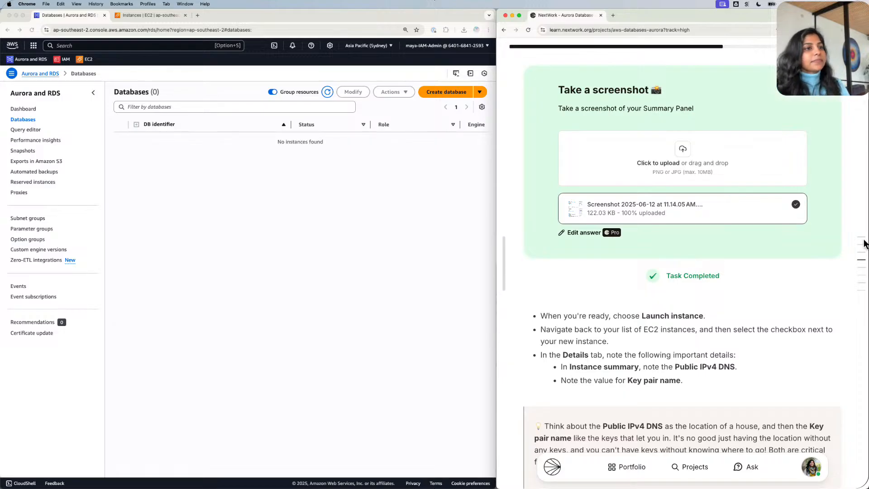
Check the guide's contents for incomplete tasks under Steps 0, 1 and 2, and return to the end of Mission Accomplished.
{"action": "mouse_move", "coordinate": [861, 249]}
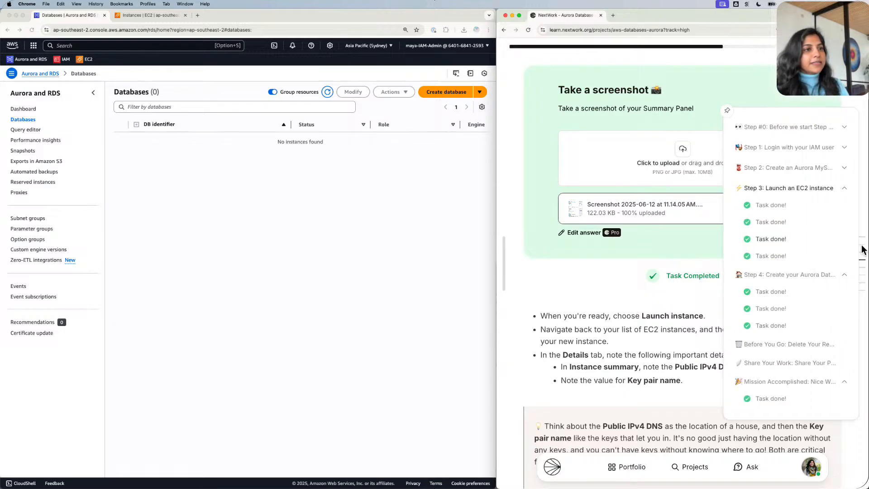
{"action": "left_click", "coordinate": [782, 168]}
{"action": "left_click", "coordinate": [850, 167]}
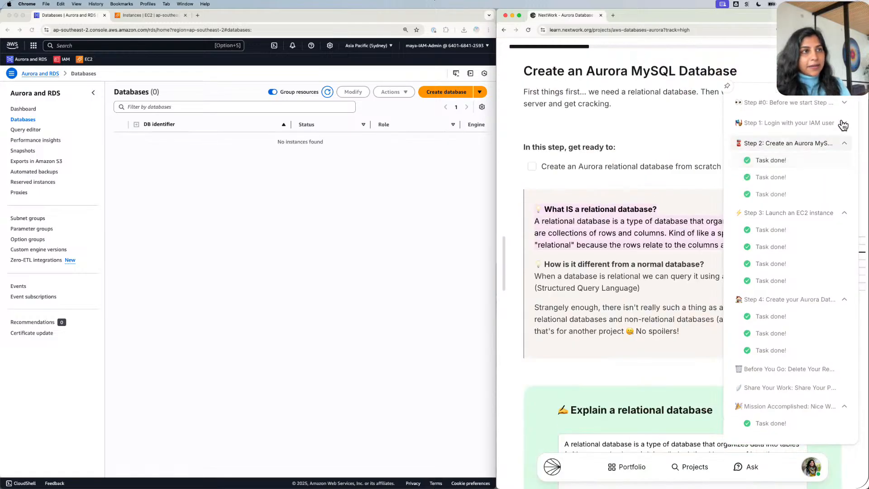
{"action": "left_click", "coordinate": [845, 122]}
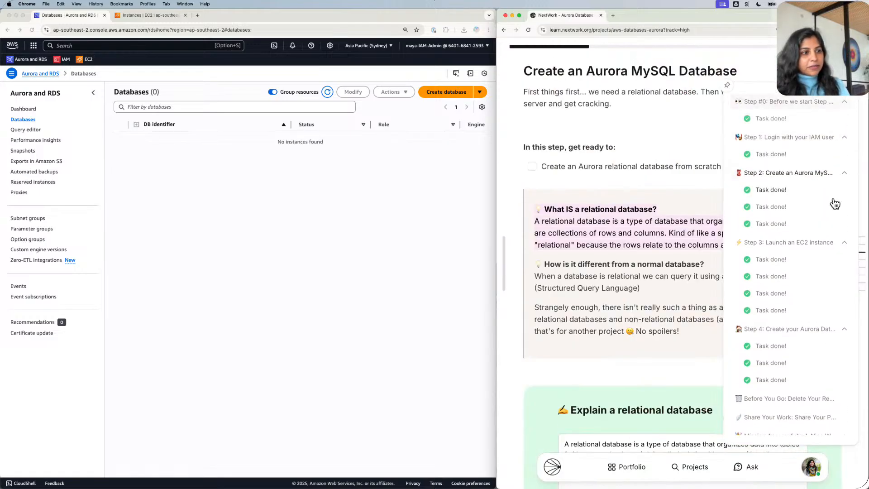
{"action": "scroll", "coordinate": [810, 384], "scroll_direction": "down", "scroll_amount": 1}
{"action": "left_click", "coordinate": [771, 423]}
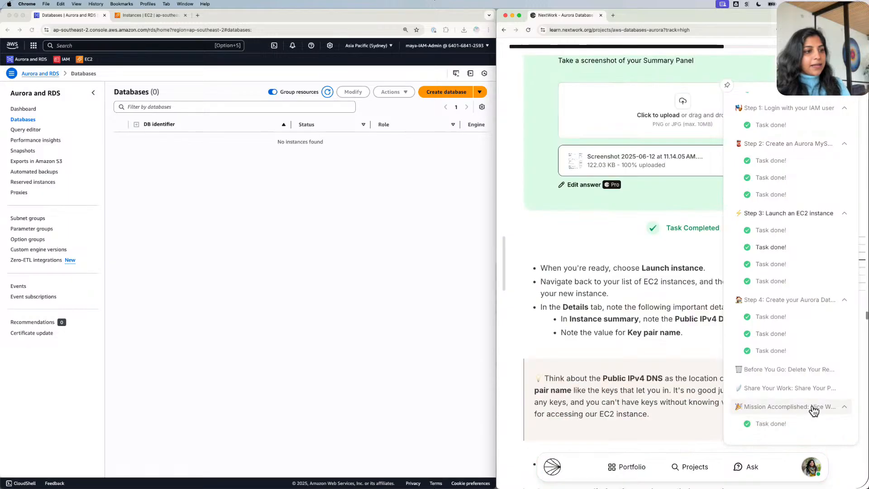
{"action": "scroll", "coordinate": [851, 447], "scroll_direction": "down", "scroll_amount": 20}
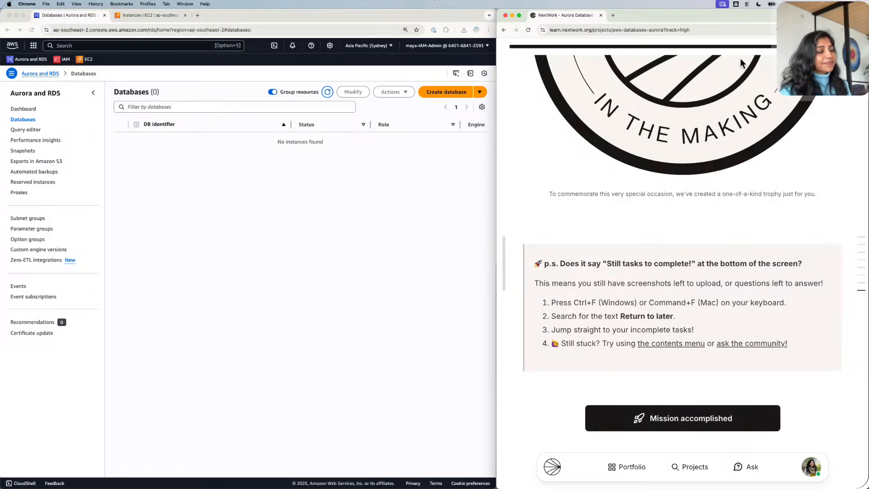
Enlarge the guide window, declare the mission accomplished and save the project documentation to the portfolio.
{"action": "double_click", "coordinate": [720, 14]}
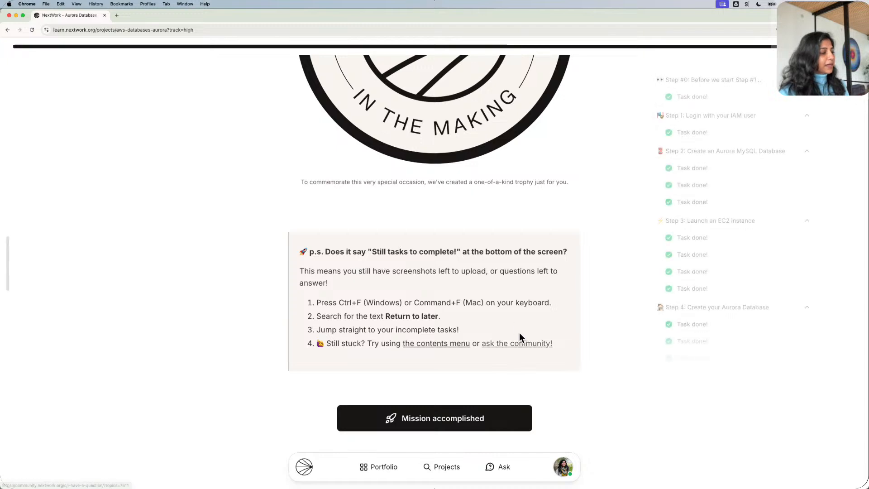
{"action": "left_click", "coordinate": [464, 417]}
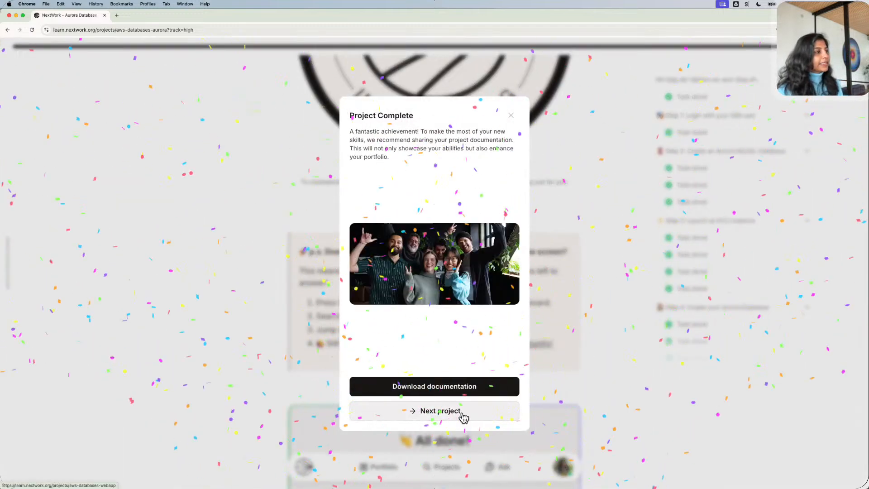
{"action": "left_click", "coordinate": [471, 387]}
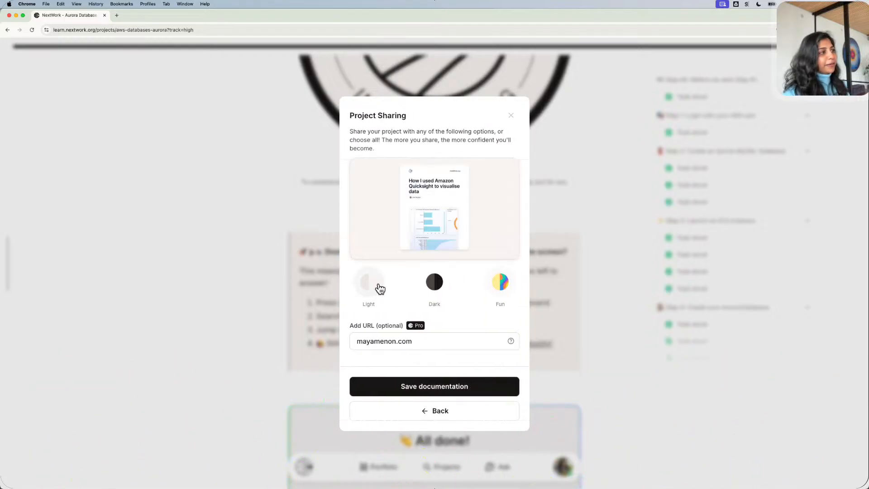
{"action": "mouse_move", "coordinate": [444, 280]}
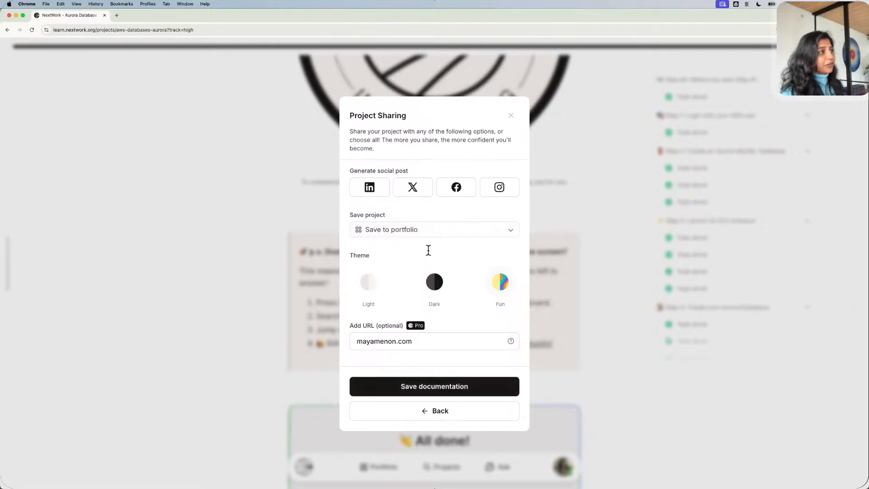
{"action": "left_click", "coordinate": [452, 385]}
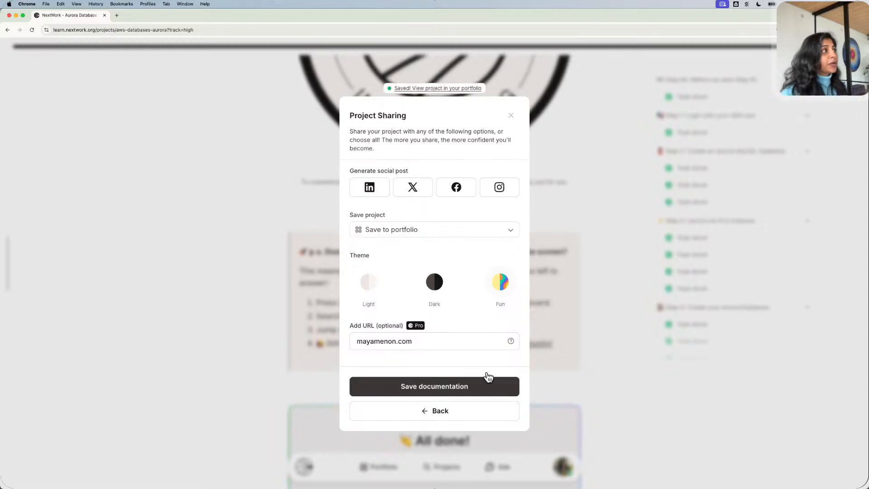
Open the saved project in the portfolio and review its cover, introduction and Aurora cluster pages.
{"action": "left_click", "coordinate": [461, 87]}
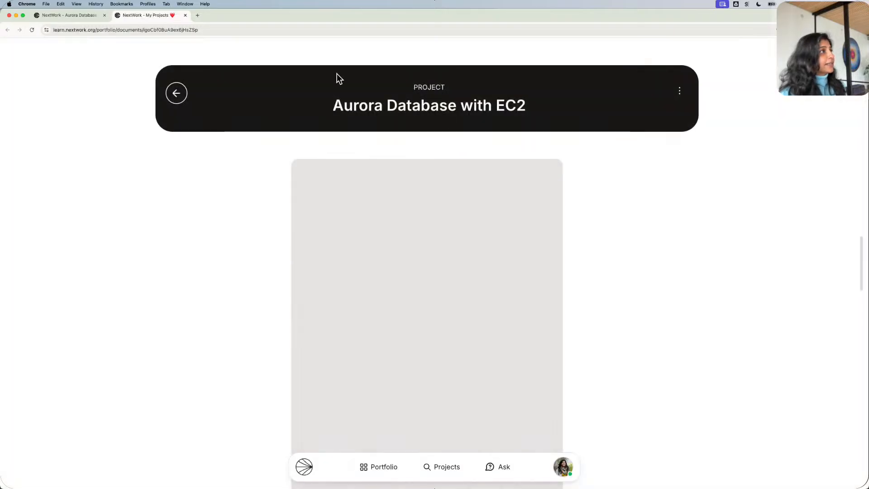
{"action": "scroll", "coordinate": [398, 155], "scroll_direction": "down", "scroll_amount": 2}
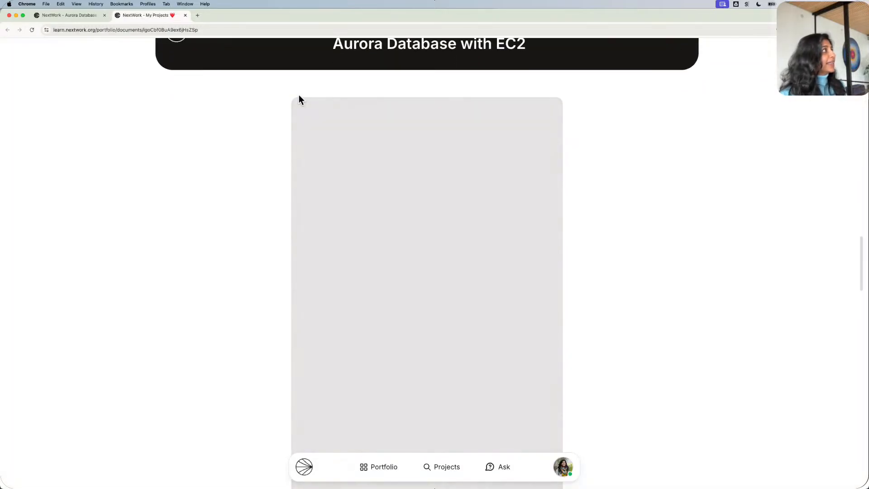
{"action": "scroll", "coordinate": [501, 283], "scroll_direction": "down", "scroll_amount": 6}
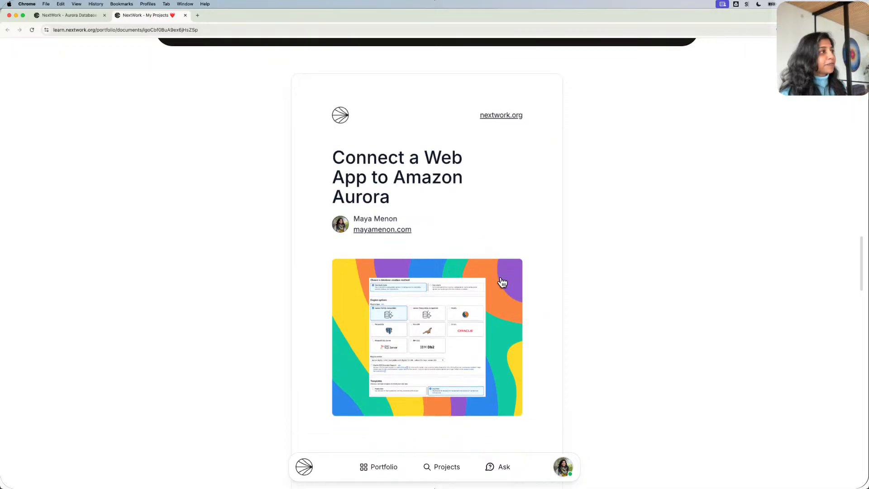
{"action": "scroll", "coordinate": [502, 282], "scroll_direction": "down", "scroll_amount": 9}
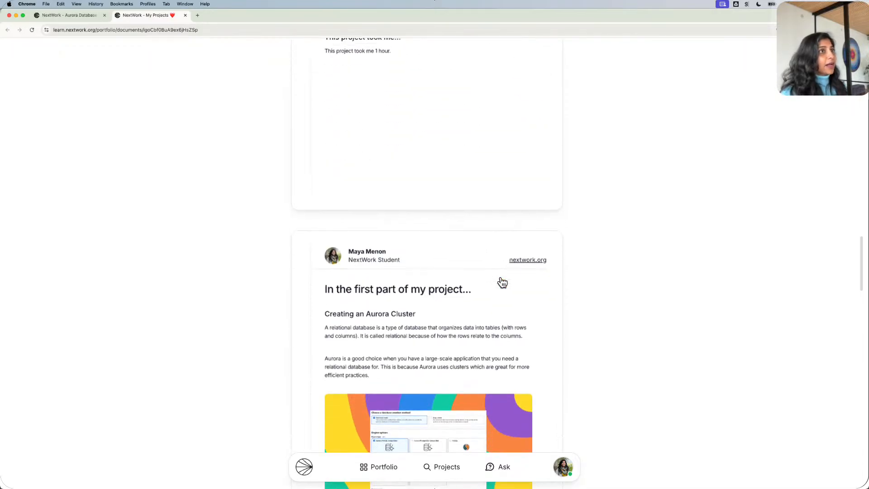
{"action": "scroll", "coordinate": [500, 282], "scroll_direction": "up", "scroll_amount": 4}
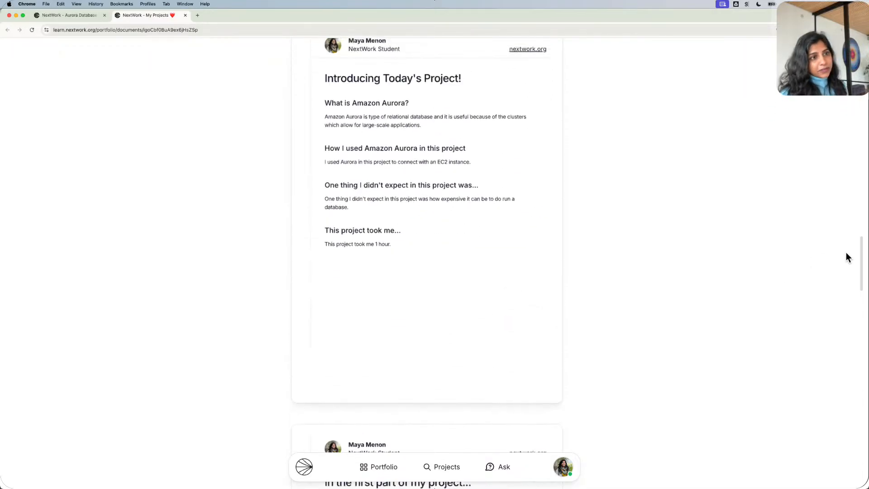
Return to the Aurora Database with EC2 guide, choose Step-by-Step Guidance and go to the All done section at its end.
{"action": "left_click_drag", "start_coordinate": [860, 258], "coordinate": [267, 252]}
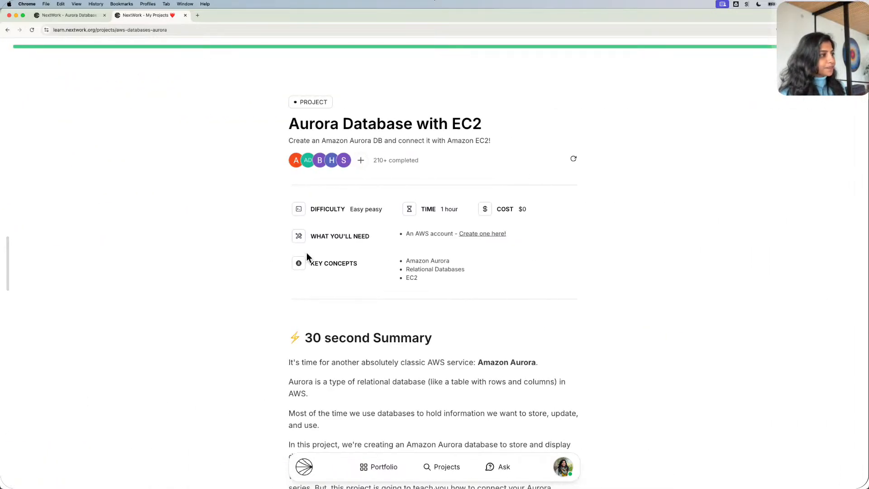
{"action": "scroll", "coordinate": [547, 339], "scroll_direction": "down", "scroll_amount": 15}
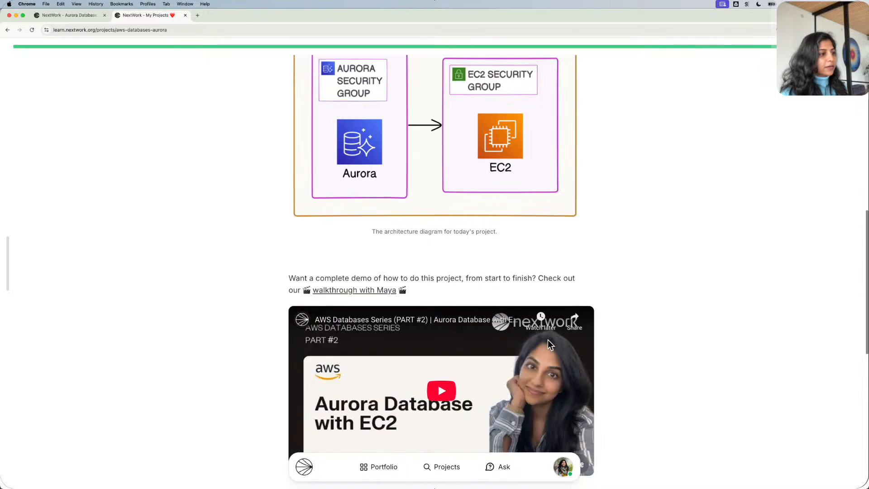
{"action": "scroll", "coordinate": [550, 342], "scroll_direction": "down", "scroll_amount": 5}
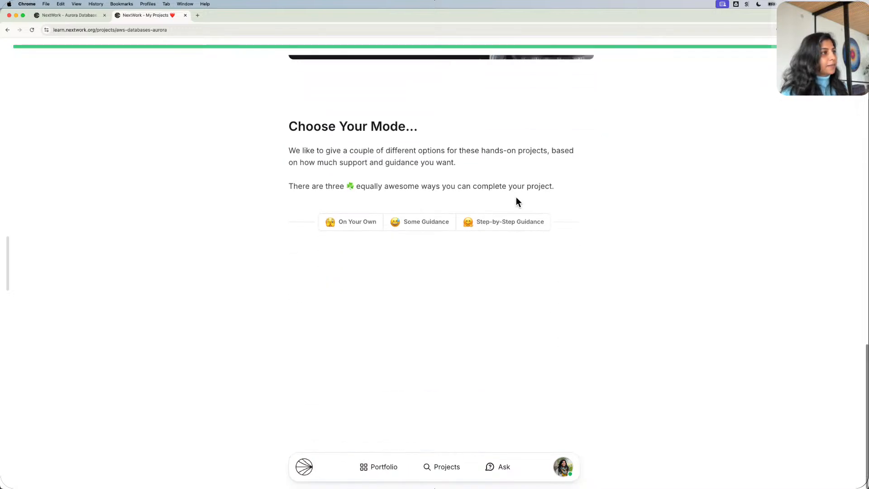
{"action": "left_click", "coordinate": [520, 222]}
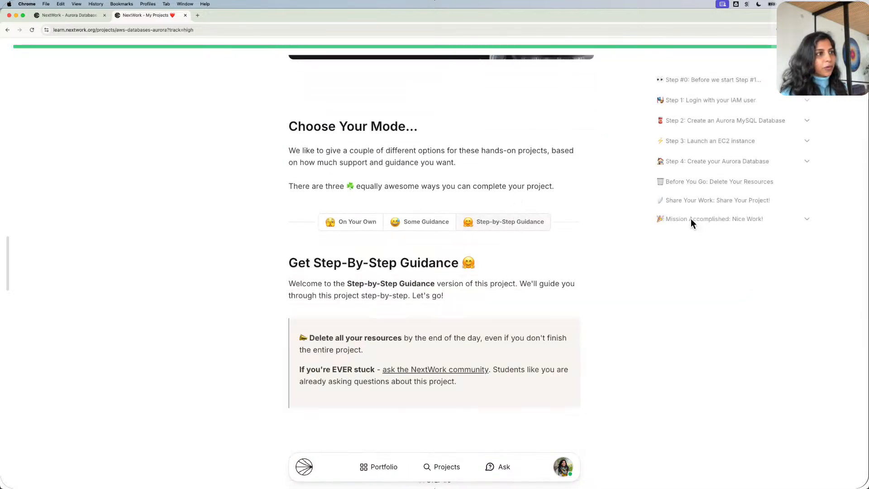
{"action": "scroll", "coordinate": [783, 230], "scroll_direction": "down", "scroll_amount": 20}
{"action": "left_click", "coordinate": [812, 215]}
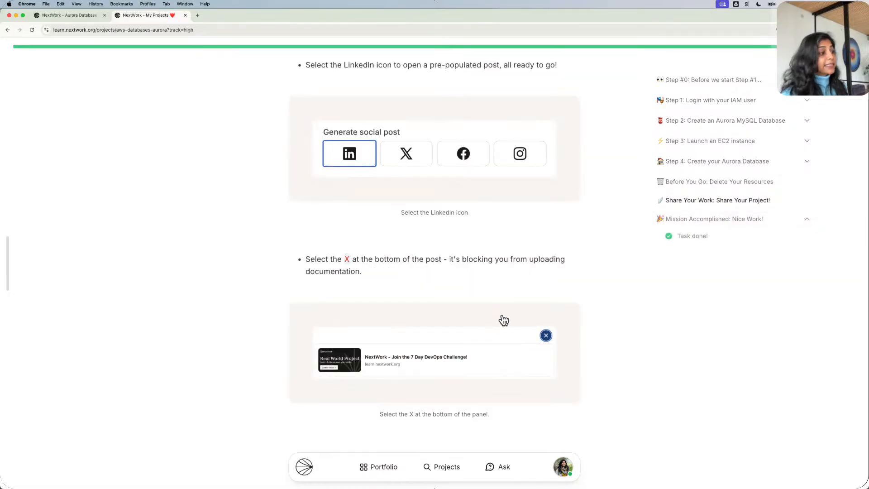
{"action": "scroll", "coordinate": [501, 326], "scroll_direction": "down", "scroll_amount": 4}
{"action": "scroll", "coordinate": [500, 331], "scroll_direction": "down", "scroll_amount": 20}
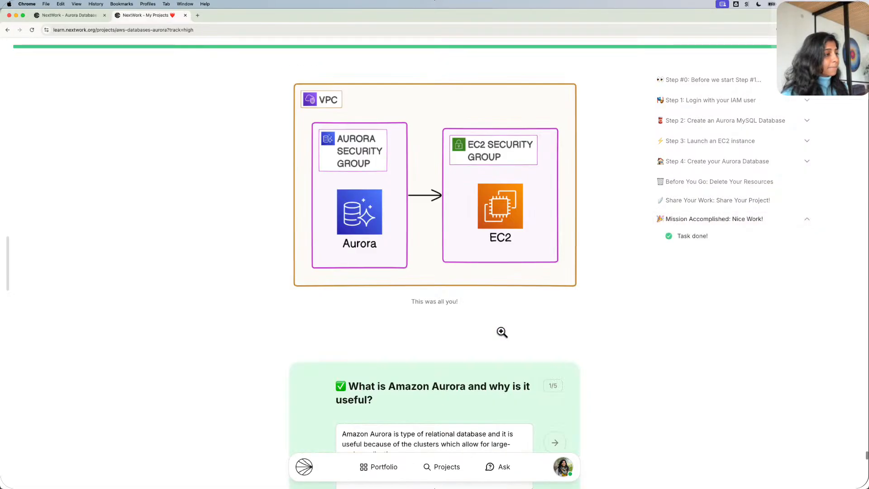
{"action": "scroll", "coordinate": [501, 331], "scroll_direction": "down", "scroll_amount": 10}
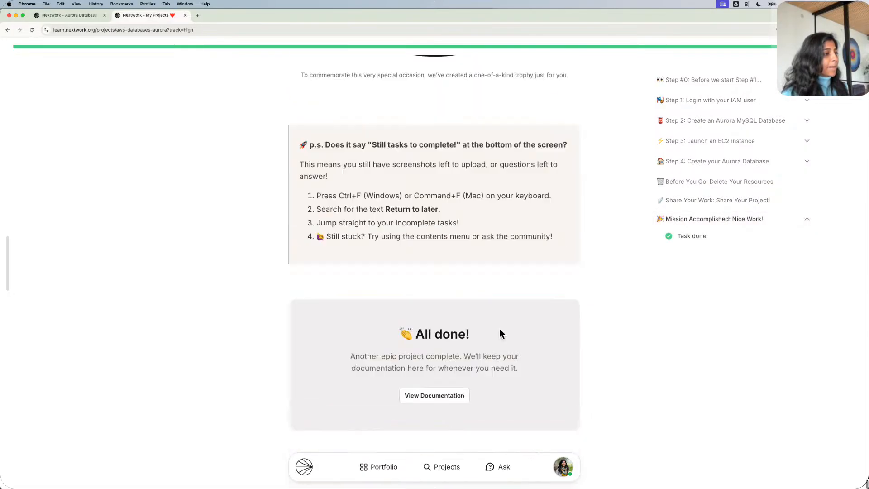
Reopen the project's documentation options and save the documentation as a PDF.
{"action": "left_click", "coordinate": [434, 396]}
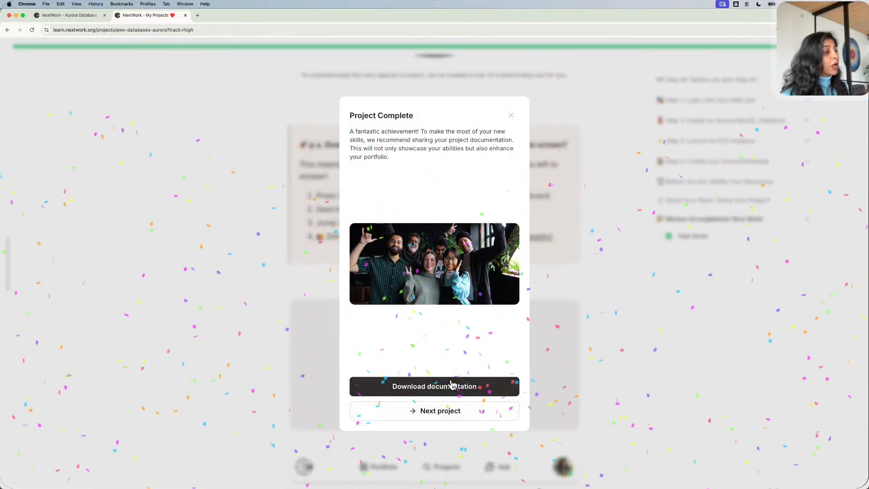
{"action": "left_click", "coordinate": [452, 384]}
{"action": "left_click", "coordinate": [431, 229]}
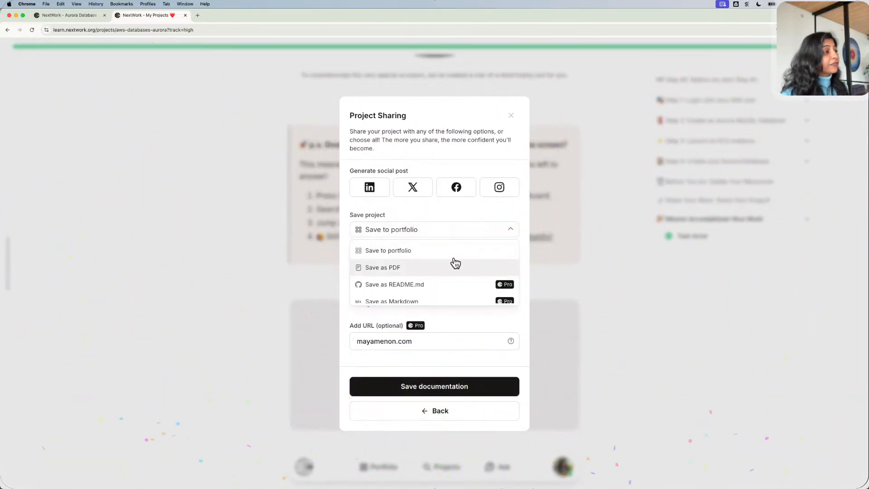
{"action": "left_click", "coordinate": [455, 267]}
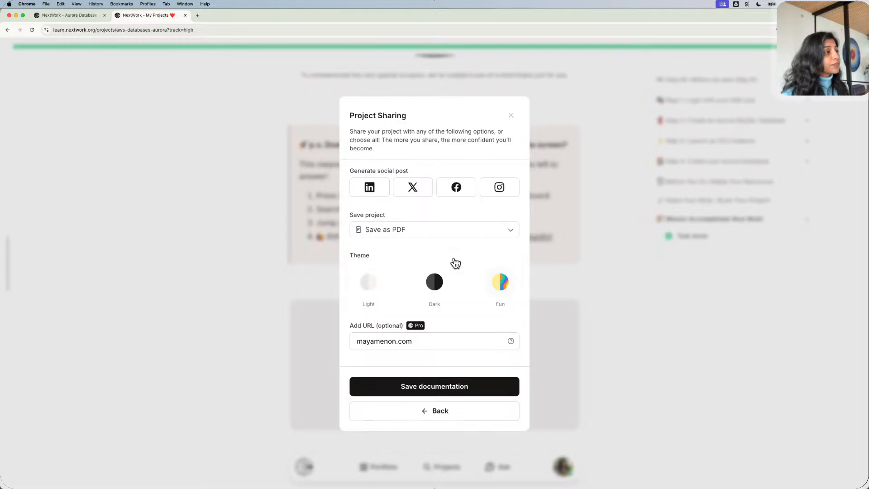
{"action": "left_click", "coordinate": [454, 383]}
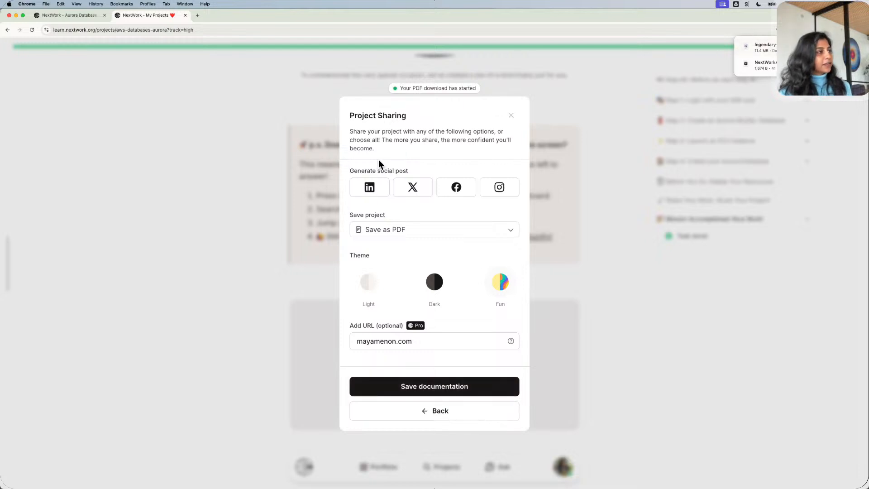
Generate a LinkedIn post for the project, tagging the NextWork e-learning company in it and removing the attached link preview.
{"action": "left_click", "coordinate": [369, 186]}
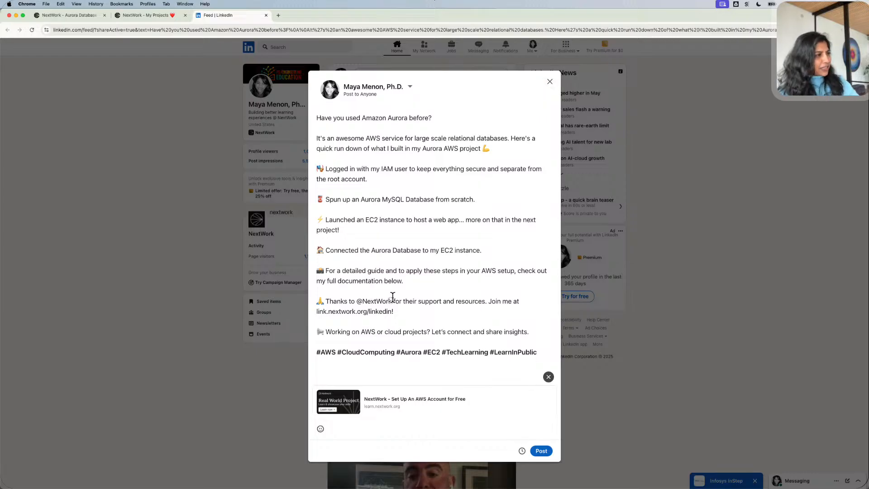
{"action": "key", "text": "BackSpace"}
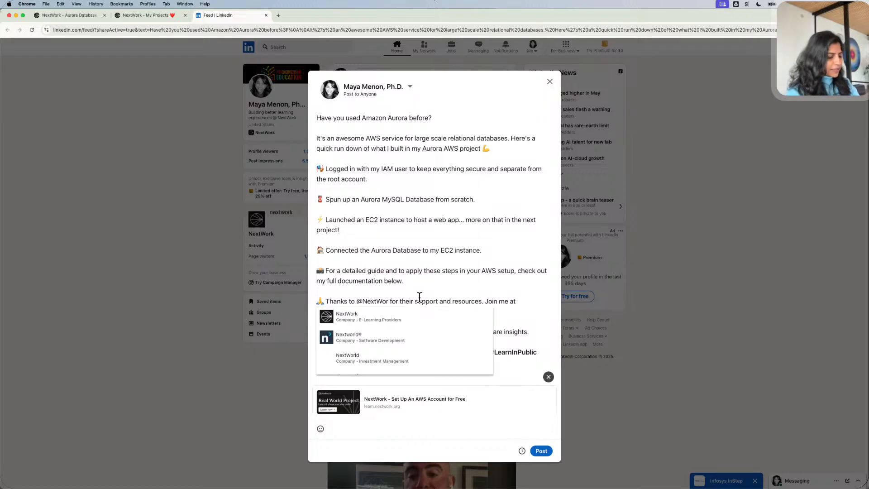
{"action": "type", "text": "k"}
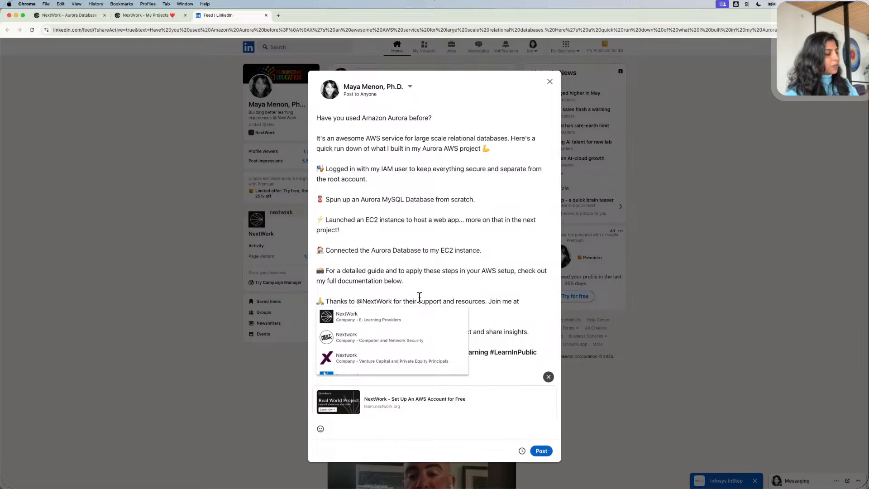
{"action": "left_click", "coordinate": [358, 313]}
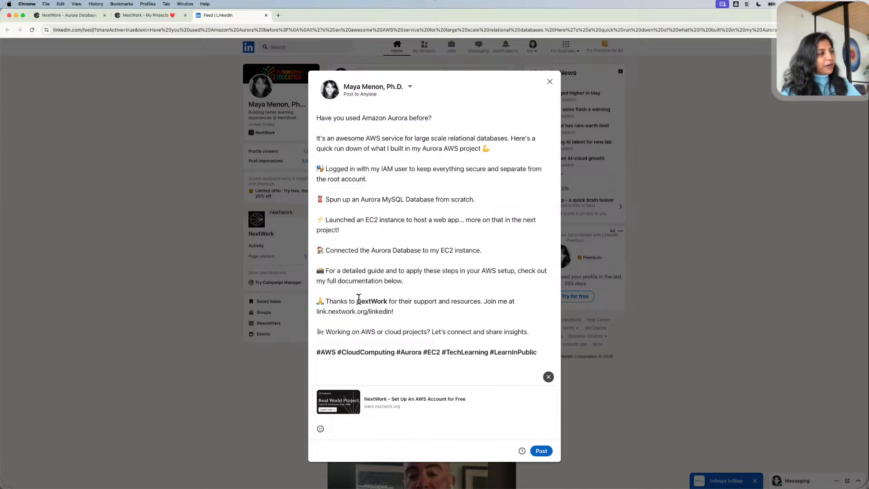
{"action": "left_click", "coordinate": [549, 376]}
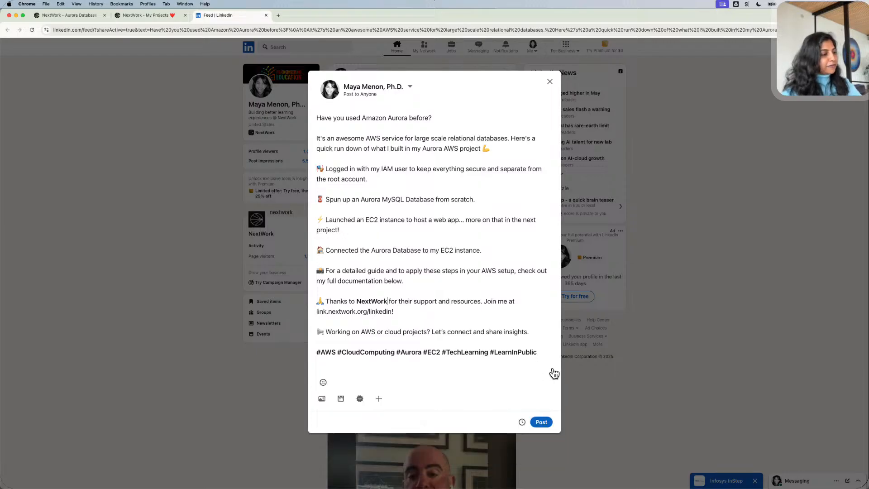
Add the file legendary-aws-databases-aurora.pdf from Downloads to the LinkedIn post as a shared document.
{"action": "left_click", "coordinate": [379, 398]}
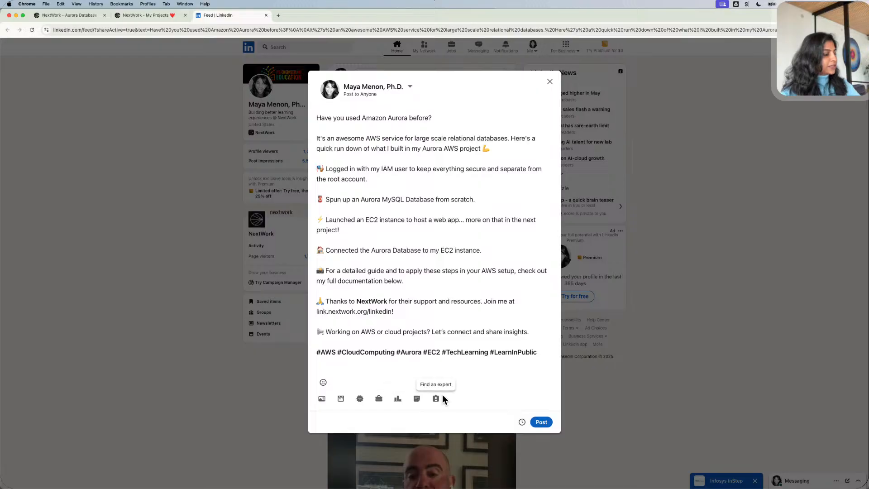
{"action": "left_click", "coordinate": [417, 398]}
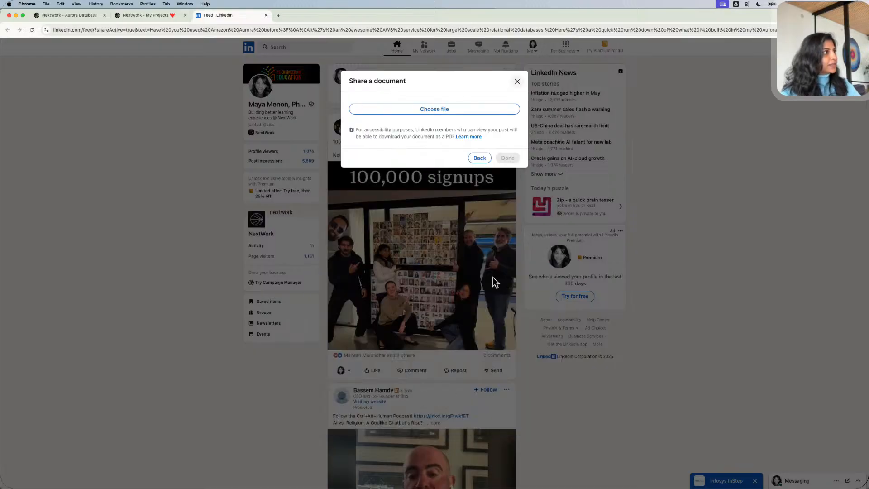
{"action": "left_click", "coordinate": [433, 109]}
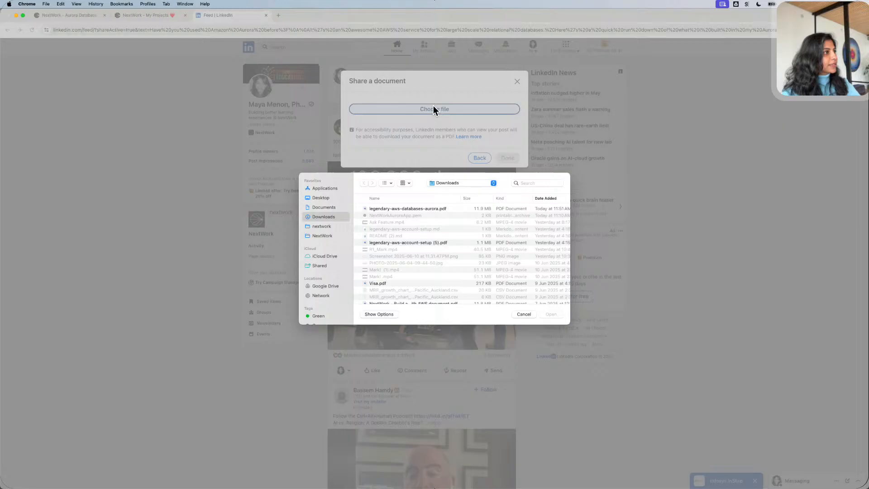
{"action": "left_click", "coordinate": [419, 208]}
{"action": "left_click", "coordinate": [552, 314]}
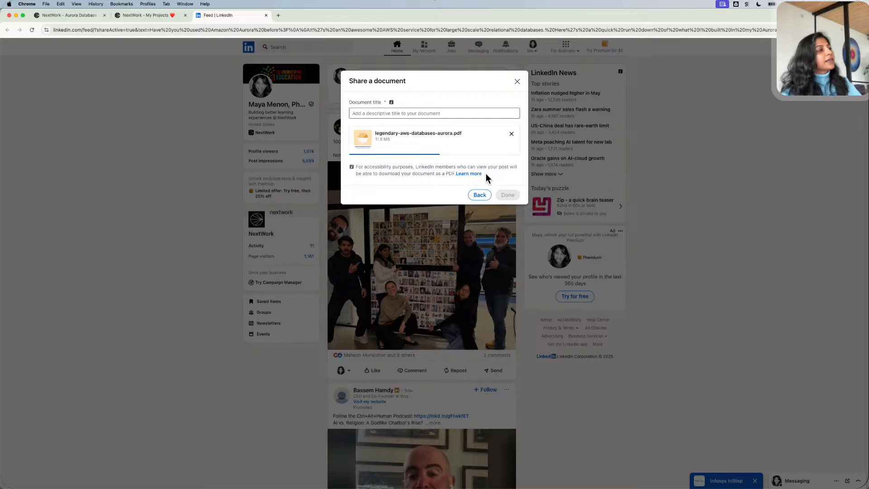
Title the shared document My Aurora Project, finish attaching it to the post and check its preview.
{"action": "left_click", "coordinate": [390, 110]}
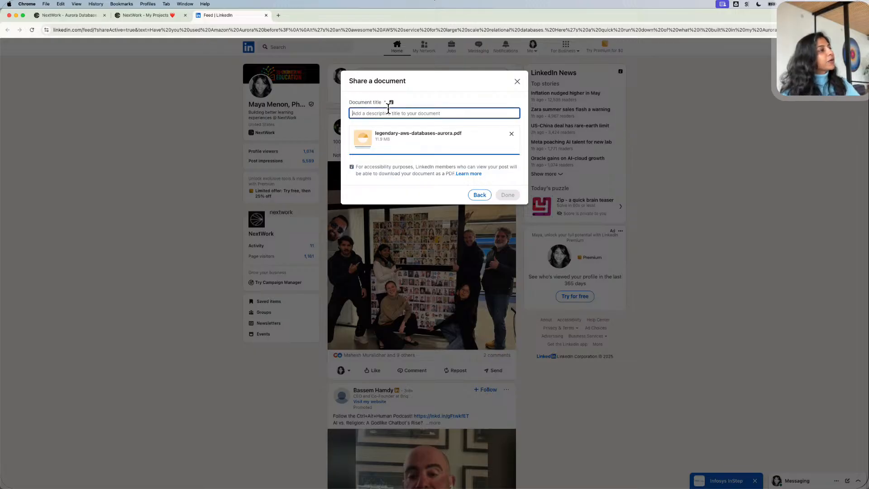
{"action": "left_click", "coordinate": [507, 195]}
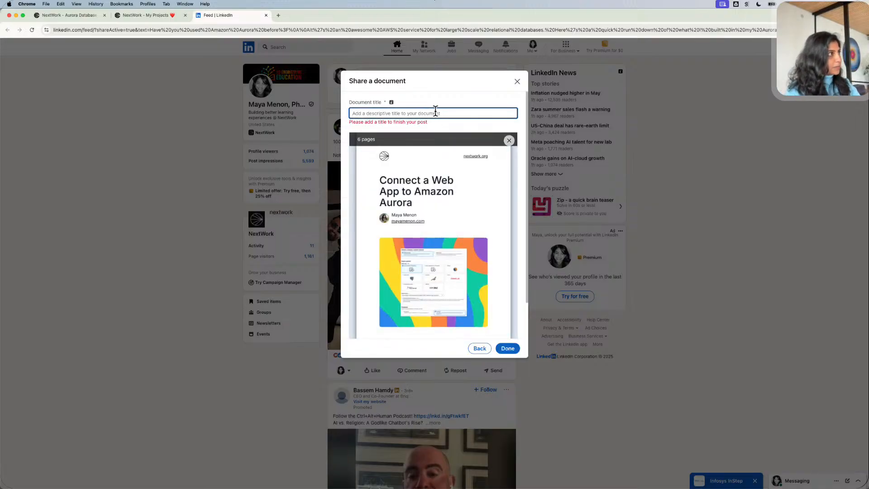
{"action": "type", "text": "Co"}
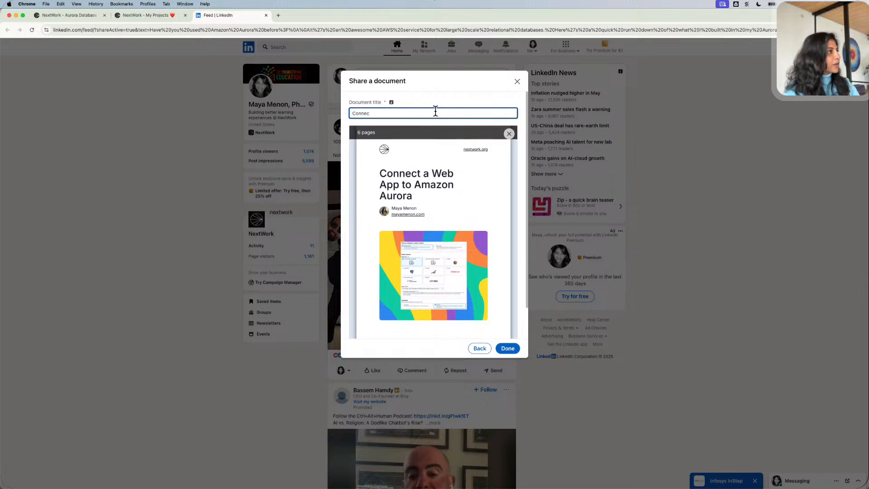
{"action": "type", "text": "nn"}
{"action": "key", "text": "BackSpace"}
{"action": "key", "text": "BackSpace"}
{"action": "key", "text": "BackSpace"}
{"action": "key", "text": "BackSpace"}
{"action": "type", "text": "A"}
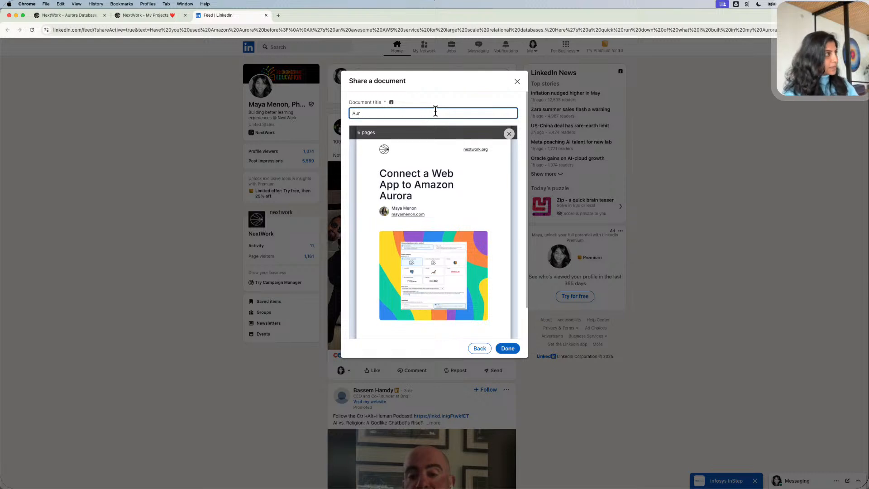
{"action": "key", "text": "BackSpace"}
{"action": "type", "text": "My"}
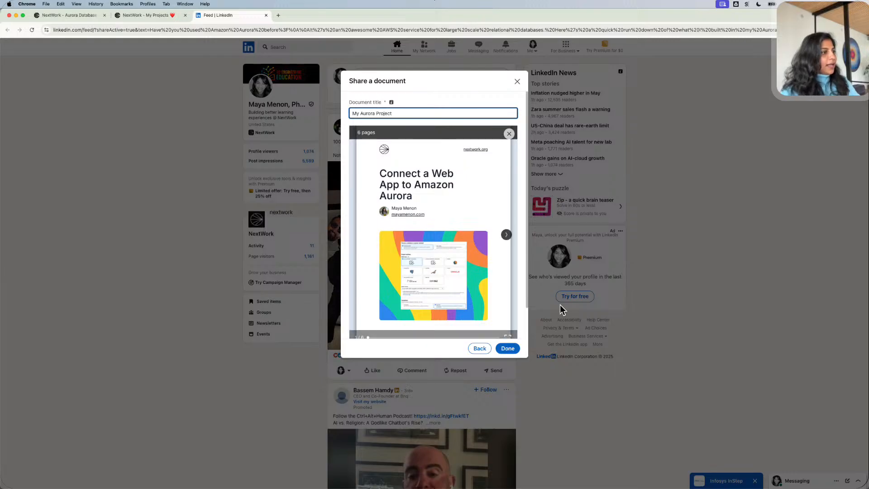
{"action": "left_click", "coordinate": [510, 348]}
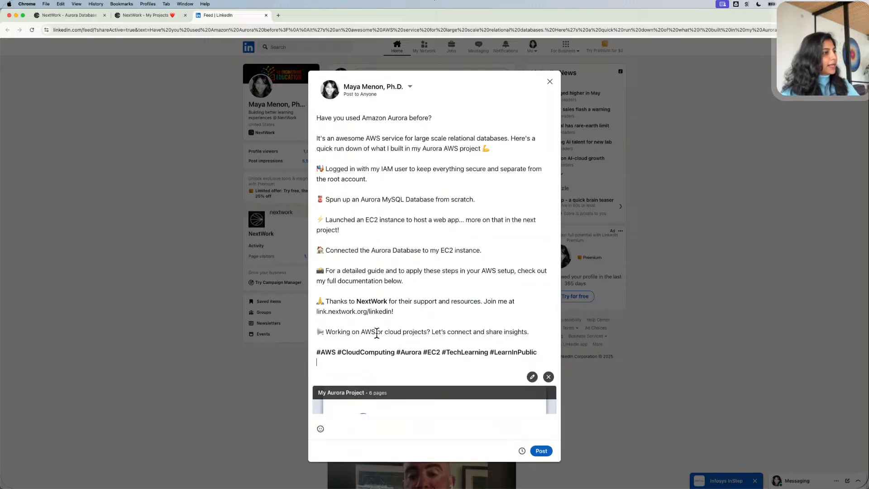
{"action": "scroll", "coordinate": [469, 295], "scroll_direction": "down", "scroll_amount": 5}
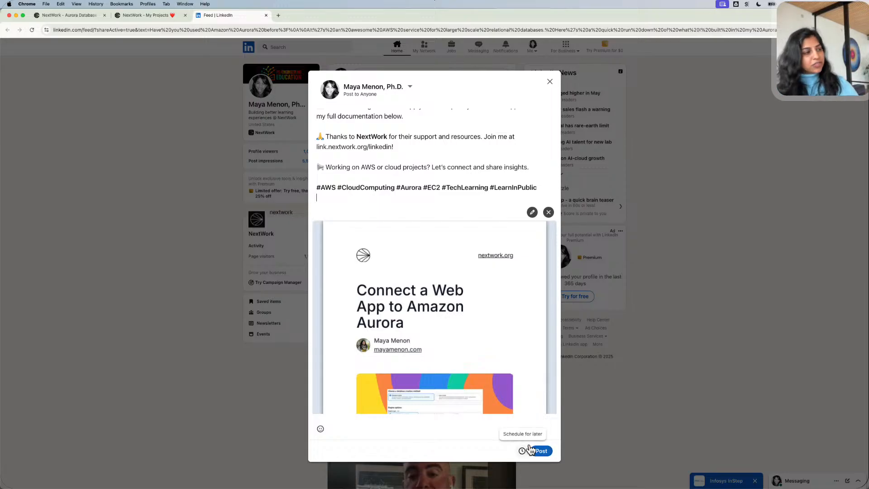
{"action": "scroll", "coordinate": [484, 141], "scroll_direction": "up", "scroll_amount": 1}
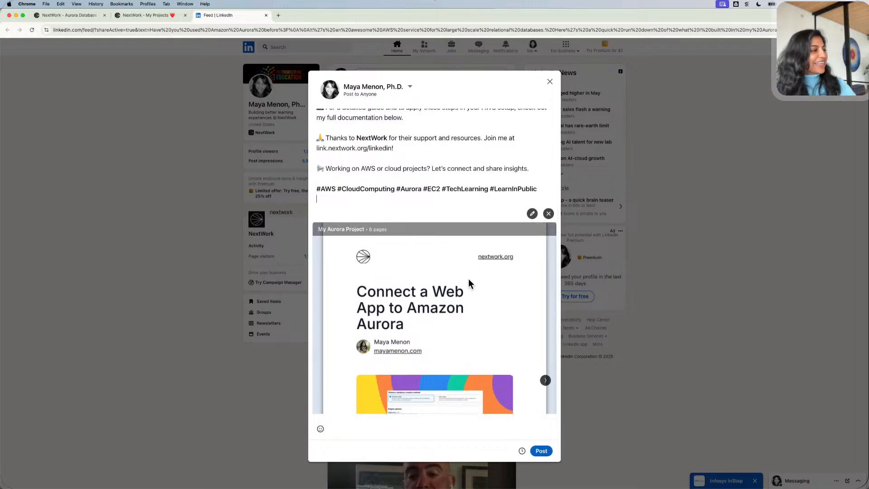
Return to the Aurora Database guide, check the available formats for saving the project and close the Project Sharing dialog.
{"action": "left_click", "coordinate": [87, 13]}
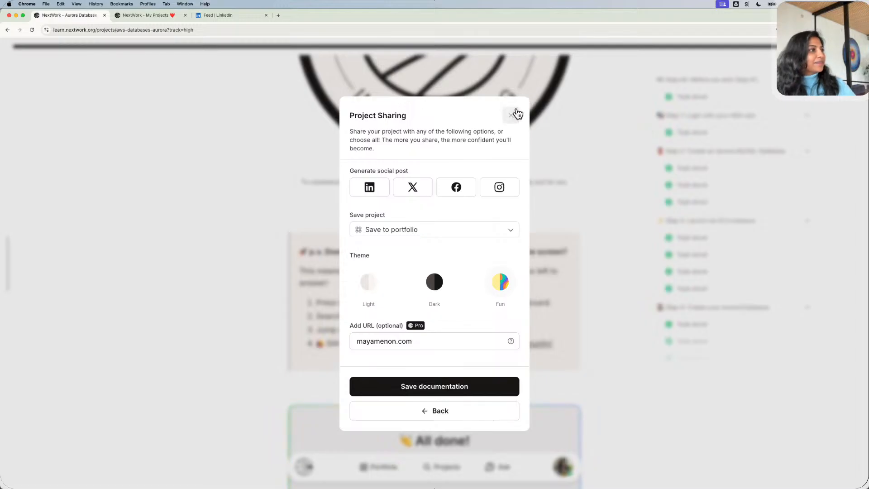
{"action": "left_click", "coordinate": [502, 229]}
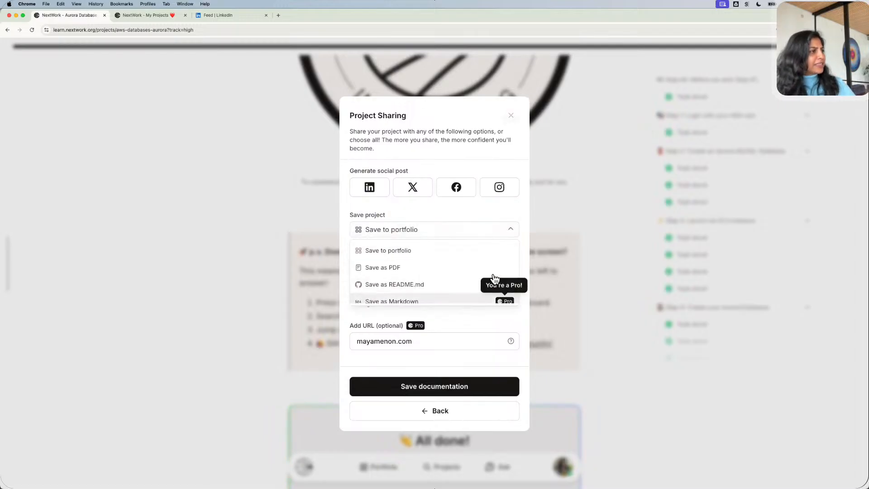
{"action": "left_click", "coordinate": [522, 316]}
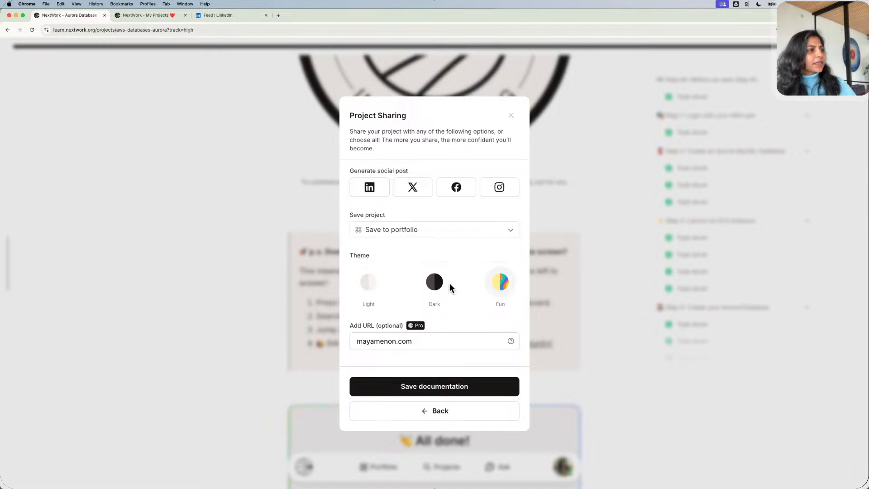
{"action": "left_click", "coordinate": [515, 115]}
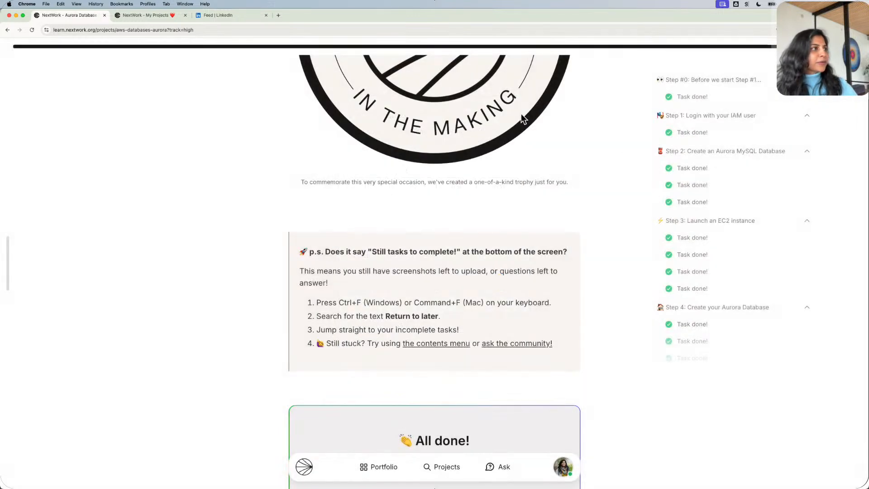